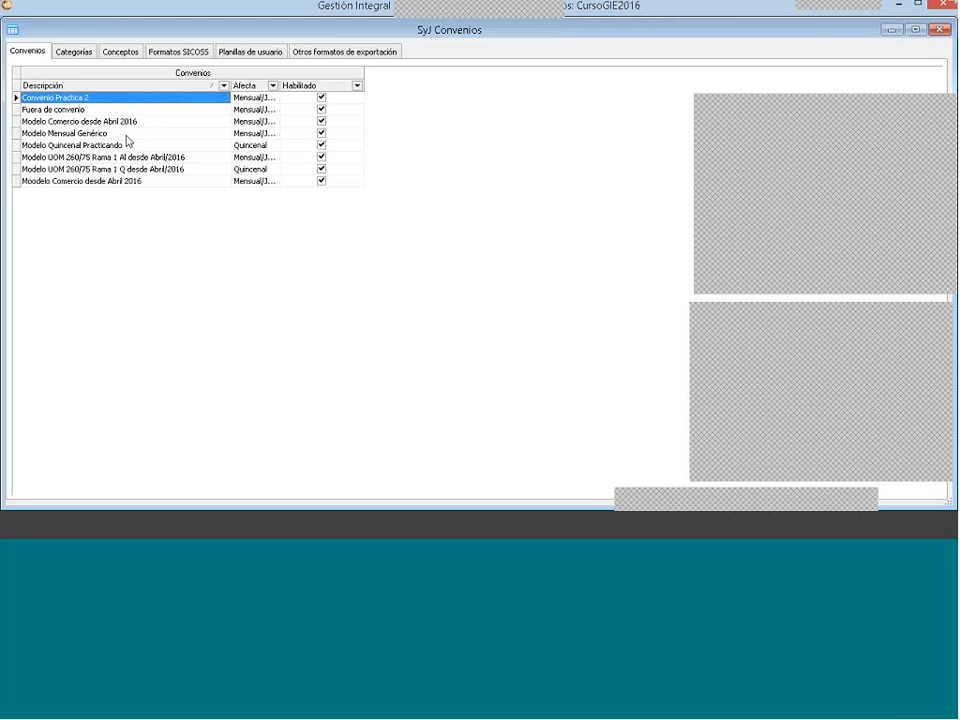
# Step: Select the Modelo Mensual Genérico agreement and display its list of concepts
pyautogui.click(126, 135)
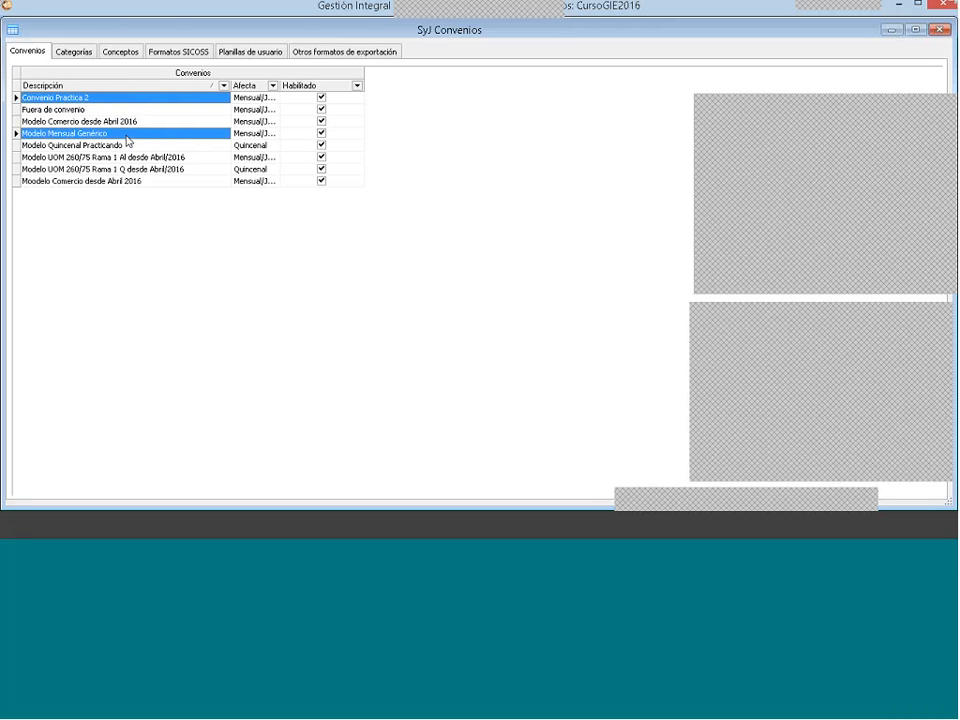
pyautogui.click(120, 55)
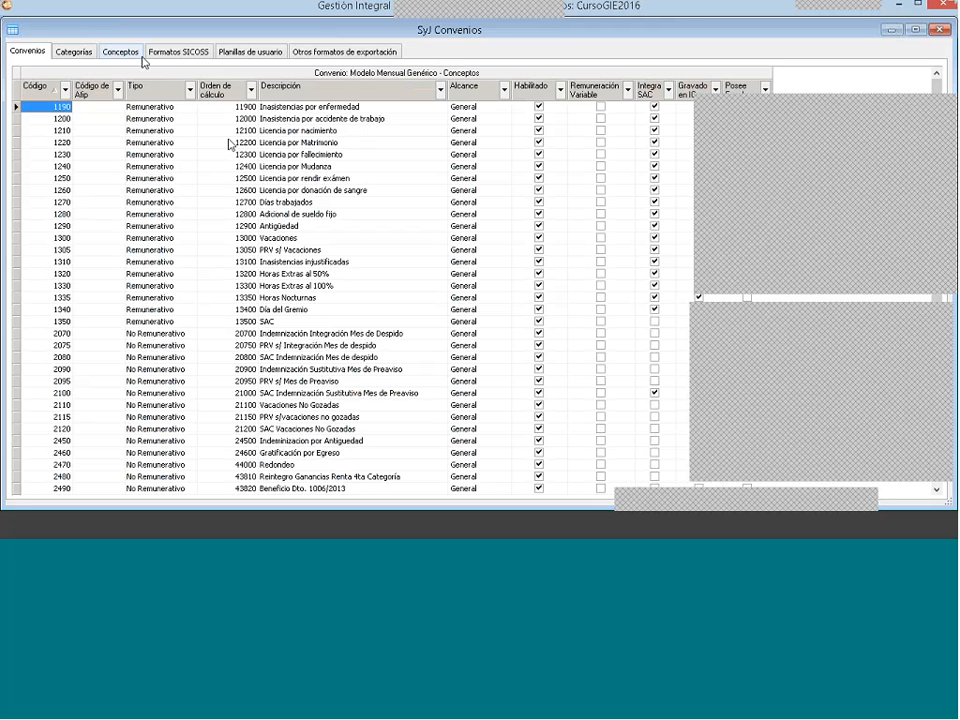
pyautogui.click(34, 58)
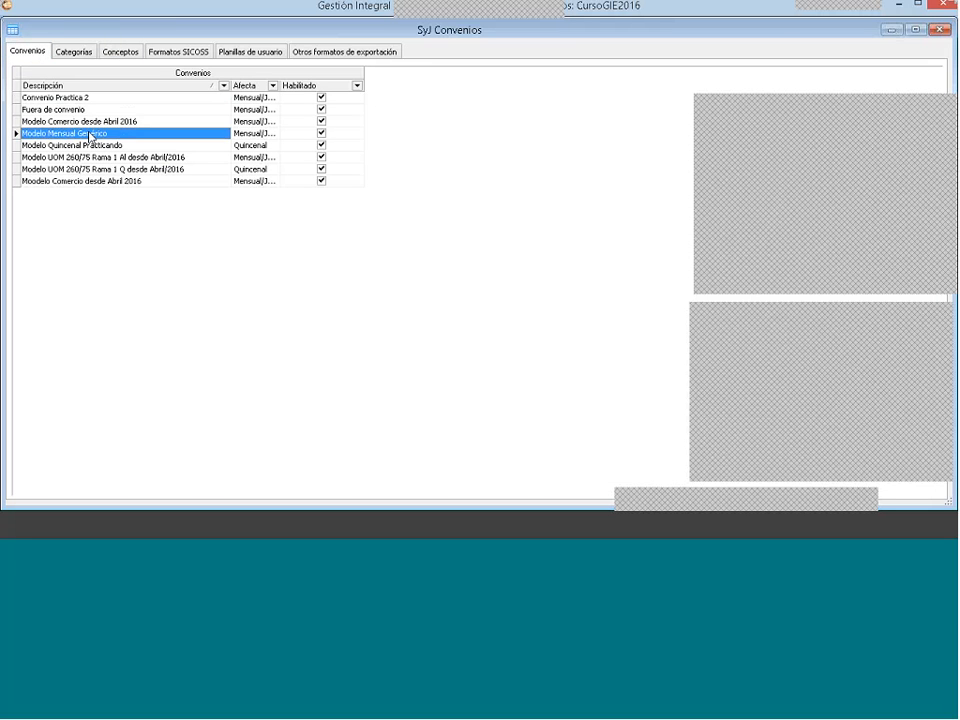
pyautogui.click(121, 53)
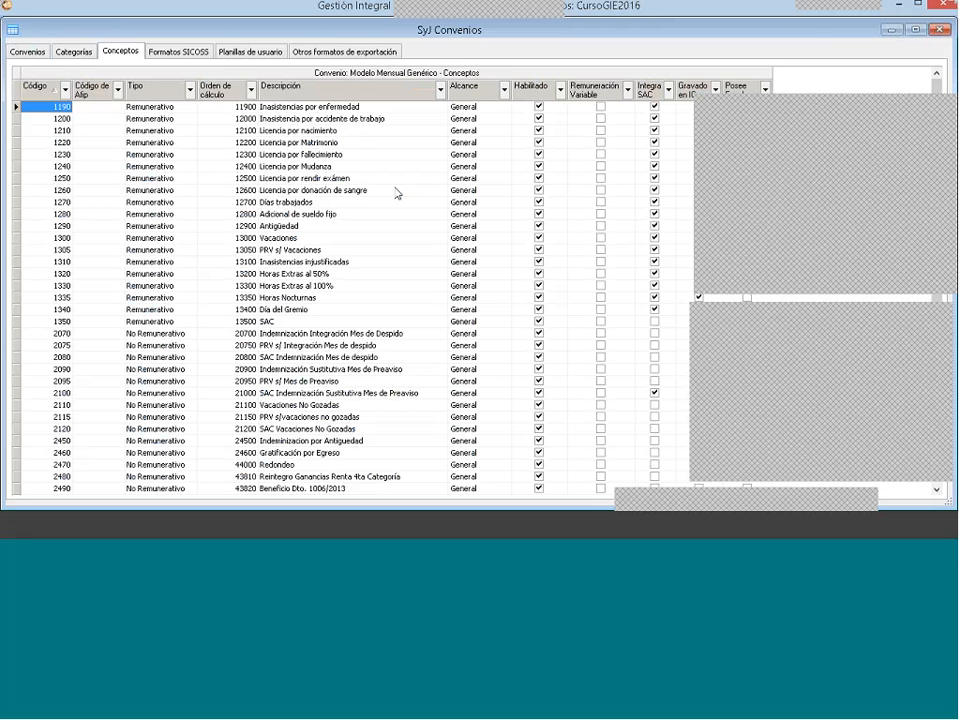
pyautogui.click(317, 225)
pyautogui.rightClick(316, 226)
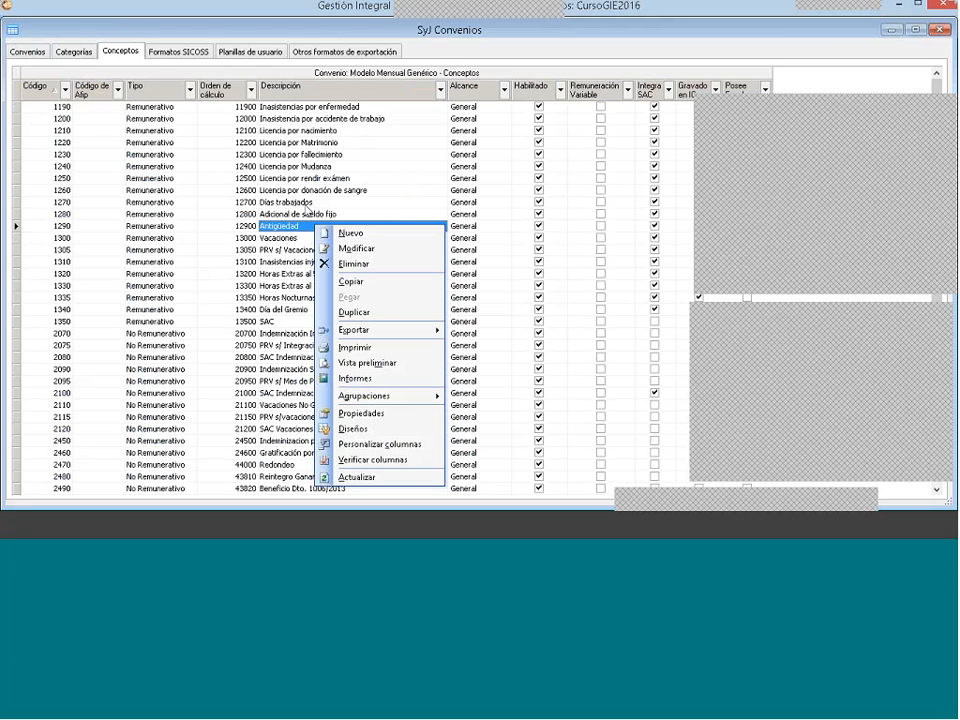
pyautogui.click(362, 202)
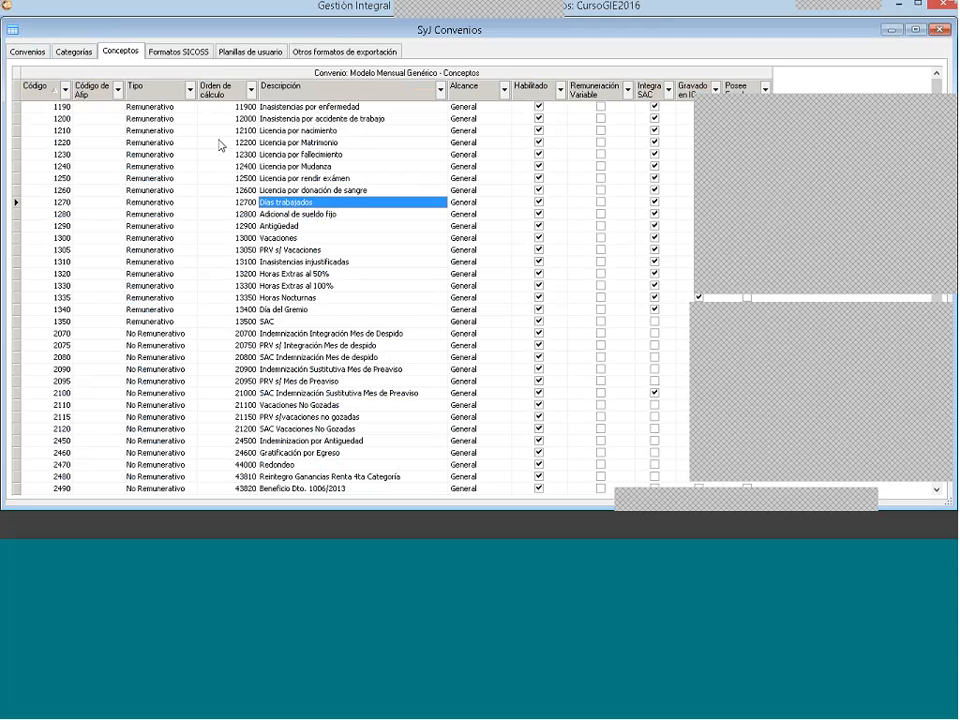
# Step: Examine the agreement's full concept list, checking codes and types from the remunerative concepts through to the contributions
pyautogui.scroll(-1, 288, 236)
pyautogui.scroll(-5, 288, 236)
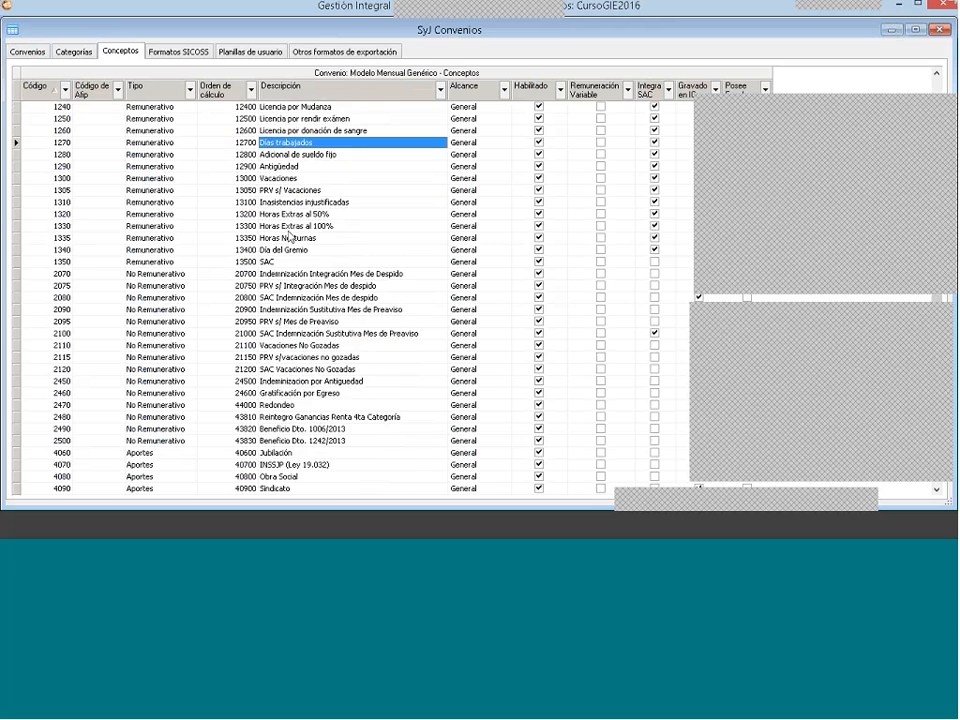
pyautogui.scroll(3, 303, 230)
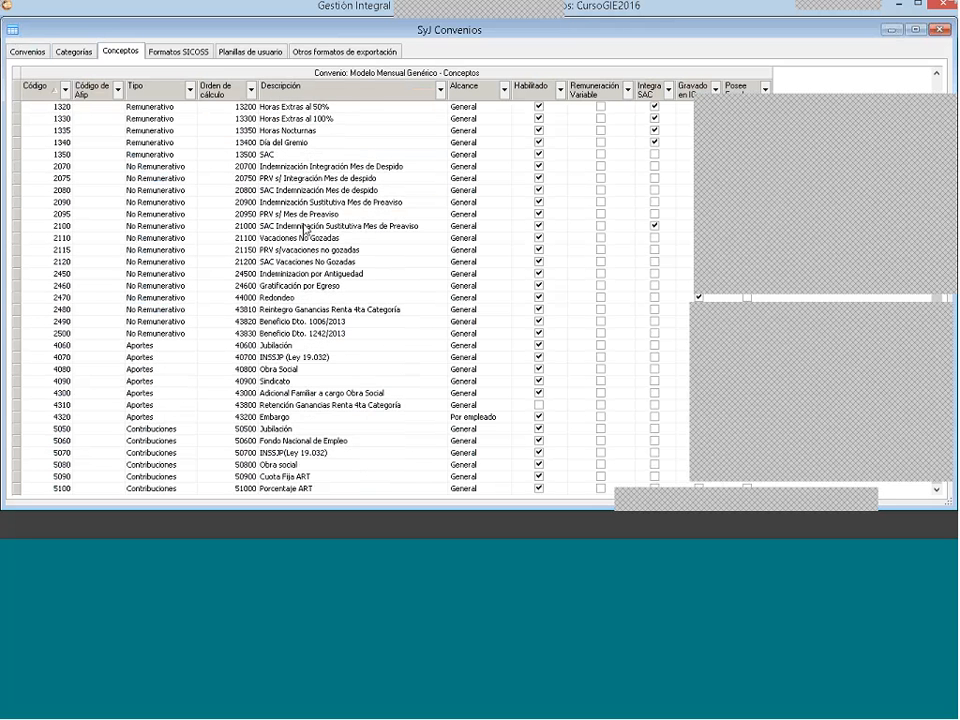
pyautogui.scroll(2, 304, 229)
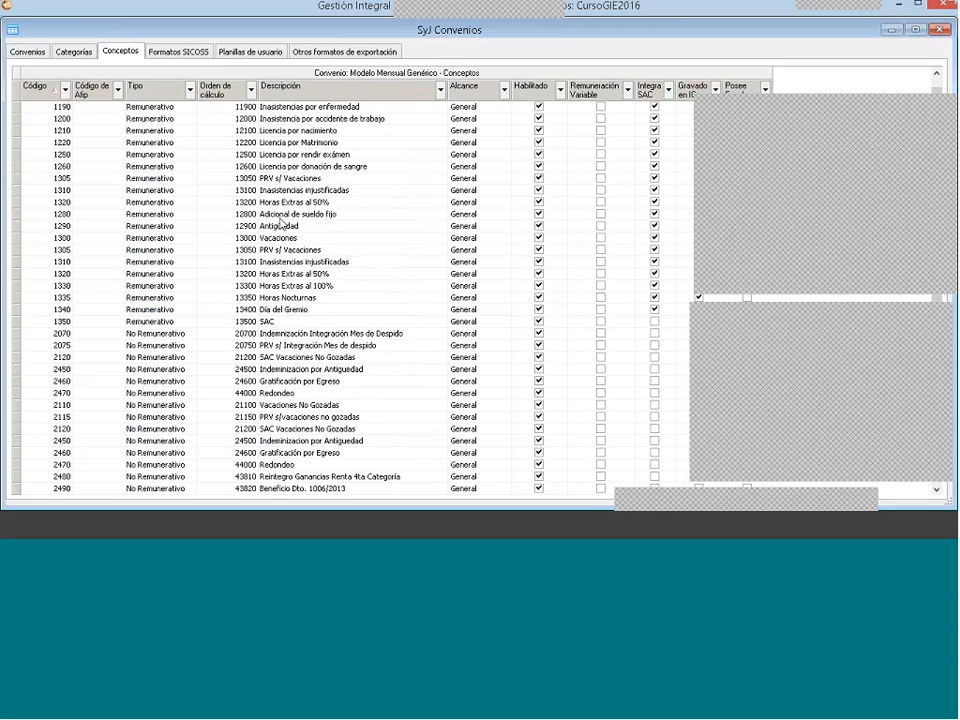
pyautogui.click(64, 107)
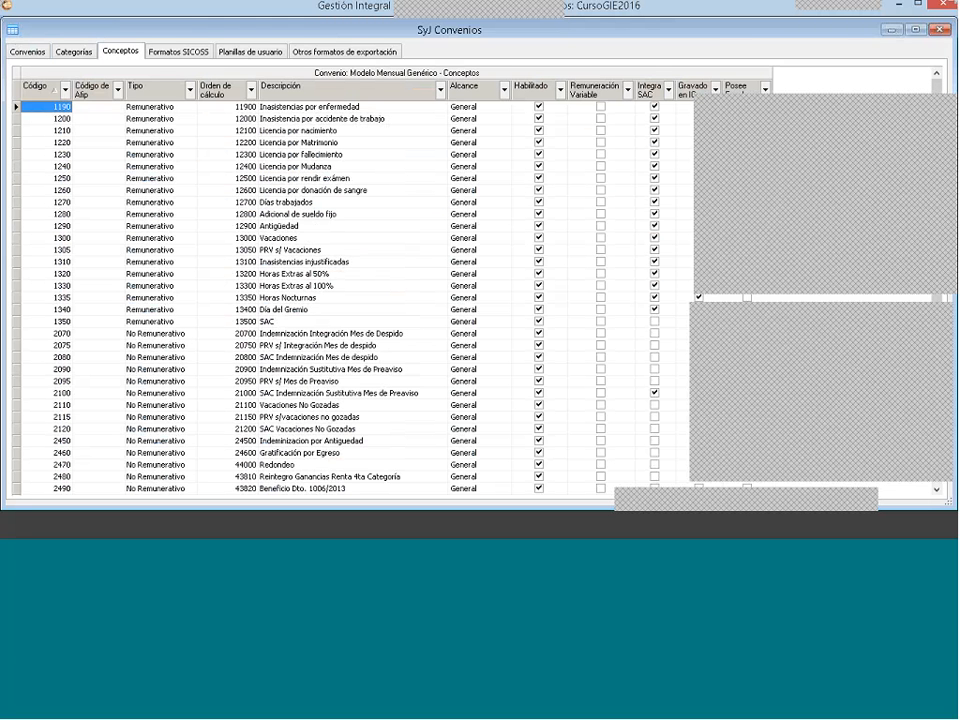
pyautogui.scroll(-3, 155, 307)
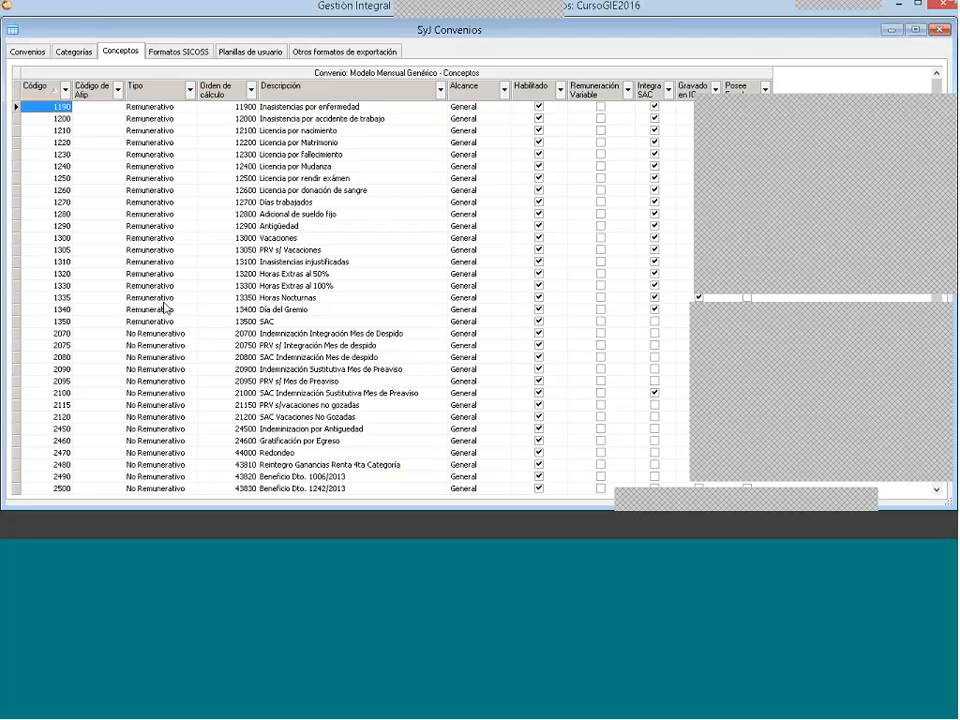
pyautogui.scroll(-3, 155, 401)
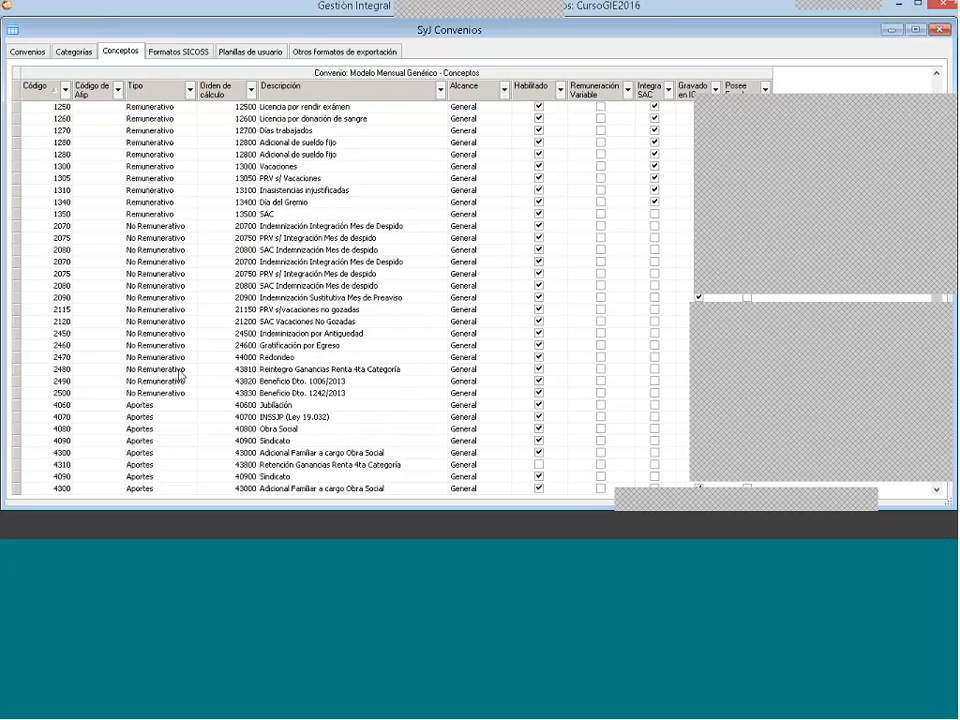
pyautogui.scroll(-1, 182, 444)
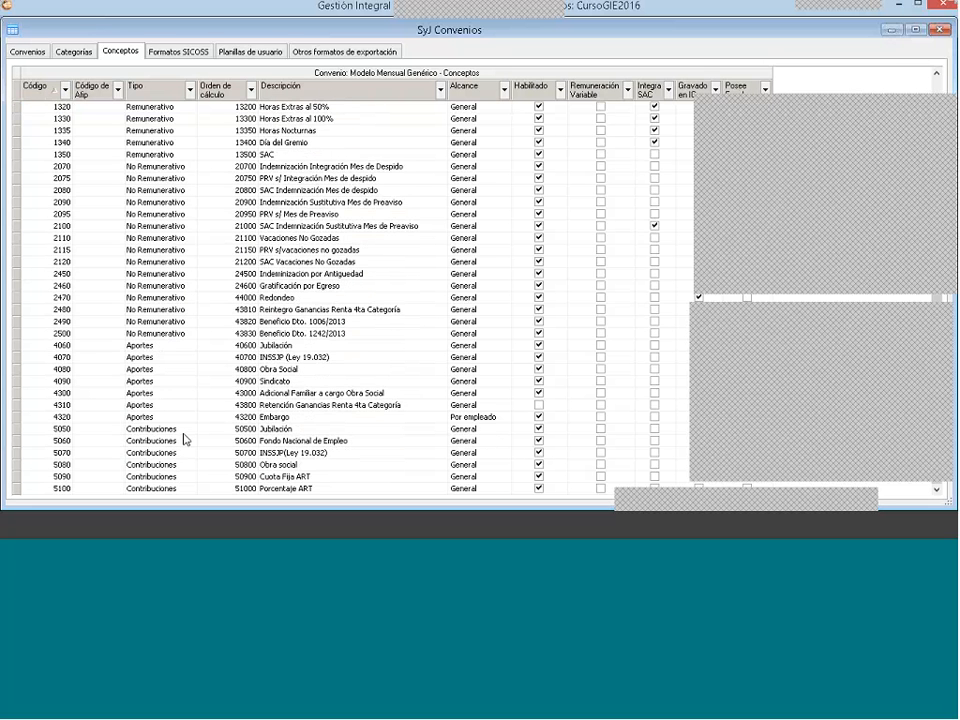
pyautogui.scroll(2, 229, 358)
pyautogui.scroll(5, 261, 328)
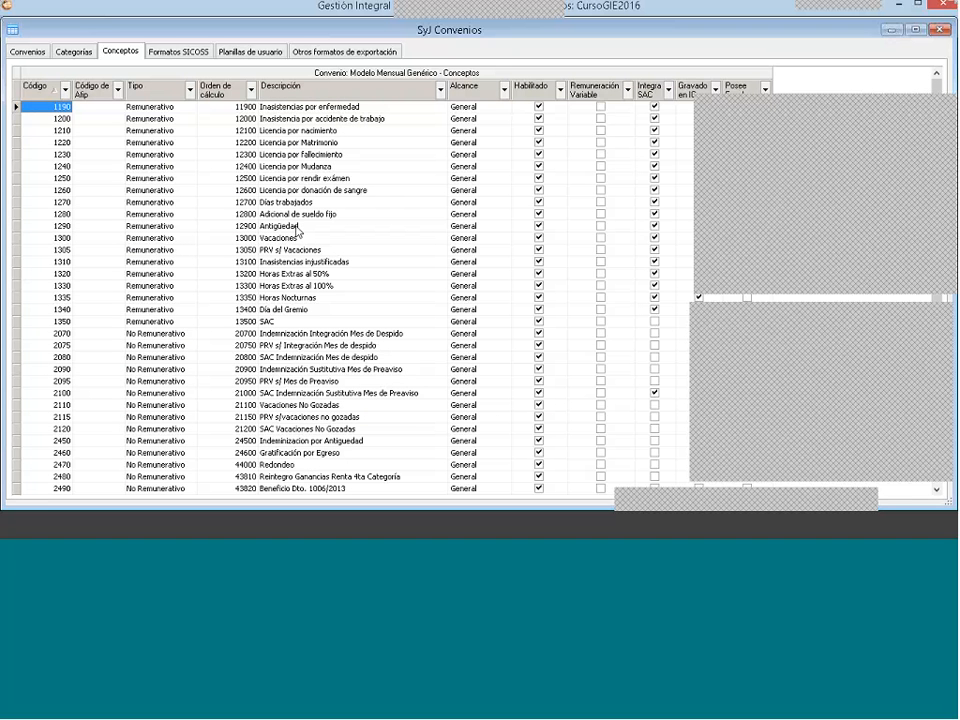
# Step: Open the Antigüedad concept for modification and move its dialog toward the middle of the window
pyautogui.click(298, 228)
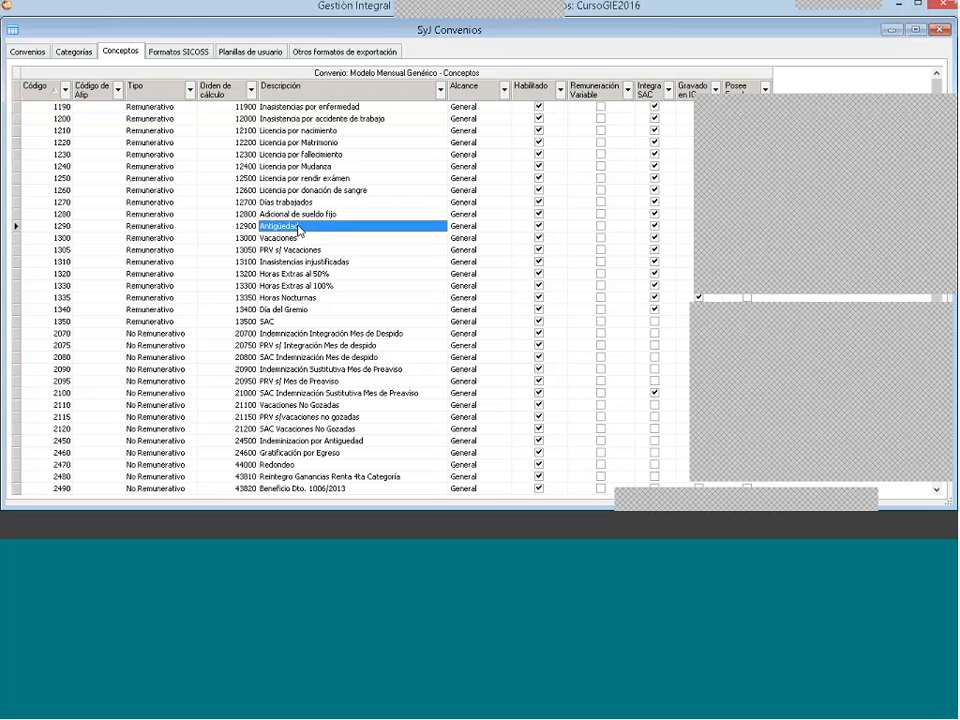
pyautogui.rightClick(301, 231)
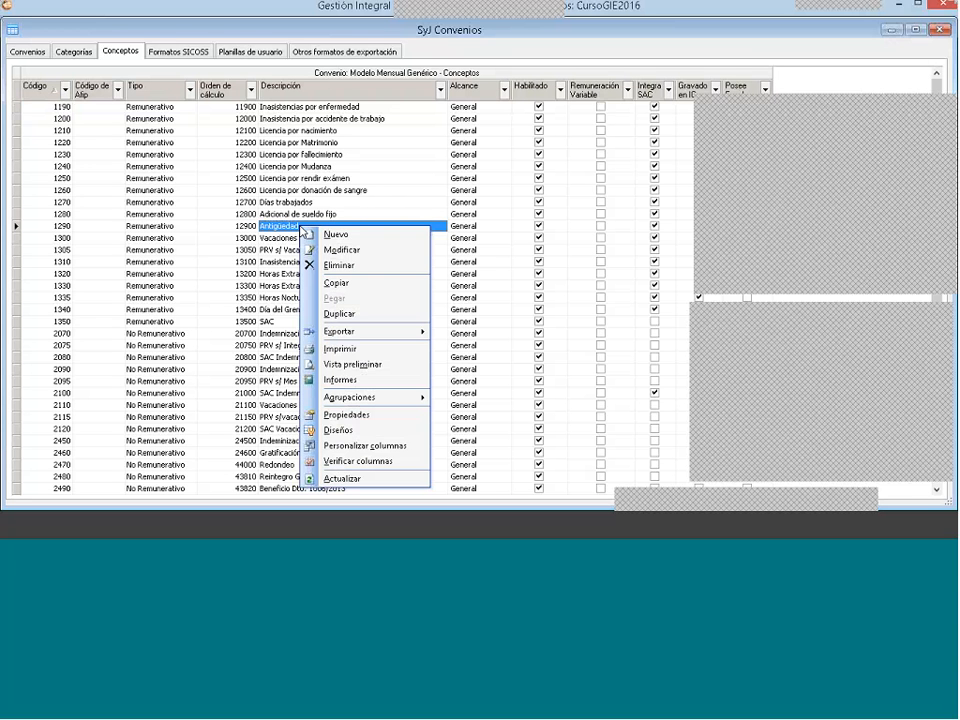
pyautogui.click(314, 250)
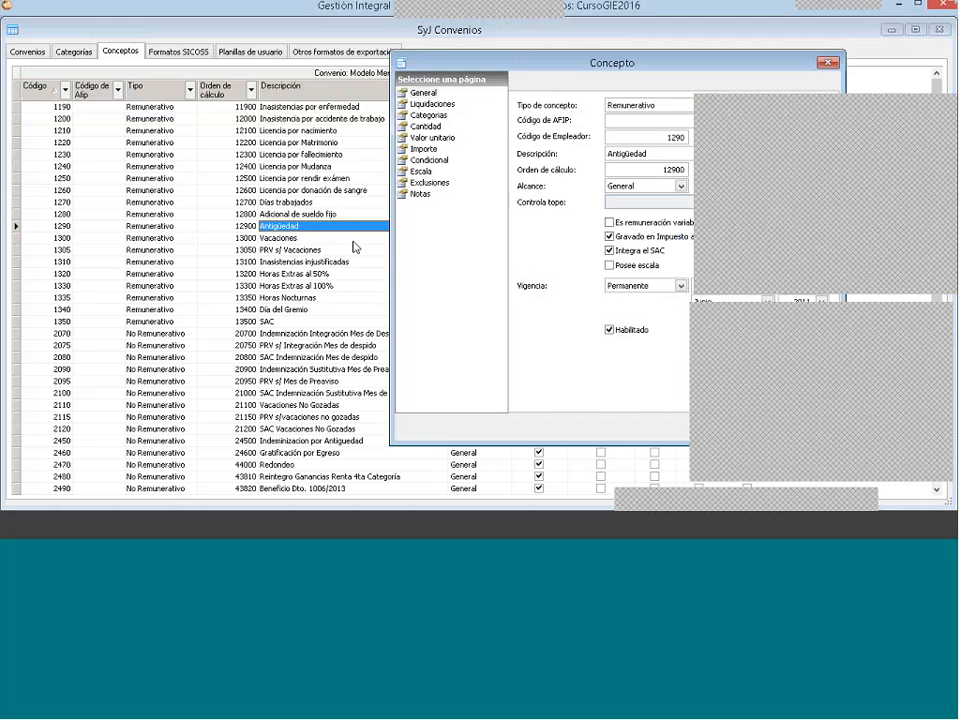
pyautogui.moveTo(528, 64); pyautogui.dragTo(286, 78)
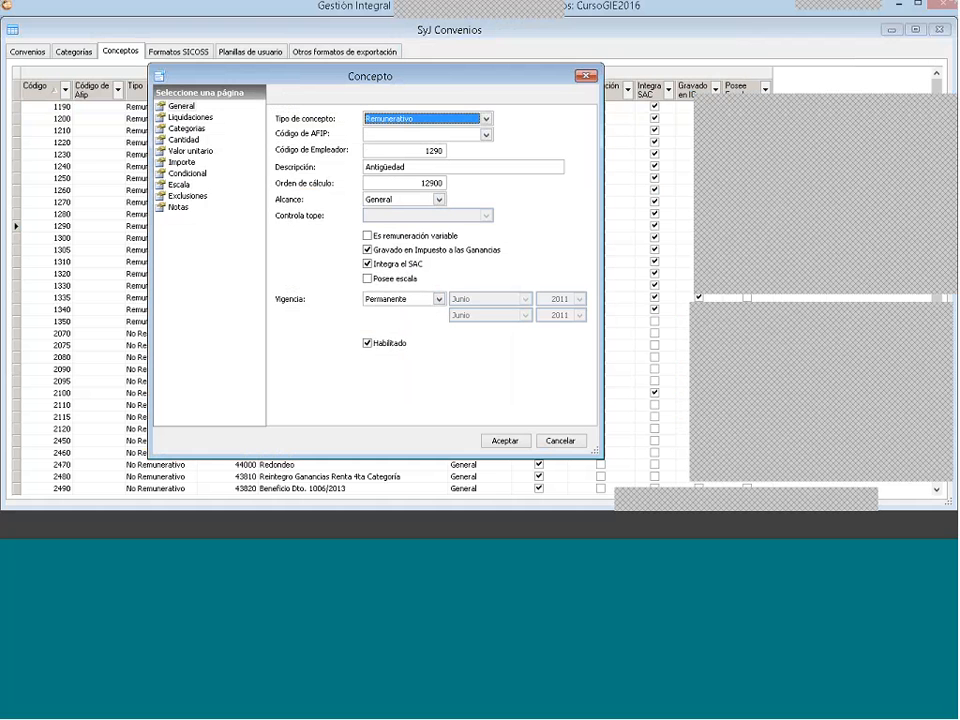
pyautogui.moveTo(377, 76); pyautogui.dragTo(411, 77)
# Step: Examine the available concept types for Antigüedad, leaving Remunerativo selected, and reposition the dialog
pyautogui.click(440, 119)
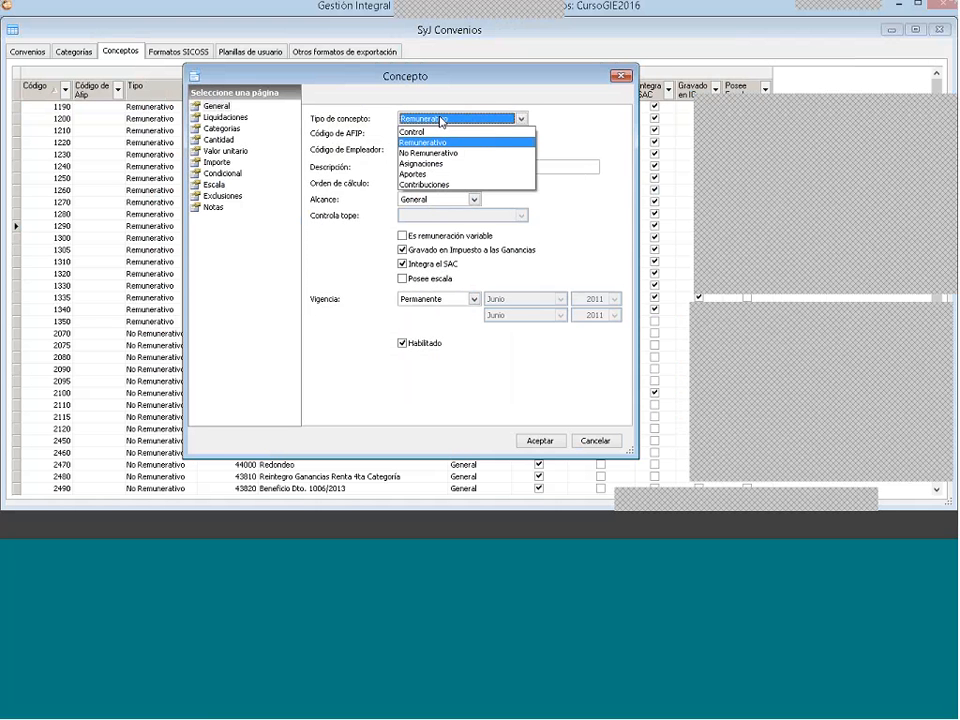
pyautogui.click(440, 121)
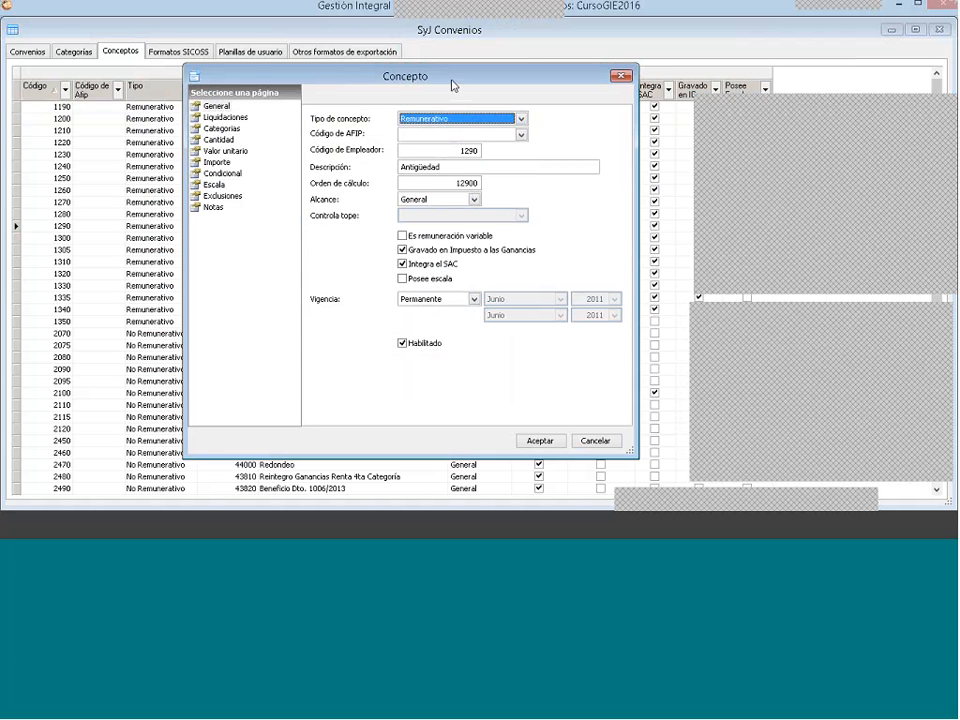
pyautogui.moveTo(452, 86); pyautogui.dragTo(496, 96)
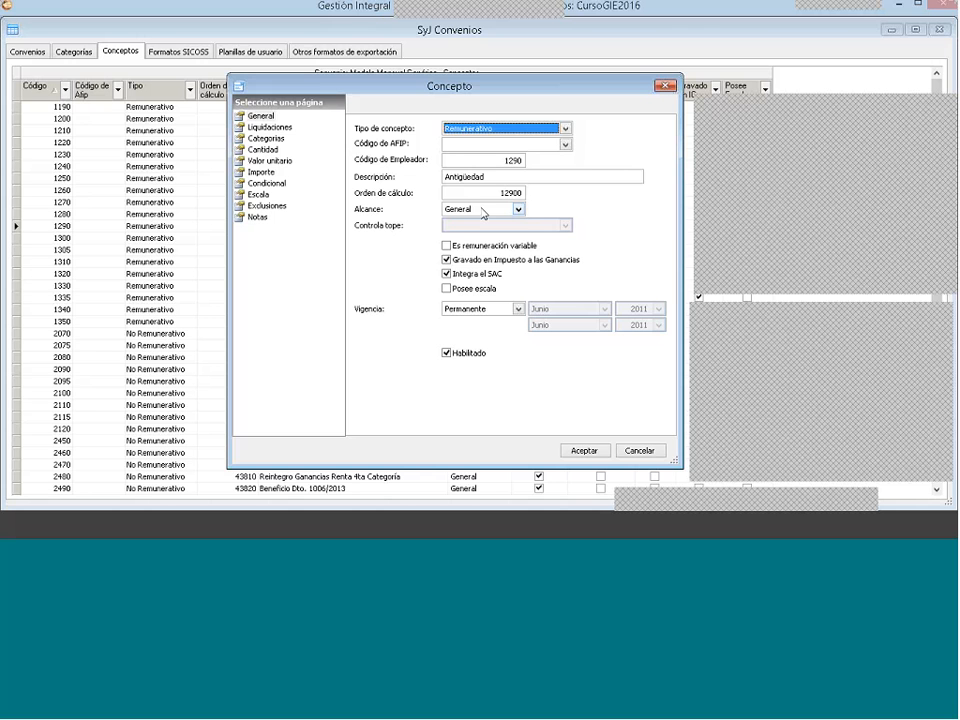
# Step: Examine the concept's scope options, switch the scope to Por empleado, and restore it to General
pyautogui.click(483, 212)
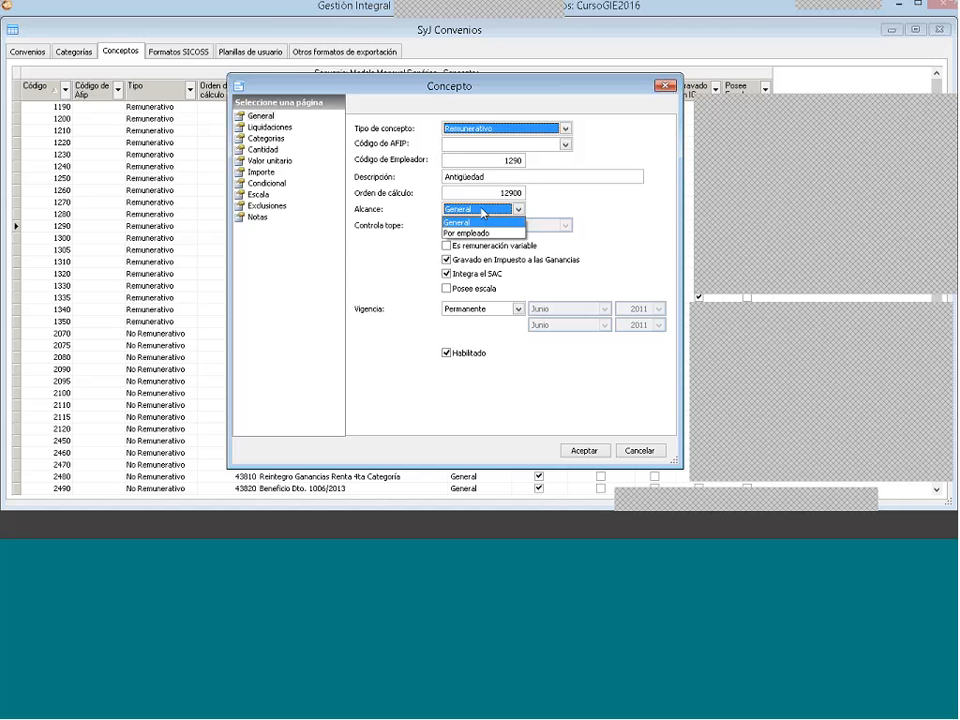
pyautogui.click(483, 212)
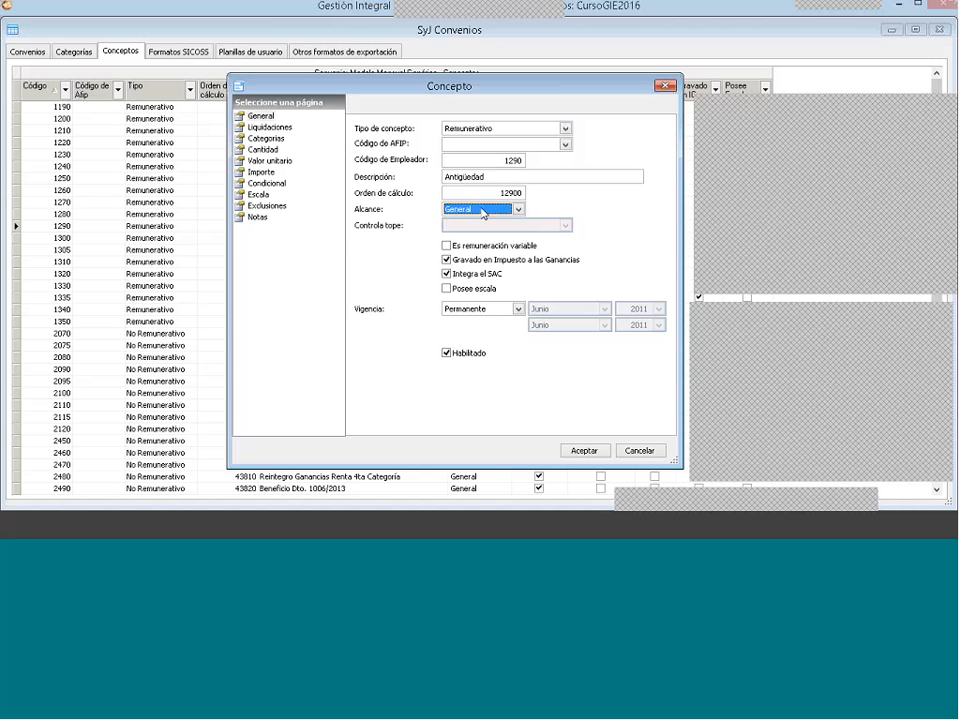
pyautogui.click(483, 212)
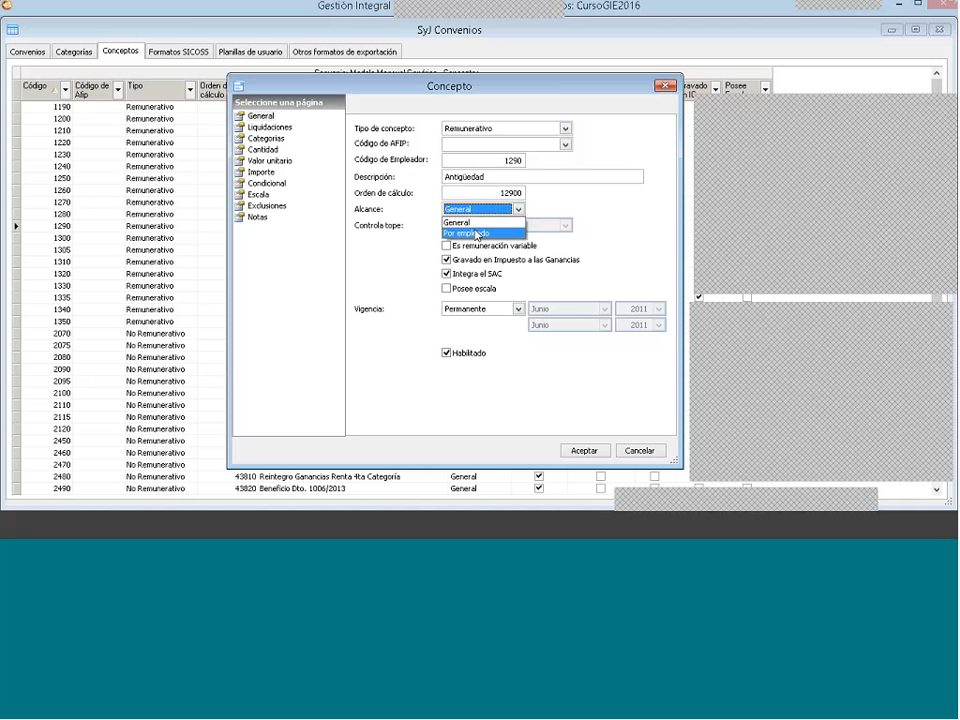
pyautogui.click(476, 234)
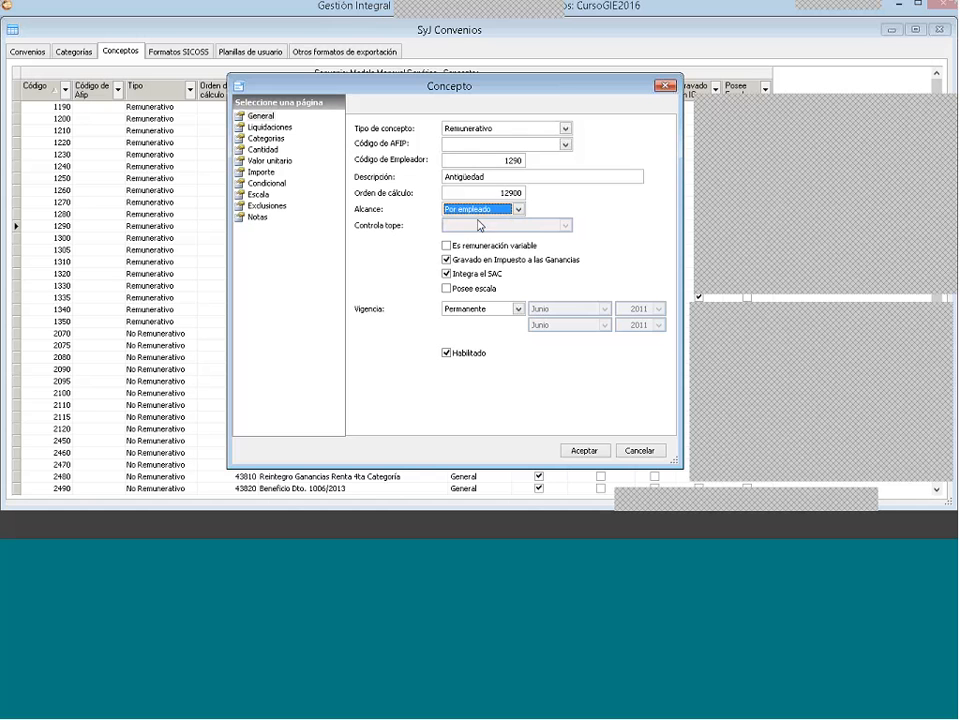
pyautogui.click(482, 214)
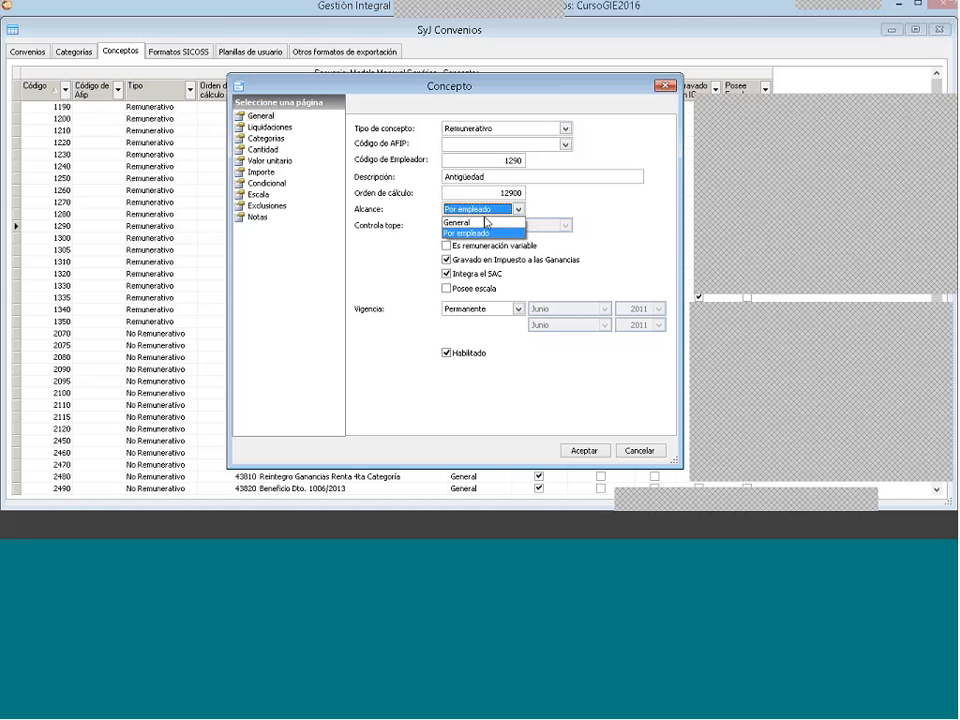
pyautogui.click(487, 223)
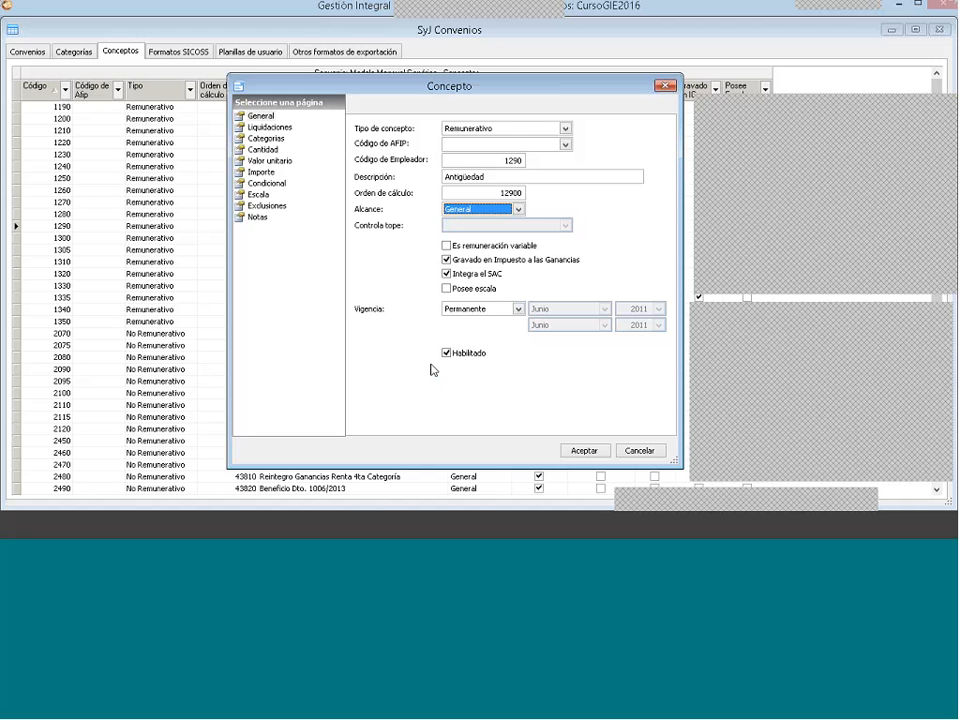
# Step: Review the Antigüedad concept's General, Liquidaciones and Categorías settings
pyautogui.click(262, 117)
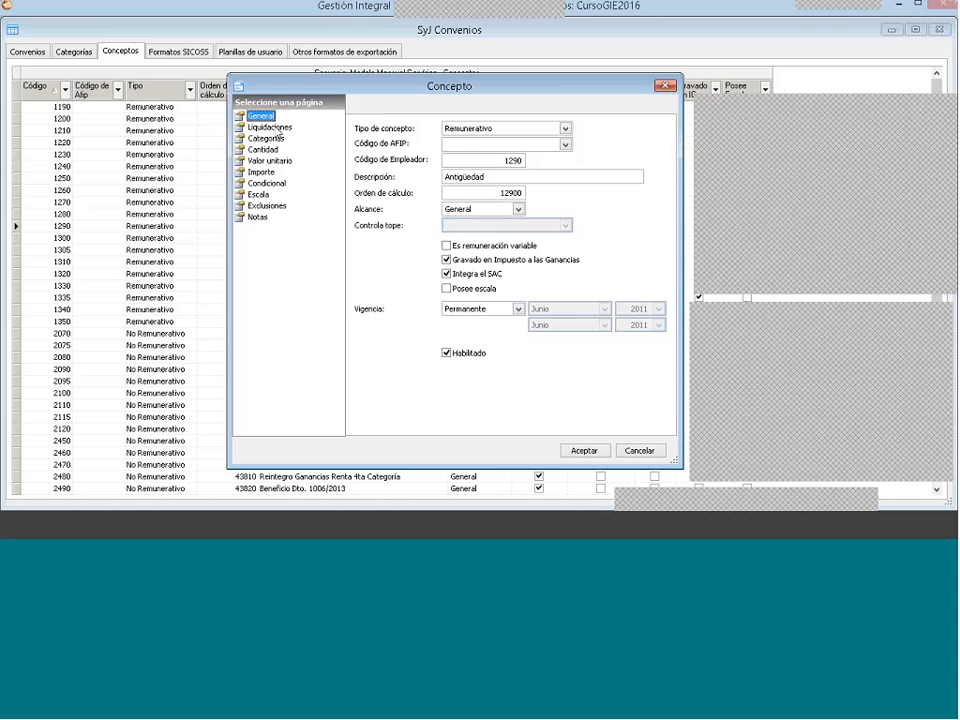
pyautogui.click(272, 128)
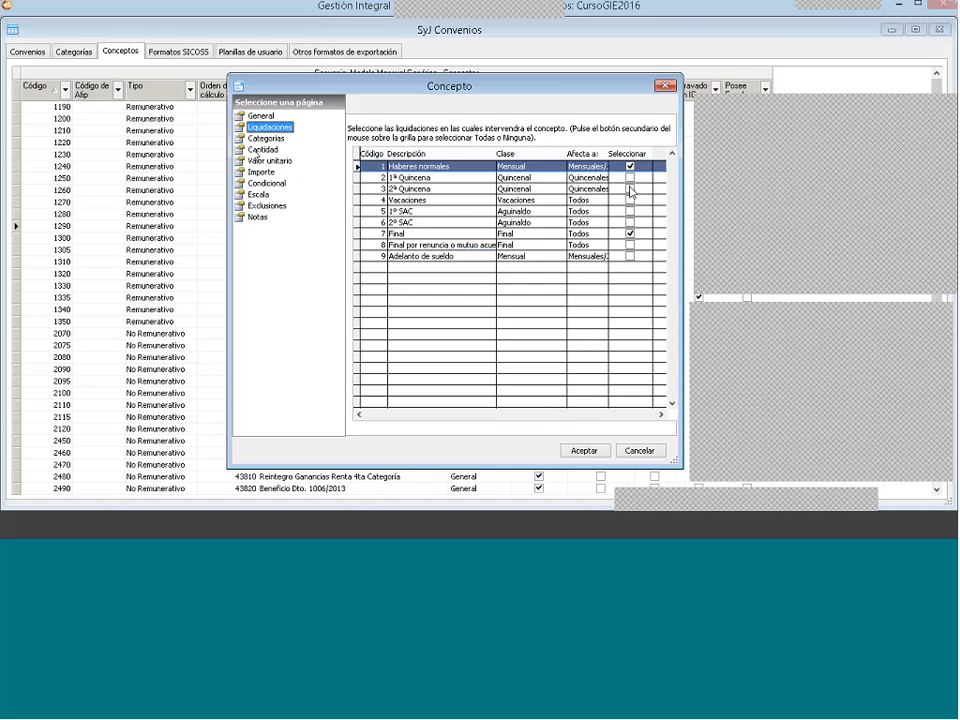
pyautogui.click(268, 138)
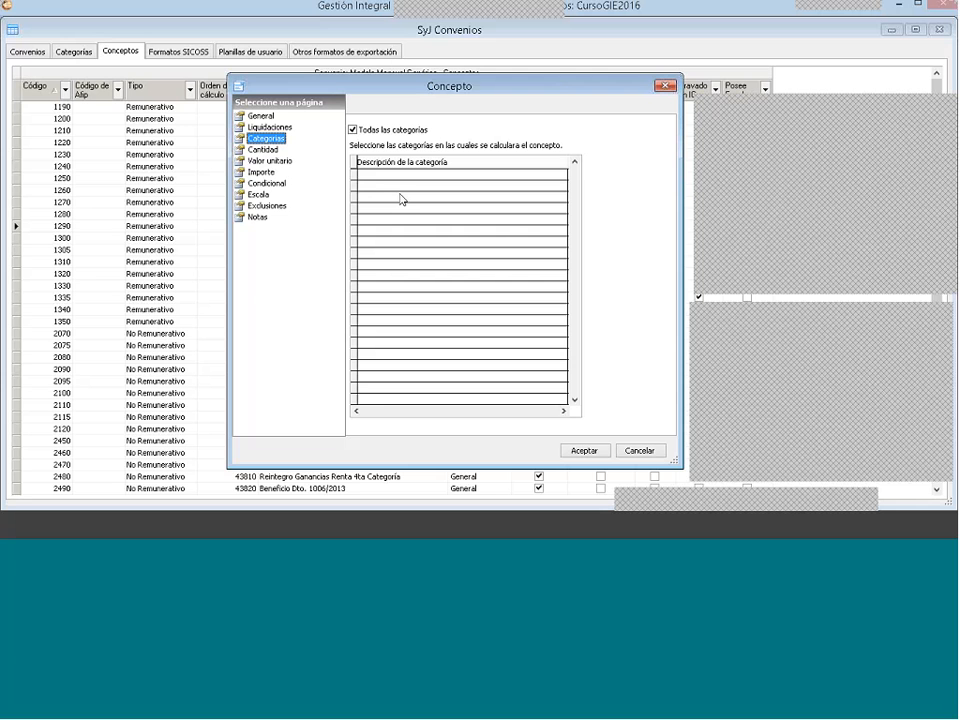
# Step: Turn off Todas las categorías, bring up the selection of associated categories, and cancel it to keep all categories
pyautogui.click(374, 136)
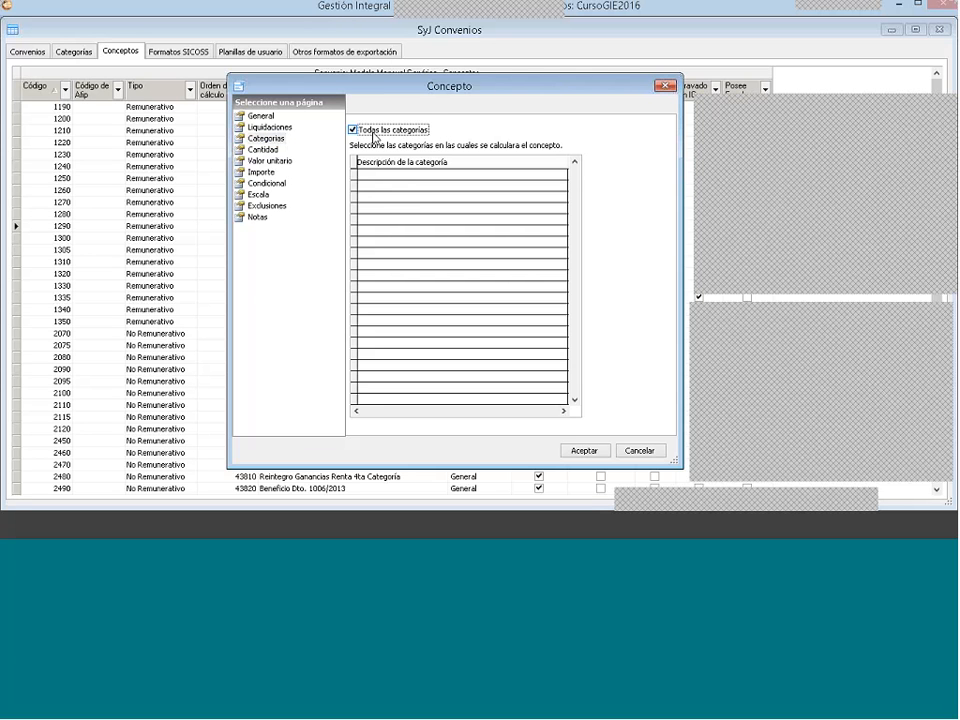
pyautogui.rightClick(390, 192)
pyautogui.click(420, 191)
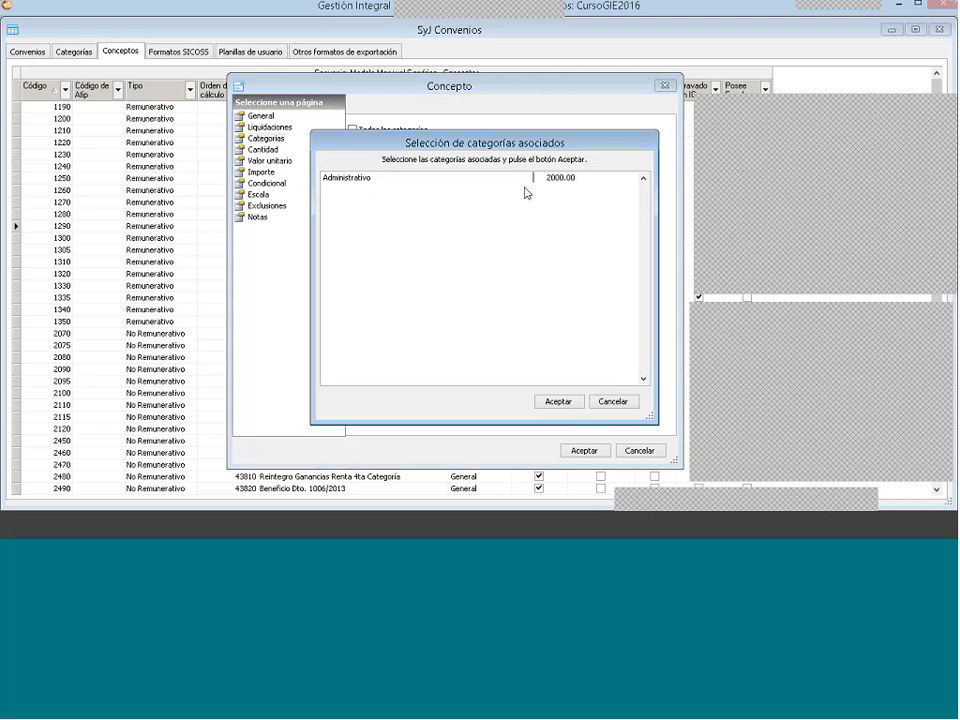
pyautogui.click(603, 401)
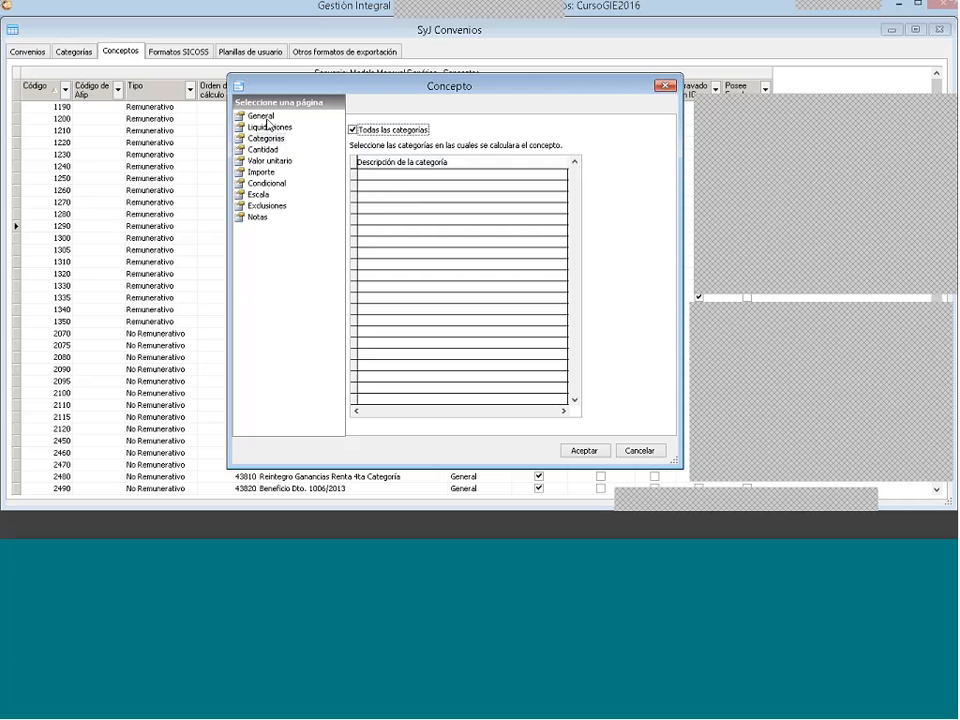
# Step: Review the Antigüedad concept's Condicional, Escala and Exclusiones settings
pyautogui.click(267, 184)
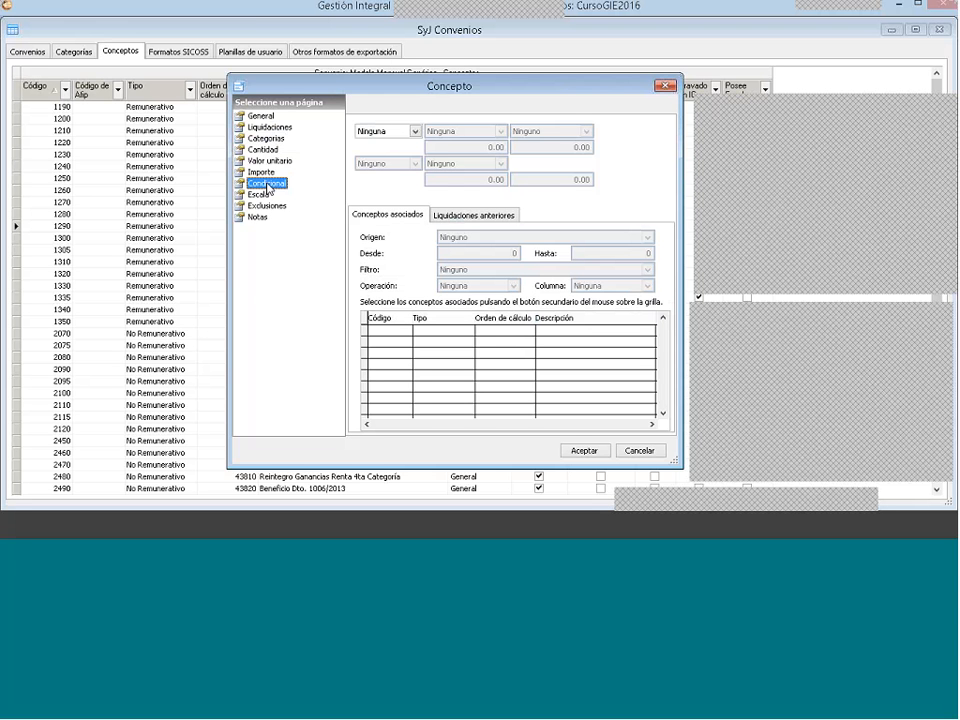
pyautogui.click(264, 195)
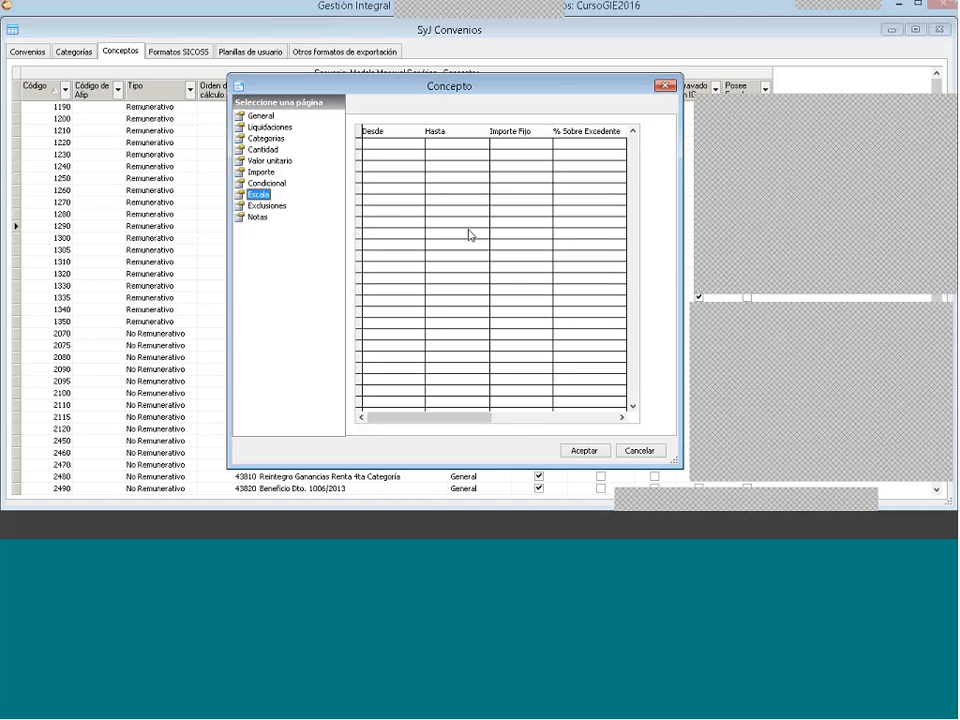
pyautogui.click(268, 205)
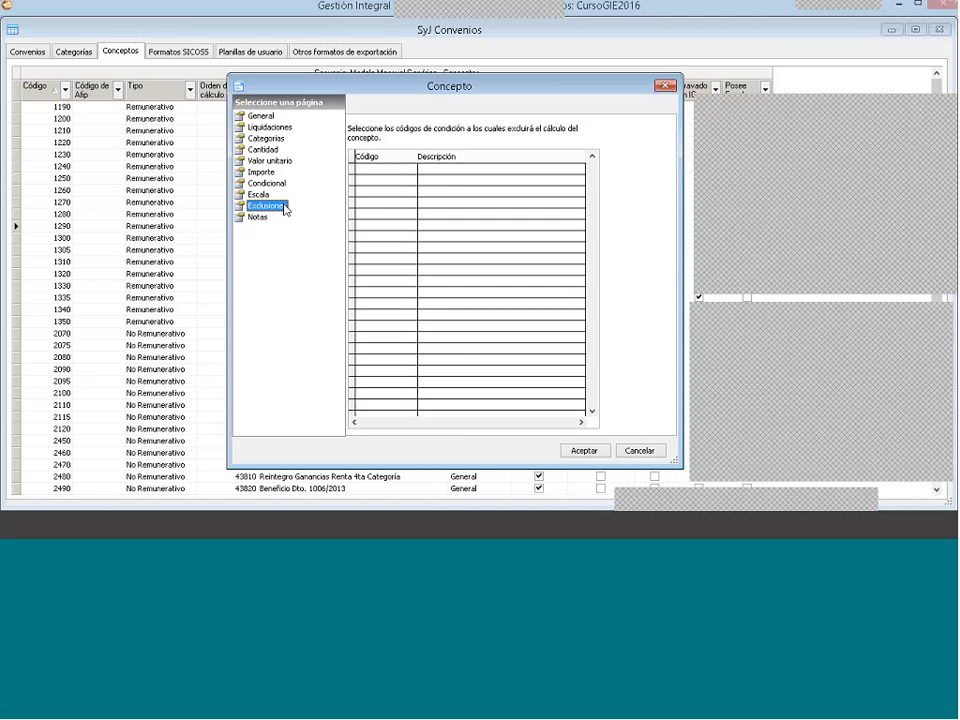
# Step: Examine the condition codes that can be excluded from the concept's calculation, cancel the selection, and check the concept's Notas
pyautogui.rightClick(378, 197)
pyautogui.click(400, 200)
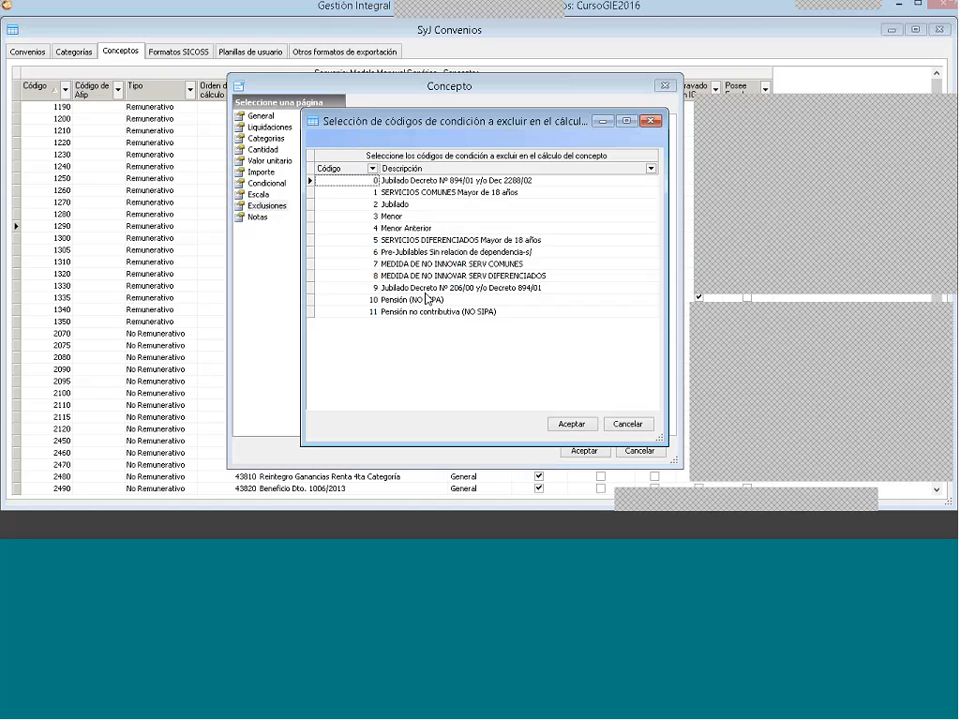
pyautogui.click(427, 290)
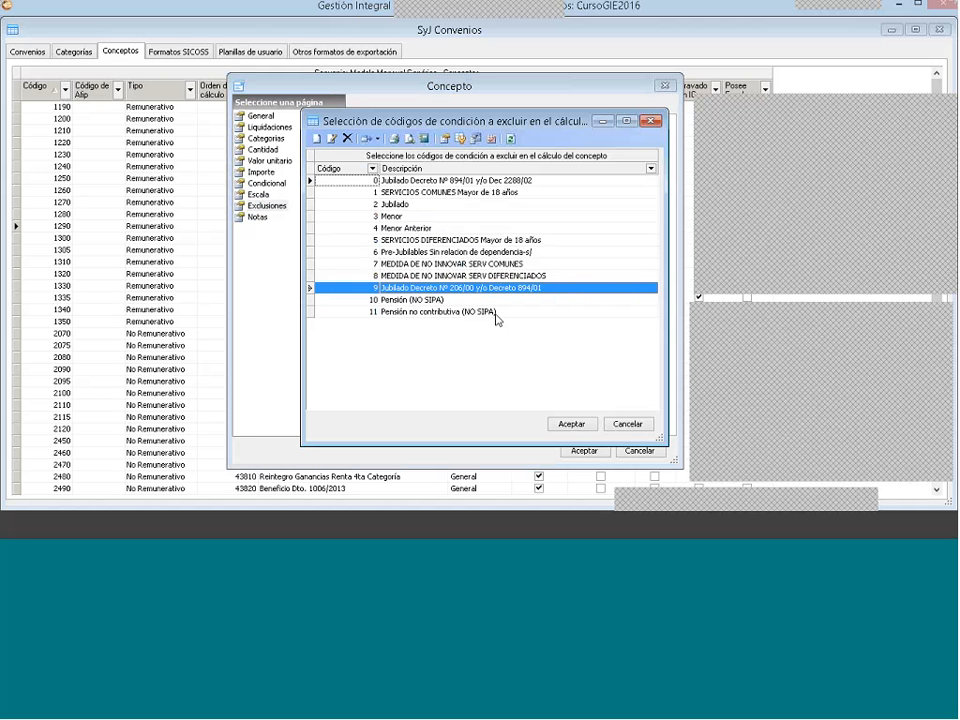
pyautogui.click(628, 424)
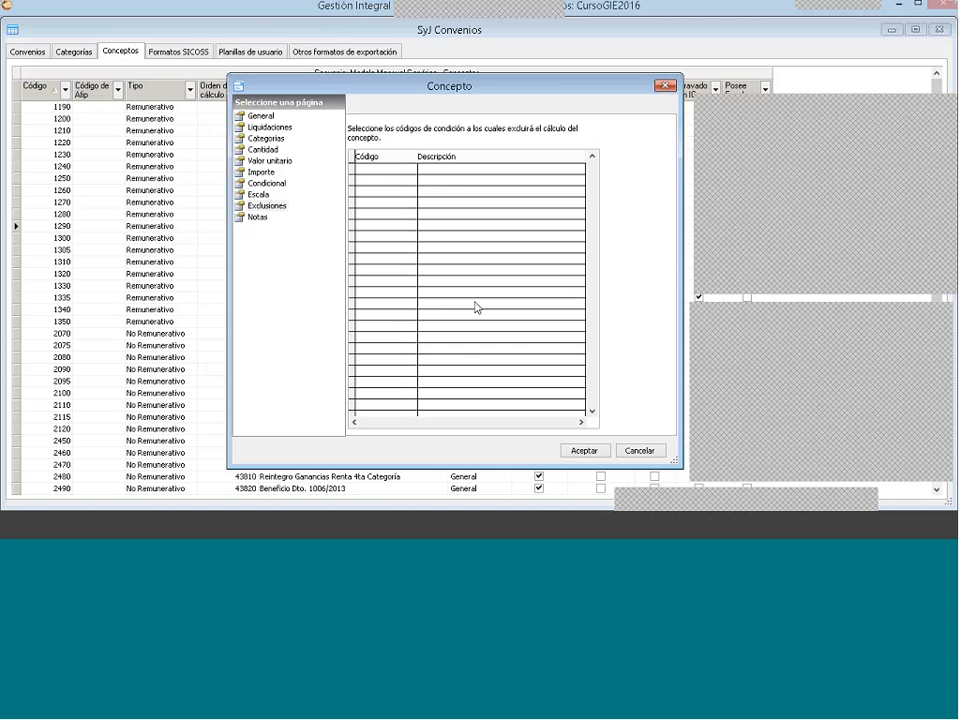
pyautogui.click(259, 216)
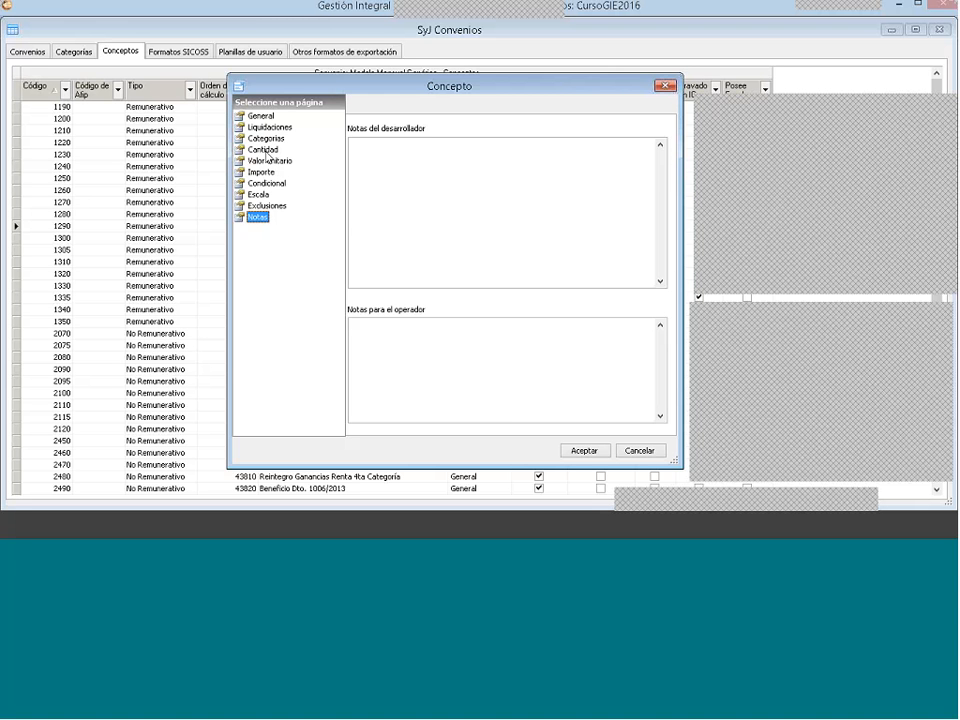
# Step: Examine the available origins for the concept's Cantidad, leaving Tabla referencia selected
pyautogui.click(266, 152)
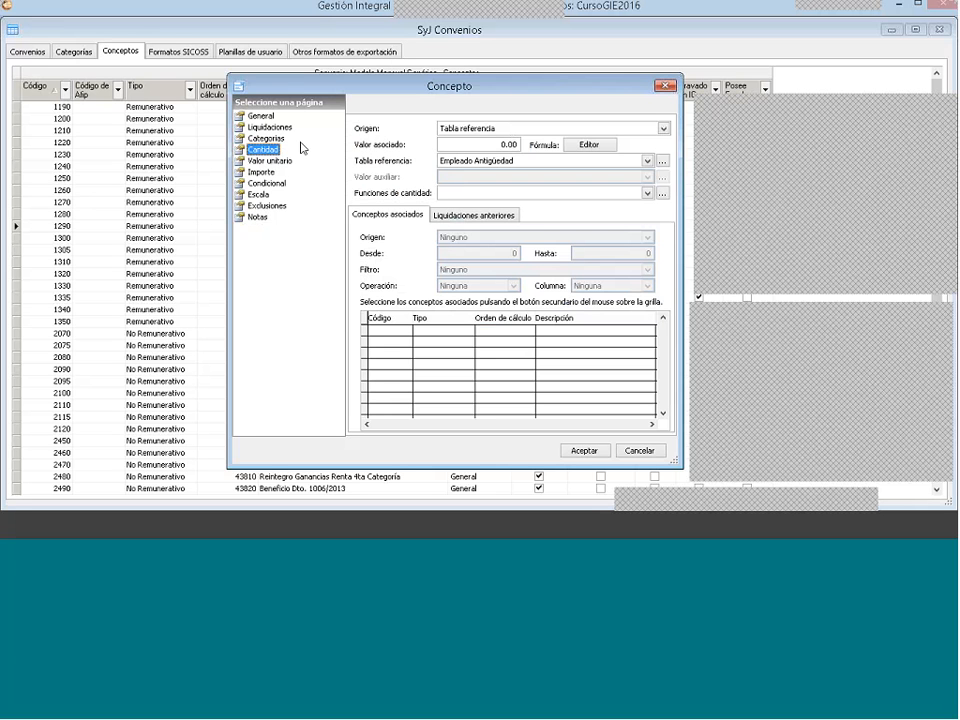
pyautogui.click(448, 129)
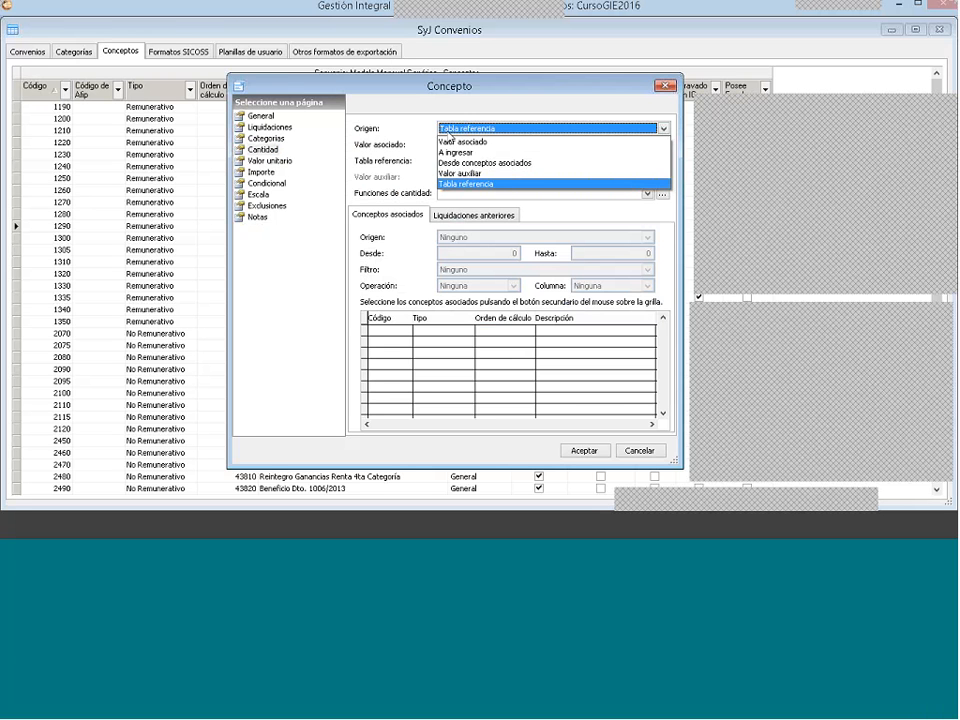
pyautogui.click(449, 131)
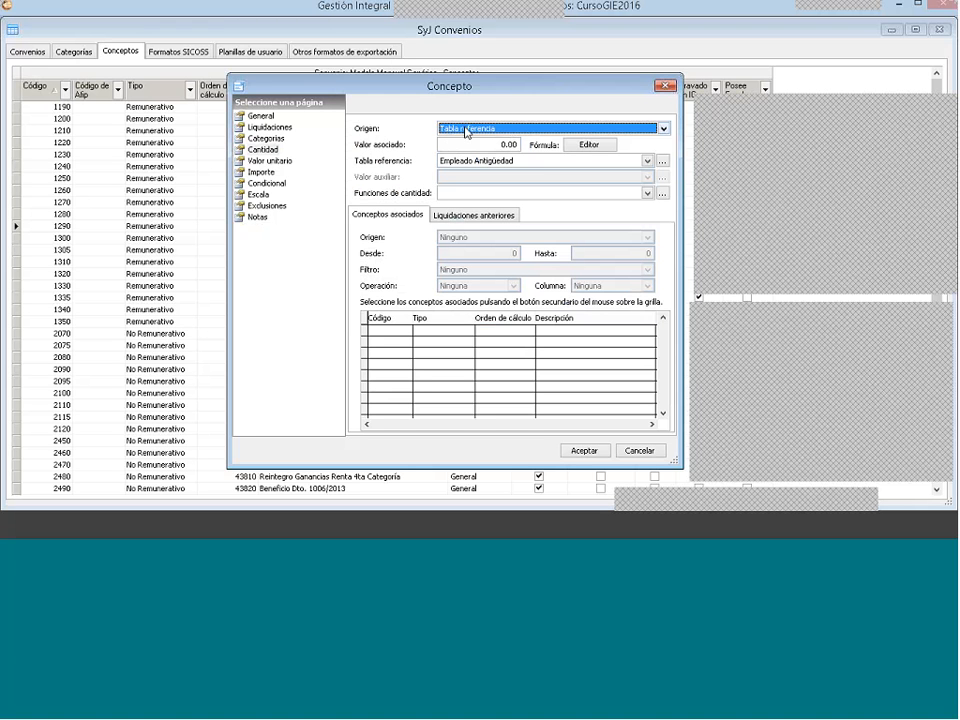
pyautogui.click(466, 132)
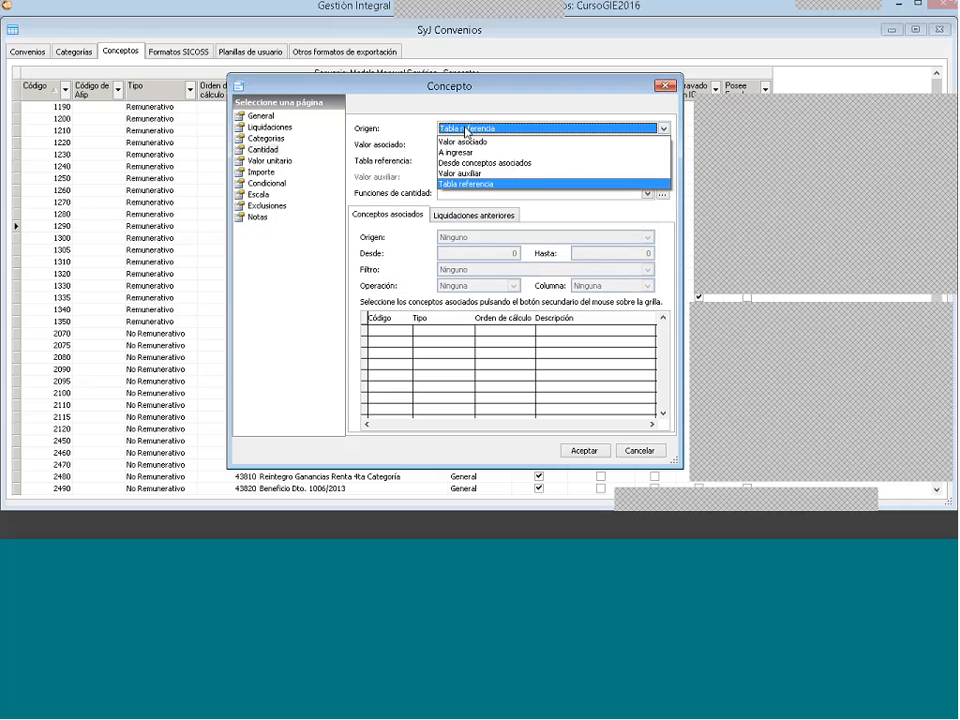
pyautogui.click(466, 132)
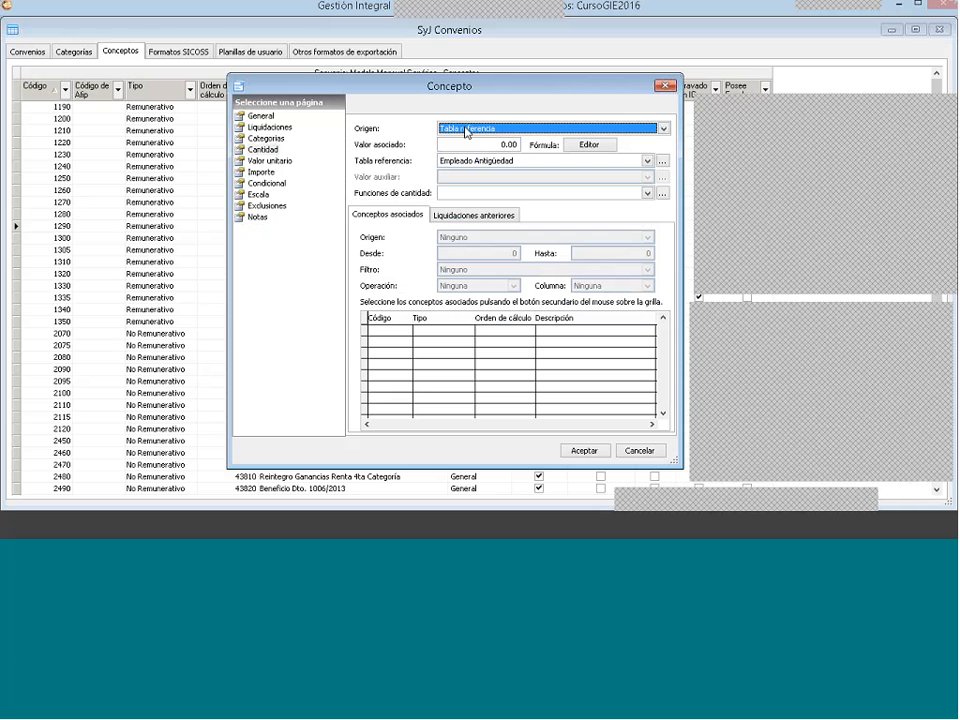
pyautogui.click(466, 132)
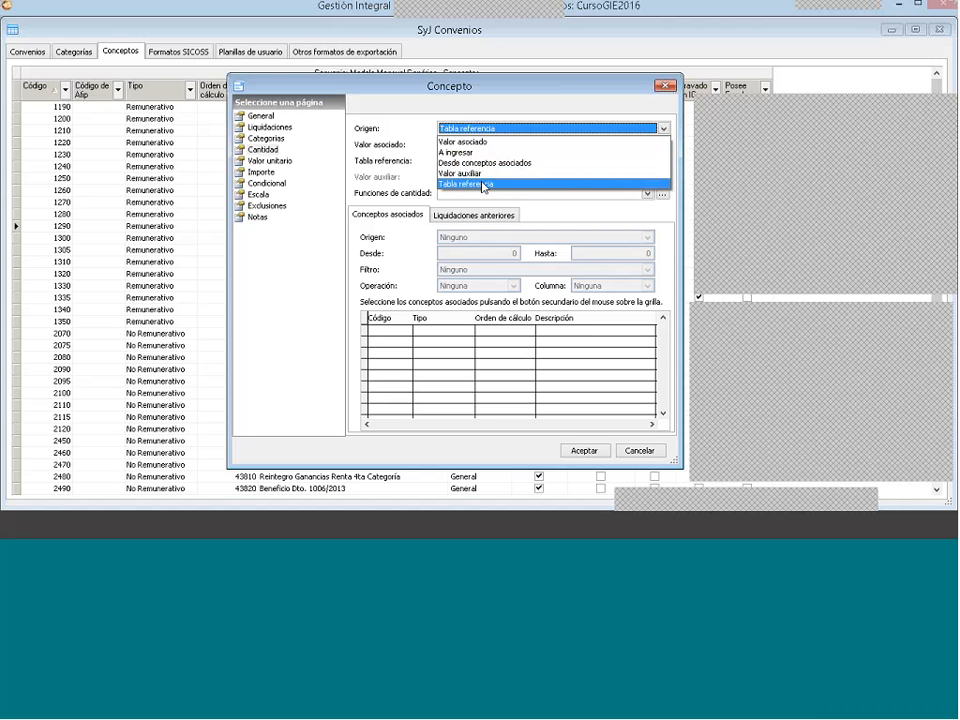
pyautogui.click(484, 184)
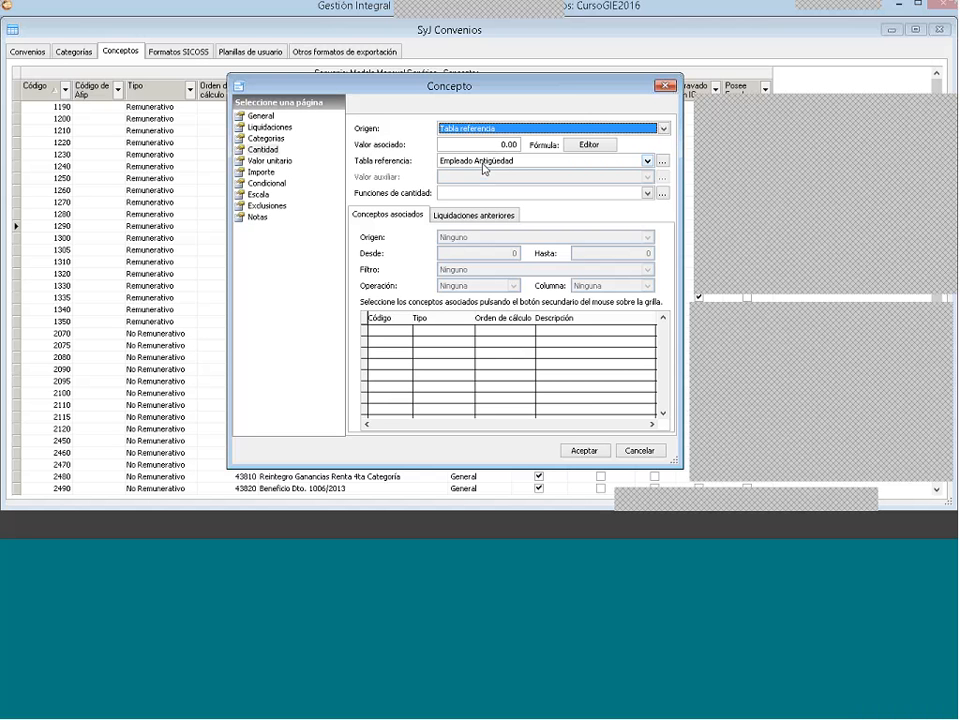
# Step: Examine the reference tables available for Cantidad, leaving Empleado Antigüedad selected
pyautogui.click(484, 166)
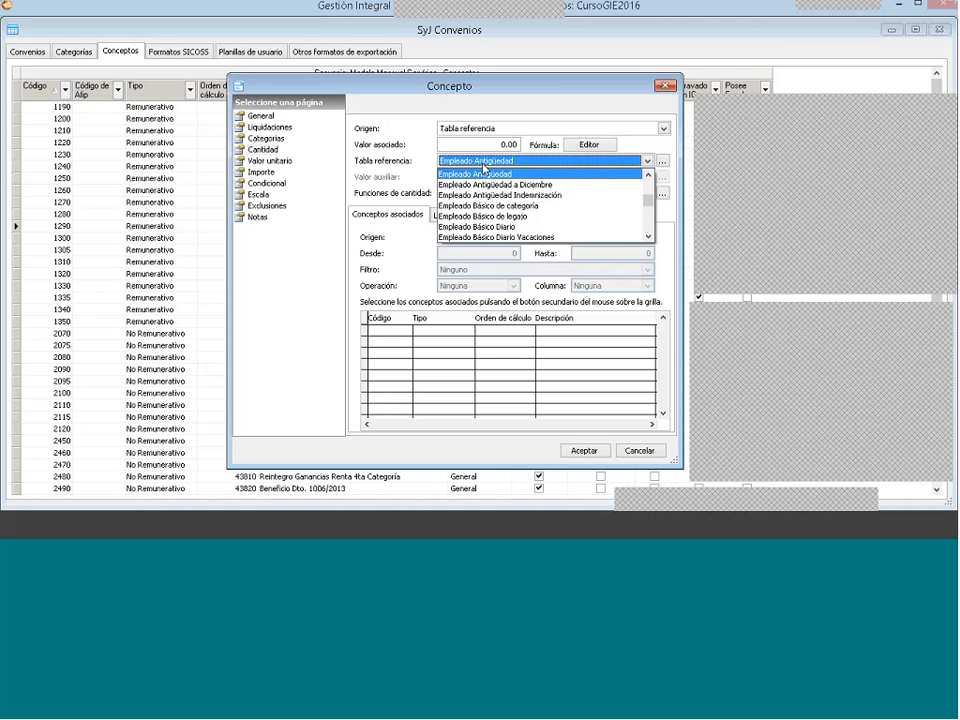
pyautogui.click(485, 170)
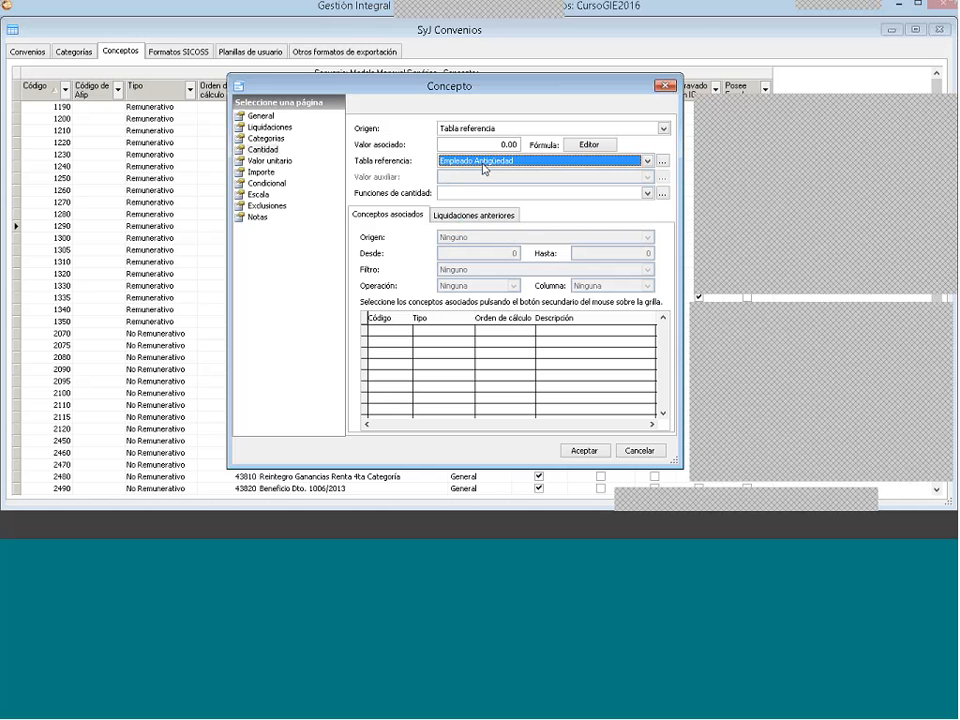
pyautogui.click(268, 151)
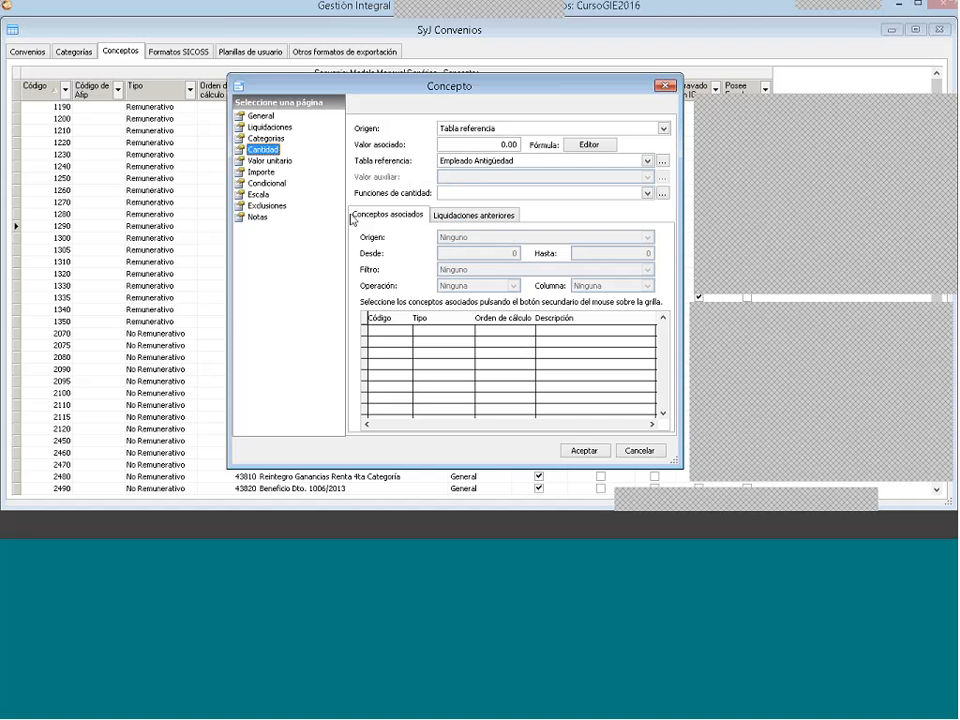
# Step: Examine the origin options and associated concepts of the concept's Valor unitario, leaving Desde conceptos asociados selected
pyautogui.click(277, 162)
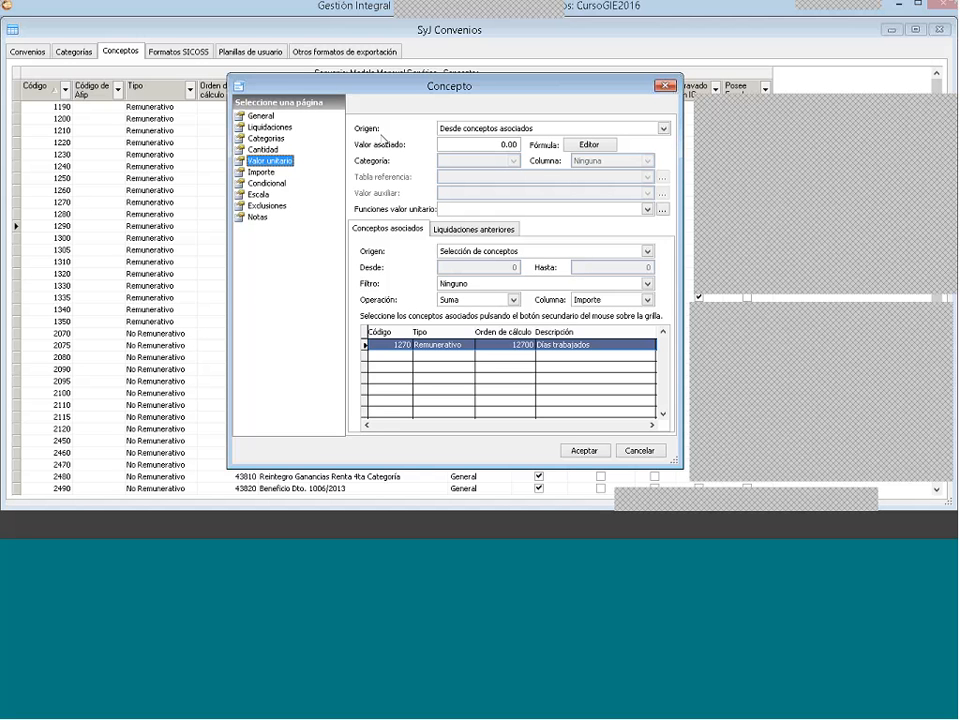
pyautogui.click(459, 129)
pyautogui.click(459, 129)
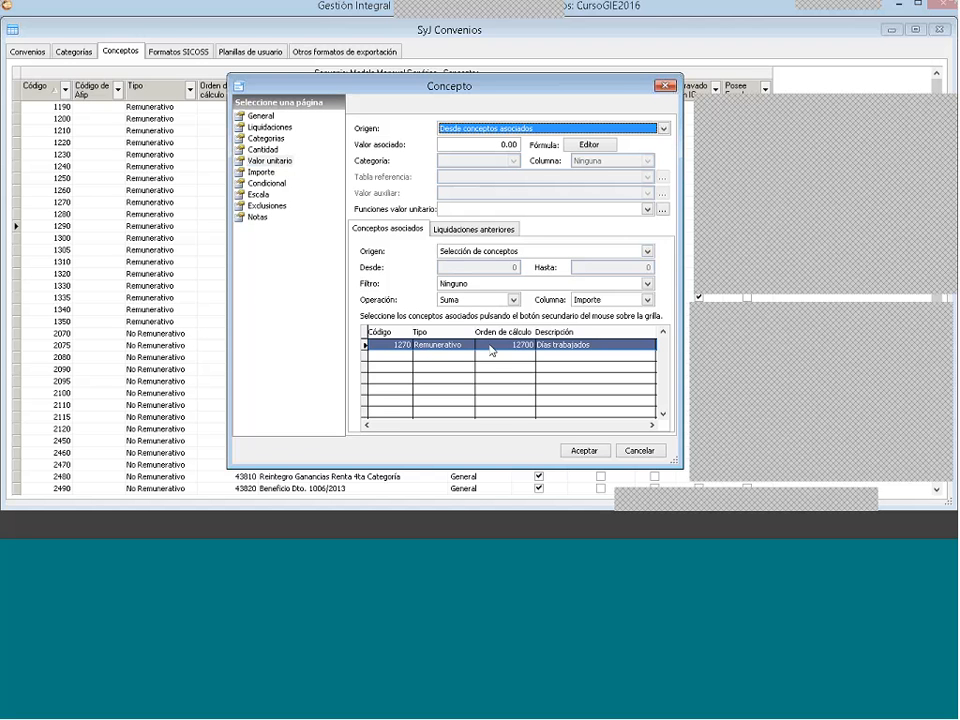
# Step: Review how the concept's Importe operation relates to its Cantidad and Valor unitario settings
pyautogui.click(262, 173)
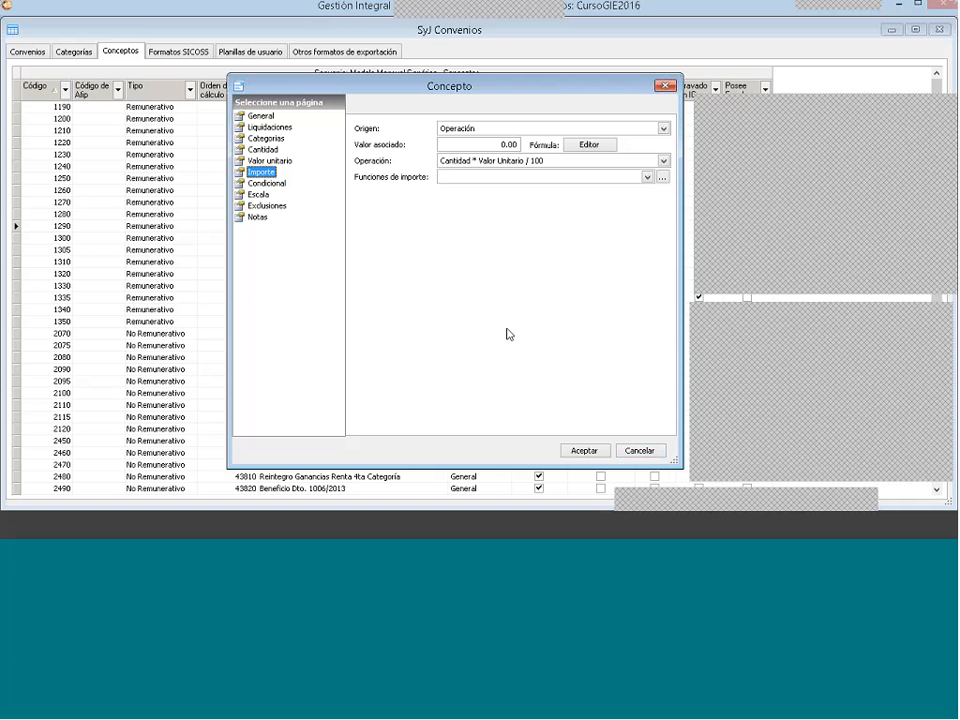
pyautogui.click(262, 150)
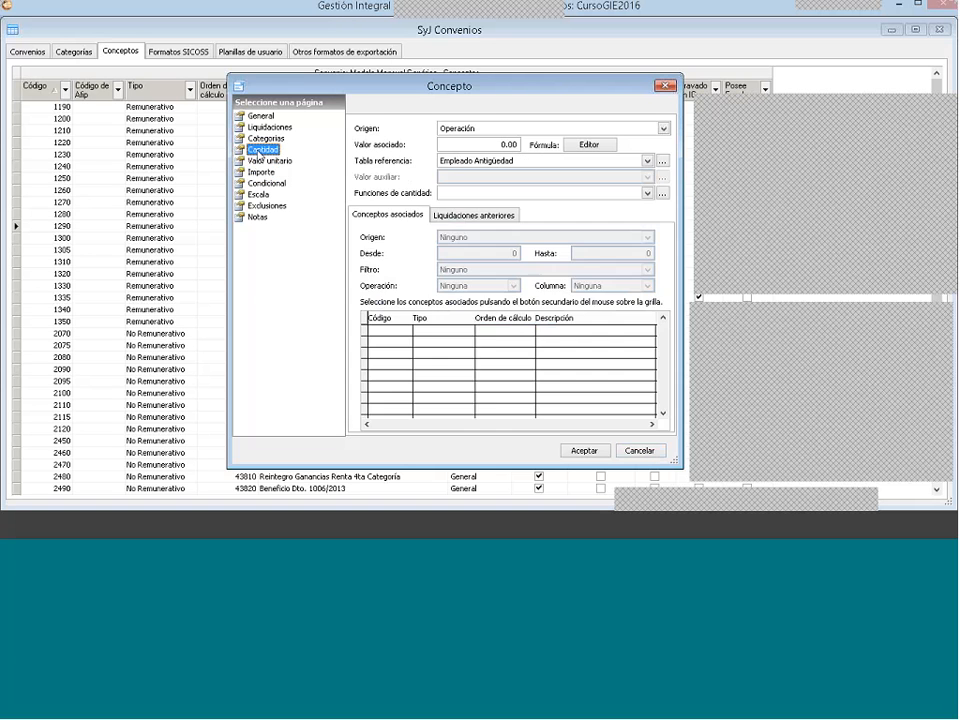
pyautogui.click(262, 161)
pyautogui.click(263, 172)
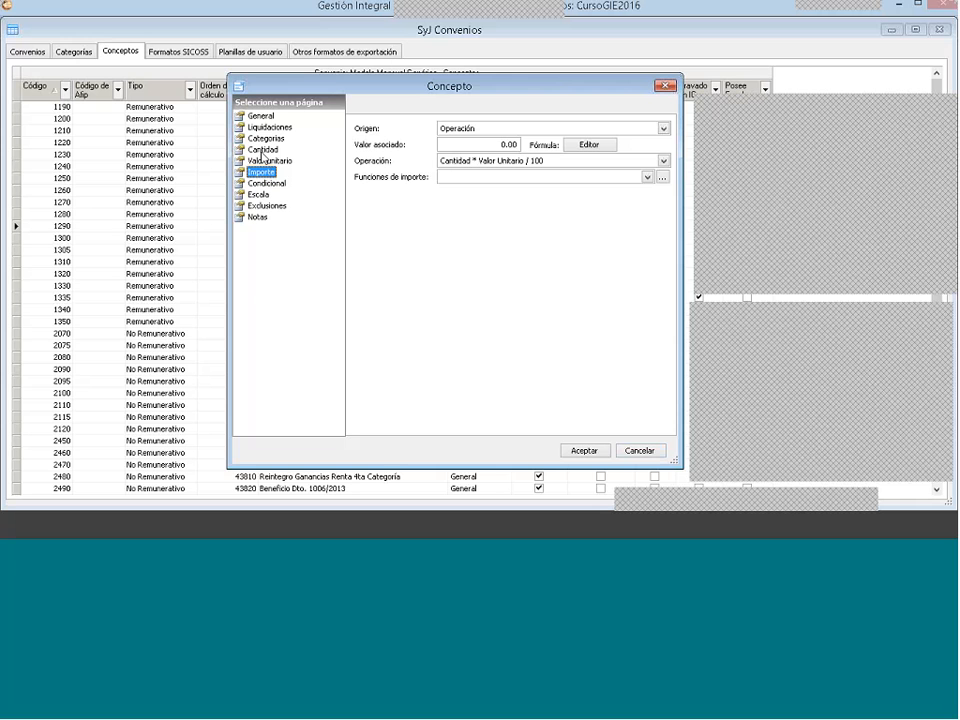
pyautogui.click(262, 150)
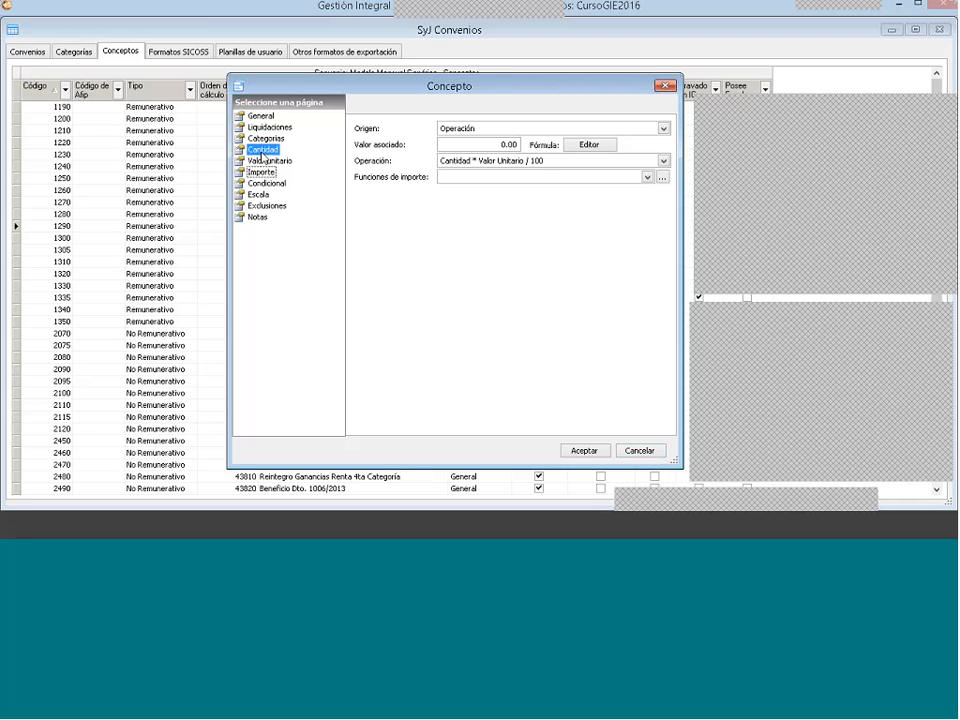
pyautogui.click(264, 161)
pyautogui.click(266, 173)
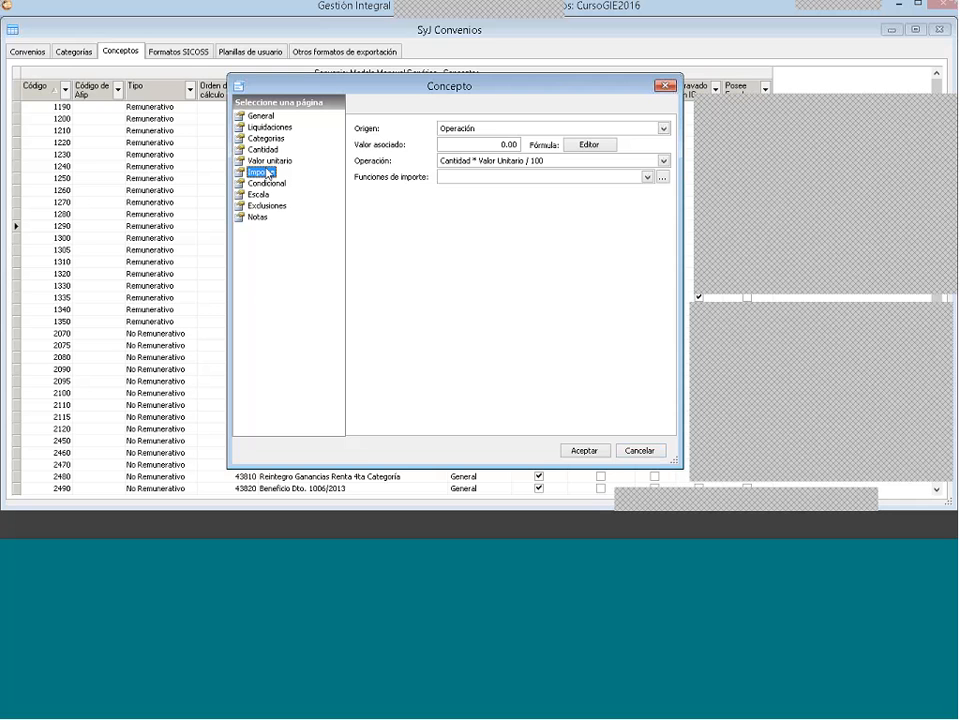
# Step: Recheck the Antigüedad concept's Categorías, Liquidaciones, General and Condicional settings, and close the concept without saving
pyautogui.click(265, 138)
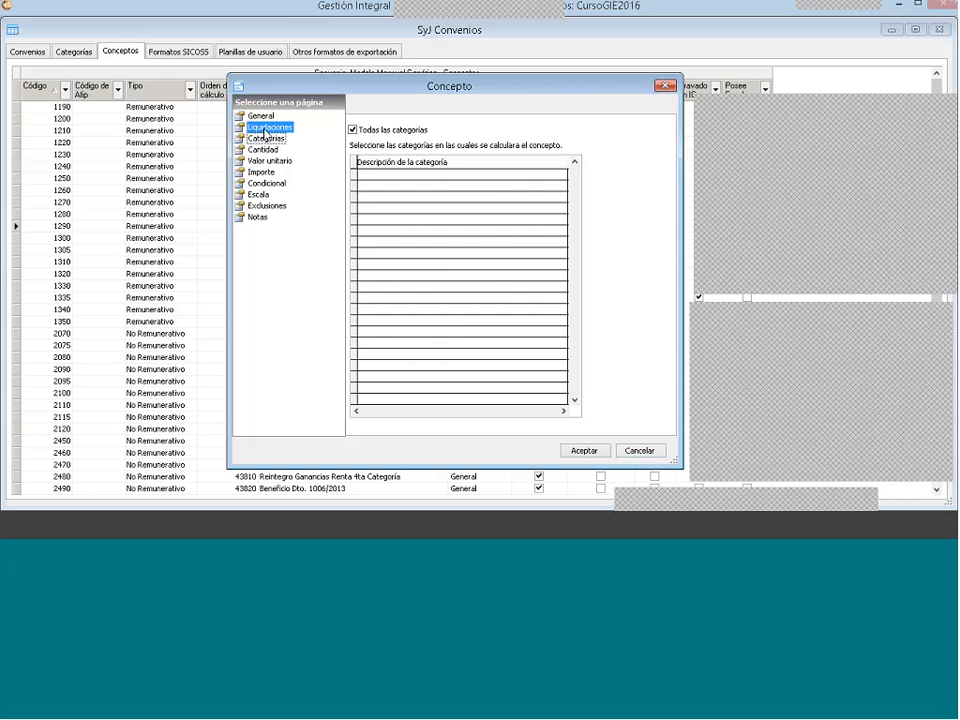
pyautogui.click(265, 128)
pyautogui.click(262, 116)
pyautogui.click(265, 127)
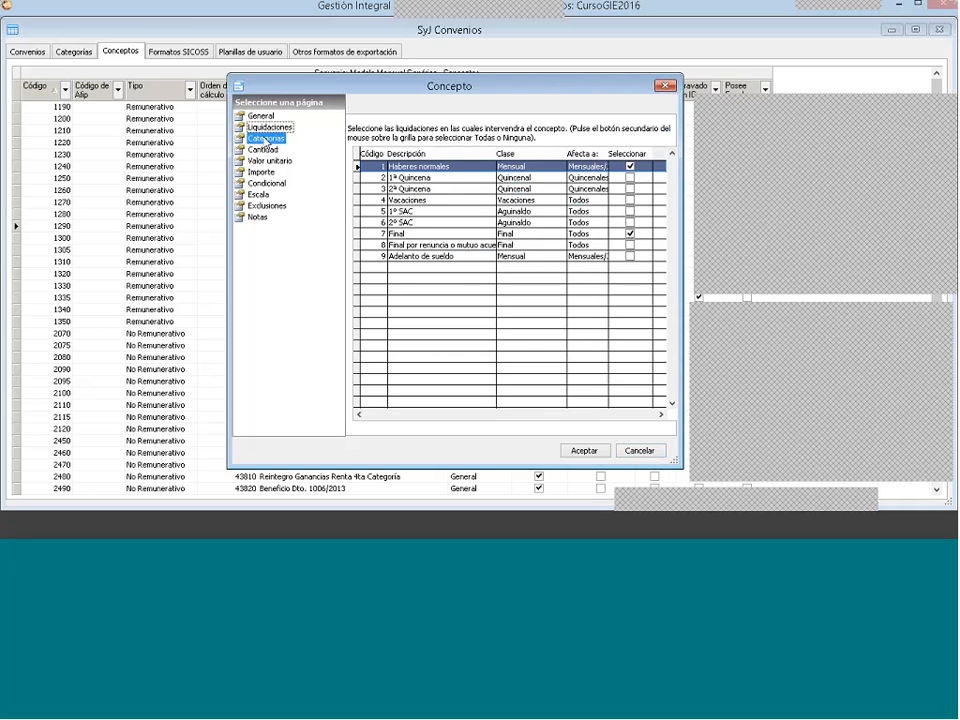
pyautogui.click(265, 137)
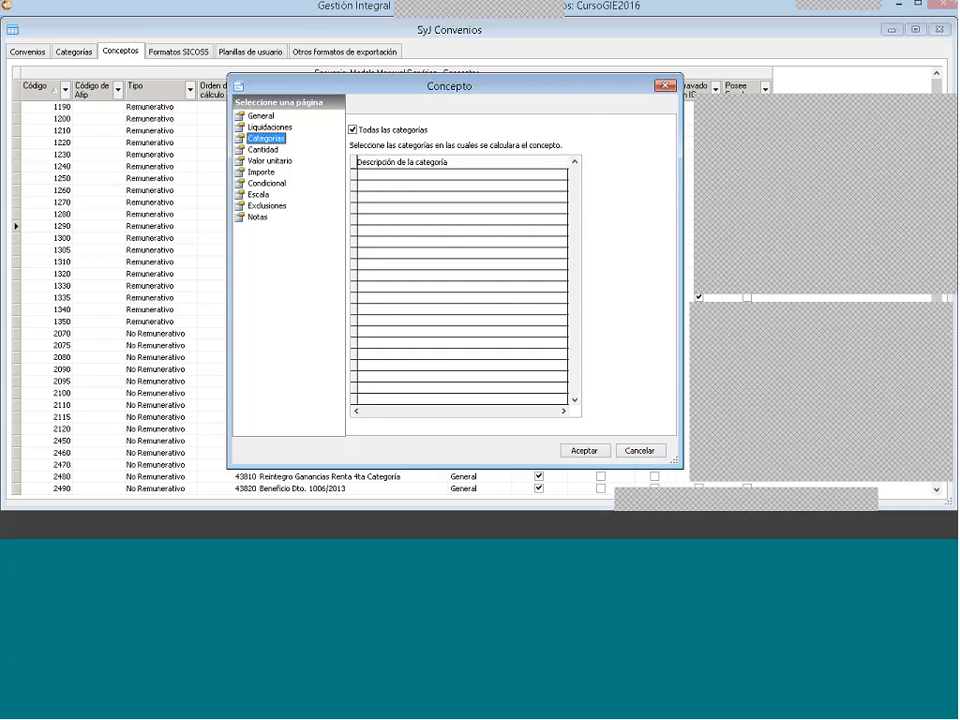
pyautogui.click(266, 184)
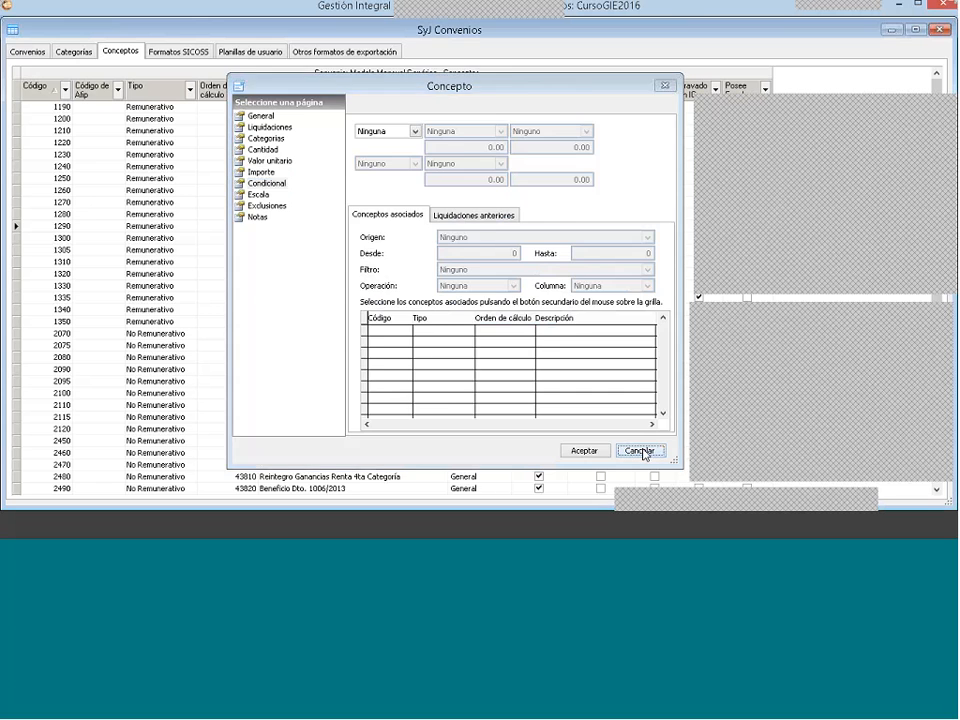
pyautogui.click(640, 451)
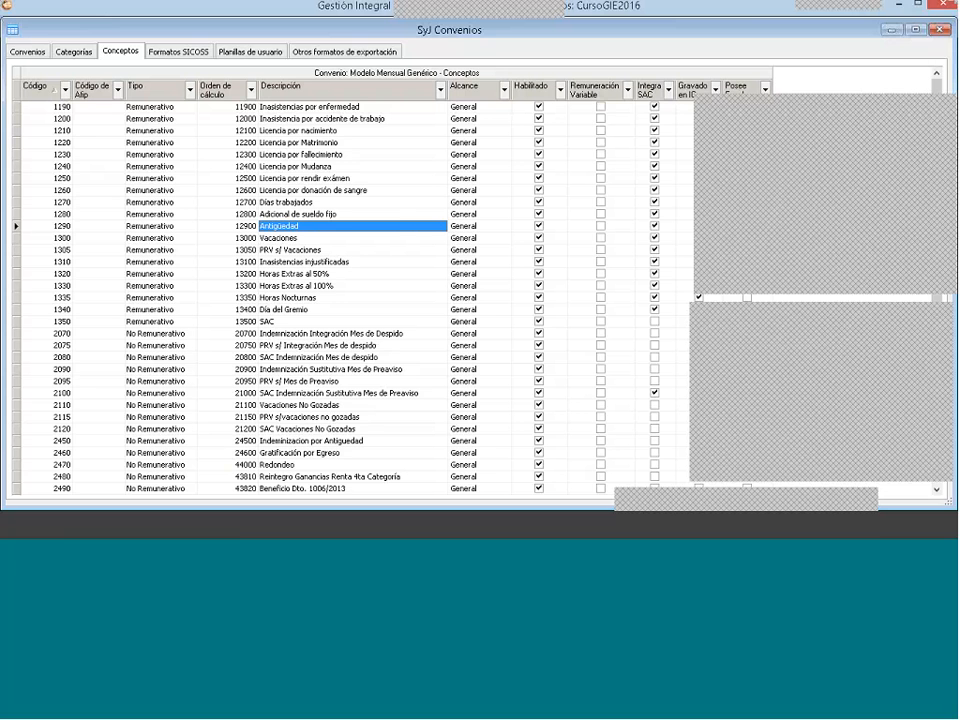
# Step: Switch to the Word document and read the Práctica Nº 3 instructions for the concepts of Convenio Practica 2
pyautogui.click(239, 533)
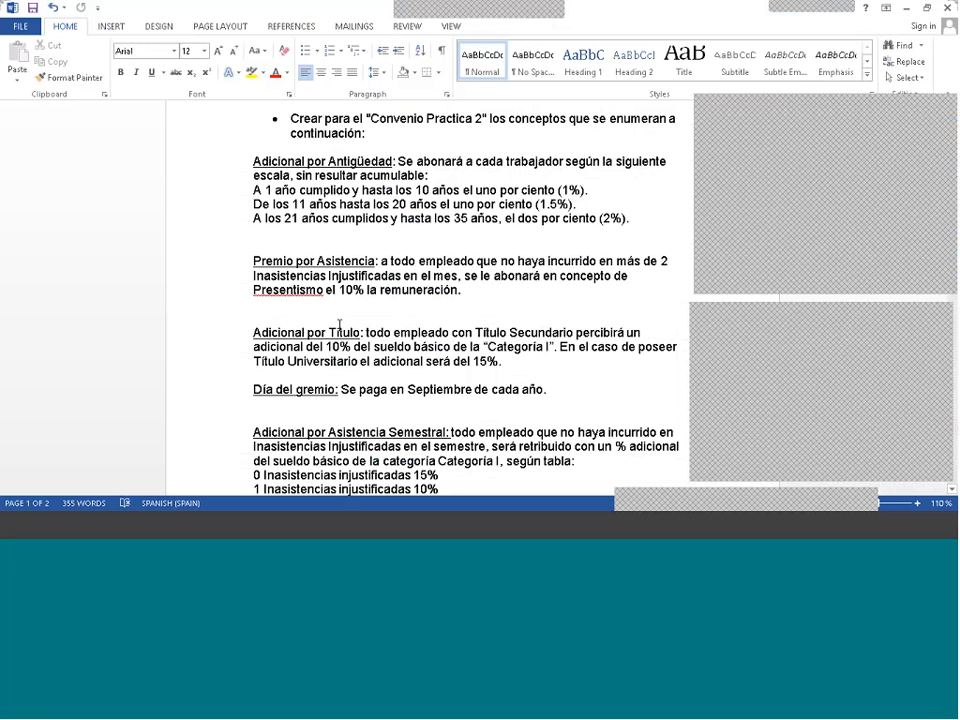
pyautogui.scroll(3, 339, 326)
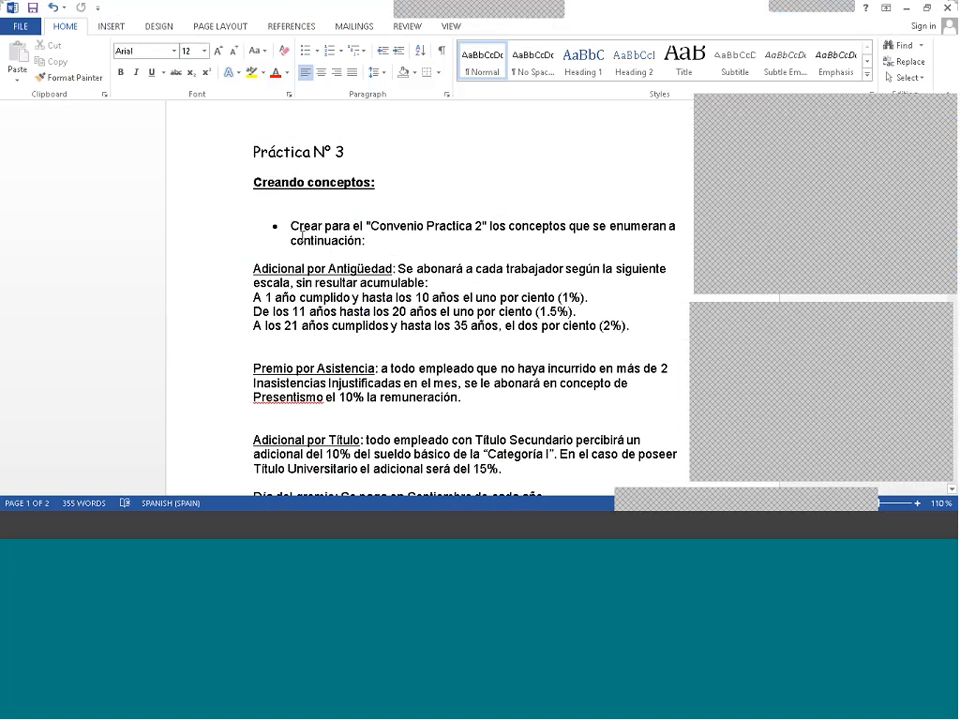
pyautogui.scroll(-2, 312, 265)
pyautogui.scroll(-3, 312, 265)
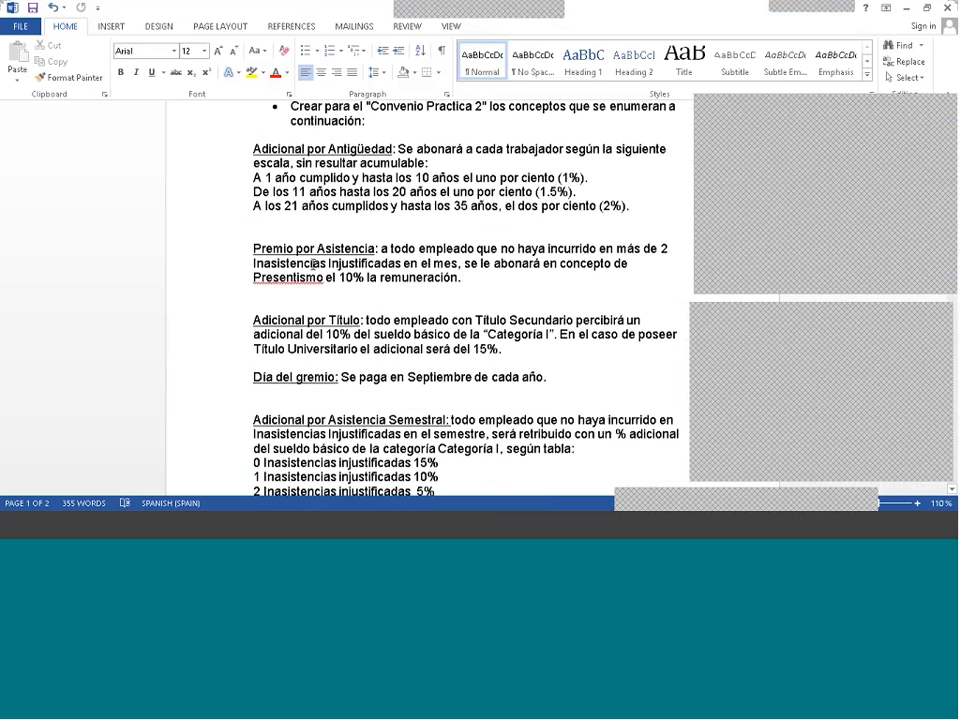
pyautogui.scroll(3, 302, 298)
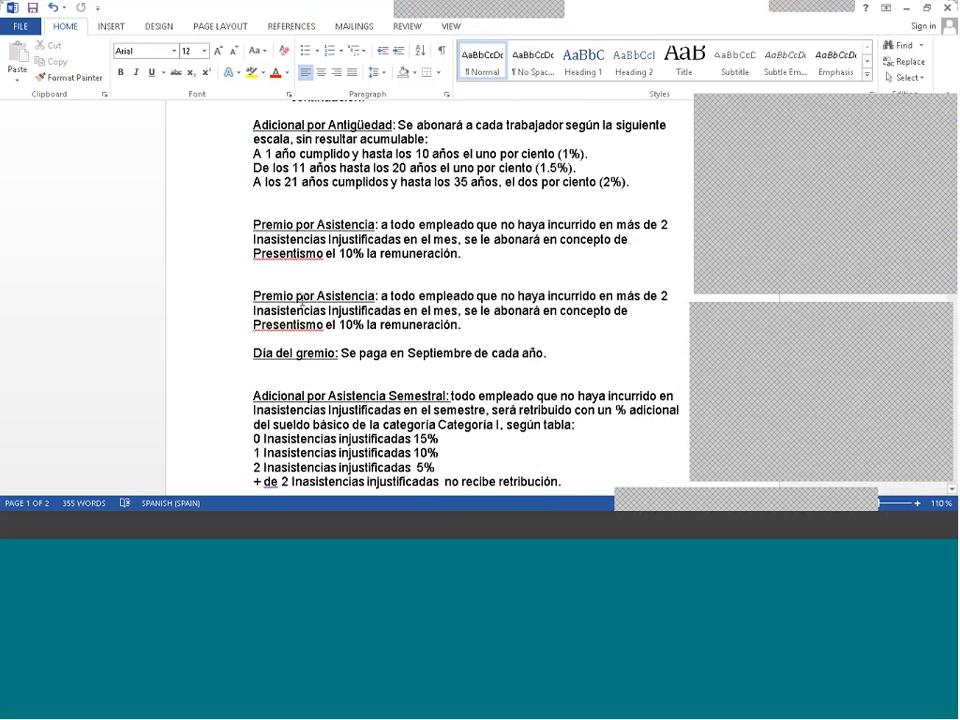
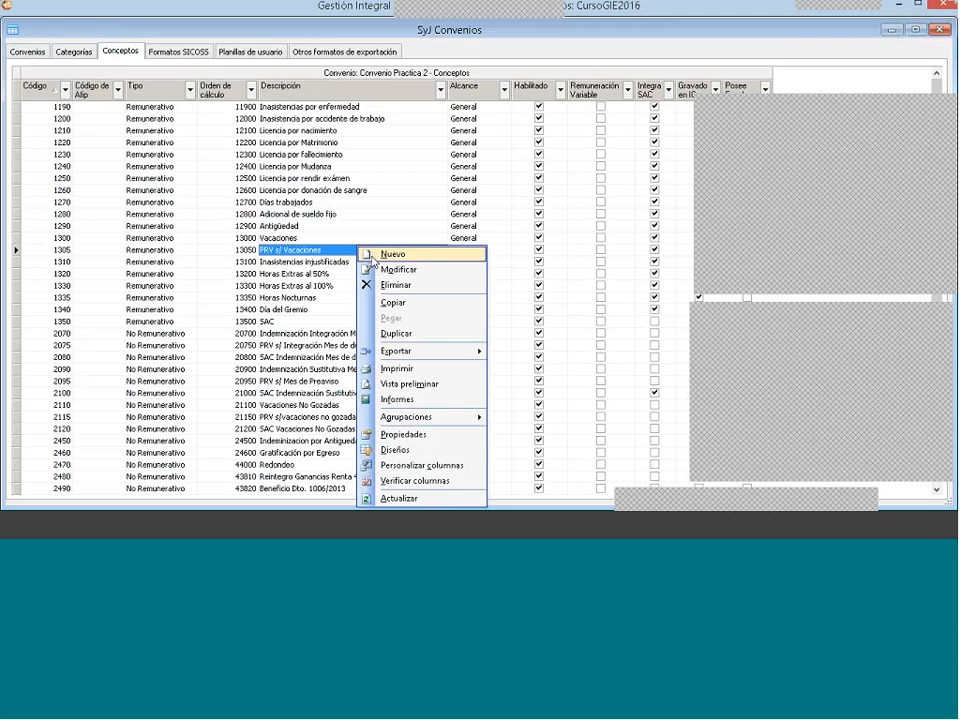
# Step: Create a new Remunerativo concept with the description Antiguedad and enable Posee escala
pyautogui.click(390, 254)
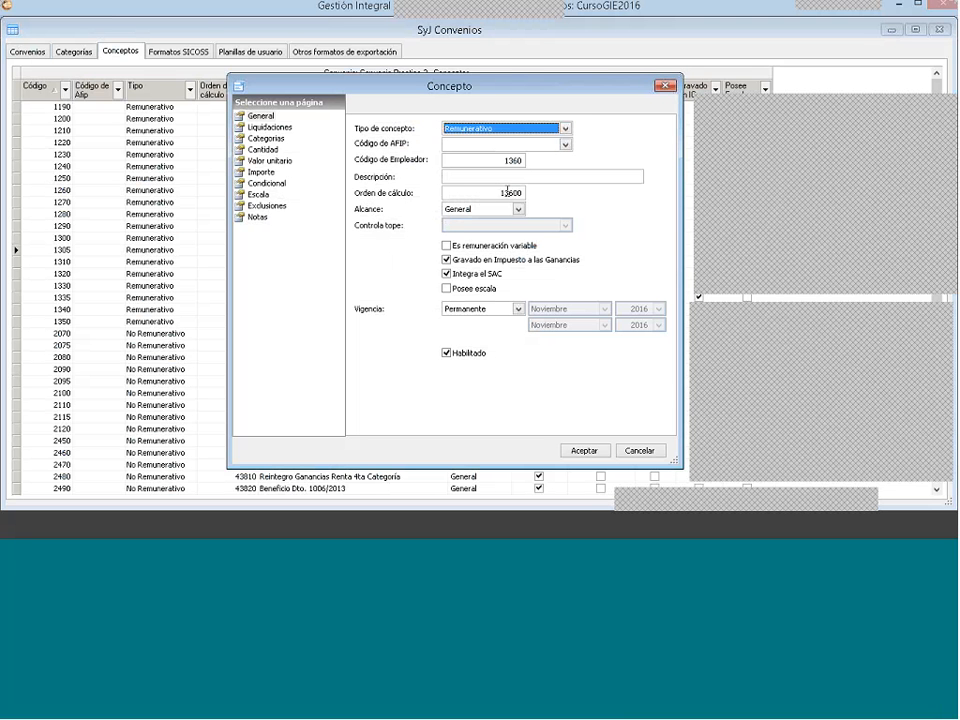
pyautogui.click(480, 175)
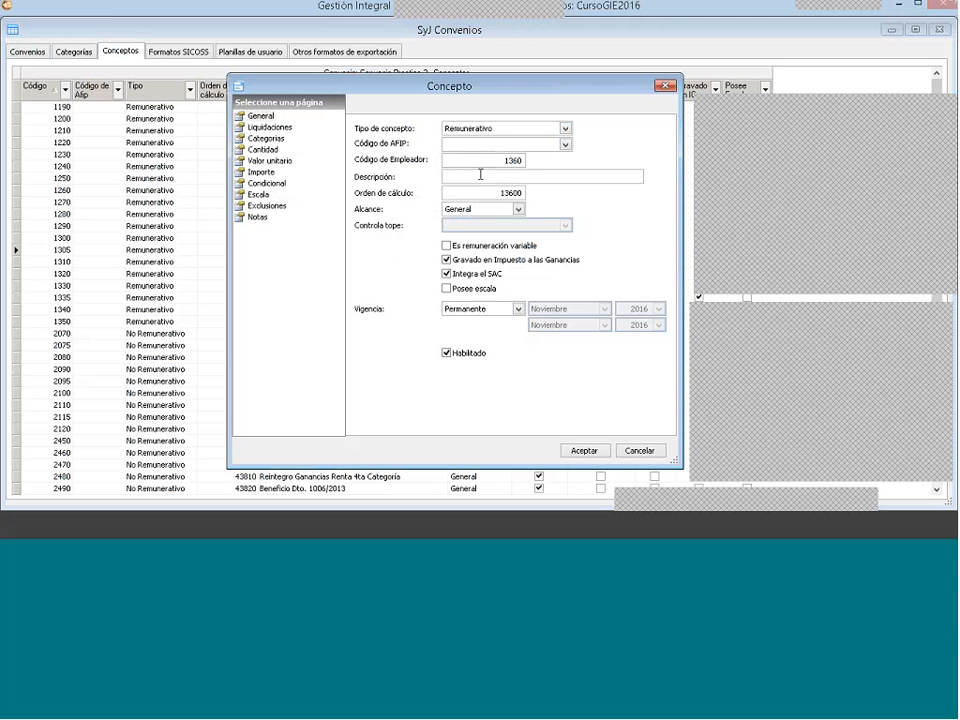
pyautogui.write('Antig')
pyautogui.hotkey('shift', 'Tab')
pyautogui.click(471, 179)
pyautogui.write('uedad')
pyautogui.click(481, 292)
# Step: Switch to the Word document, review the Adicional por Antigüedad scale, and return to the new concept
pyautogui.click(272, 525)
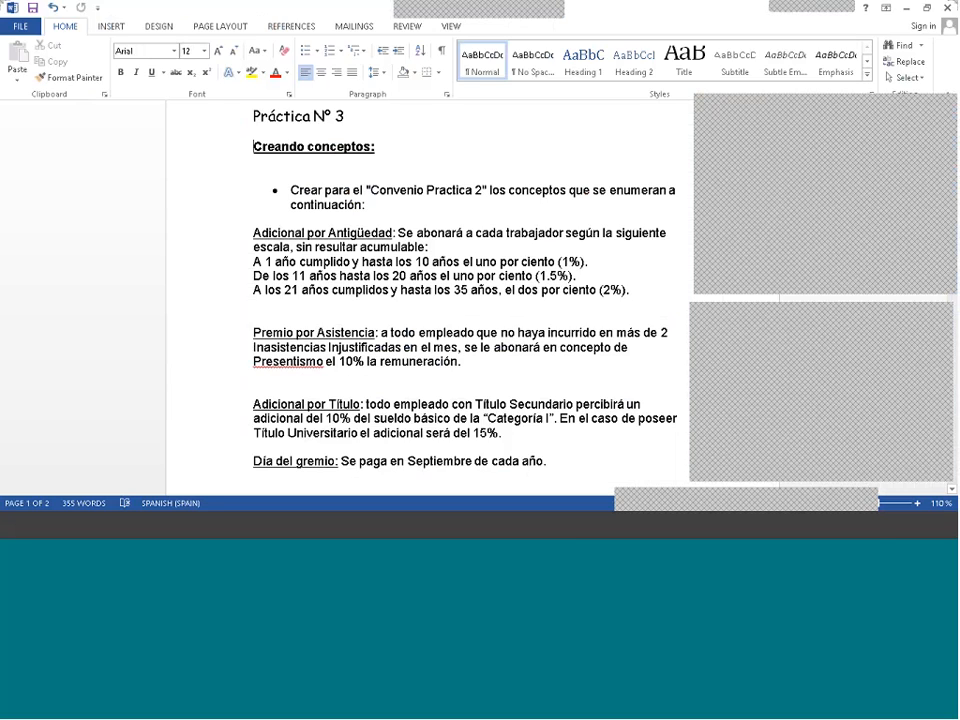
pyautogui.moveTo(253, 261); pyautogui.dragTo(635, 294)
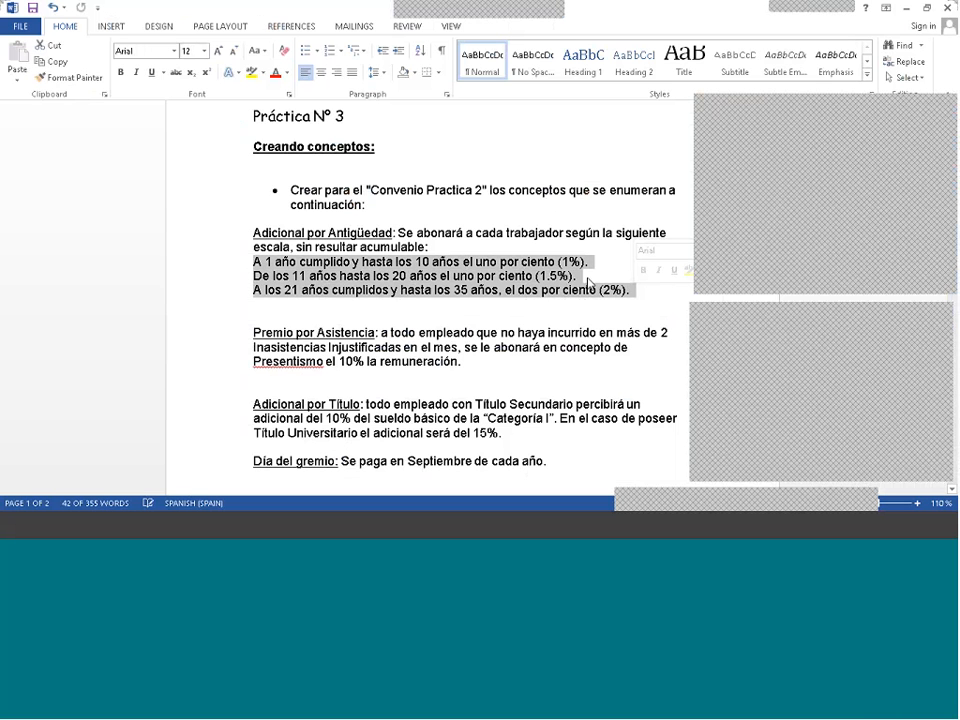
pyautogui.click(586, 280)
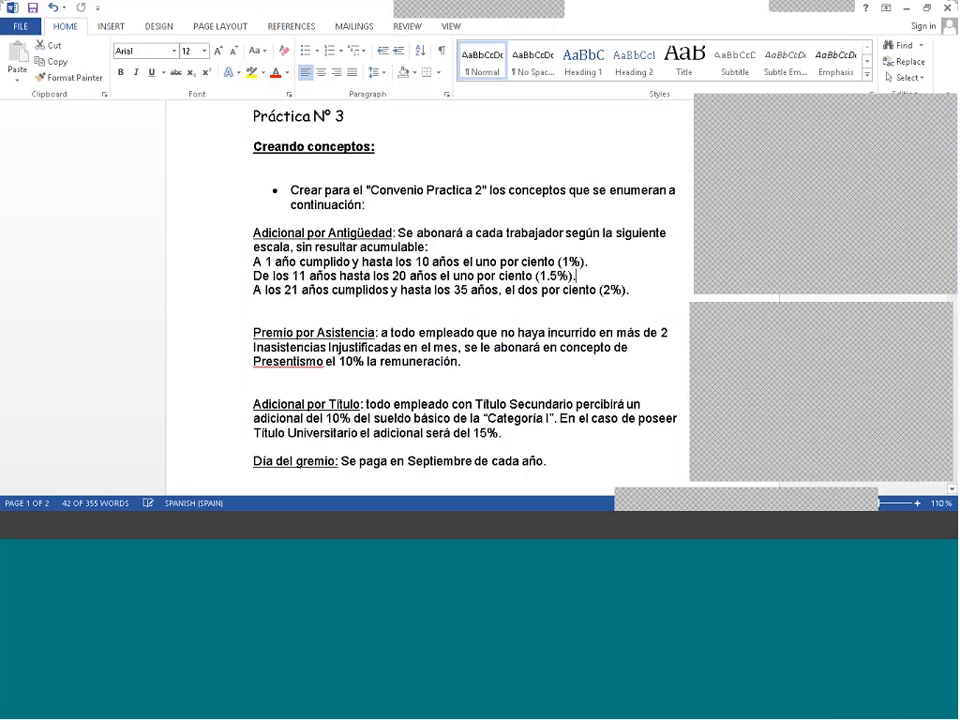
pyautogui.click(195, 534)
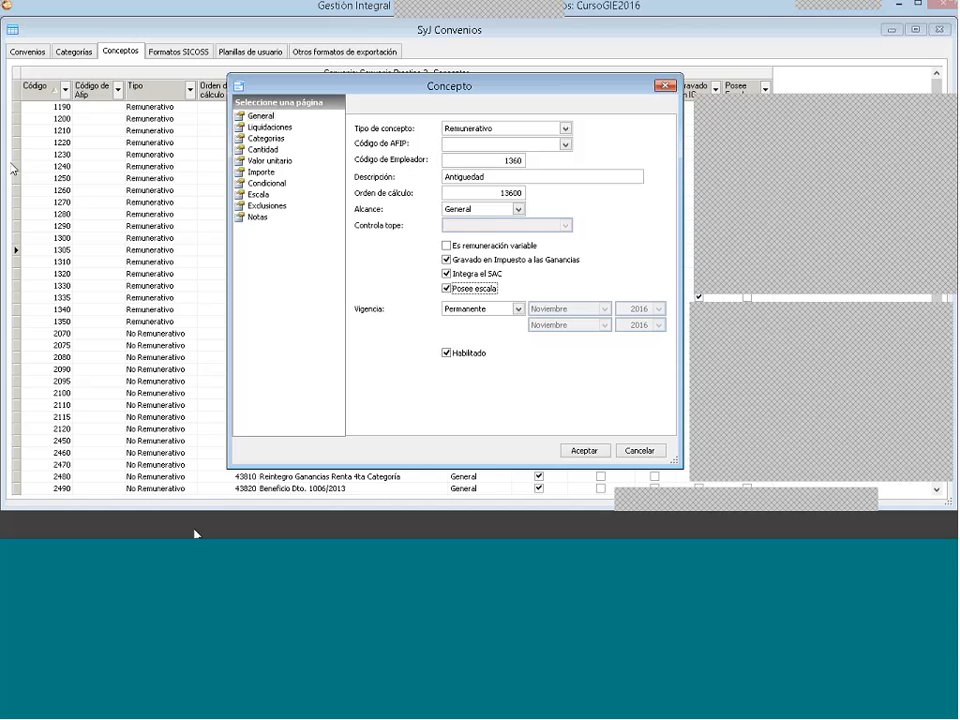
# Step: Include the concept in the Haberes normales, Final and Final por renuncia settlements, and check its Categorías setting
pyautogui.click(272, 127)
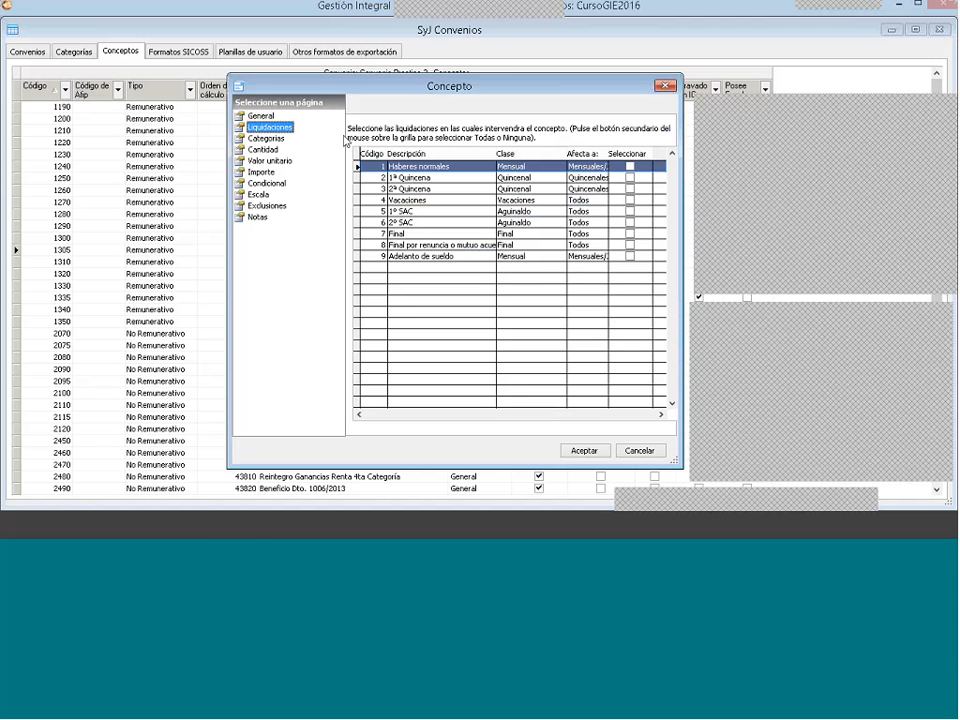
pyautogui.click(630, 166)
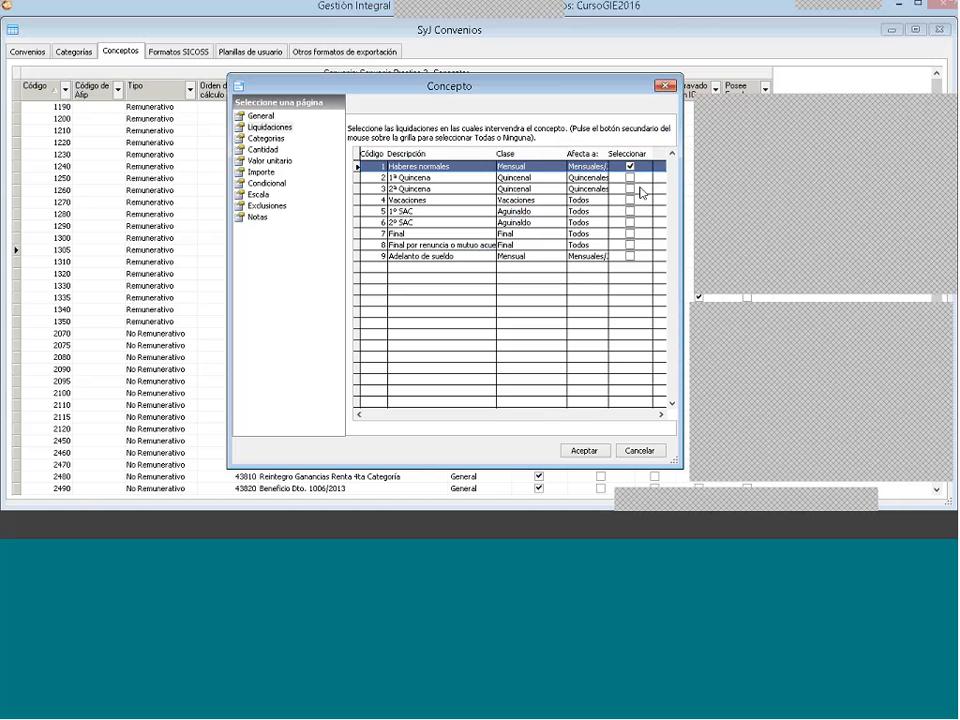
pyautogui.click(630, 235)
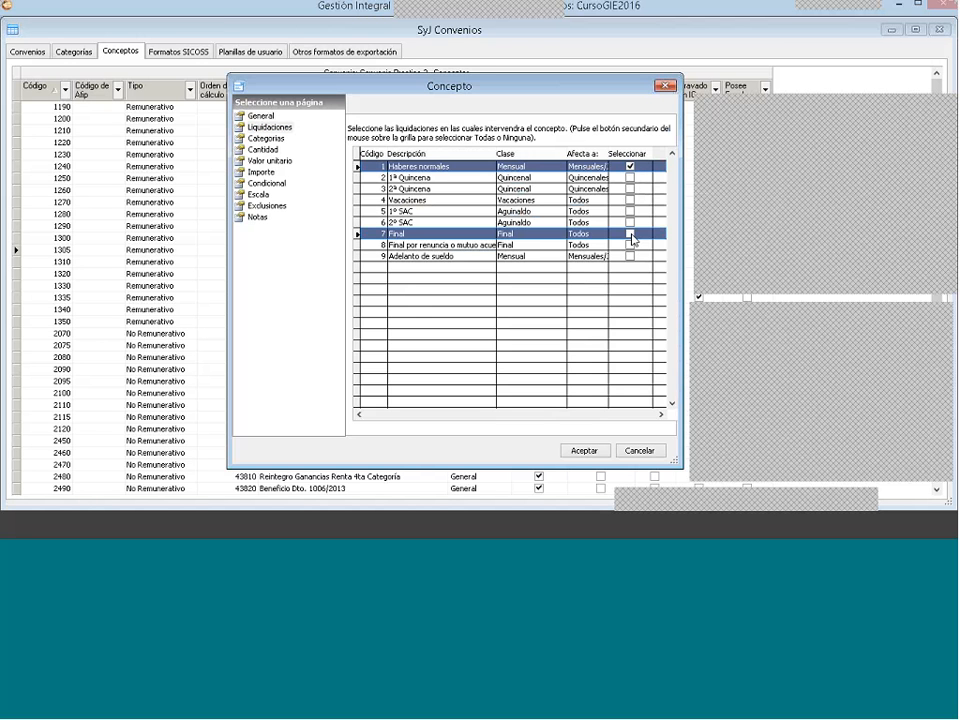
pyautogui.click(630, 234)
pyautogui.click(630, 245)
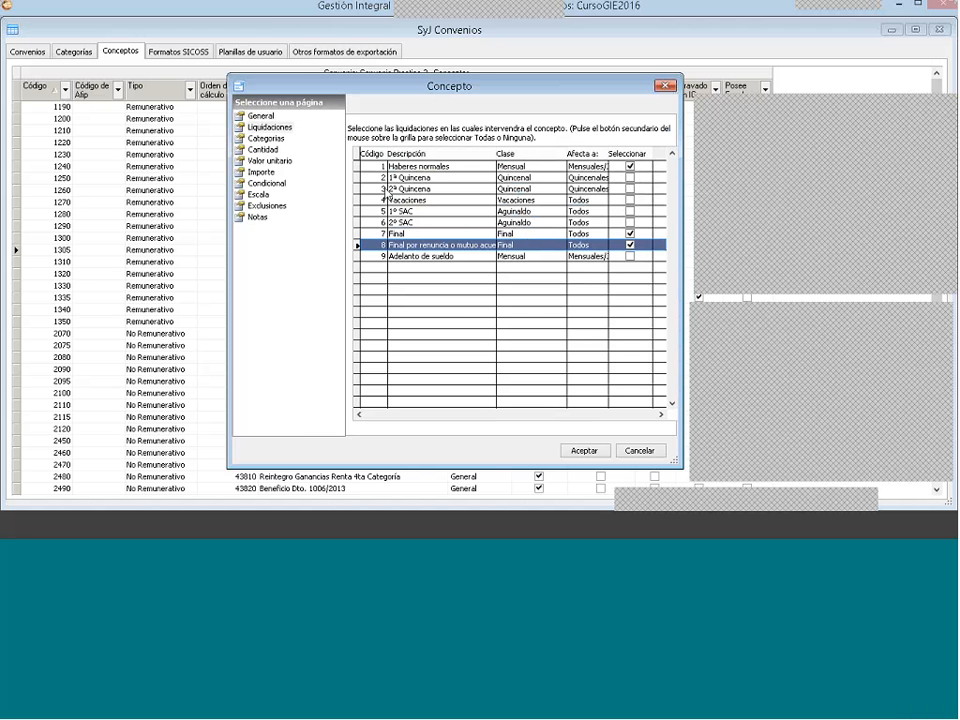
pyautogui.click(279, 140)
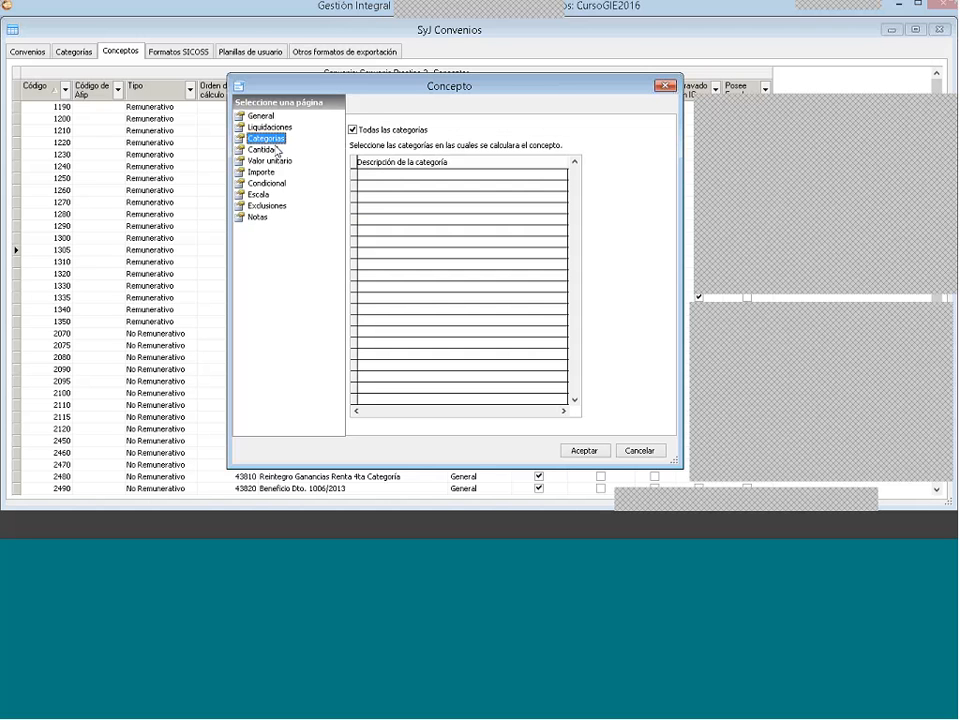
# Step: Set the concept's Cantidad origin to Tabla referencia with Empleado Antigüedad as the reference table
pyautogui.click(273, 150)
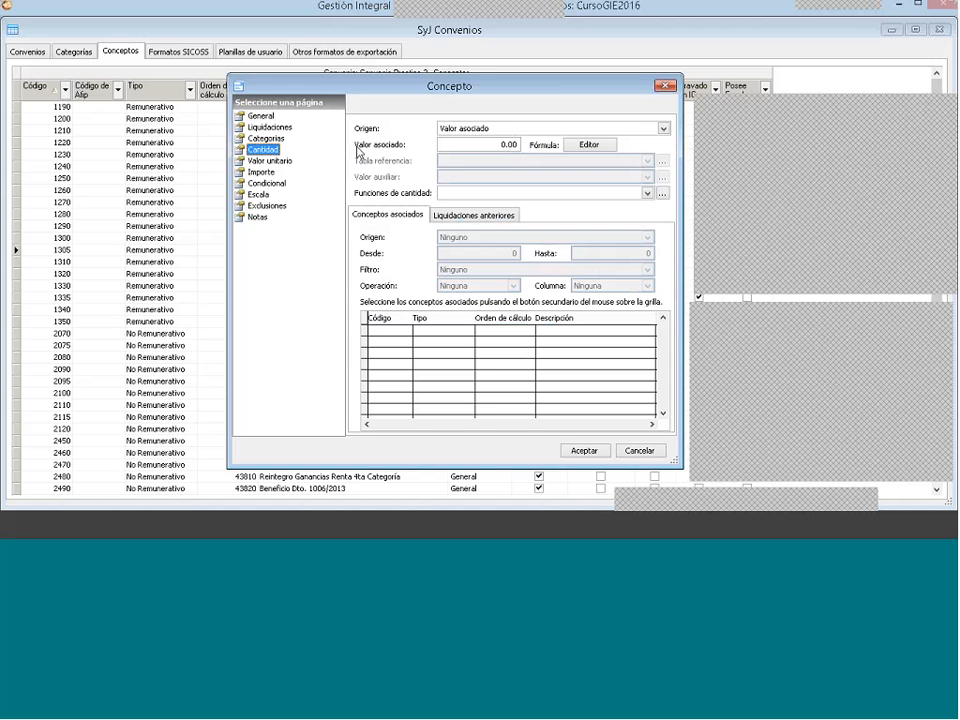
pyautogui.click(476, 129)
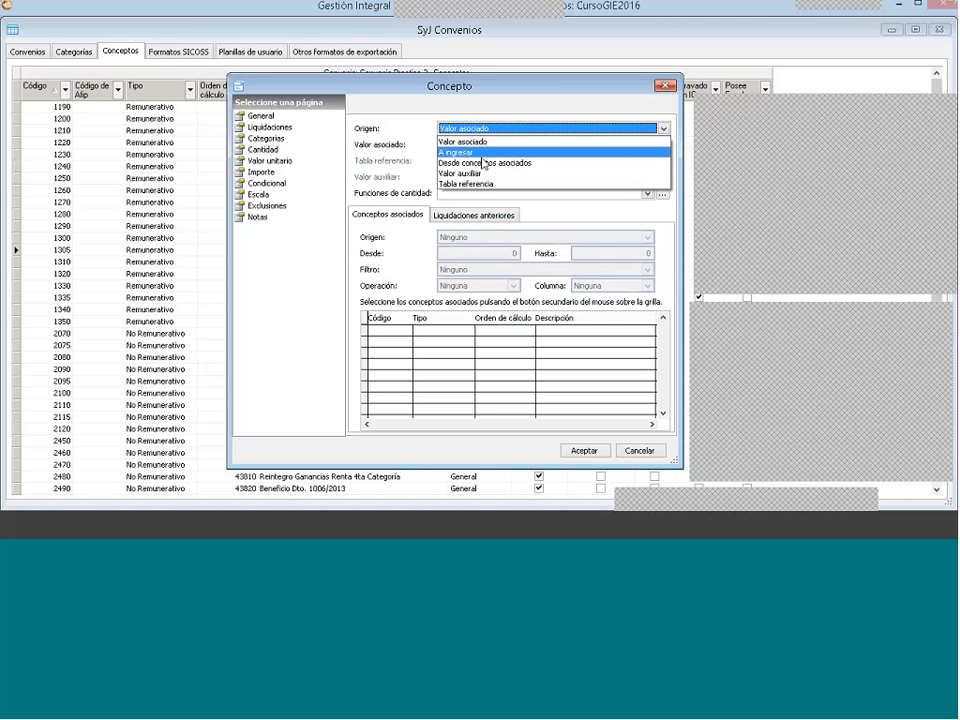
pyautogui.click(482, 184)
pyautogui.click(485, 163)
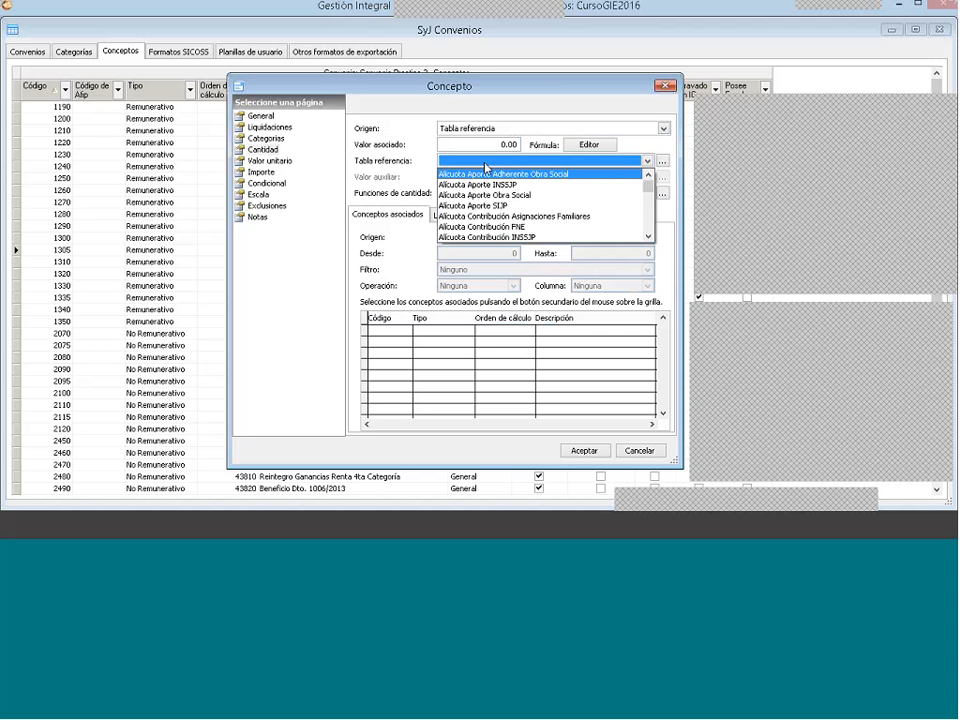
pyautogui.moveTo(648, 185); pyautogui.dragTo(648, 217)
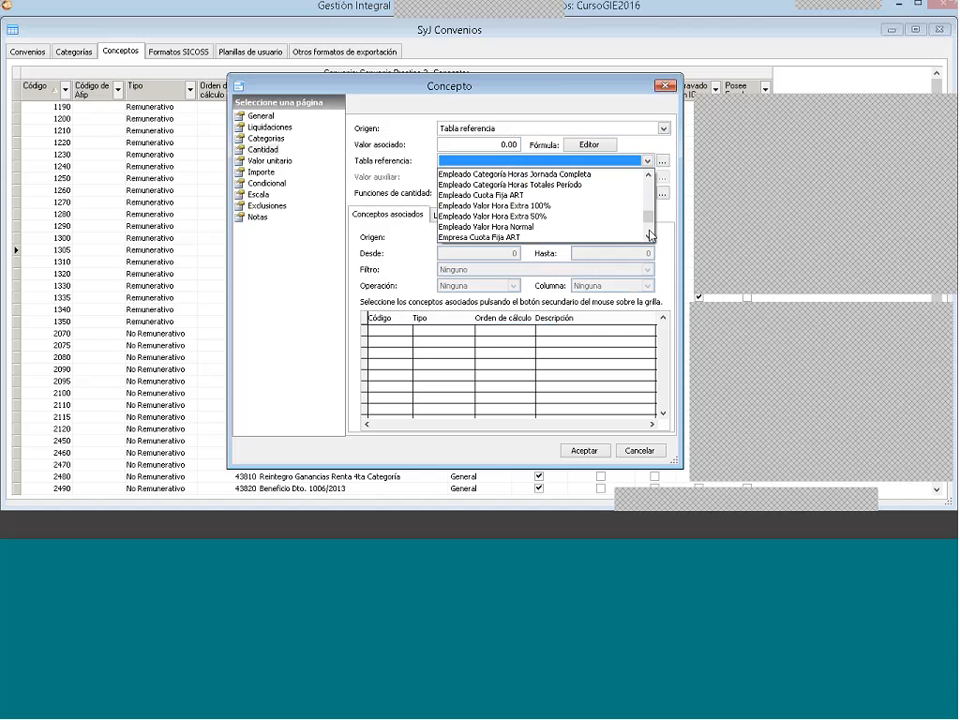
pyautogui.click(648, 237)
pyautogui.click(648, 237)
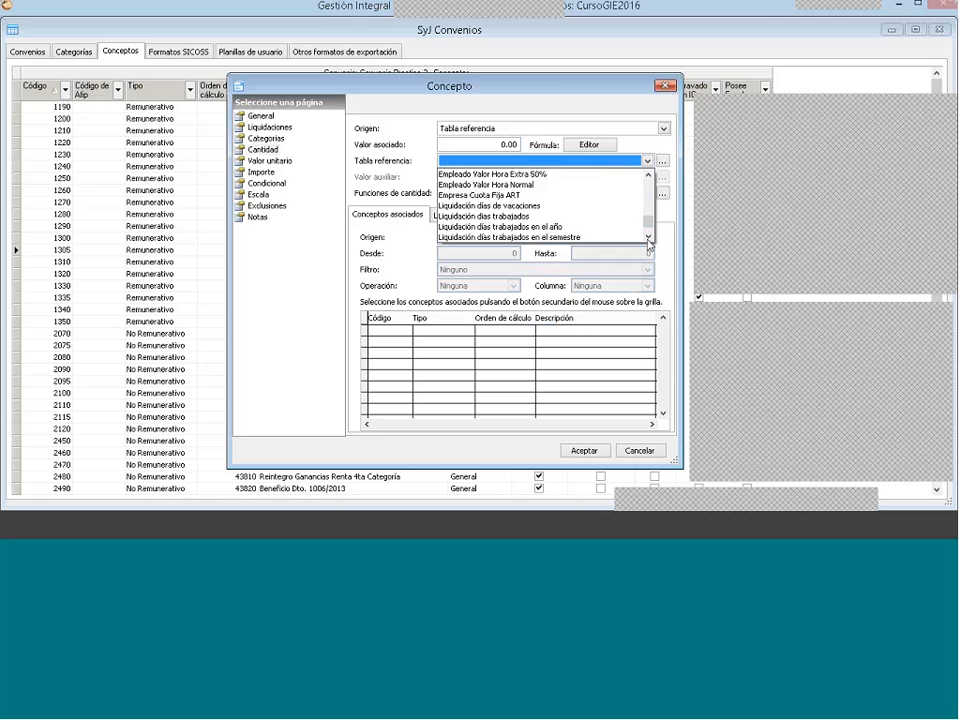
pyautogui.click(648, 237)
pyautogui.click(648, 174)
pyautogui.click(648, 174)
pyautogui.click(648, 176)
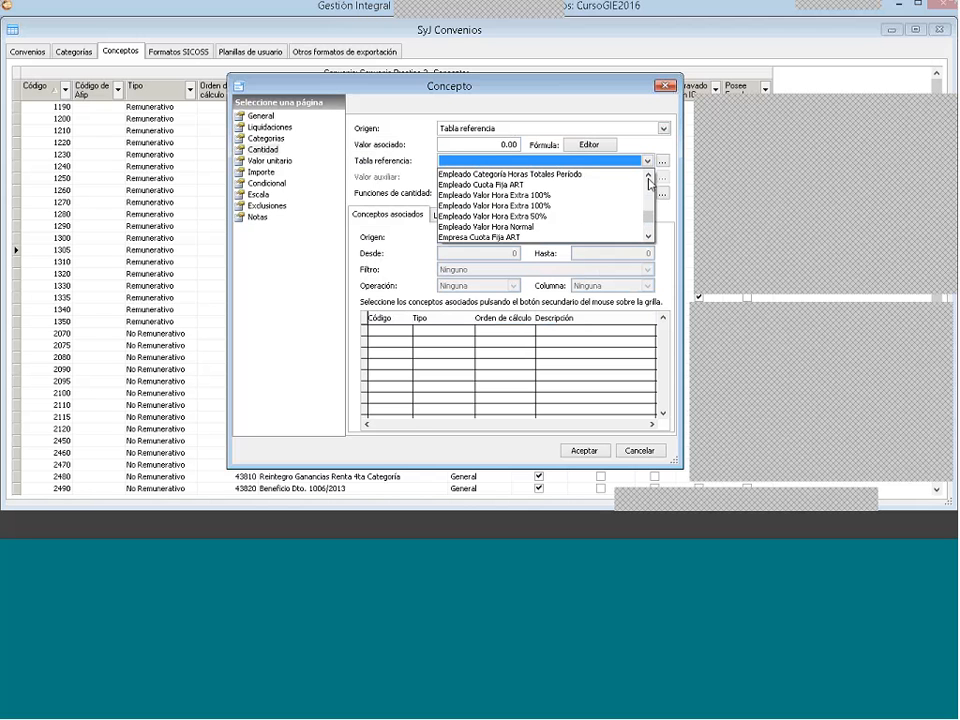
pyautogui.click(648, 176)
pyautogui.click(648, 176)
pyautogui.click(648, 176)
pyautogui.click(648, 176)
pyautogui.click(648, 176)
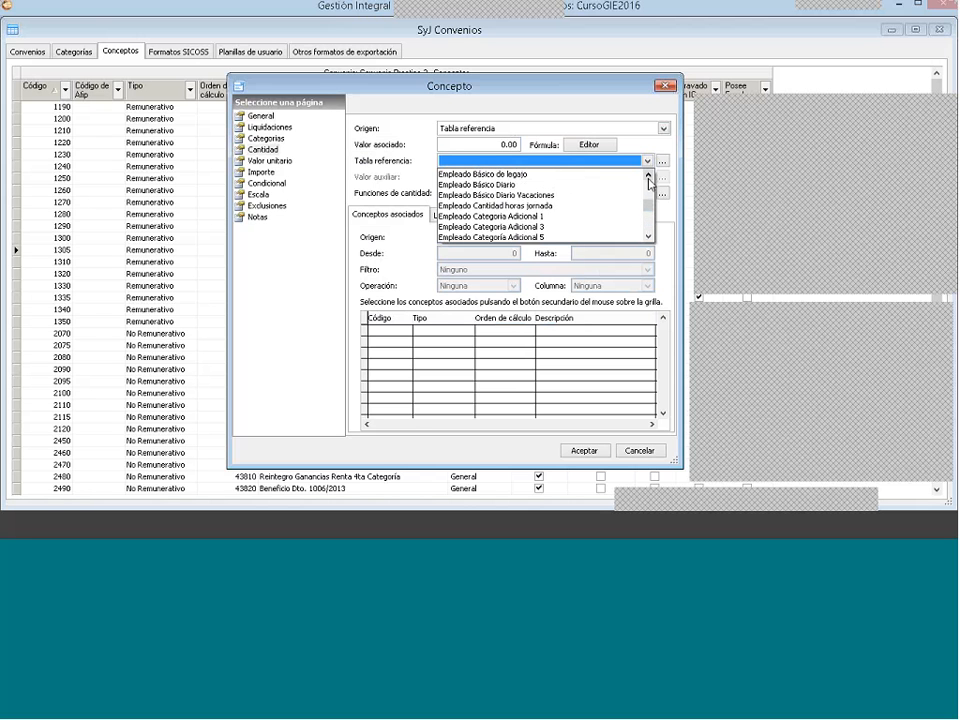
pyautogui.click(648, 176)
pyautogui.click(648, 176)
pyautogui.click(648, 176)
pyautogui.click(648, 176)
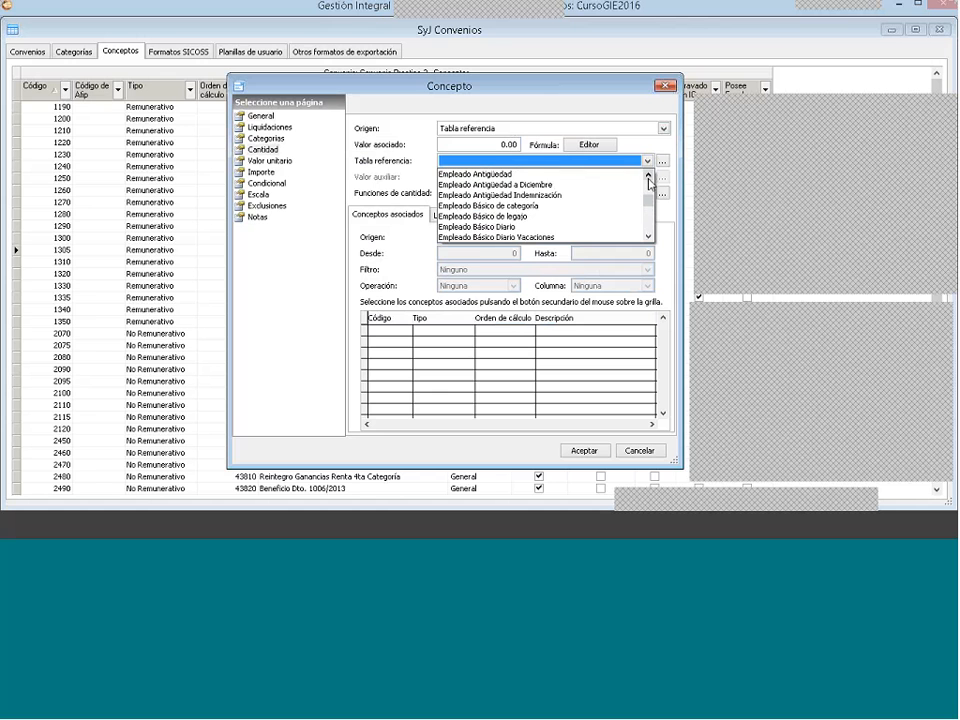
pyautogui.click(592, 176)
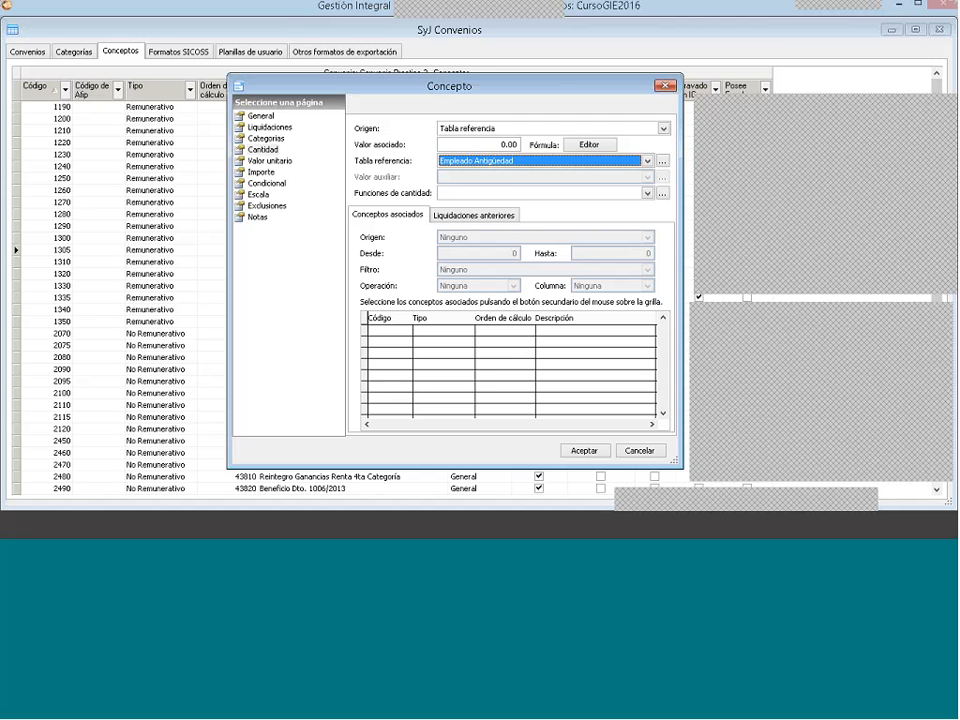
# Step: Set the Valor unitario origin to Desde conceptos asociados, using Selección de conceptos with operation Suma on the Importe column
pyautogui.click(277, 164)
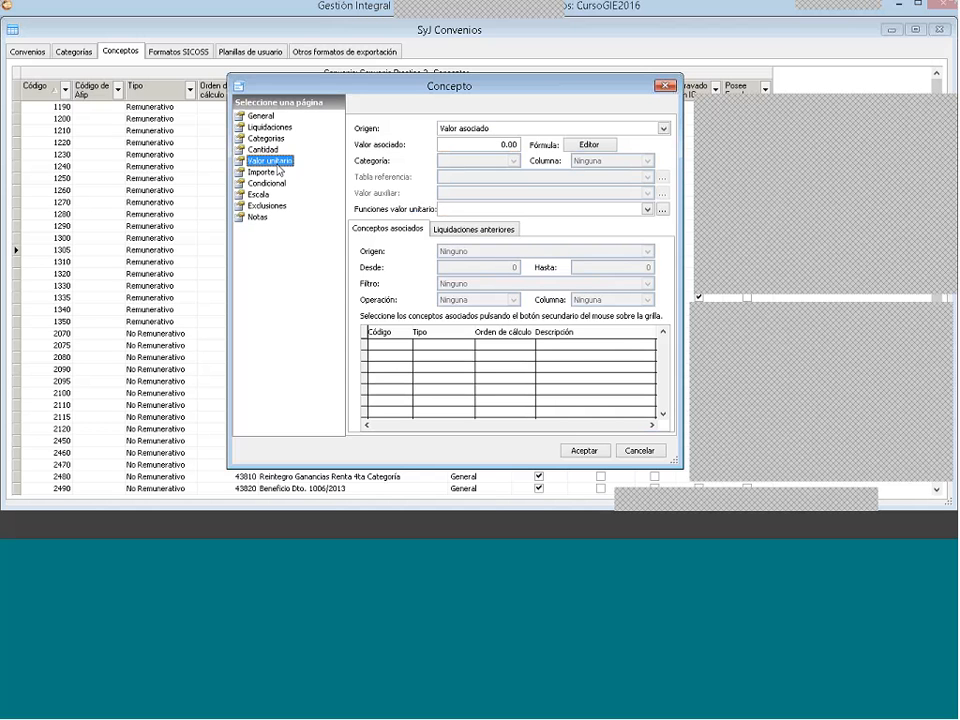
pyautogui.click(517, 129)
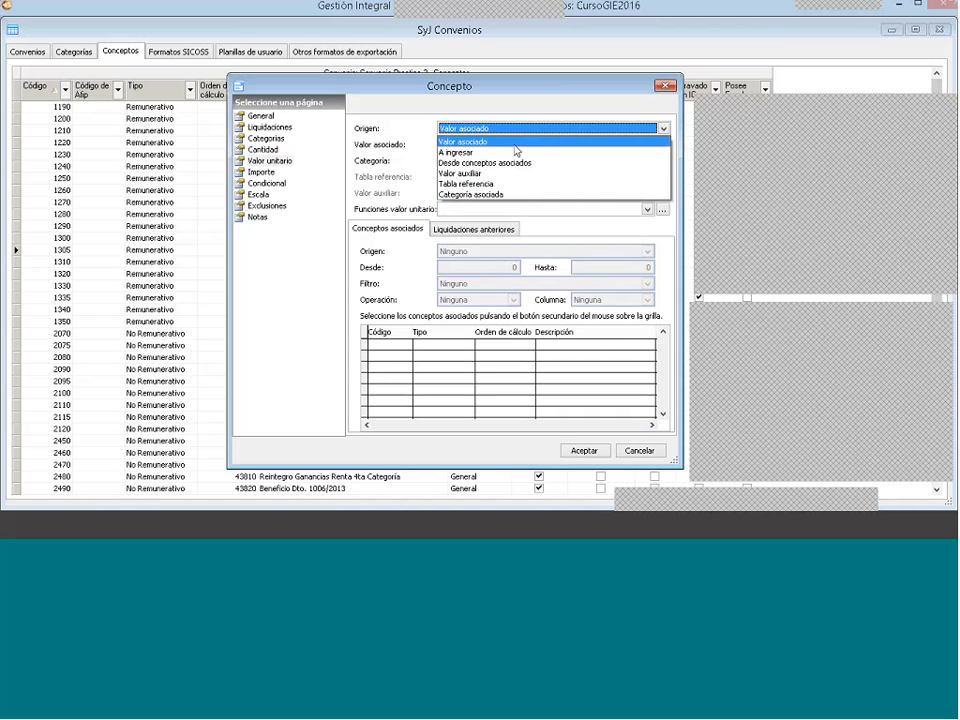
pyautogui.click(516, 163)
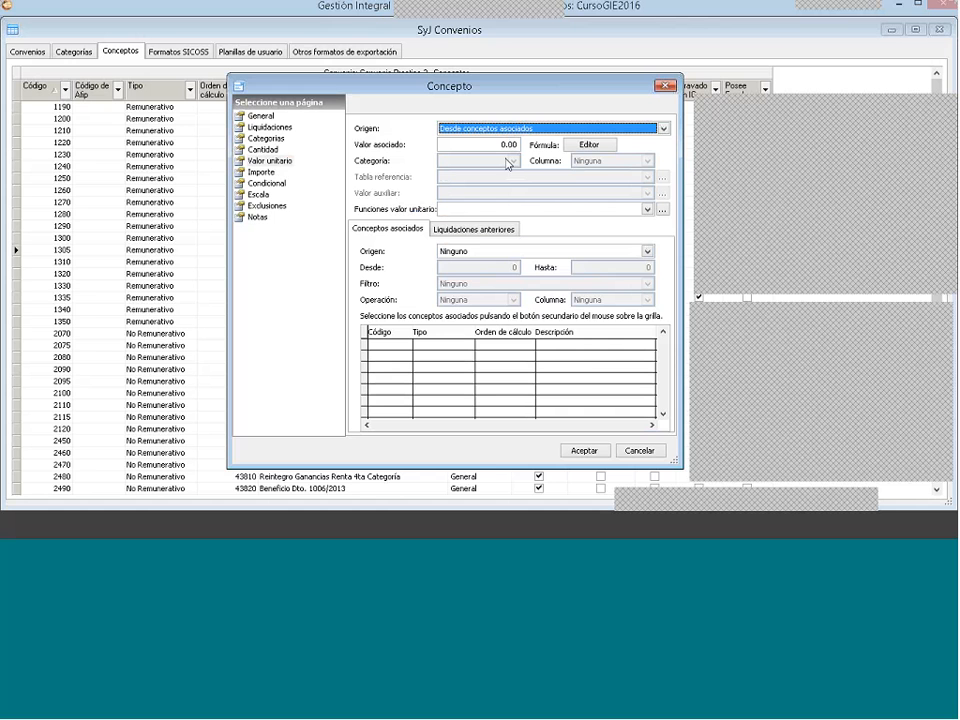
pyautogui.click(470, 252)
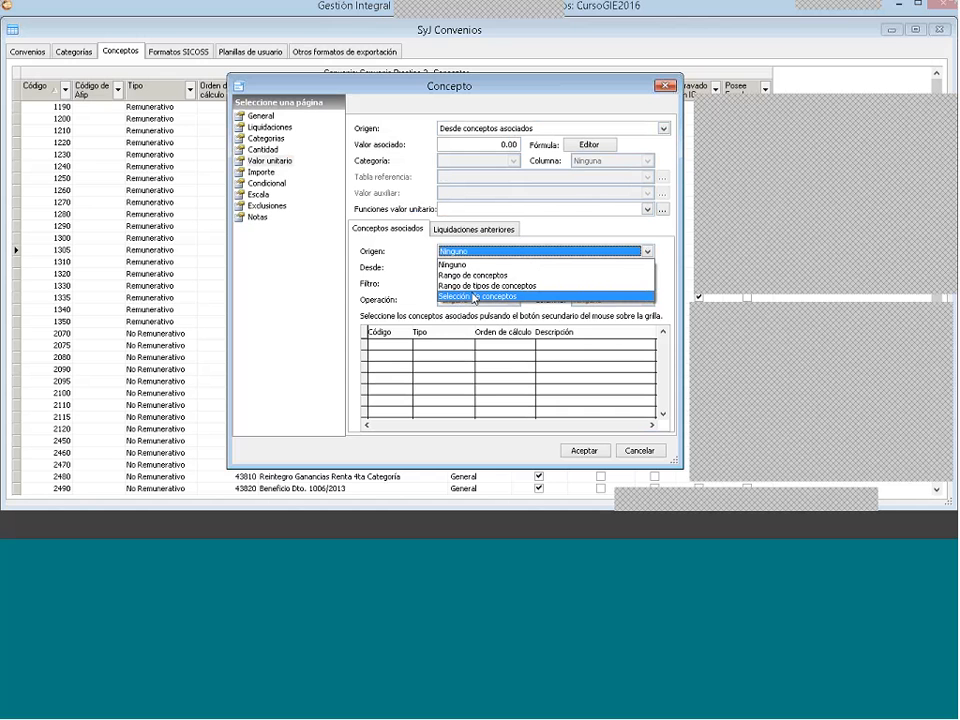
pyautogui.click(474, 297)
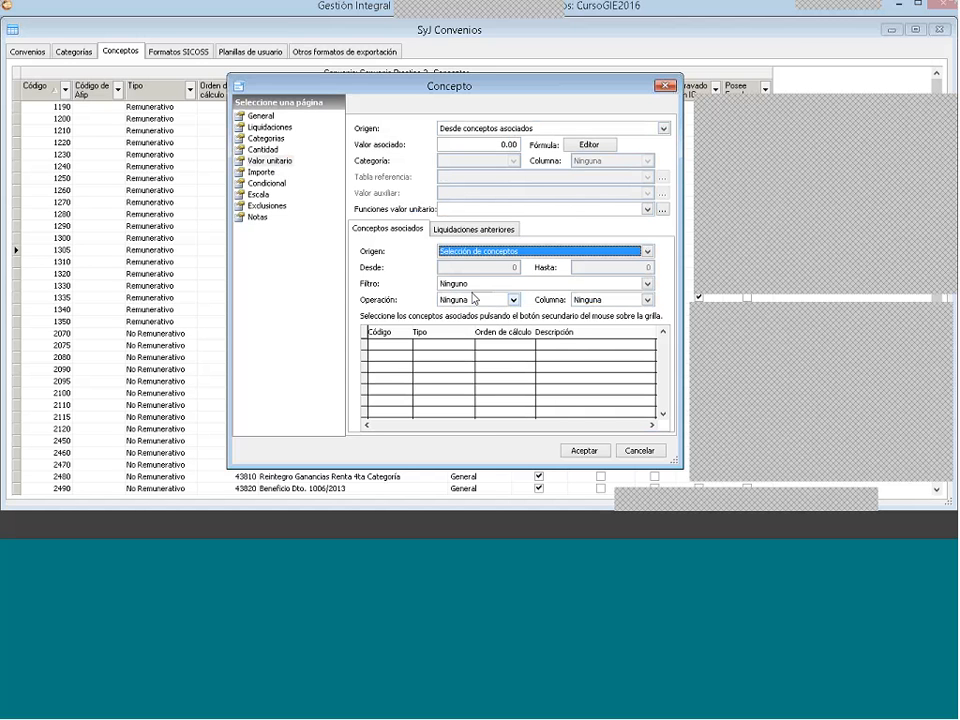
pyautogui.click(474, 299)
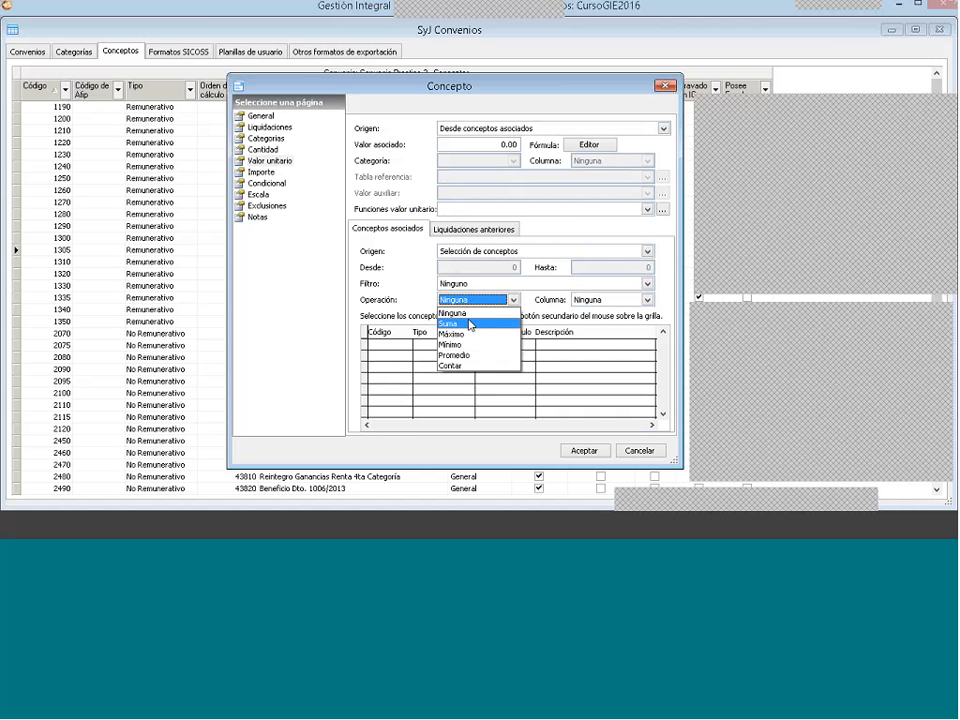
pyautogui.click(470, 324)
pyautogui.click(592, 300)
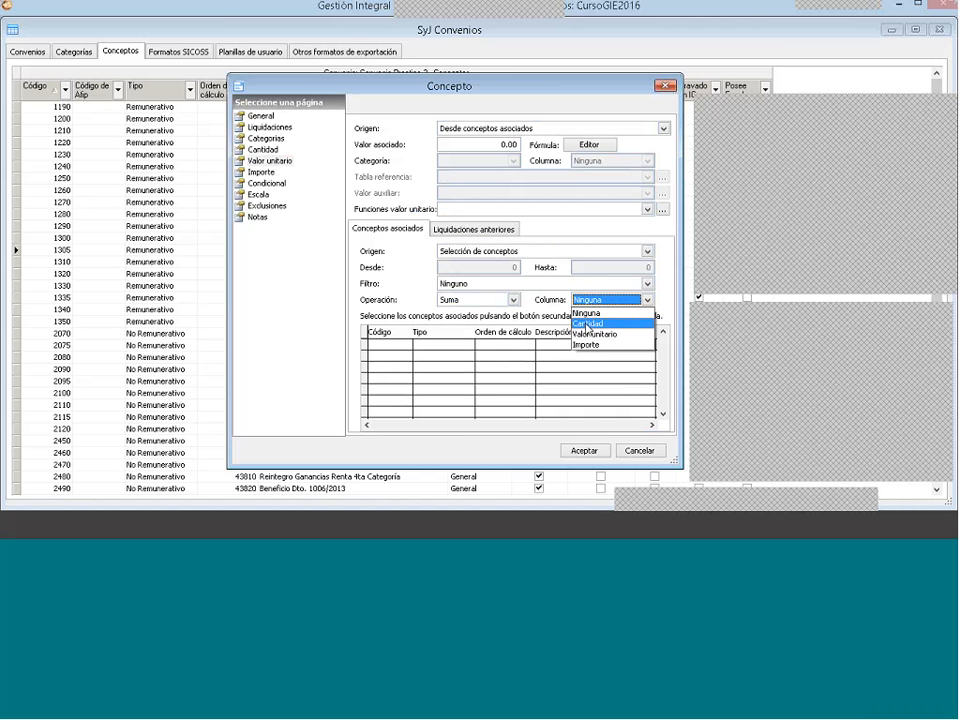
pyautogui.click(588, 346)
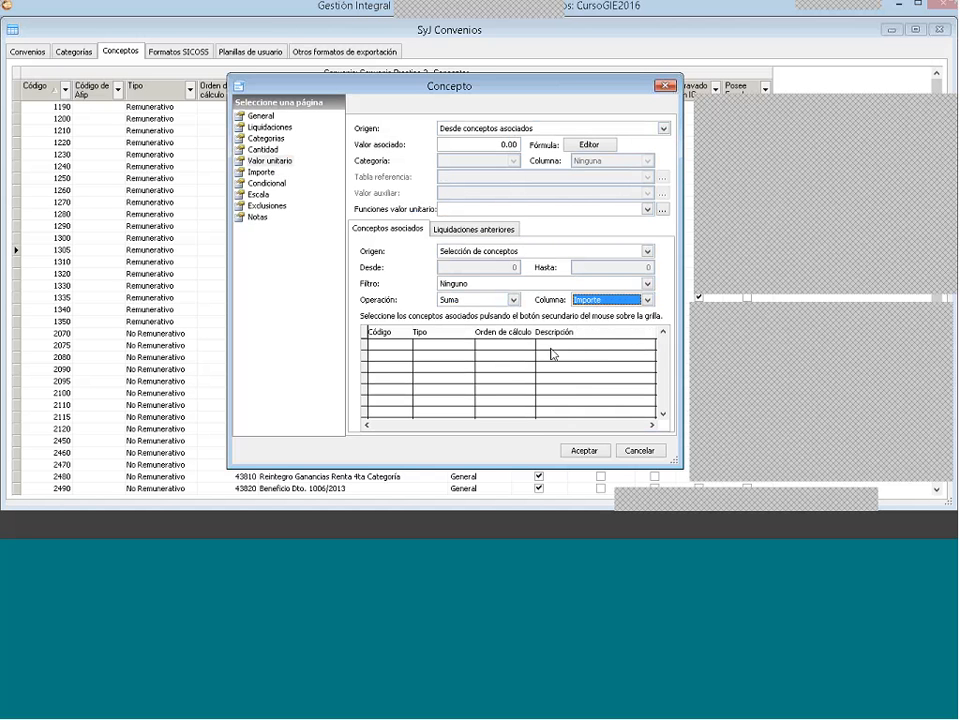
# Step: Add Días trabajados as the associated concept for the Valor unitario
pyautogui.rightClick(489, 352)
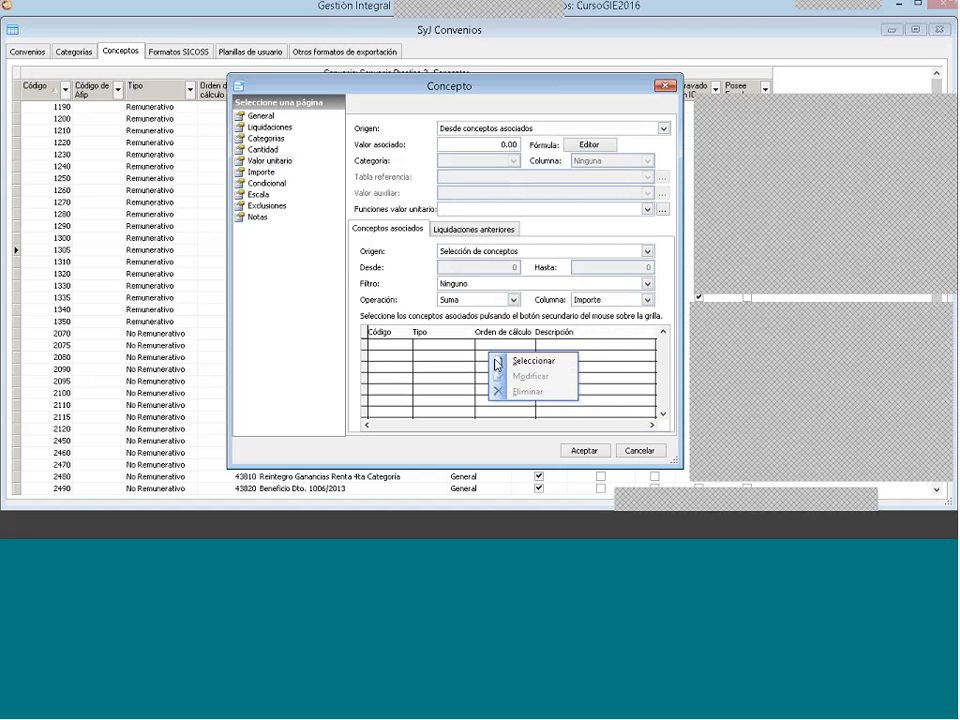
pyautogui.click(520, 361)
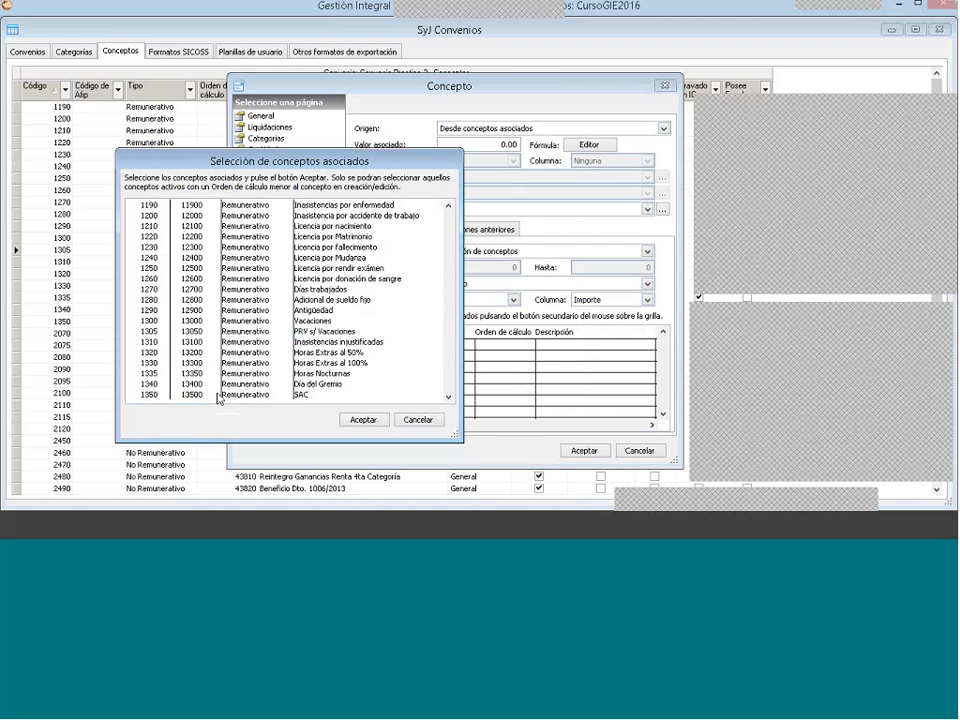
pyautogui.click(237, 292)
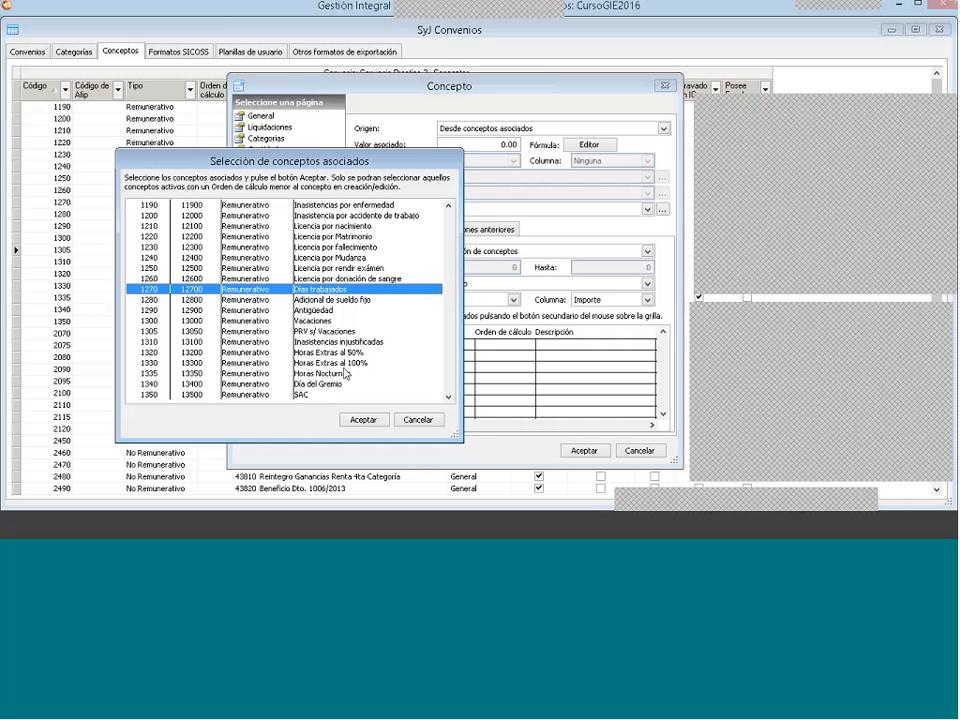
pyautogui.click(364, 420)
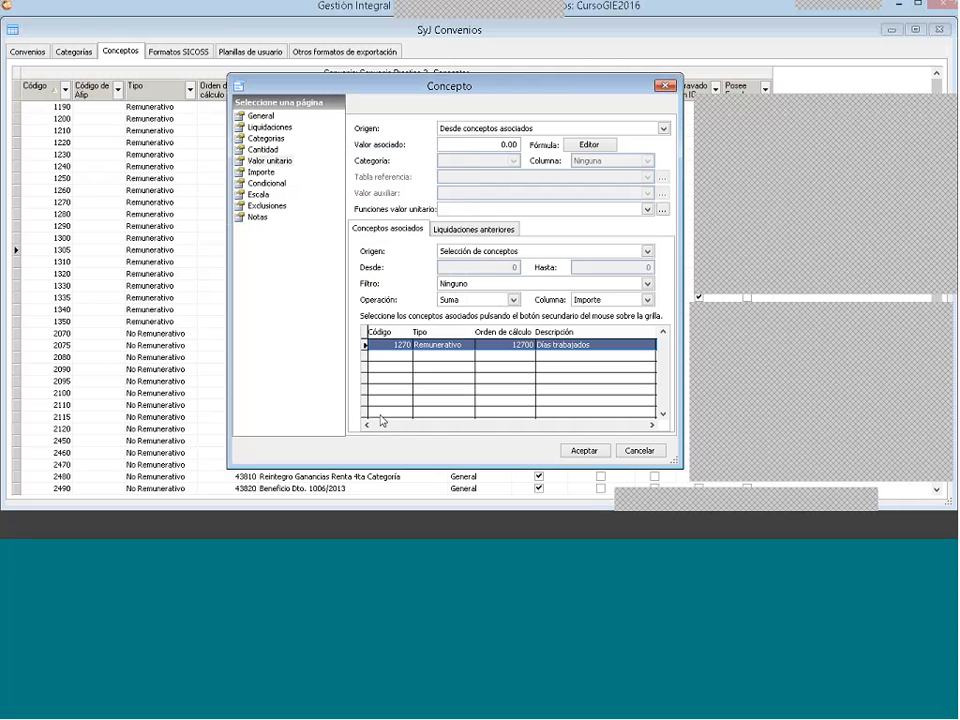
# Step: Assign the Buscar en escala function to the concept's Cantidad
pyautogui.click(265, 150)
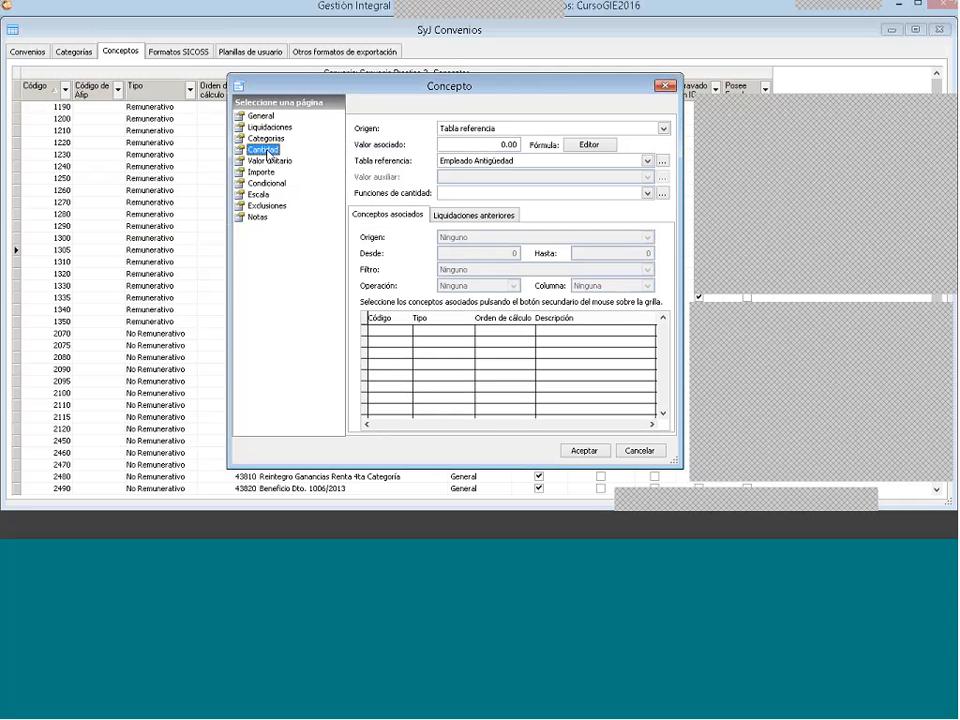
pyautogui.click(531, 194)
pyautogui.click(529, 216)
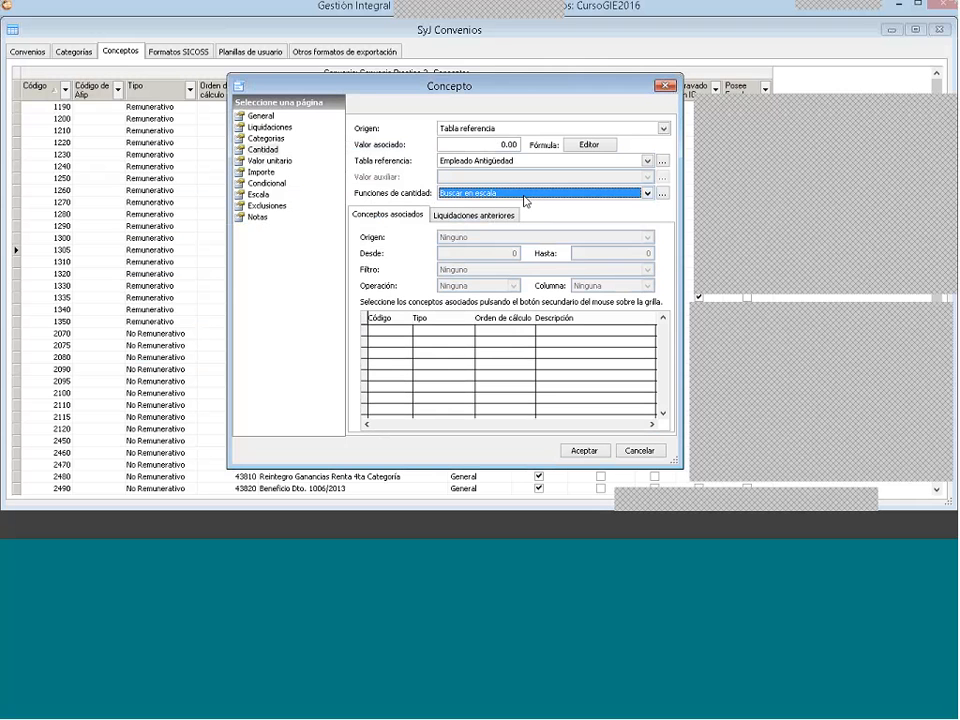
# Step: Set the concept's Importe origin to Operación, calculated as Cantidad * Valor Unitario / 100
pyautogui.click(261, 172)
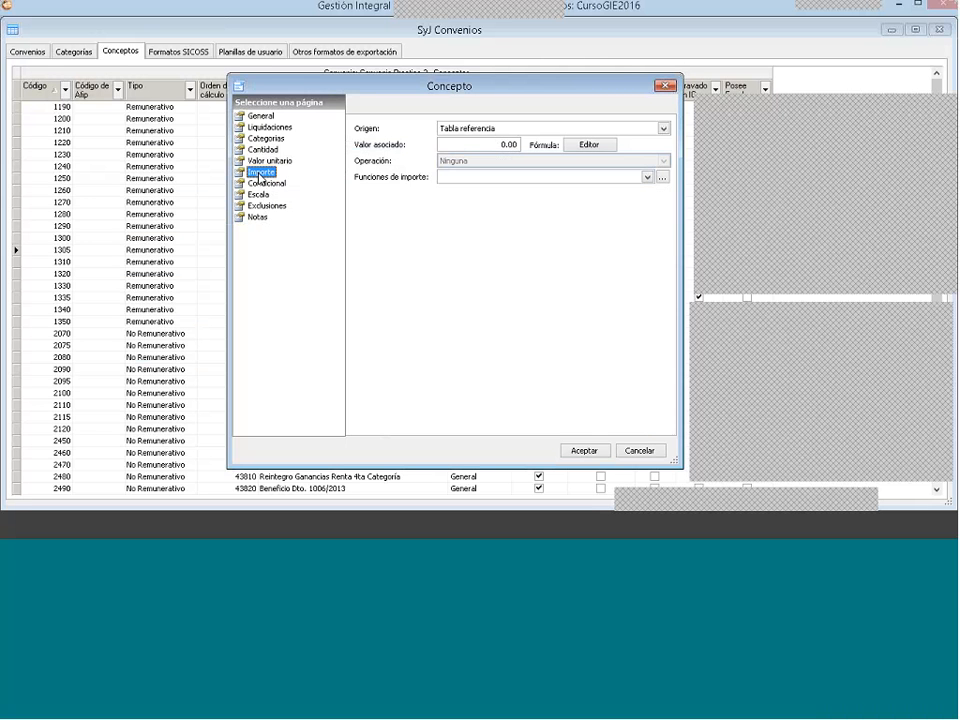
pyautogui.click(448, 129)
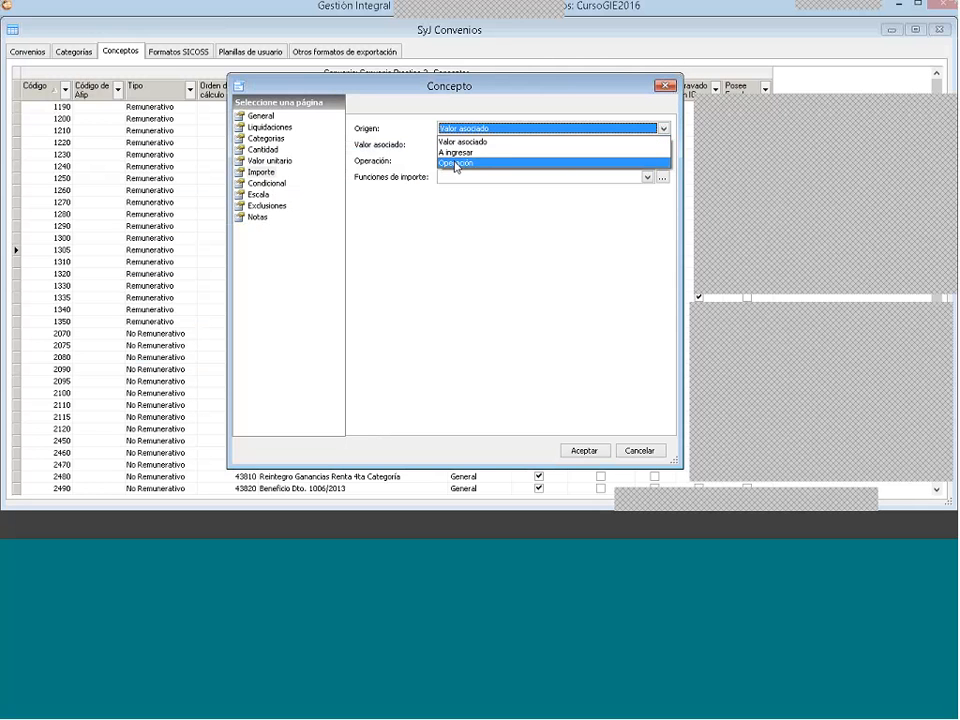
pyautogui.click(457, 162)
pyautogui.click(458, 163)
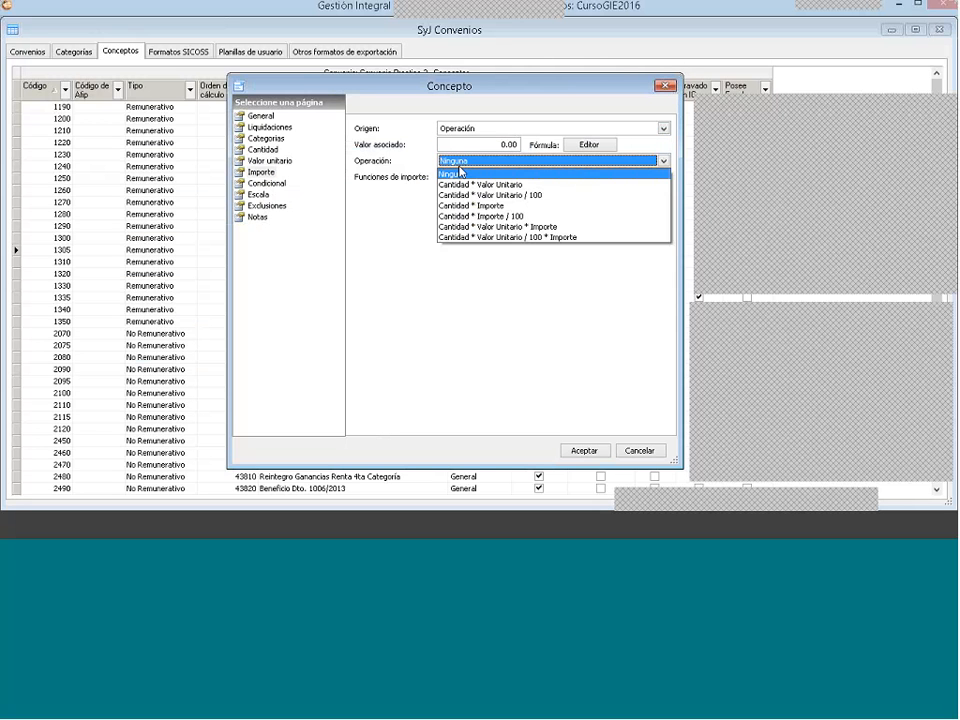
pyautogui.click(472, 195)
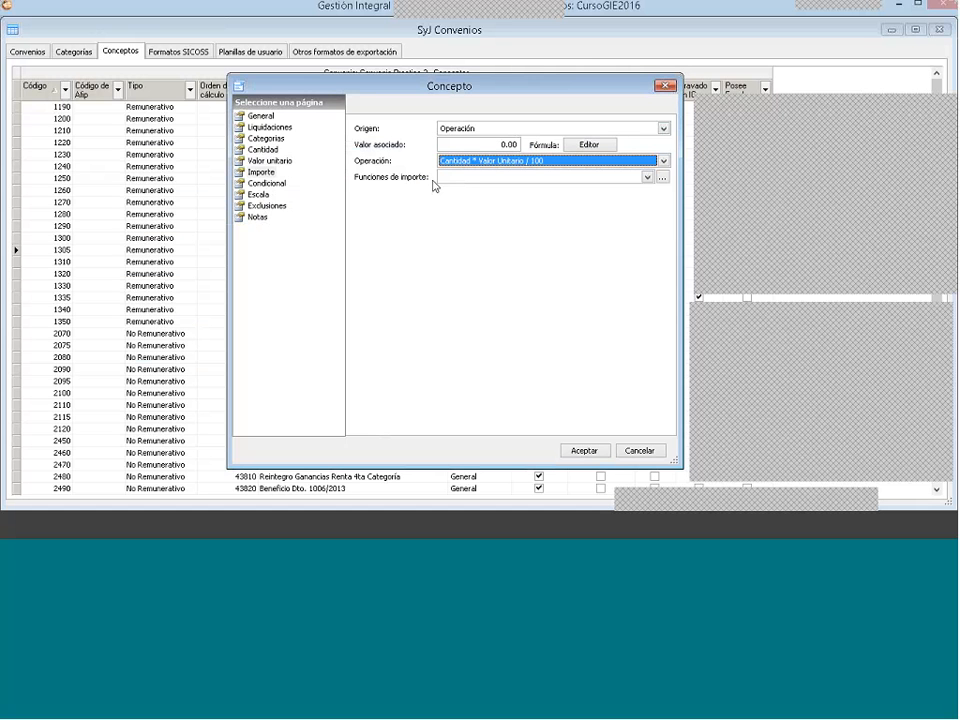
# Step: Add a row to the concept's Escala from 1 to 10 with 1% Sobre Excedente
pyautogui.click(271, 196)
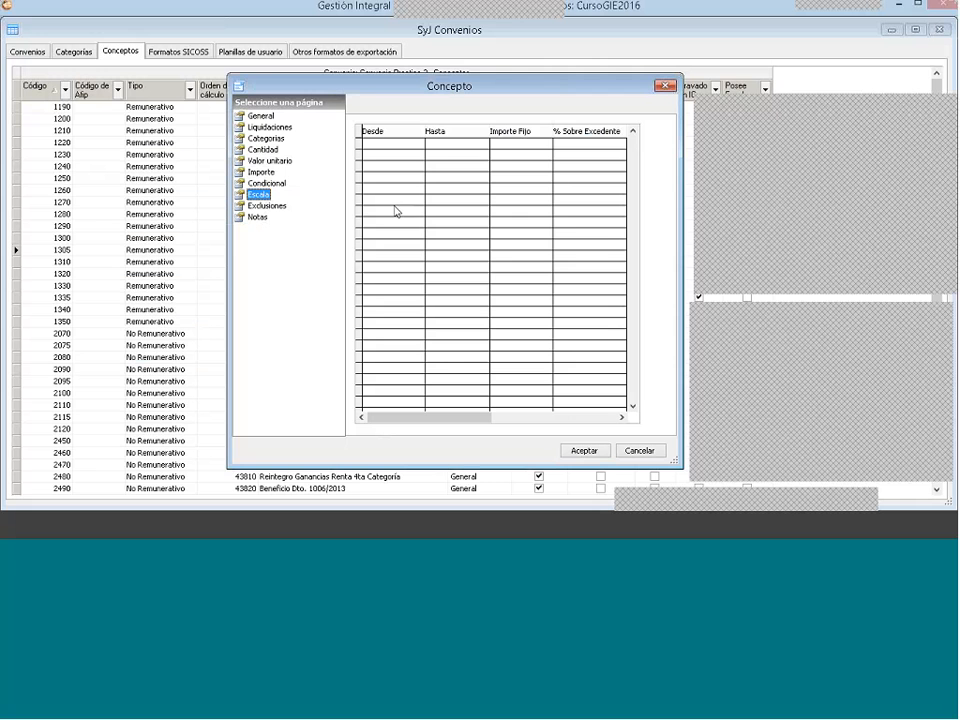
pyautogui.rightClick(409, 184)
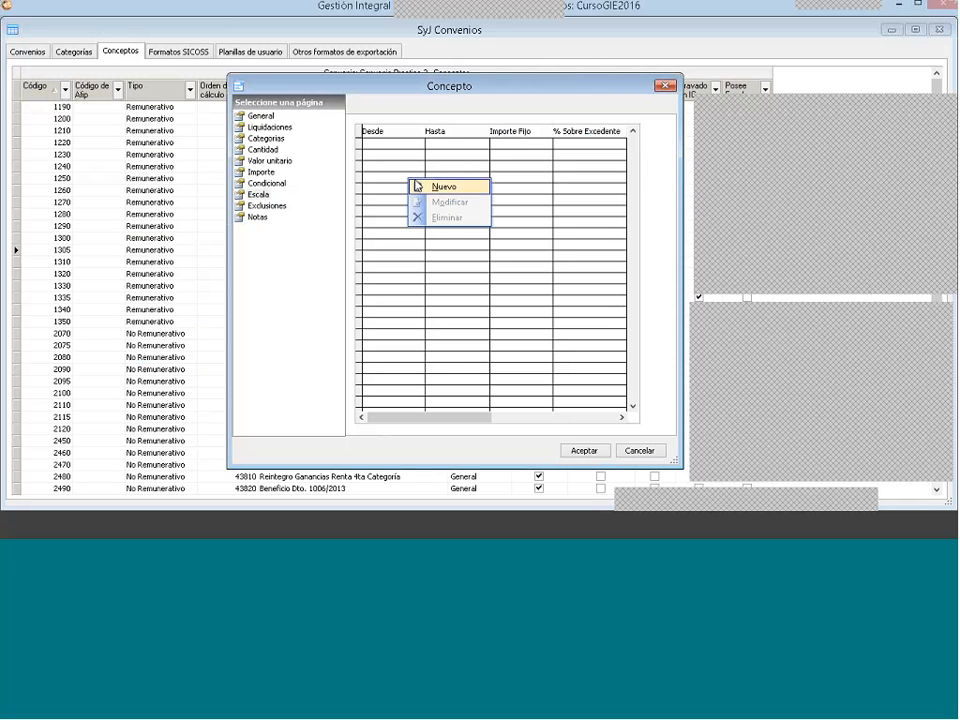
pyautogui.click(418, 187)
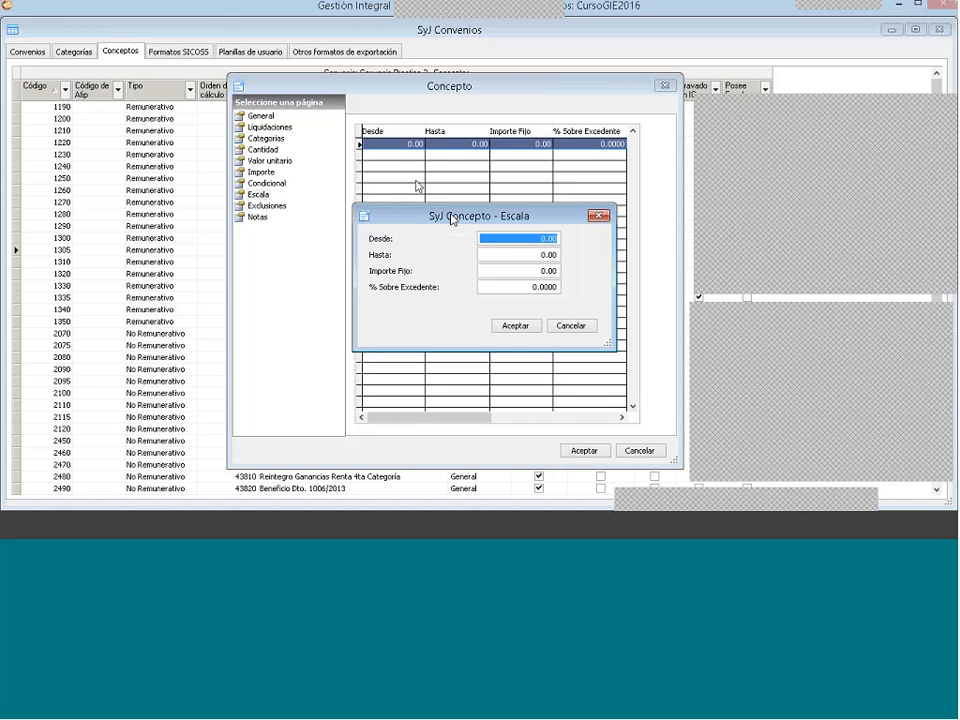
pyautogui.write('1.')
pyautogui.click(538, 255)
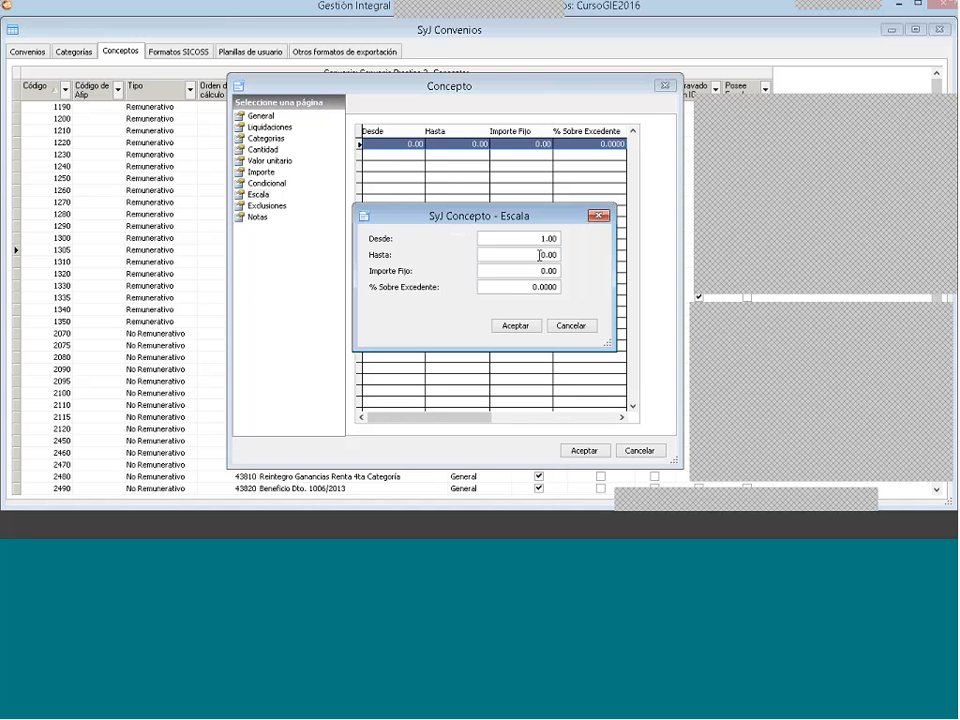
pyautogui.write('1')
pyautogui.click(538, 287)
pyautogui.write('1')
pyautogui.click(516, 326)
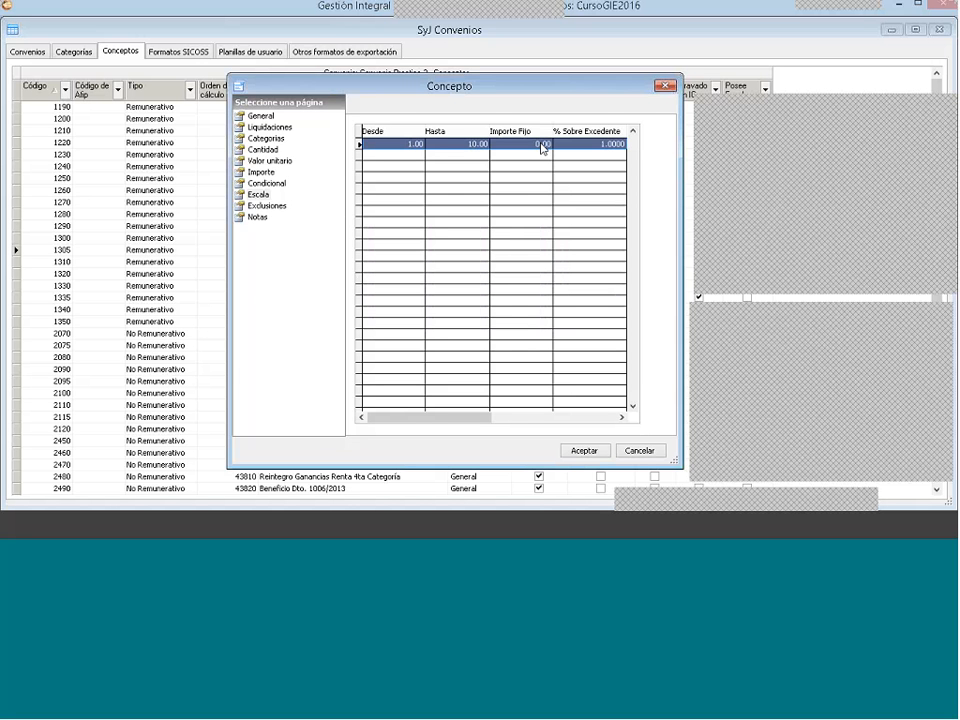
# Step: Add a second Escala row from 11 to 20 with 1.5% Sobre Excedente
pyautogui.rightClick(437, 194)
pyautogui.click(446, 198)
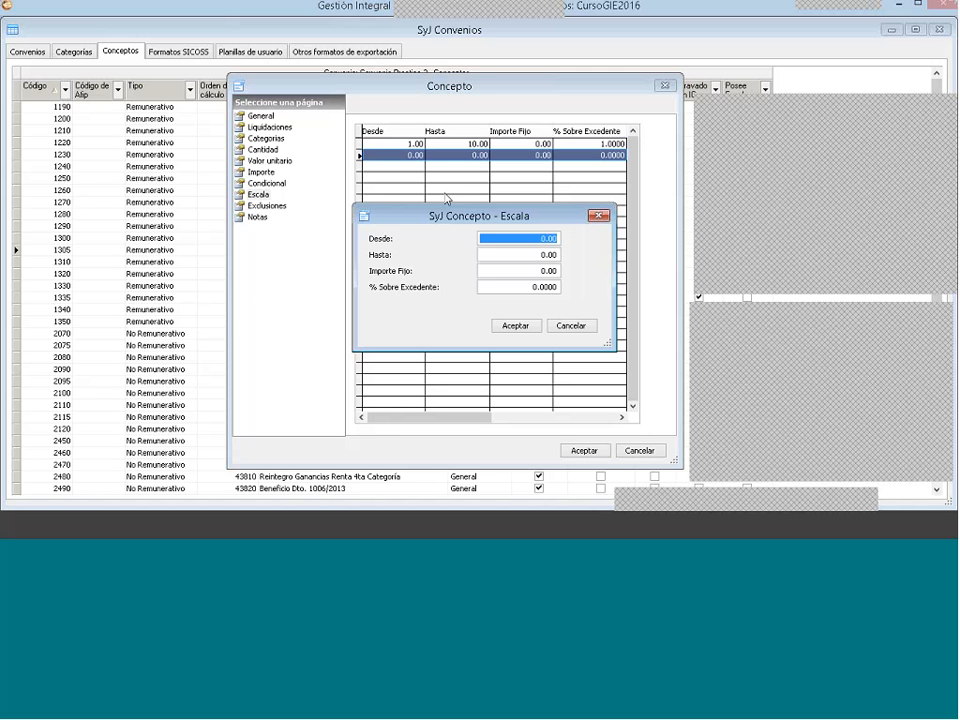
pyautogui.write('11 .')
pyautogui.press('Tab')
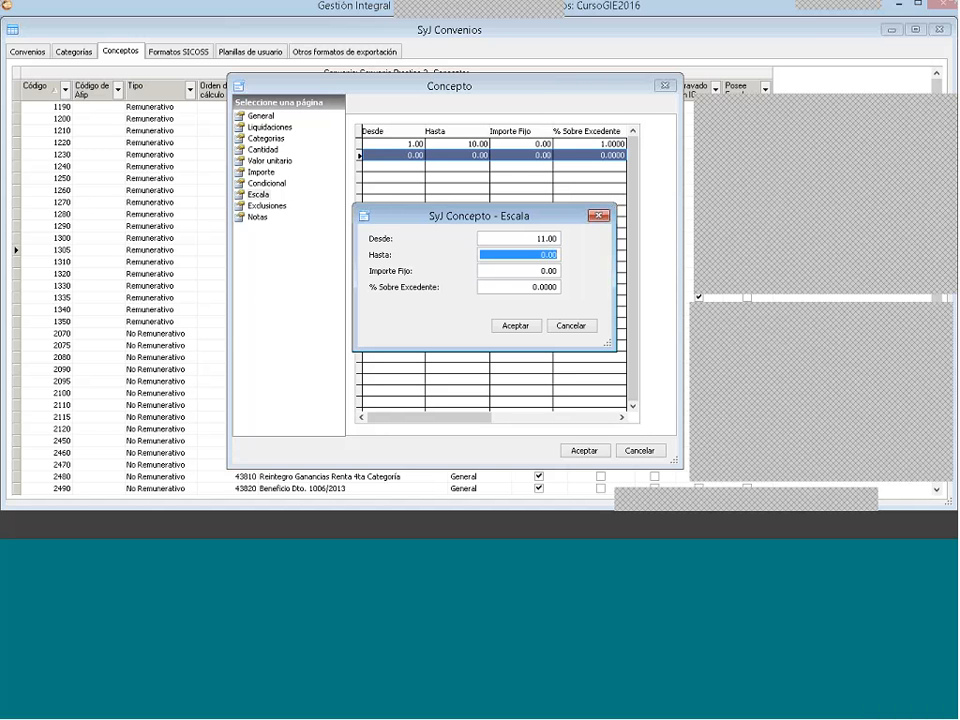
pyautogui.write('20')
pyautogui.press('Tab')
pyautogui.press('Tab')
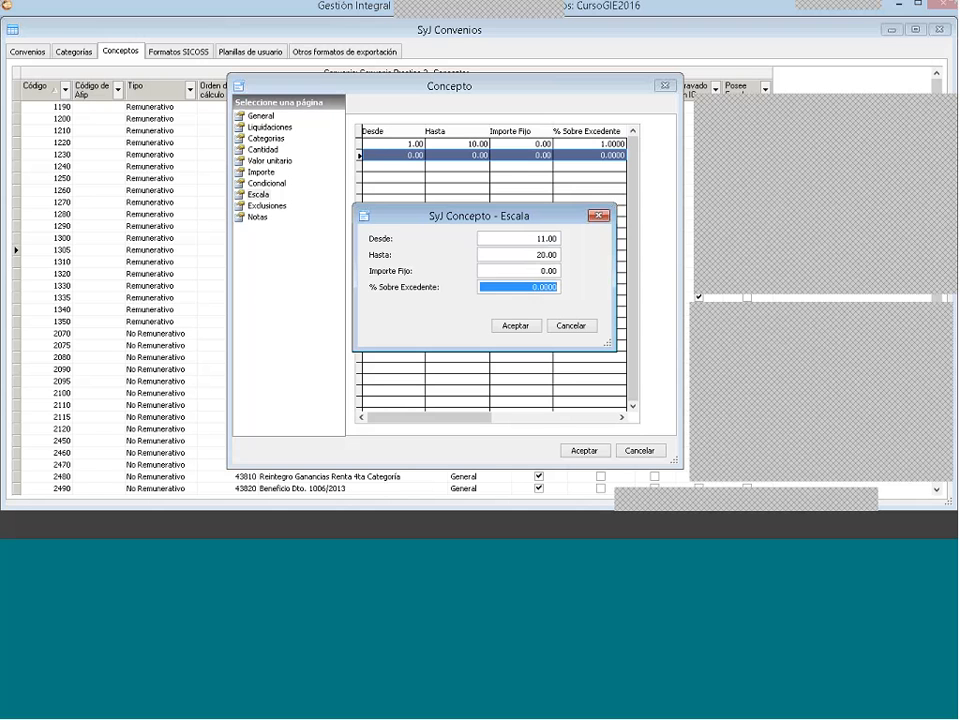
pyautogui.write('1 .')
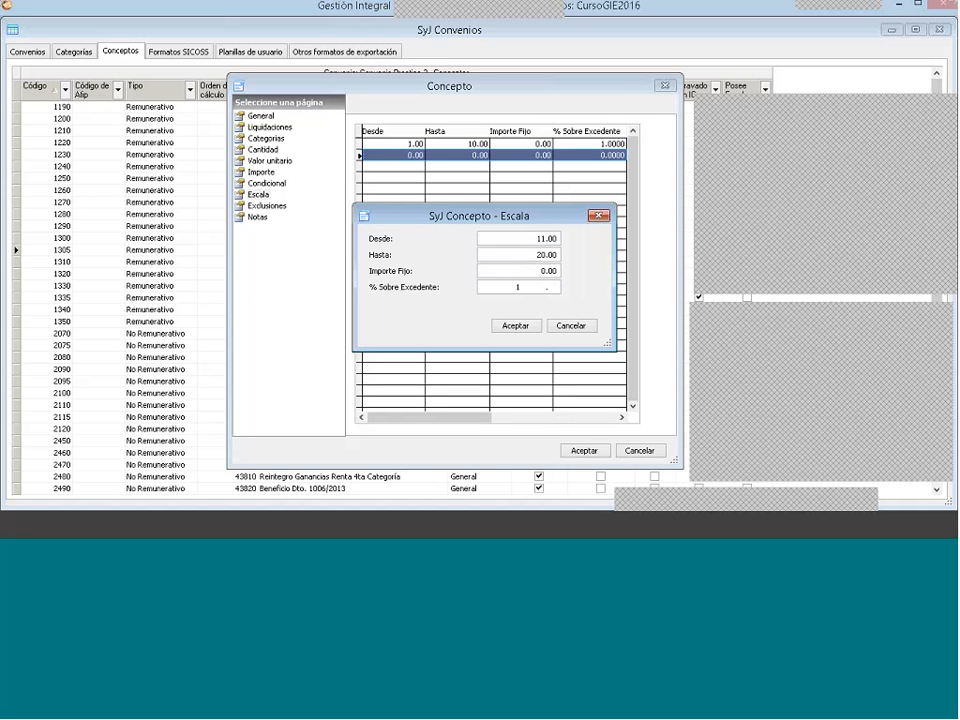
pyautogui.write('5')
pyautogui.click(519, 328)
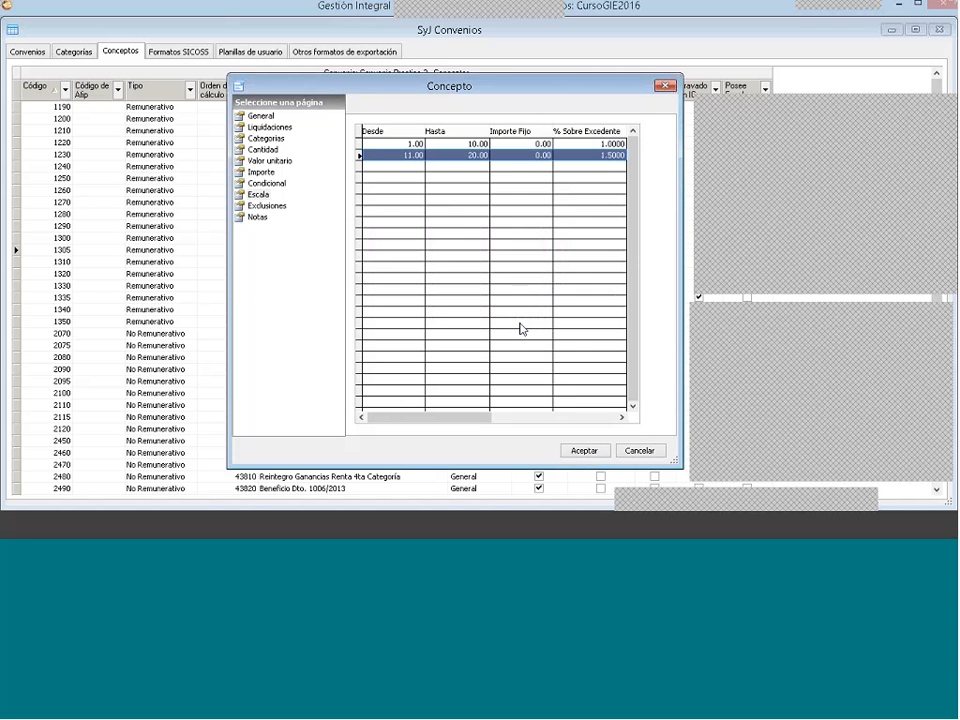
# Step: Add a third Escala row from 21 to 35 with 2% Sobre Excedente
pyautogui.rightClick(462, 229)
pyautogui.click(467, 235)
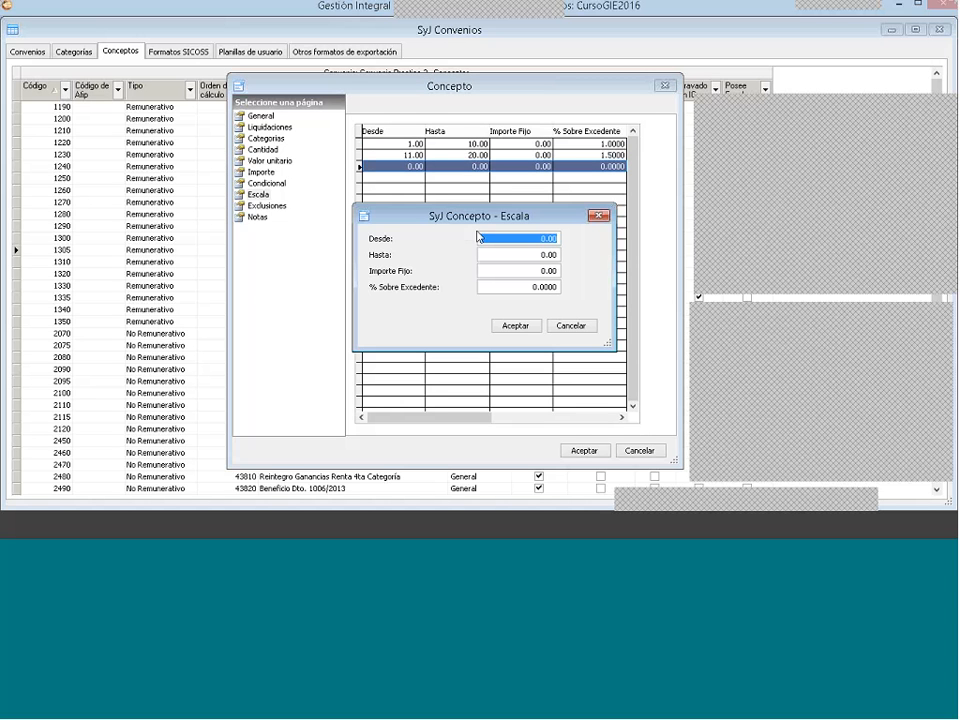
pyautogui.write('21 .')
pyautogui.click(533, 253)
pyautogui.write('35 .')
pyautogui.click(518, 288)
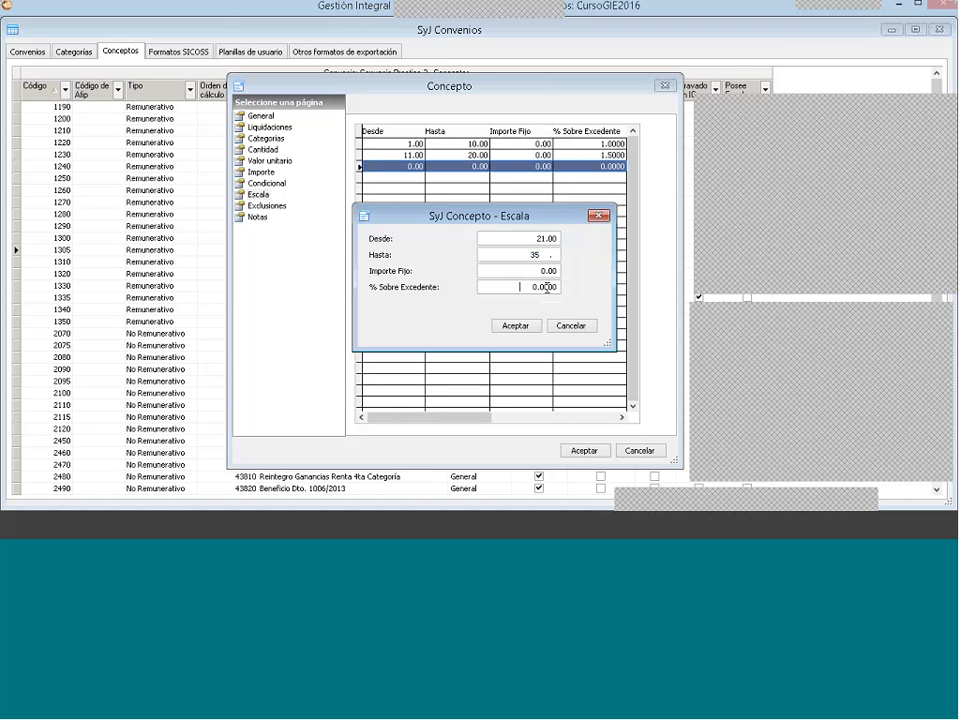
pyautogui.click(547, 288)
pyautogui.write('2 .')
pyautogui.click(516, 326)
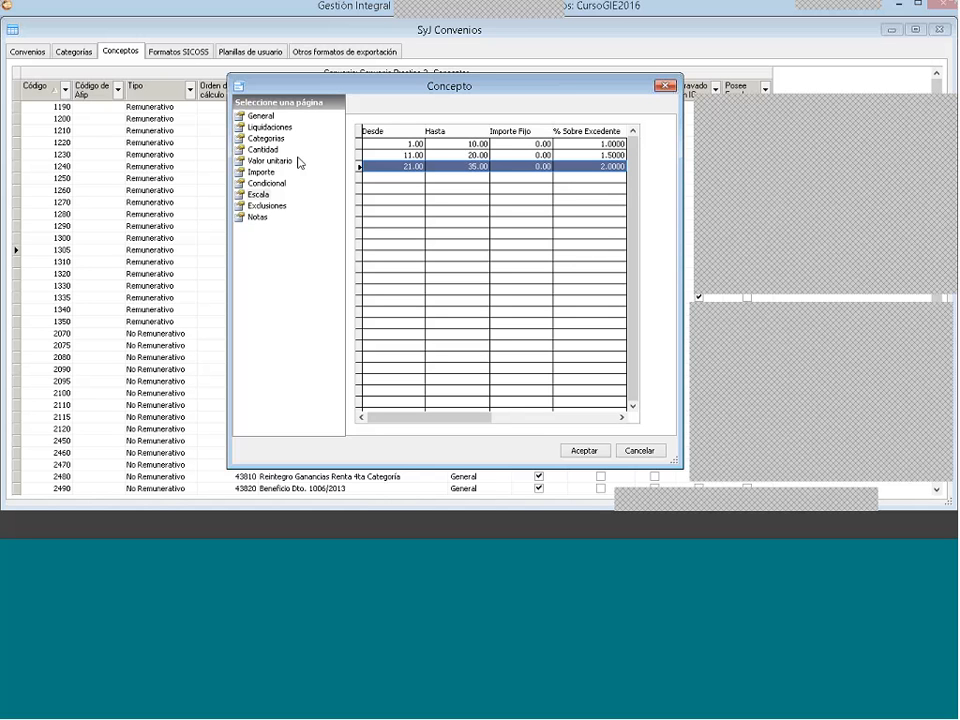
# Step: Review the Antiguedad concept's Cantidad settings, general data and scale rows
pyautogui.click(262, 139)
pyautogui.click(264, 150)
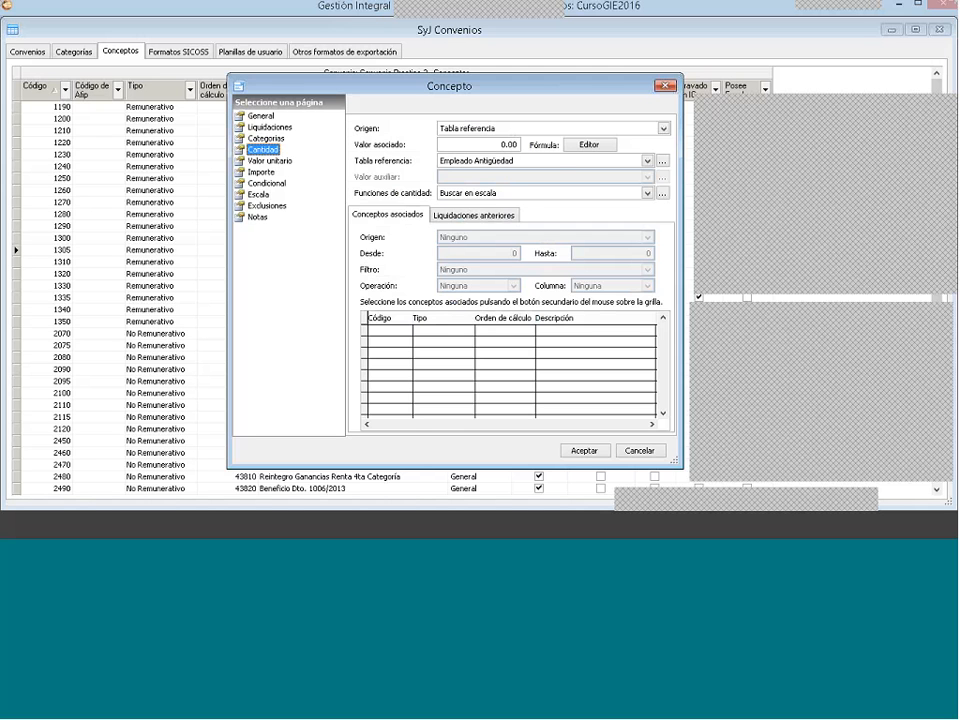
pyautogui.click(258, 116)
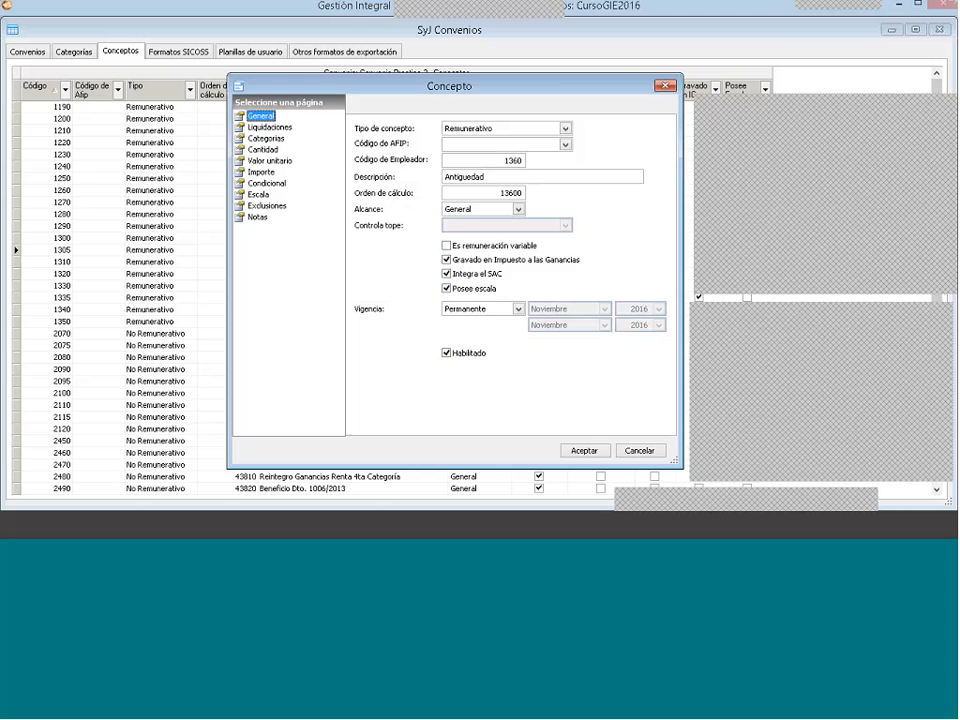
pyautogui.click(263, 149)
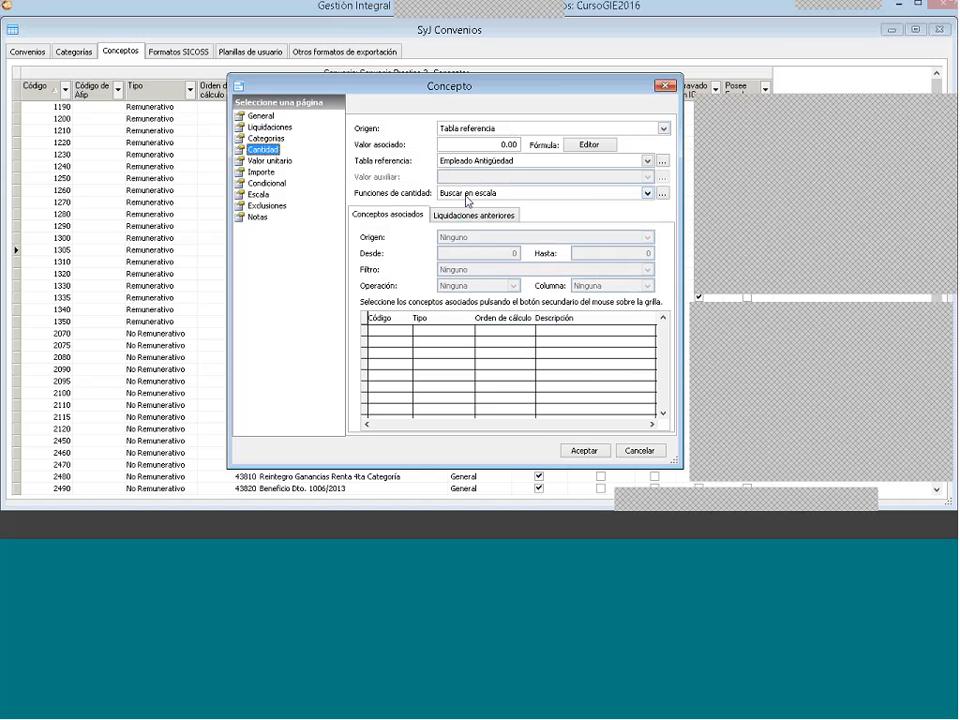
pyautogui.click(257, 195)
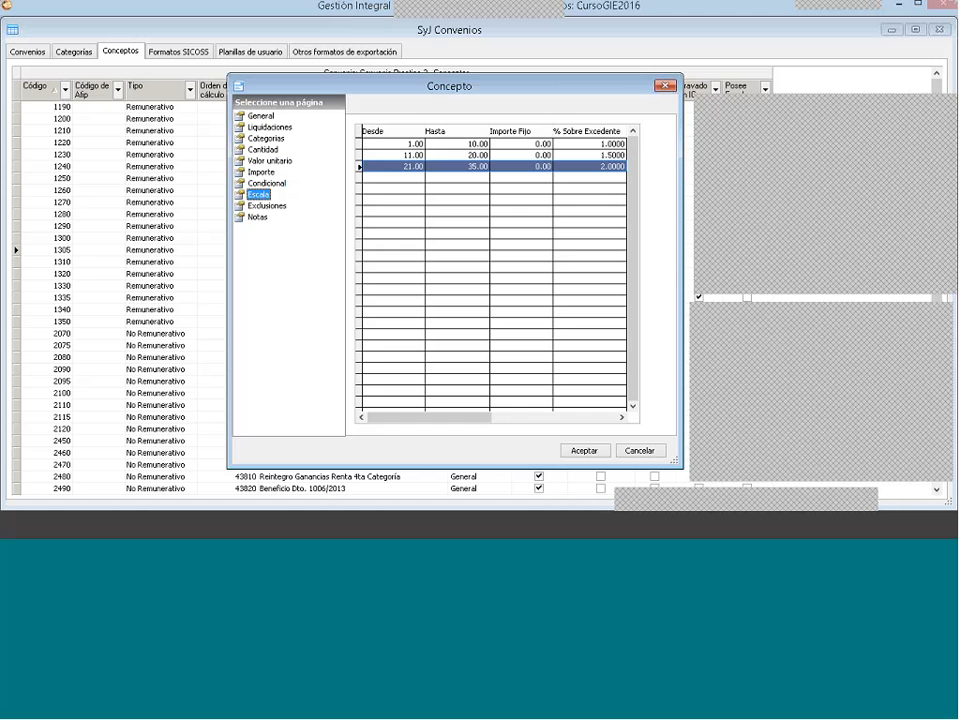
# Step: Change the concept's description to "Adicional por Antiguedad" and save the concept
pyautogui.click(258, 116)
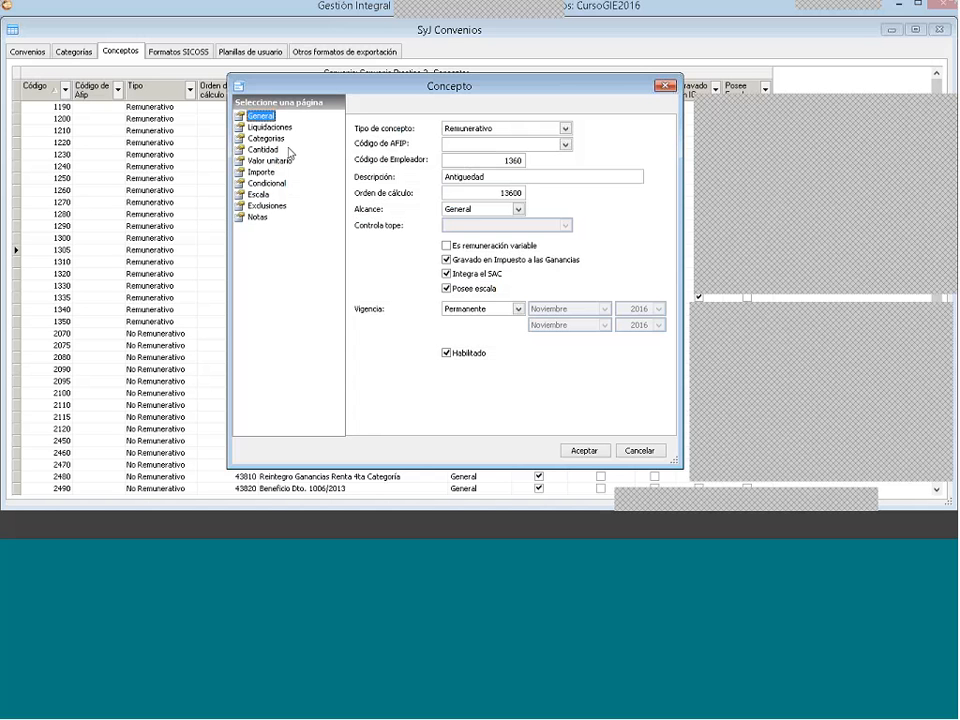
pyautogui.click(447, 177)
pyautogui.write('Adicional ')
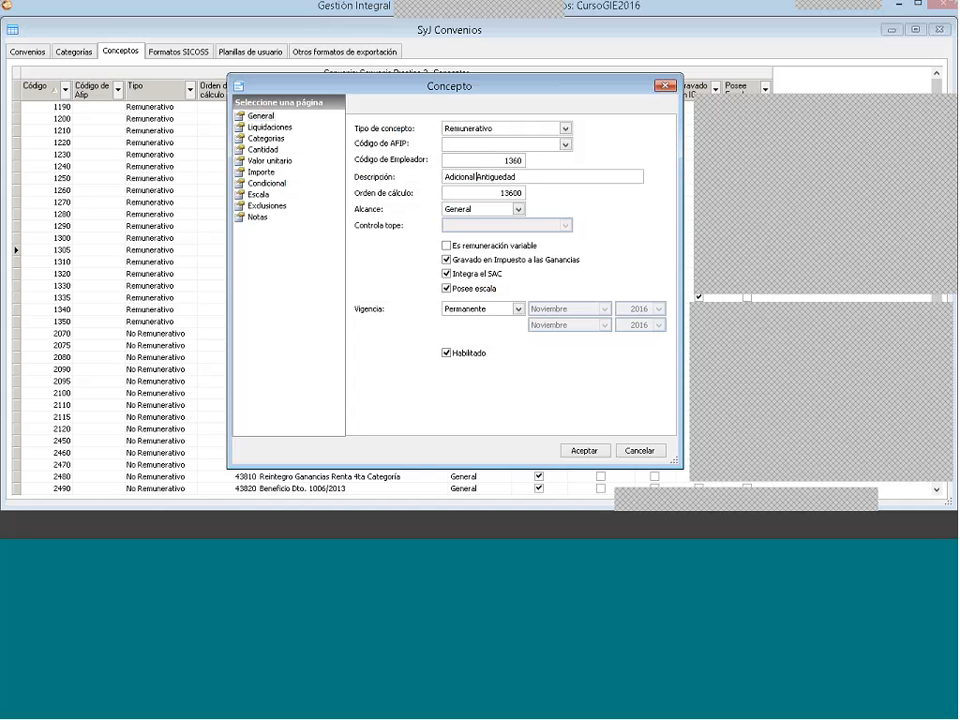
pyautogui.write('por')
pyautogui.click(592, 448)
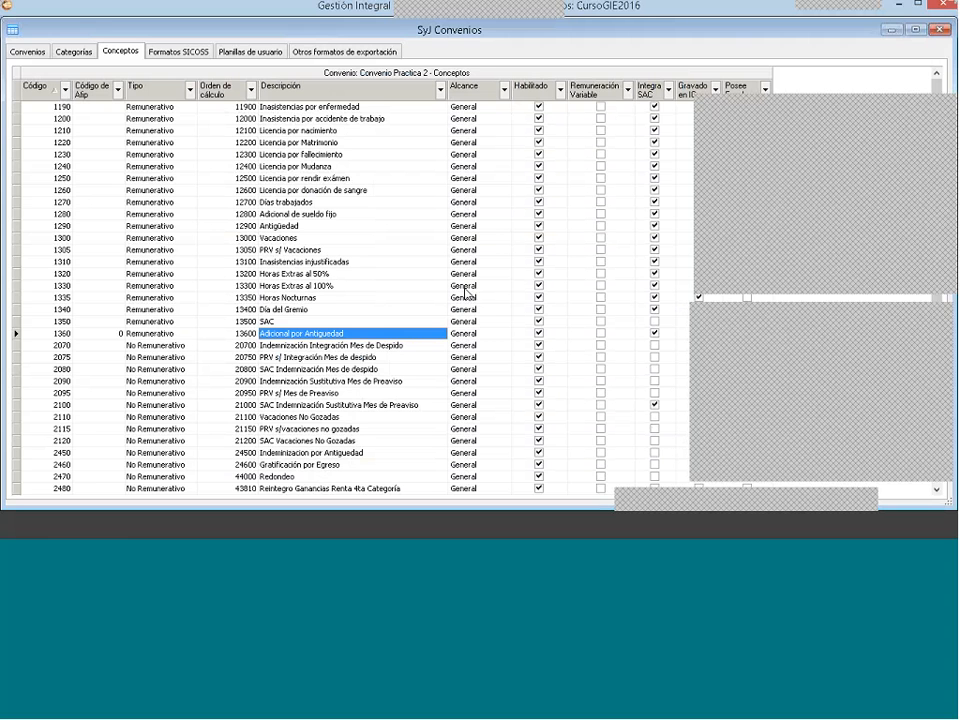
# Step: Consult the Creando conceptos exercise in Word, and start a new Remunerativo concept described as "Premio por asistencia" in SyJ Convenios
pyautogui.click(257, 514)
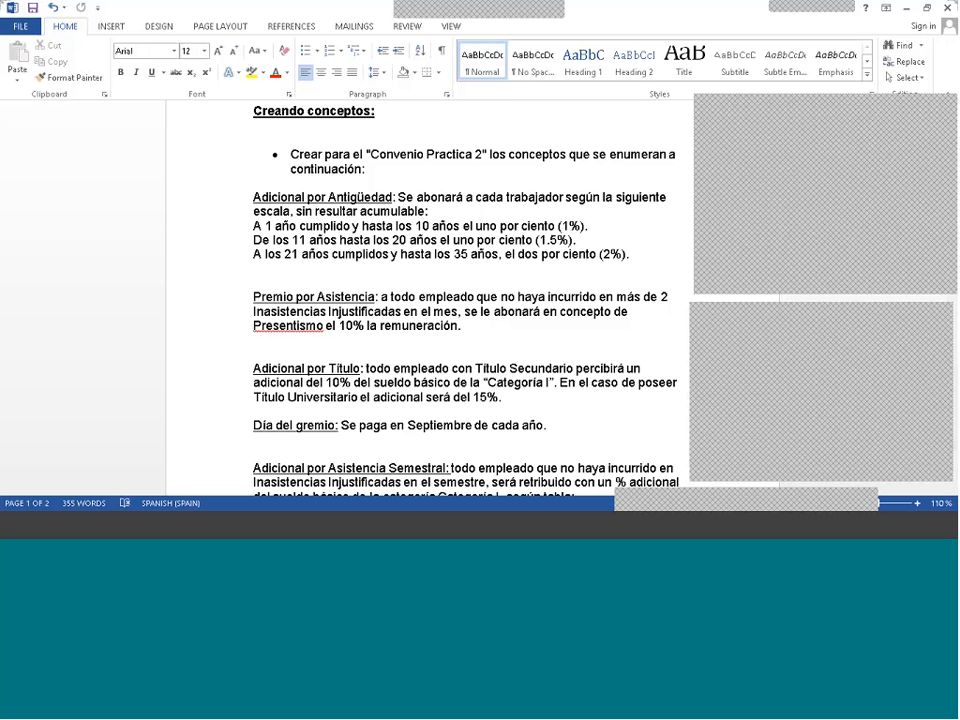
pyautogui.hotkey('alt', 'Tab')
pyautogui.rightClick(347, 217)
pyautogui.click(359, 225)
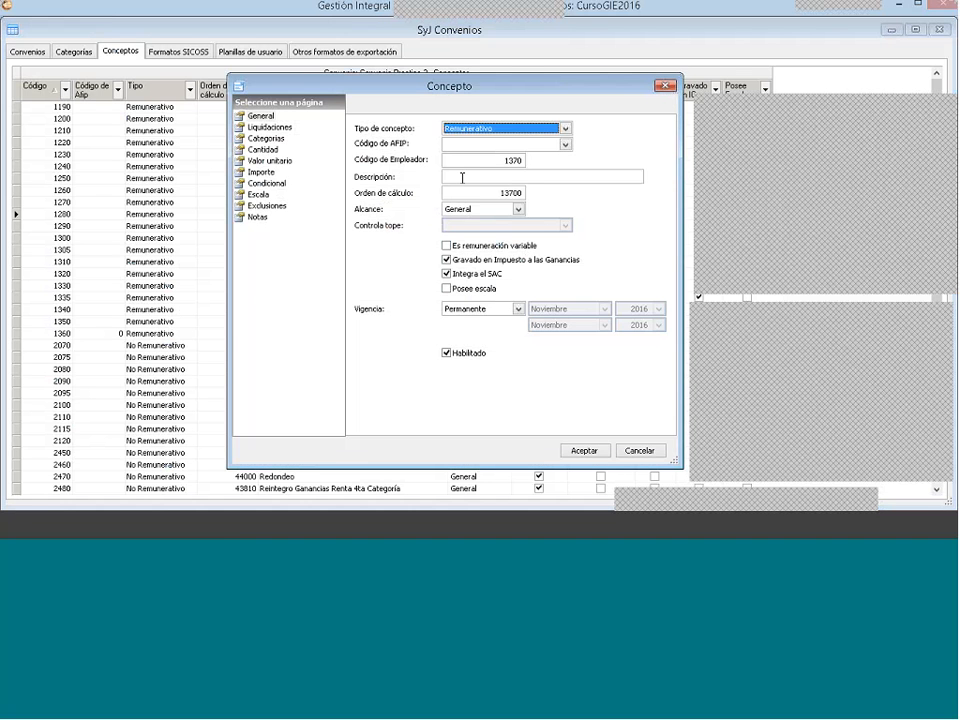
pyautogui.hotkey('alt', 'Tab')
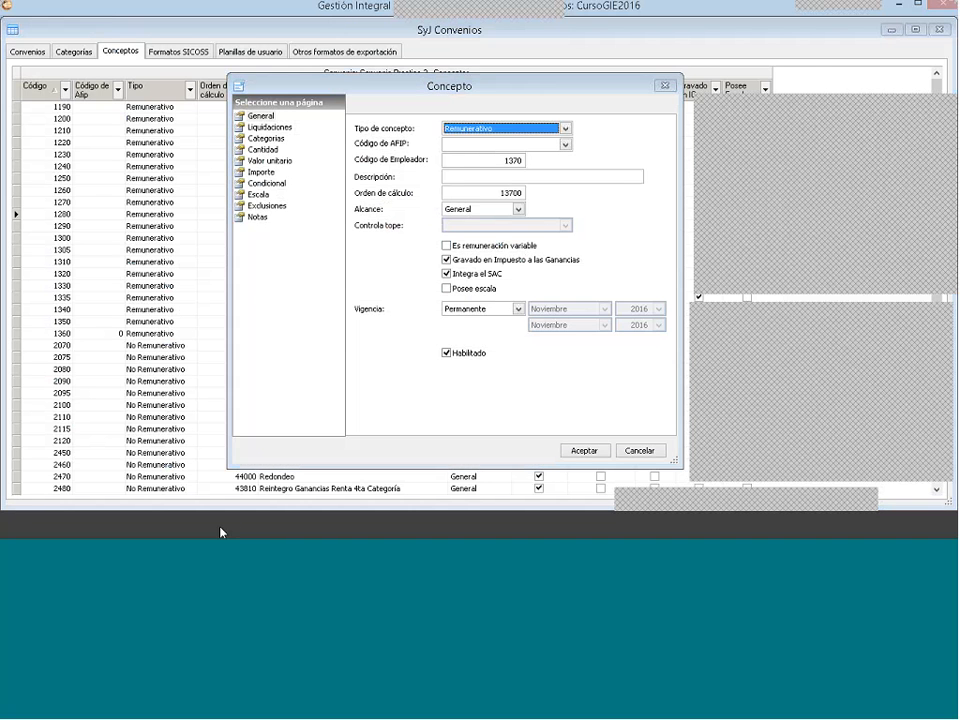
pyautogui.hotkey('alt', 'Tab')
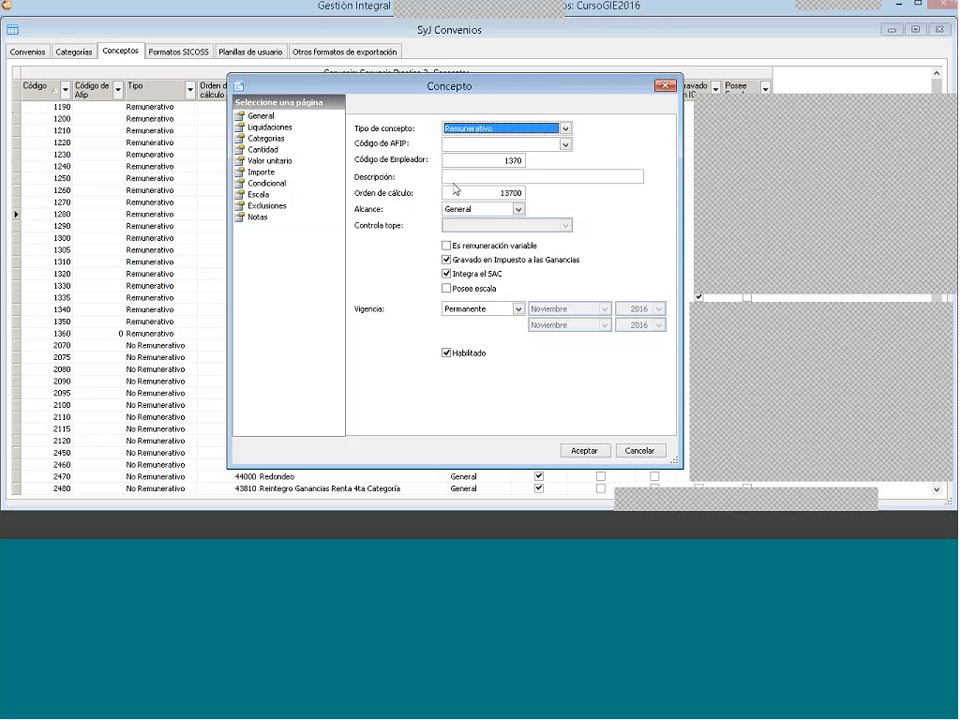
pyautogui.click(455, 182)
pyautogui.write('Premio')
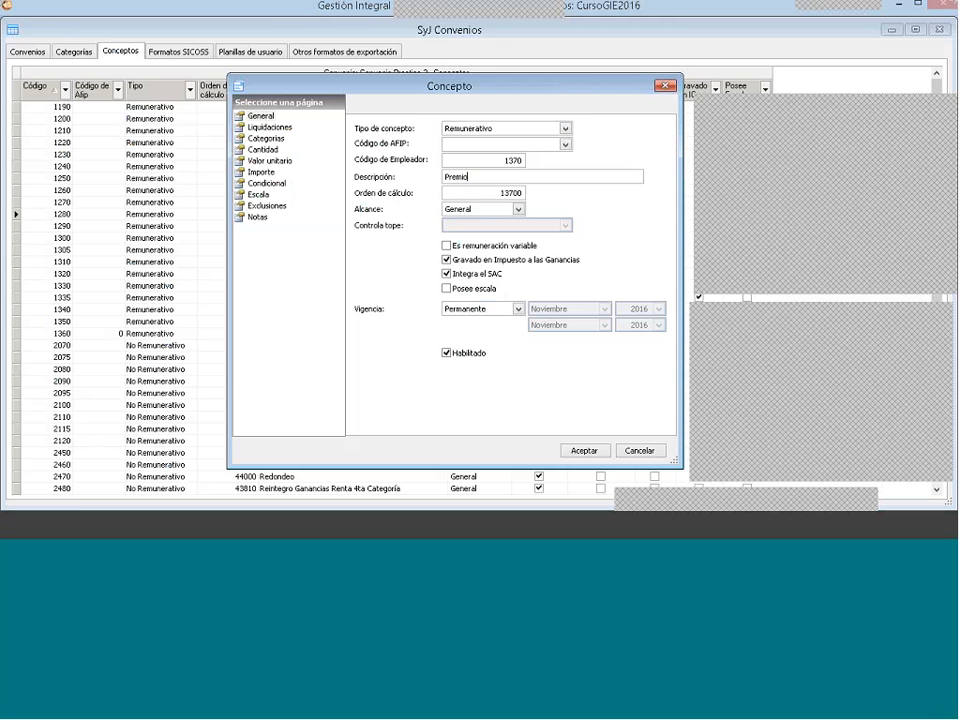
pyautogui.write(' por asistencia')
# Step: Include the concept in the Haberes normales, Final and Final por renuncia o mutuo acuerdo liquidaciones
pyautogui.click(270, 128)
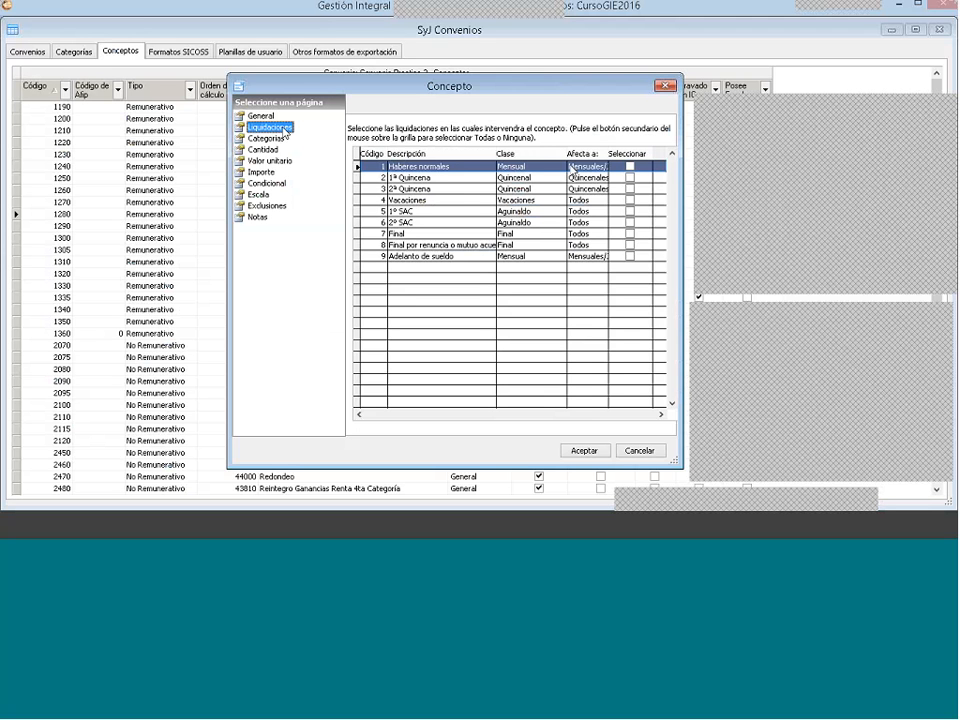
pyautogui.click(630, 167)
pyautogui.click(632, 236)
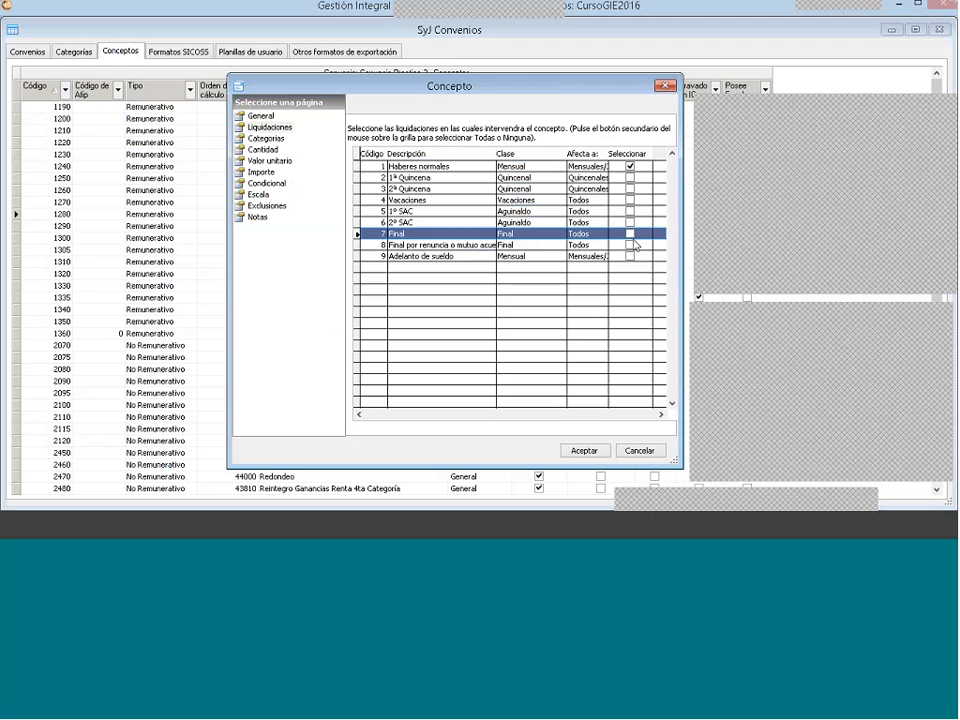
pyautogui.click(630, 244)
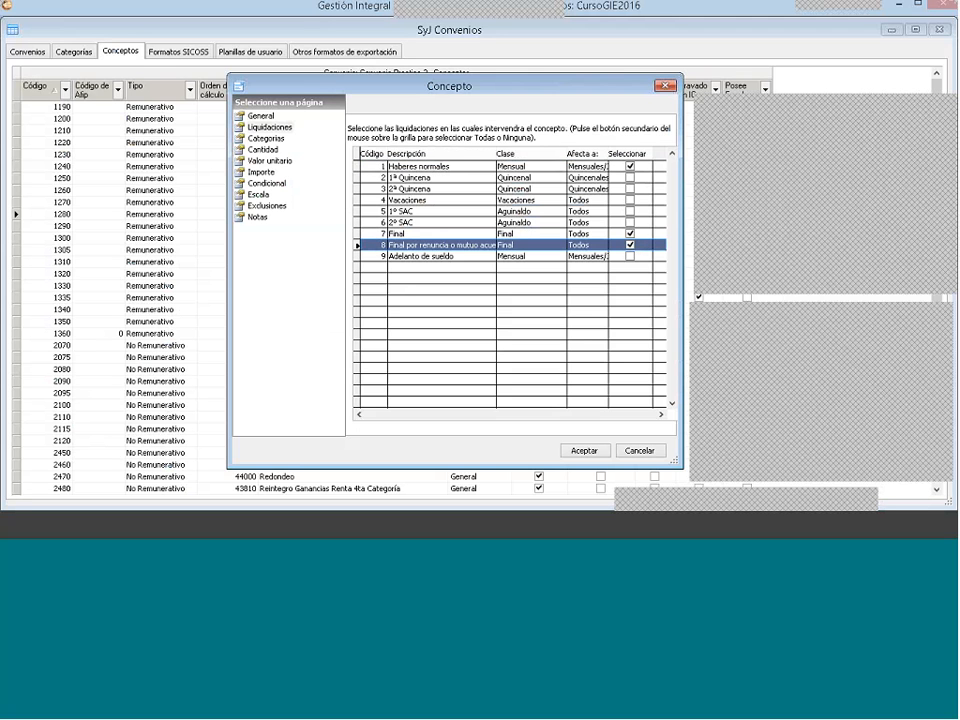
# Step: Set the Valor asociado of the concept's Cantidad to 10
pyautogui.click(269, 140)
pyautogui.click(264, 149)
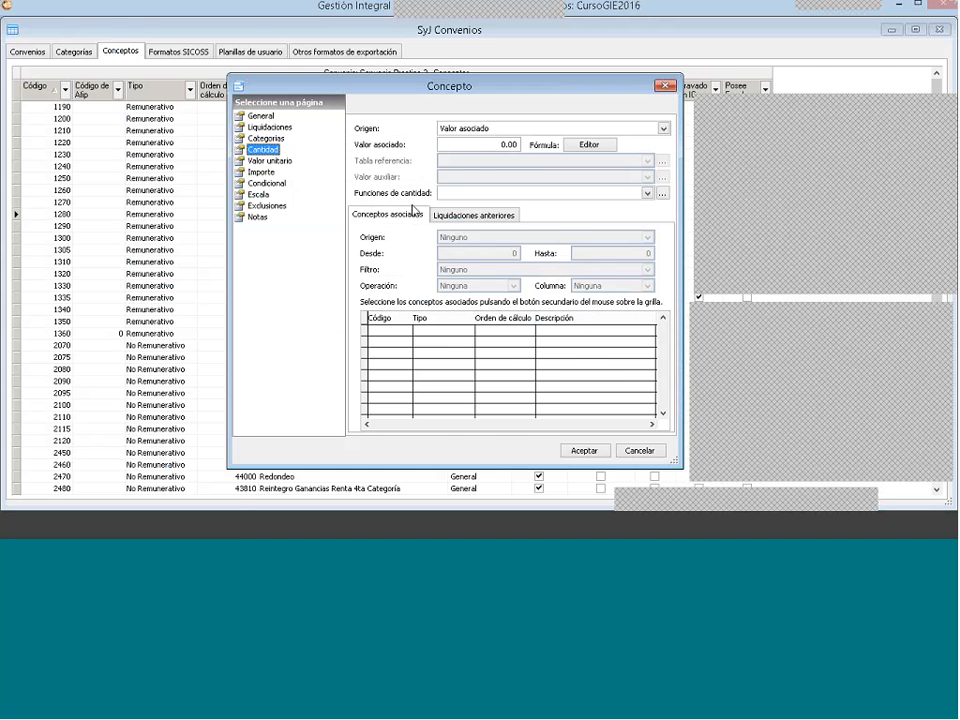
pyautogui.click(229, 531)
pyautogui.click(488, 144)
pyautogui.press('Delete')
pyautogui.write('10')
pyautogui.press('Tab')
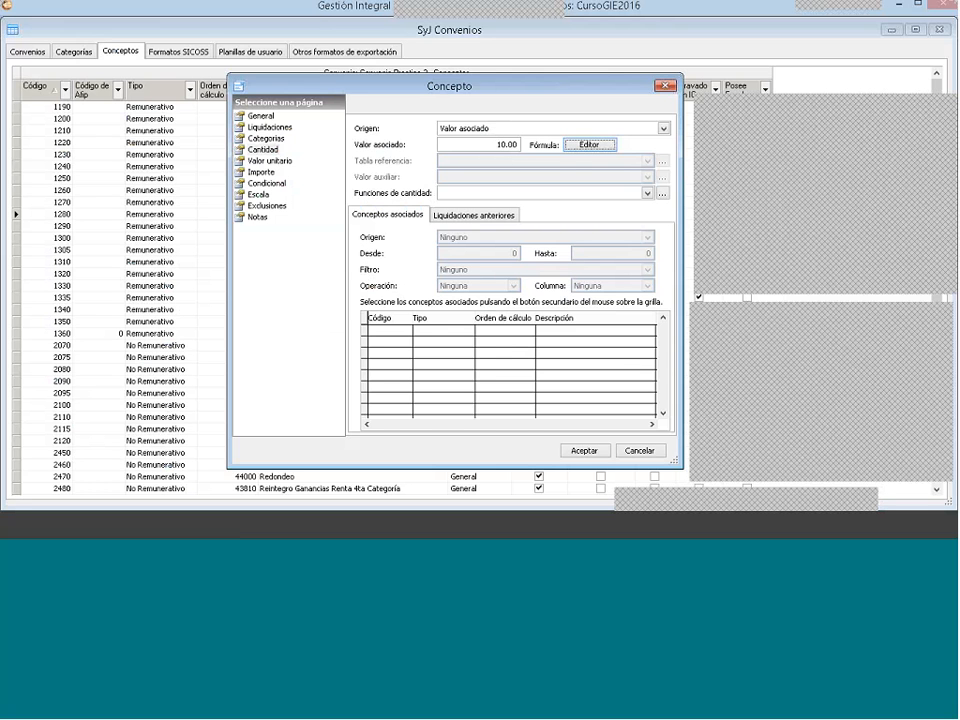
# Step: Set the concept's Valor unitario to come Desde conceptos asociados, using Selección de conceptos with operation Suma on column Importe
pyautogui.click(268, 161)
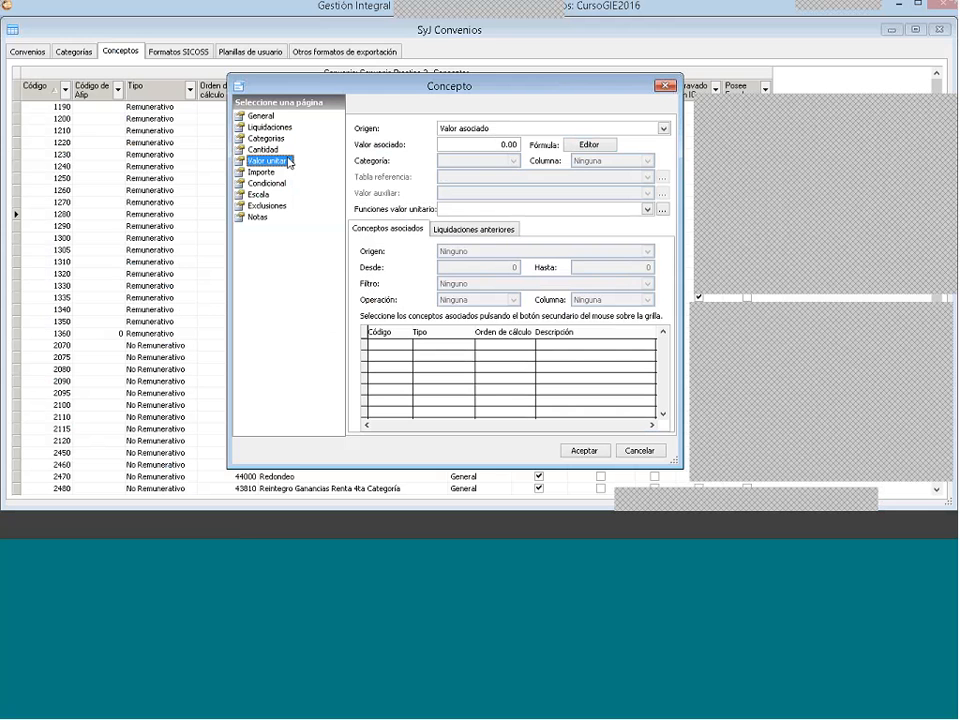
pyautogui.click(461, 130)
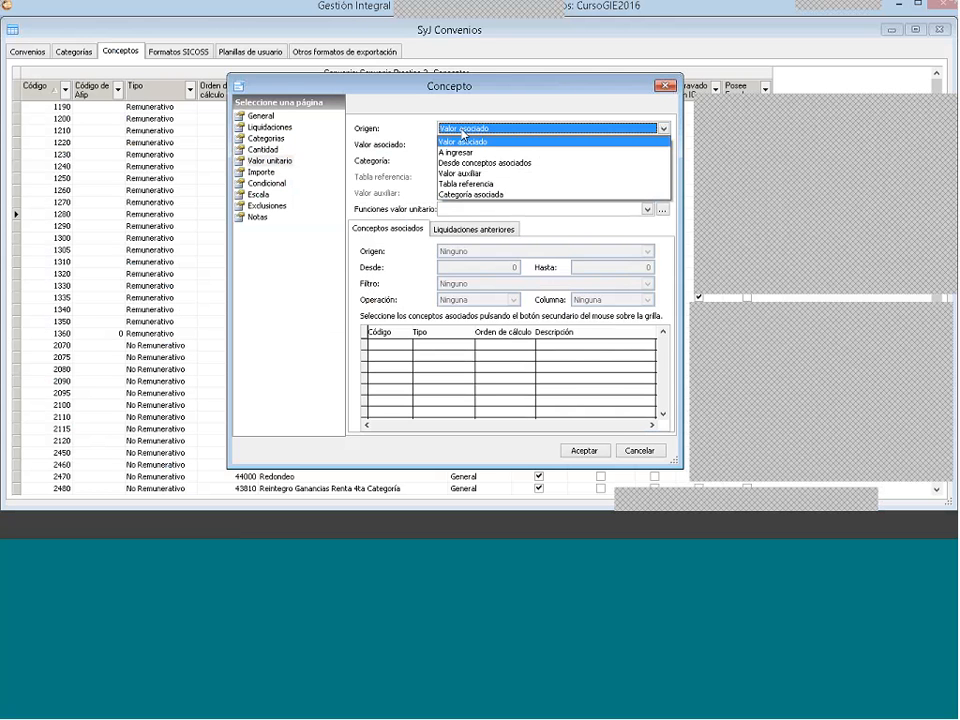
pyautogui.click(460, 162)
pyautogui.click(504, 252)
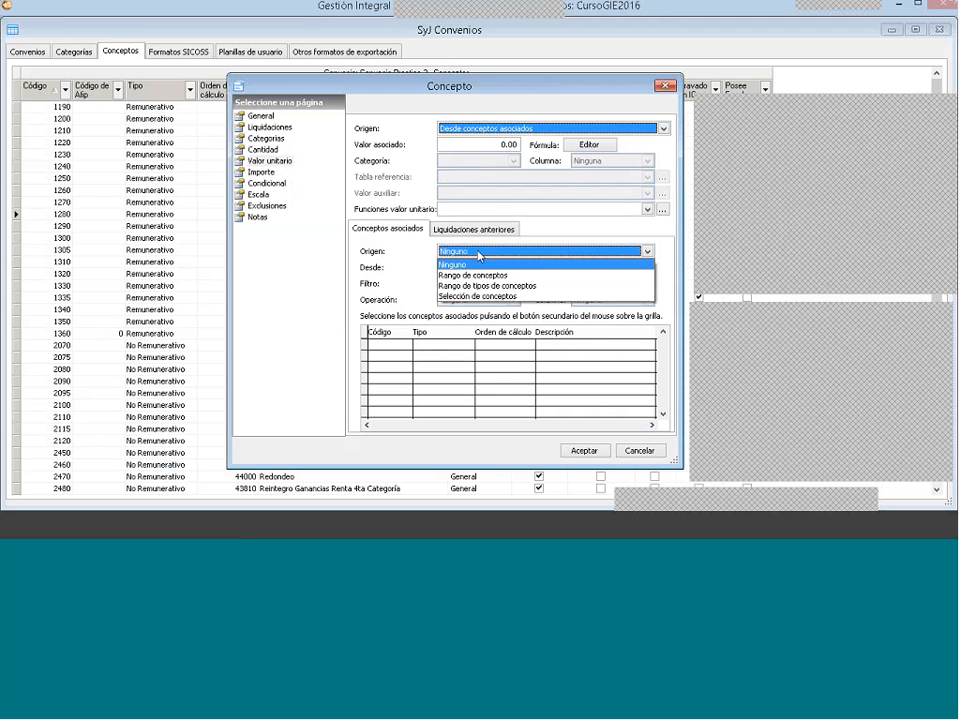
pyautogui.click(475, 297)
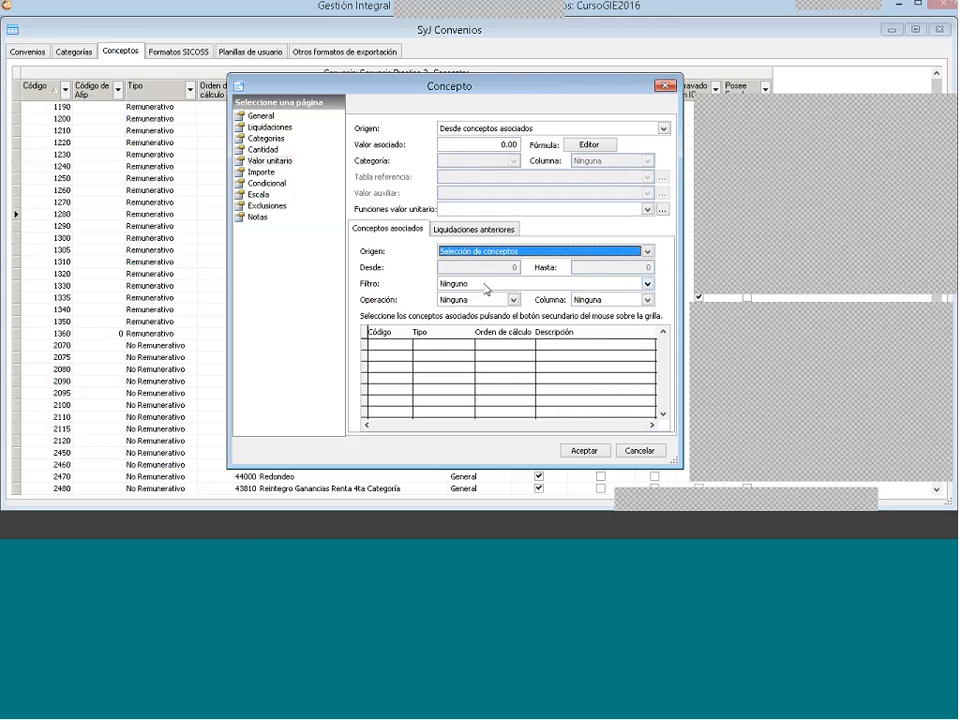
pyautogui.click(476, 301)
pyautogui.click(474, 324)
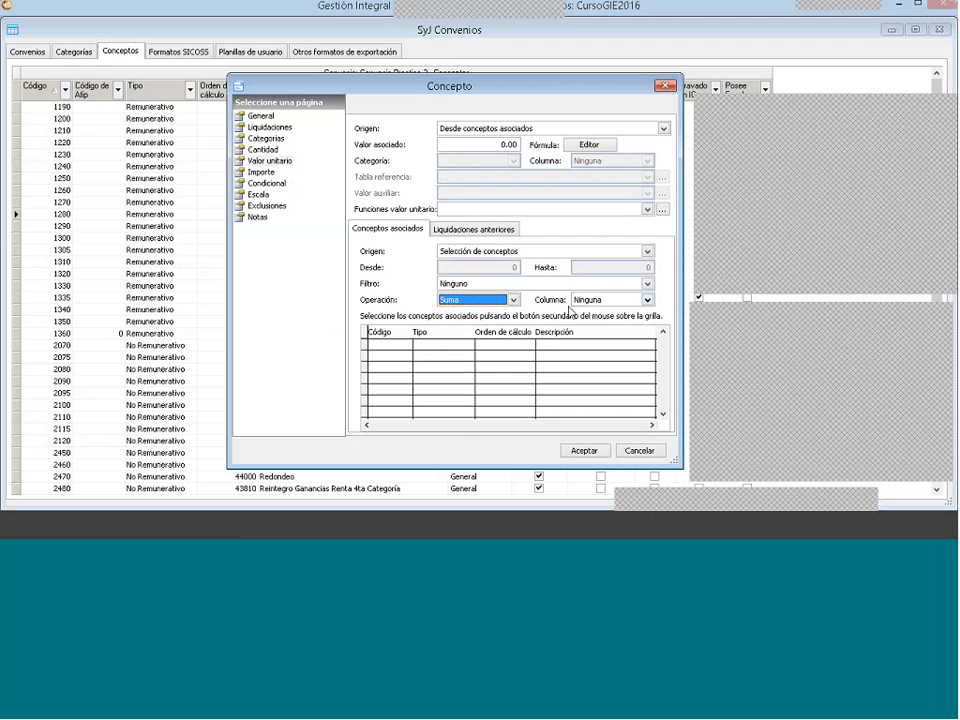
pyautogui.click(610, 300)
pyautogui.click(590, 345)
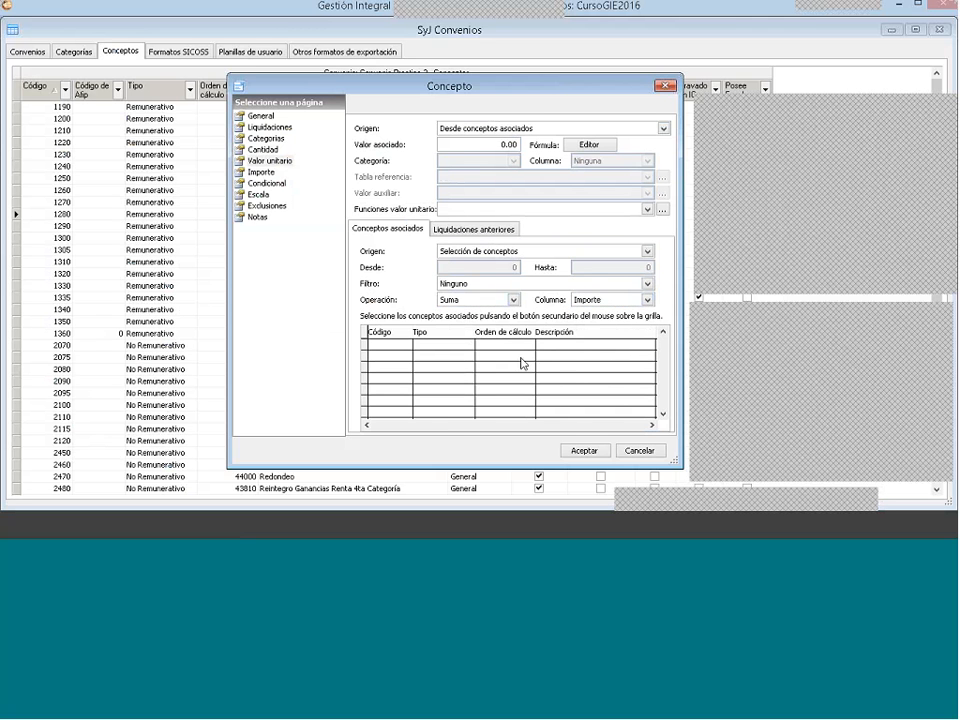
# Step: Associate the Días trabajados concept with the Valor unitario
pyautogui.rightClick(521, 362)
pyautogui.click(523, 367)
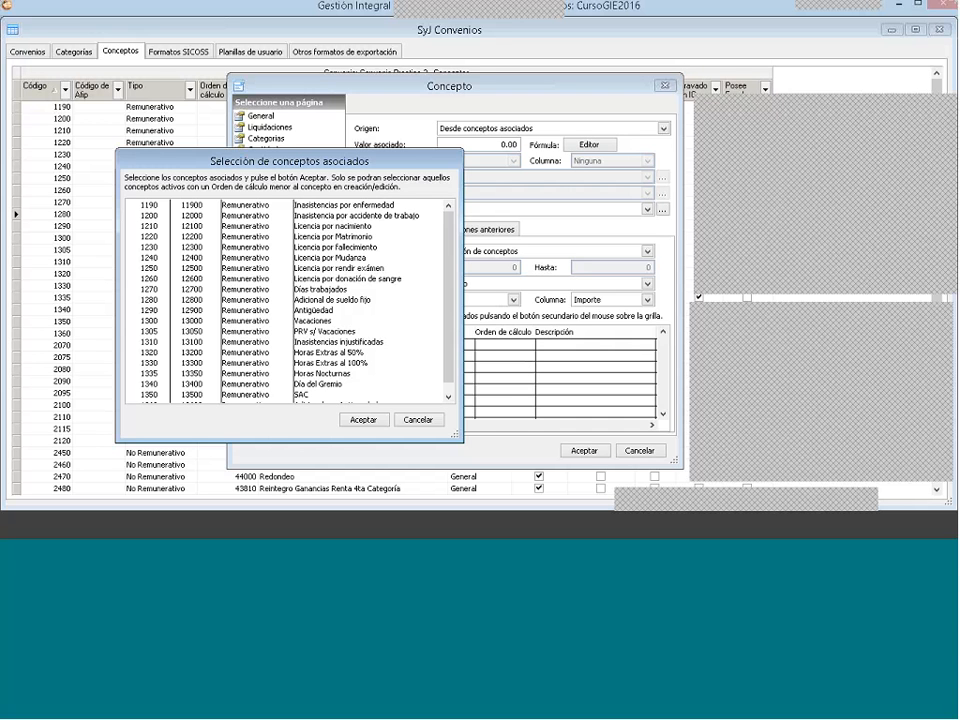
pyautogui.click(362, 290)
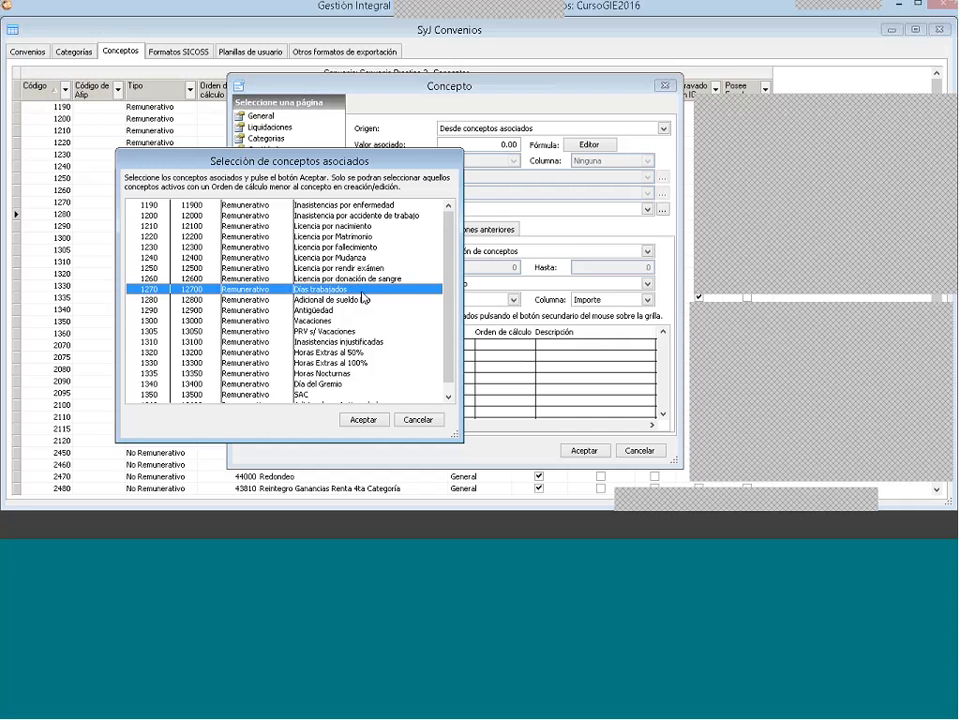
pyautogui.click(363, 419)
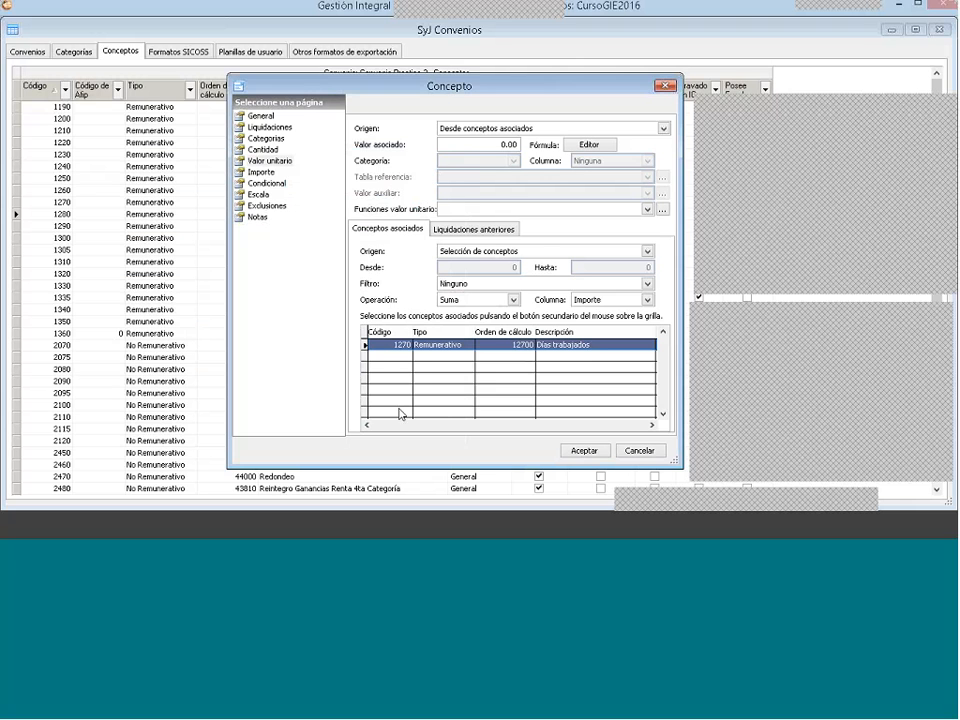
# Step: Change the associated concepts' Origen to Rango de tipos de conceptos, from Remunerativo to Remunerativo
pyautogui.click(537, 253)
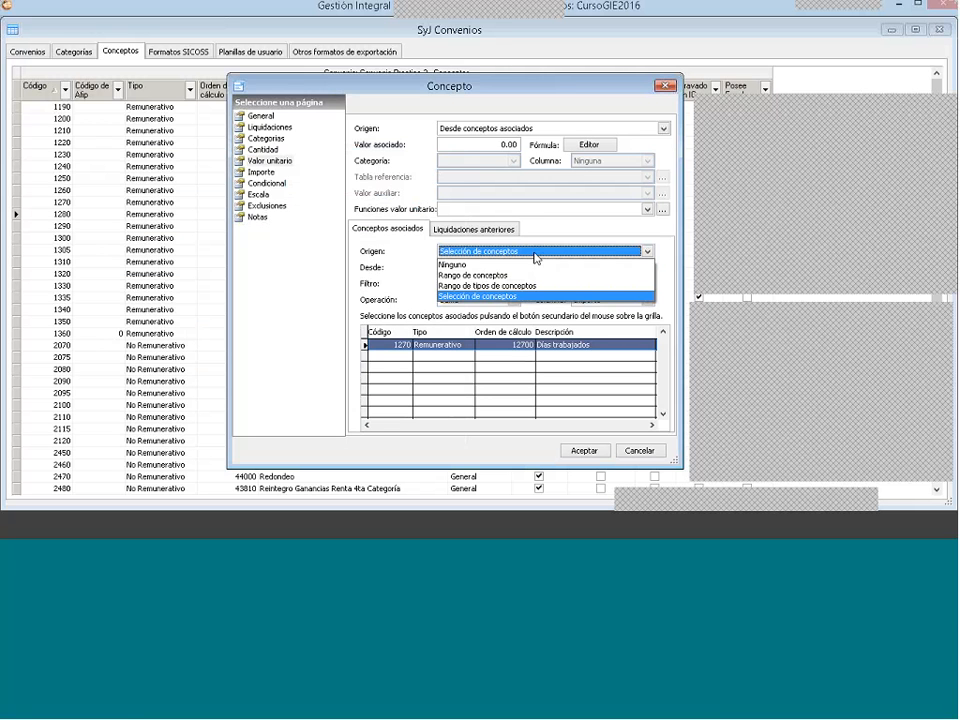
pyautogui.click(522, 282)
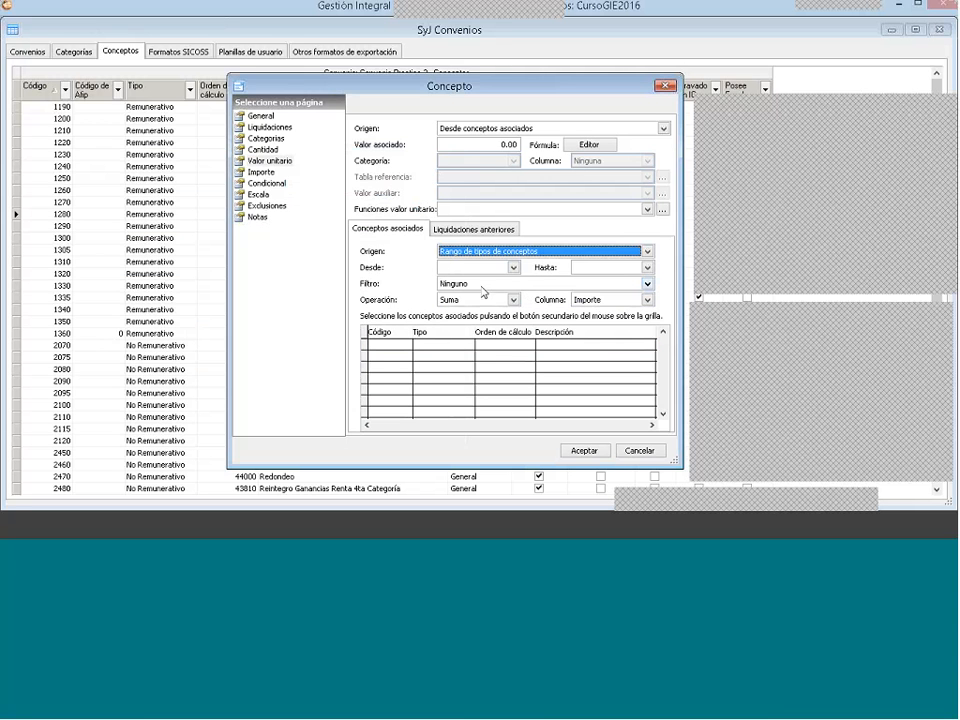
pyautogui.click(482, 268)
pyautogui.click(468, 291)
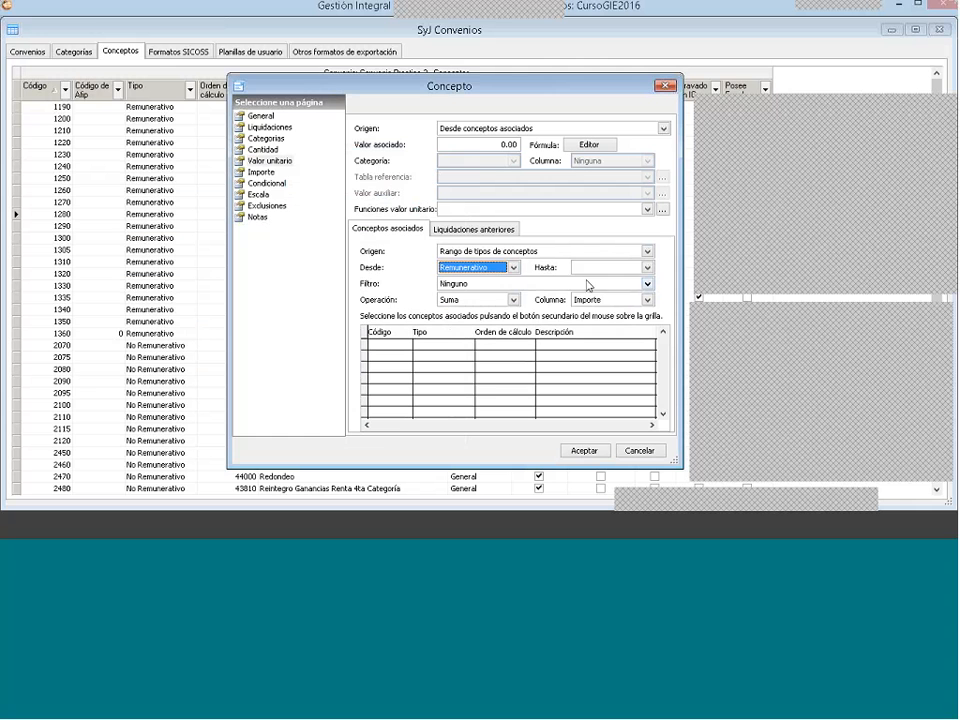
pyautogui.click(600, 268)
pyautogui.click(596, 292)
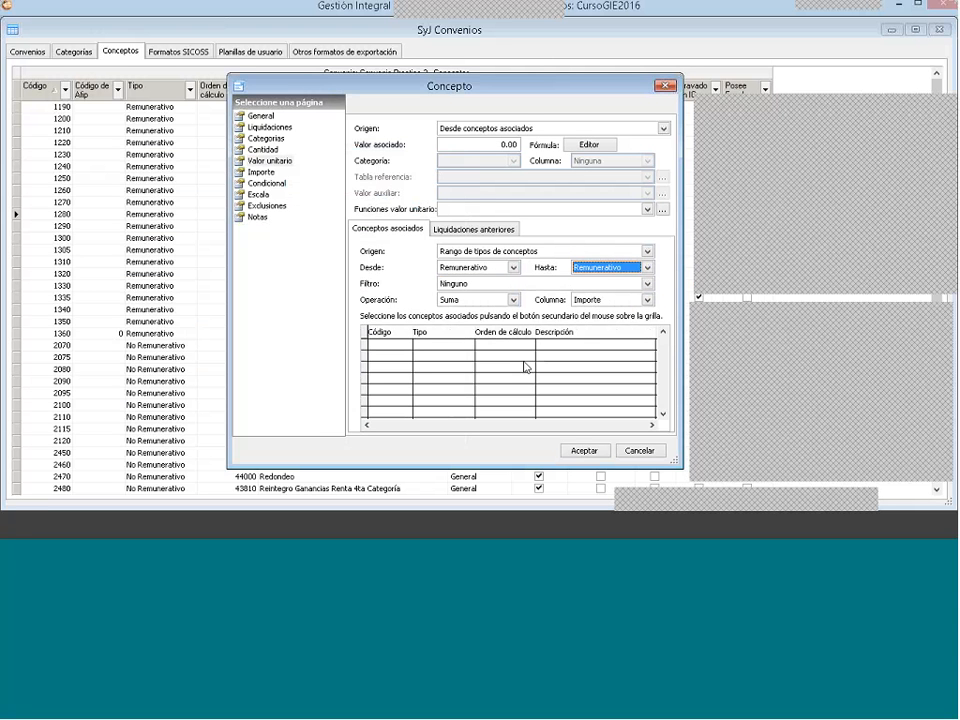
# Step: Return the associated concepts' Origen to Selección de conceptos and add Días trabajados to the list again
pyautogui.click(522, 255)
pyautogui.click(495, 294)
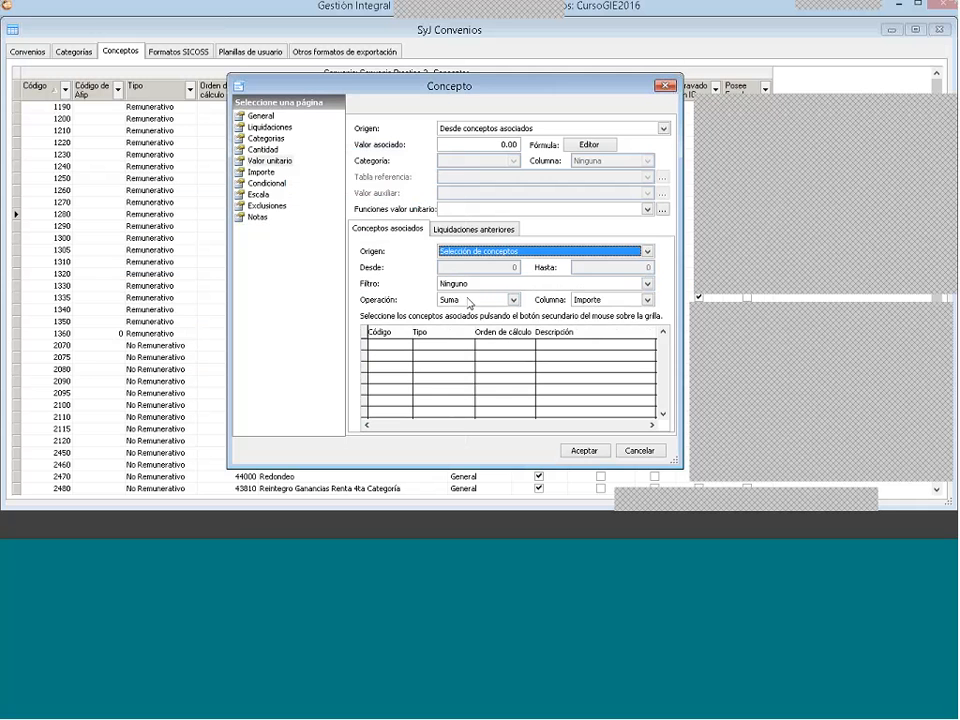
pyautogui.rightClick(452, 354)
pyautogui.click(470, 357)
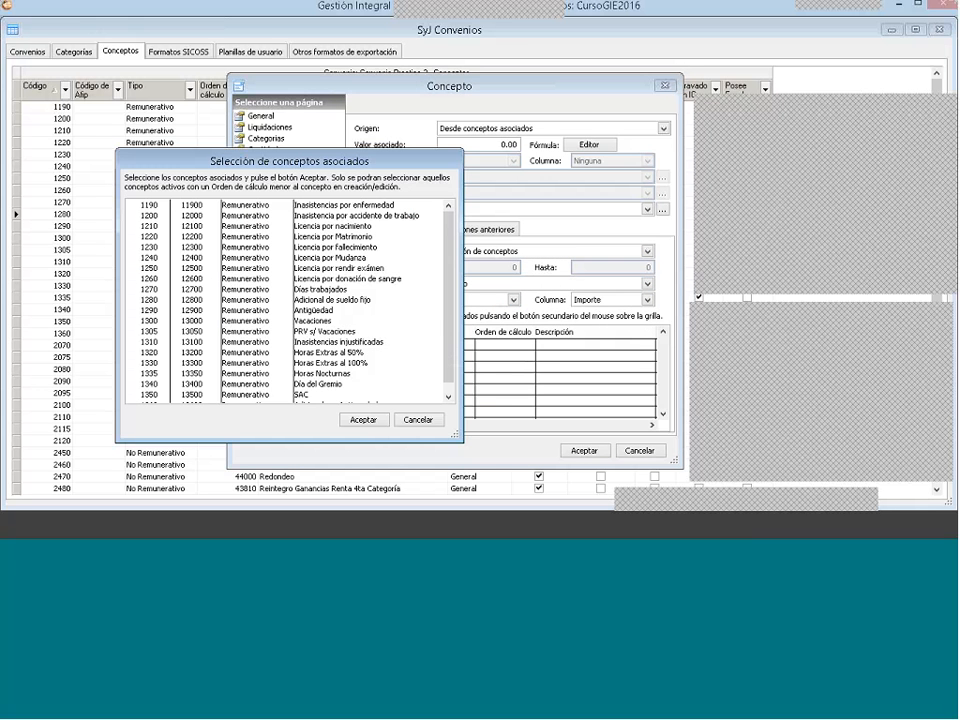
pyautogui.click(422, 289)
pyautogui.click(364, 420)
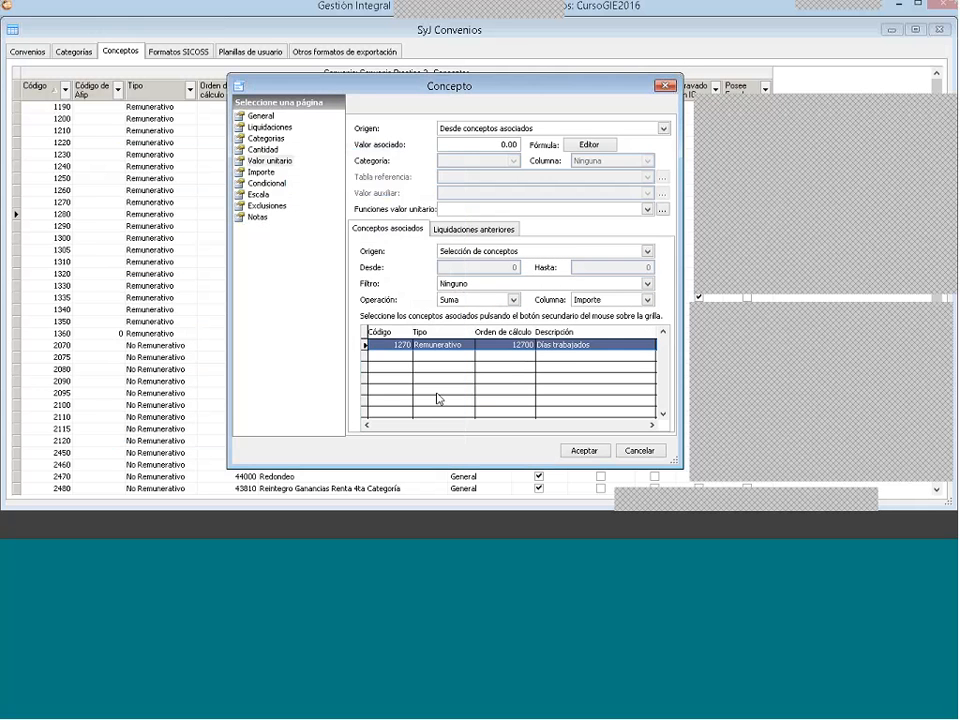
# Step: Set the concept's Importe to origin Operación with the formula Cantidad * Valor Unitario / 100
pyautogui.click(262, 173)
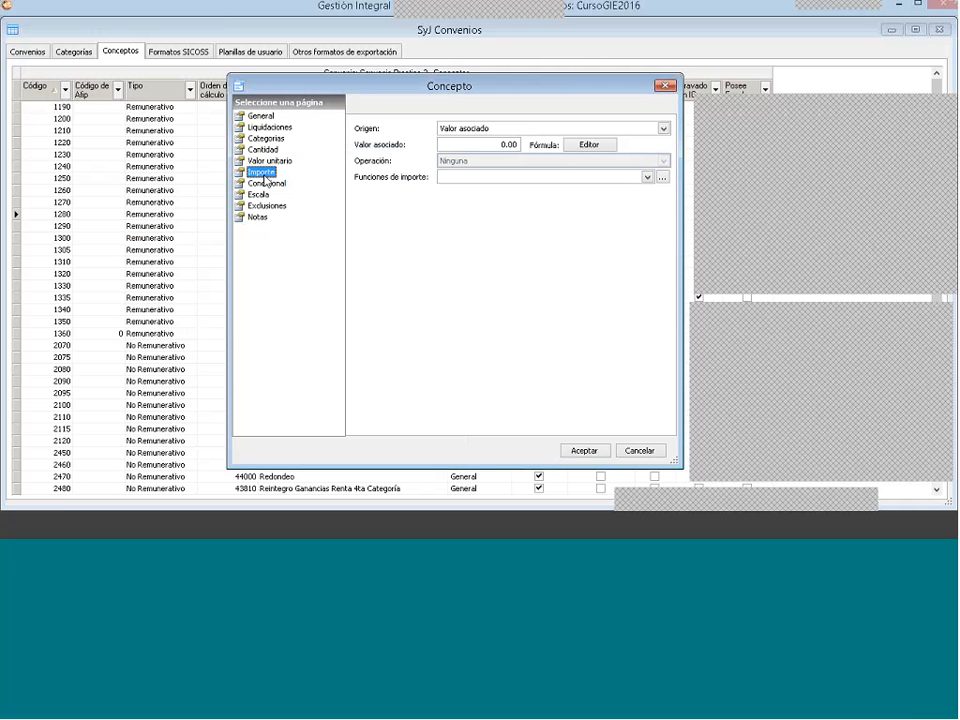
pyautogui.click(461, 129)
pyautogui.click(468, 164)
pyautogui.click(468, 164)
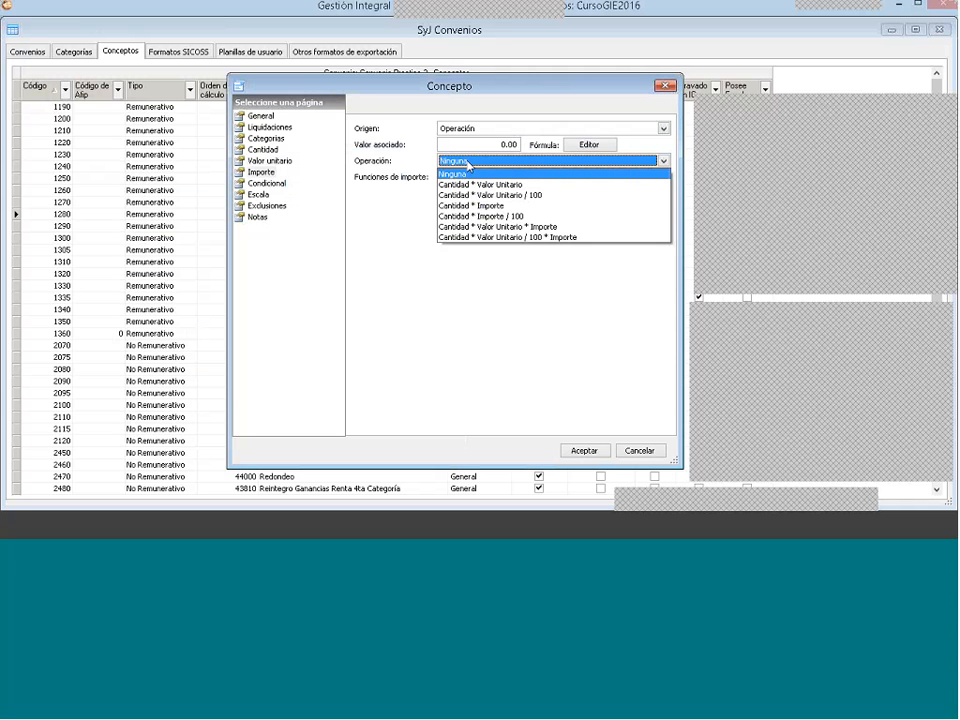
pyautogui.click(480, 196)
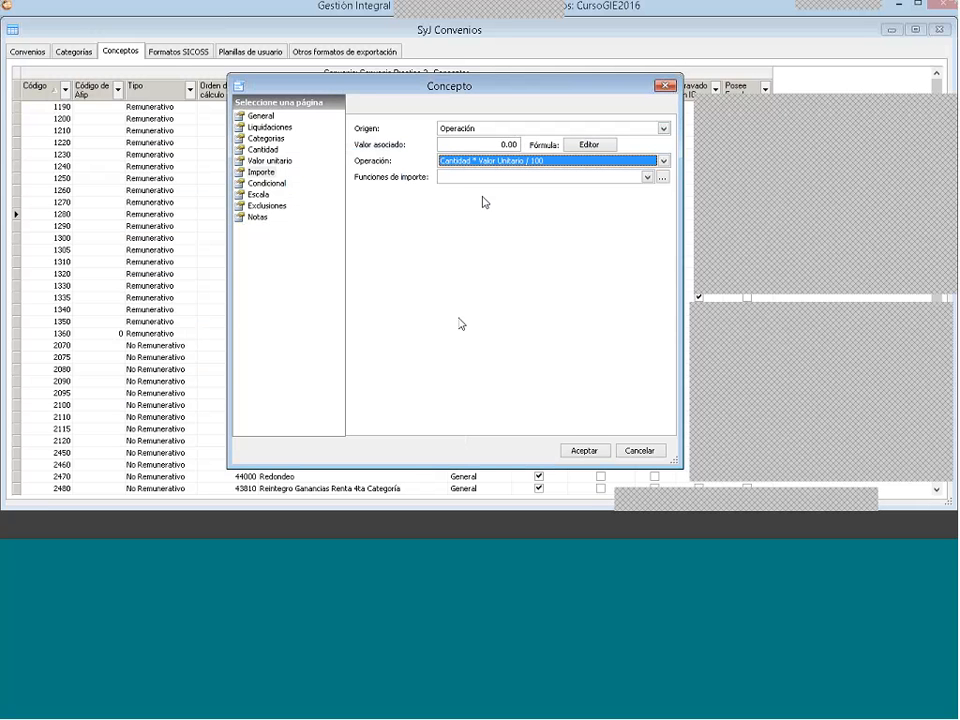
# Step: Consult the Premio por Asistencia rule in Word, and set the condition in SyJ Convenios to Si no, Desde conceptos asociados, Mayor a 2
pyautogui.click(253, 533)
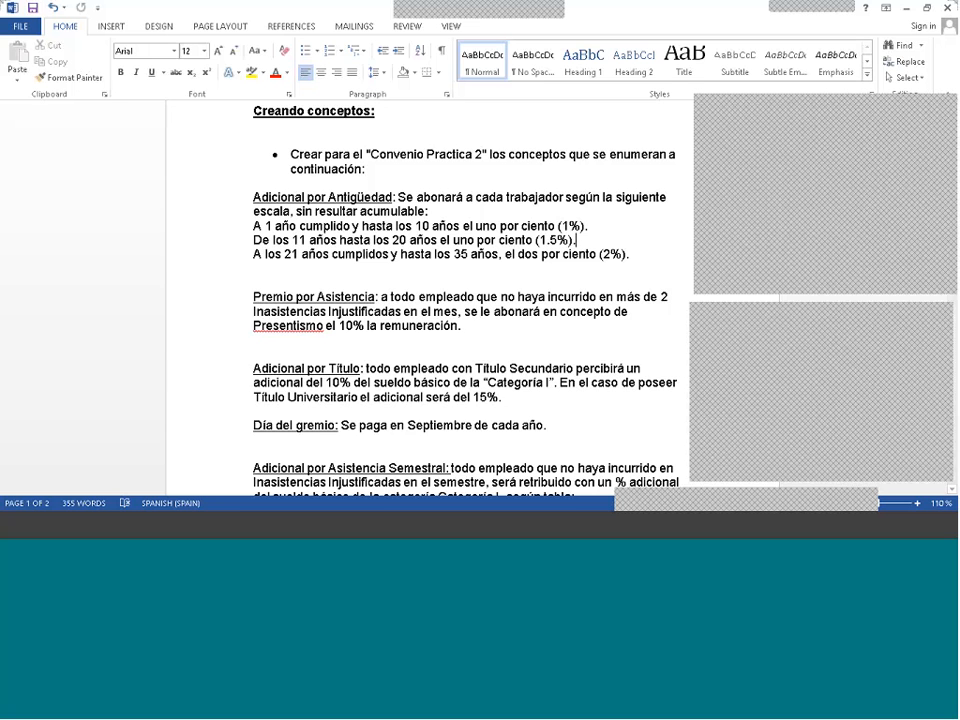
pyautogui.hotkey('alt', 'Tab')
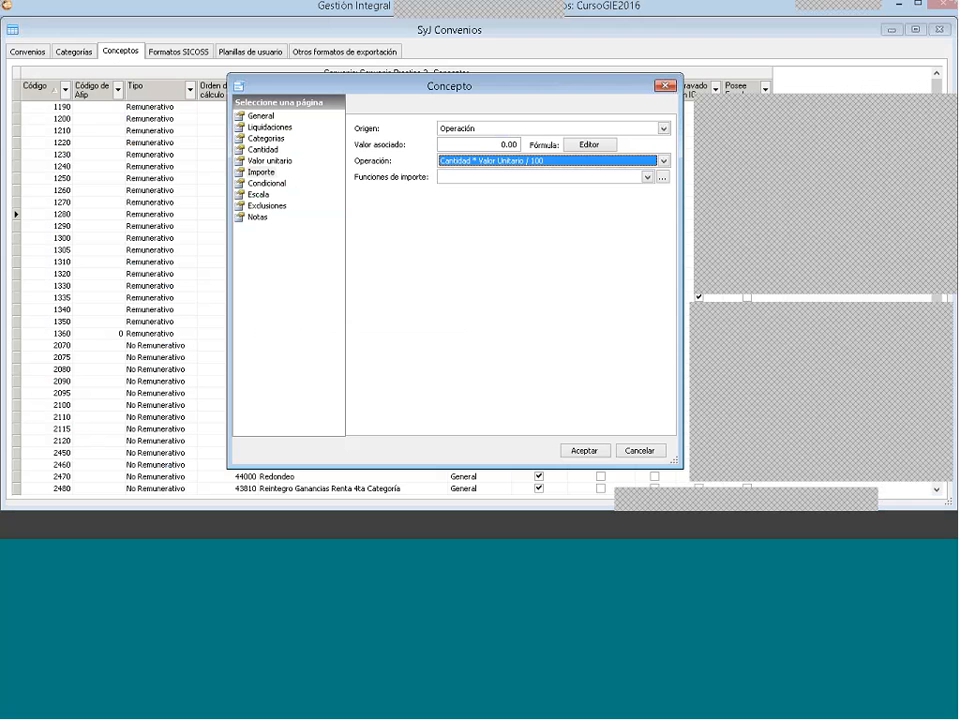
pyautogui.click(278, 186)
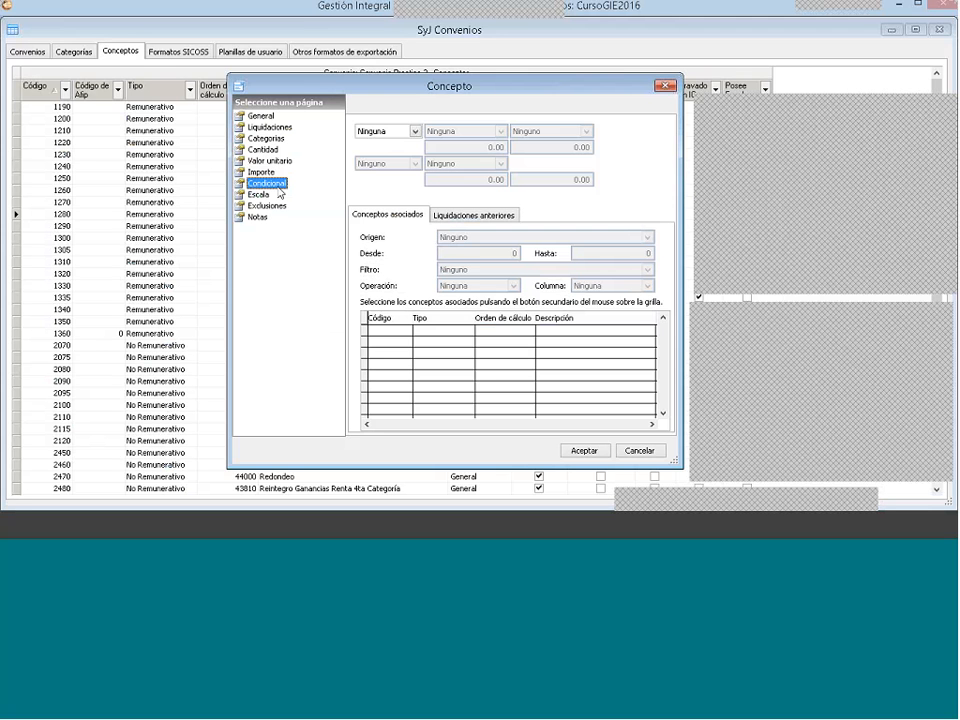
pyautogui.click(389, 133)
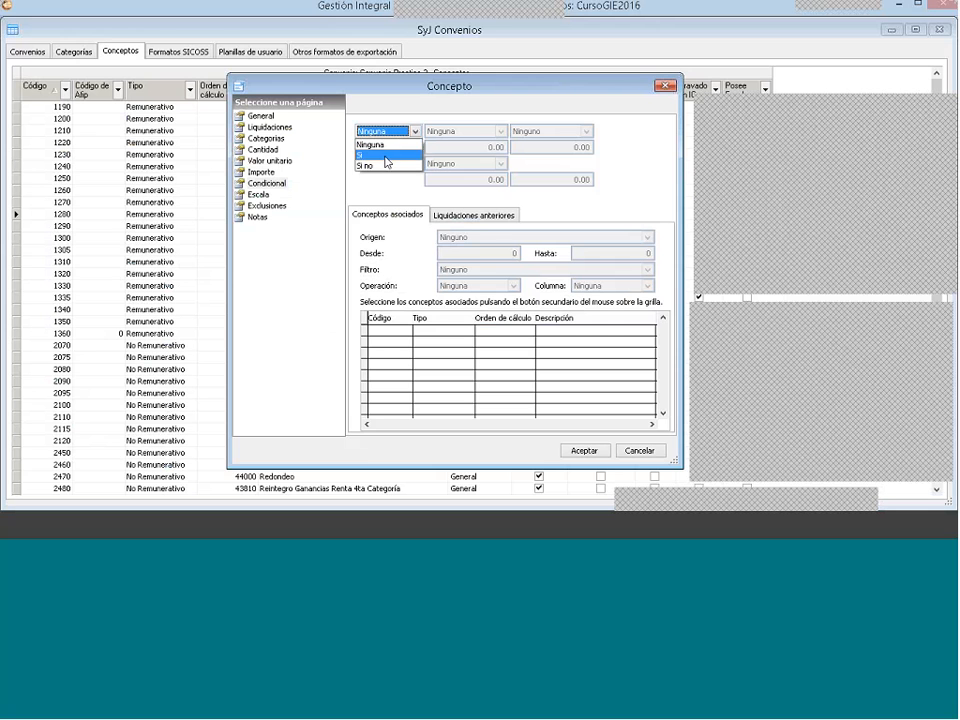
pyautogui.click(385, 165)
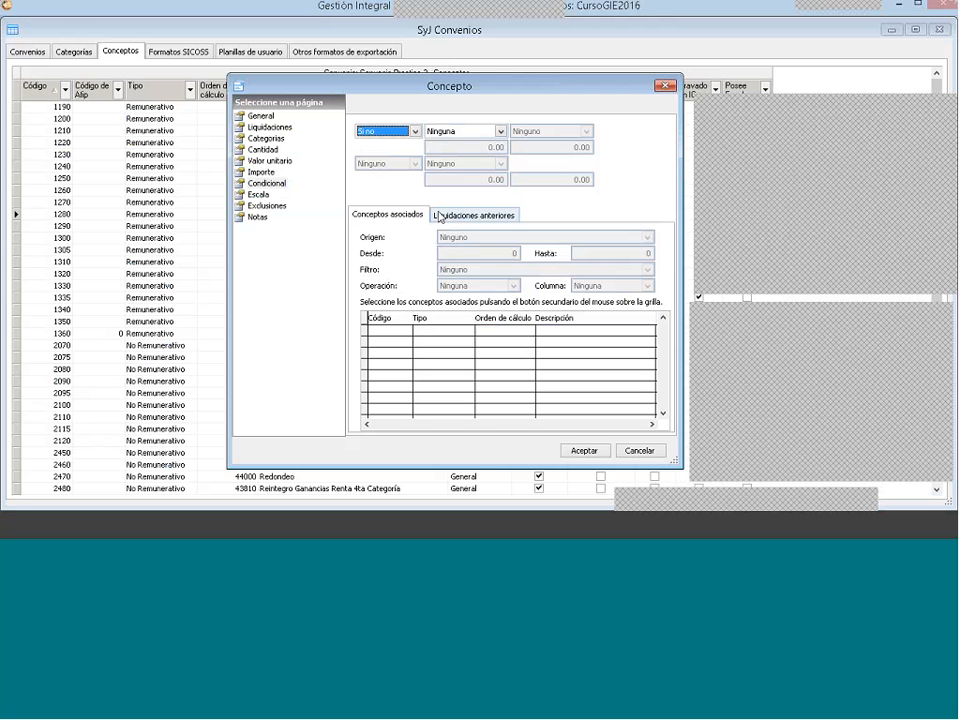
pyautogui.click(472, 132)
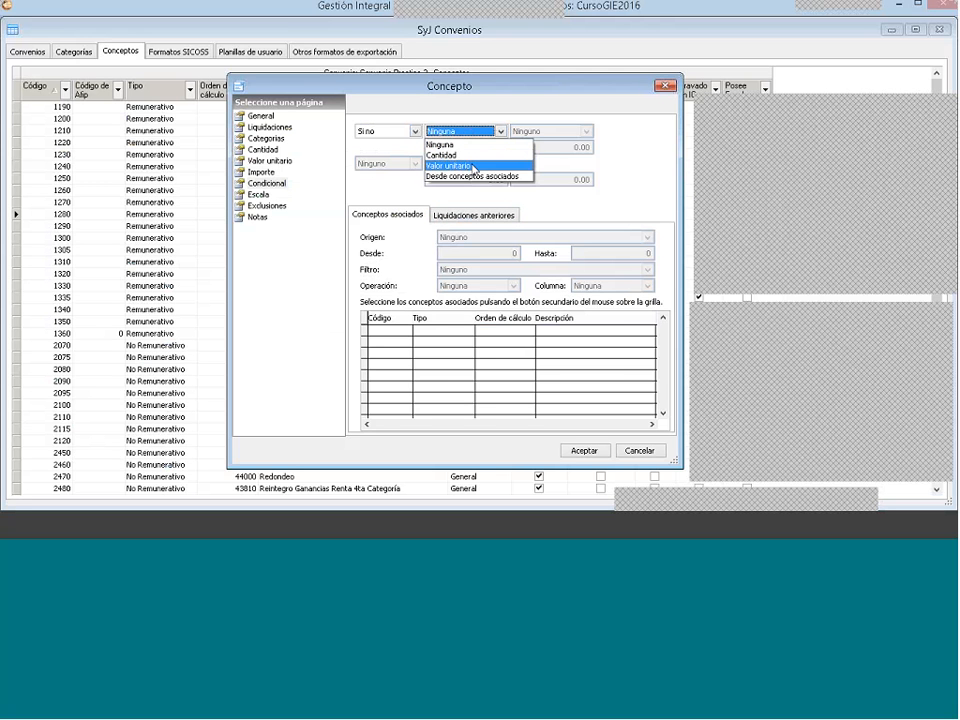
pyautogui.click(476, 176)
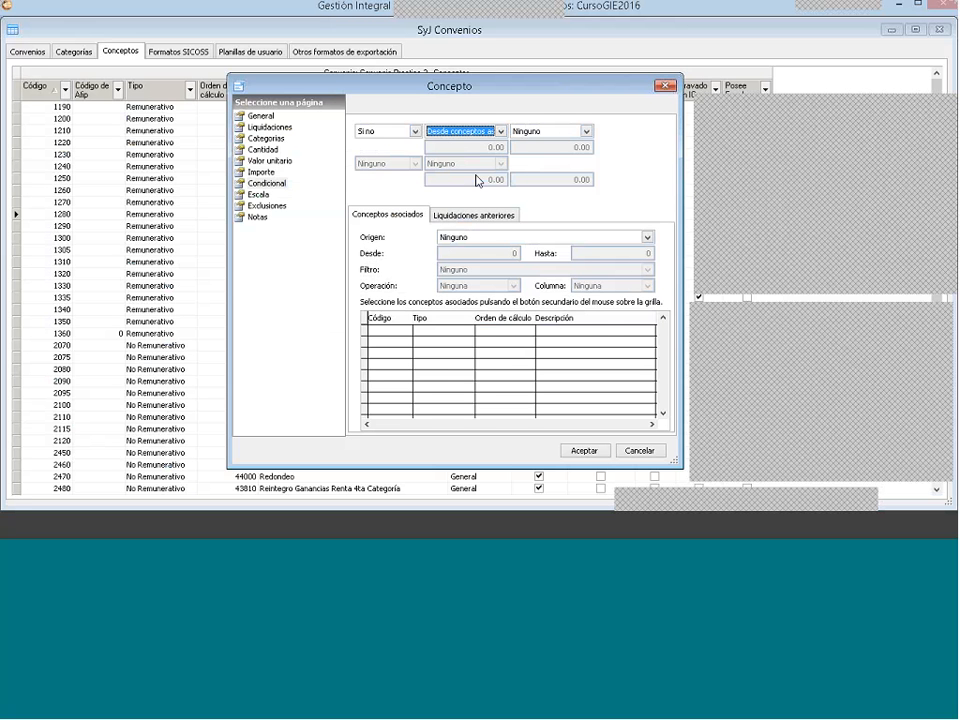
pyautogui.click(586, 132)
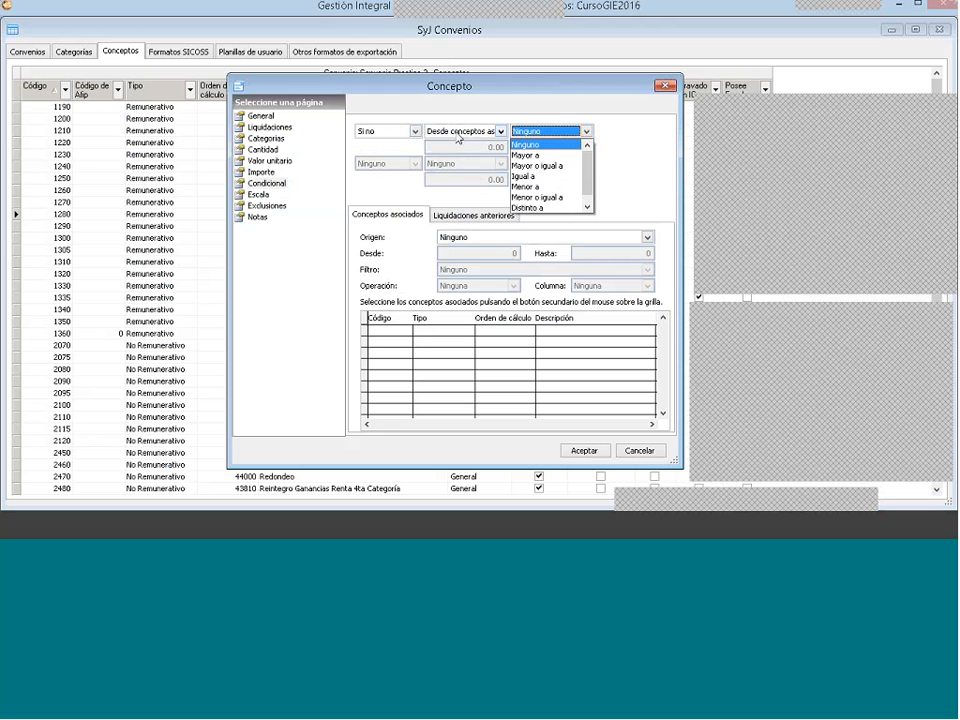
pyautogui.click(531, 155)
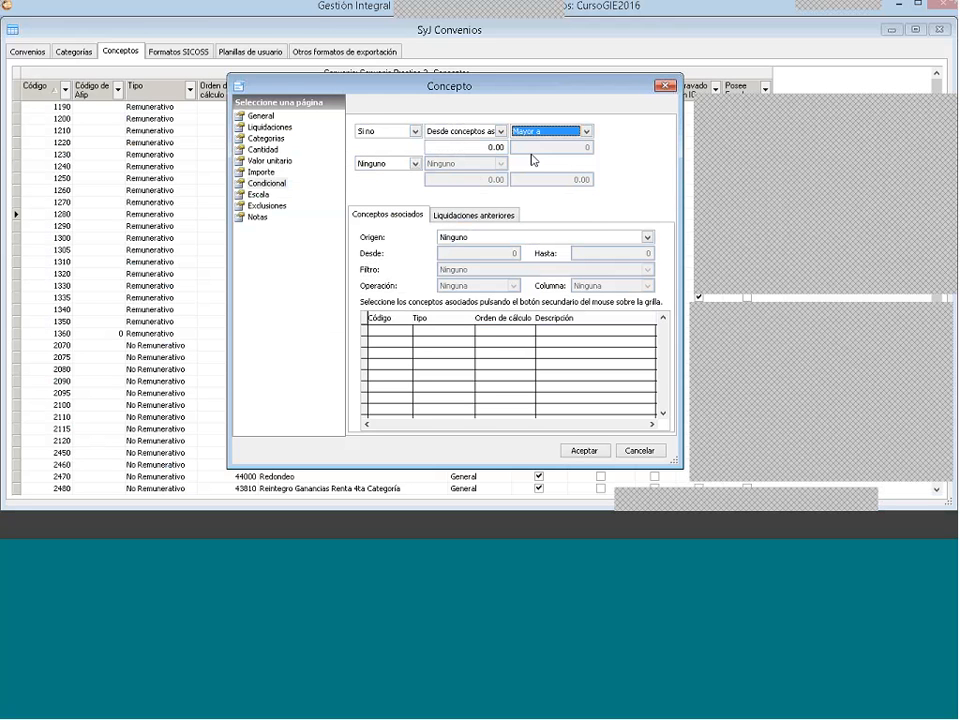
pyautogui.click(497, 147)
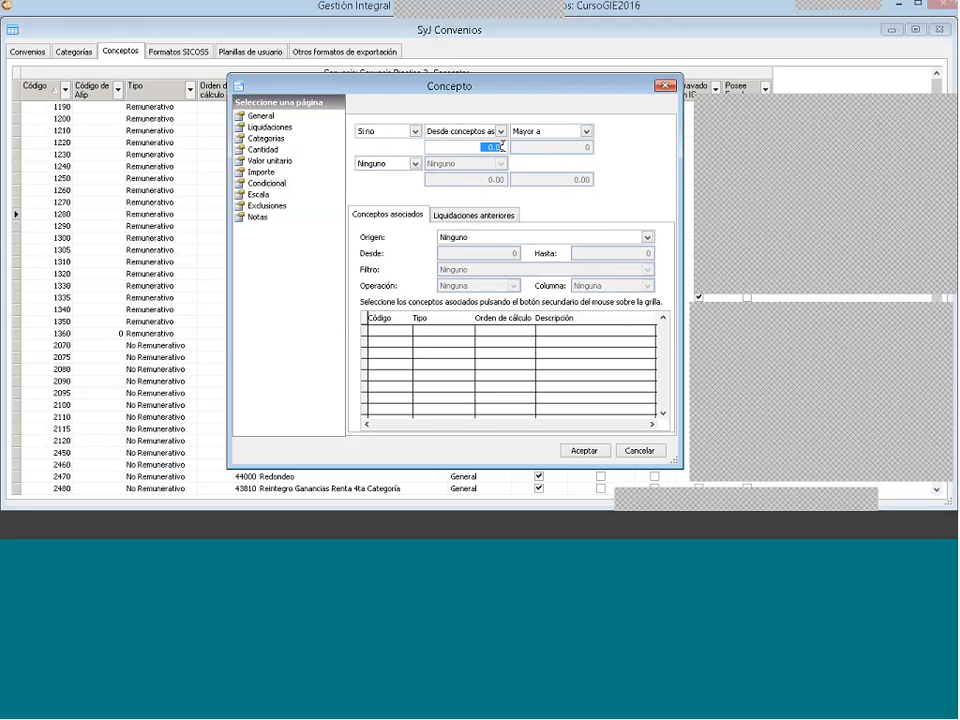
pyautogui.write('2')
pyautogui.press('Tab')
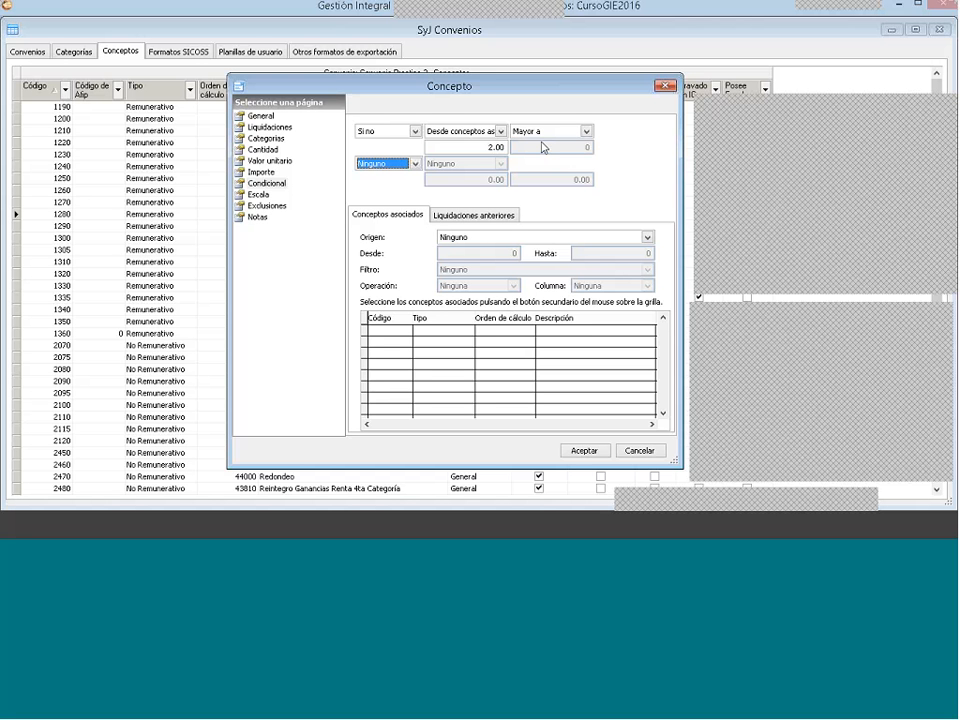
# Step: Set the condition's associated concepts to Selección de conceptos with operation Suma on column Importe
pyautogui.click(501, 244)
pyautogui.click(500, 283)
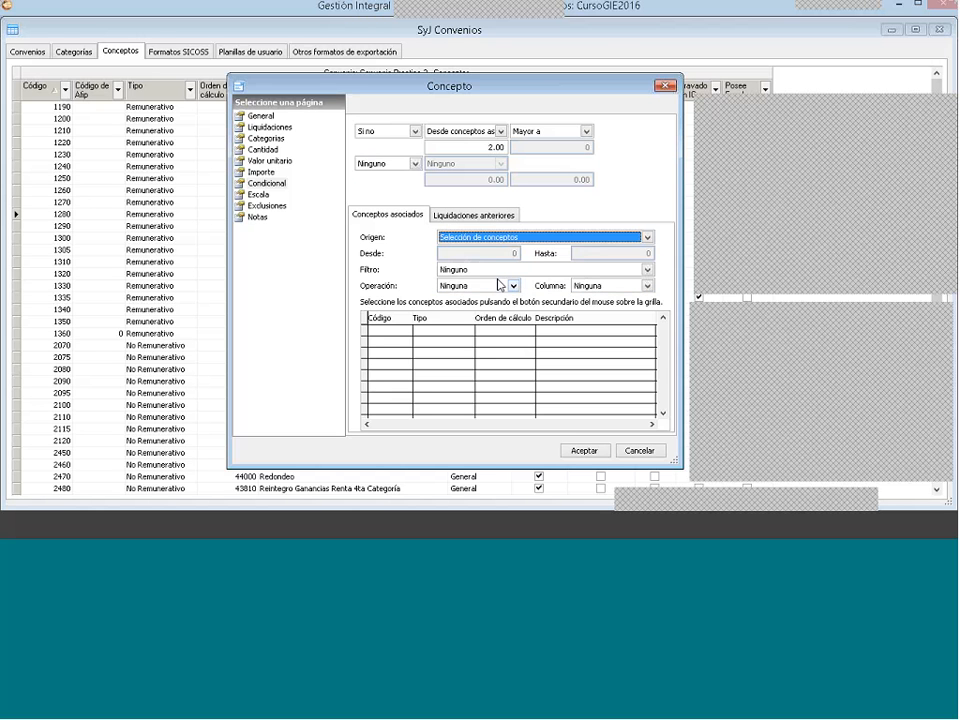
pyautogui.click(499, 285)
pyautogui.click(484, 309)
pyautogui.click(610, 285)
pyautogui.click(585, 327)
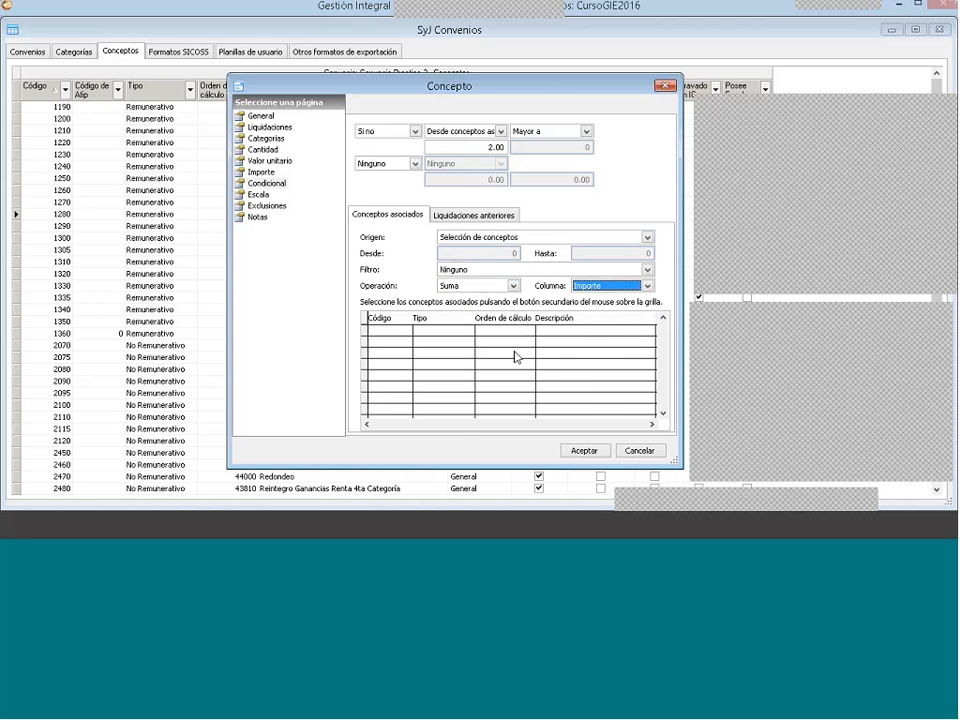
# Step: Add Inasistencias injustificadas as the condition's associated concept
pyautogui.rightClick(514, 350)
pyautogui.click(523, 361)
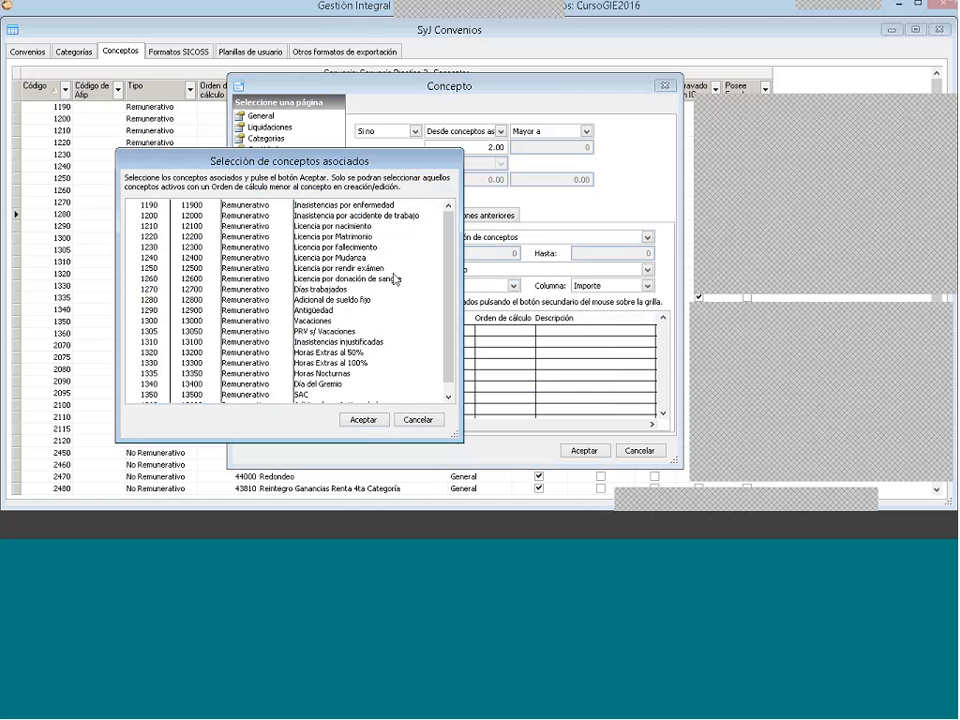
pyautogui.click(381, 343)
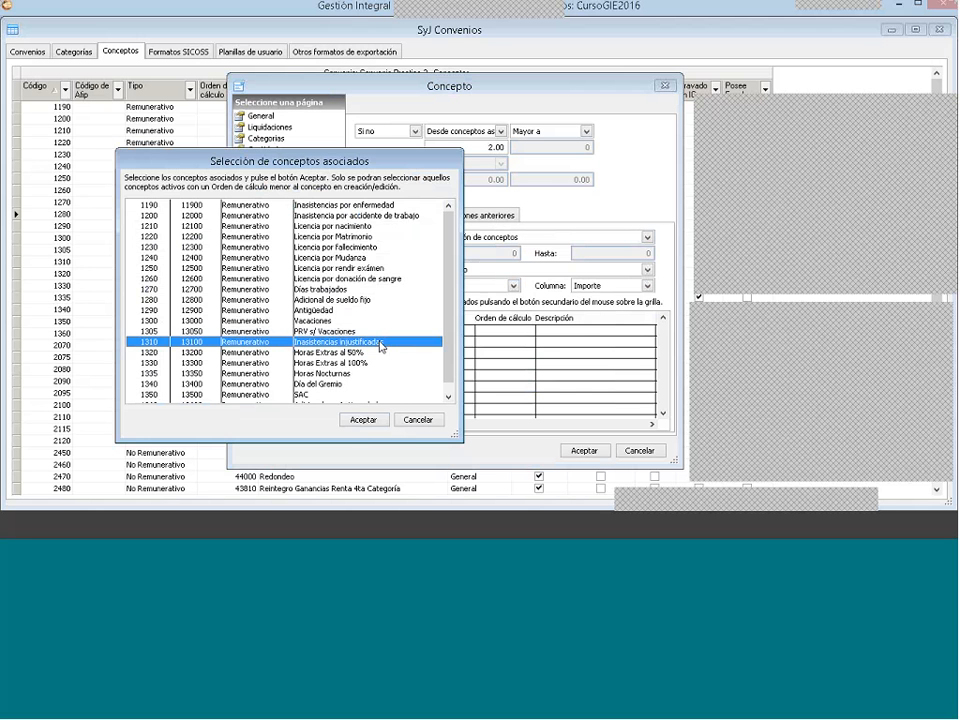
pyautogui.click(363, 420)
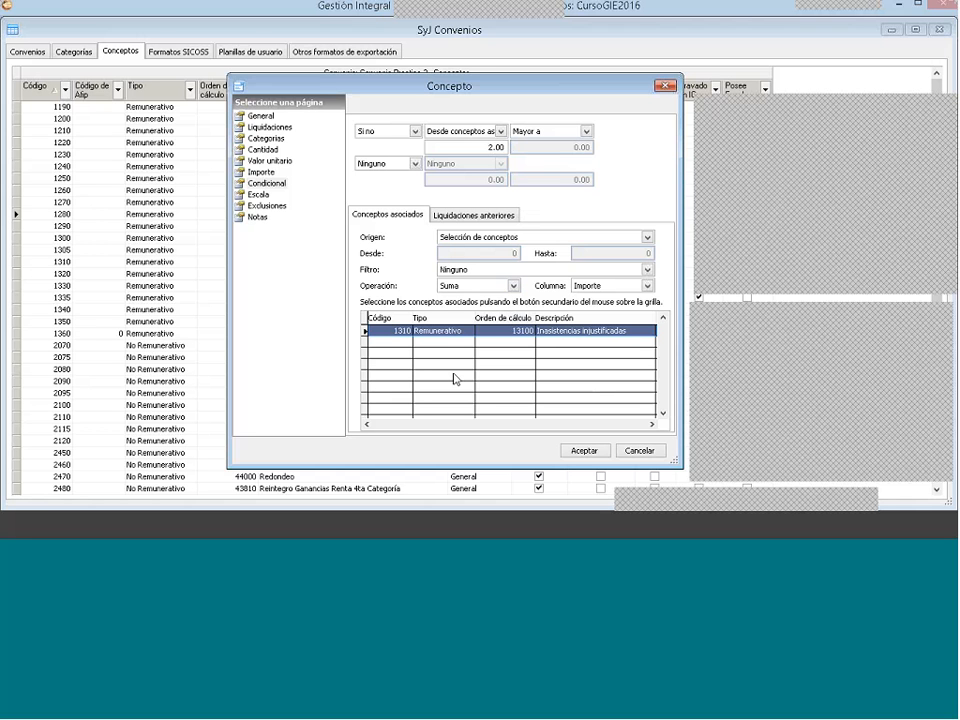
# Step: Save the Premio por asistencia concept and read the Adicional por Título rule in the Word document
pyautogui.click(584, 451)
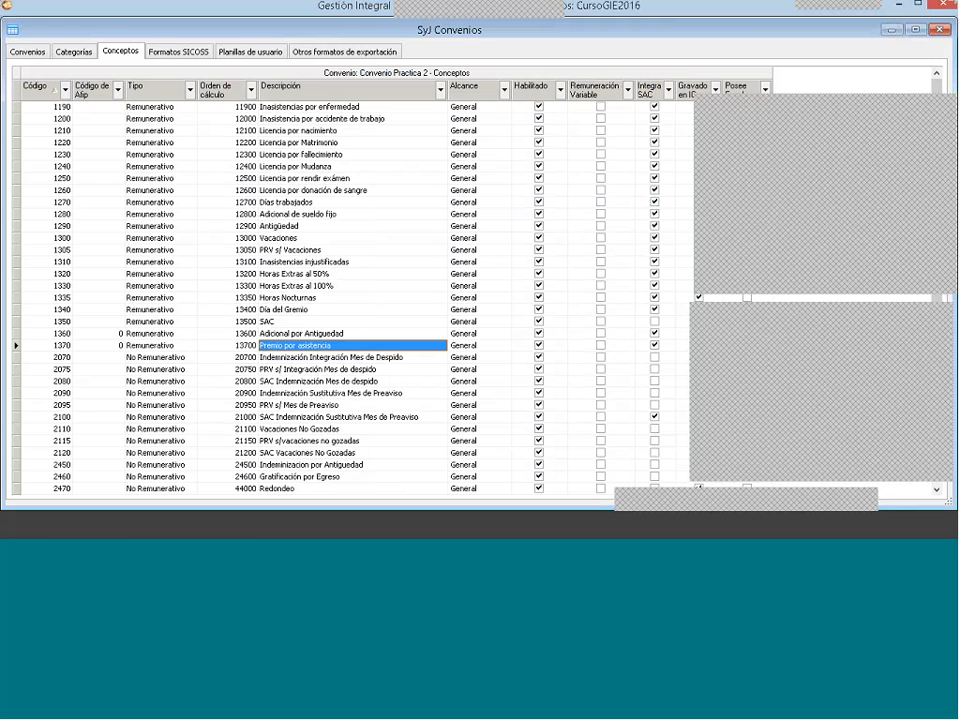
pyautogui.click(241, 527)
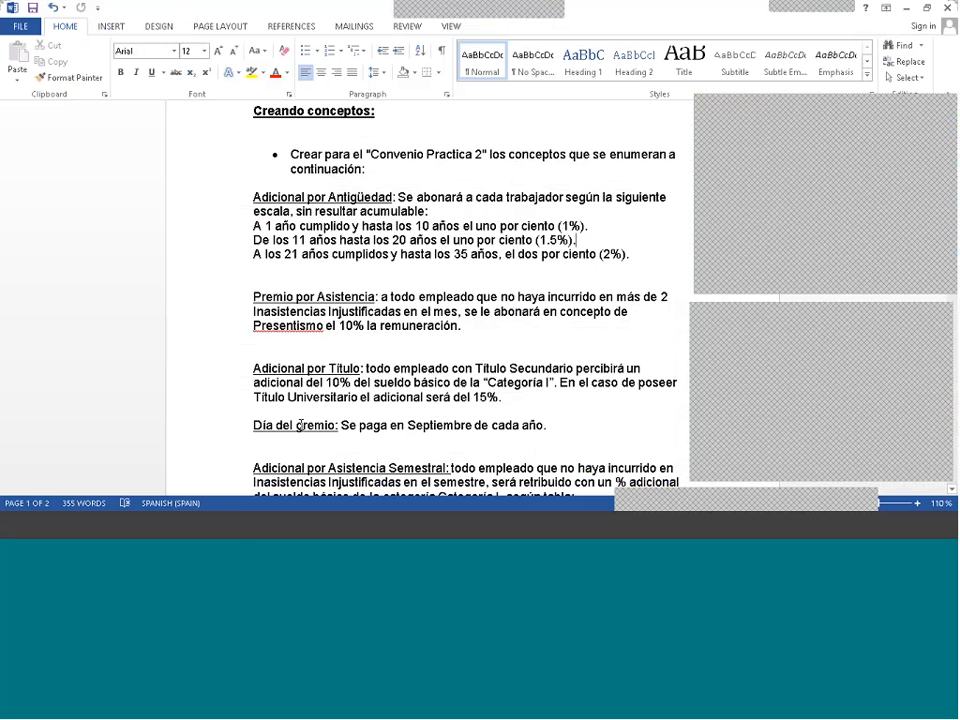
pyautogui.scroll(-2, 305, 321)
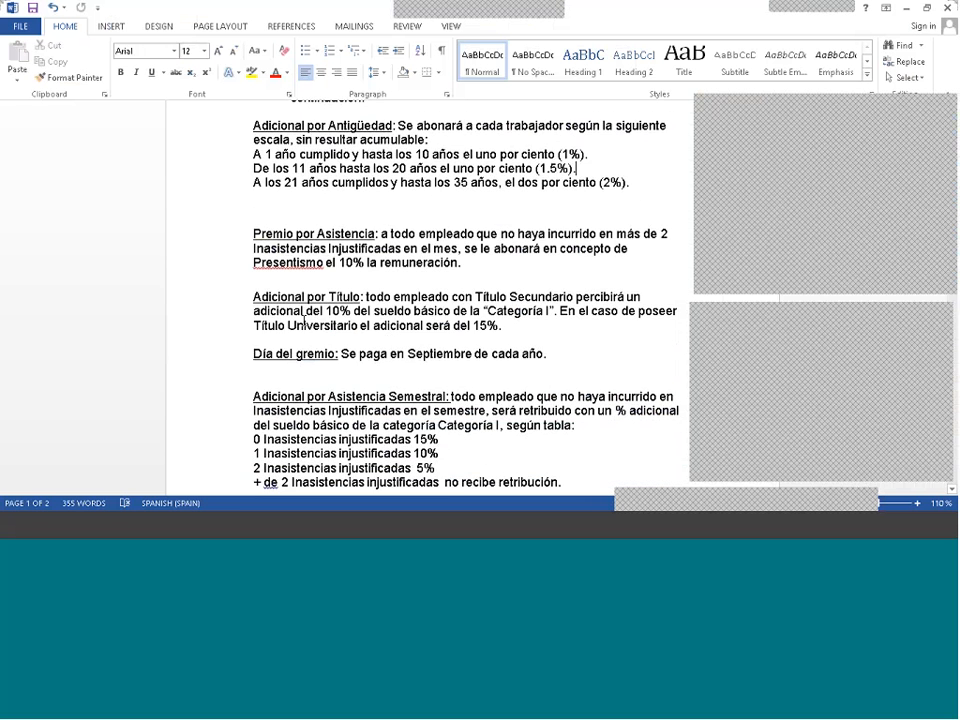
pyautogui.scroll(-1, 318, 310)
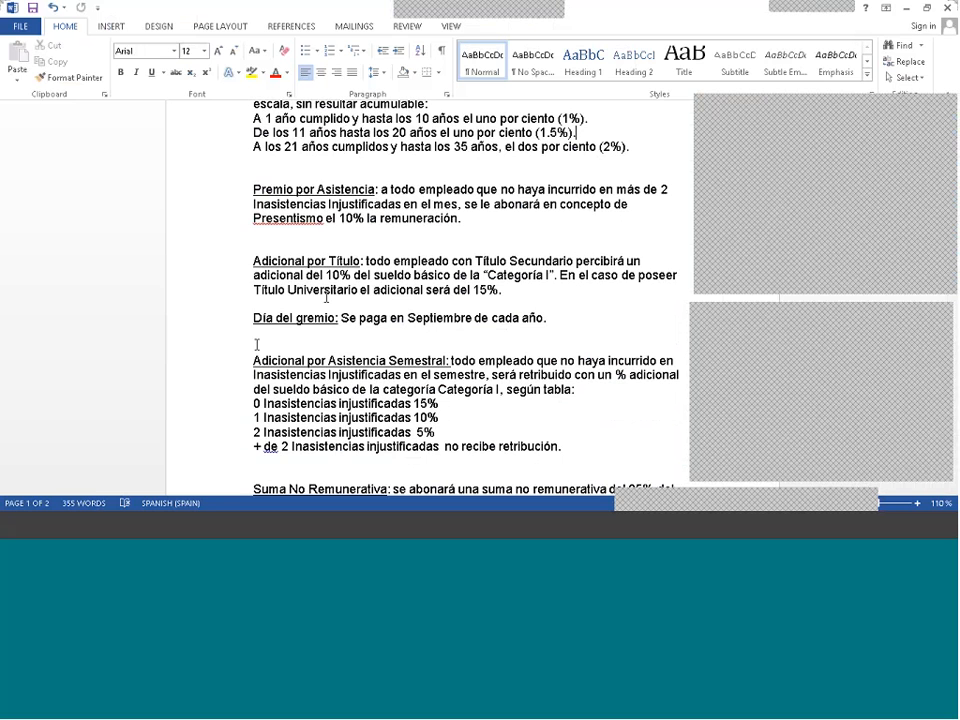
# Step: In SyJ Convenios, create a new Remunerativo concept described as "Adicional por titulo" with Alcance set to Por empleado
pyautogui.click(172, 525)
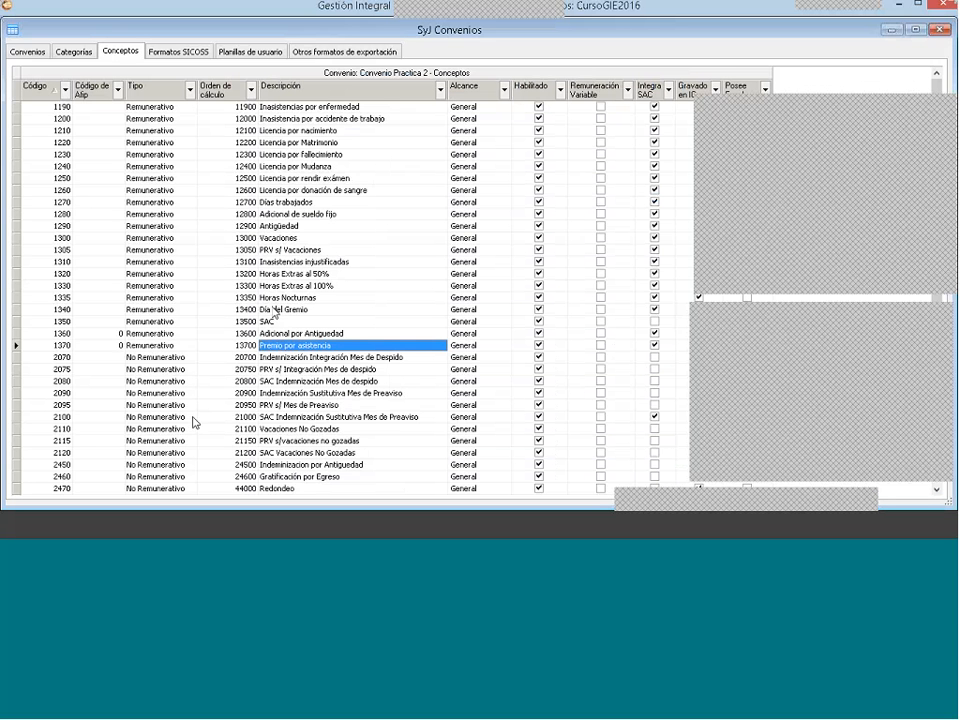
pyautogui.rightClick(320, 202)
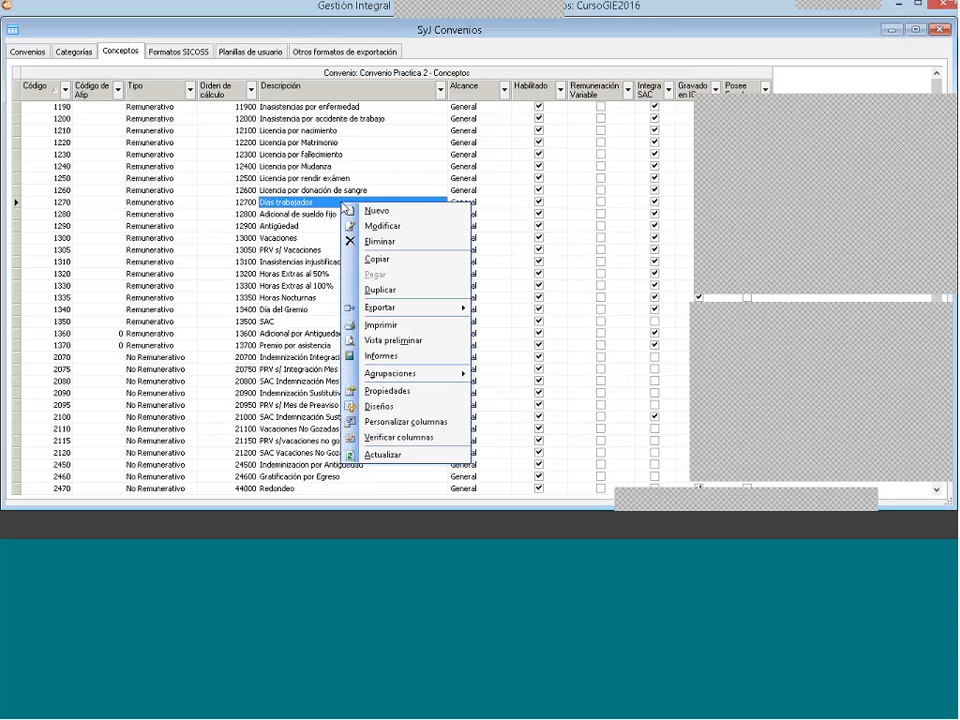
pyautogui.press('Escape')
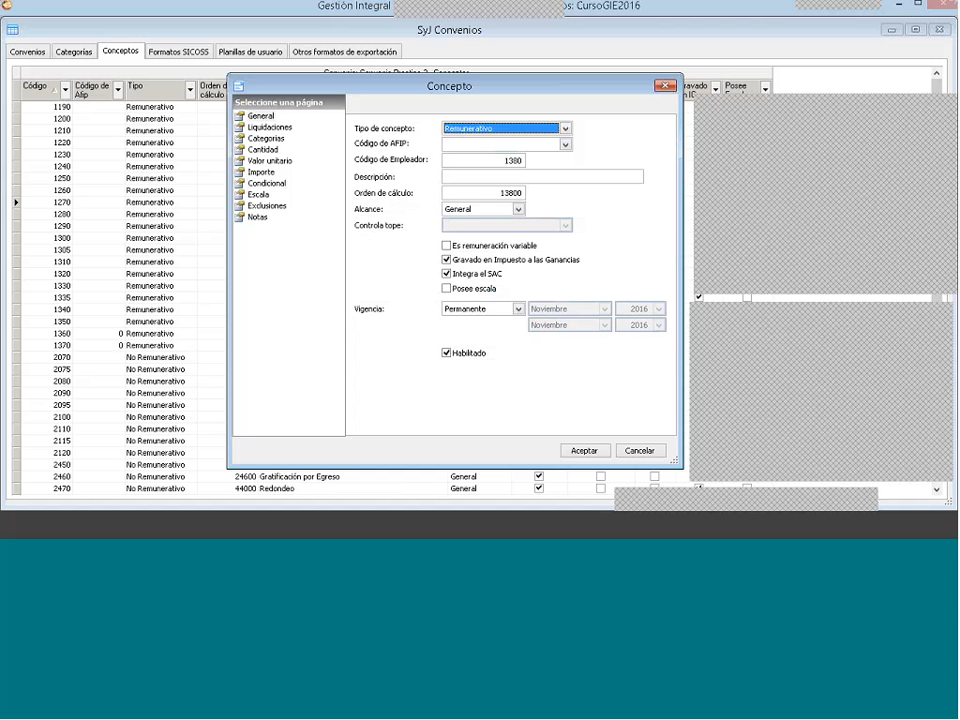
pyautogui.click(450, 176)
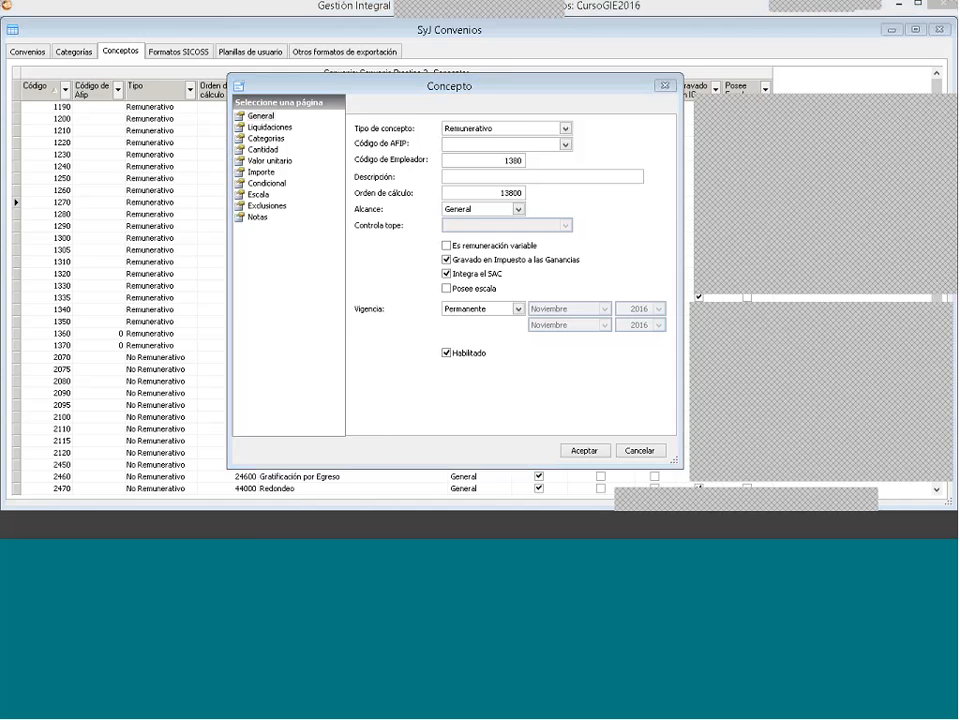
pyautogui.click(246, 526)
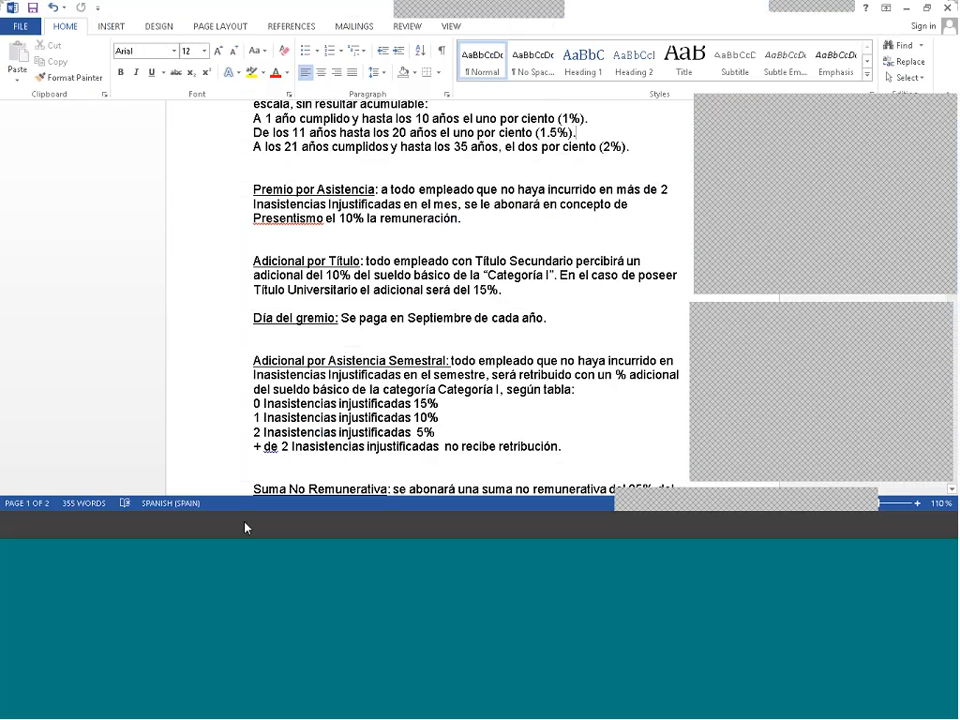
pyautogui.click(246, 526)
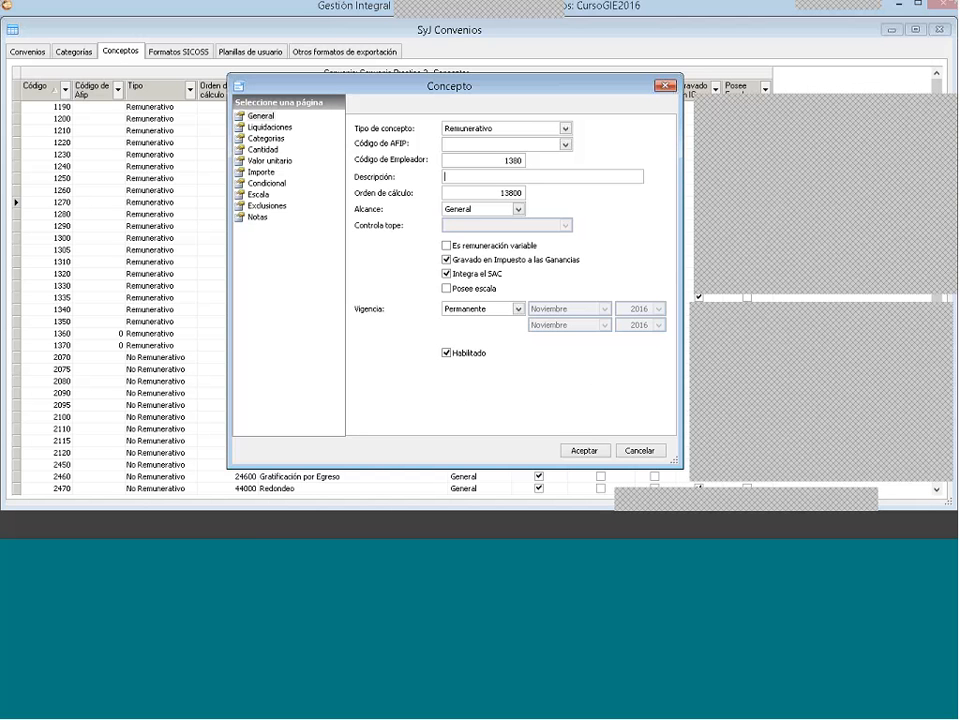
pyautogui.write('Adicional por titulo')
pyautogui.click(465, 214)
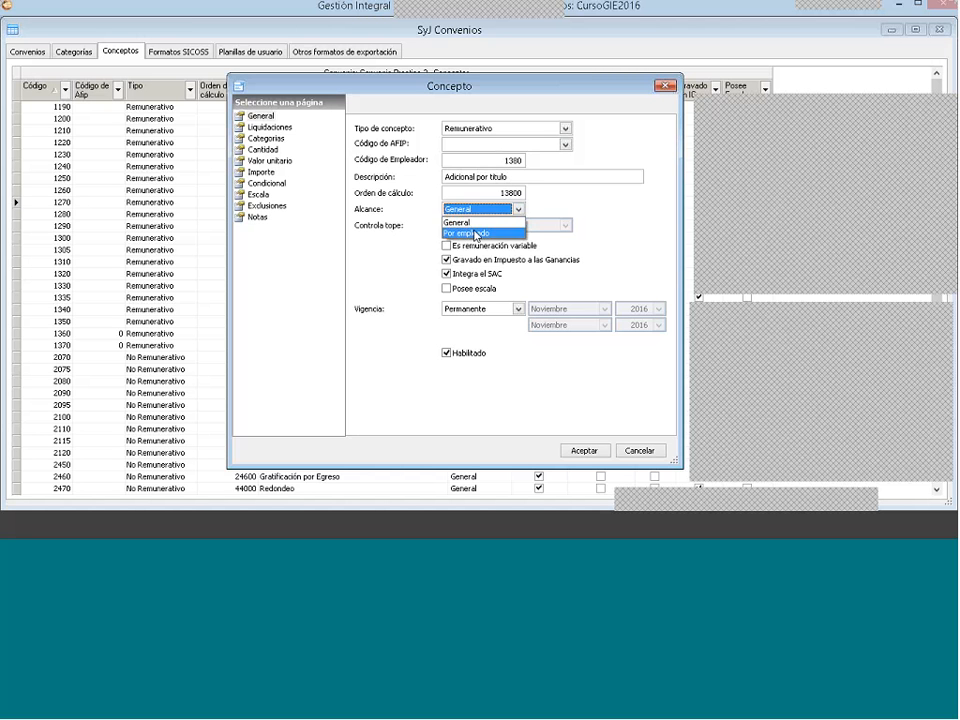
pyautogui.click(466, 233)
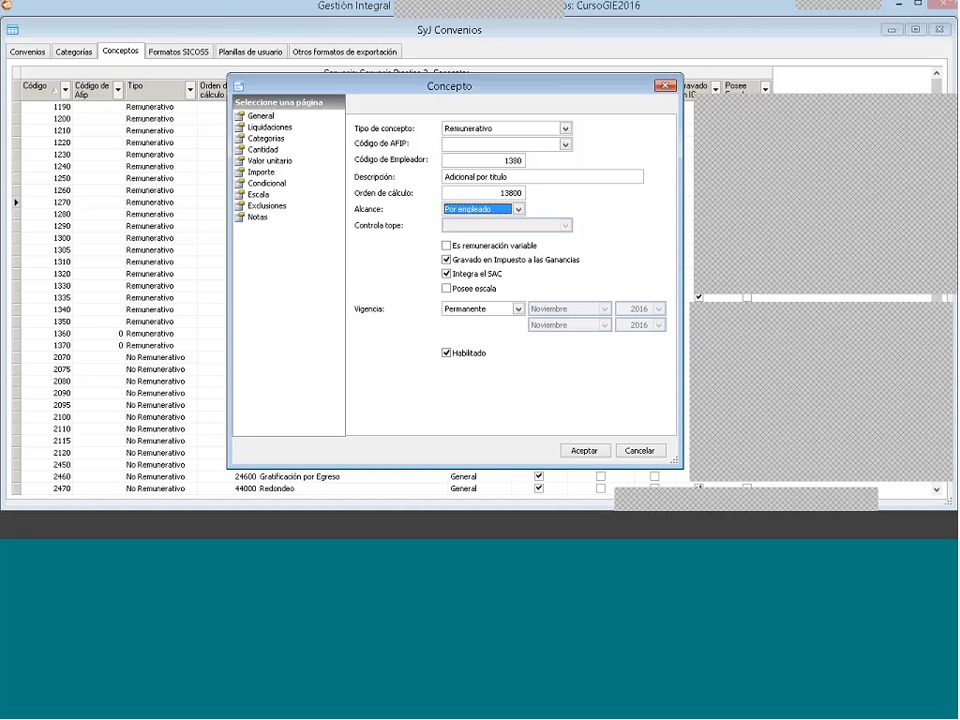
# Step: Include the concept in the Haberes normales, Final and Final por renuncia liquidations
pyautogui.click(272, 127)
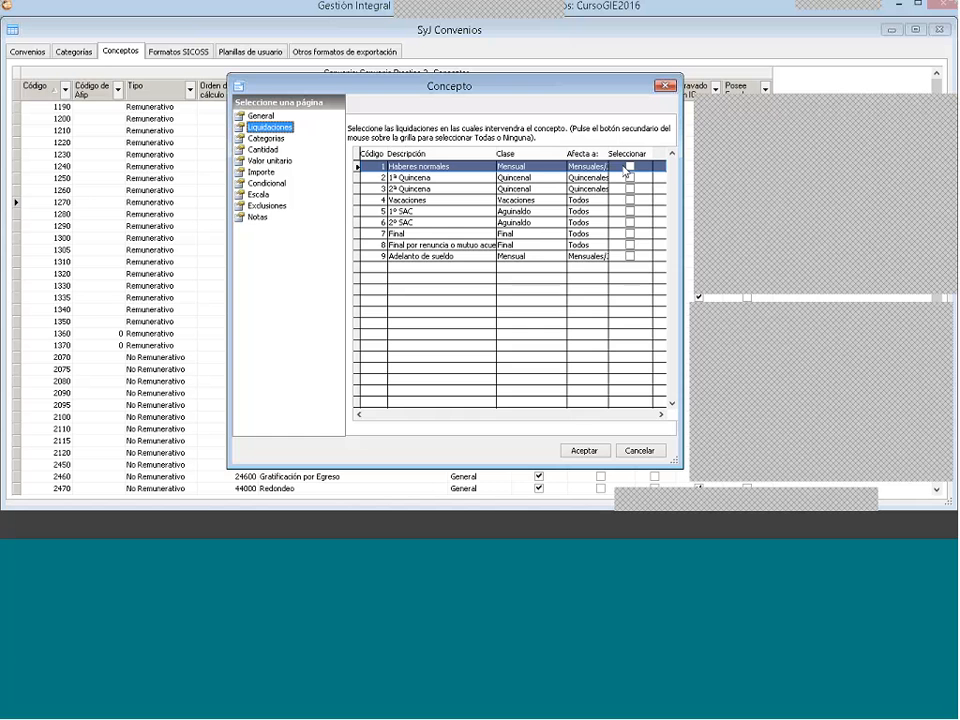
pyautogui.click(630, 233)
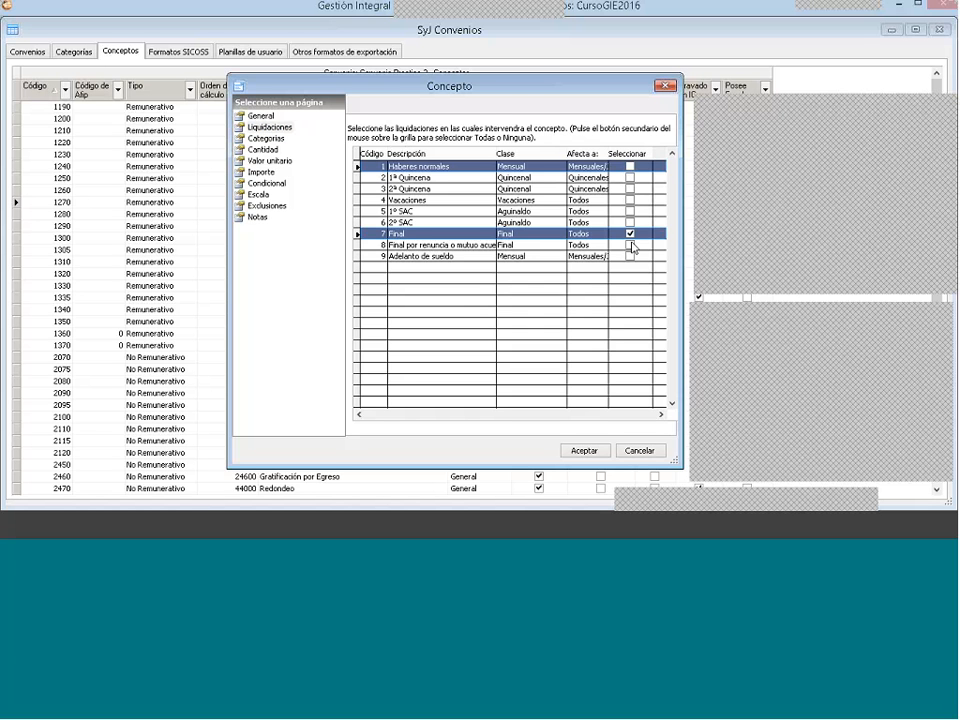
pyautogui.click(631, 246)
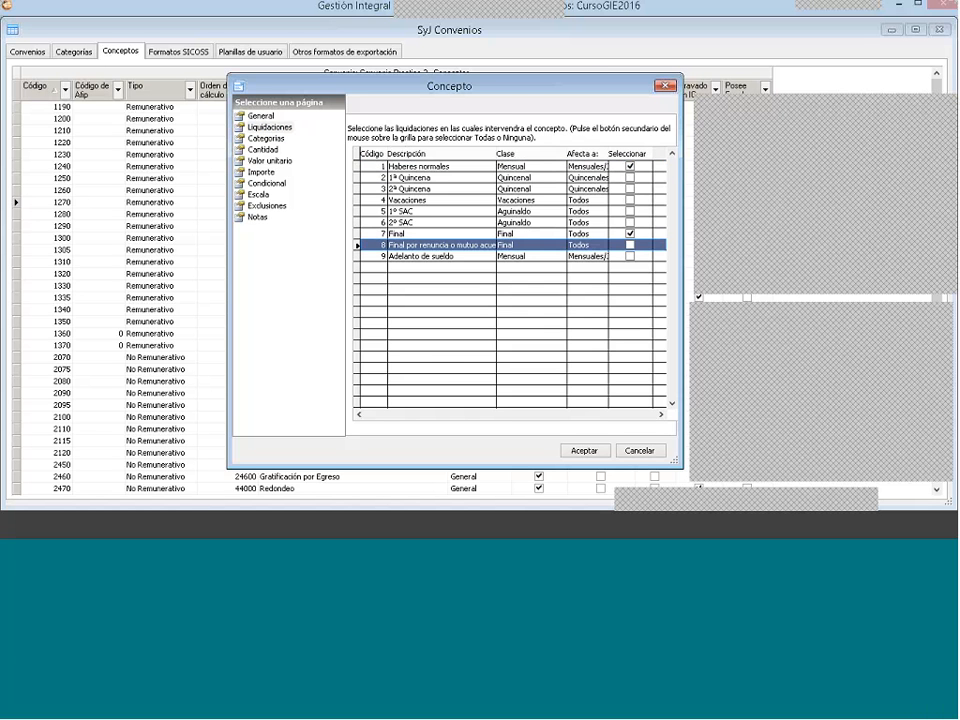
# Step: Check the Adicional por Título rule in Word, and set the concept's Valor unitario in SyJ Convenios to Categoría asociada, Categoria 1, column Básico
pyautogui.click(274, 142)
pyautogui.click(273, 150)
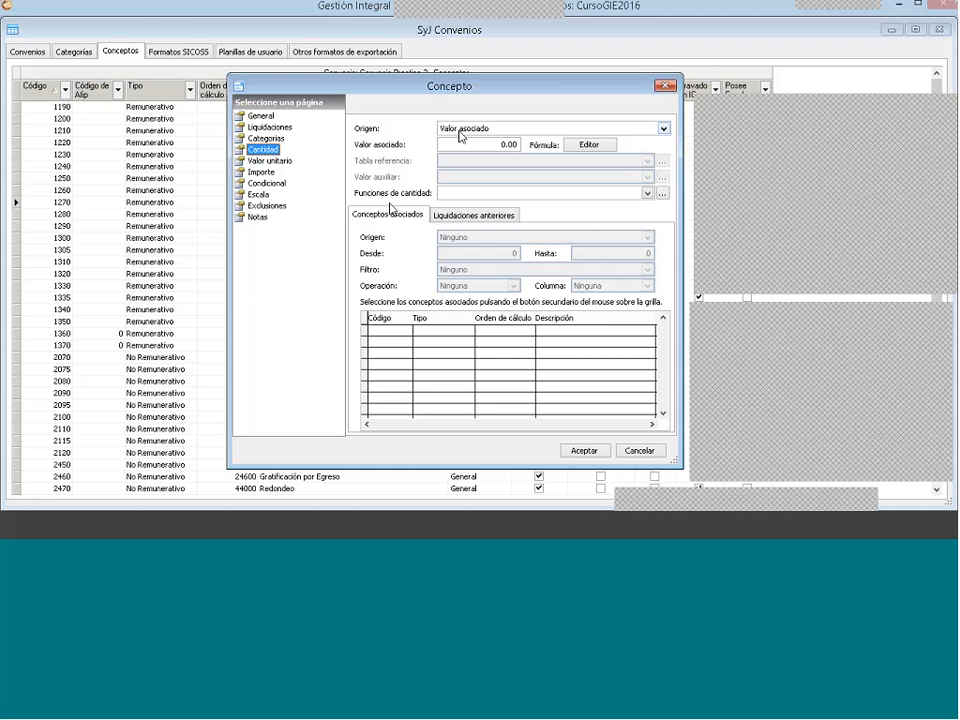
pyautogui.click(272, 160)
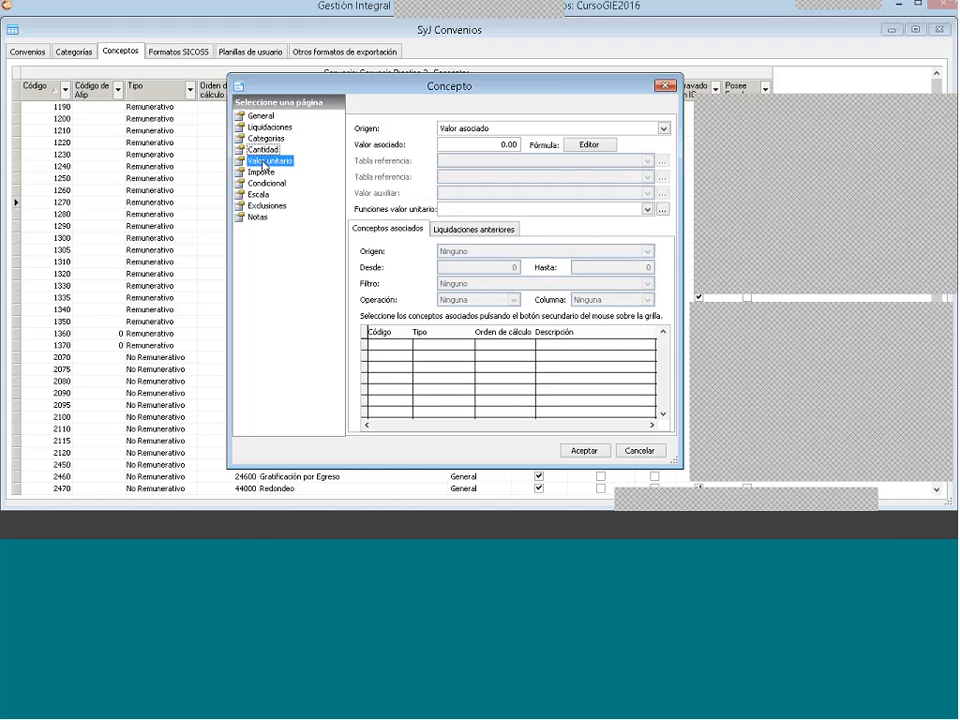
pyautogui.click(239, 534)
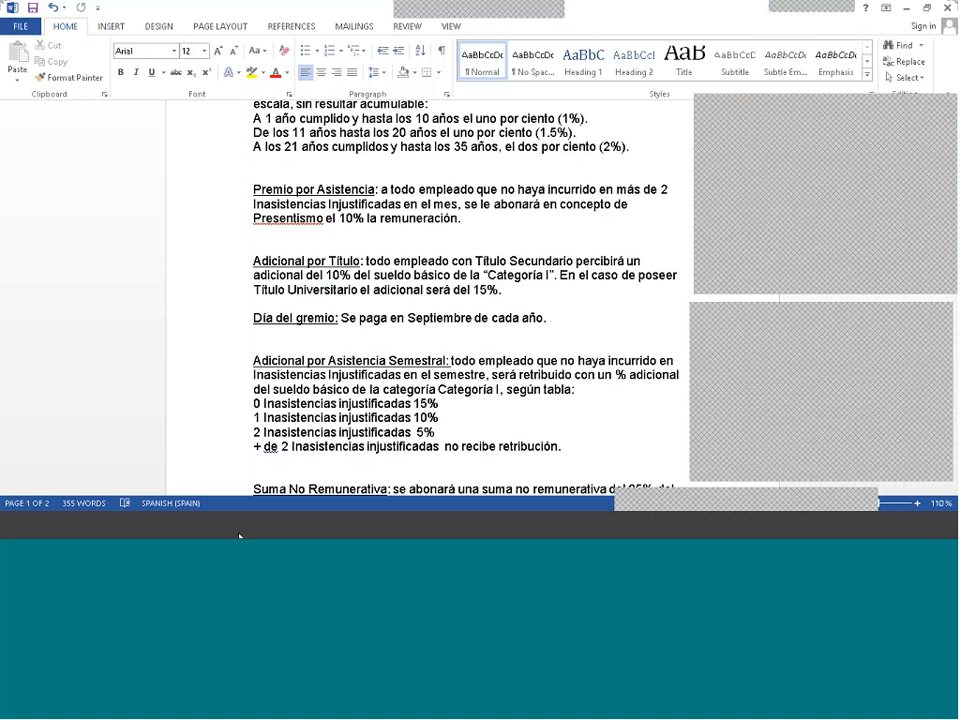
pyautogui.click(239, 537)
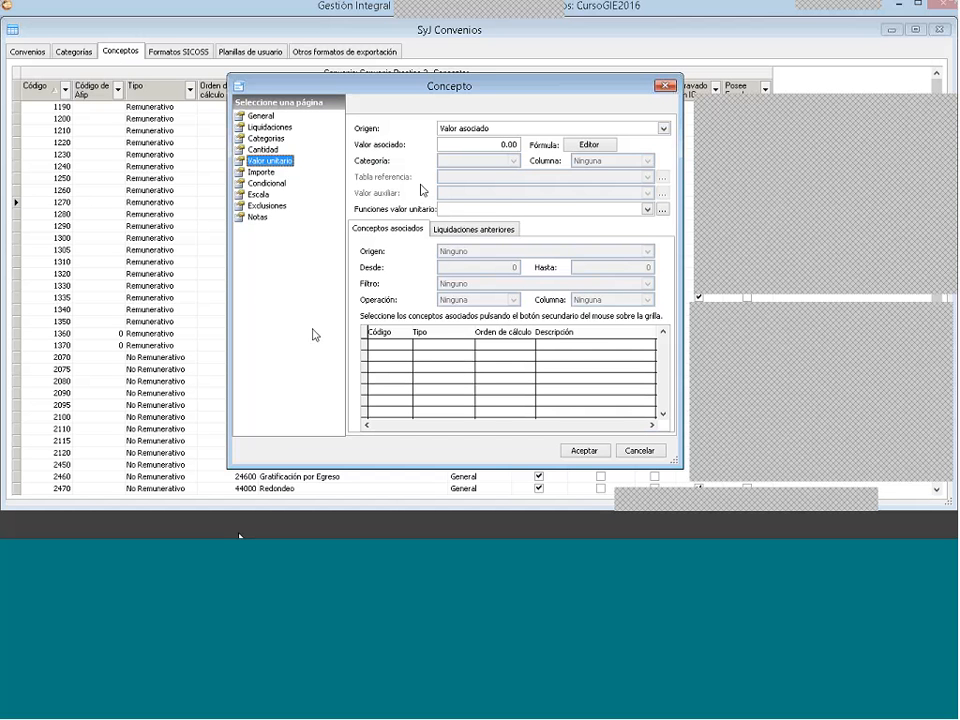
pyautogui.click(488, 128)
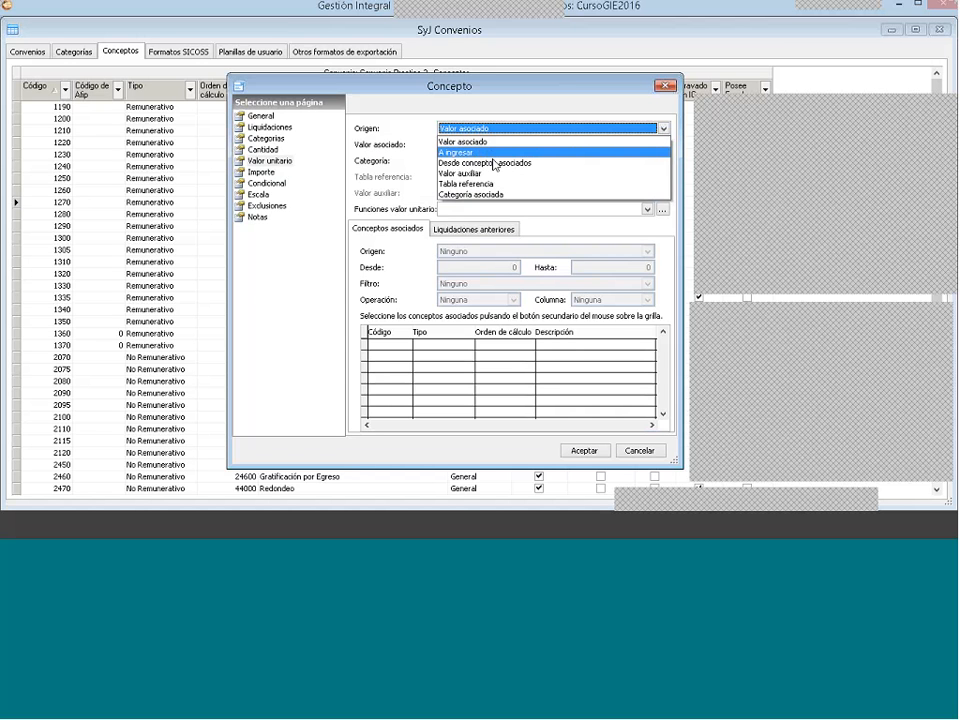
pyautogui.click(495, 194)
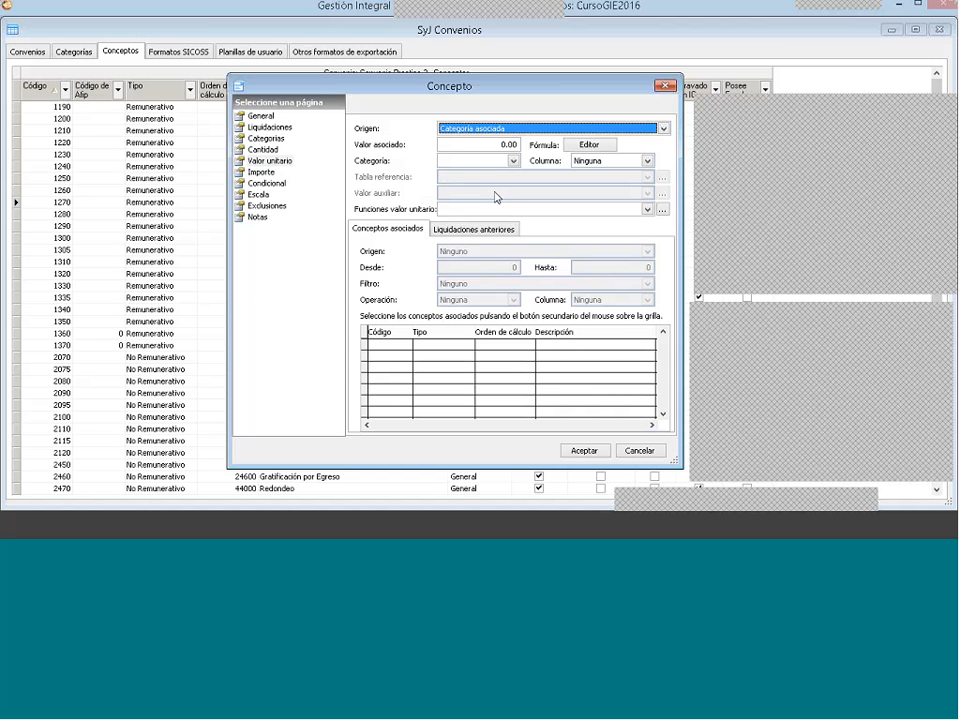
pyautogui.click(480, 161)
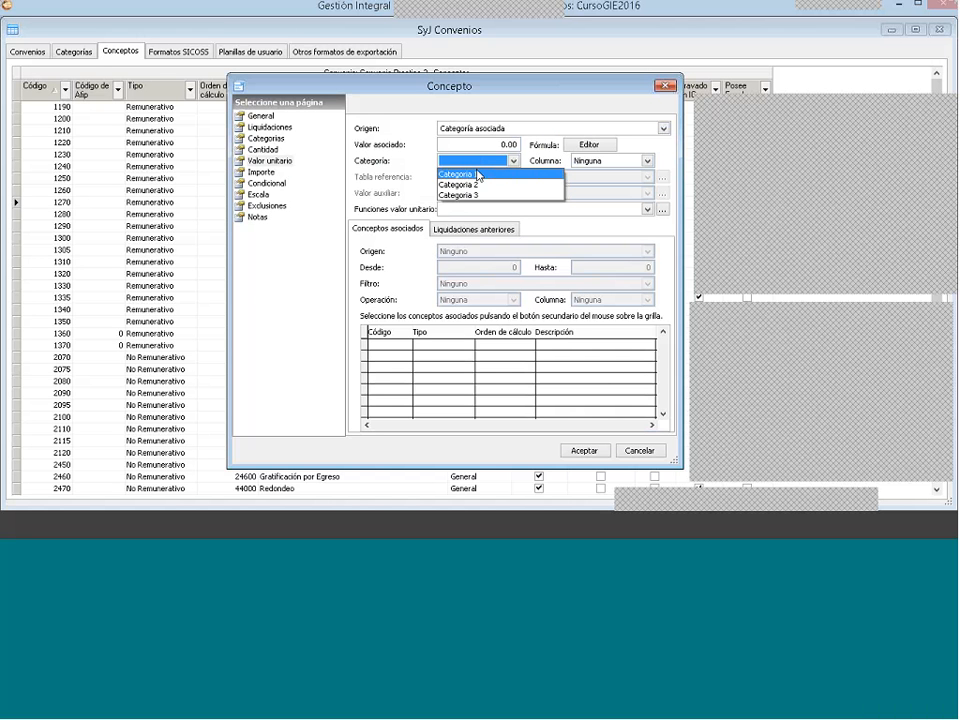
pyautogui.click(481, 175)
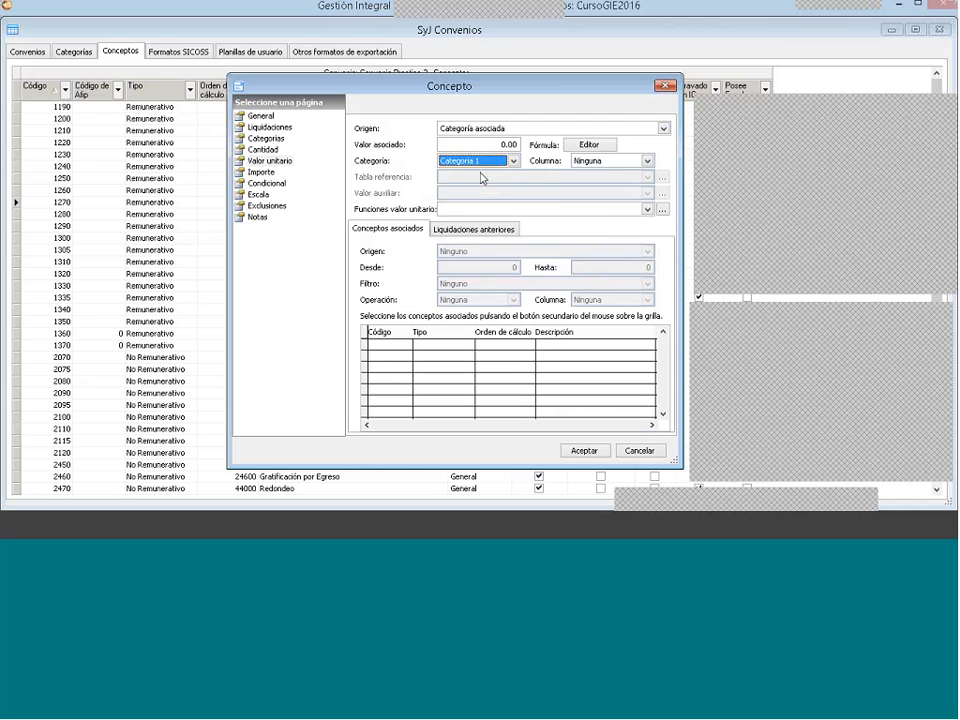
pyautogui.click(590, 161)
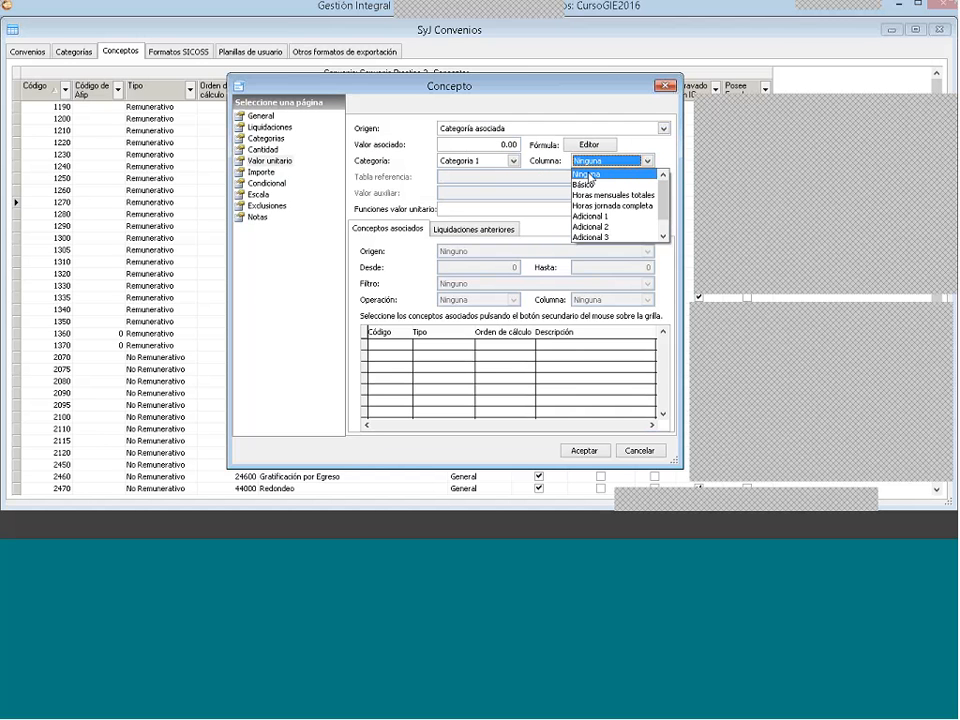
pyautogui.click(589, 185)
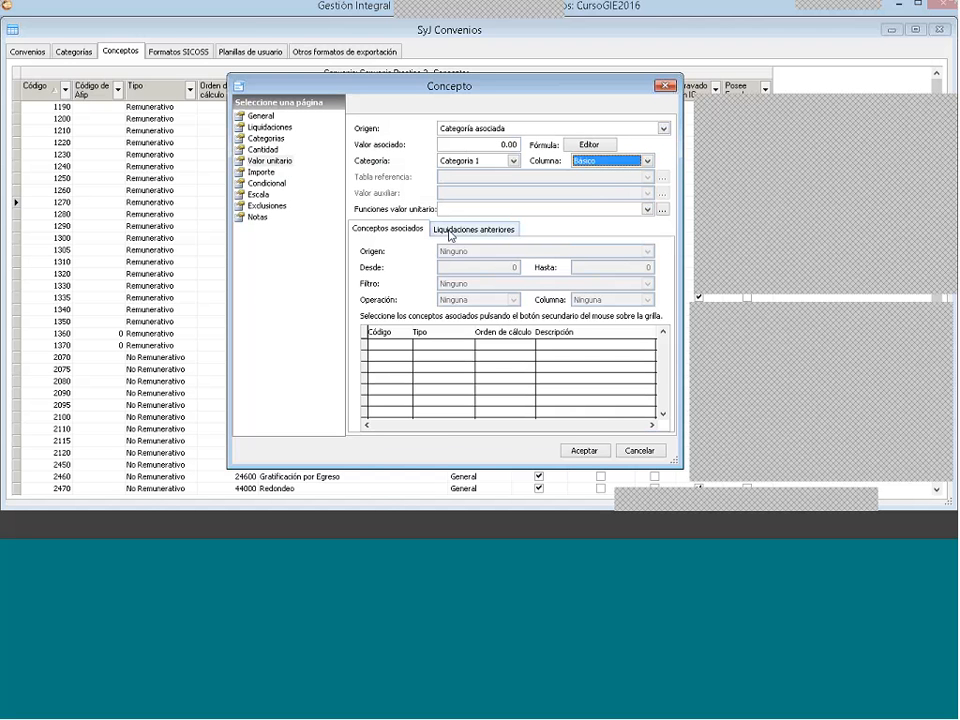
# Step: Set the Importe to origin Operación with the formula Cantidad * Valor Unitario / 100, and save the concept
pyautogui.click(261, 172)
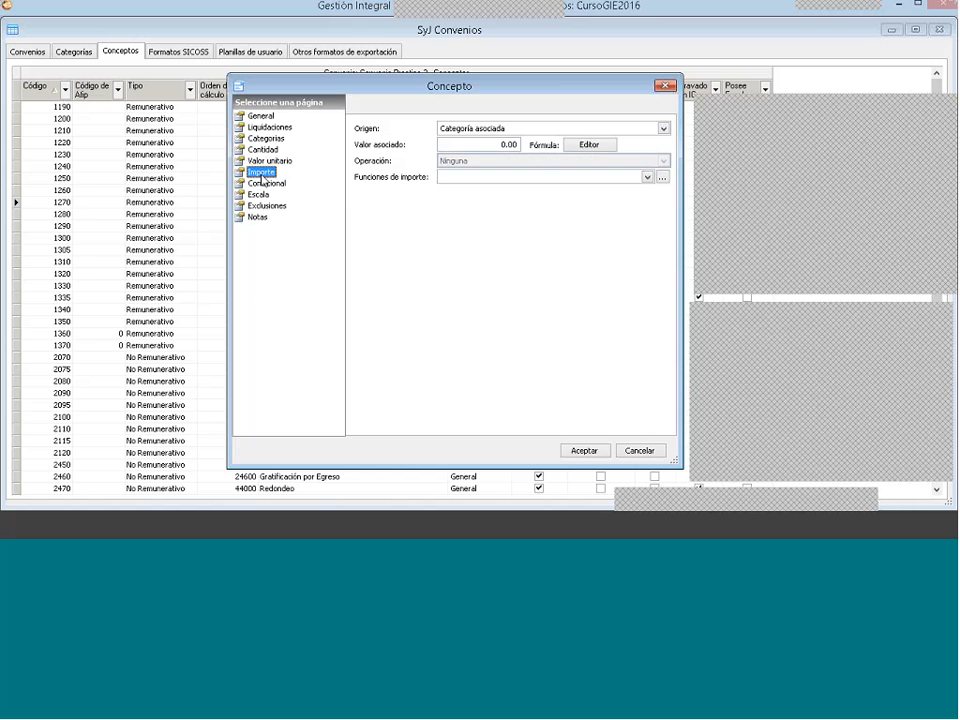
pyautogui.click(455, 129)
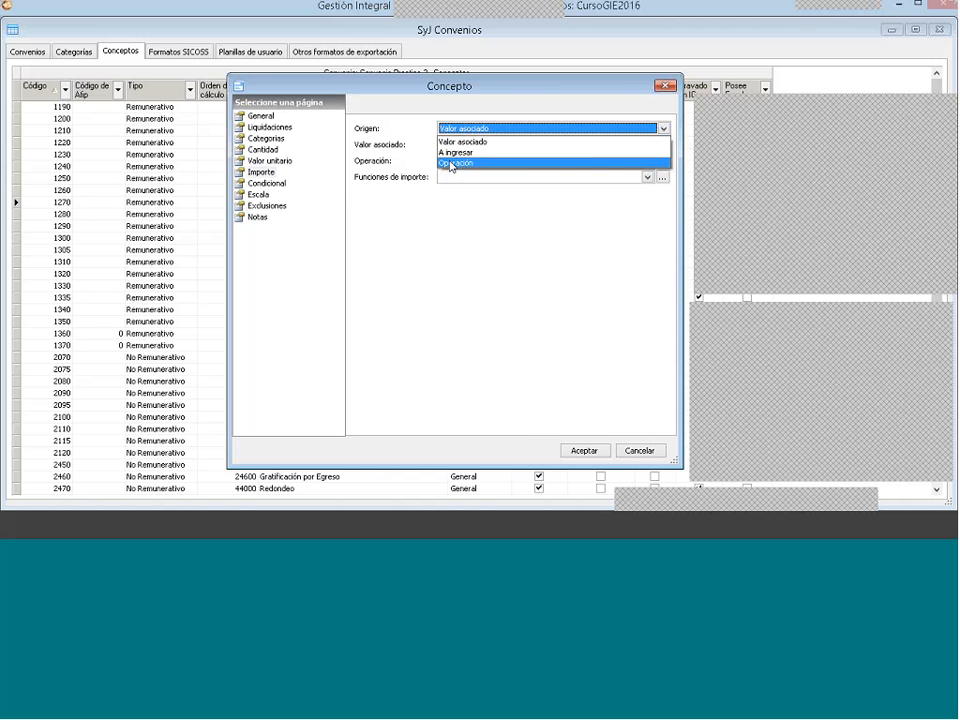
pyautogui.click(450, 163)
pyautogui.click(450, 161)
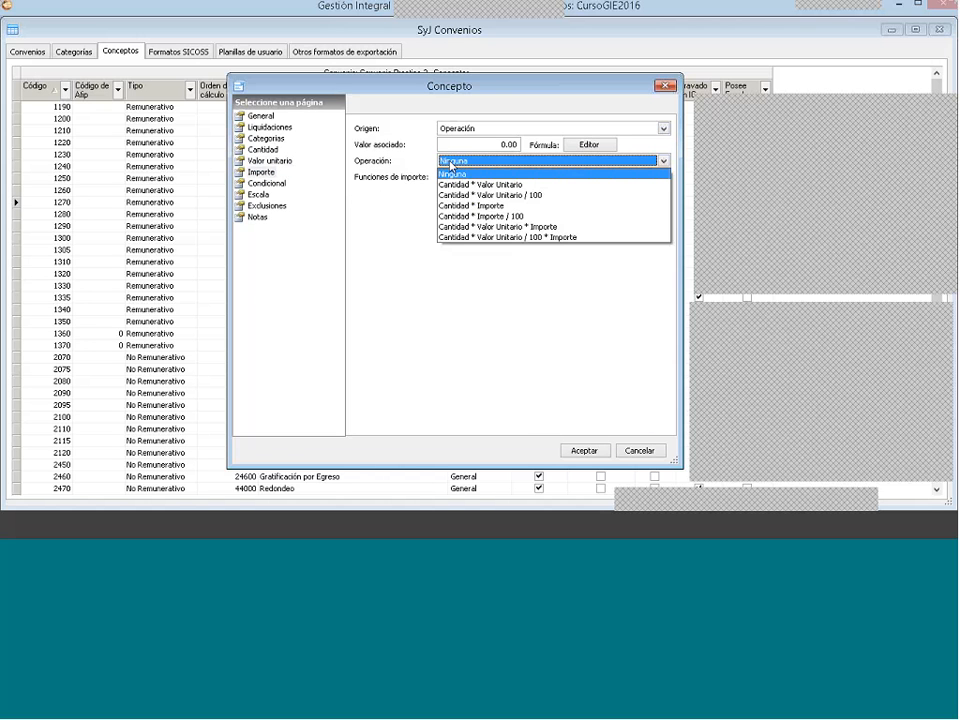
pyautogui.click(455, 195)
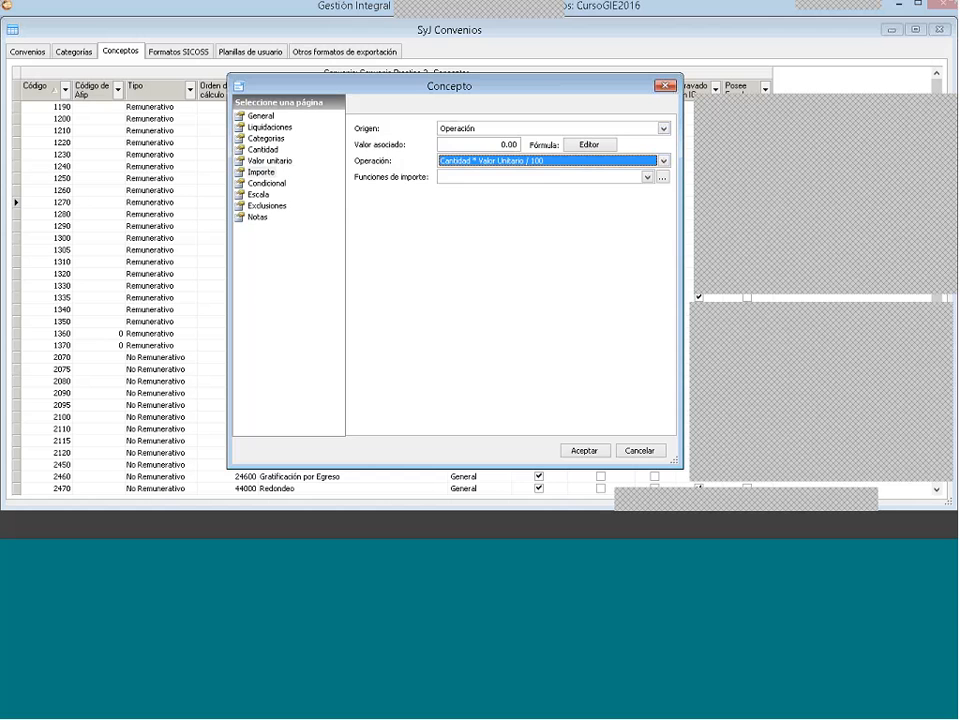
pyautogui.click(262, 149)
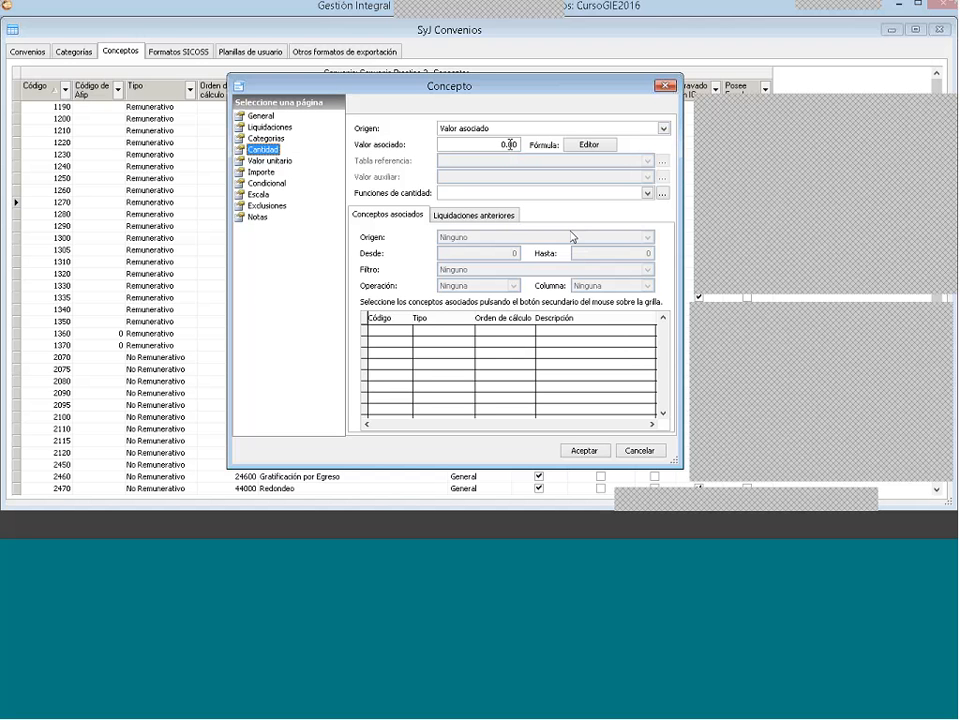
pyautogui.click(594, 451)
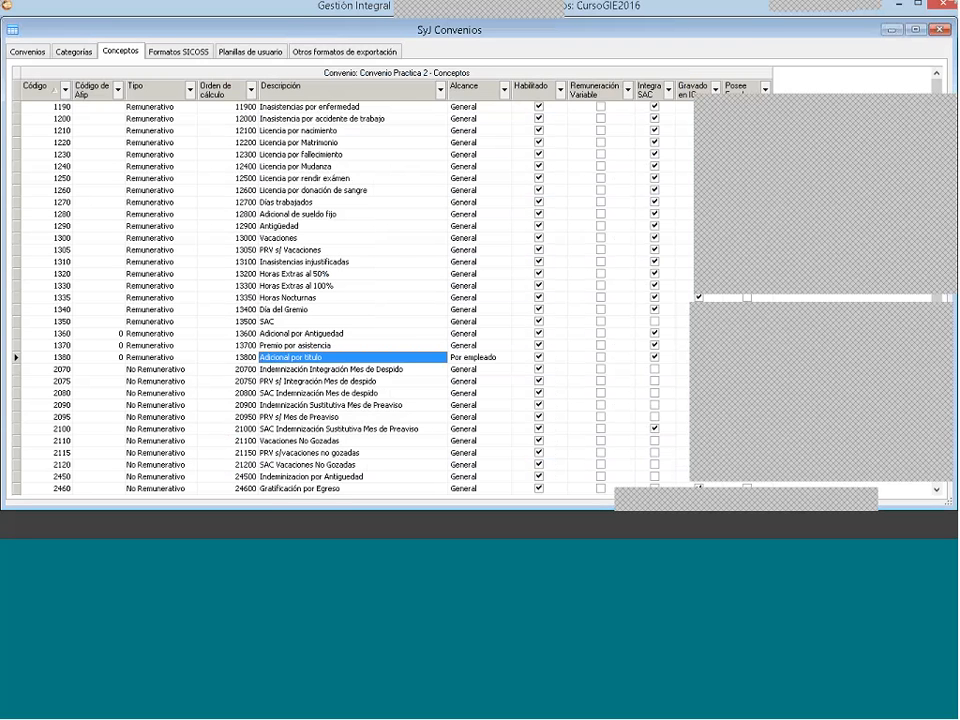
# Step: Switch to Word and read the Día del gremio rule in the practice document
pyautogui.hotkey('alt', 'Tab')
pyautogui.scroll(-2, 298, 297)
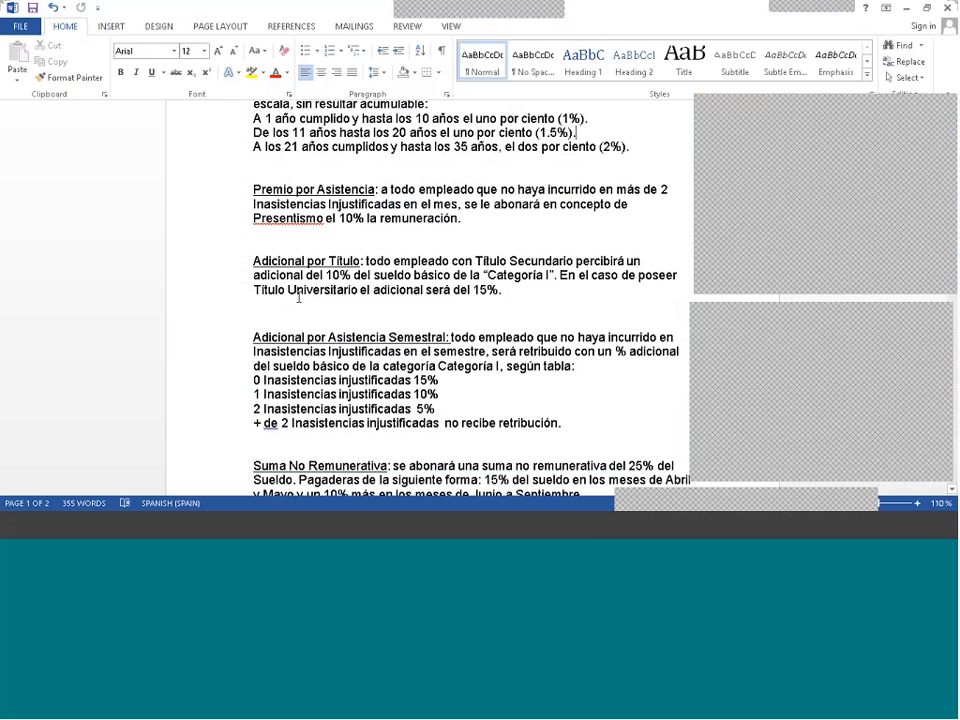
pyautogui.scroll(-2, 298, 297)
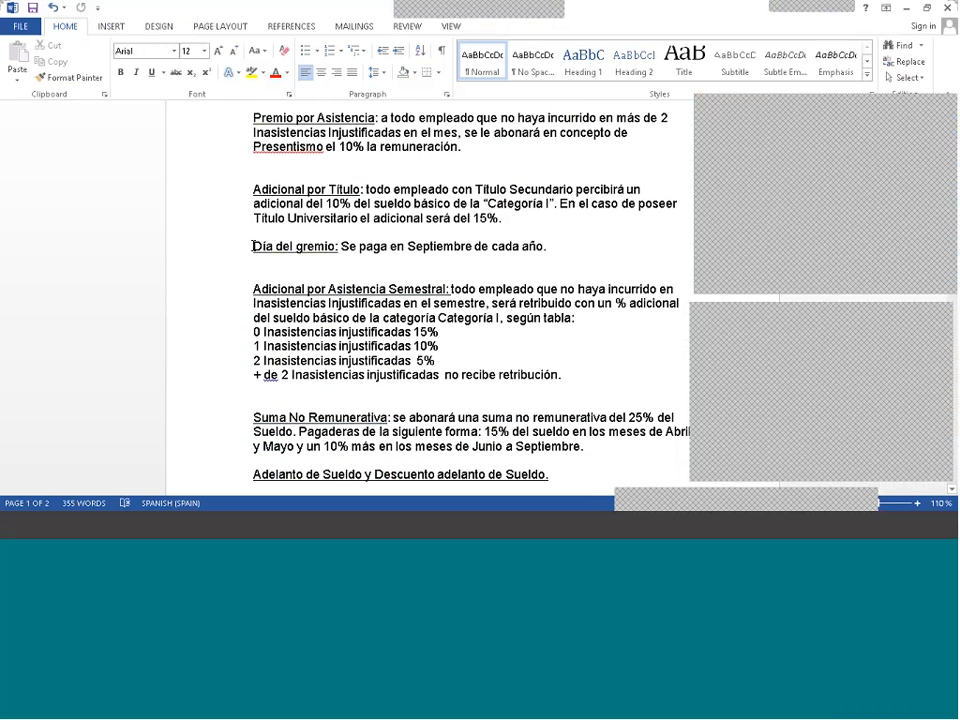
# Step: Return to SyJ Convenios and open the existing Día del Gremio concept for modification
pyautogui.click(226, 528)
pyautogui.click(338, 239)
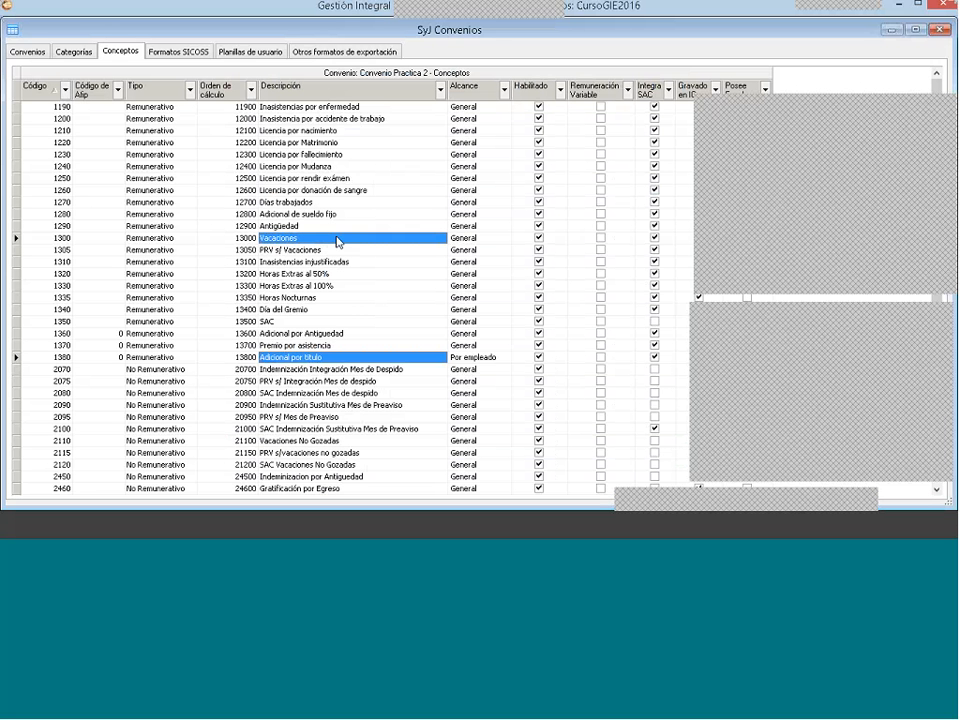
pyautogui.press('Down')
pyautogui.press('Down')
pyautogui.press('Down')
pyautogui.press('Down')
pyautogui.press('Down')
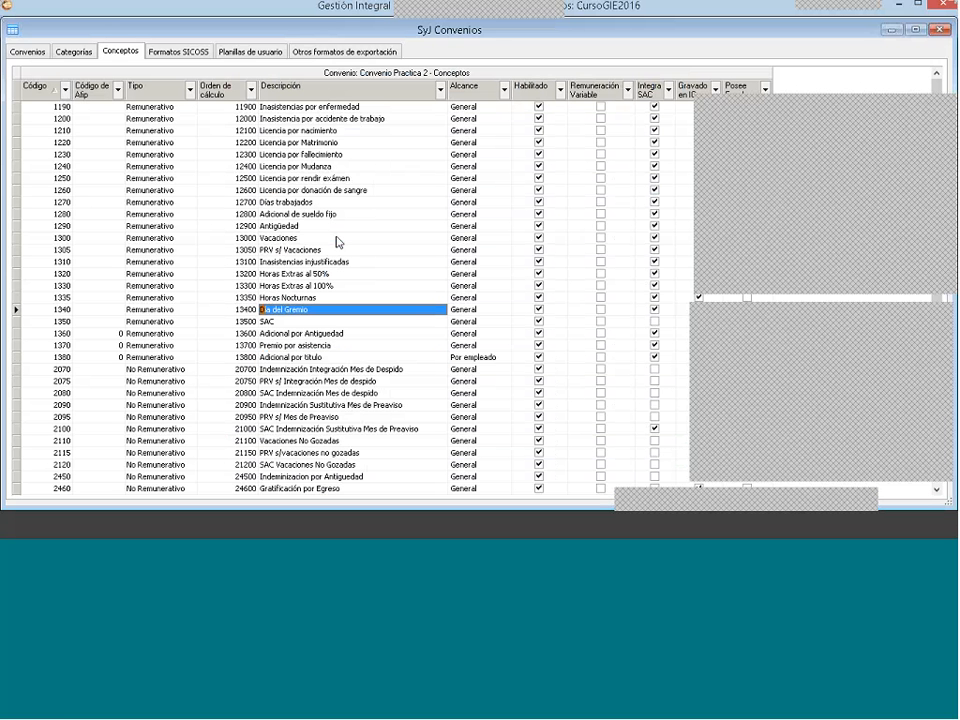
pyautogui.rightClick(323, 312)
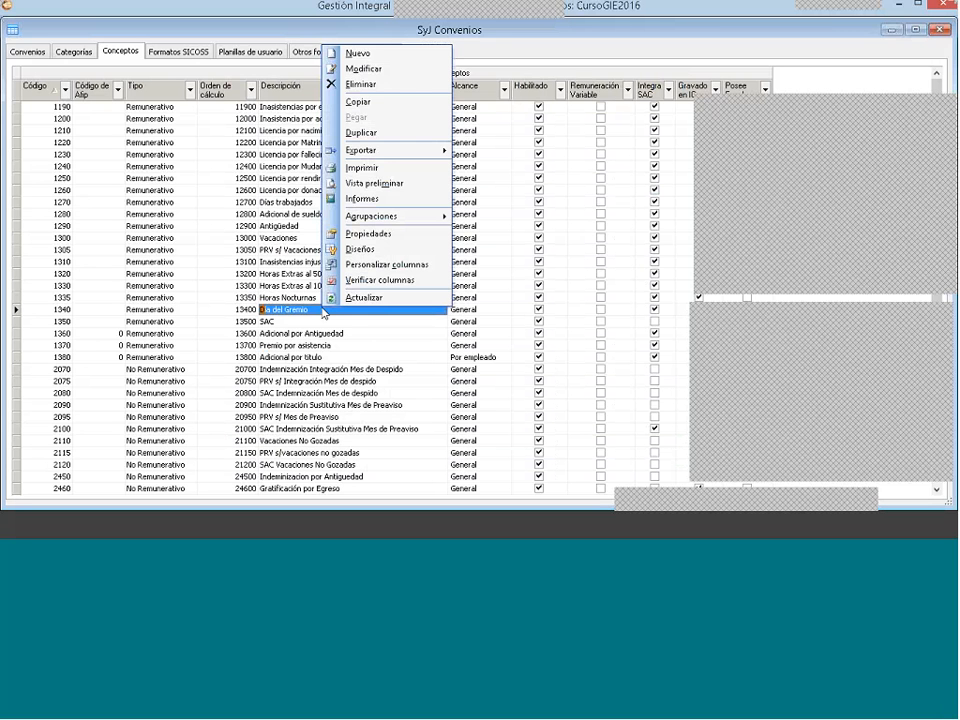
pyautogui.click(398, 70)
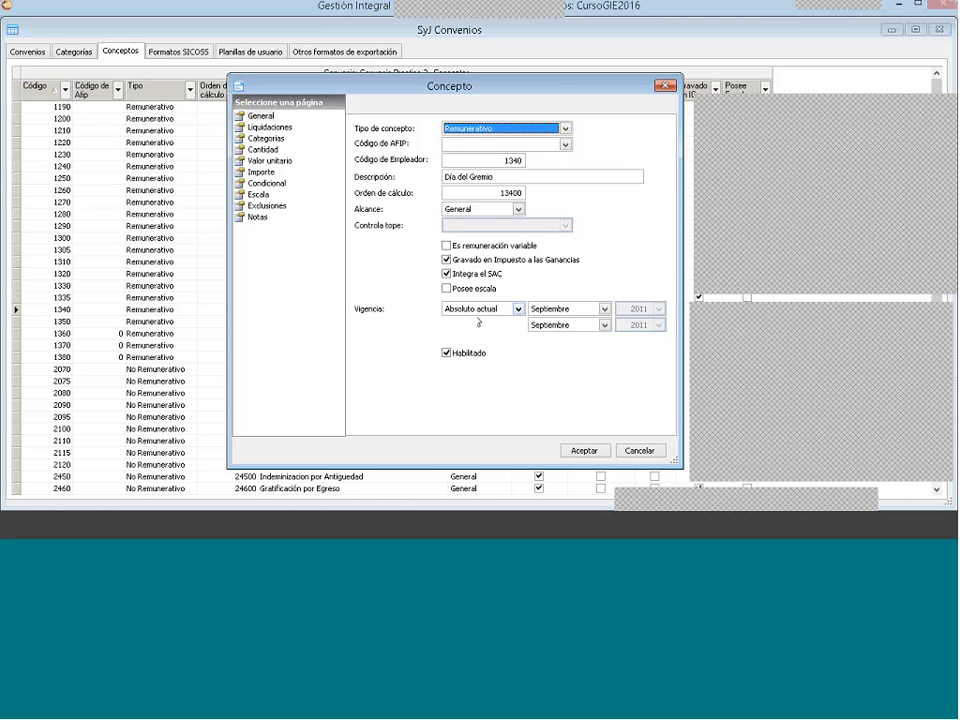
# Step: Review the Cantidad, Valor unitario and Importe settings of the Día del Gremio concept, and close it without saving
pyautogui.click(281, 140)
pyautogui.click(268, 149)
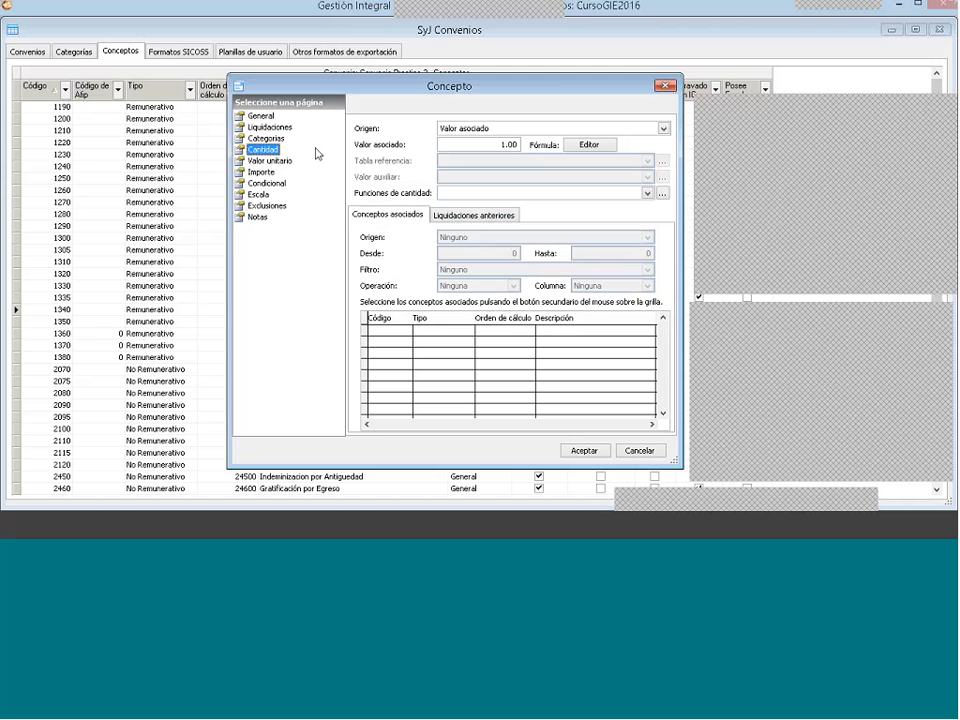
pyautogui.click(268, 162)
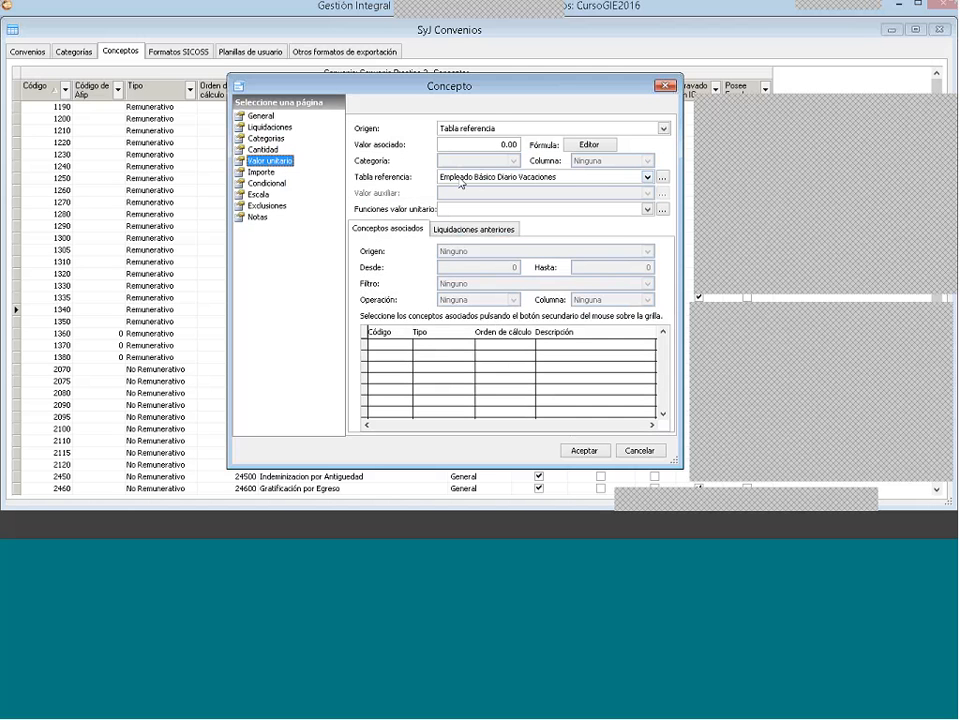
pyautogui.click(262, 172)
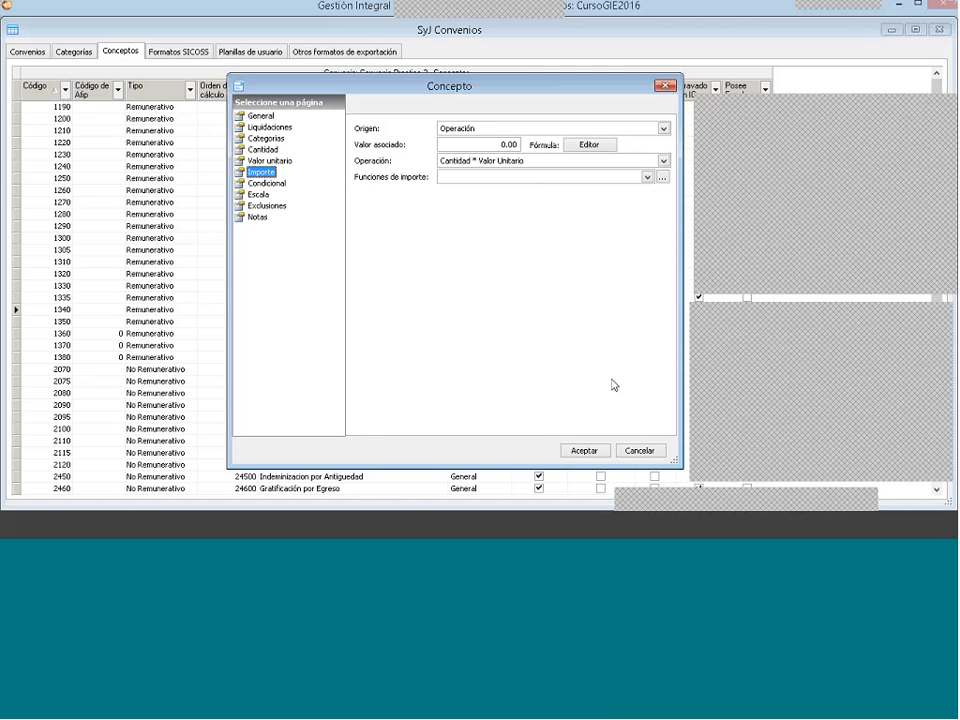
pyautogui.click(640, 450)
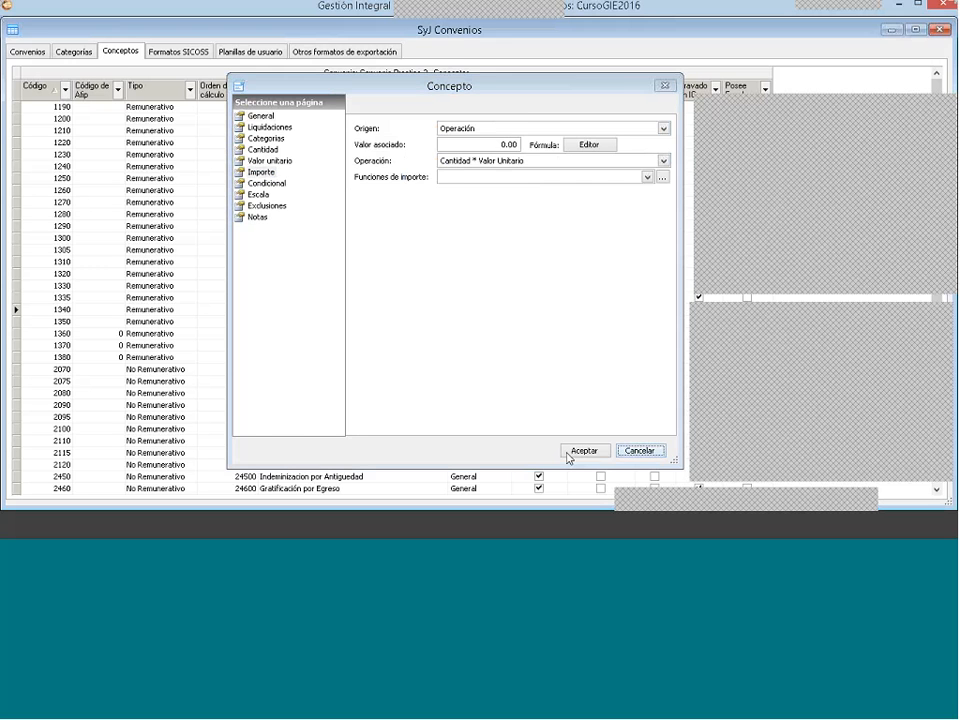
# Step: Switch to Word and read the Adicional por Asistencia Semestral rule with its percentage table
pyautogui.click(246, 529)
pyautogui.click(279, 469)
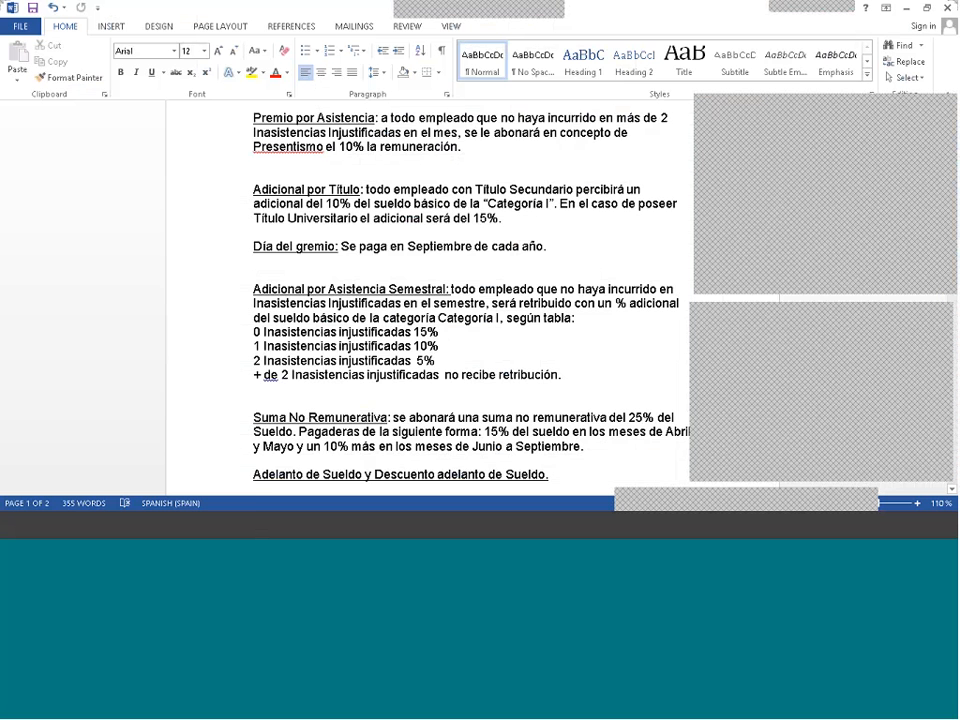
pyautogui.scroll(-2, 301, 214)
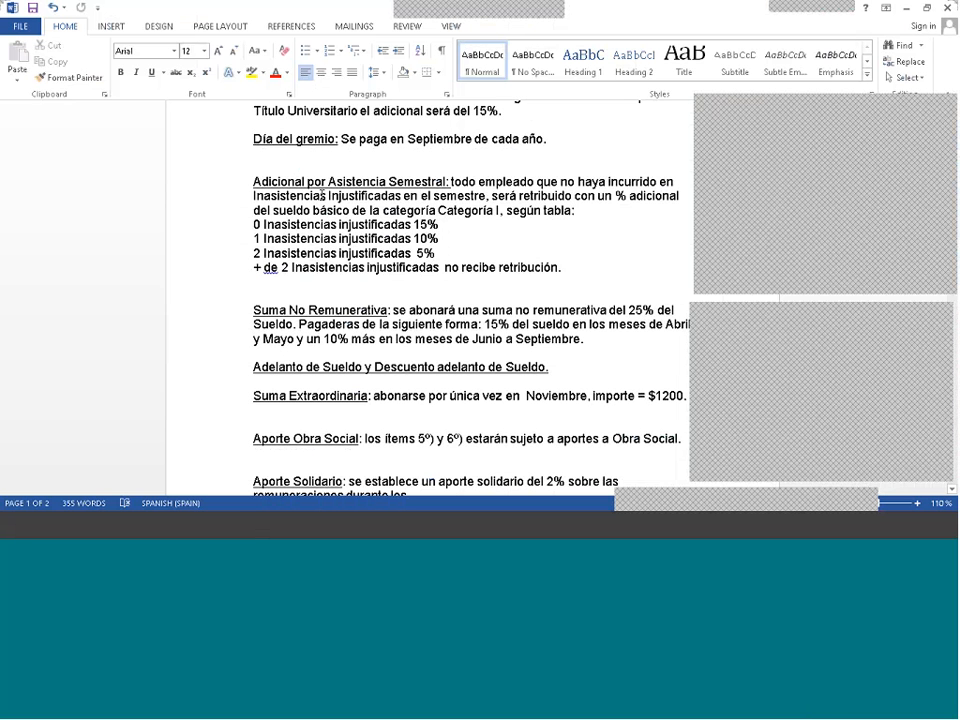
pyautogui.write('Suma No Remunerativa: se abonará una suma no remunerativa del 25% del Sueldo. Pagaderas de la siguiente forma: 15% del sueldo en los meses de Abril y Mayo y un 10% más en los meses de Junio a Septiembre.  Adelanto de Sueldo y Descuento adelanto de Sueldo.')
pyautogui.scroll(6, 325, 196)
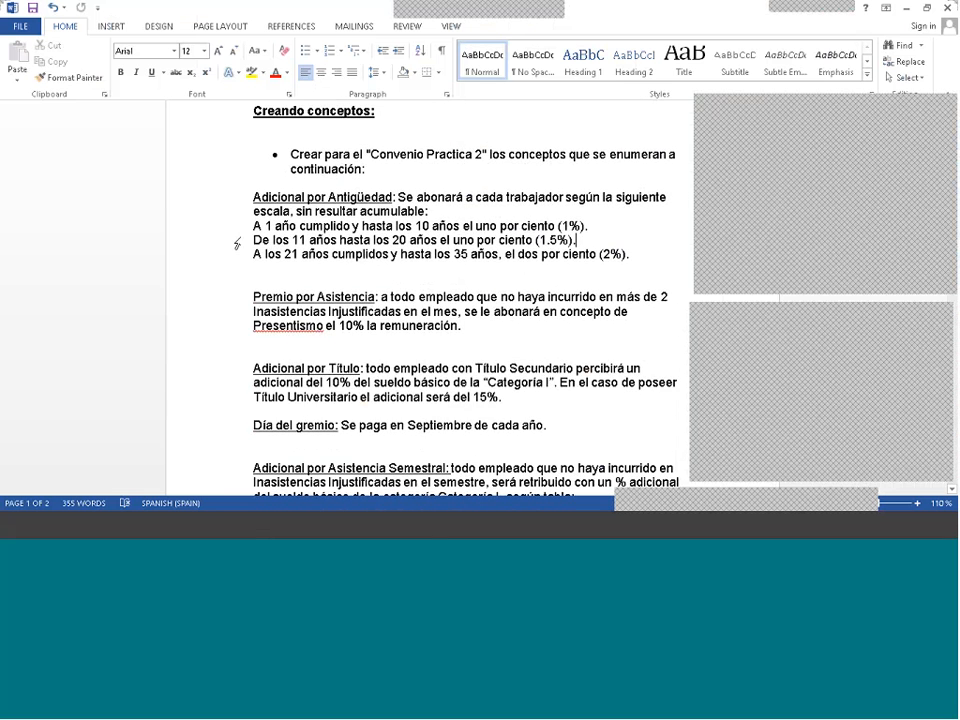
pyautogui.scroll(-3, 473, 247)
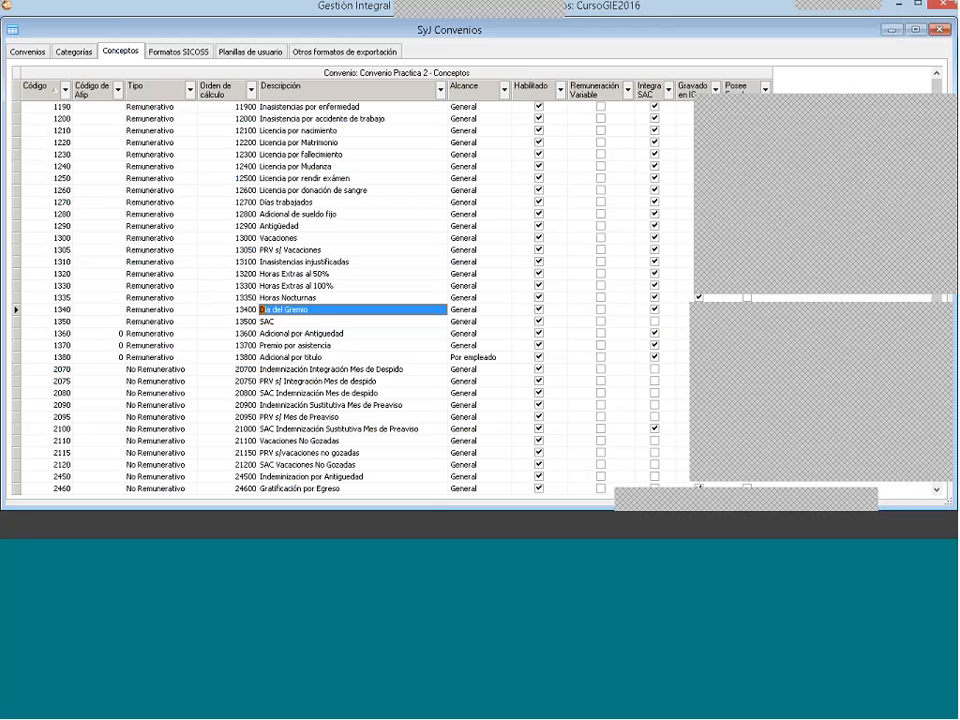
# Step: In SyJ Convenios, create a new Remunerativo concept described as "Adicional por asistencia semestral" with Posee escala enabled
pyautogui.rightClick(299, 238)
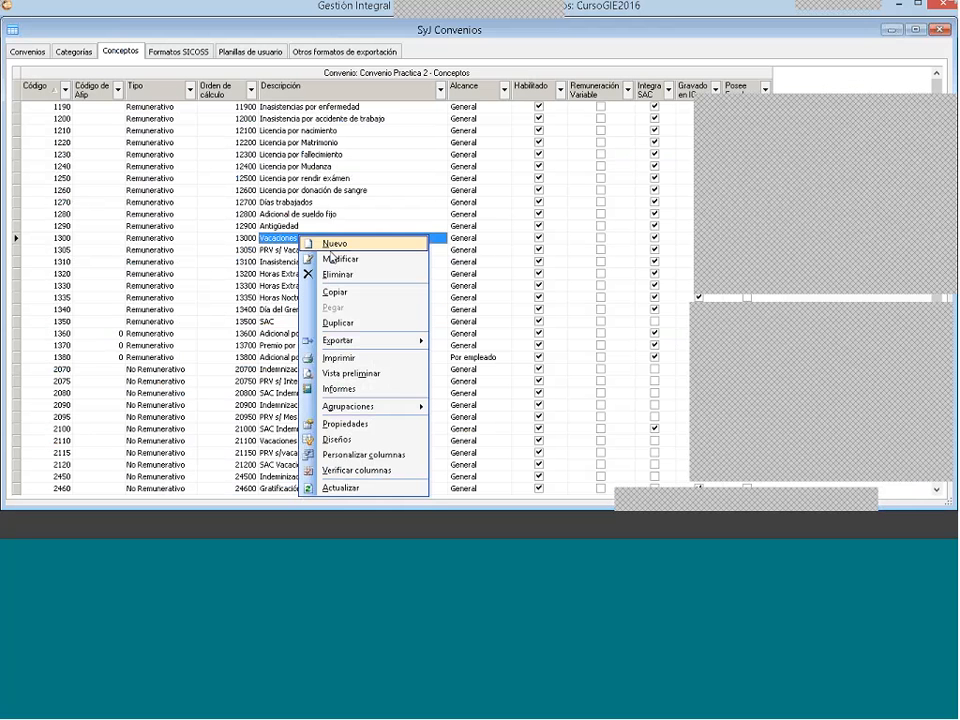
pyautogui.click(332, 248)
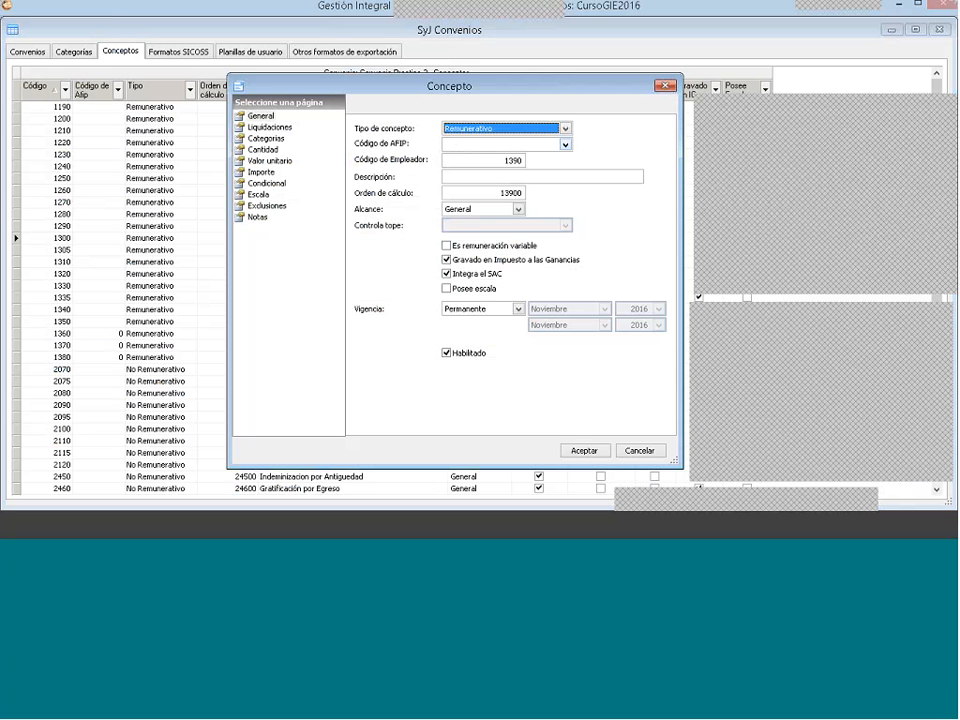
pyautogui.click(500, 177)
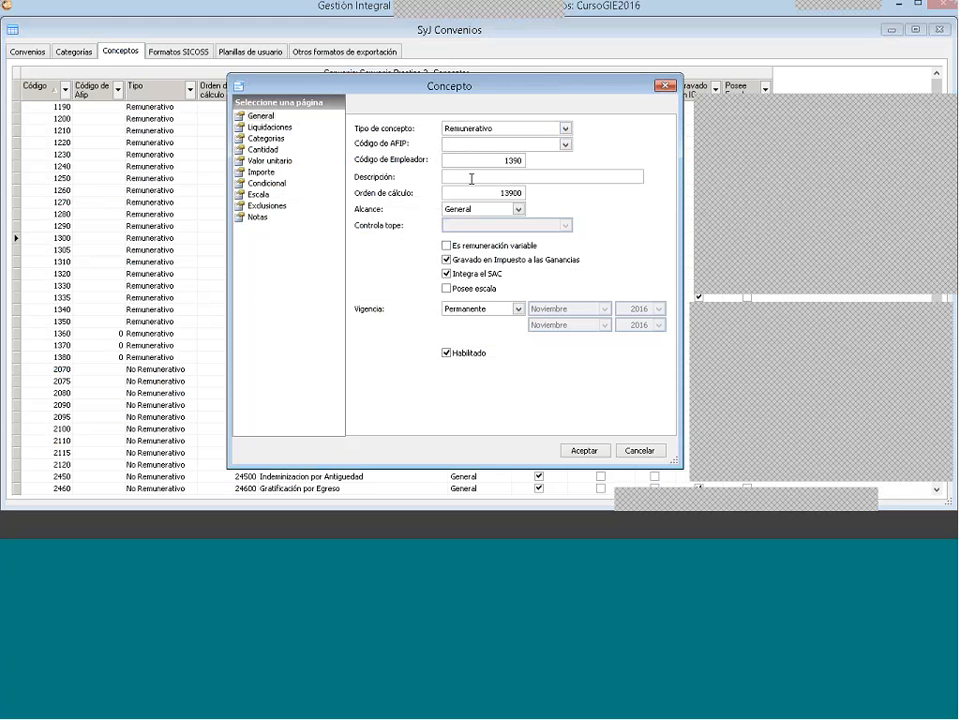
pyautogui.write('Adicional por asistencia semestral')
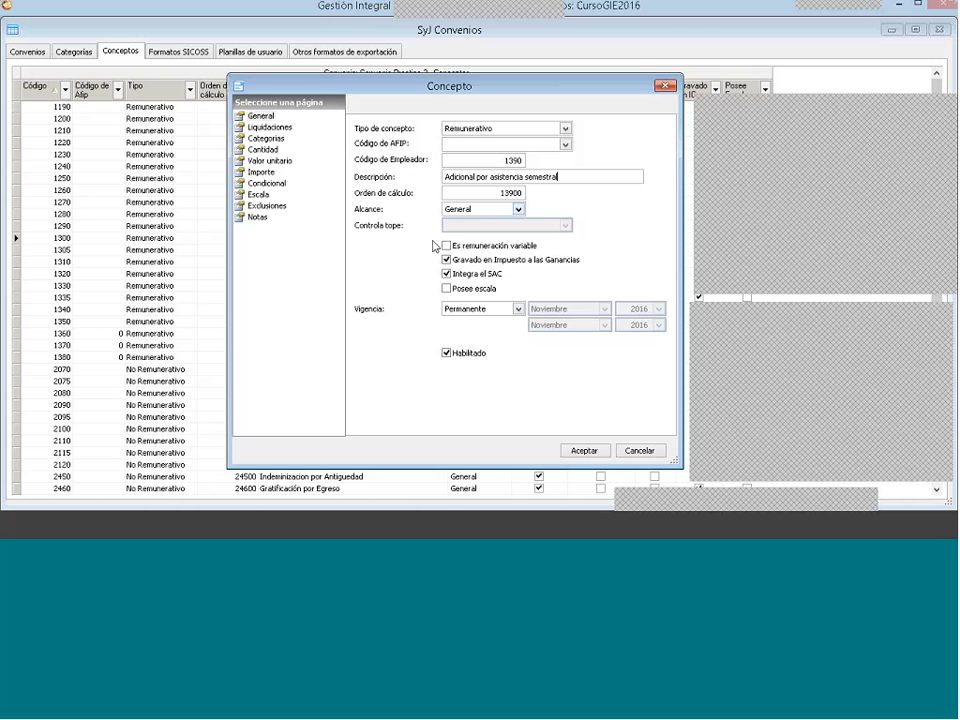
pyautogui.click(448, 290)
# Step: Include the semester attendance concept in the Haberes normales, Final and Final por renuncia liquidations
pyautogui.click(283, 129)
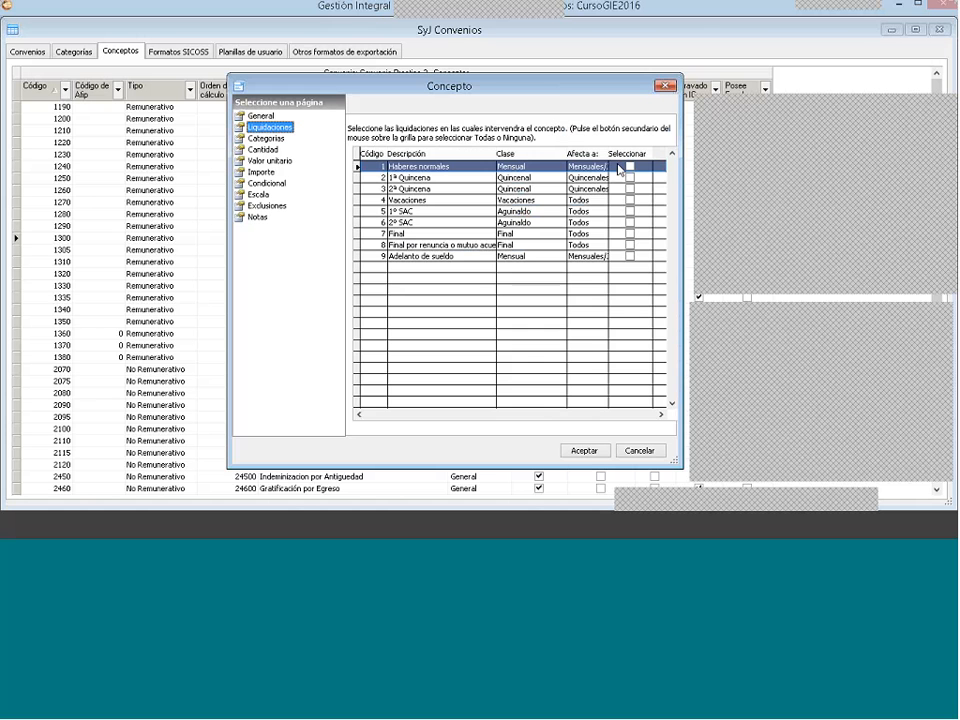
pyautogui.click(628, 166)
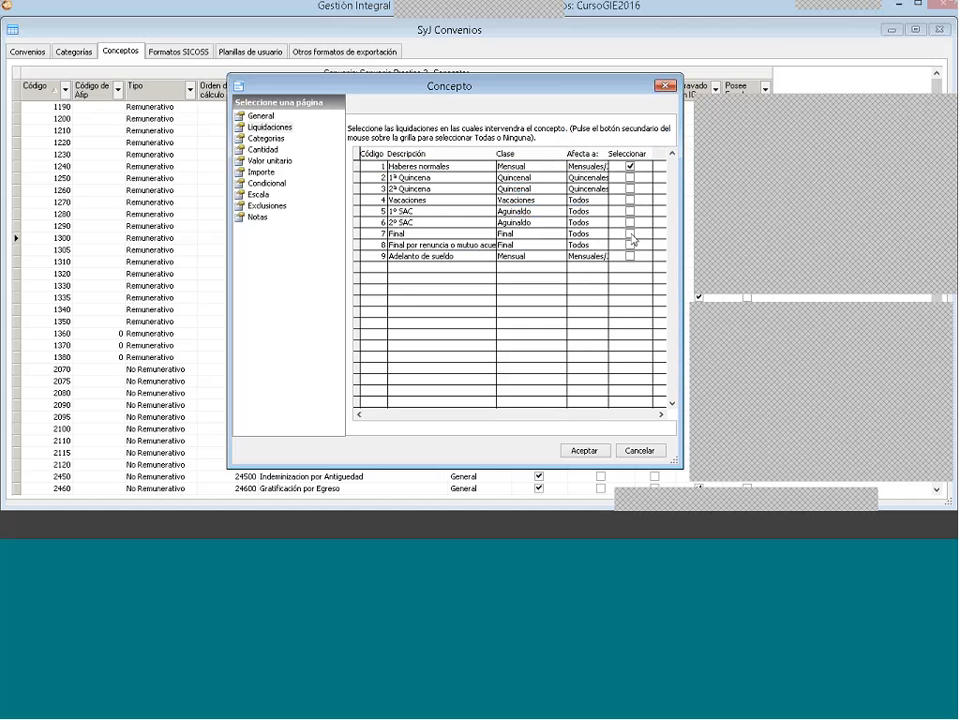
pyautogui.click(629, 233)
pyautogui.click(630, 244)
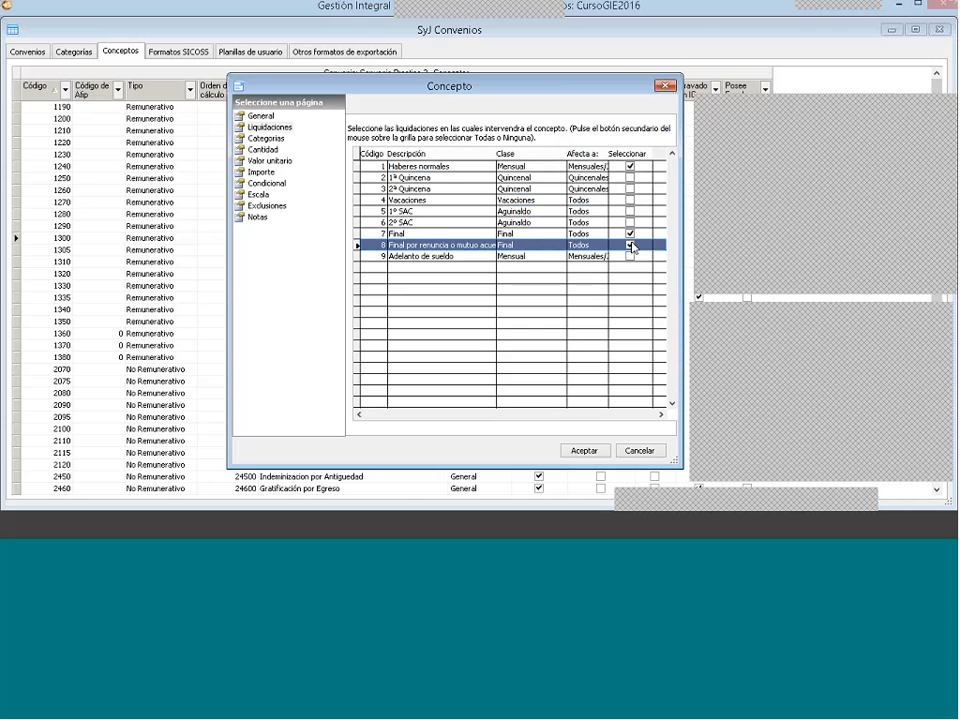
# Step: Set the concept's Cantidad to origin Desde conceptos asociados with the function Buscar en escala
pyautogui.click(278, 141)
pyautogui.click(273, 150)
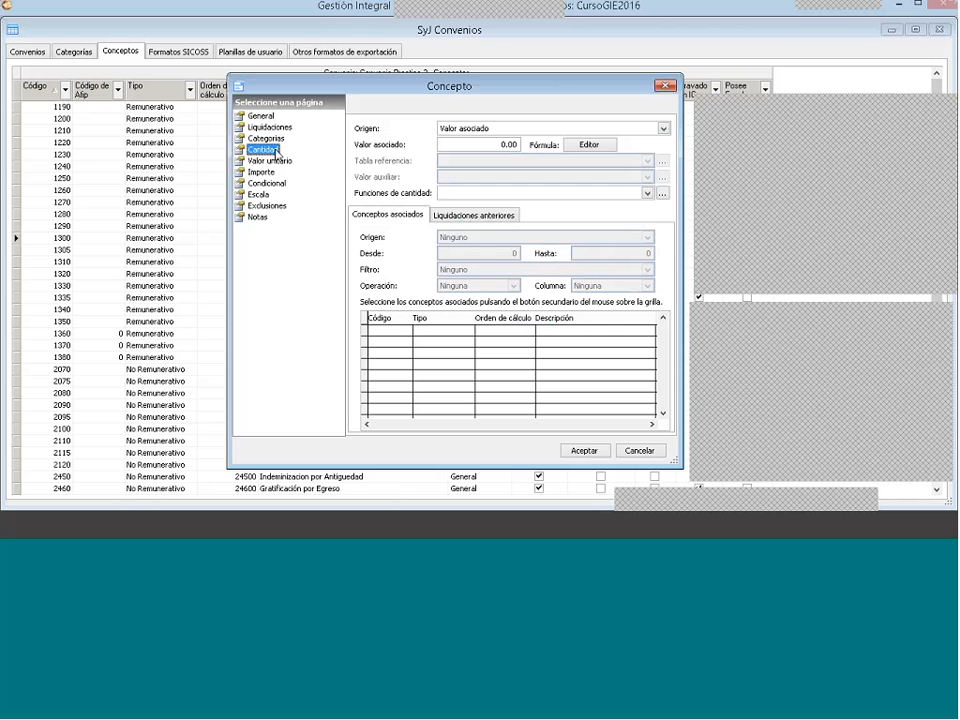
pyautogui.click(514, 193)
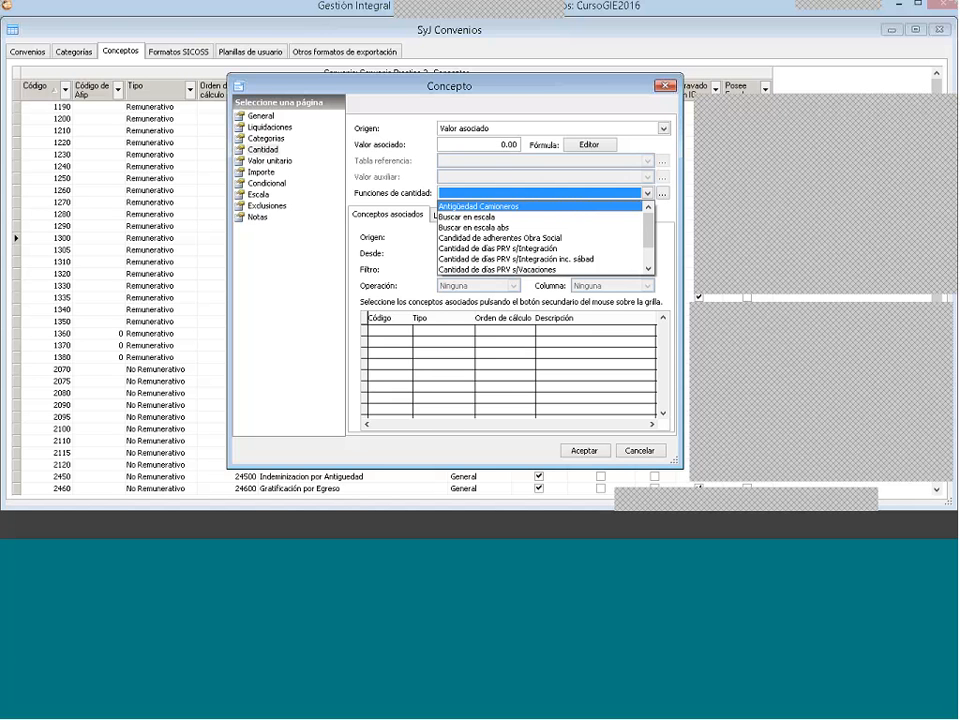
pyautogui.click(465, 129)
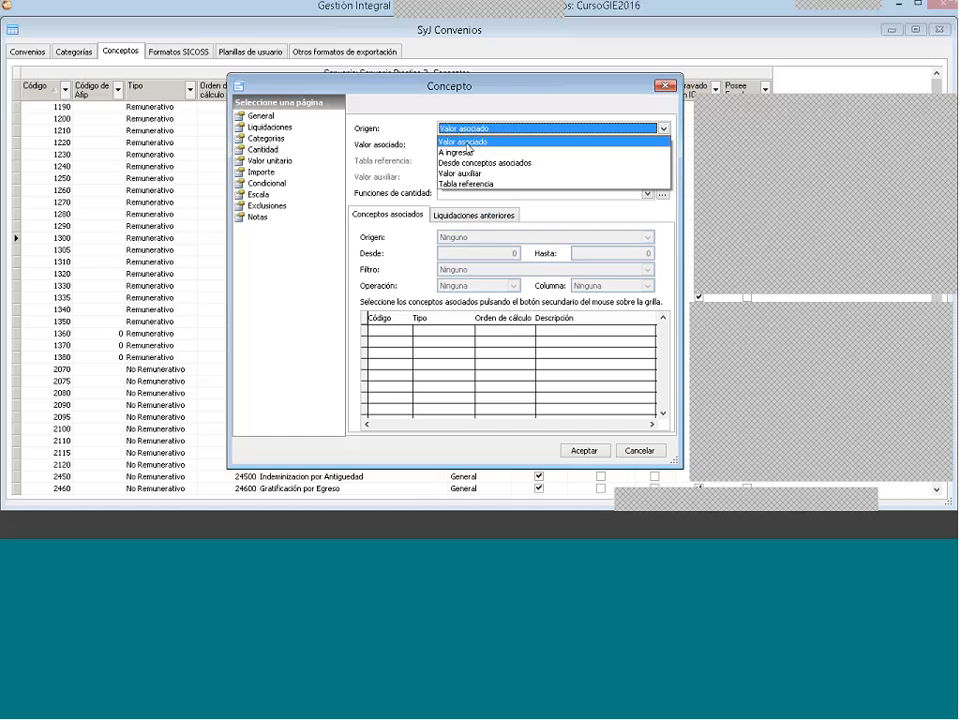
pyautogui.click(469, 163)
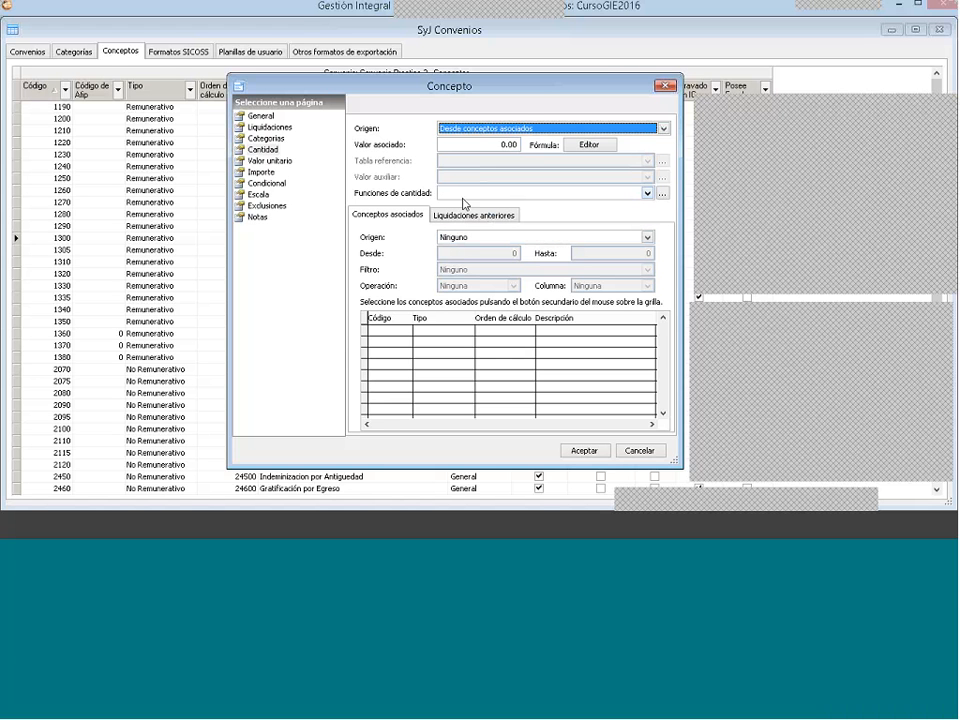
pyautogui.click(462, 193)
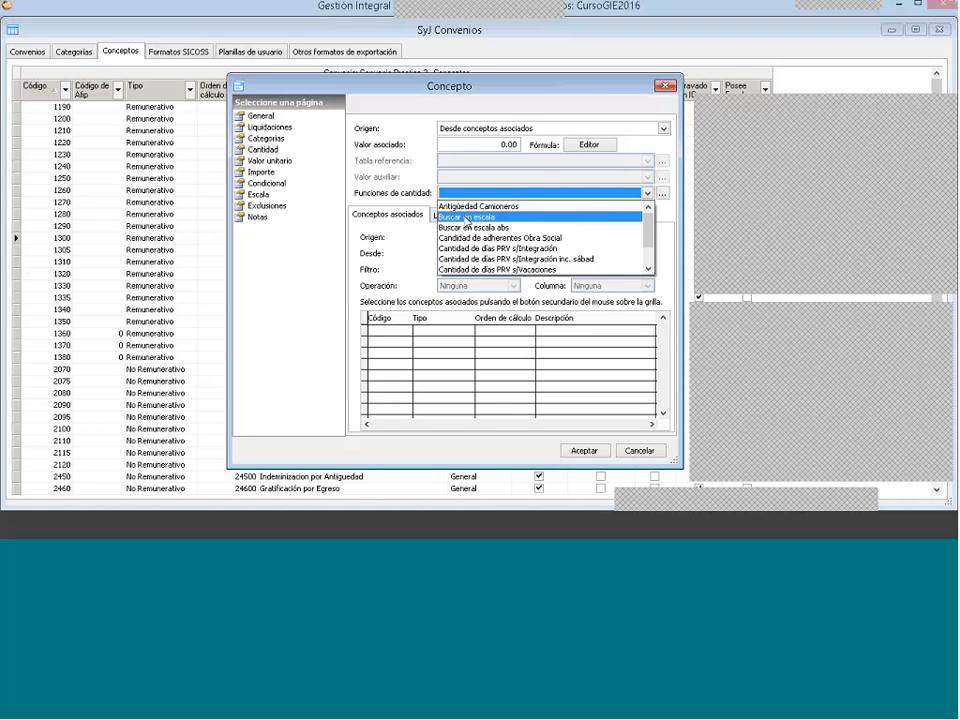
pyautogui.click(462, 210)
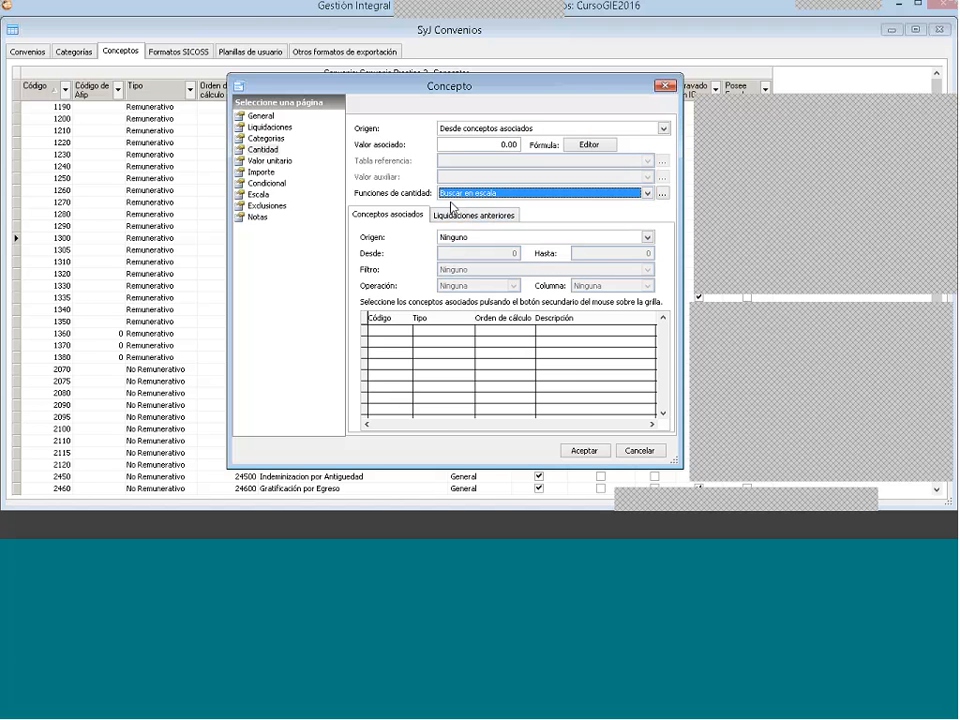
# Step: Configure the associated concepts of Cantidad with origin Selección de conceptos, operation Suma and column Cantidad
pyautogui.click(460, 237)
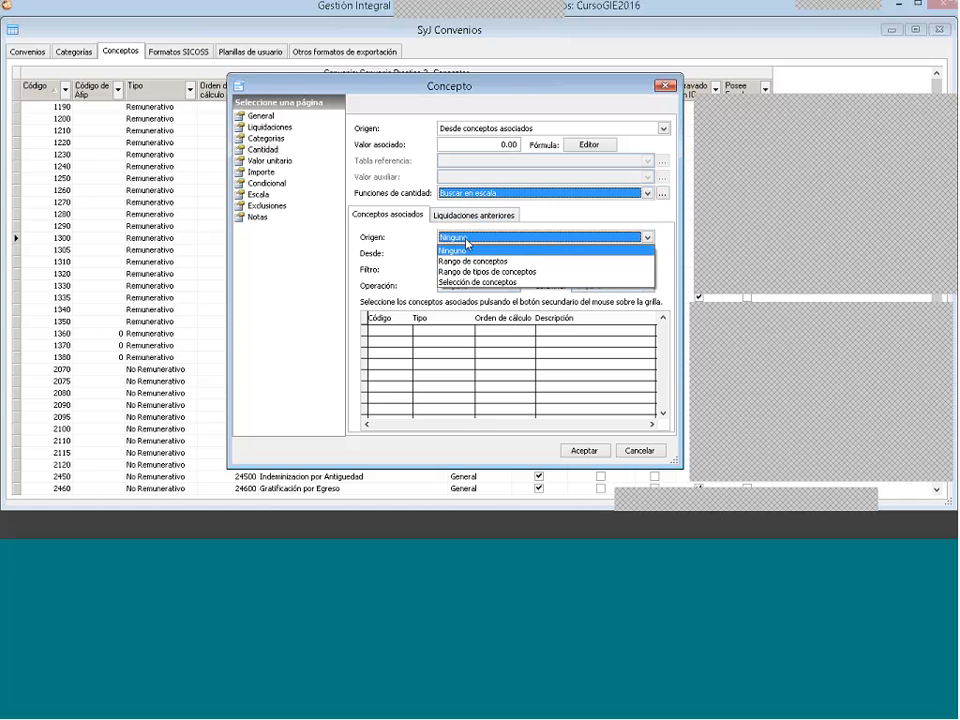
pyautogui.click(461, 283)
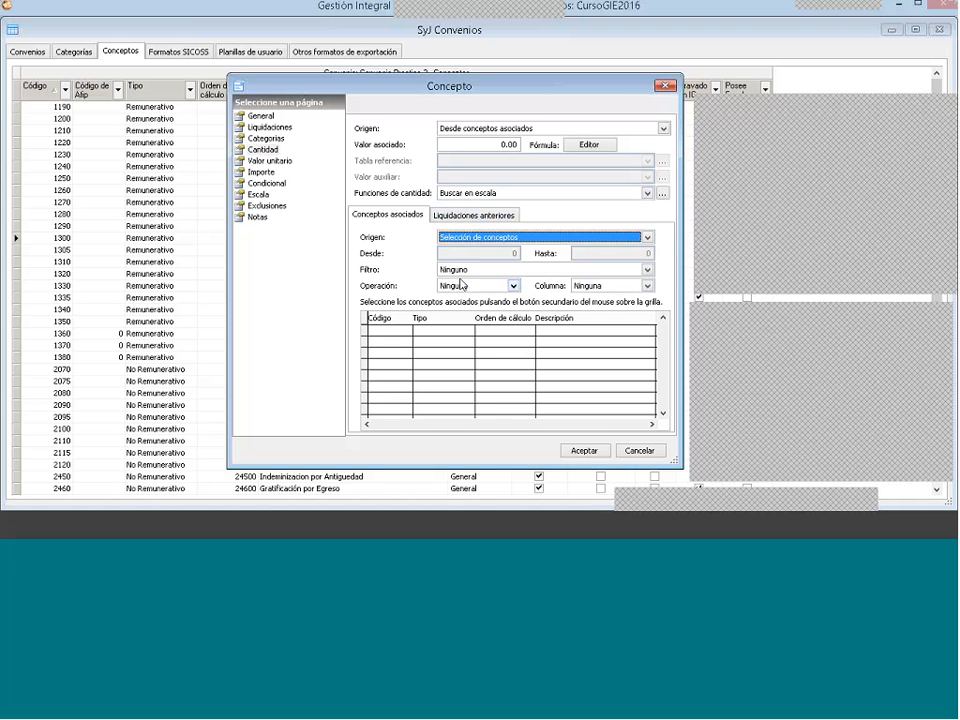
pyautogui.click(458, 286)
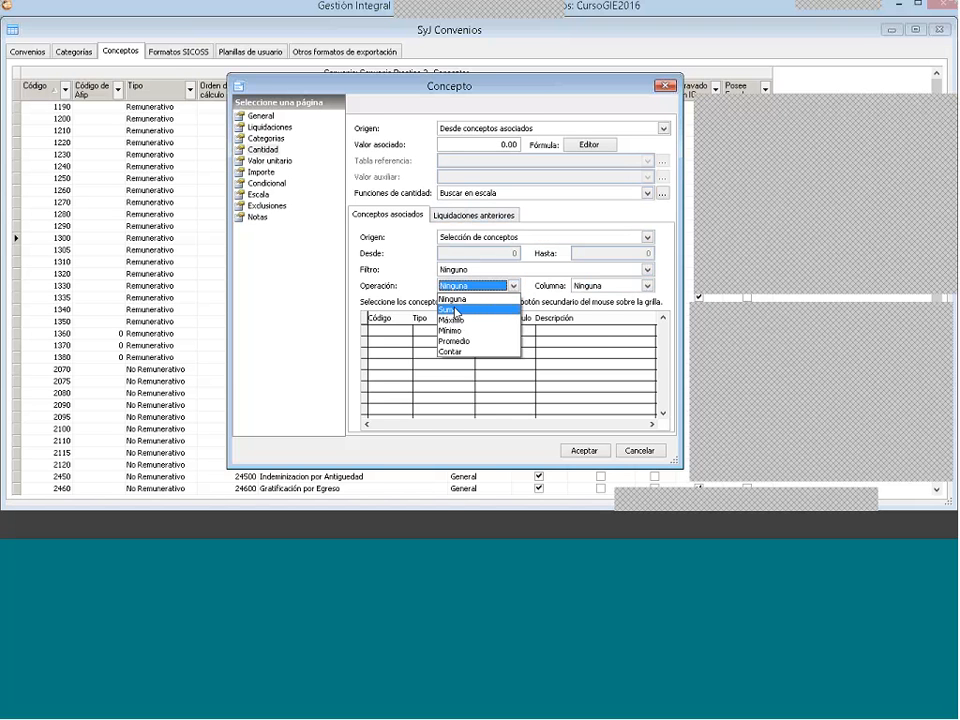
pyautogui.click(456, 310)
pyautogui.click(580, 286)
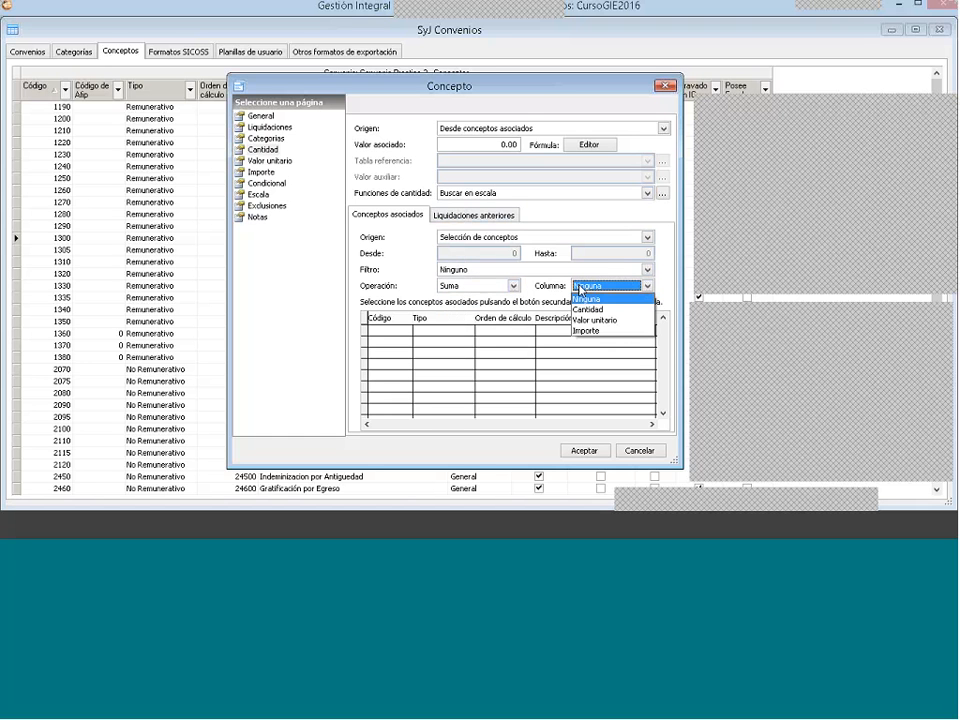
pyautogui.click(586, 309)
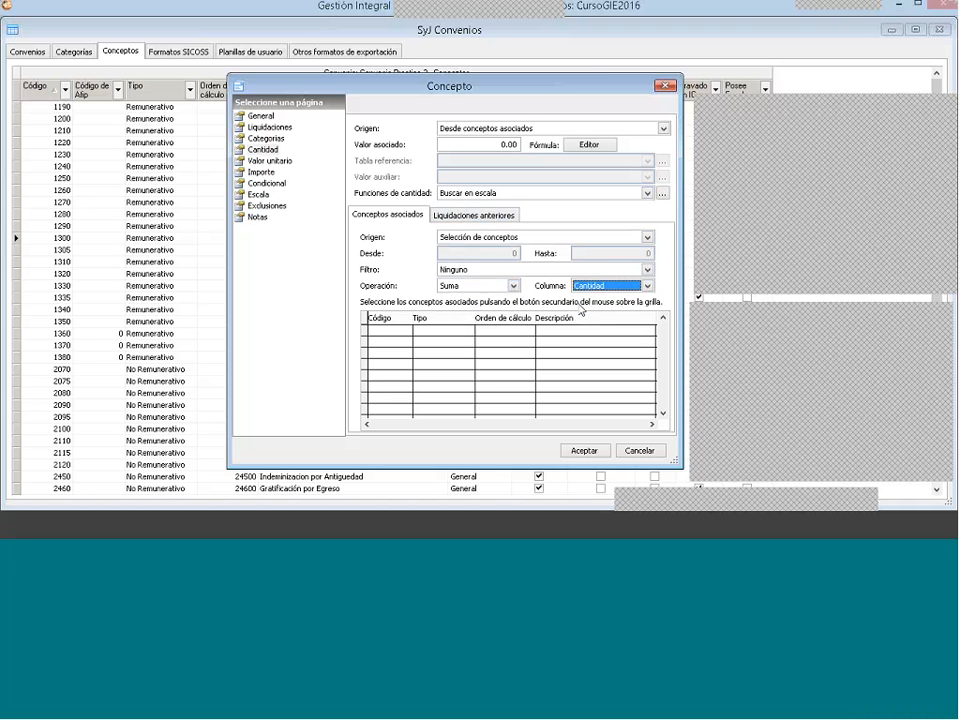
# Step: Add Inasistencias injustificadas as the associated concept for Cantidad
pyautogui.rightClick(438, 352)
pyautogui.click(456, 361)
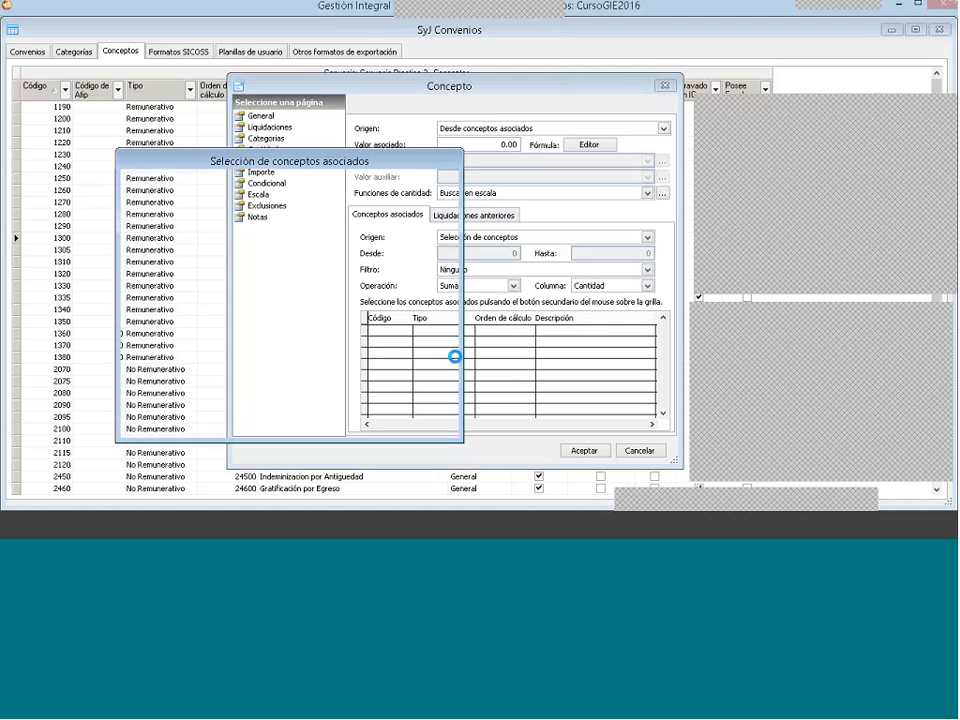
pyautogui.scroll(-1, 436, 300)
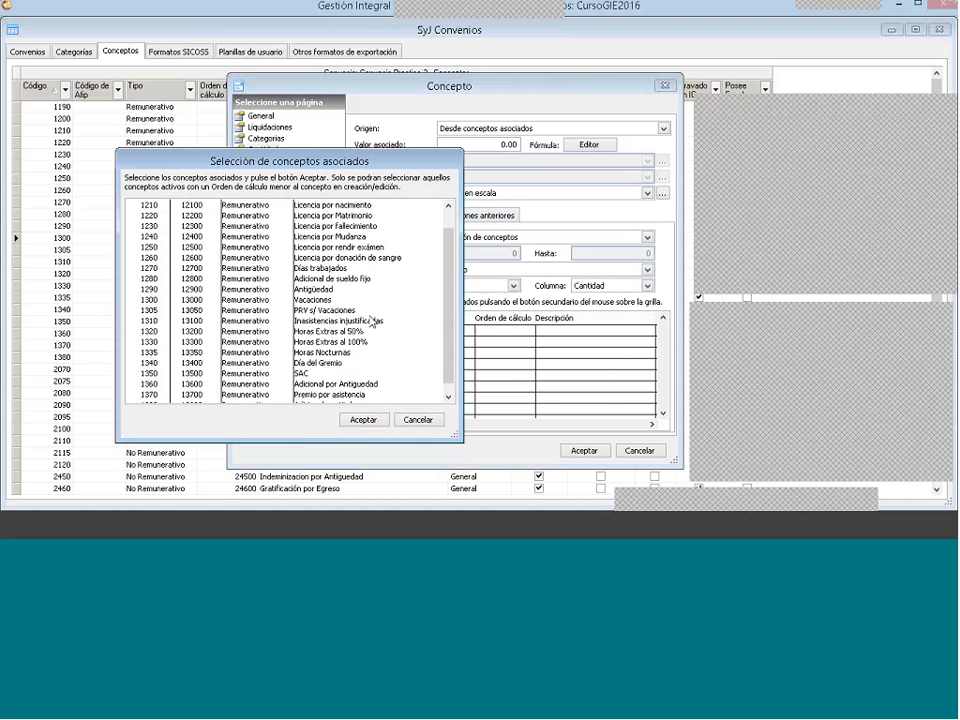
pyautogui.click(372, 321)
pyautogui.doubleClick(372, 321)
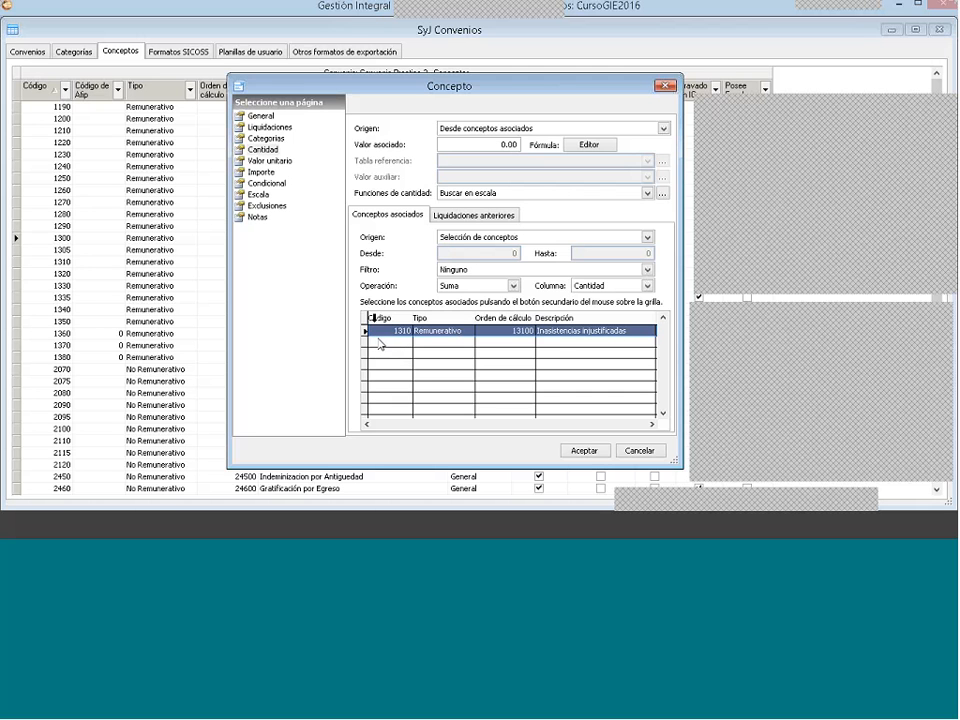
# Step: Set the concept's Vigencia to Absoluto, running from Diciembre 2016 to Diciembre 2016
pyautogui.click(259, 116)
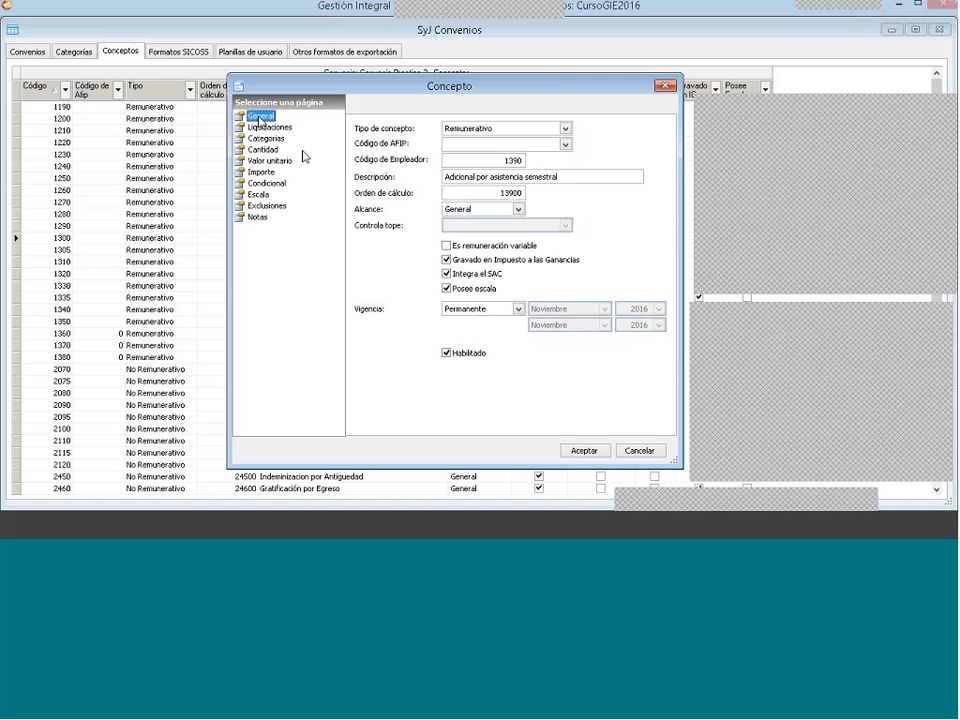
pyautogui.click(460, 311)
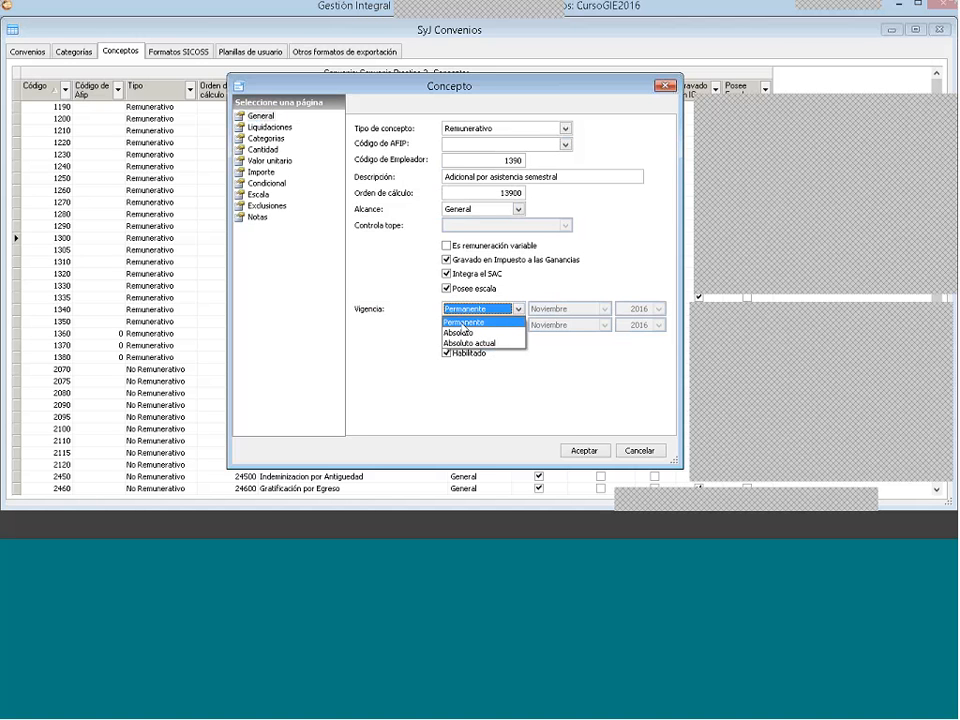
pyautogui.click(462, 332)
pyautogui.click(562, 312)
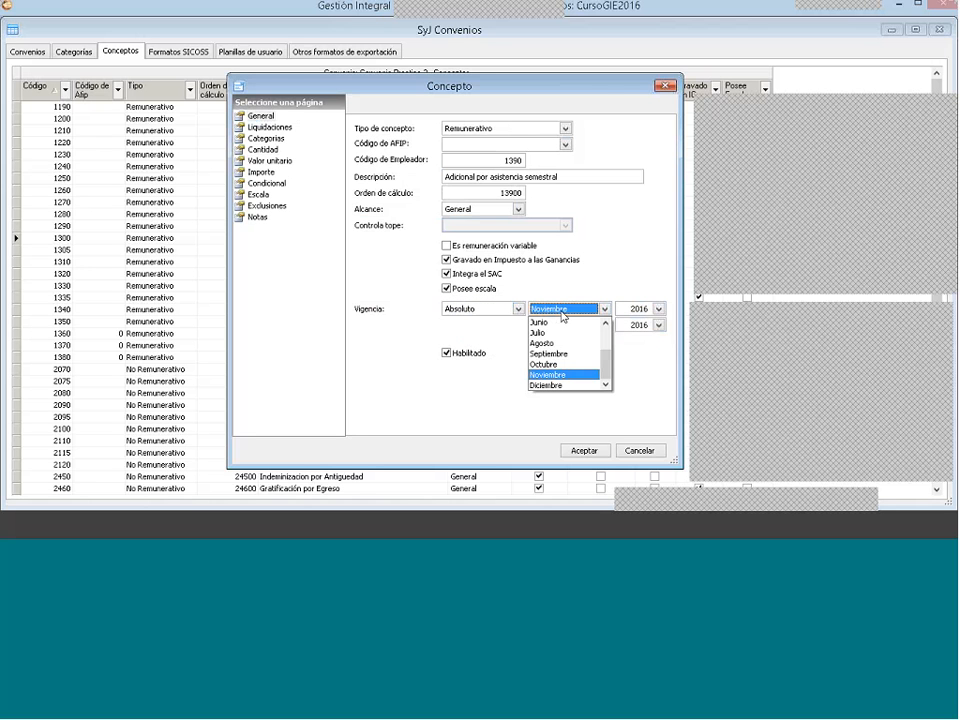
pyautogui.click(553, 385)
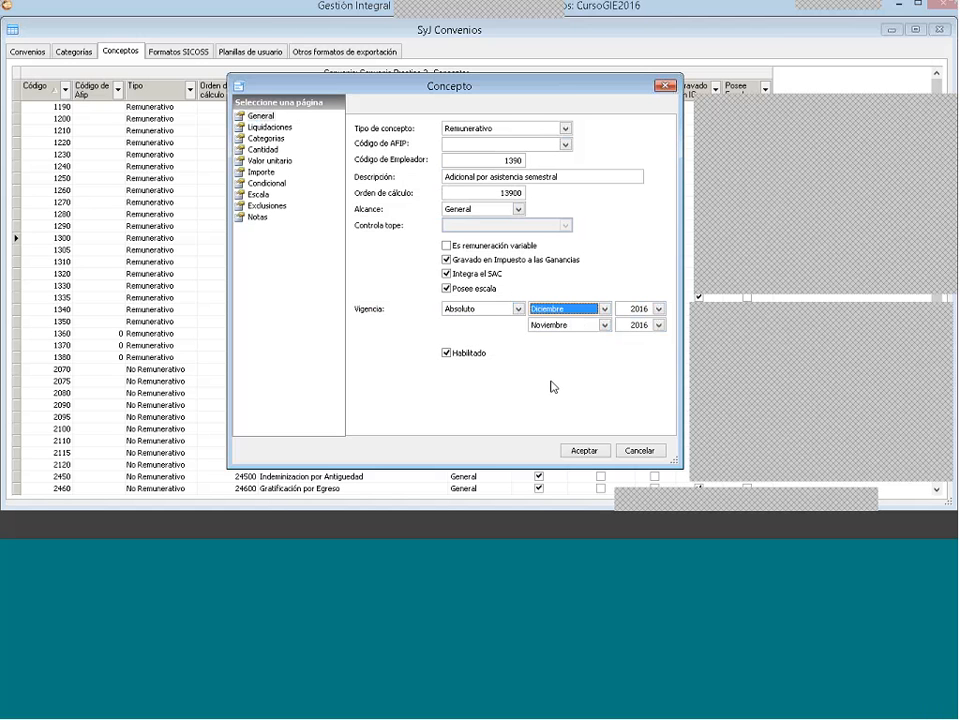
pyautogui.click(565, 325)
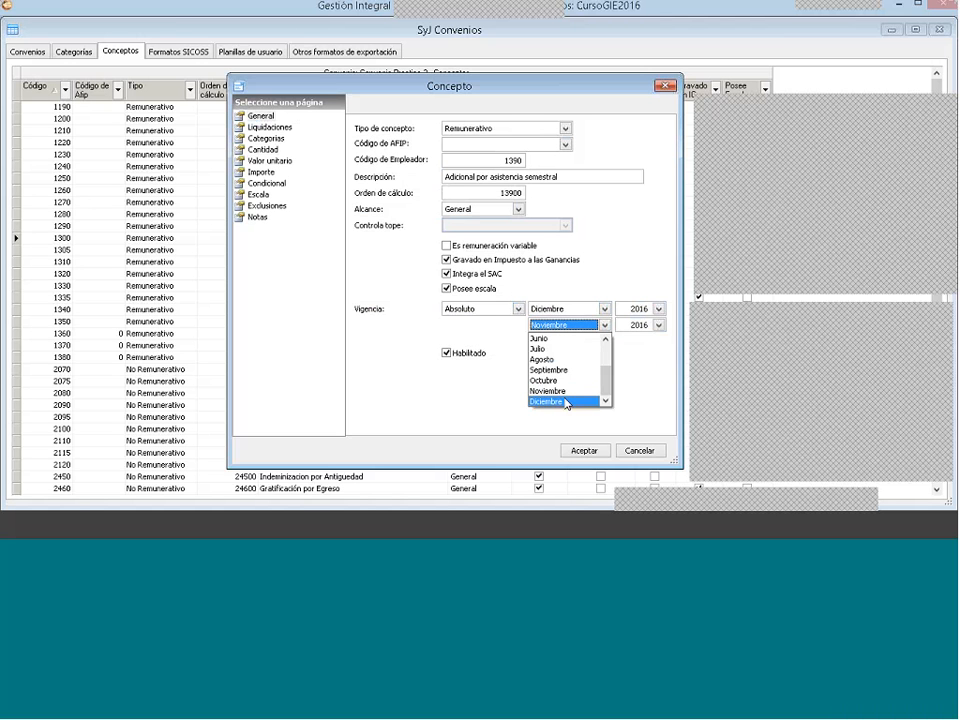
pyautogui.click(560, 401)
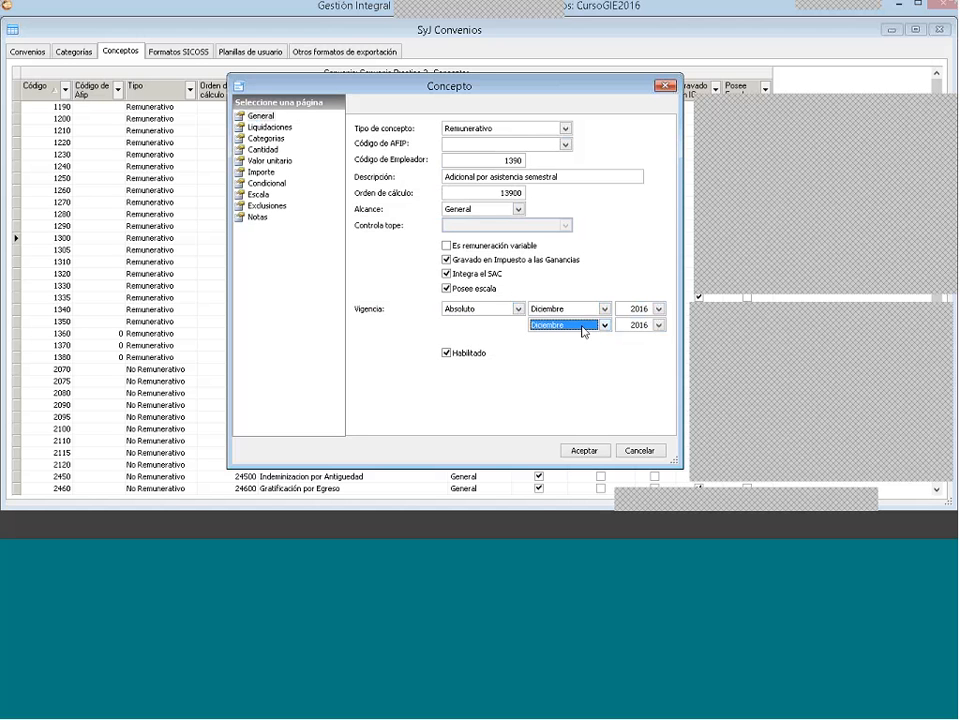
pyautogui.click(641, 325)
pyautogui.click(295, 159)
# Step: Make Cantidad operate with liquidaciones anteriores, using Alcance Relativo, a Cantidad of 6 and the Mensual class
pyautogui.click(264, 149)
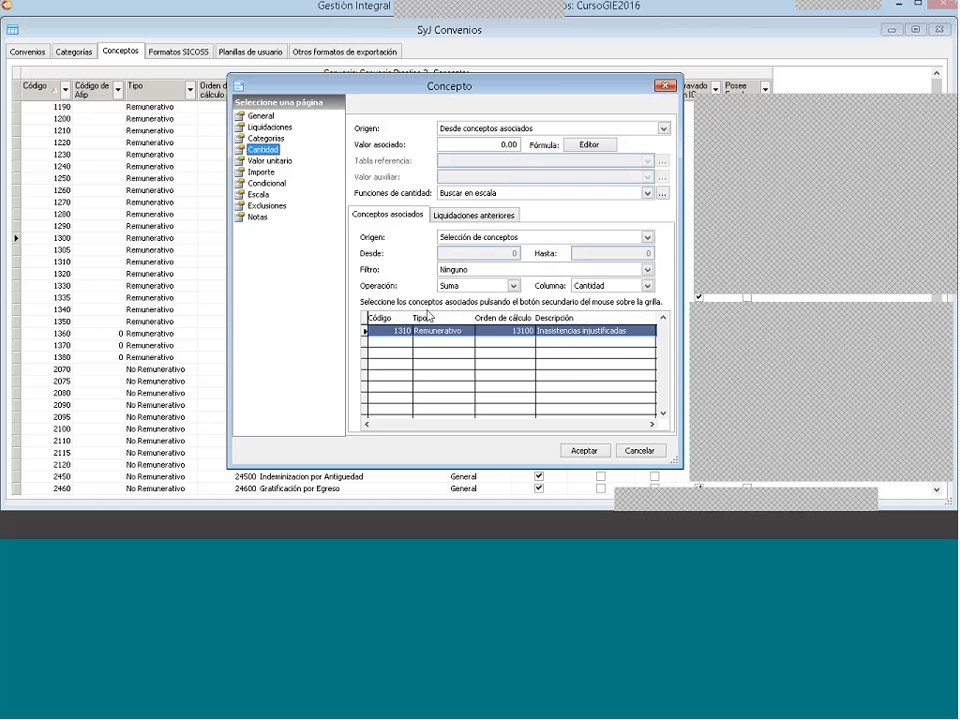
pyautogui.click(458, 219)
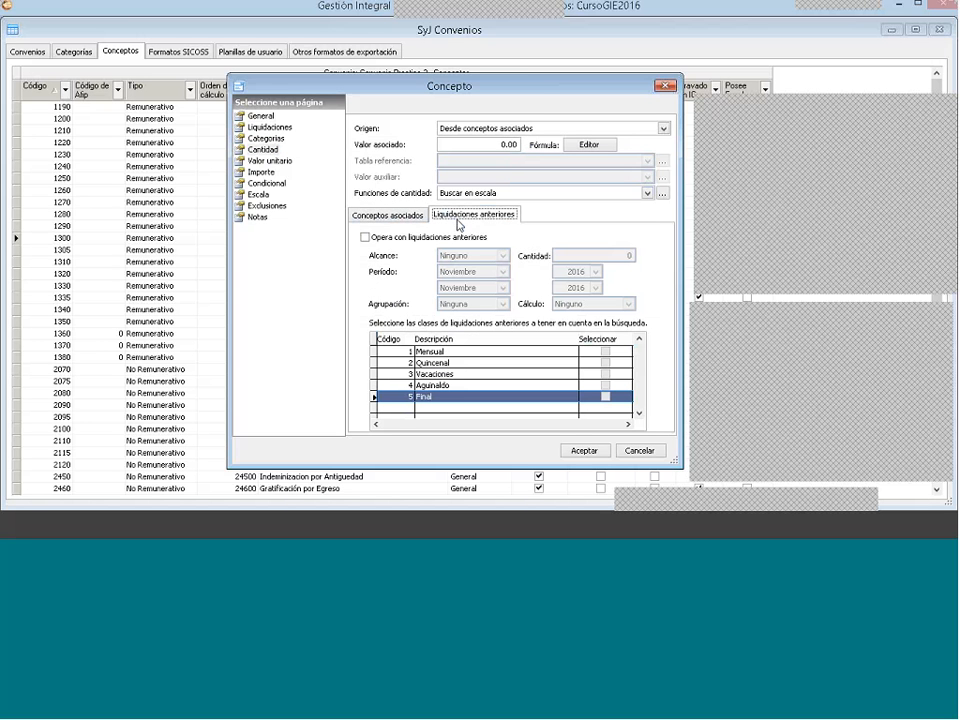
pyautogui.click(401, 240)
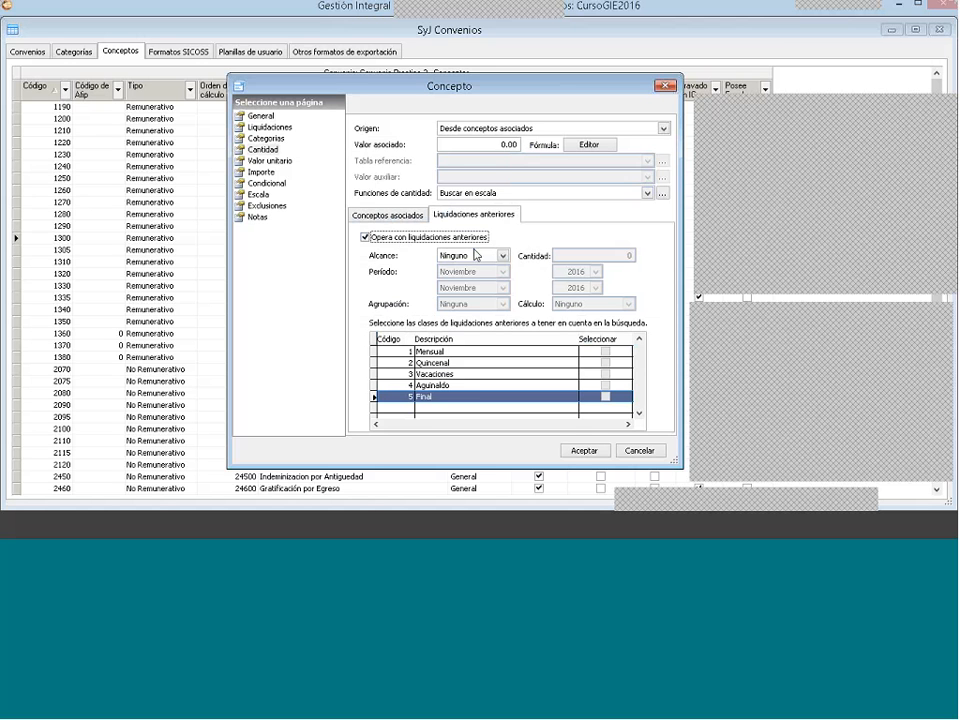
pyautogui.click(476, 255)
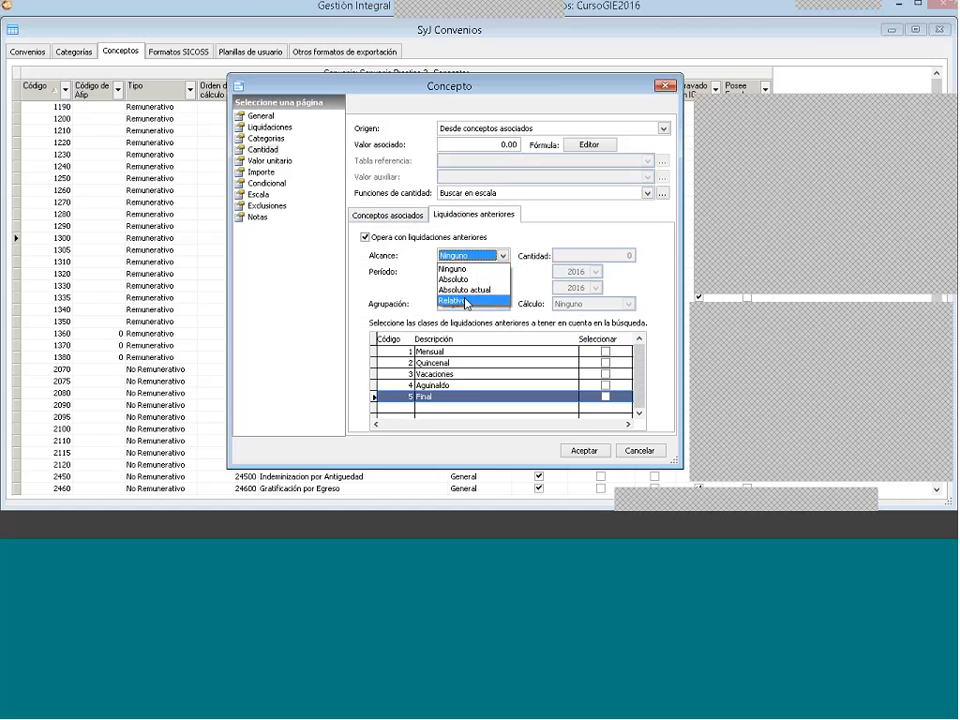
pyautogui.click(466, 300)
pyautogui.click(596, 255)
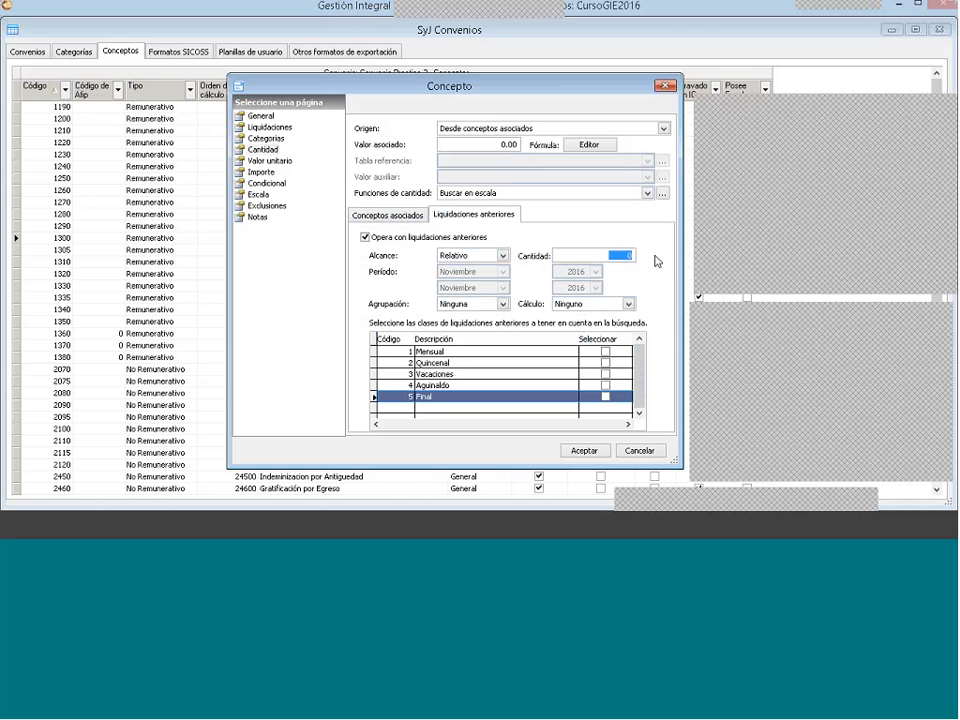
pyautogui.write('6')
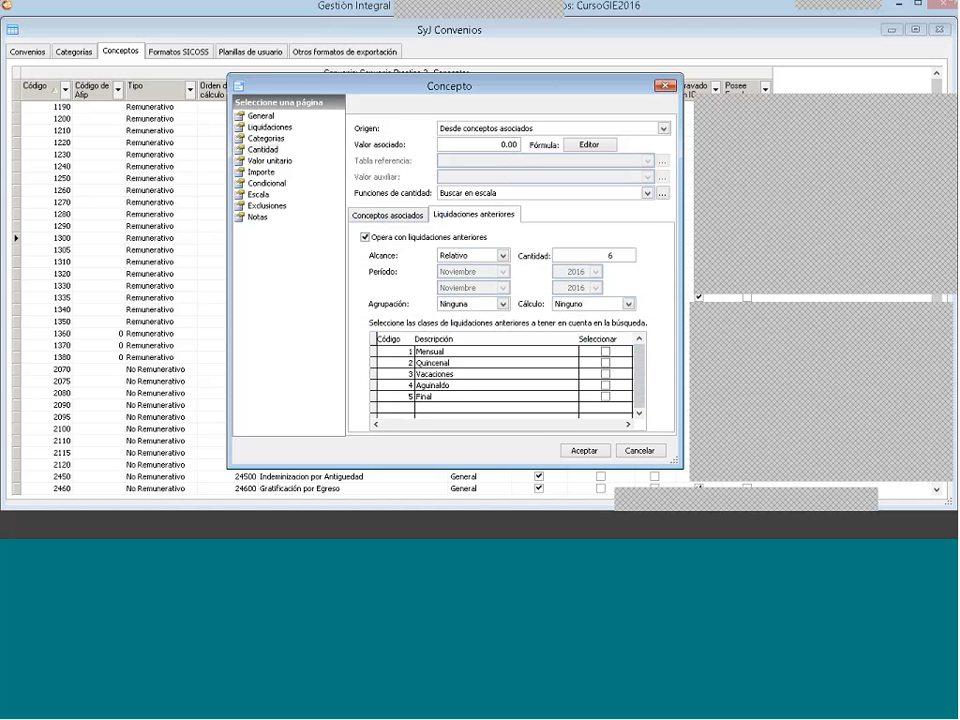
pyautogui.click(605, 352)
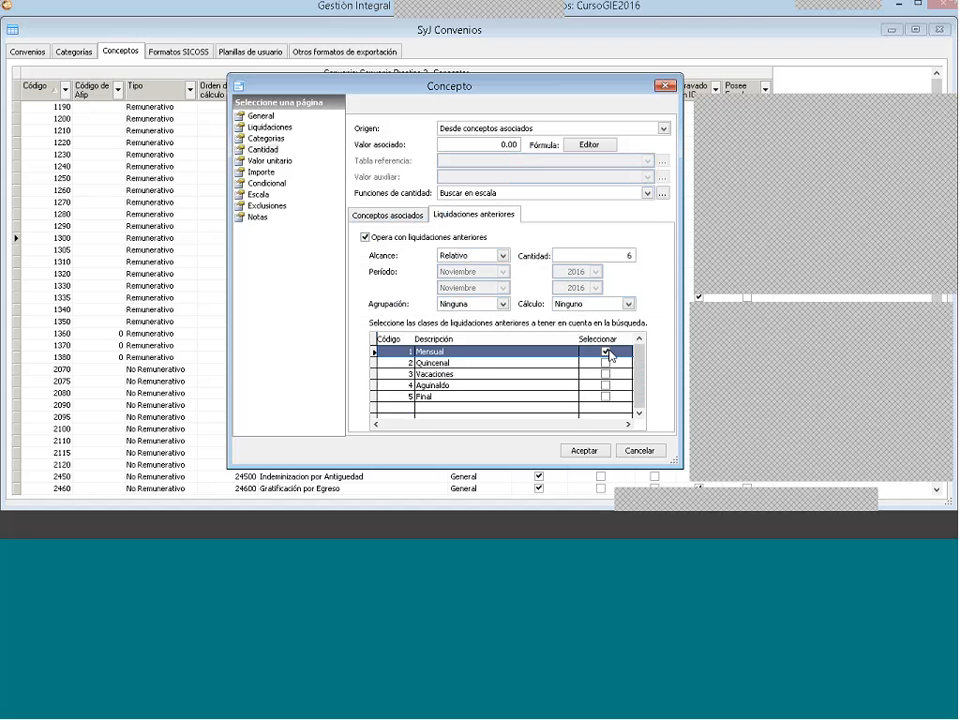
pyautogui.click(278, 162)
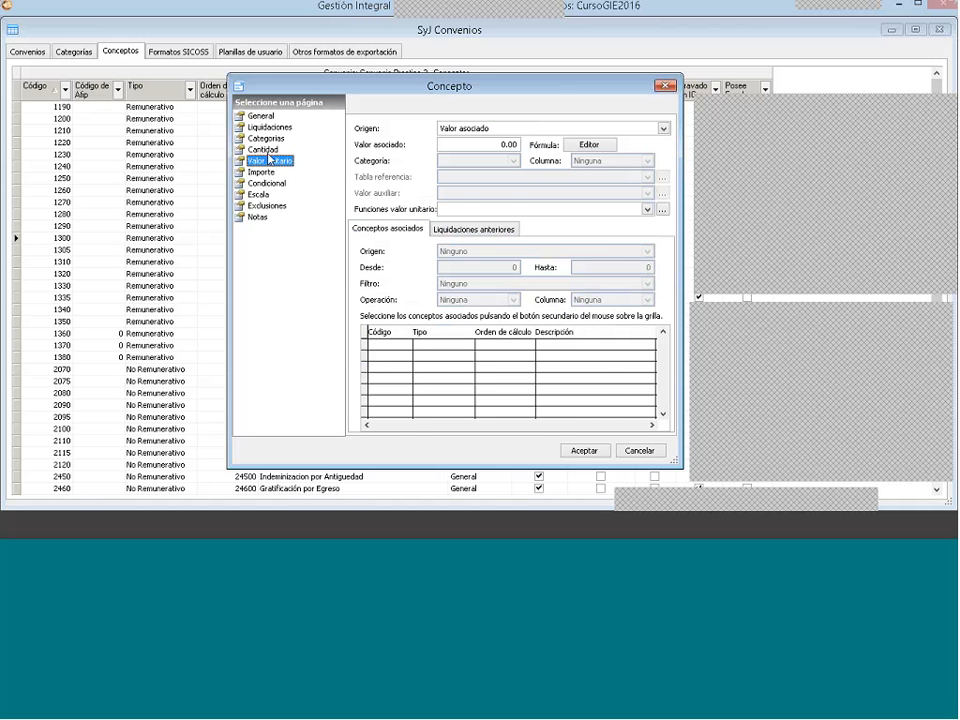
pyautogui.click(263, 149)
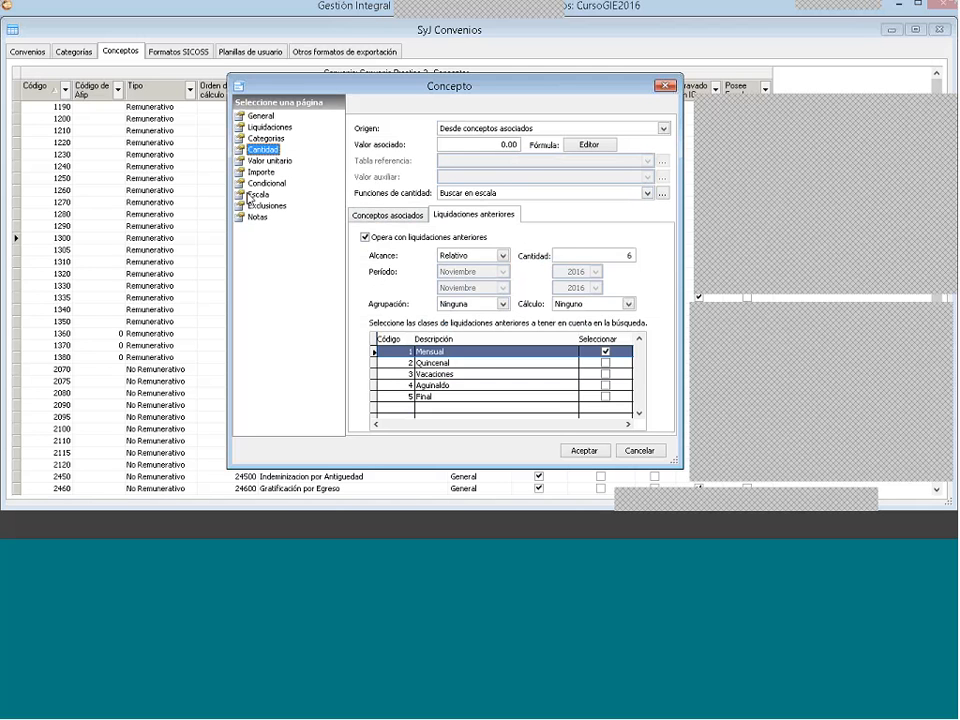
pyautogui.click(410, 216)
# Step: Set the concept's Valor unitario to origin Categoría asociada with Categoria 1 and column Básico
pyautogui.click(268, 159)
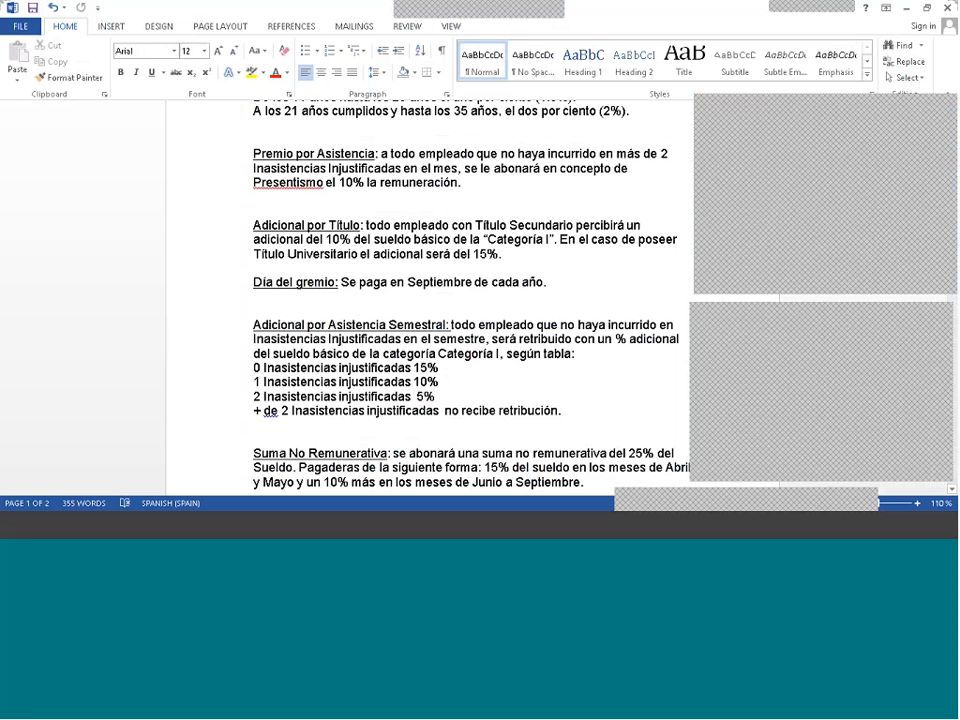
pyautogui.hotkey('alt', 'Tab')
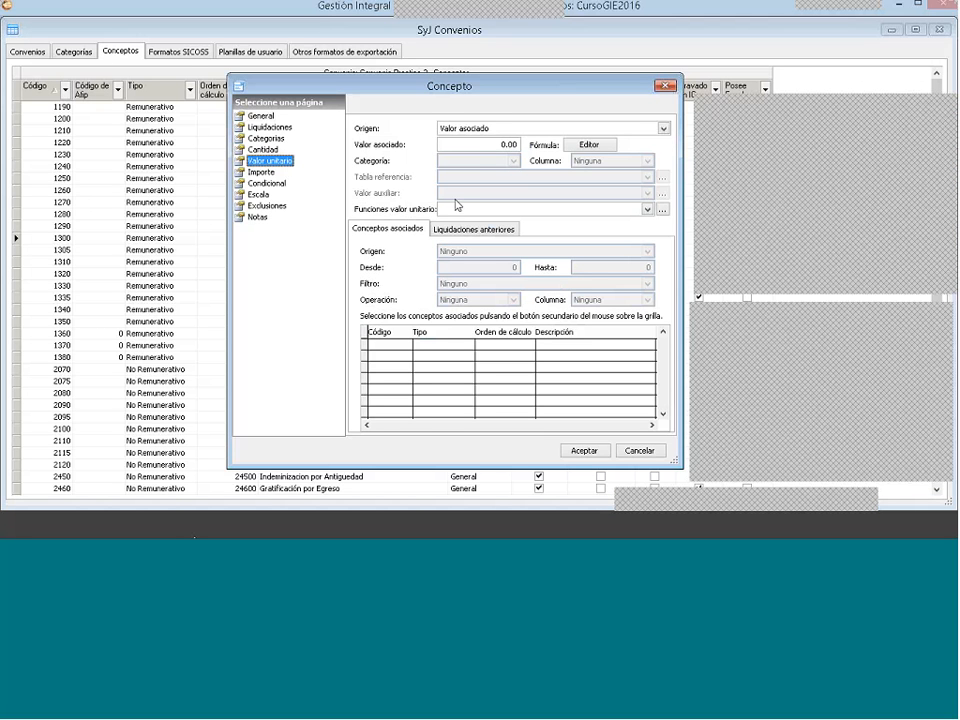
pyautogui.click(468, 128)
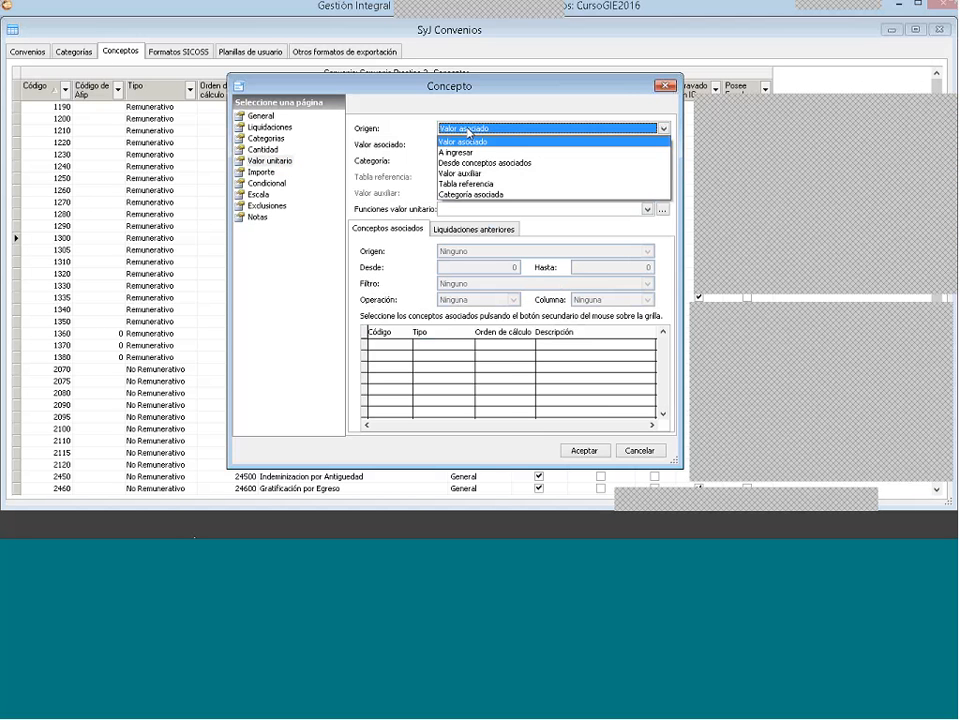
pyautogui.click(472, 194)
pyautogui.click(476, 160)
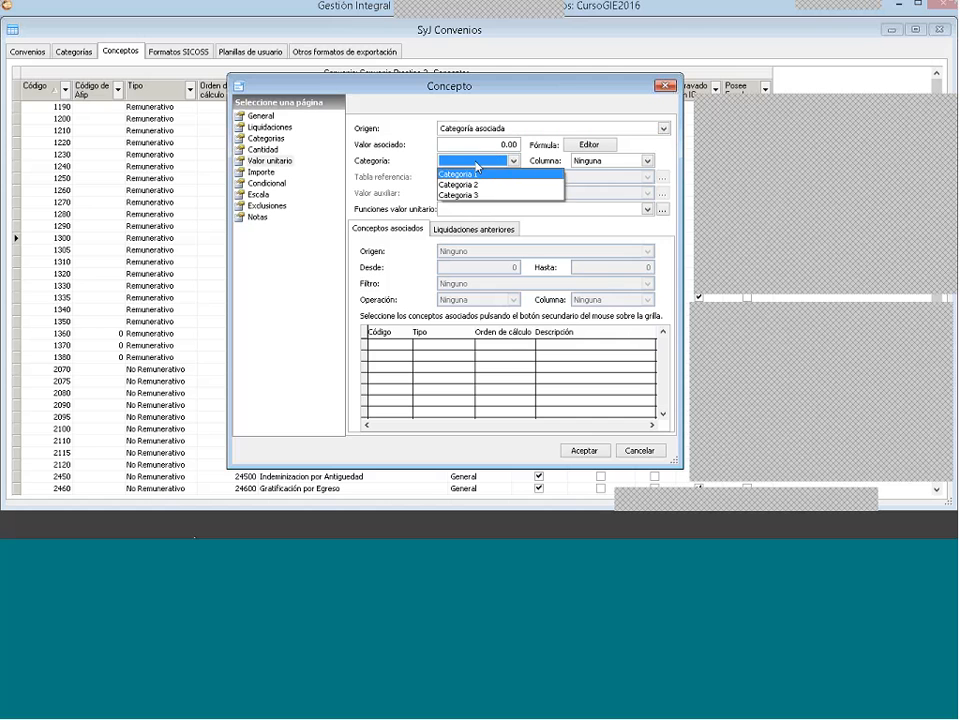
pyautogui.click(478, 174)
pyautogui.click(598, 161)
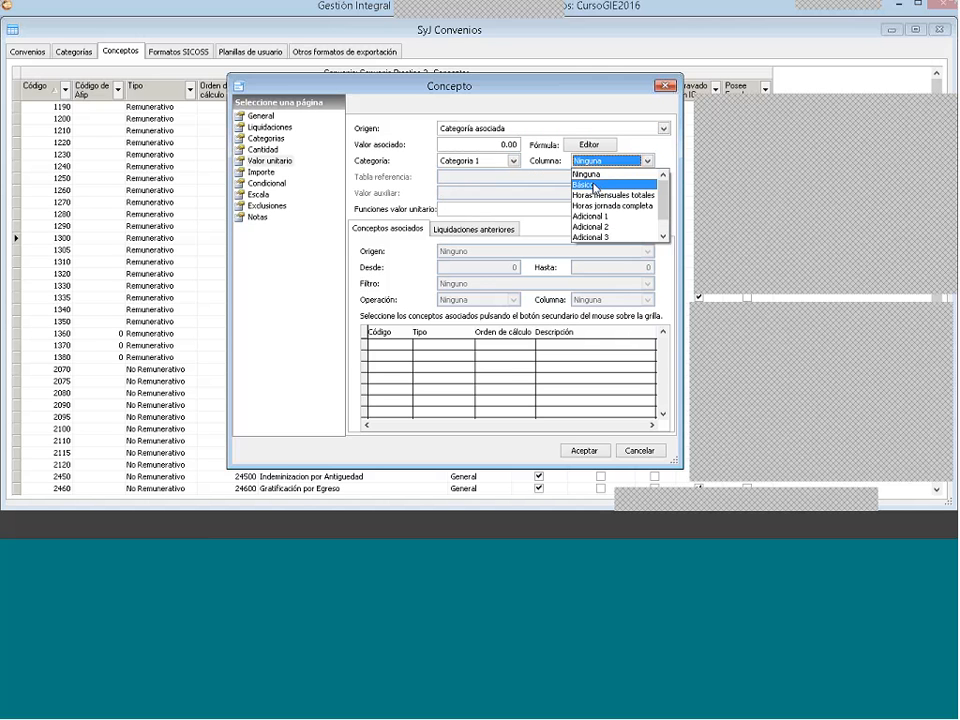
pyautogui.click(595, 186)
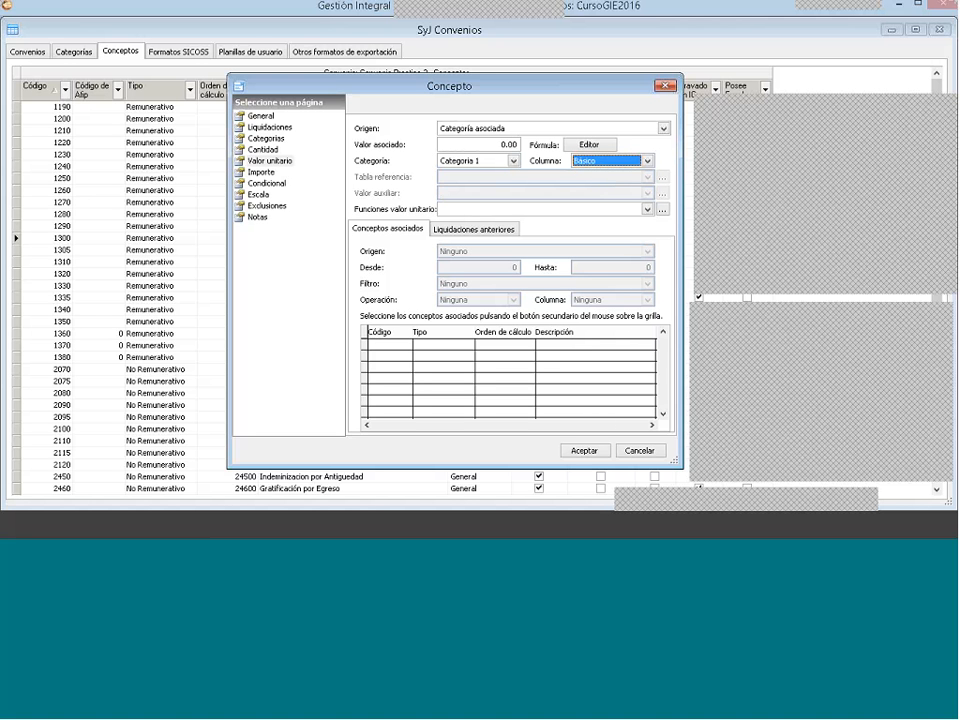
# Step: Set the concept's Importe to origin Operación with the operation Cantidad * Valor Unitario / 100
pyautogui.click(262, 172)
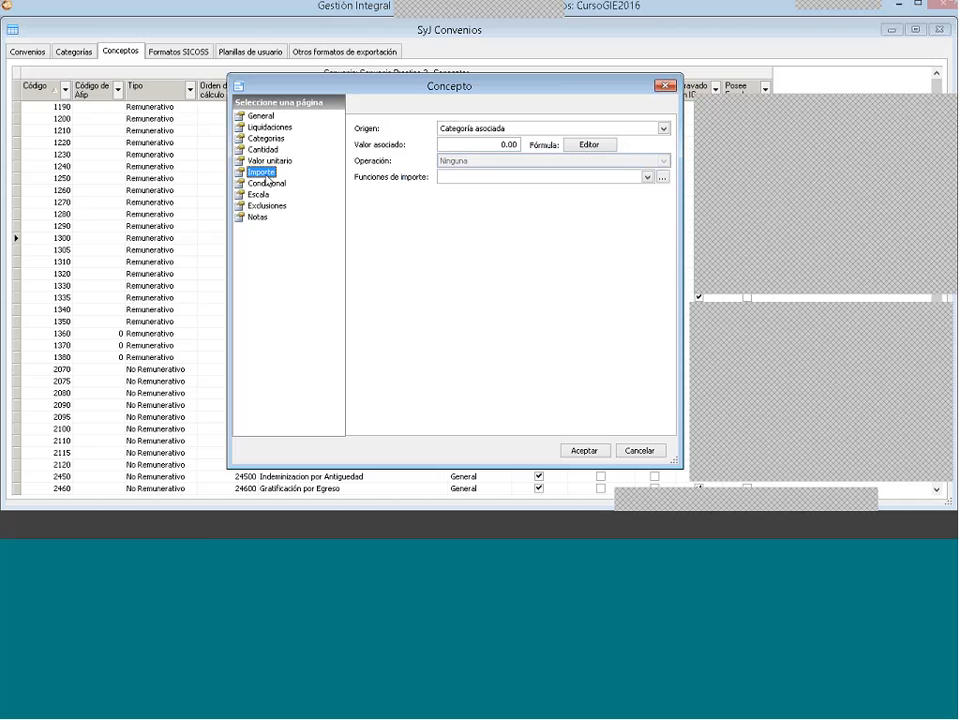
pyautogui.click(488, 128)
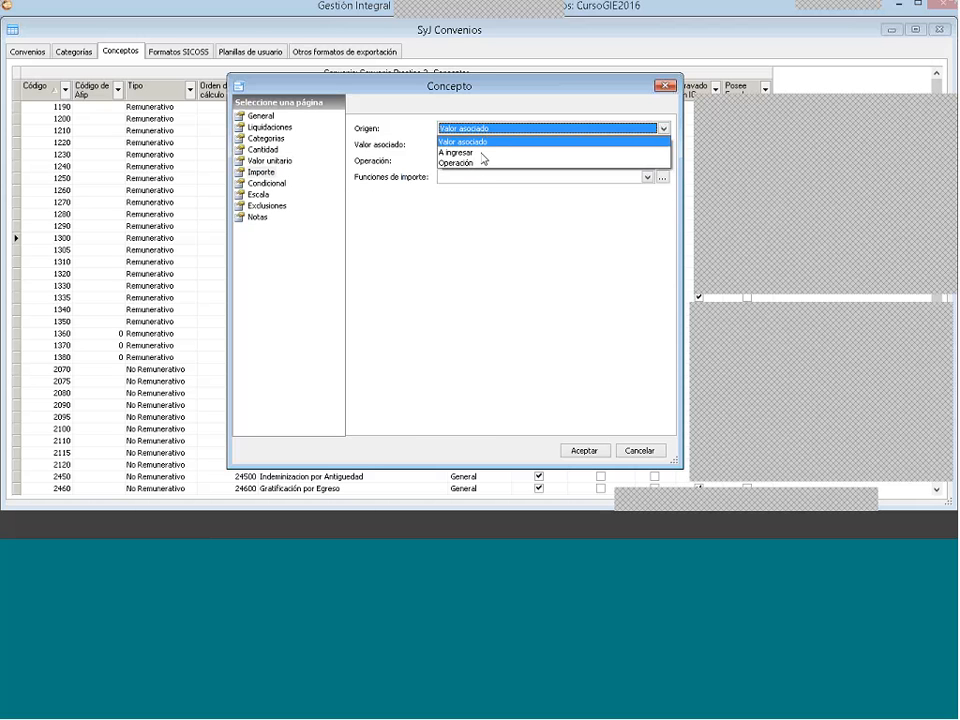
pyautogui.click(485, 162)
pyautogui.click(480, 162)
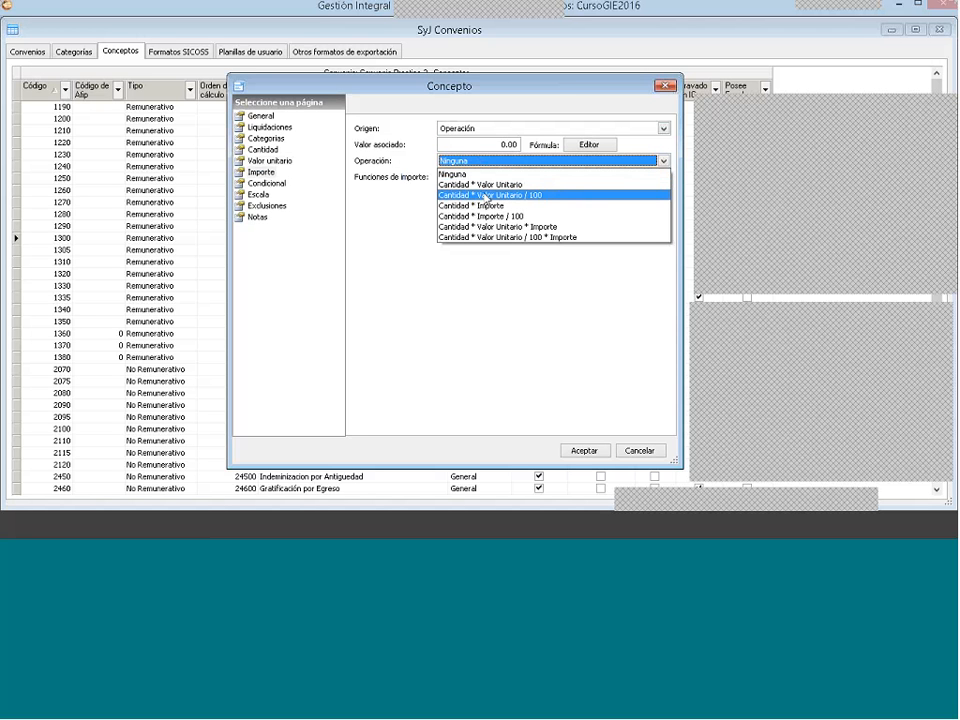
pyautogui.click(486, 196)
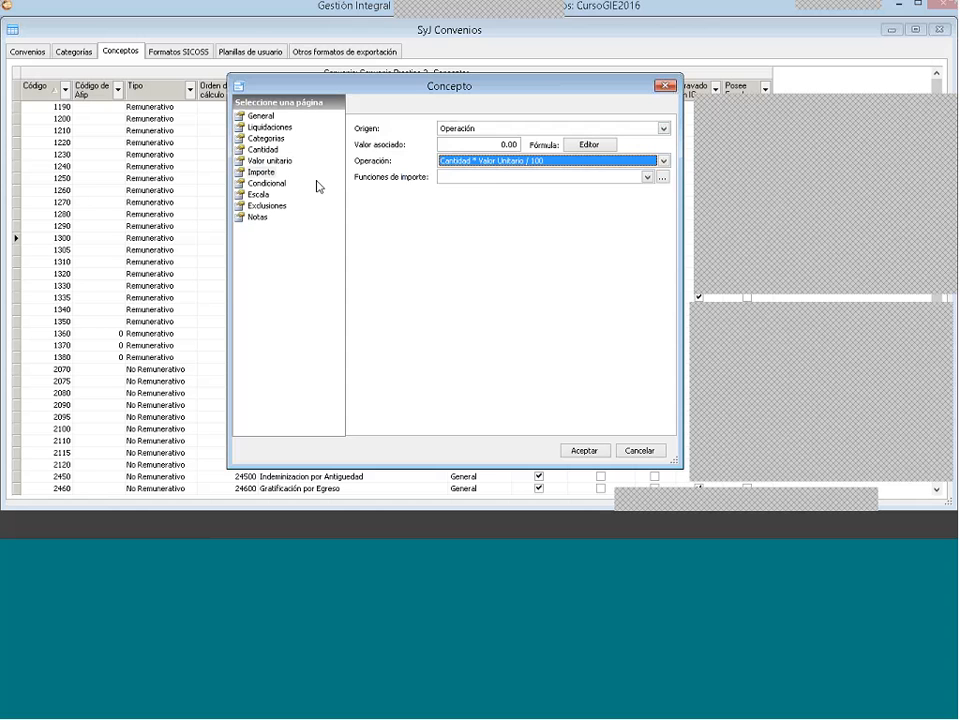
# Step: Add a row to the concept's Escala from 0 to 0 with 15 as % Sobre Excedente, following the practice document
pyautogui.click(256, 194)
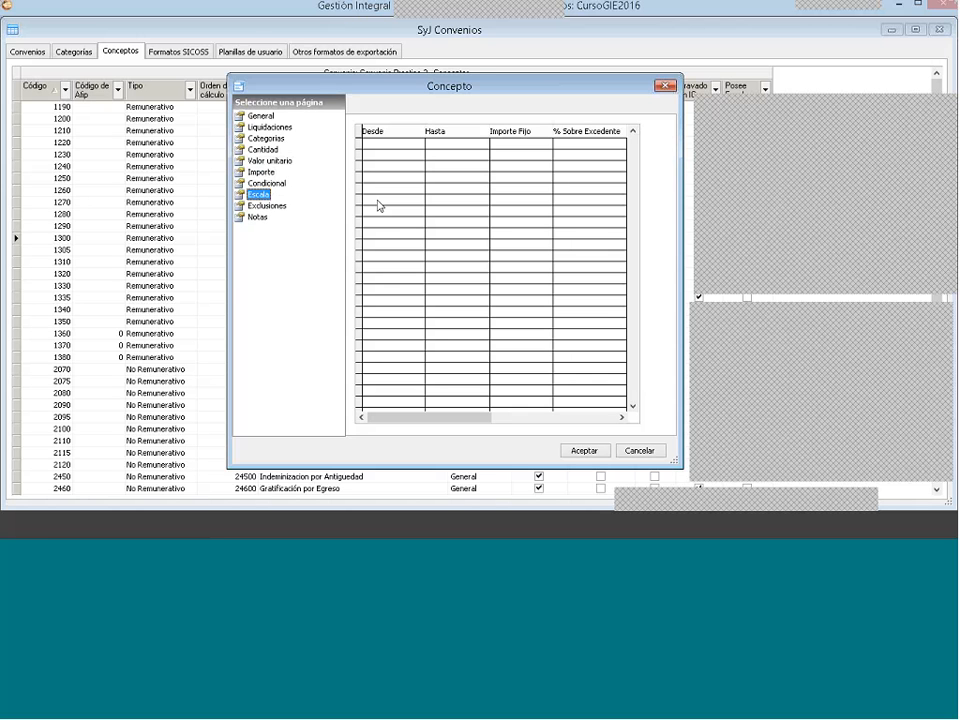
pyautogui.rightClick(418, 168)
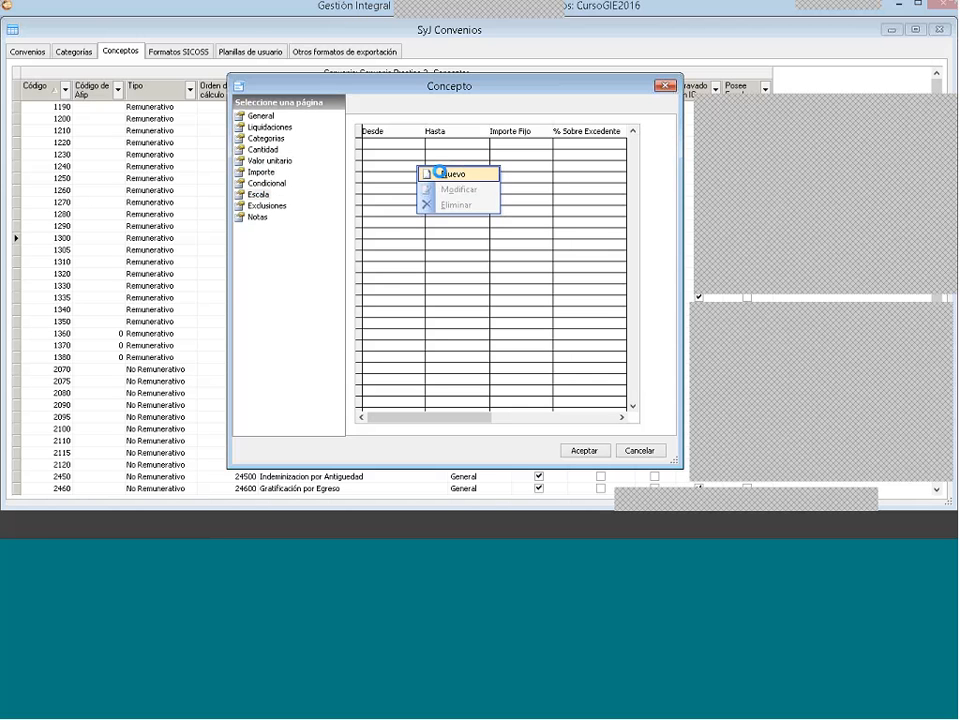
pyautogui.click(440, 172)
pyautogui.click(242, 533)
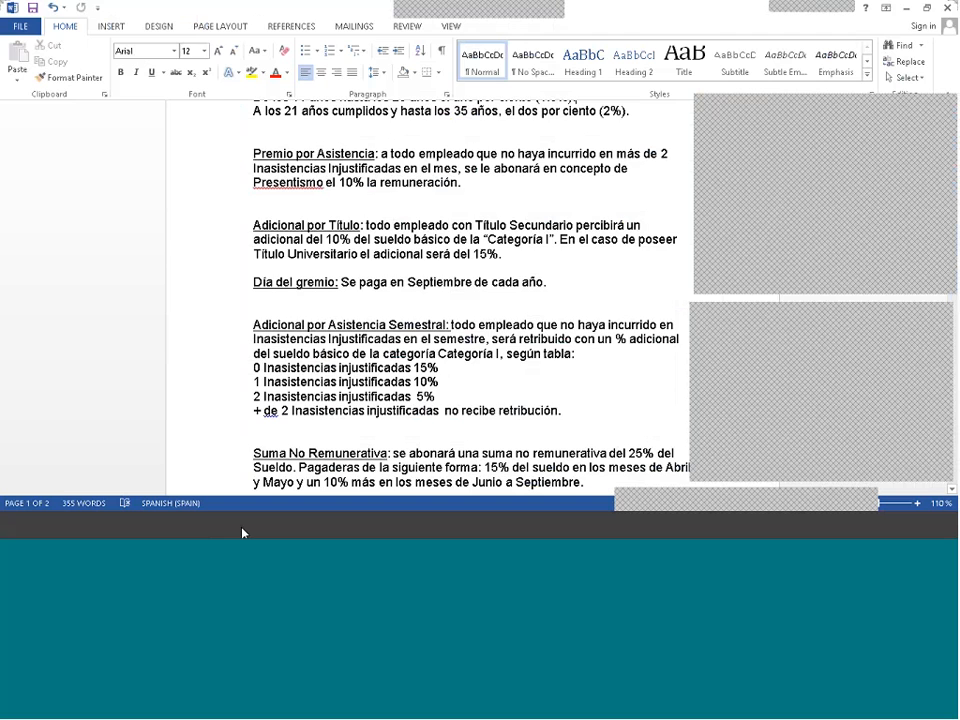
pyautogui.click(242, 530)
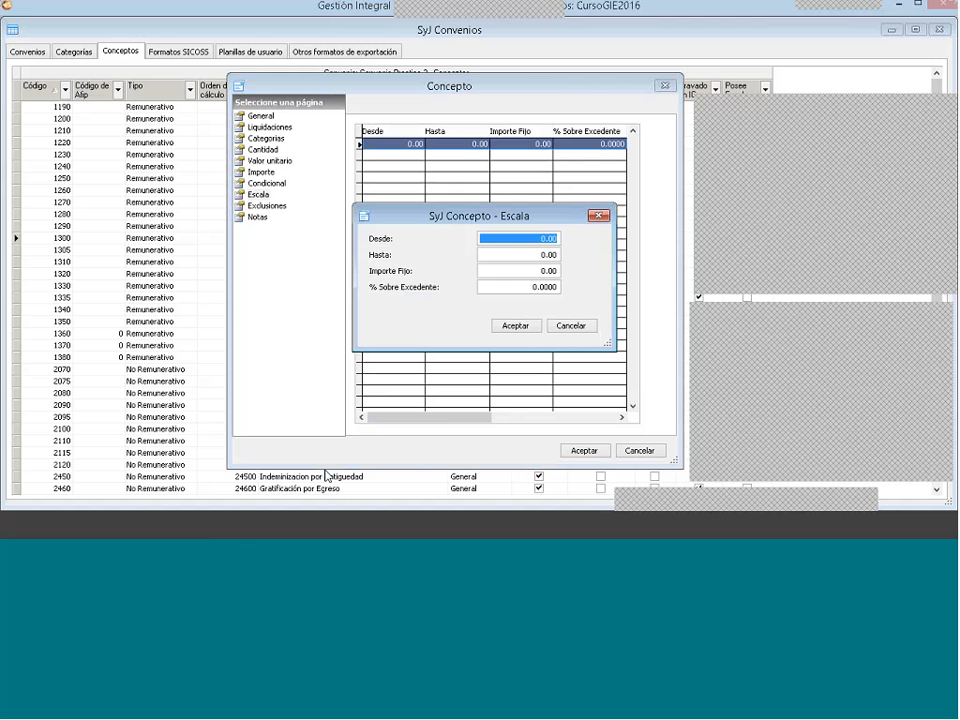
pyautogui.click(523, 288)
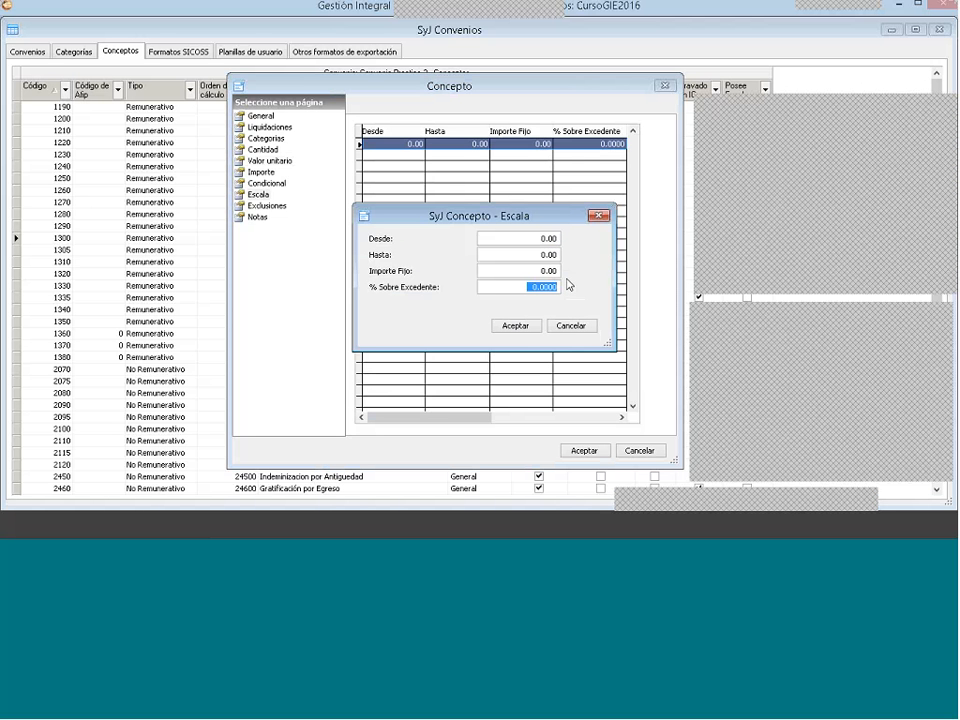
pyautogui.write('15 .')
pyautogui.click(520, 328)
# Step: Add a second Escala row from 1 to 1 with 10 as % Sobre Excedente, following the practice document
pyautogui.rightClick(484, 223)
pyautogui.click(512, 229)
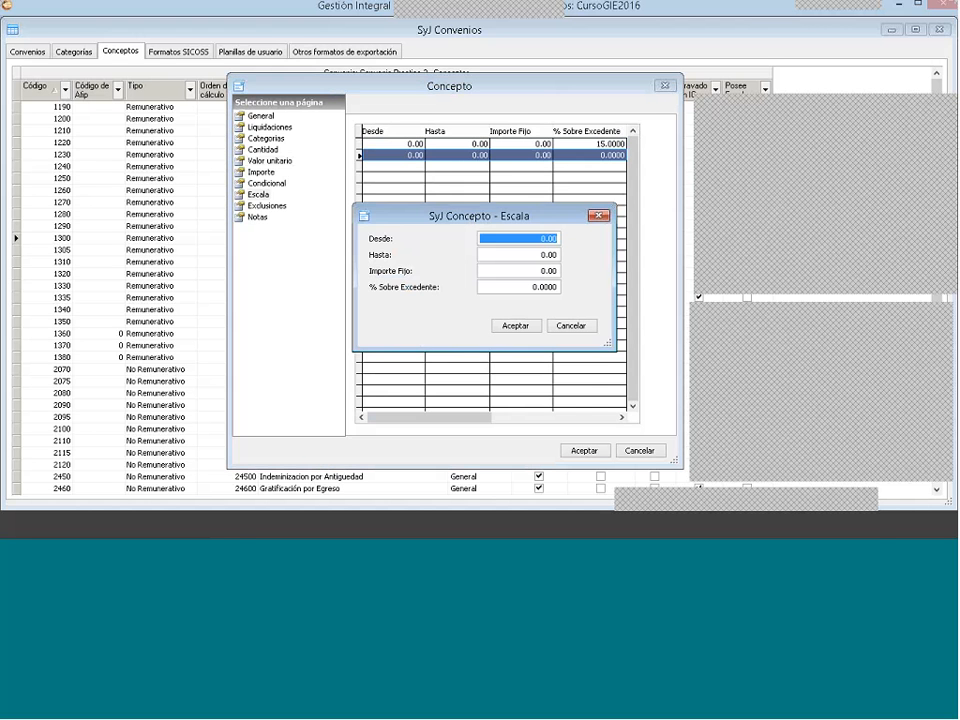
pyautogui.click(232, 532)
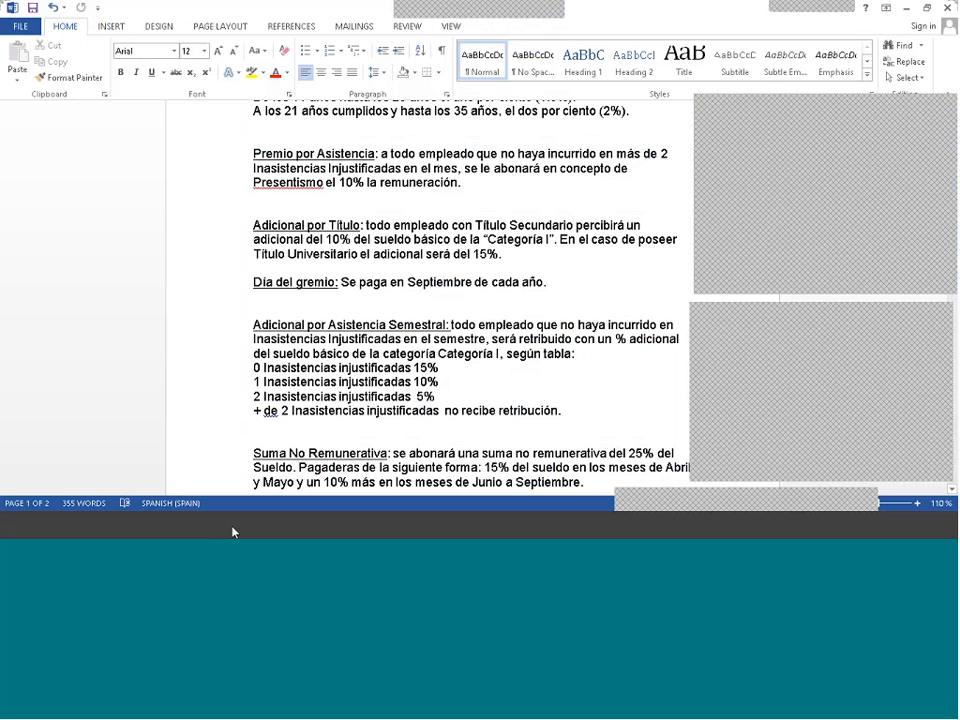
pyautogui.click(232, 532)
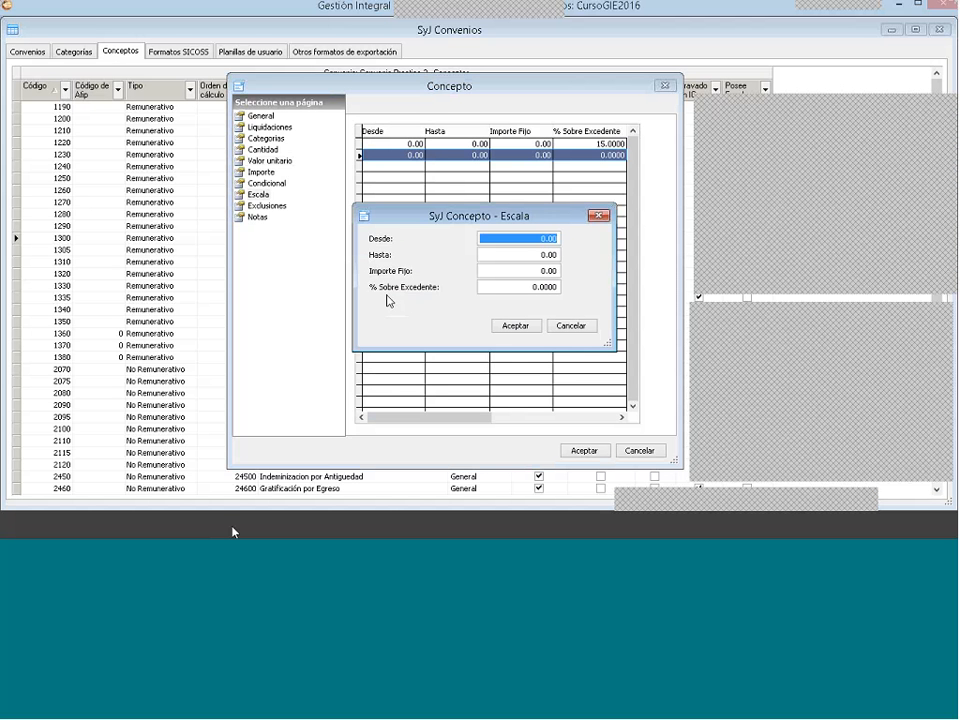
pyautogui.write('1 .')
pyautogui.click(510, 254)
pyautogui.write('1')
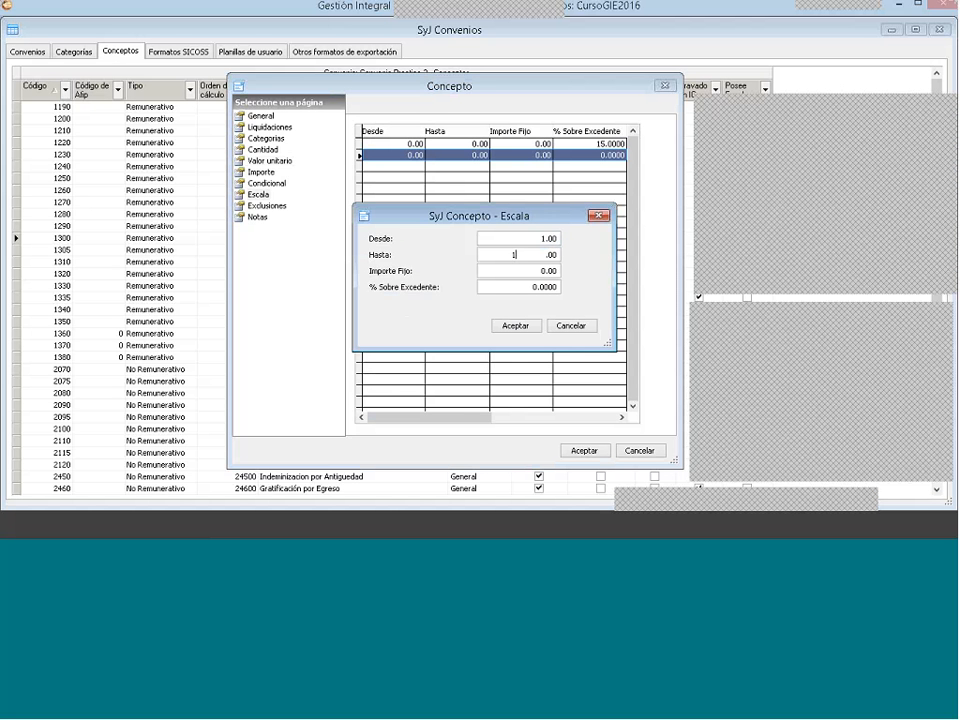
pyautogui.click(526, 289)
pyautogui.write('10')
pyautogui.click(522, 327)
# Step: Add a third Escala row from 2 to 2 with 5 as % Sobre Excedente
pyautogui.rightClick(489, 222)
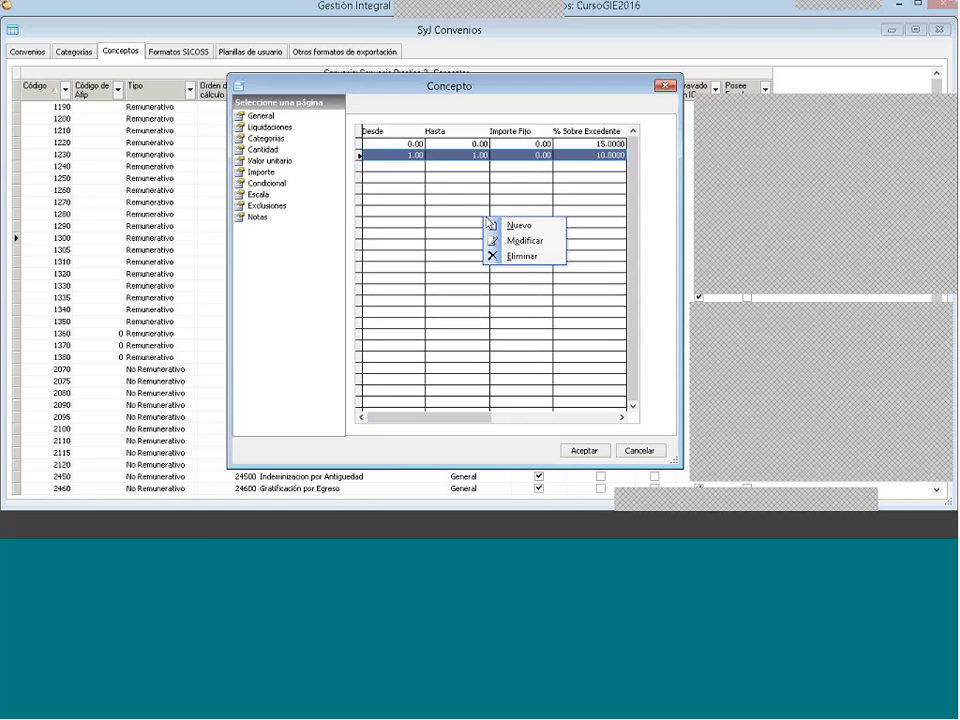
pyautogui.click(493, 226)
pyautogui.write('2.')
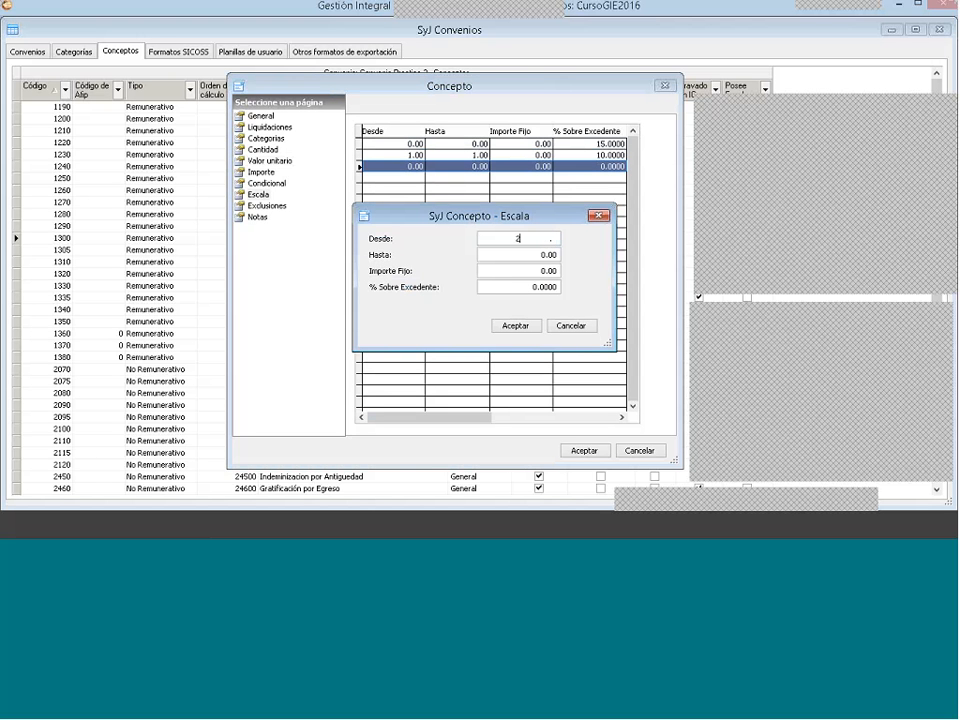
pyautogui.click(533, 254)
pyautogui.write('2')
pyautogui.click(524, 288)
pyautogui.write('5')
pyautogui.click(515, 326)
# Step: Following the last line of the practice document's absence table, add an Escala row from 3 to 100 with no percentage
pyautogui.click(219, 536)
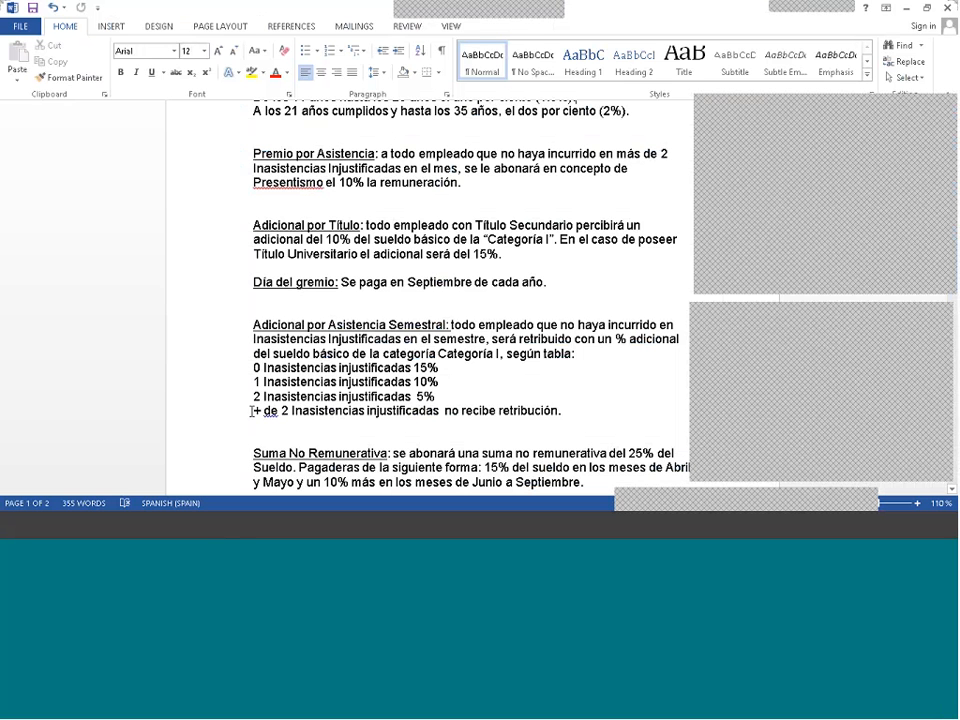
pyautogui.moveTo(252, 411); pyautogui.dragTo(557, 411)
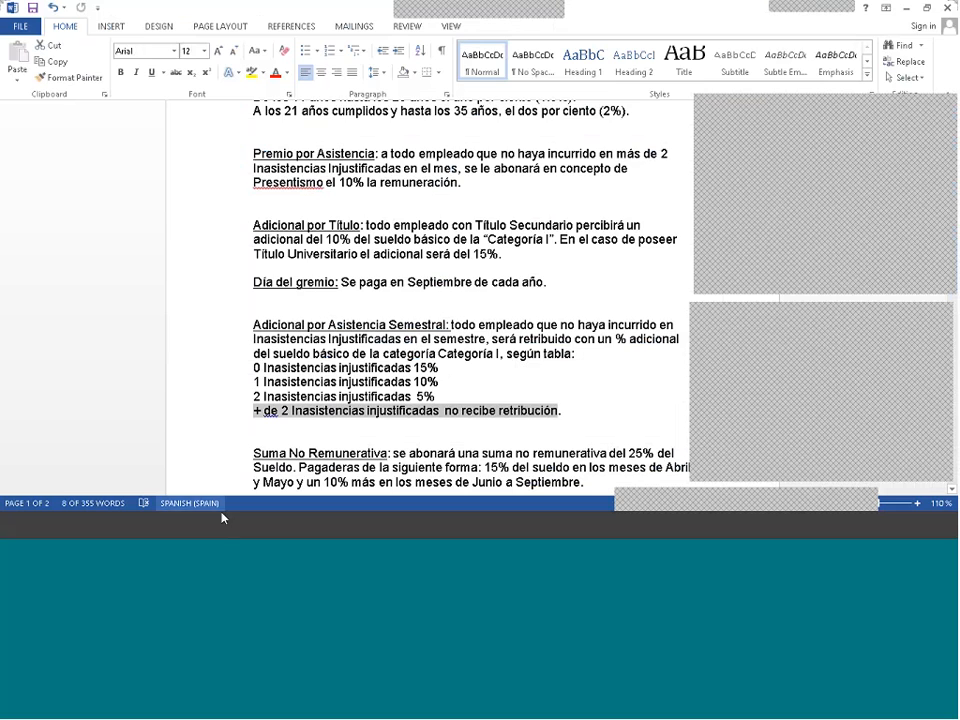
pyautogui.click(231, 534)
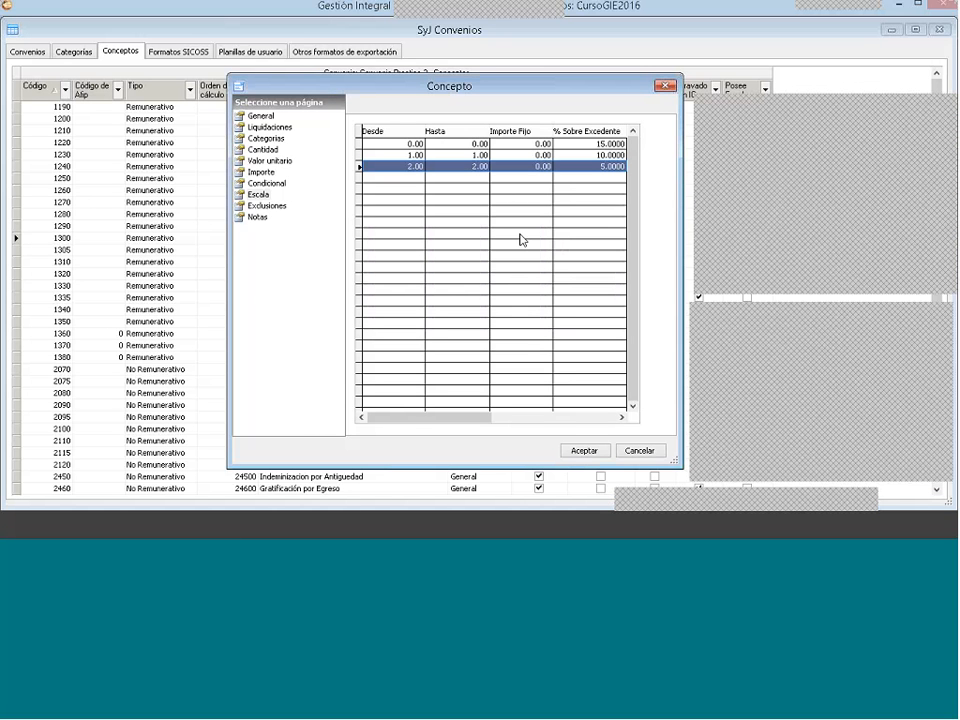
pyautogui.rightClick(484, 206)
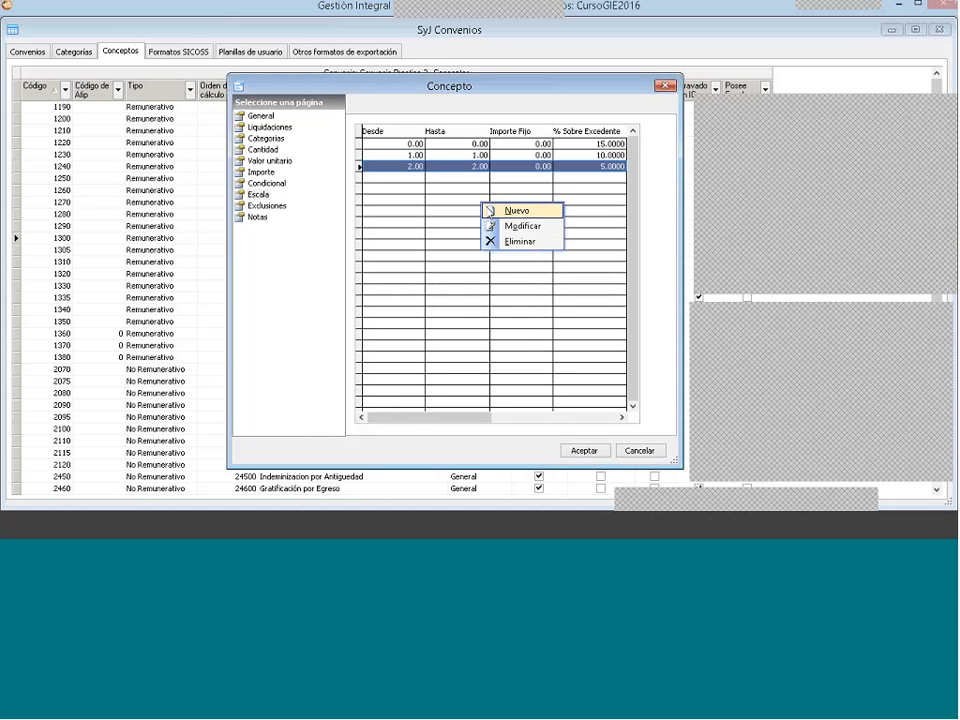
pyautogui.click(500, 208)
pyautogui.write('3.')
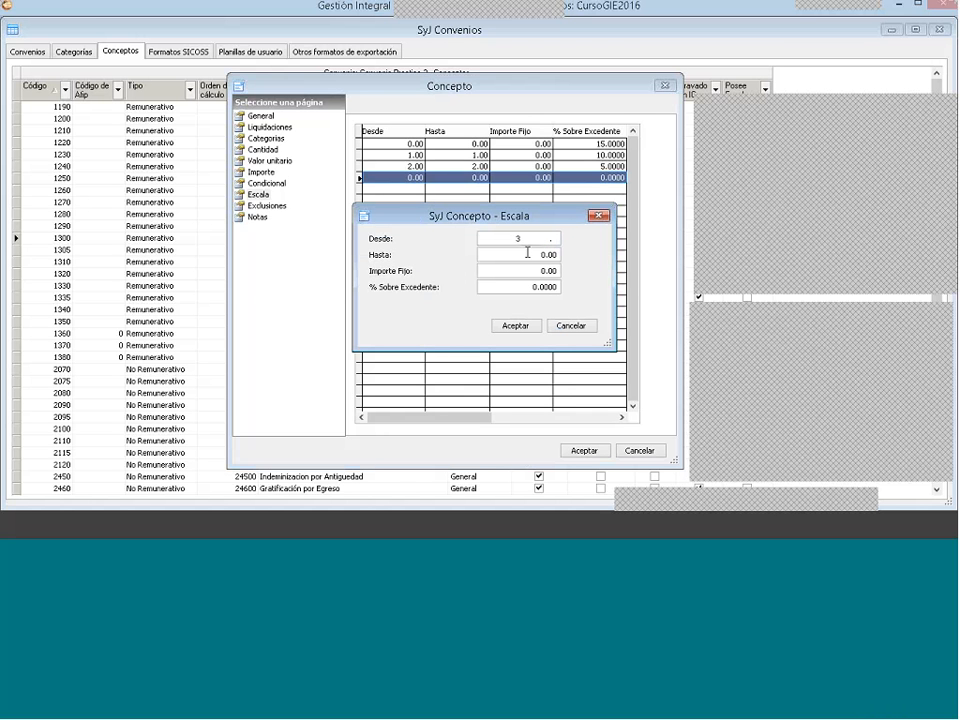
pyautogui.press('Tab')
pyautogui.write('100 .00')
pyautogui.click(517, 326)
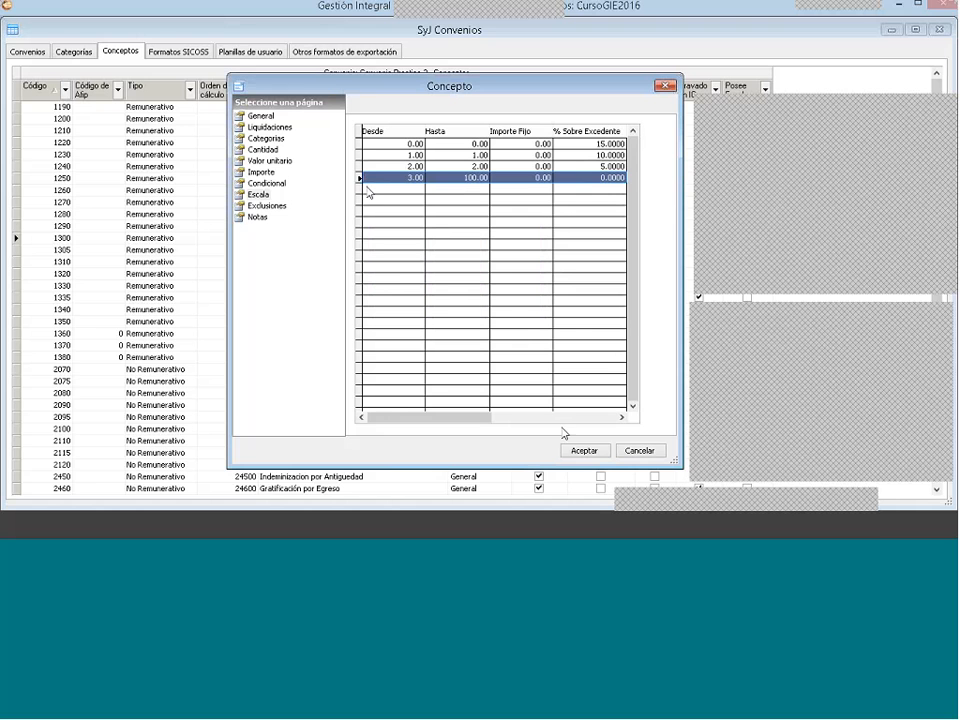
# Step: Recheck the absence table in the practice document and save the Adicional por asistencia semestral concept
pyautogui.click(460, 525)
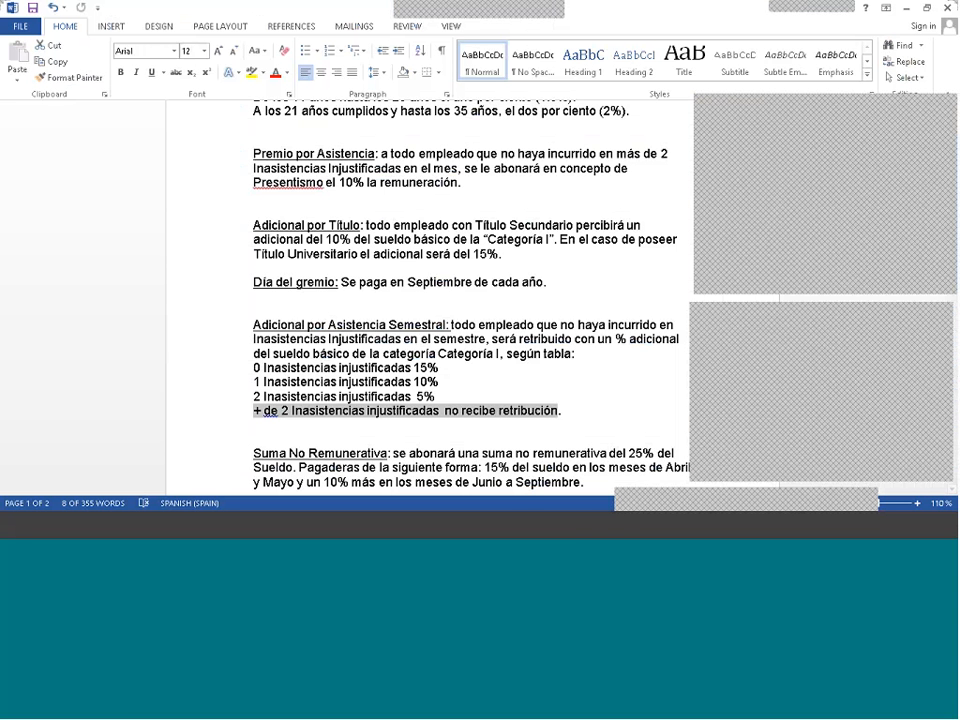
pyautogui.click(477, 433)
pyautogui.click(580, 450)
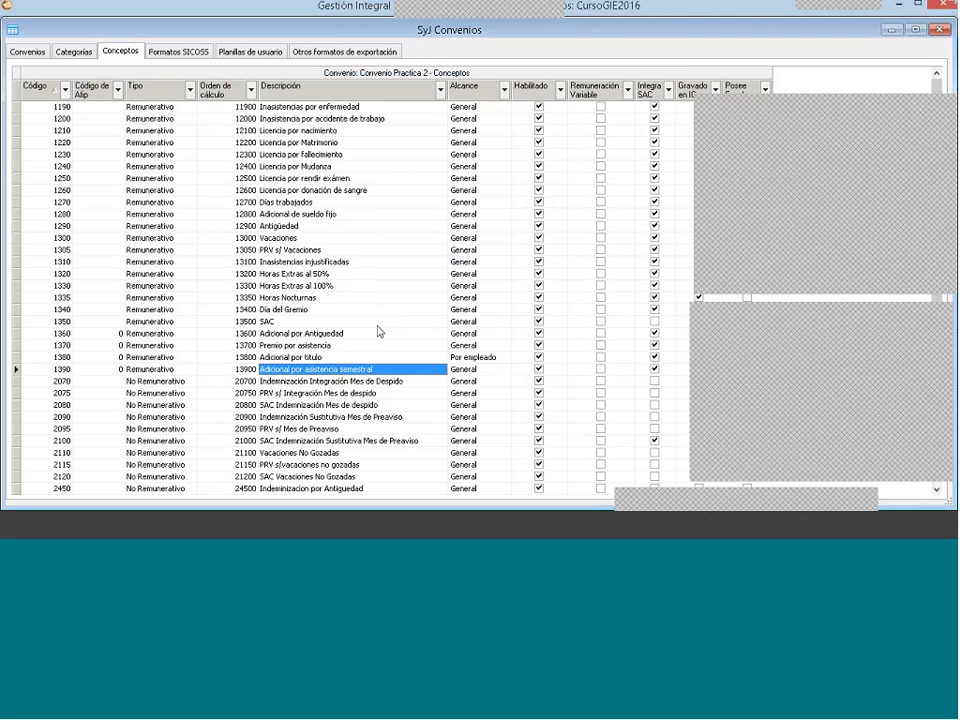
# Step: Review the Suma No Remunerativa clause in the practice document and start a new agreement concept of type Control
pyautogui.hotkey('alt', 'Tab')
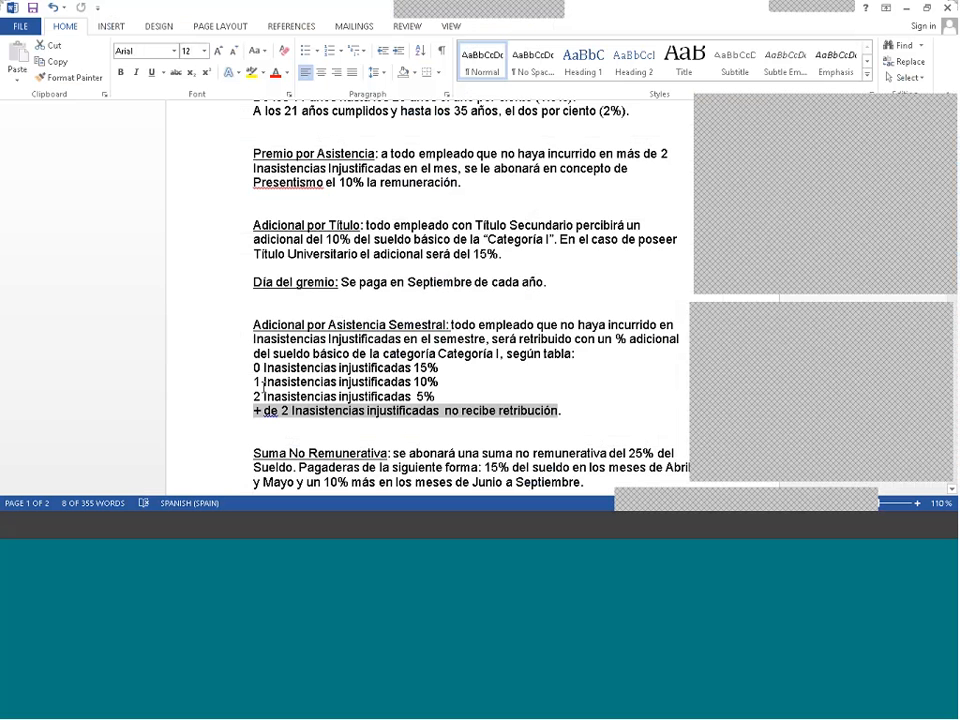
pyautogui.scroll(-3, 262, 382)
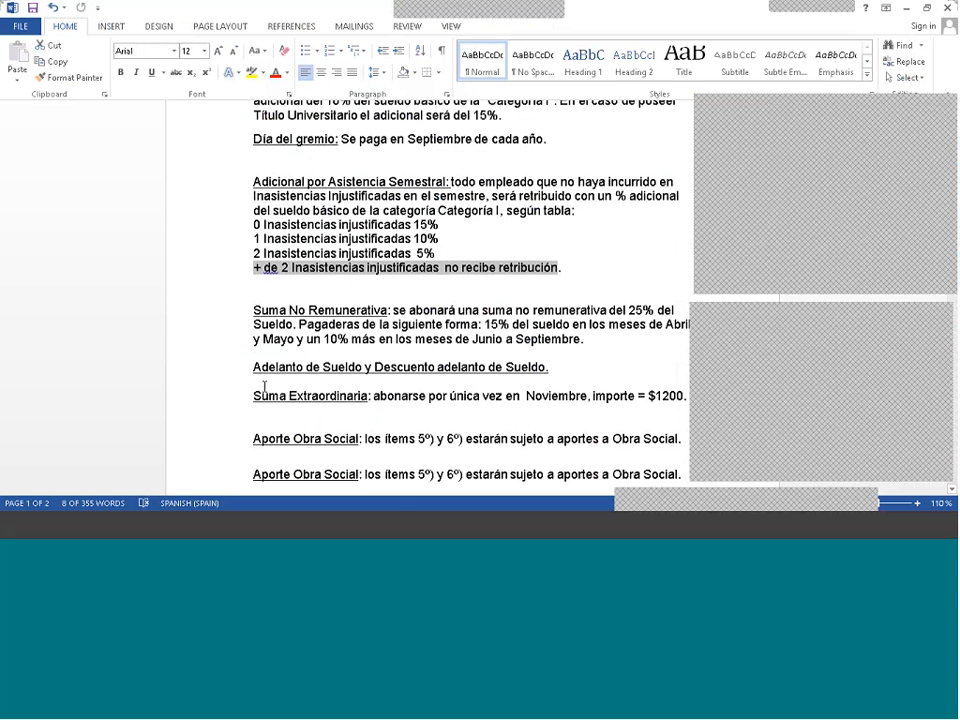
pyautogui.scroll(-1, 264, 385)
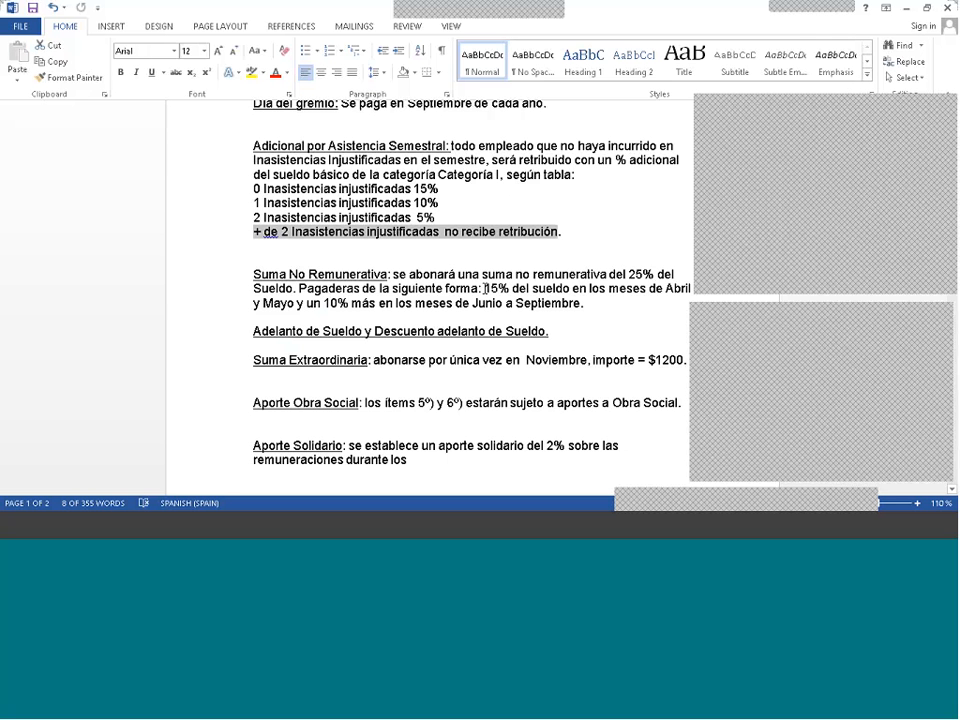
pyautogui.moveTo(485, 288); pyautogui.dragTo(510, 288)
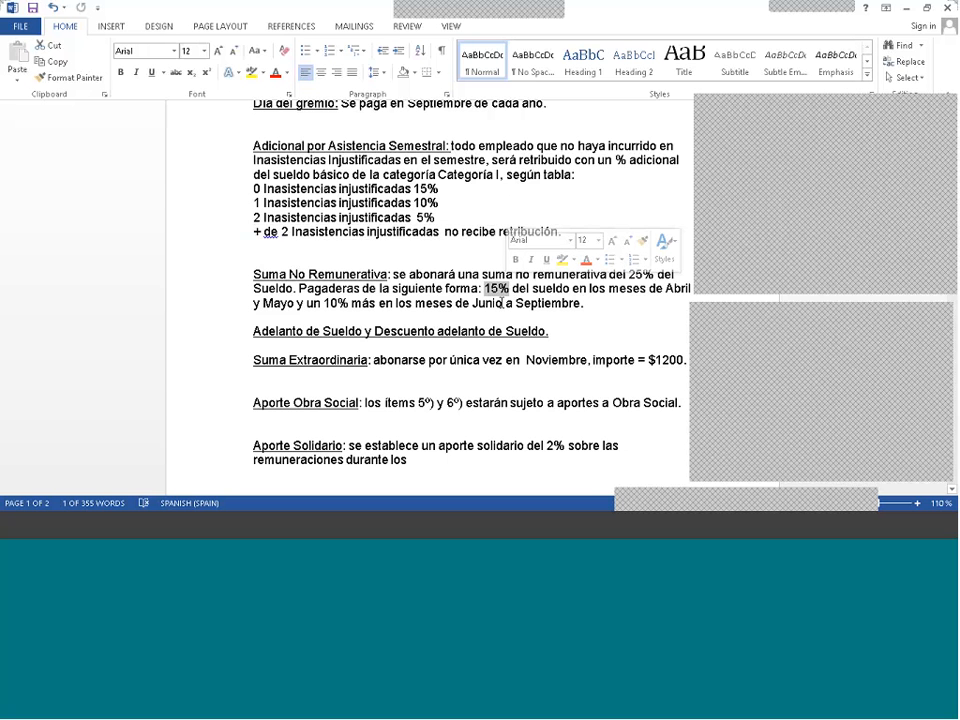
pyautogui.click(502, 302)
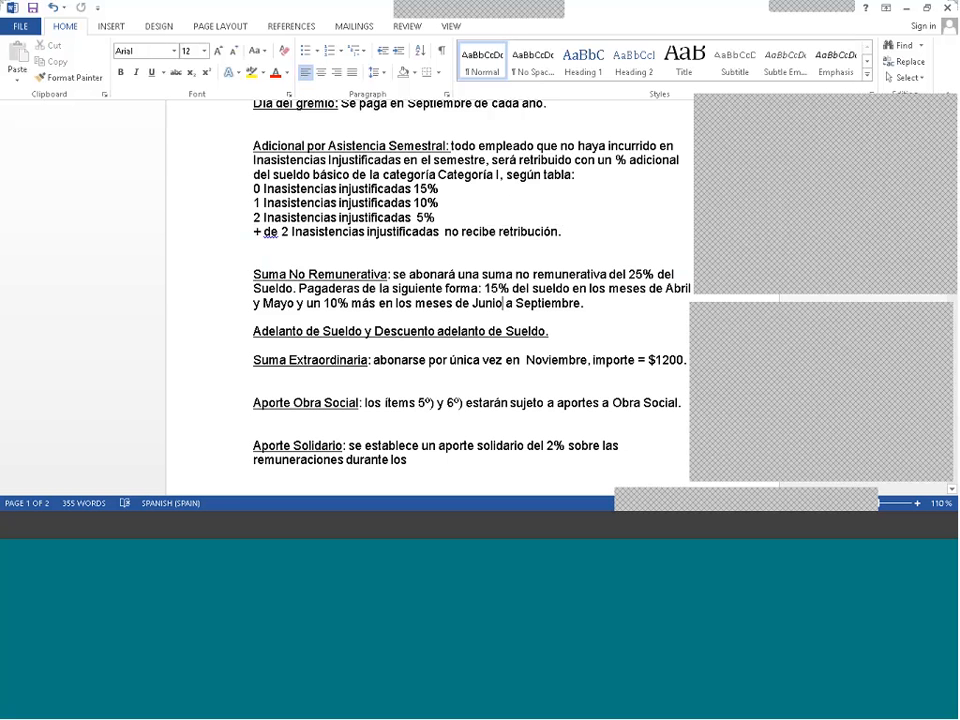
pyautogui.hotkey('alt', 'Tab')
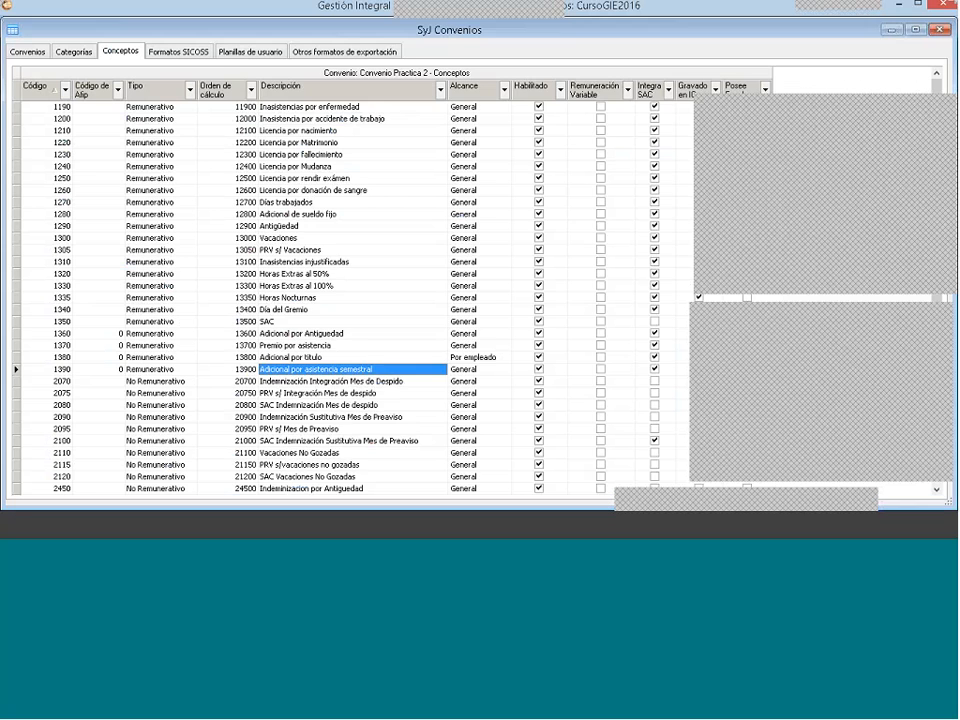
pyautogui.rightClick(313, 222)
pyautogui.click(345, 235)
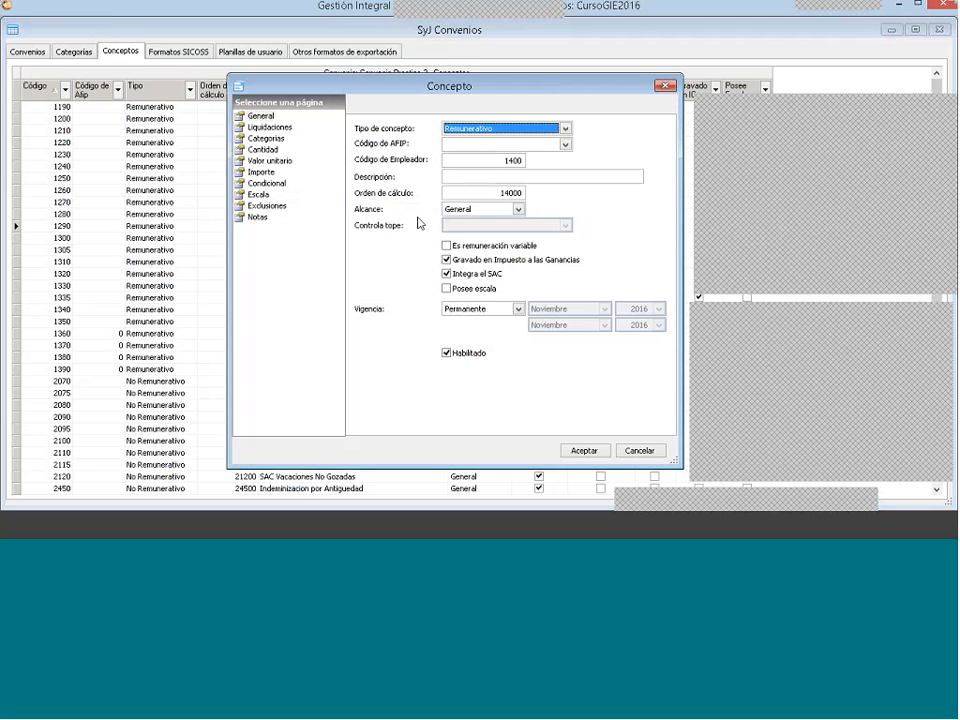
pyautogui.click(457, 130)
pyautogui.click(457, 141)
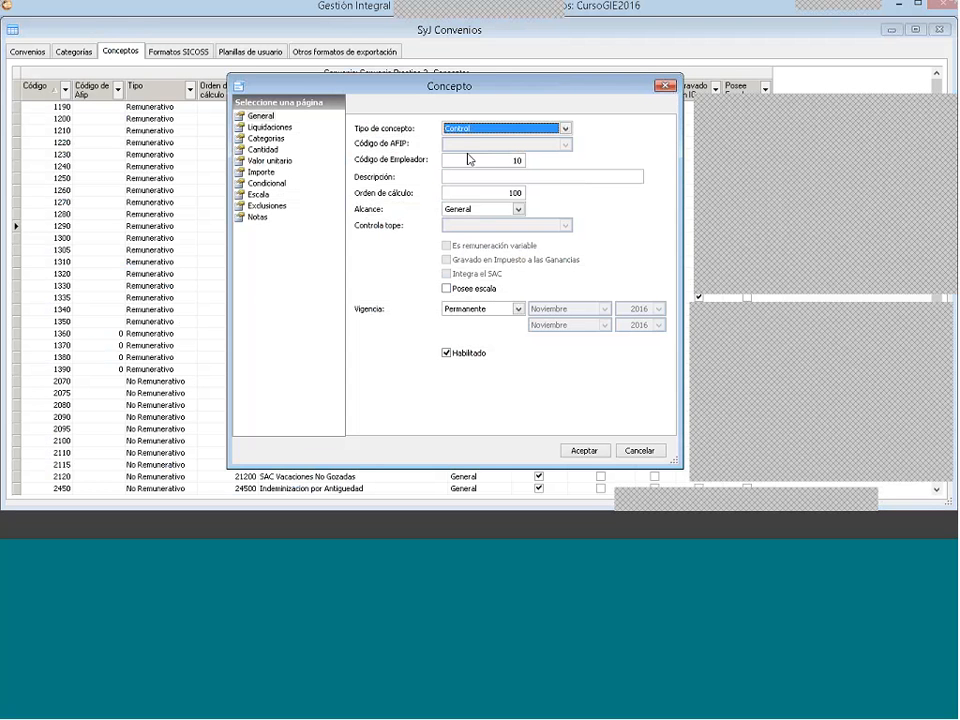
# Step: Enter 10% as the control concept's Descripción, checking it against the Suma No Remunerativa clause
pyautogui.click(489, 180)
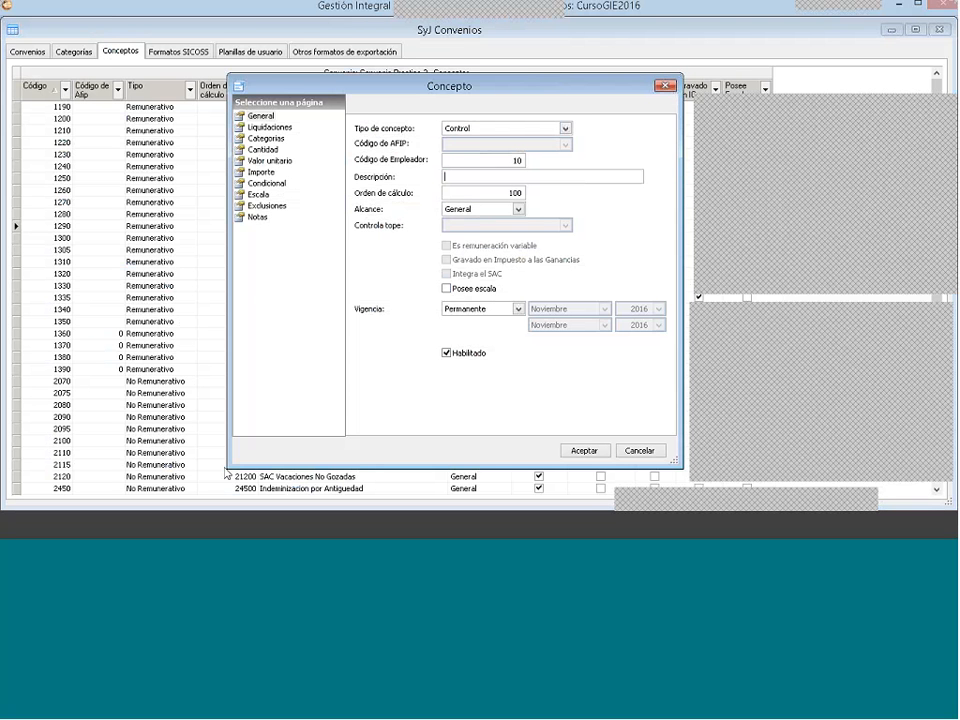
pyautogui.write('10%')
pyautogui.click(240, 526)
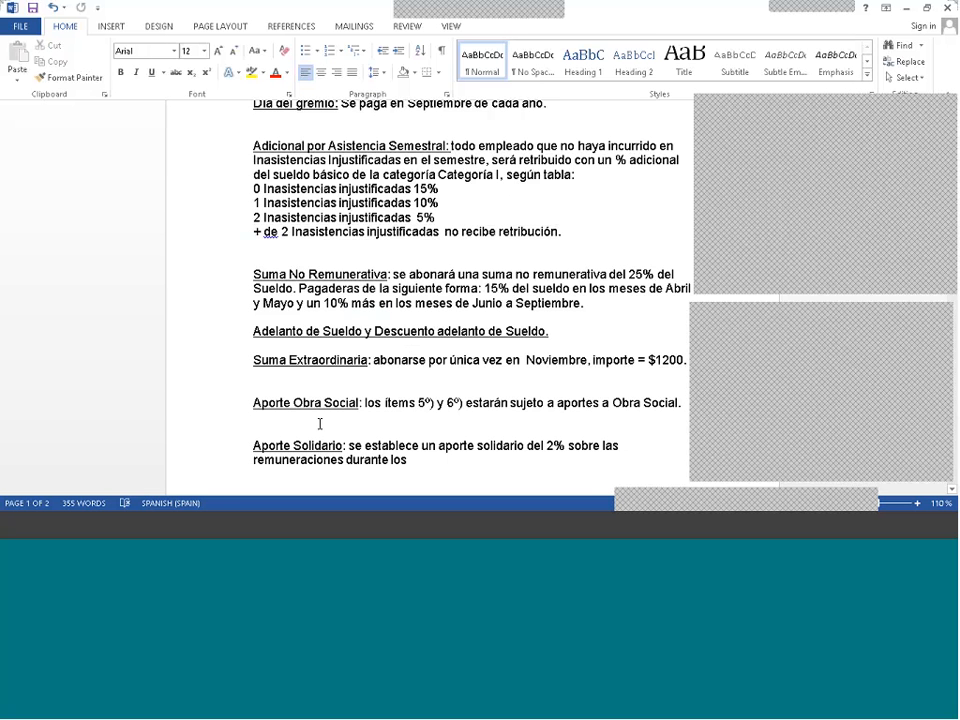
pyautogui.click(239, 532)
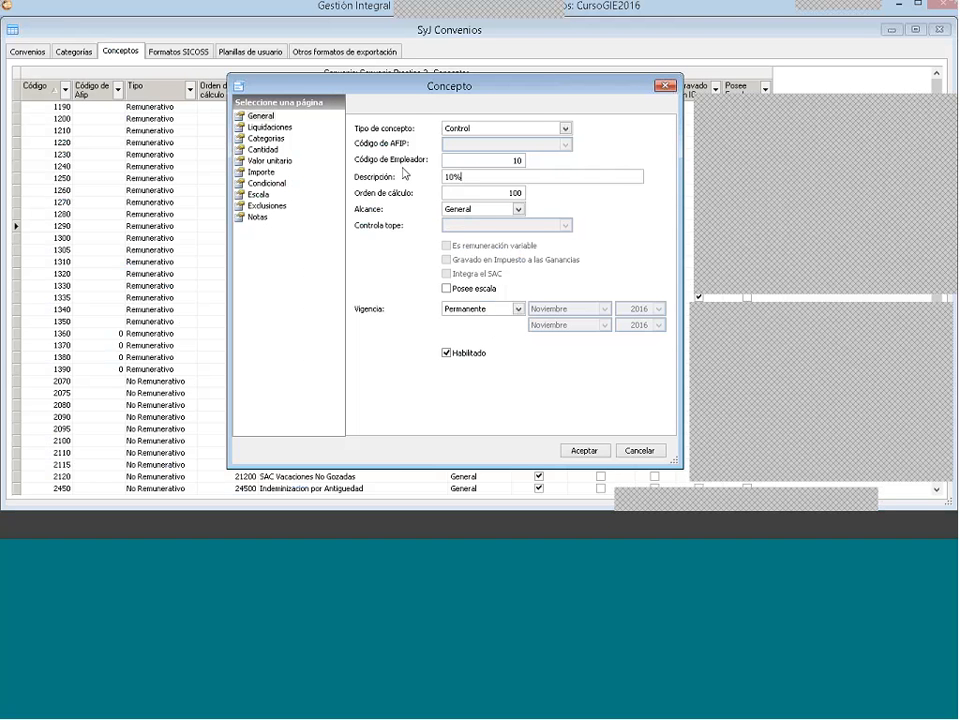
pyautogui.click(461, 177)
pyautogui.click(508, 192)
# Step: Include the control concept in the liquidaciones Haberes normales, Final and Final por renuncia
pyautogui.click(285, 127)
pyautogui.click(629, 167)
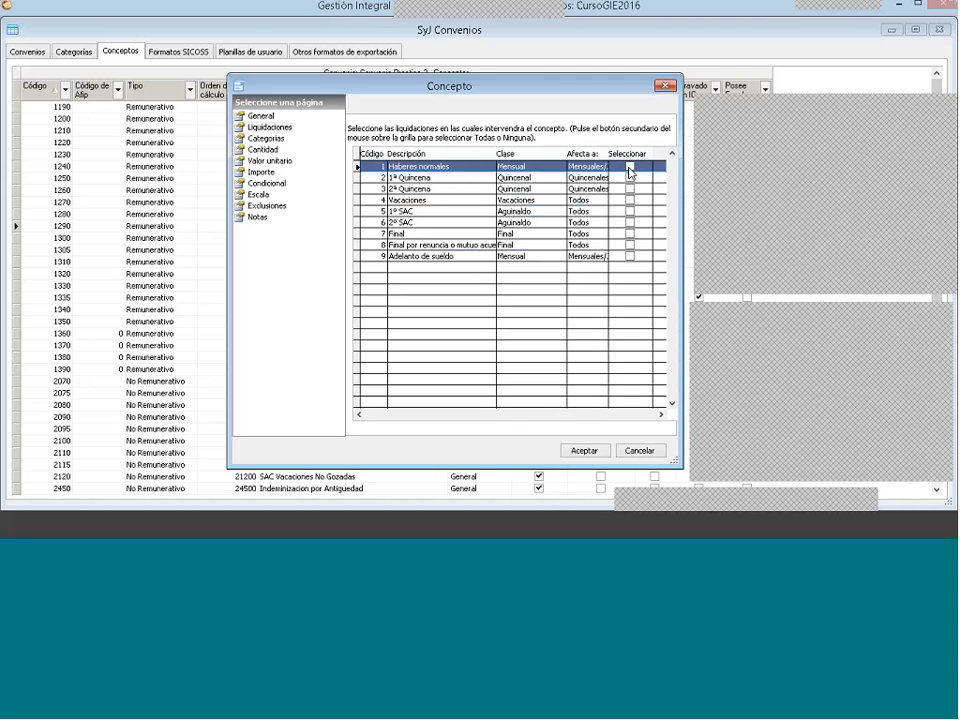
pyautogui.click(629, 233)
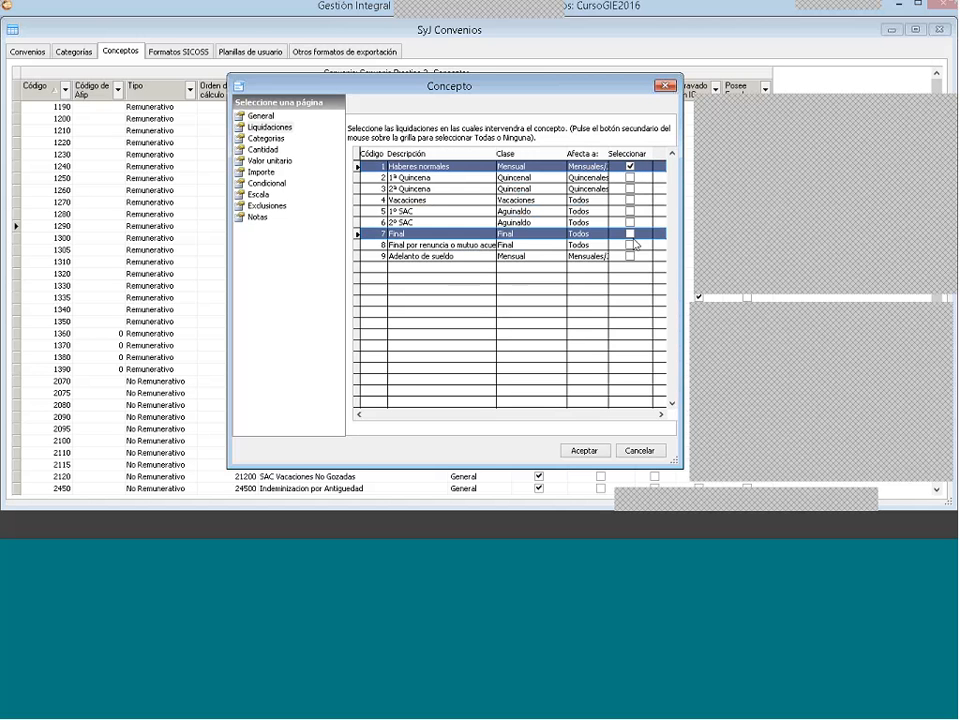
pyautogui.click(629, 244)
# Step: Set the Valor asociado of the control concept's Cantidad to 10
pyautogui.click(263, 149)
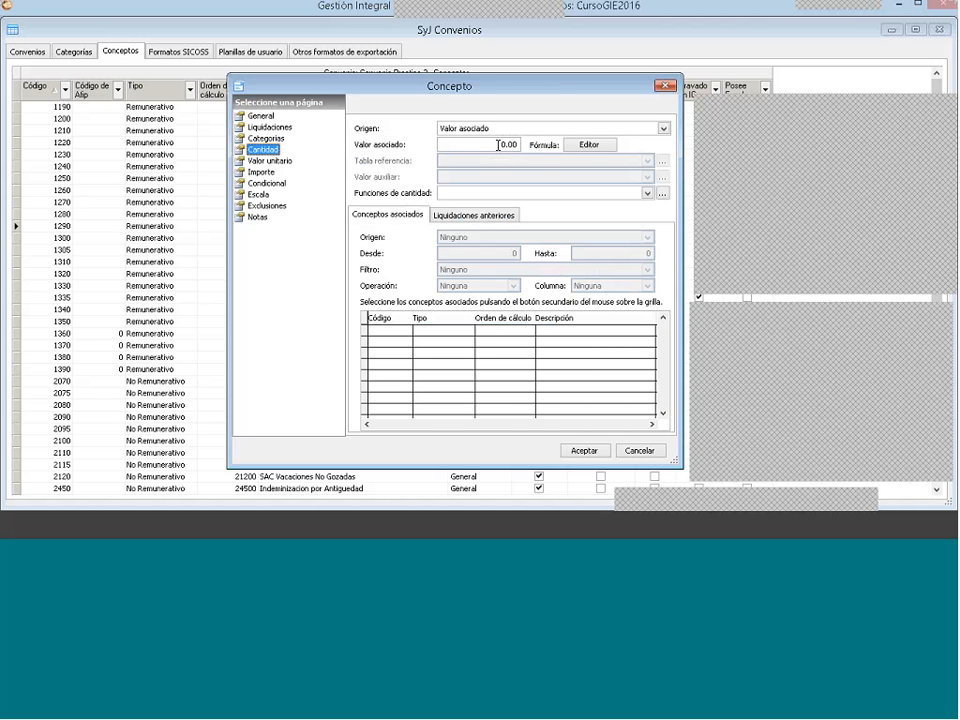
pyautogui.click(498, 145)
pyautogui.write('10')
# Step: Set the concept's Vigencia to Absoluto from Junio 2016 to Septiembre 2016, following the practice document
pyautogui.click(262, 116)
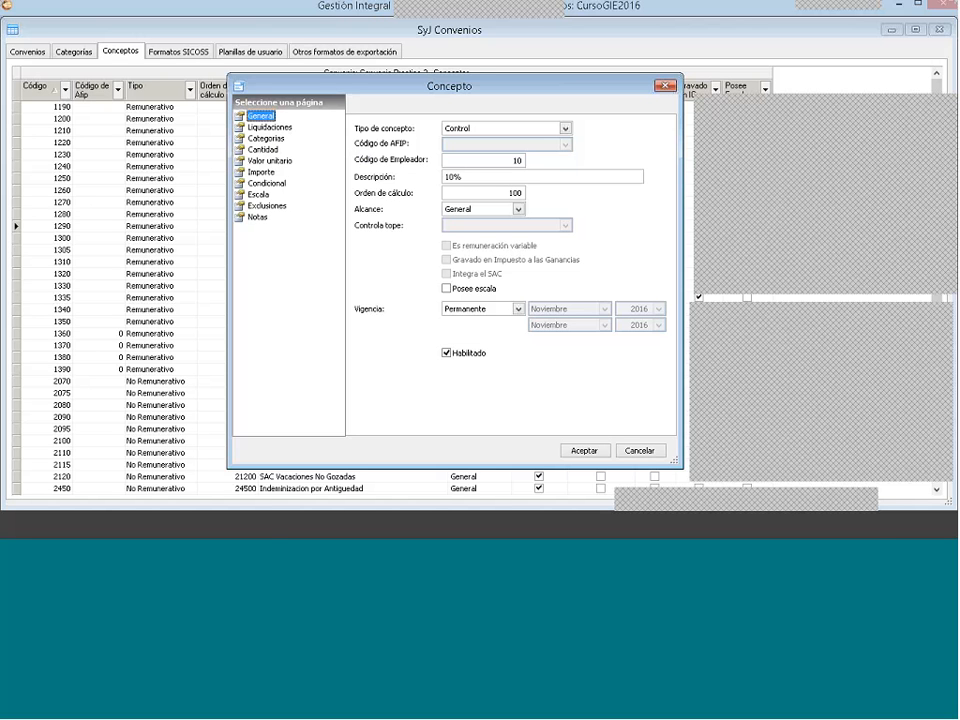
pyautogui.hotkey('alt', 'Tab')
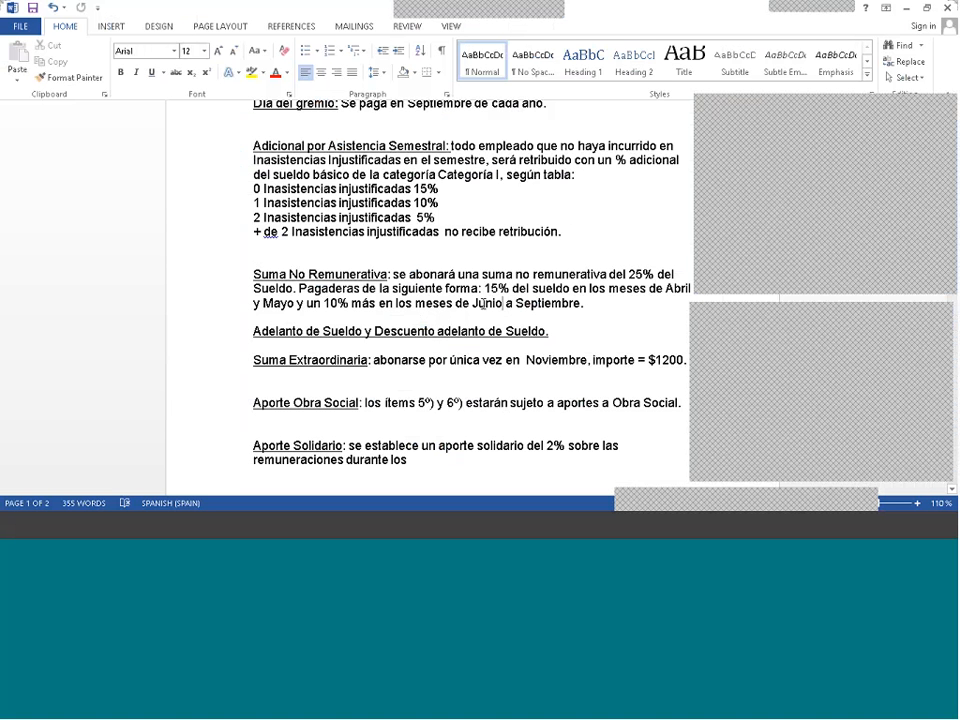
pyautogui.hotkey('alt', 'Tab')
pyautogui.click(472, 310)
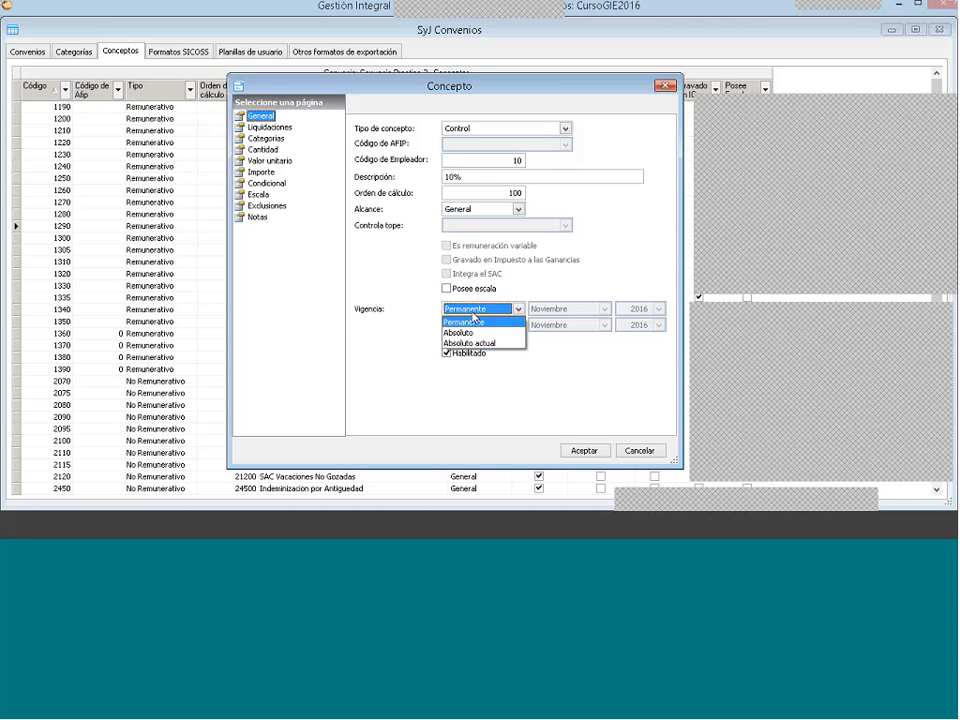
pyautogui.click(474, 334)
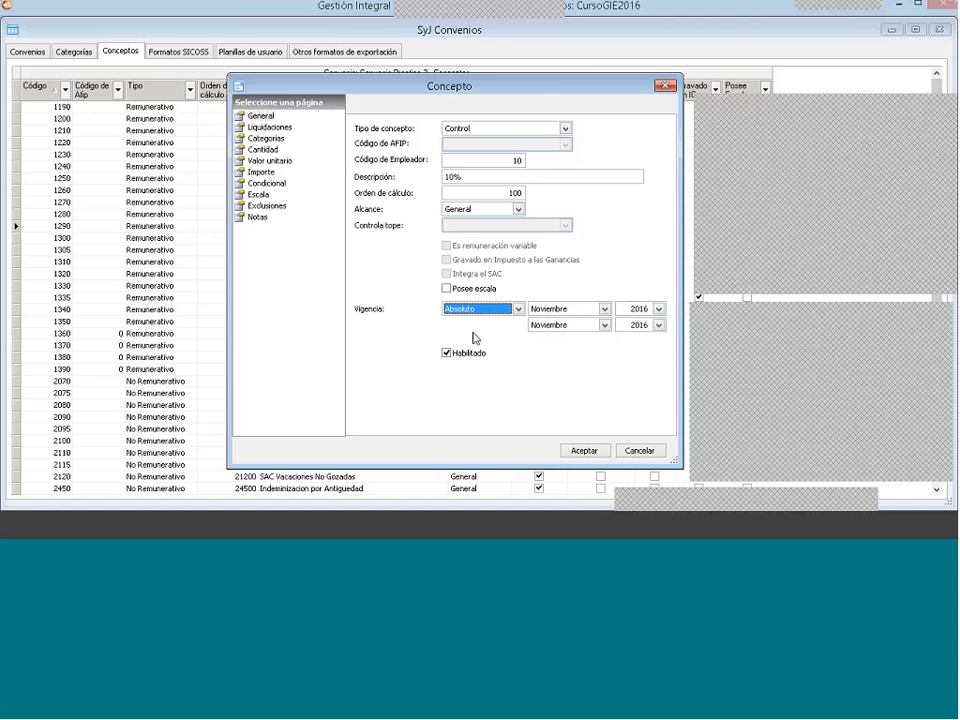
pyautogui.click(551, 311)
pyautogui.click(551, 323)
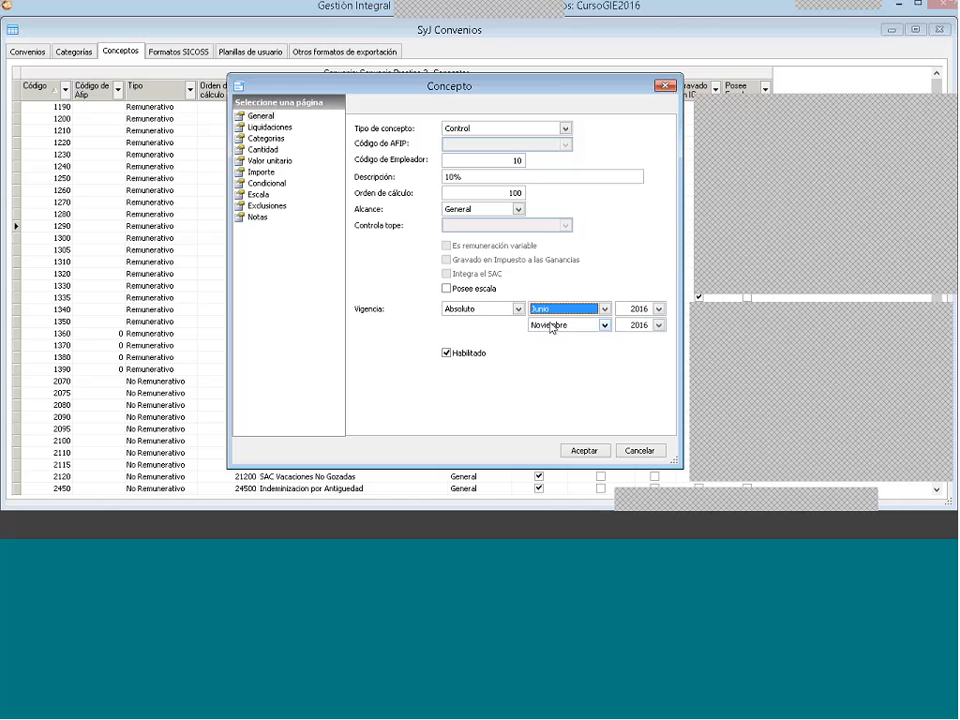
pyautogui.click(562, 325)
pyautogui.click(552, 370)
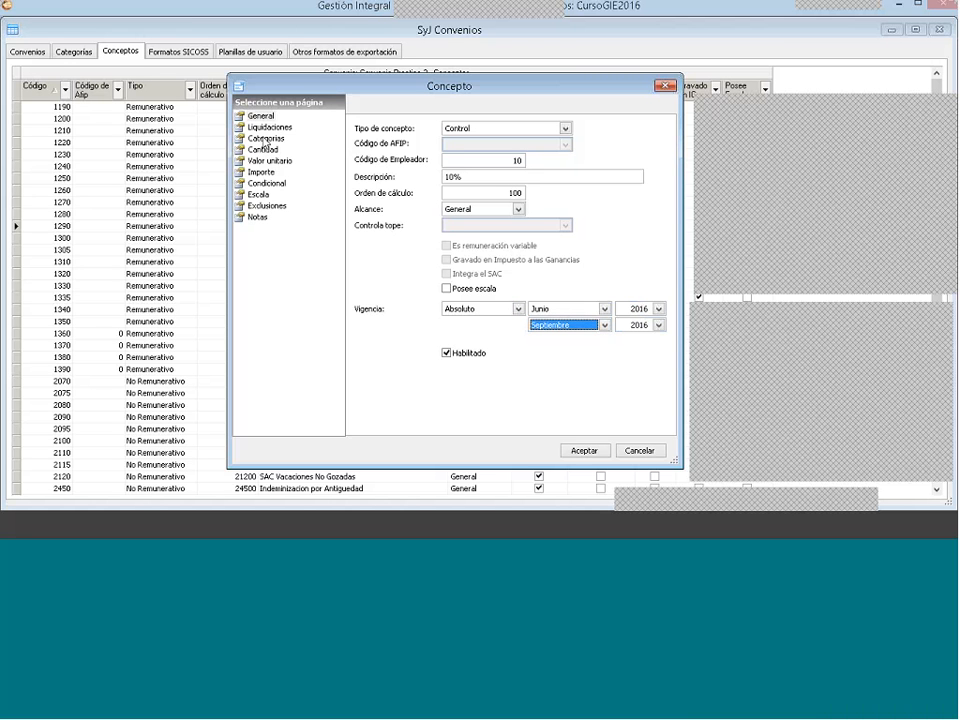
# Step: Check the concept's Cantidad and set the origin of its Valor unitario to Desde conceptos asociados
pyautogui.click(266, 139)
pyautogui.click(264, 149)
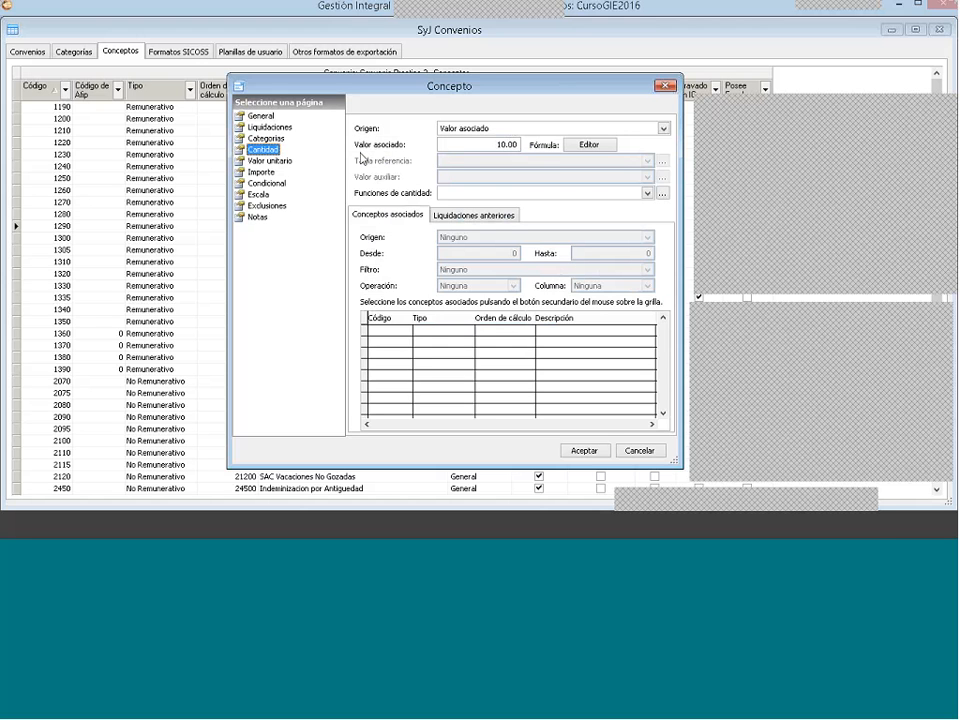
pyautogui.click(284, 161)
pyautogui.click(234, 533)
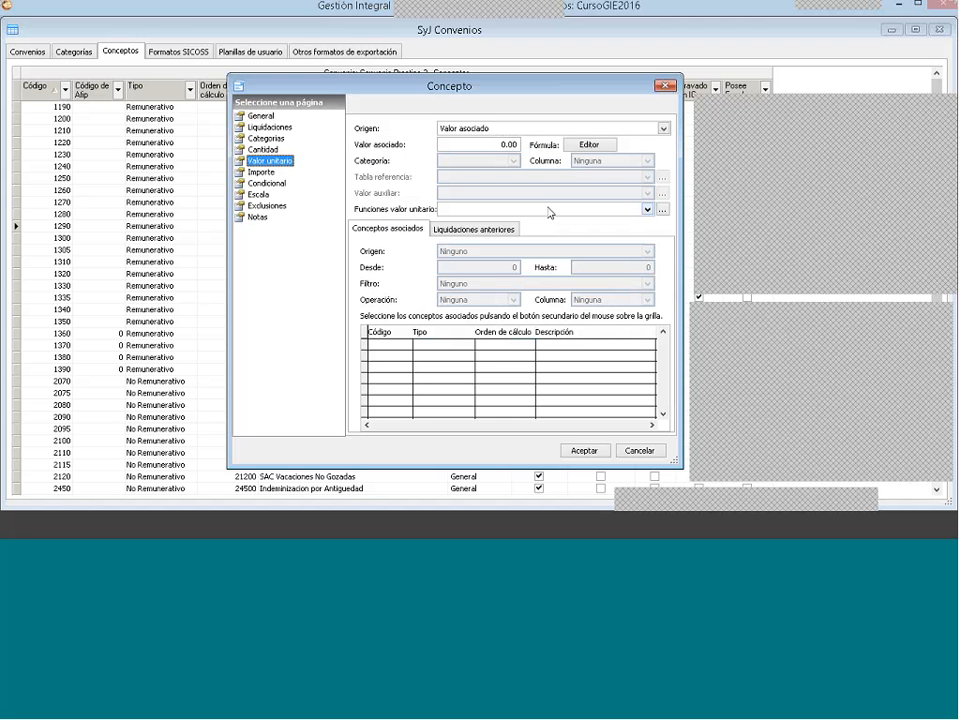
pyautogui.click(513, 129)
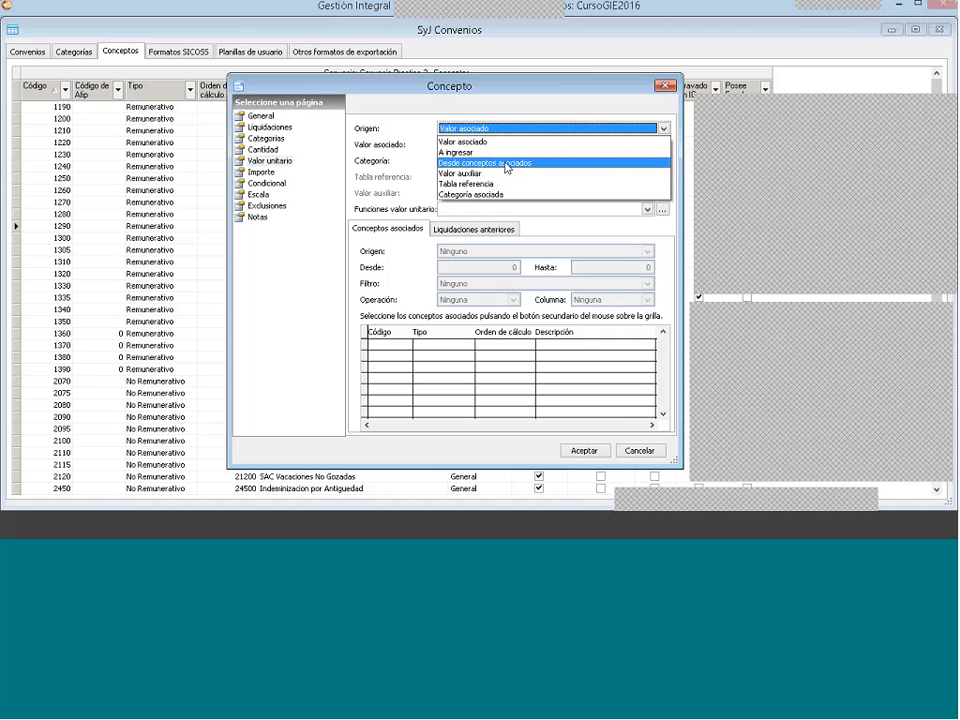
pyautogui.click(506, 162)
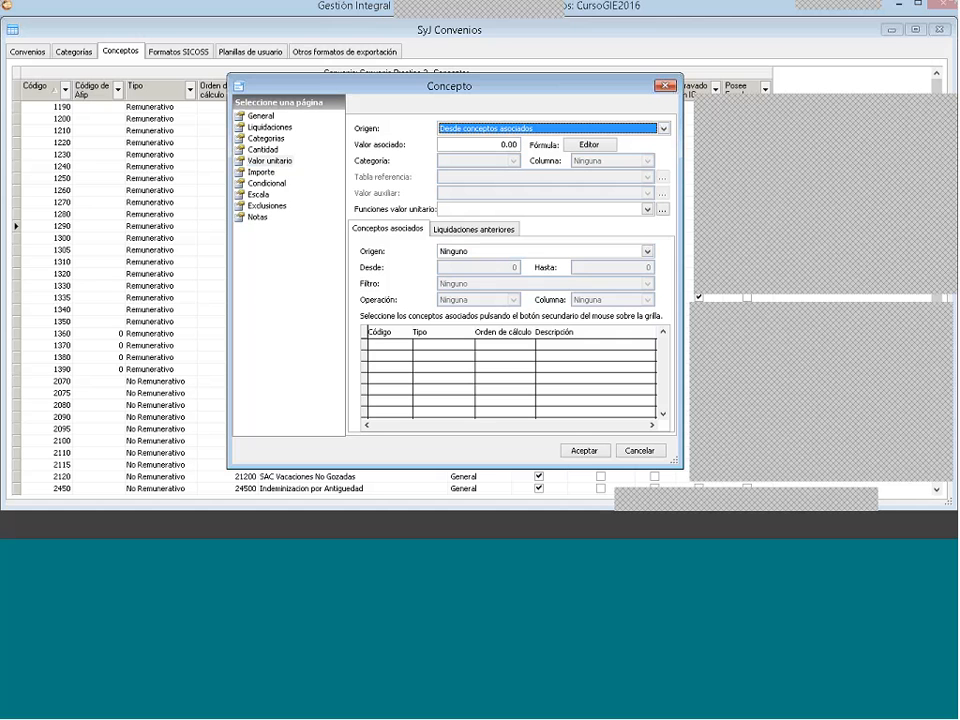
# Step: Define the associated concepts as Rango de tipos de conceptos from Remunerativo to Remunerativo with the operation Suma
pyautogui.click(485, 251)
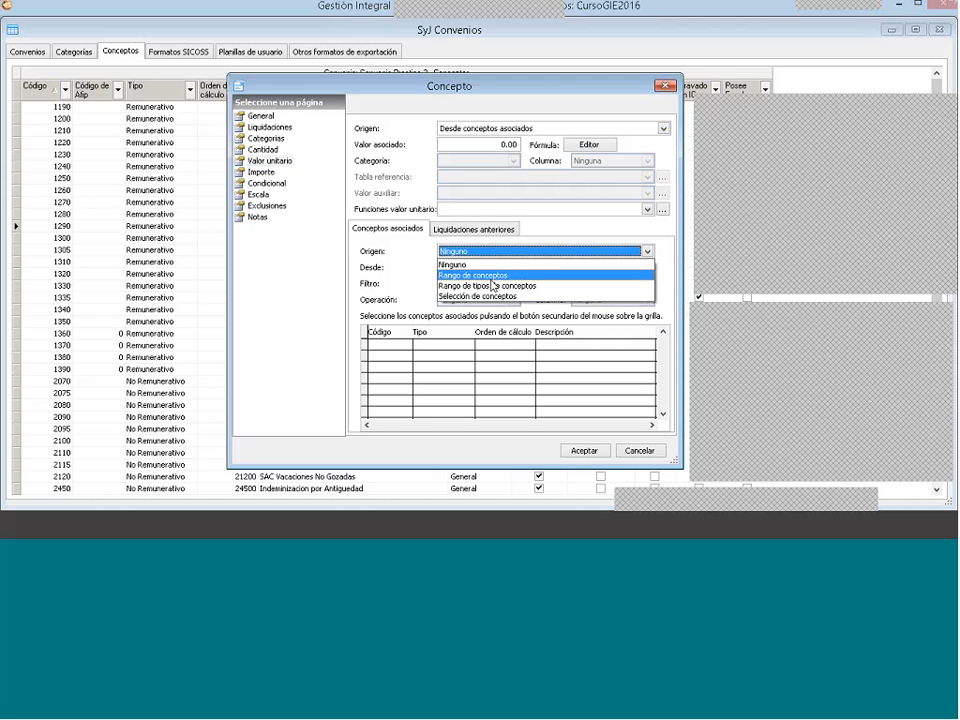
pyautogui.click(492, 285)
pyautogui.click(477, 268)
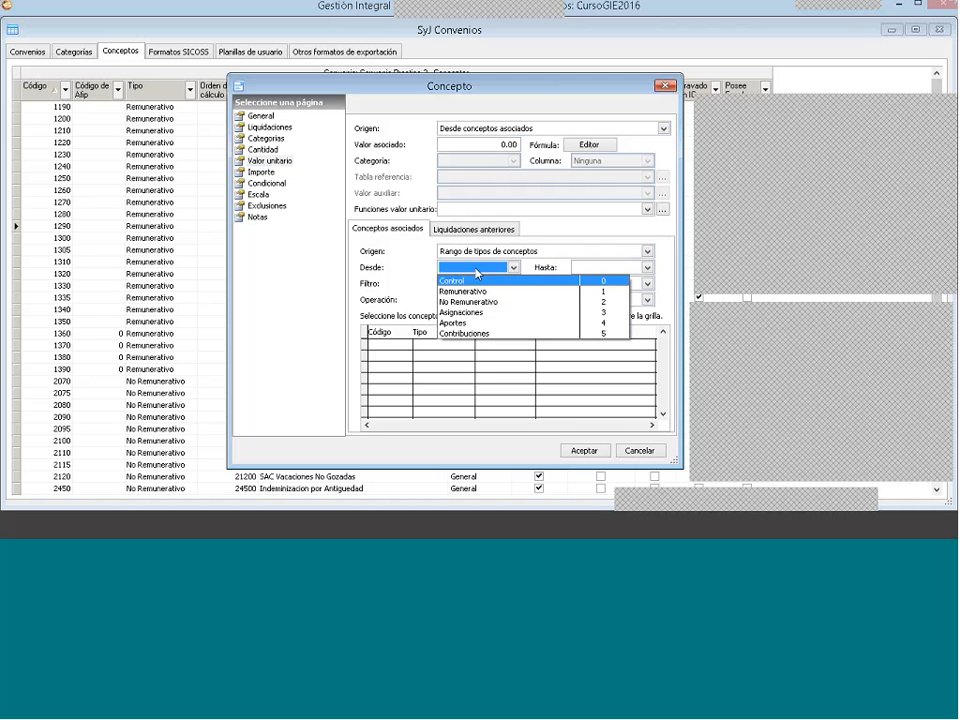
pyautogui.click(467, 291)
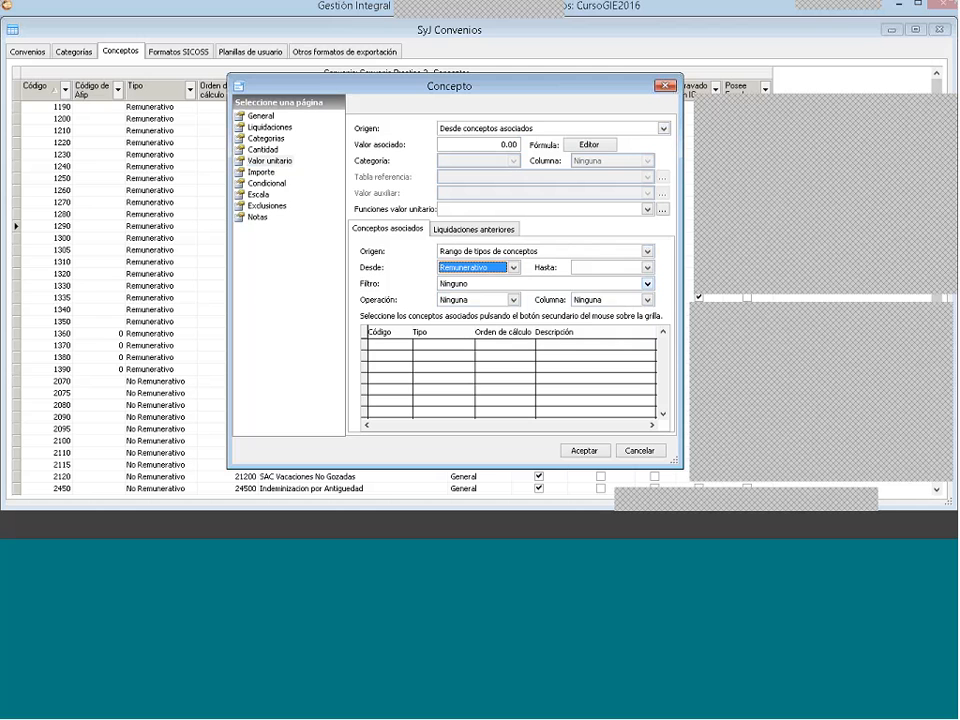
pyautogui.click(584, 269)
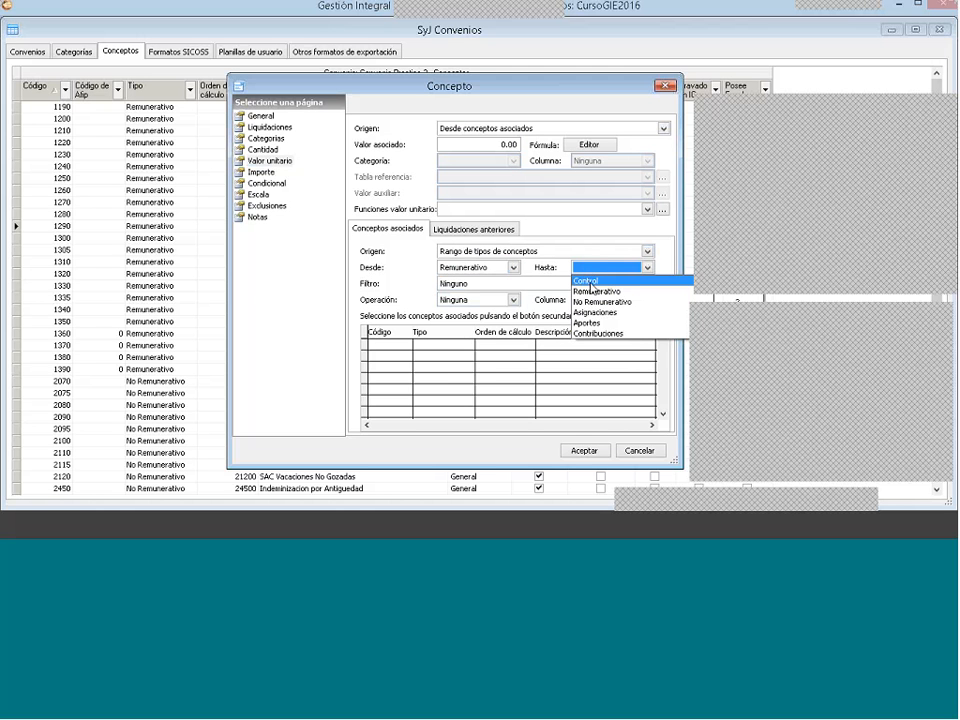
pyautogui.click(590, 291)
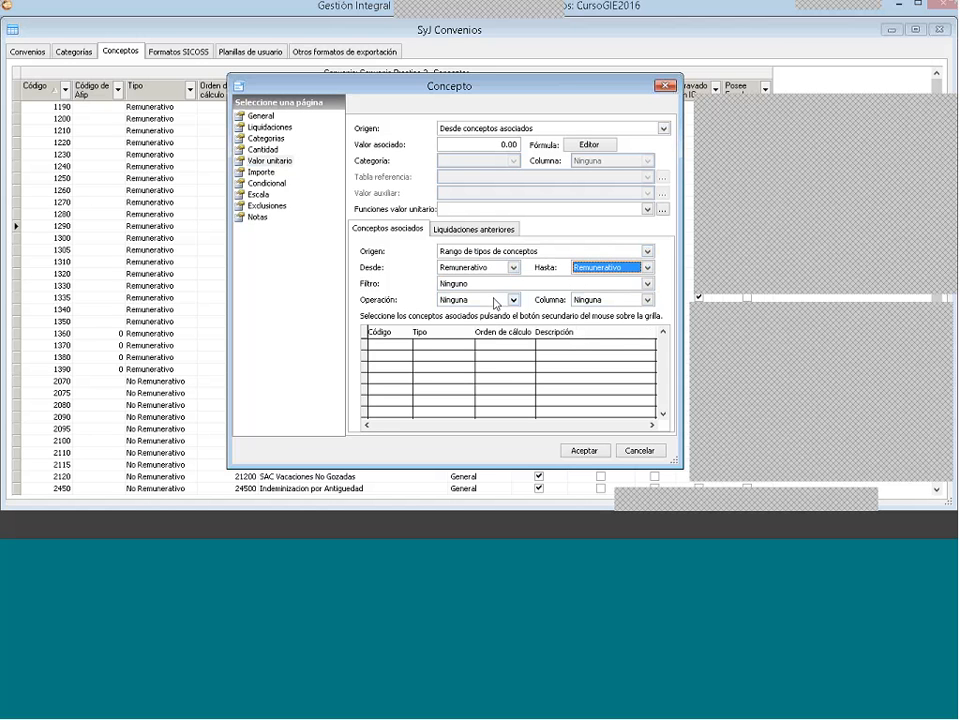
pyautogui.click(512, 299)
pyautogui.click(490, 325)
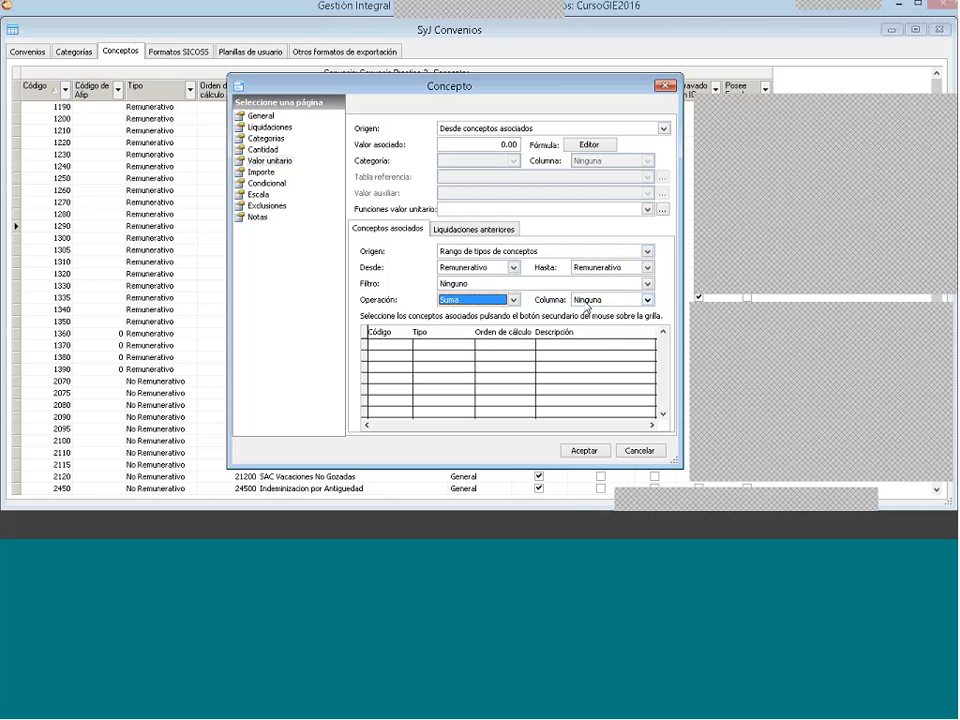
# Step: Set the column used for the unit value's associated concepts to Importe
pyautogui.click(647, 299)
pyautogui.click(586, 346)
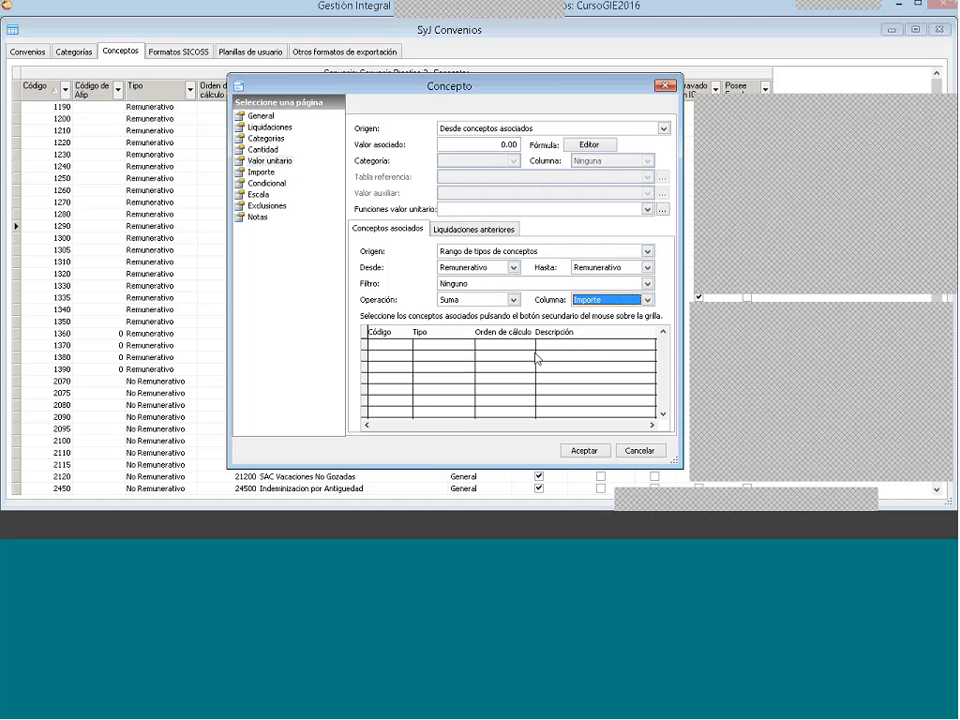
pyautogui.click(535, 353)
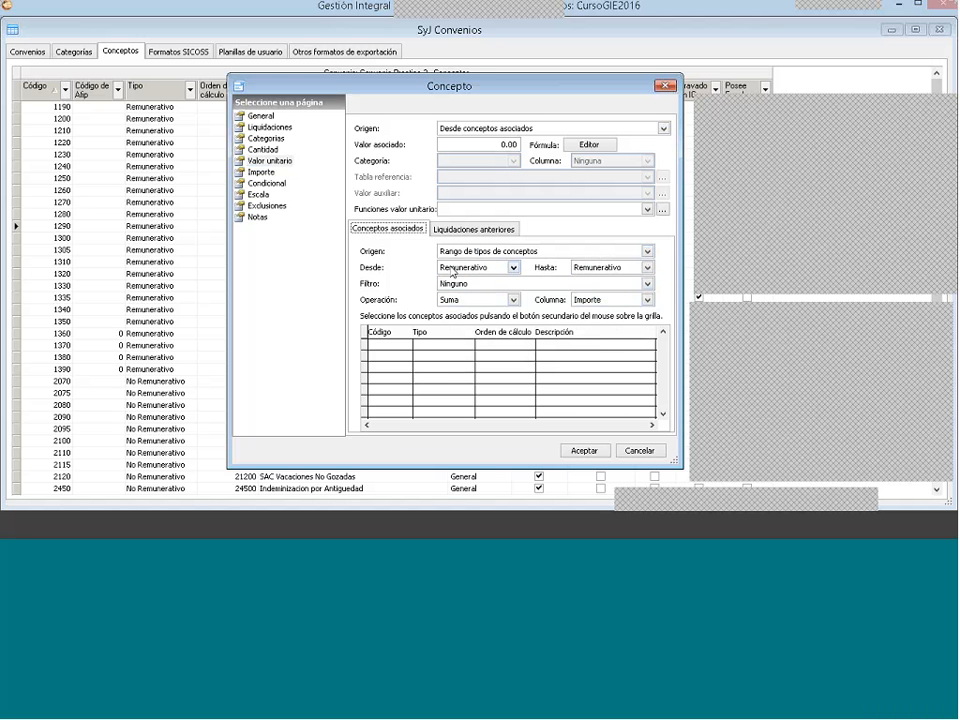
# Step: Set the amount's origin to Operación, choose Cantidad * Valor Unitario / 100 as its operation, and save the 10% concept
pyautogui.click(261, 172)
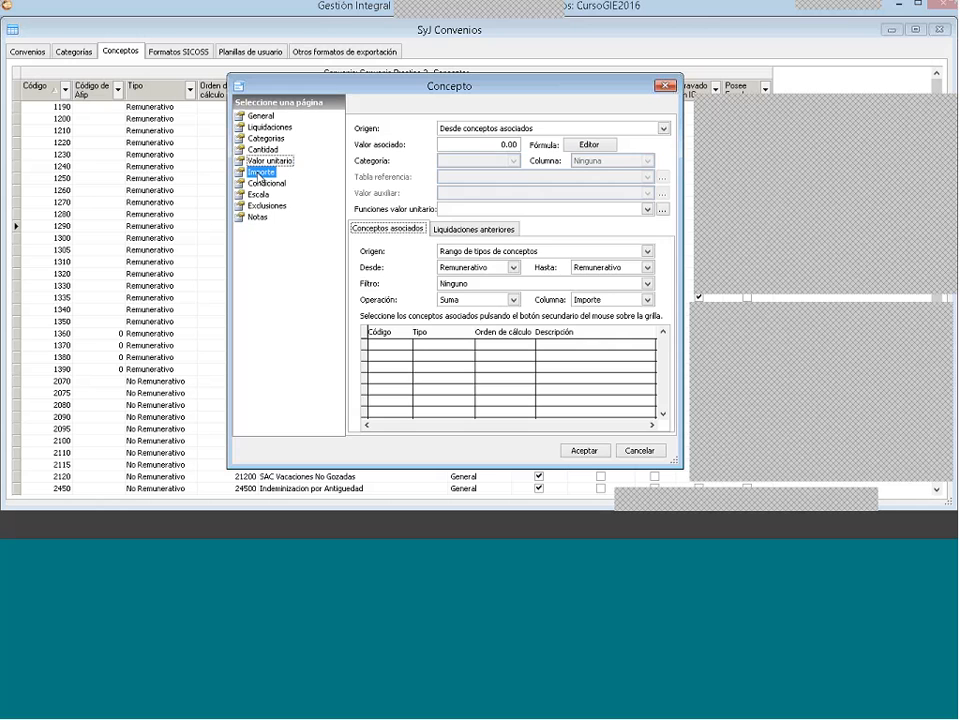
pyautogui.click(455, 128)
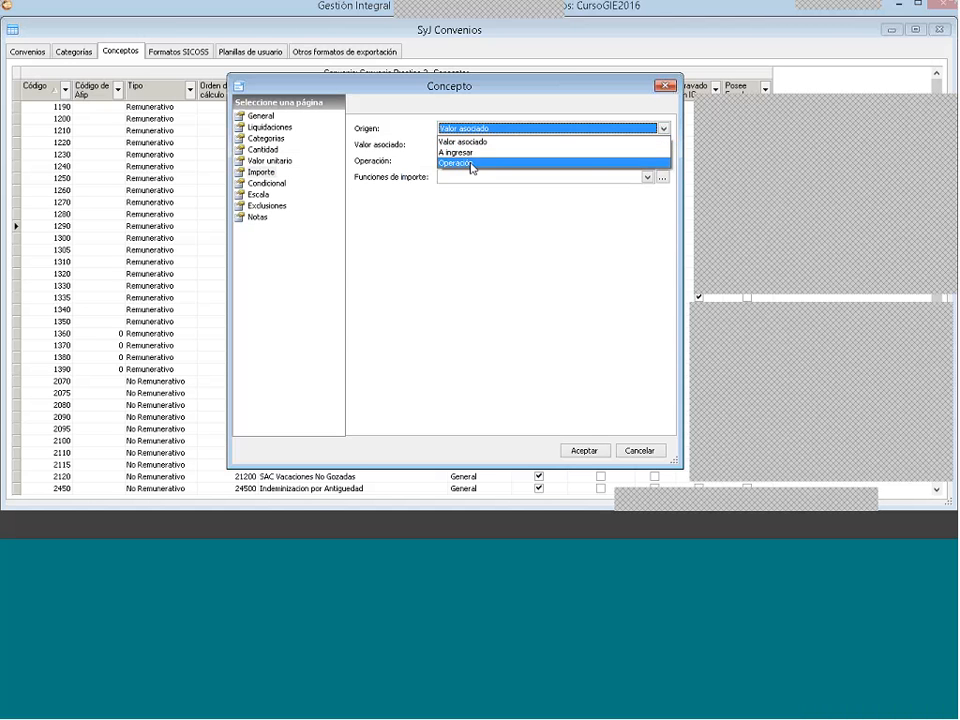
pyautogui.click(466, 162)
pyautogui.click(472, 163)
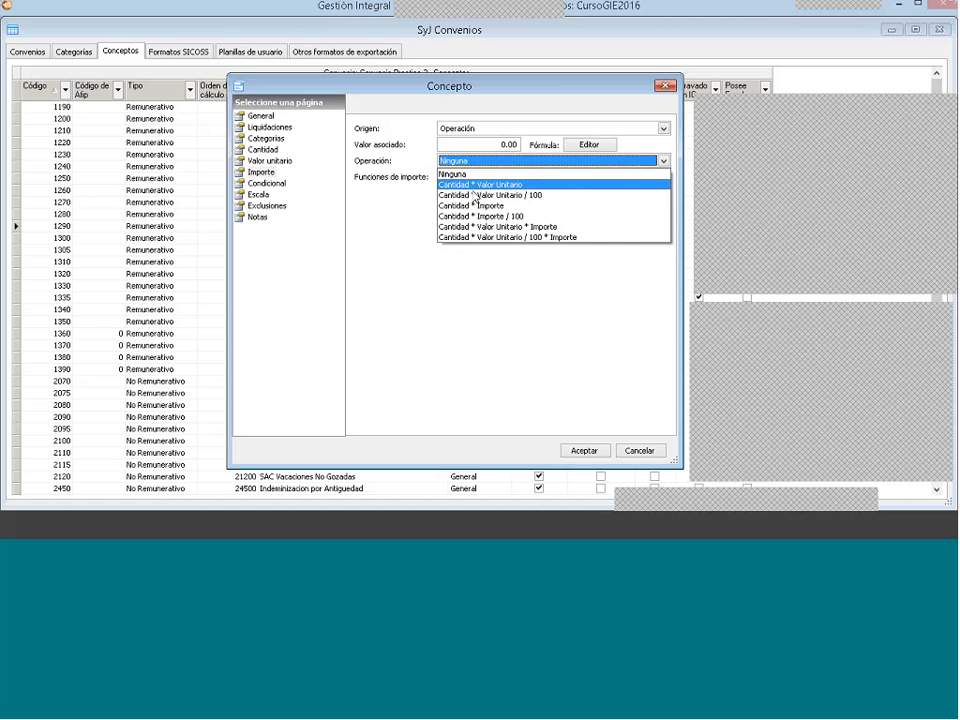
pyautogui.click(474, 195)
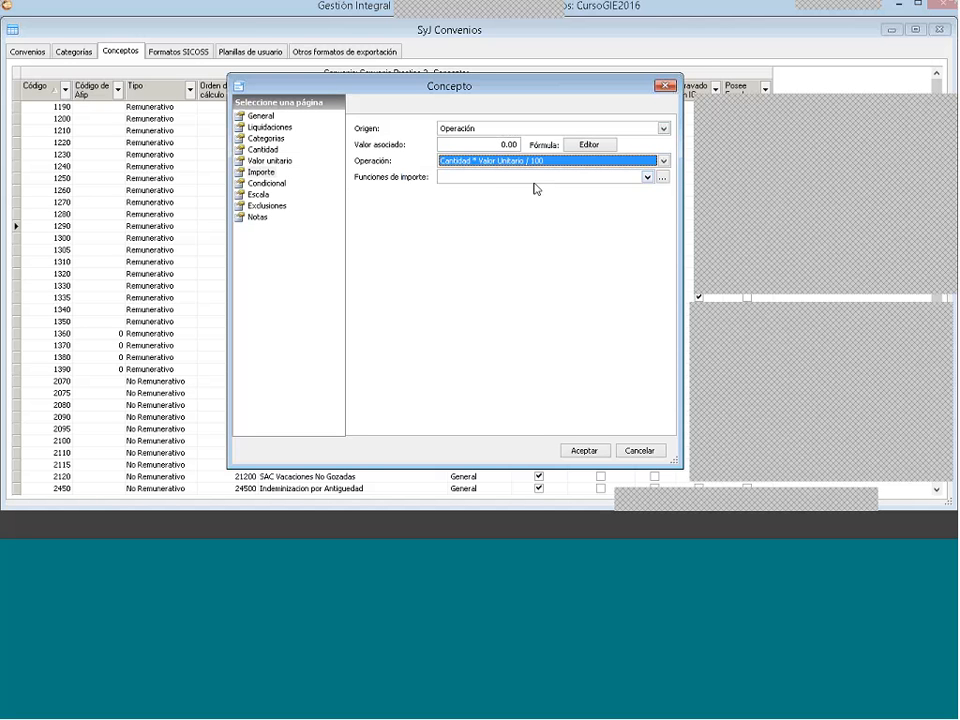
pyautogui.click(261, 116)
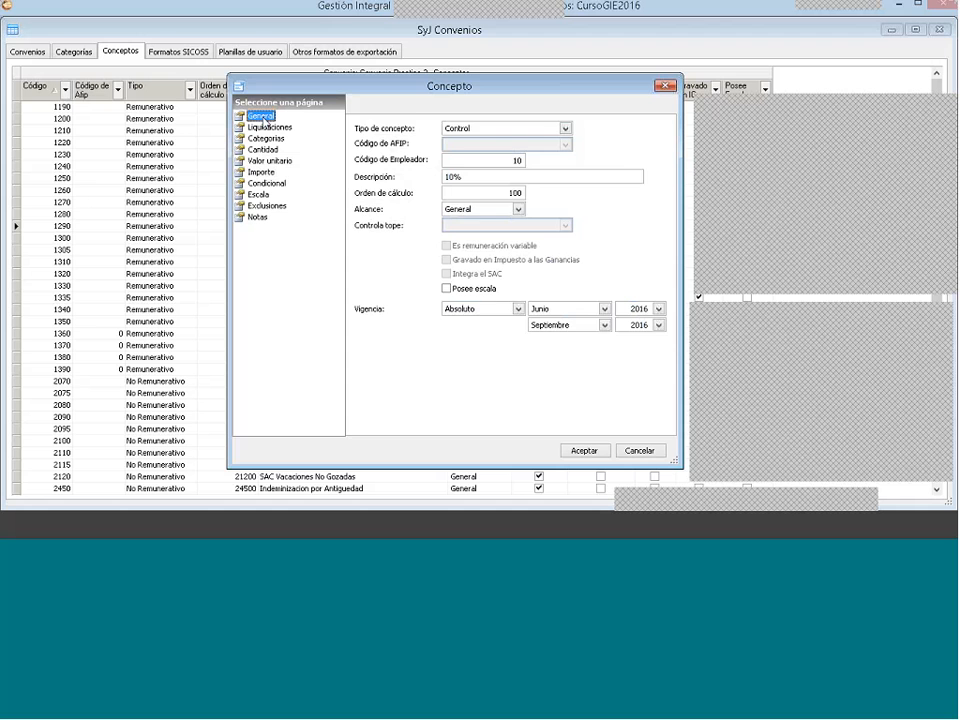
pyautogui.click(585, 452)
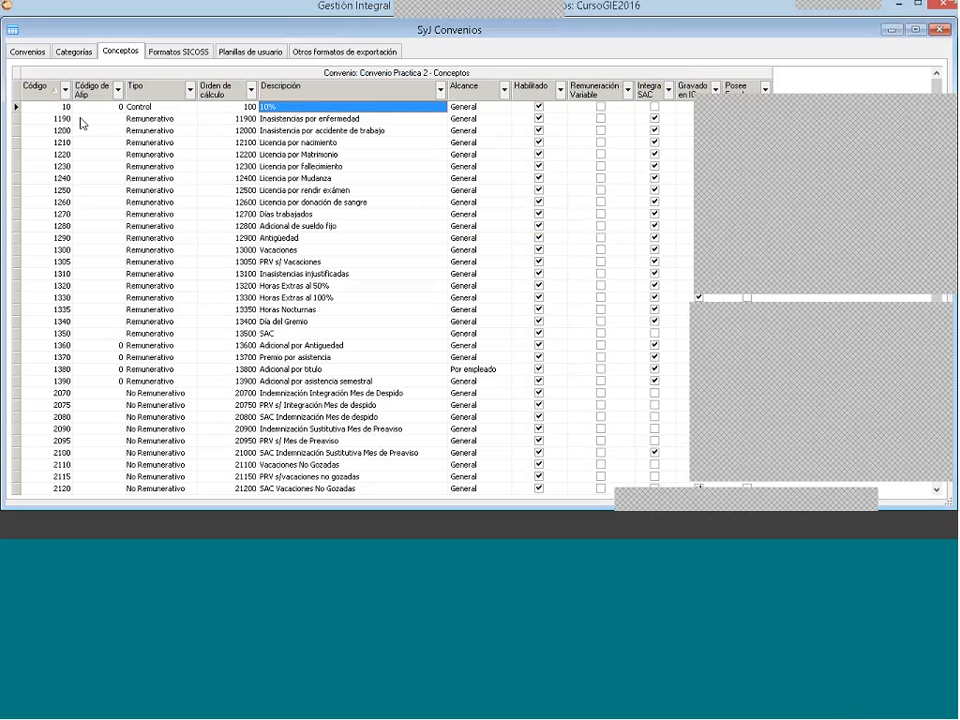
# Step: Duplicate the 10% control concept and change the copy's description to 15%
pyautogui.rightClick(298, 110)
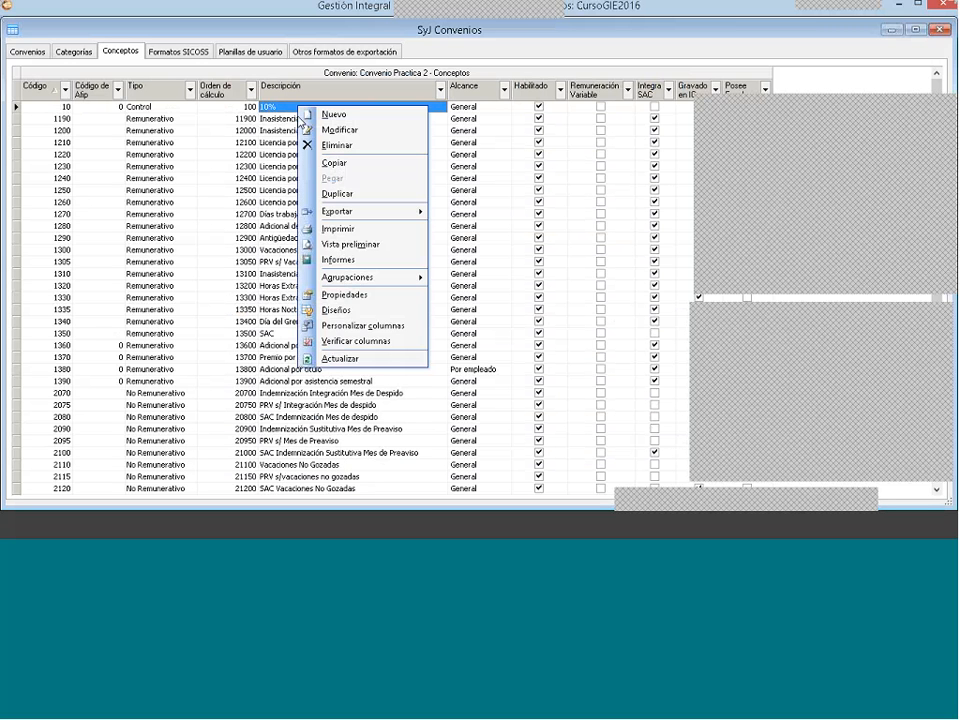
pyautogui.click(333, 162)
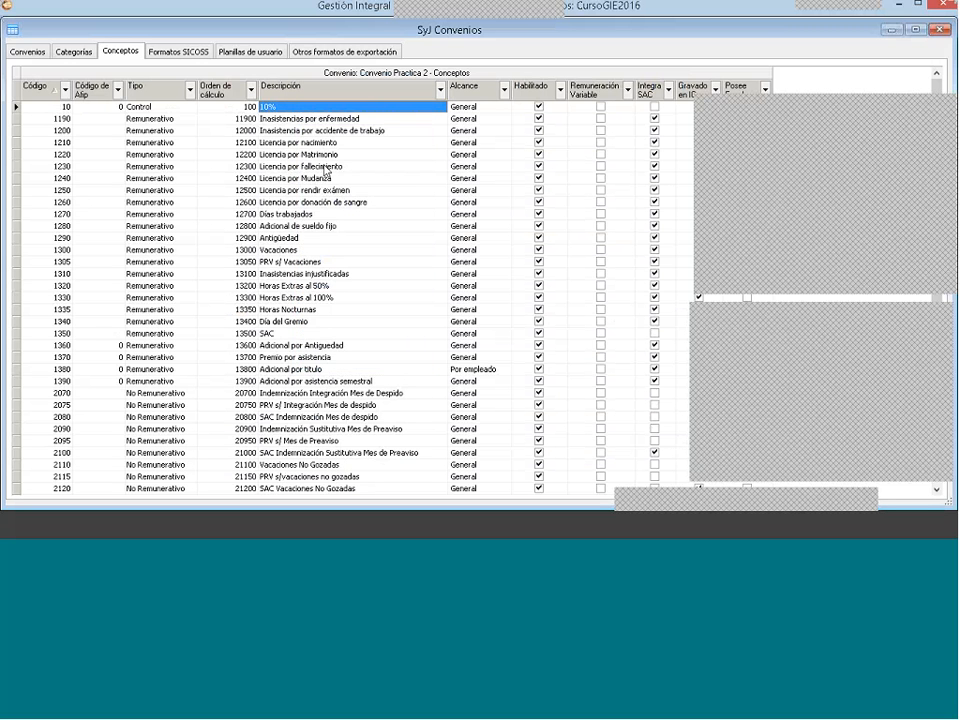
pyautogui.rightClick(303, 121)
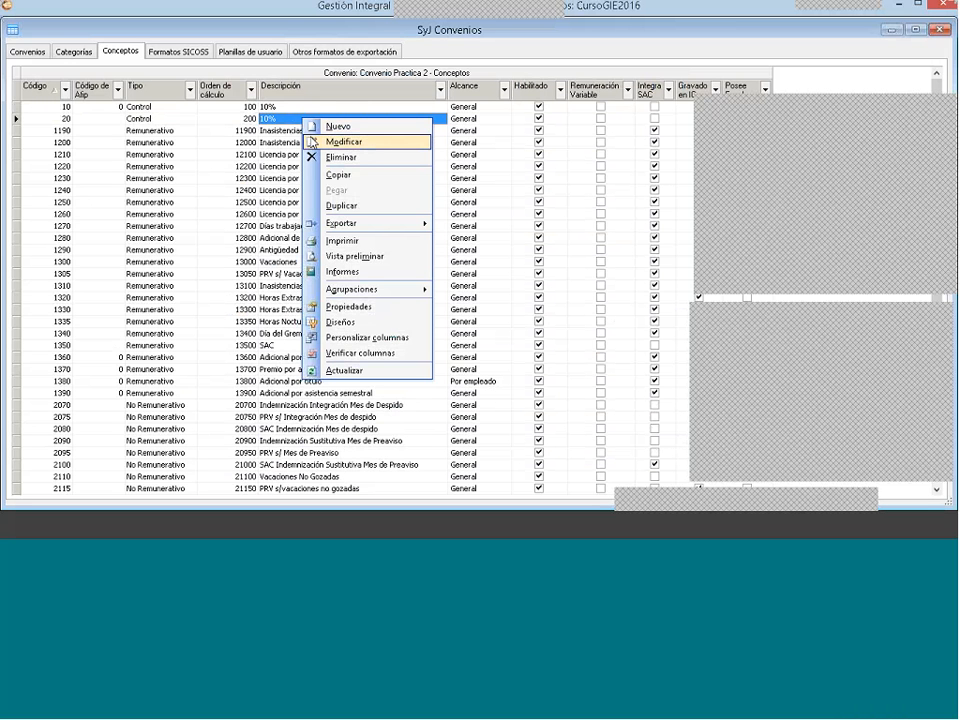
pyautogui.click(330, 142)
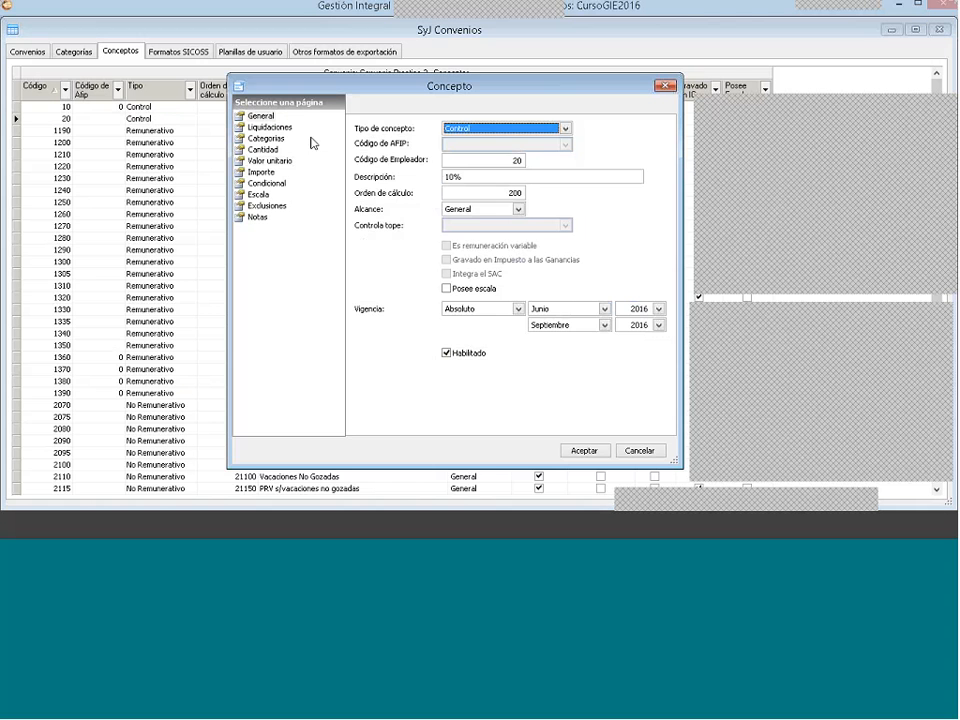
pyautogui.click(453, 176)
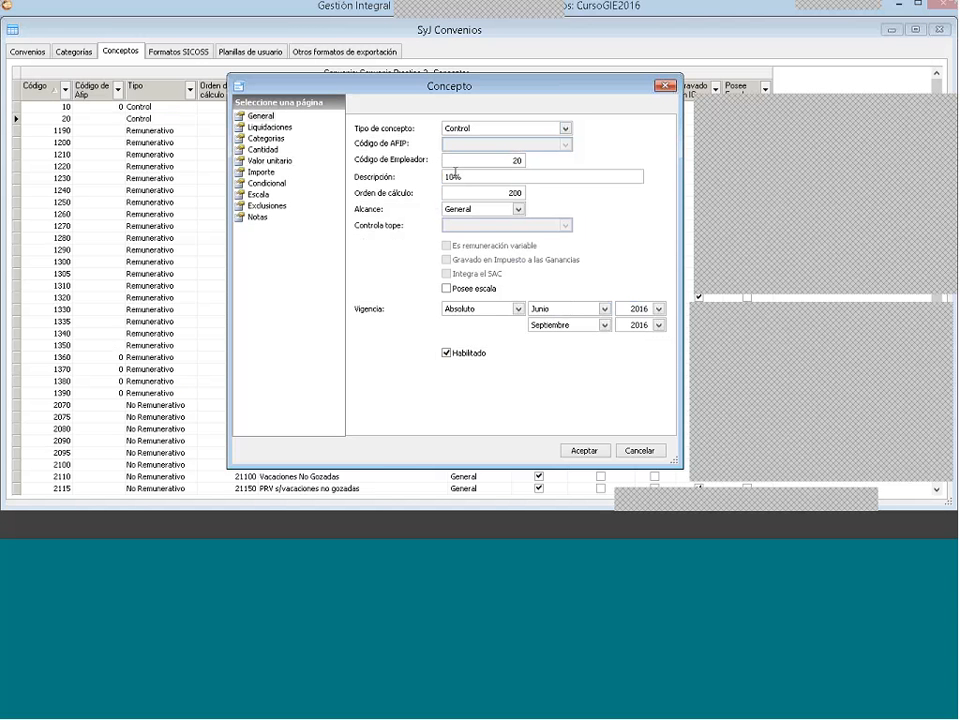
pyautogui.press('BackSpace')
pyautogui.write('5')
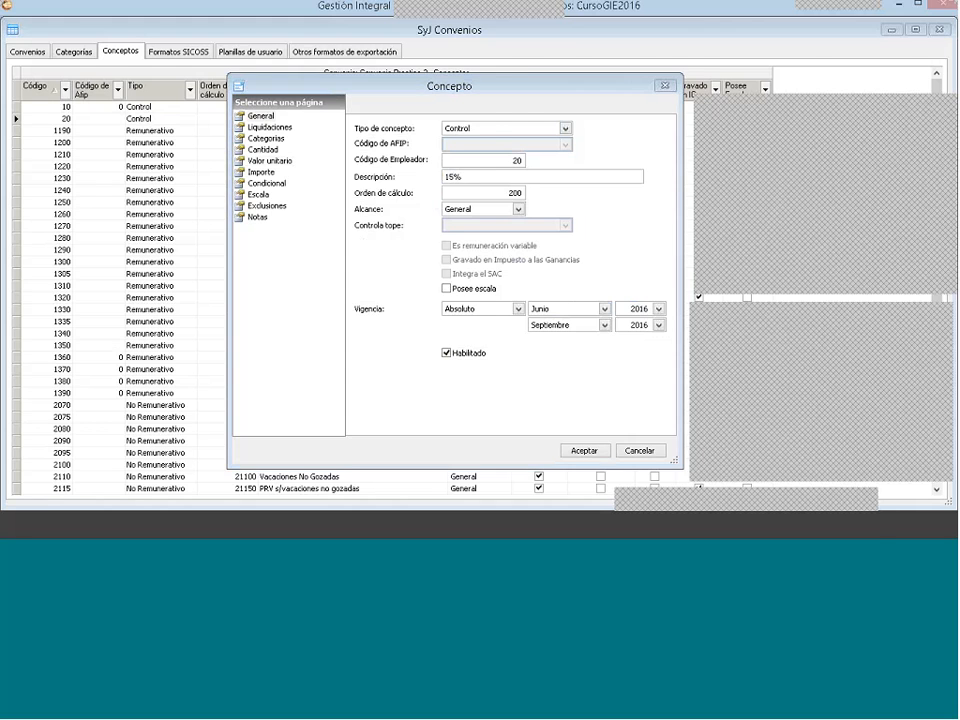
# Step: Switch to the Word document and check the Suma No Remunerativa clause for the months in which the 15% is paid
pyautogui.hotkey('alt', 'Tab')
pyautogui.hotkey('alt', 'Tab')
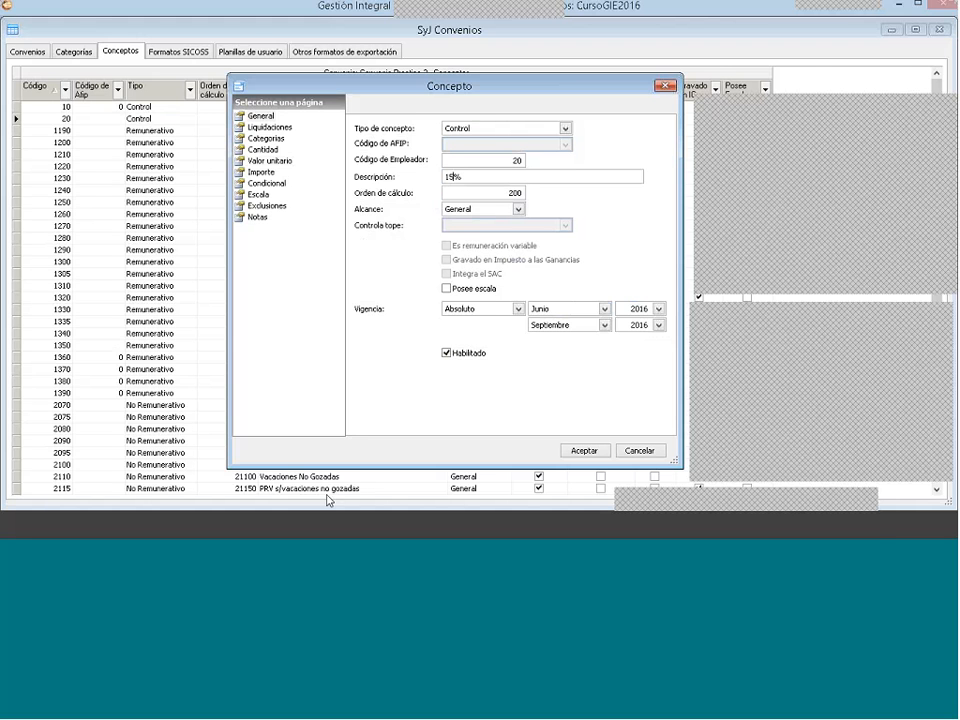
pyautogui.click(328, 525)
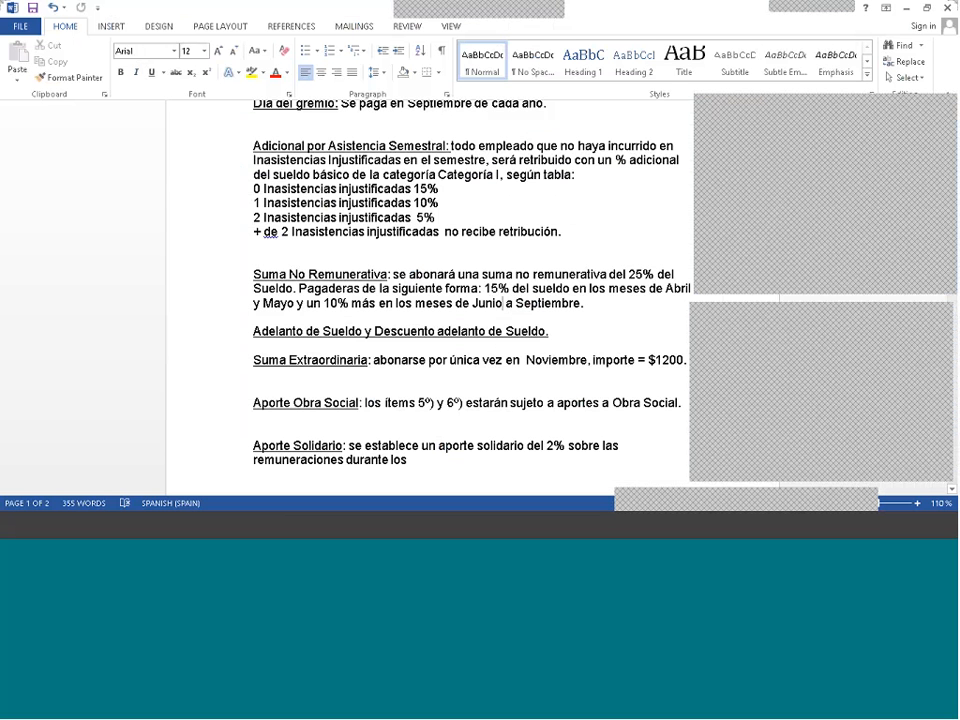
pyautogui.scroll(-2, 422, 390)
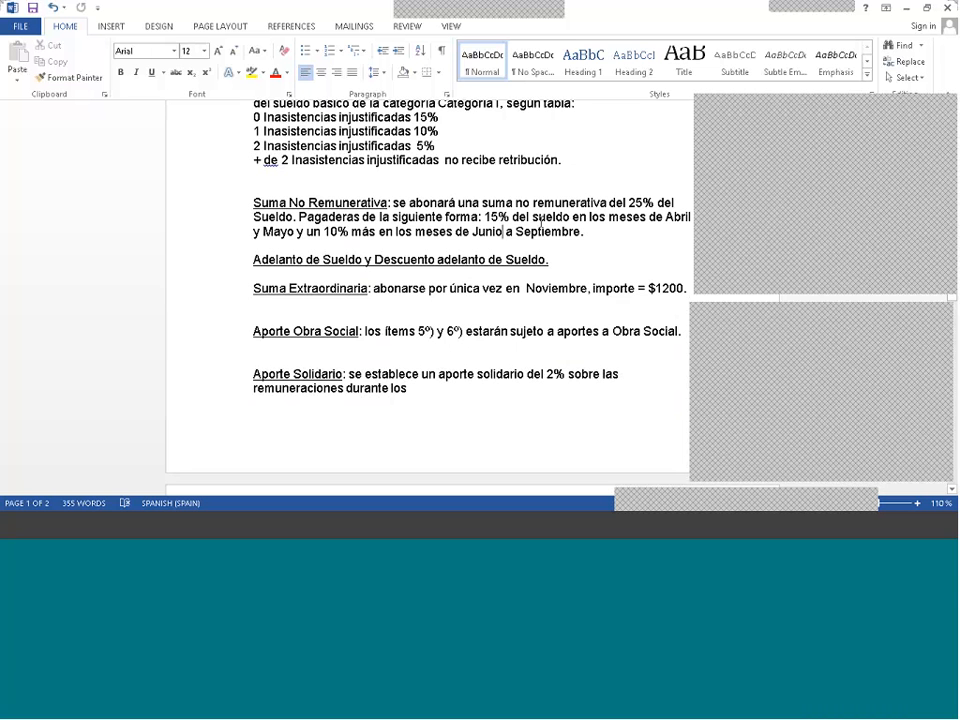
pyautogui.moveTo(483, 217); pyautogui.dragTo(607, 218)
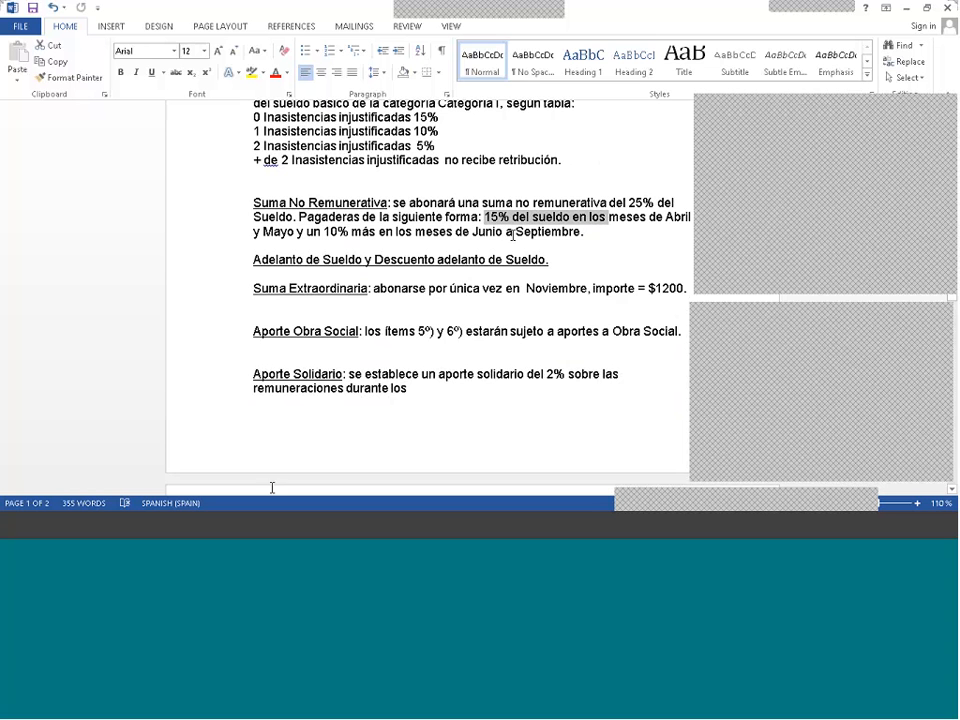
# Step: Return to the 15% concept in Gestión Integral and set its validity from Abril 2016 to Mayo 2016
pyautogui.hotkey('alt', 'Tab')
pyautogui.click(540, 310)
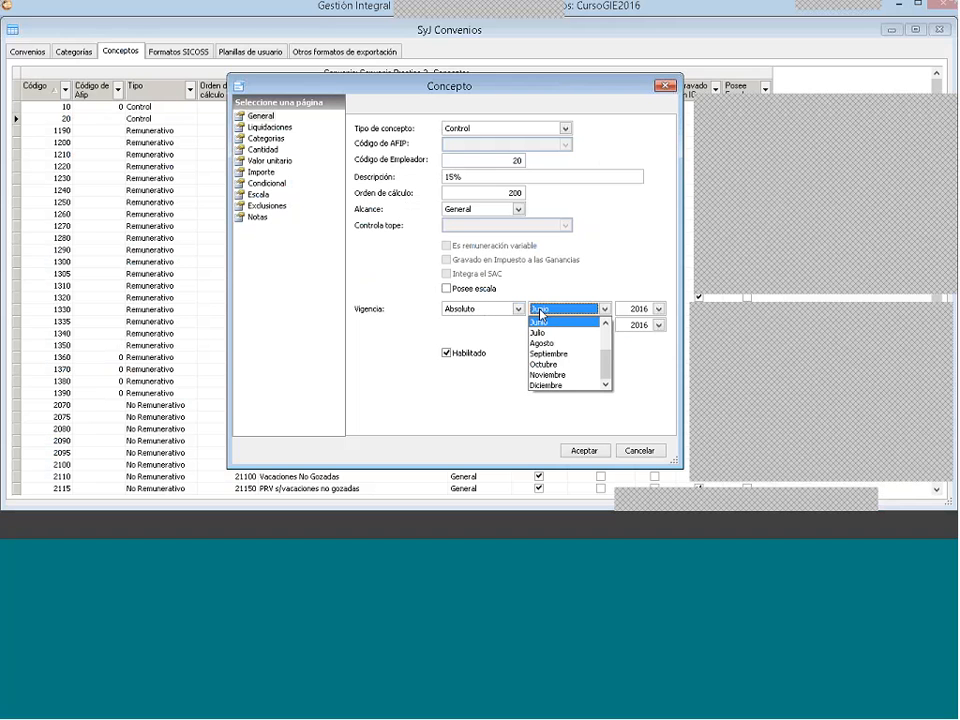
pyautogui.click(605, 325)
pyautogui.click(605, 325)
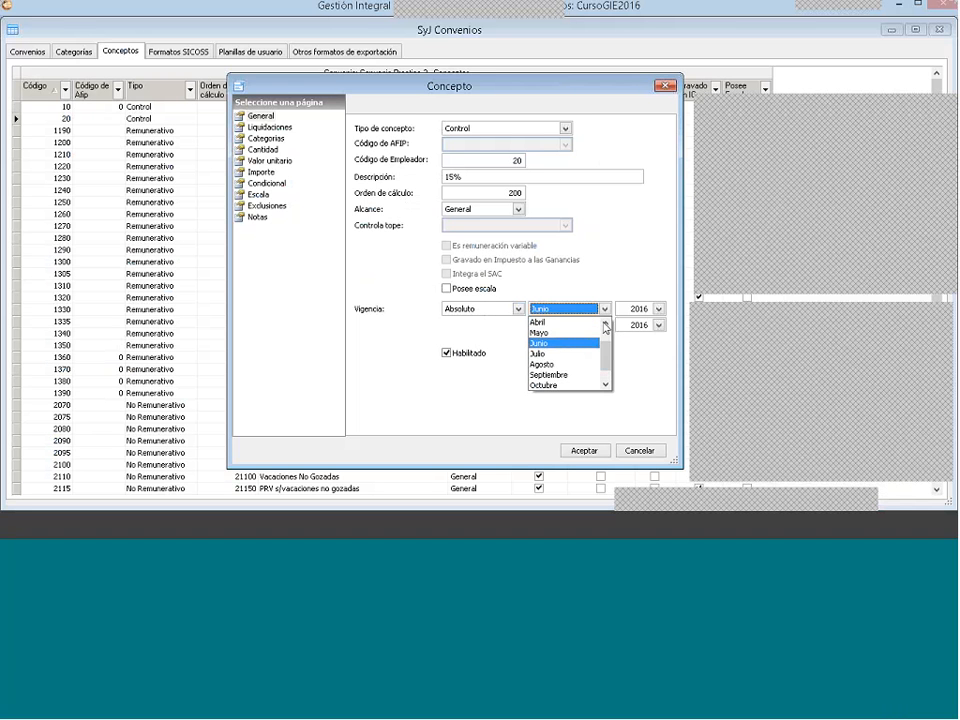
pyautogui.click(605, 325)
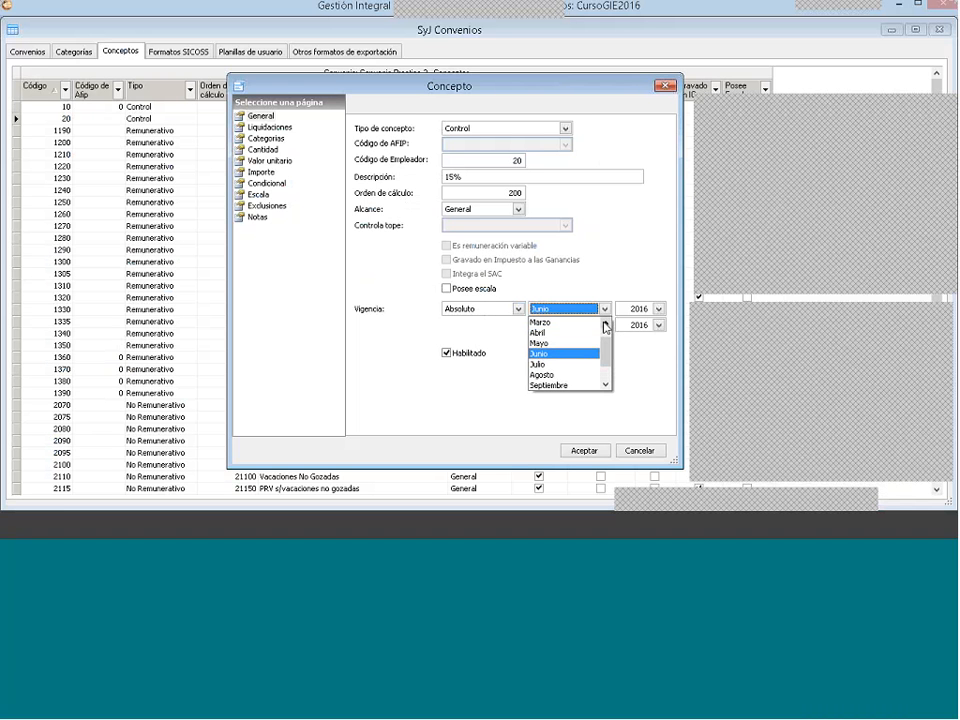
pyautogui.click(590, 333)
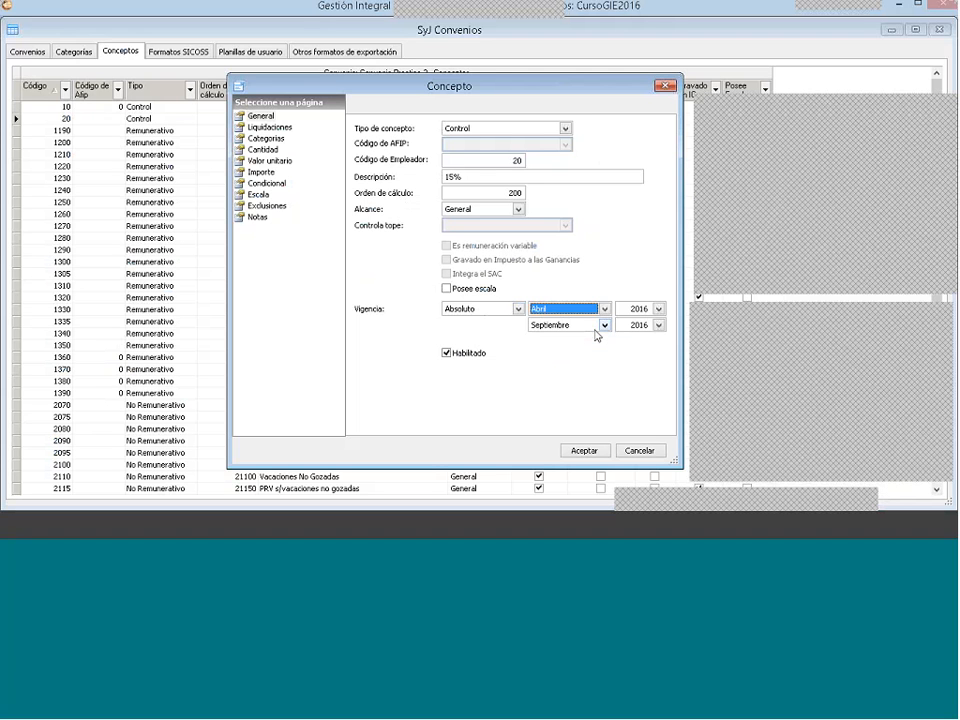
pyautogui.click(575, 325)
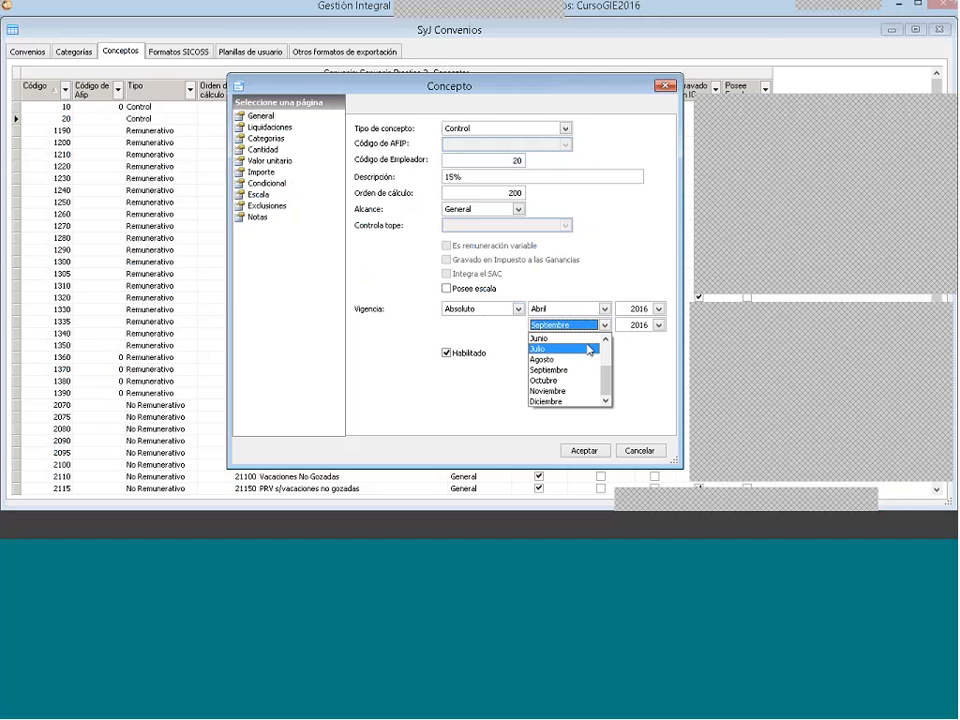
pyautogui.scroll(2, 592, 347)
pyautogui.click(594, 347)
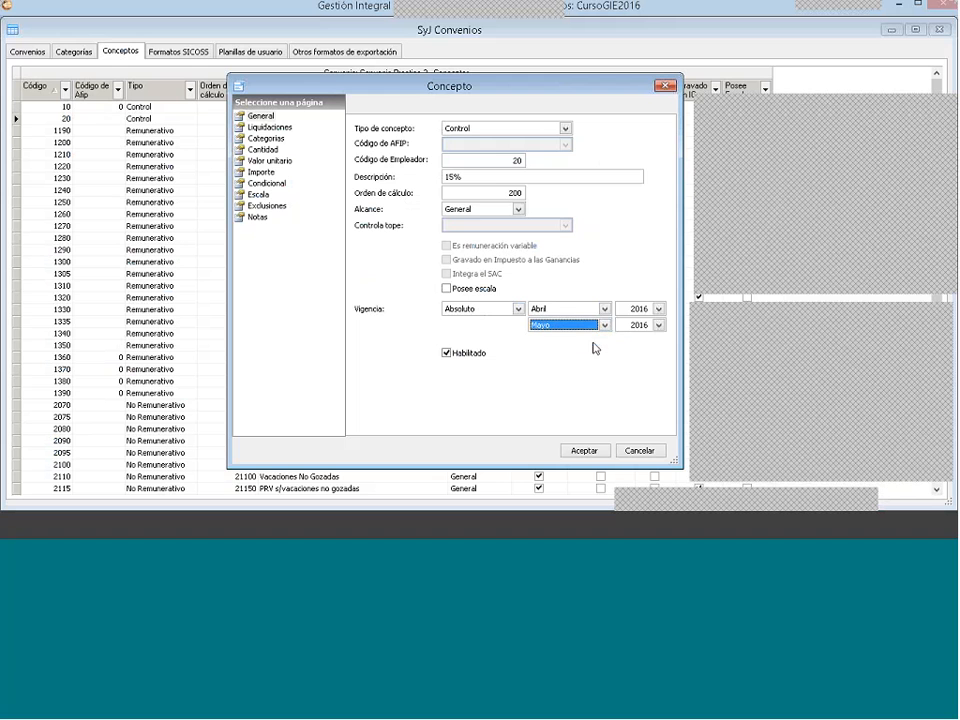
# Step: Set the quantity's associated value to 15, review the unit value and amount settings, and save the concept
pyautogui.click(262, 149)
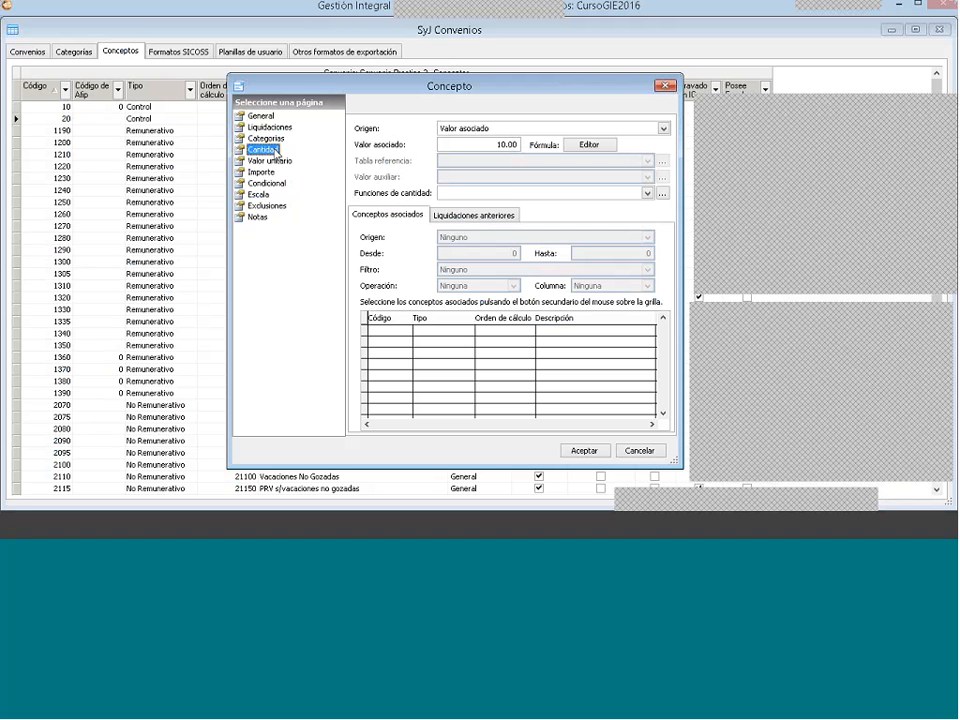
pyautogui.write('1')
pyautogui.click(268, 161)
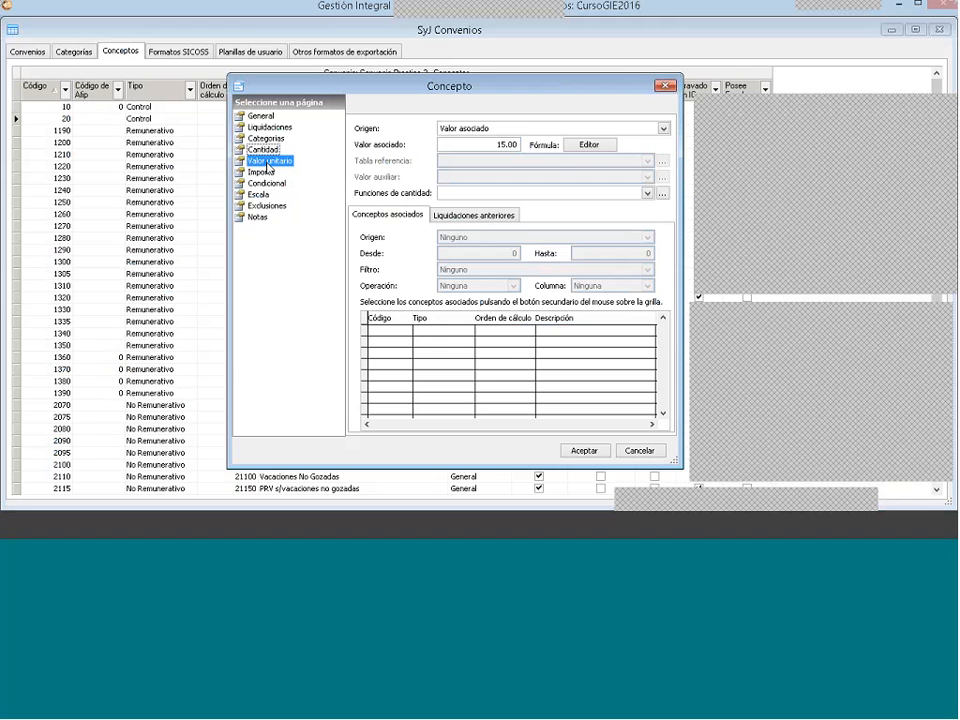
pyautogui.click(270, 173)
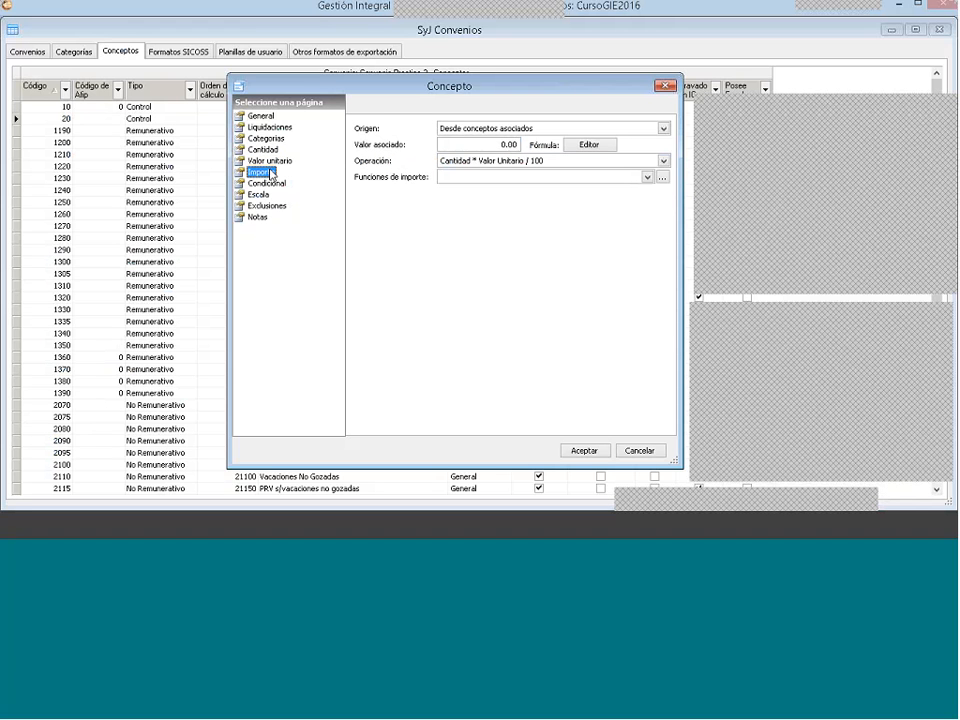
pyautogui.click(584, 450)
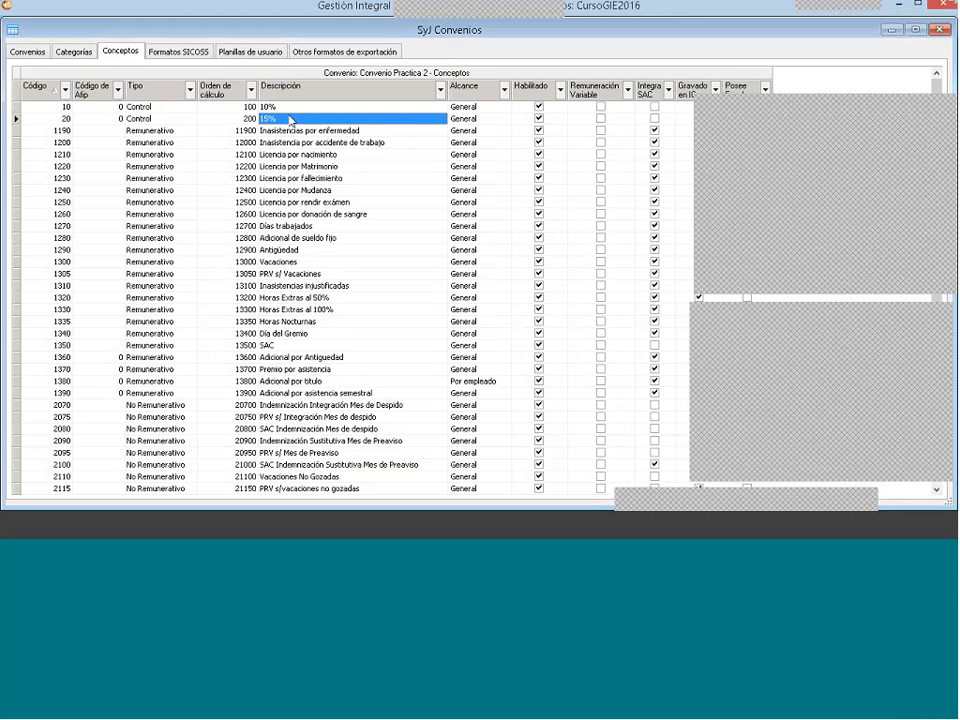
# Step: Create a new concept of type No Remunerativo with the description Suma no remunerativa
pyautogui.press('Up')
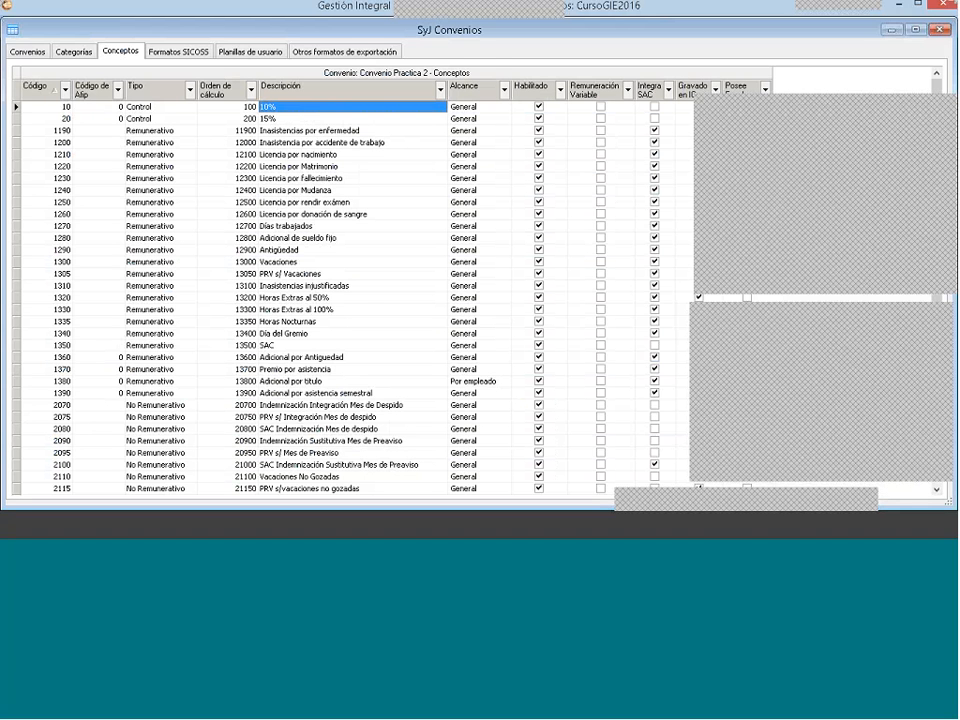
pyautogui.rightClick(364, 285)
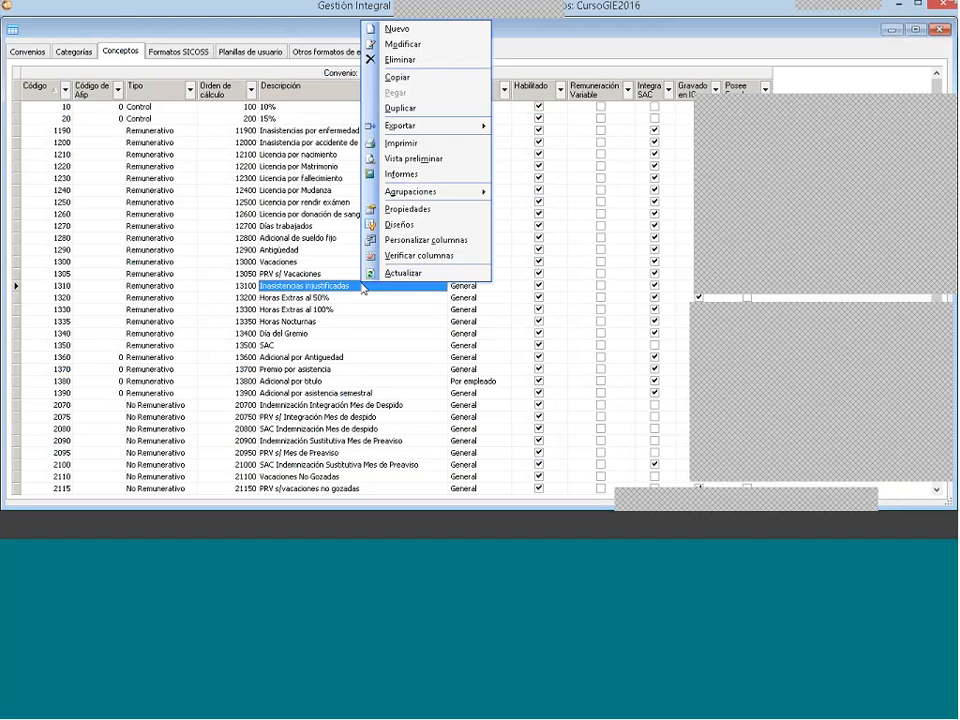
pyautogui.click(422, 31)
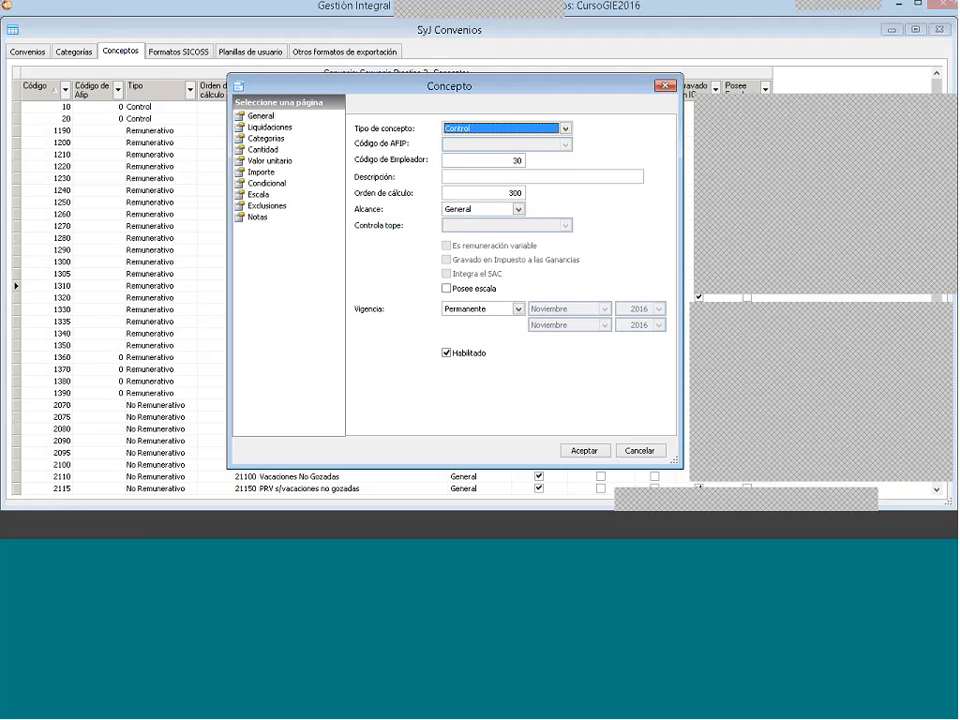
pyautogui.click(236, 527)
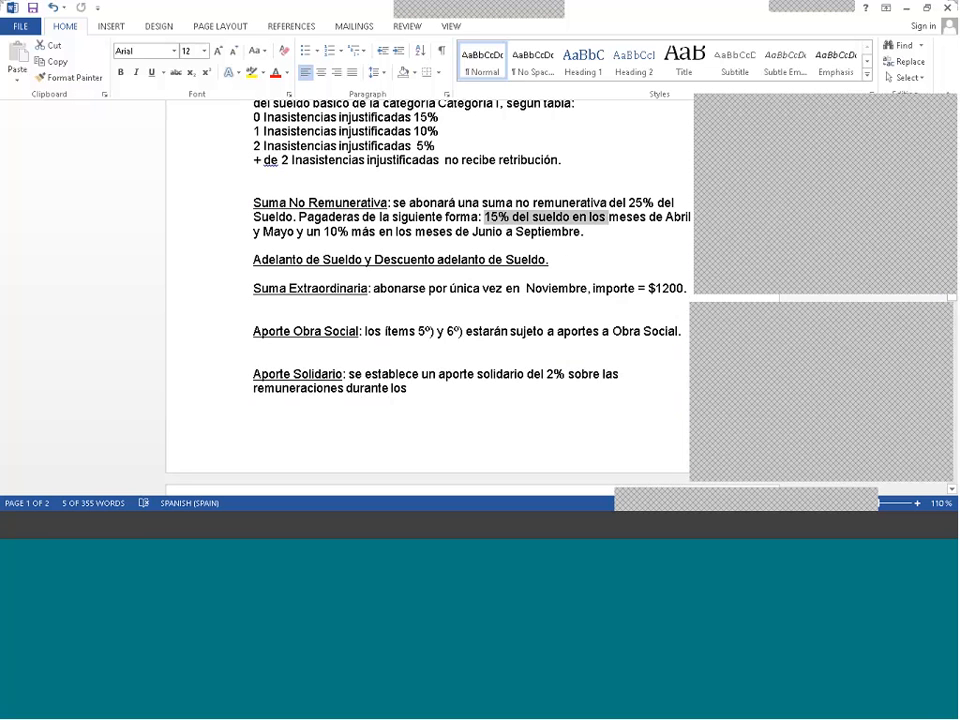
pyautogui.hotkey('alt', 'Tab')
pyautogui.click(475, 130)
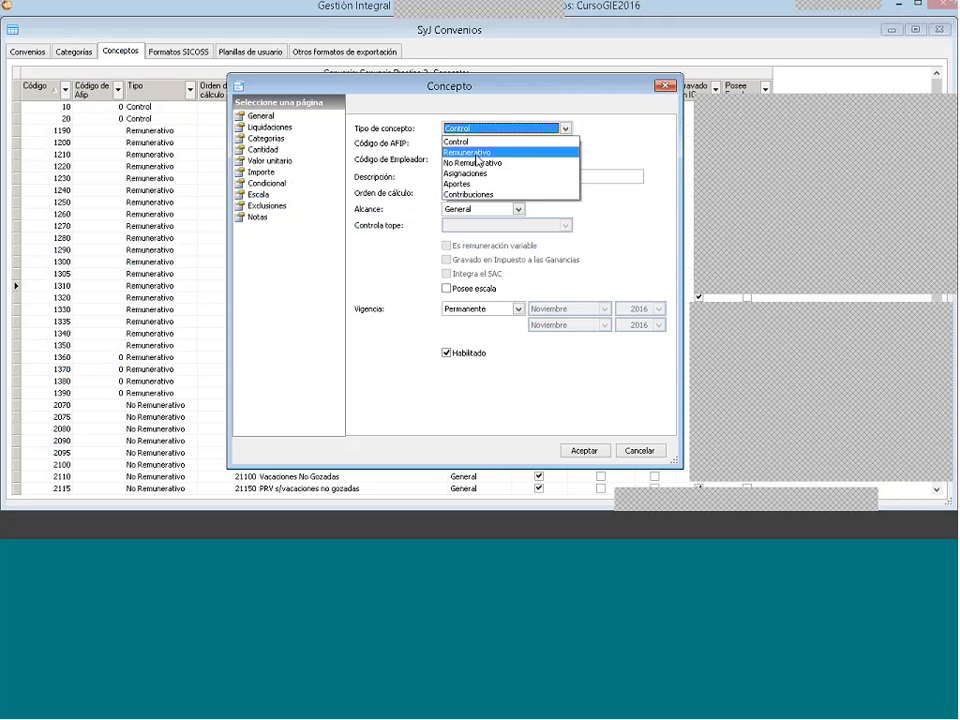
pyautogui.click(478, 163)
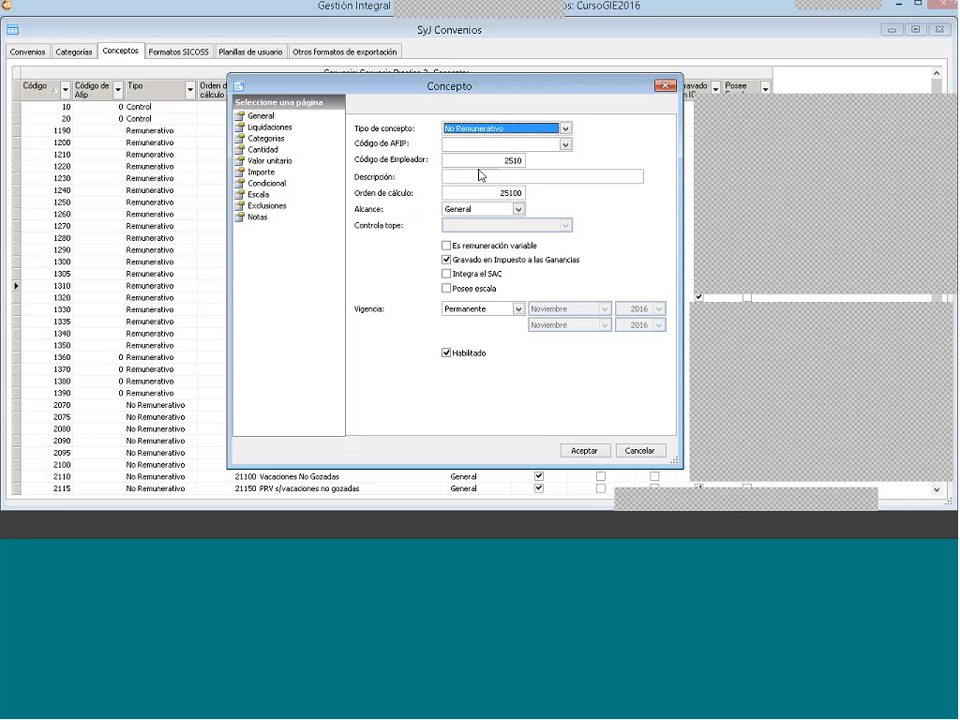
pyautogui.click(478, 177)
pyautogui.write('Suma n')
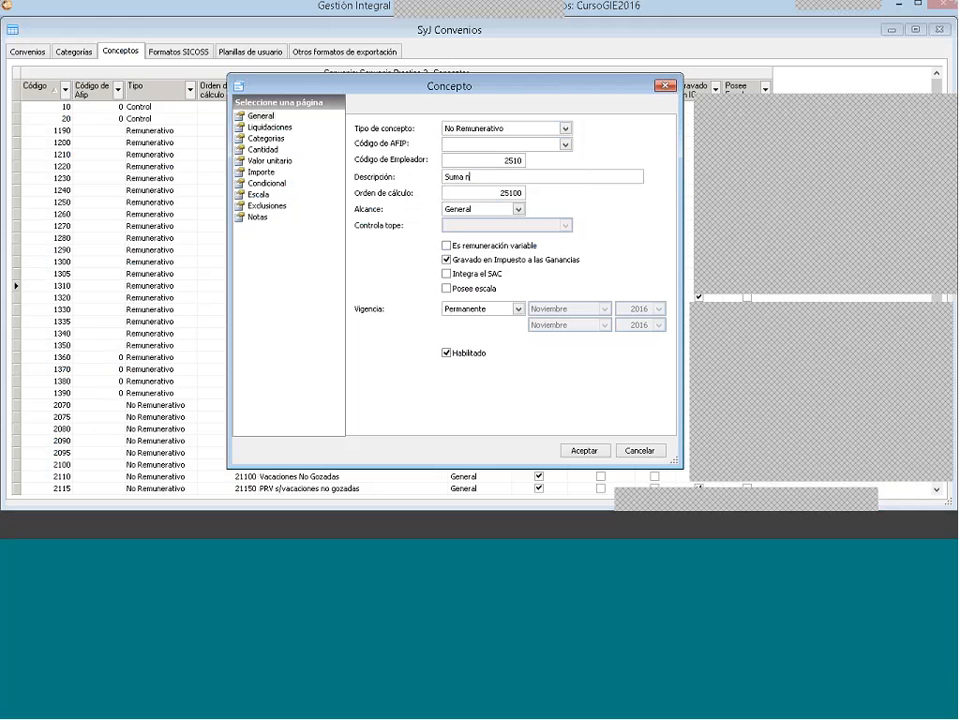
pyautogui.write('o remunerativa')
# Step: Include the concept in the Haberes normales, Final and Final por renuncia liquidations, and review its categories
pyautogui.click(270, 127)
pyautogui.click(632, 167)
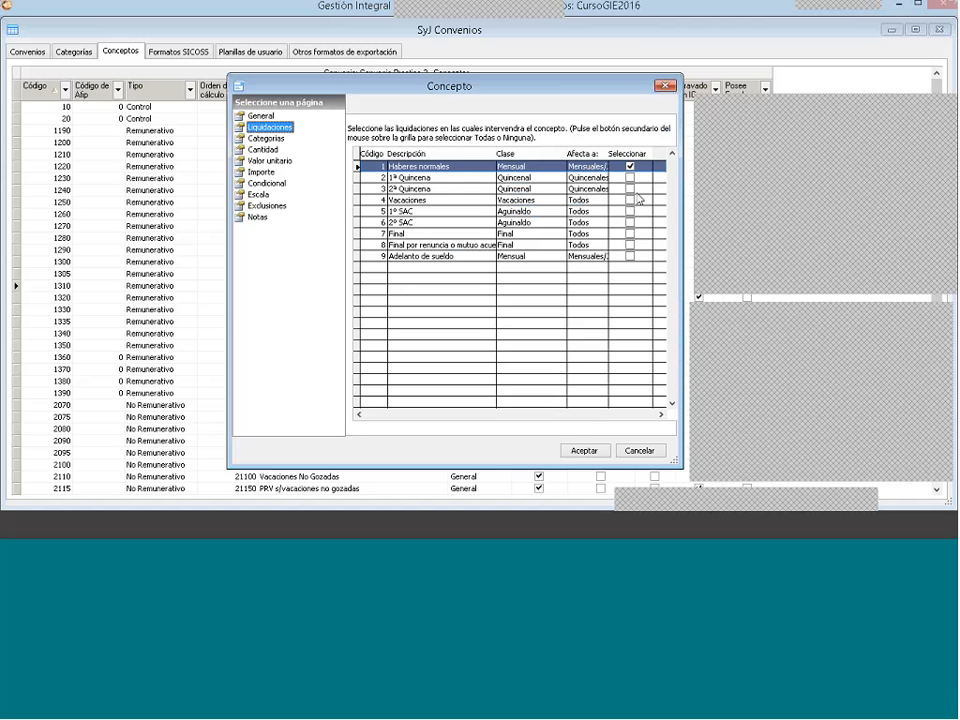
pyautogui.click(630, 245)
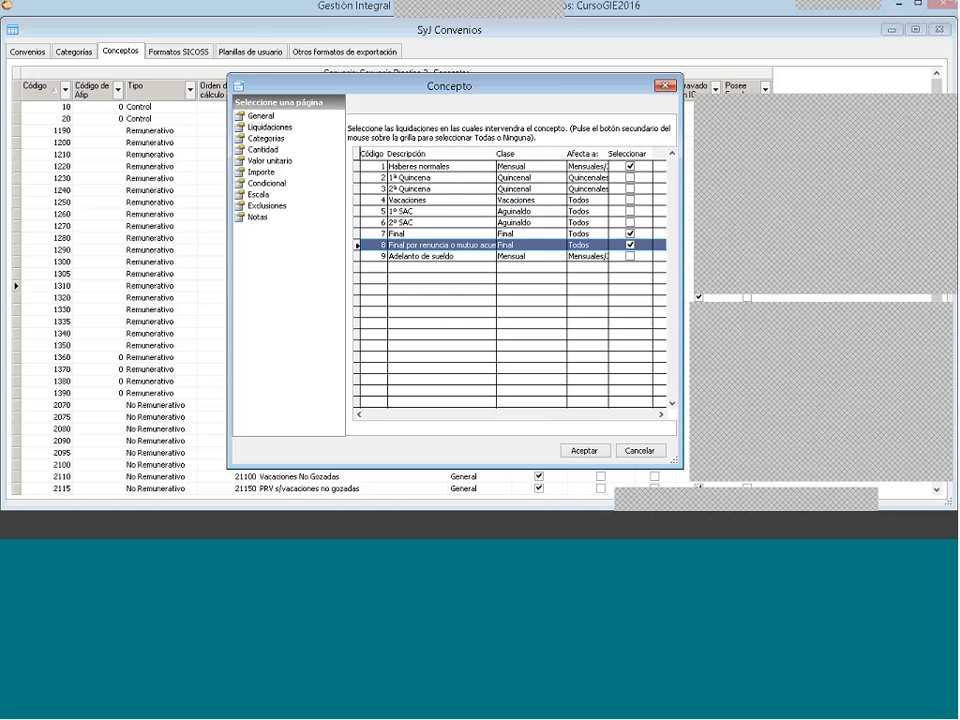
pyautogui.click(268, 138)
# Step: Set the associated value of the concept's quantity to 1
pyautogui.click(263, 151)
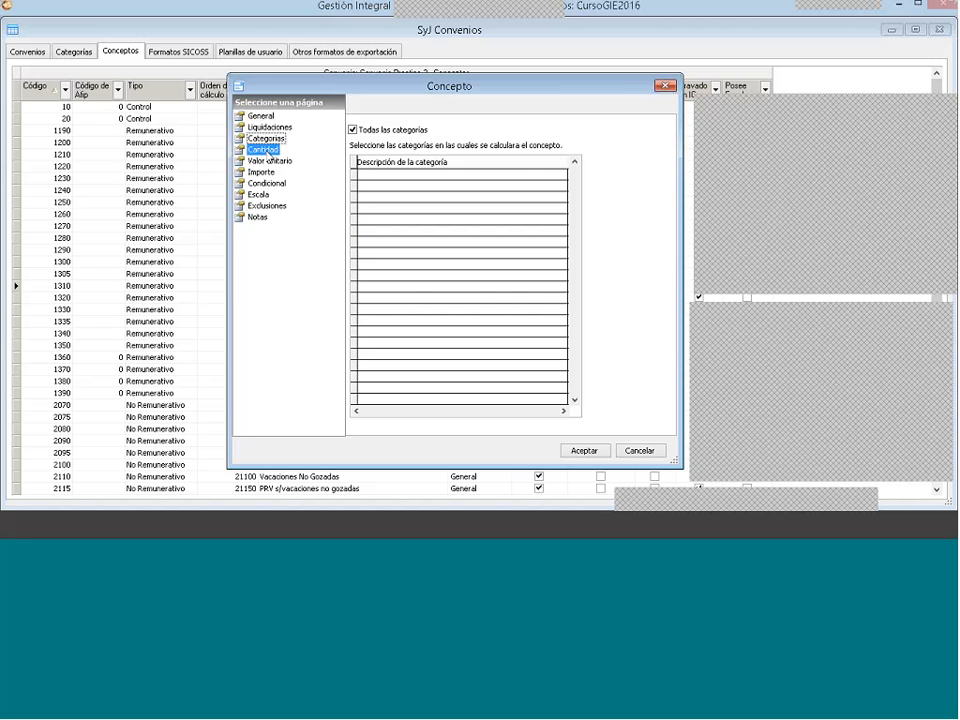
pyautogui.click(500, 144)
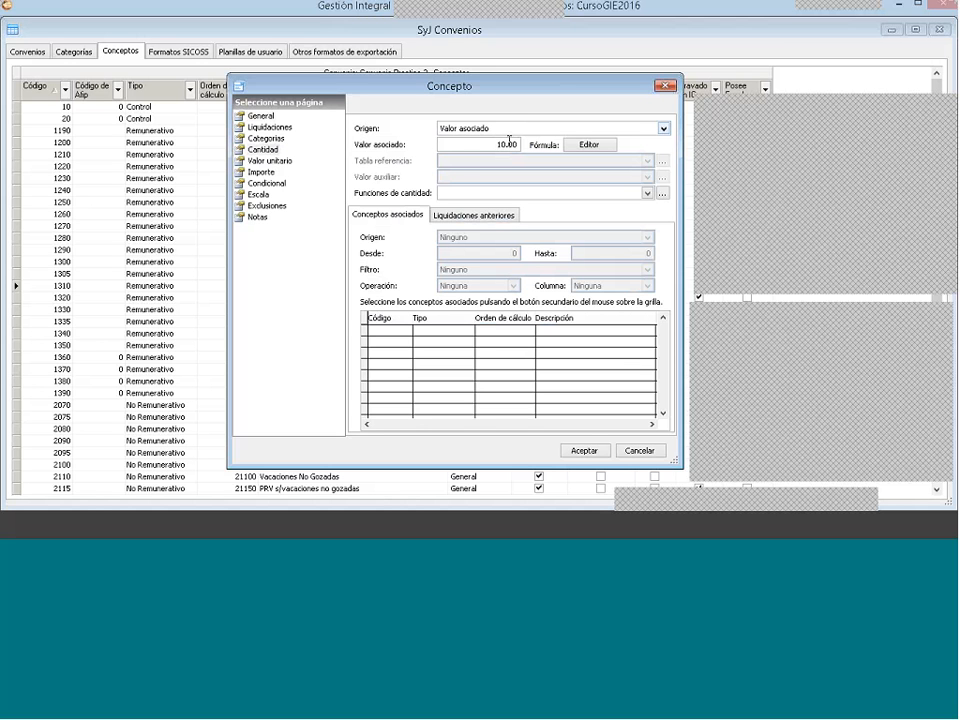
pyautogui.write('1')
pyautogui.press('Delete')
# Step: Take the unit value from associated concepts, using Selección de conceptos with the Suma operation on the Importe column
pyautogui.click(268, 162)
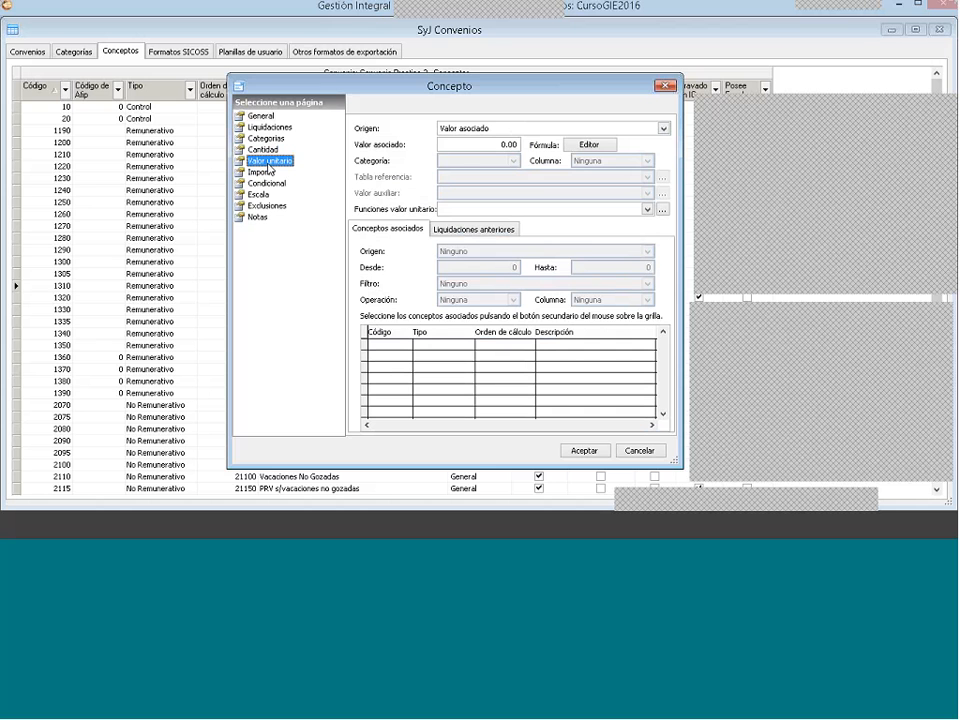
pyautogui.click(470, 128)
pyautogui.click(472, 162)
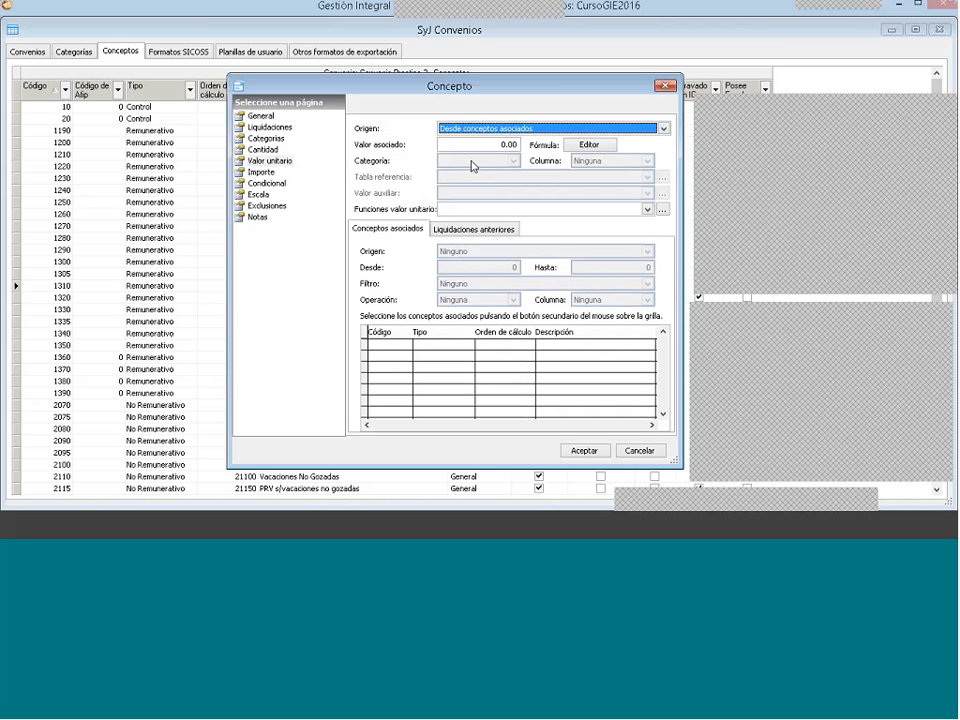
pyautogui.click(469, 253)
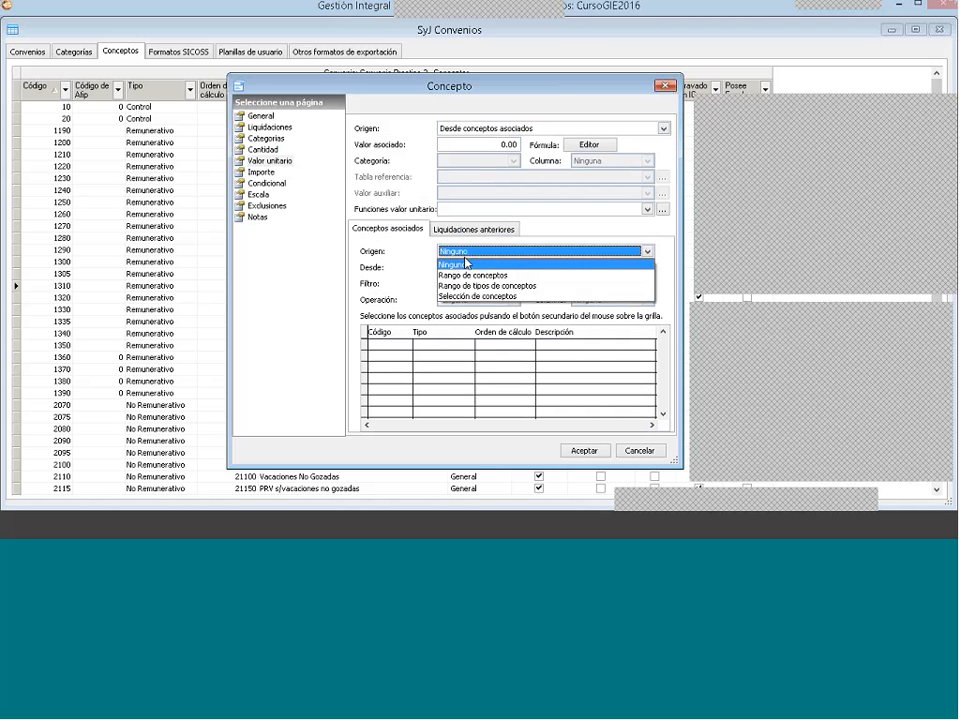
pyautogui.click(476, 295)
pyautogui.click(511, 299)
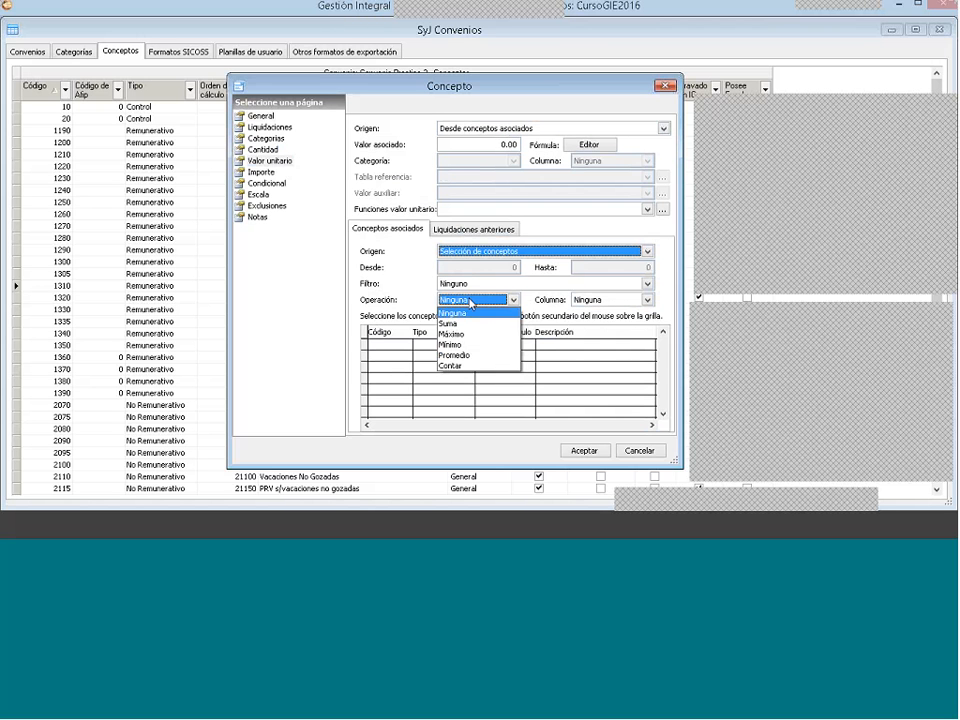
pyautogui.click(458, 323)
pyautogui.click(598, 301)
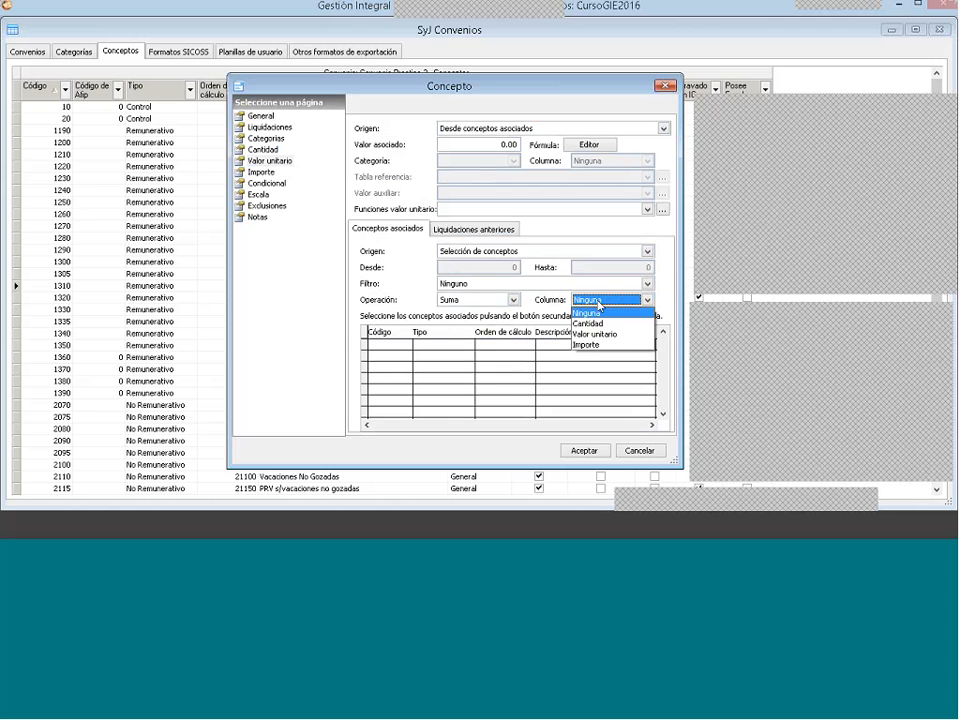
pyautogui.click(590, 345)
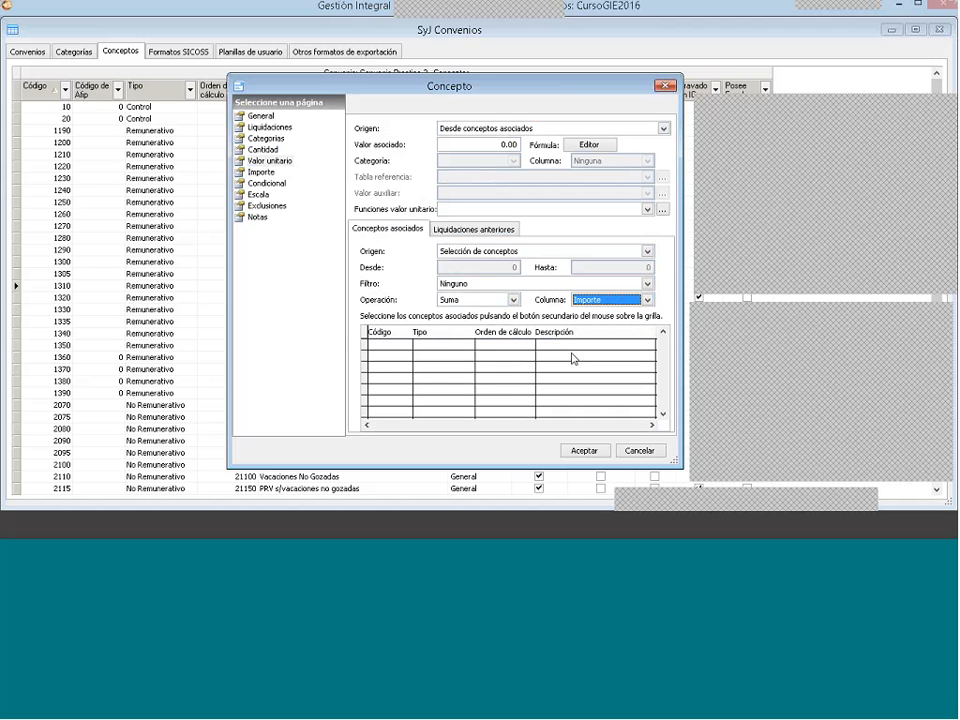
# Step: Add the 10% and 15% control concepts as the associated concepts for the unit value
pyautogui.rightClick(432, 384)
pyautogui.click(442, 388)
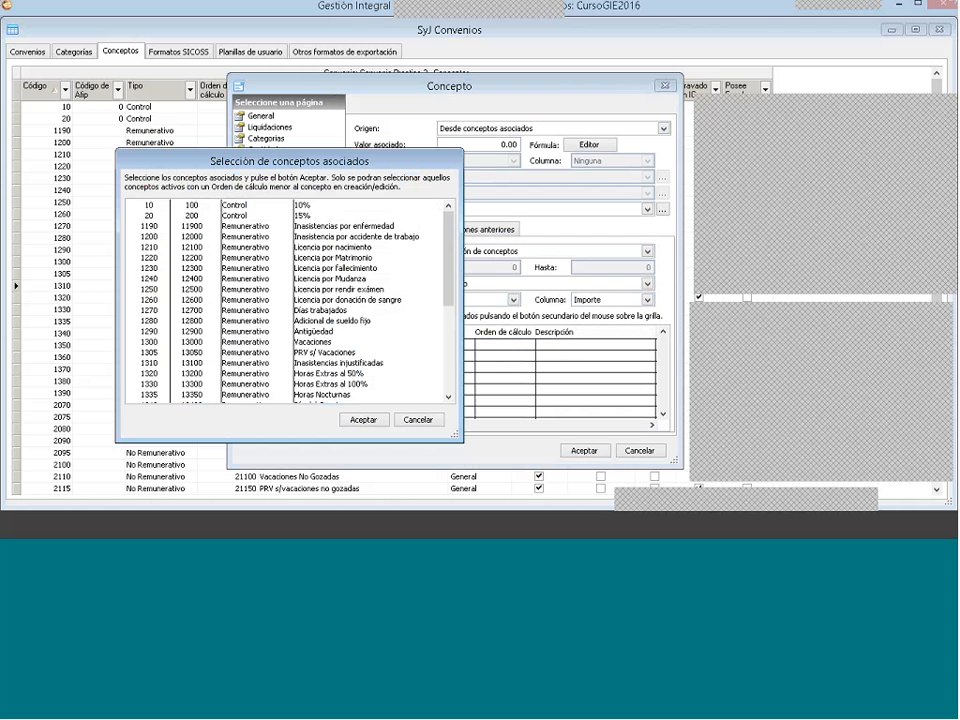
pyautogui.click(322, 213)
pyautogui.keyDown('ctrl'); pyautogui.click(320, 206); pyautogui.keyUp('ctrl')
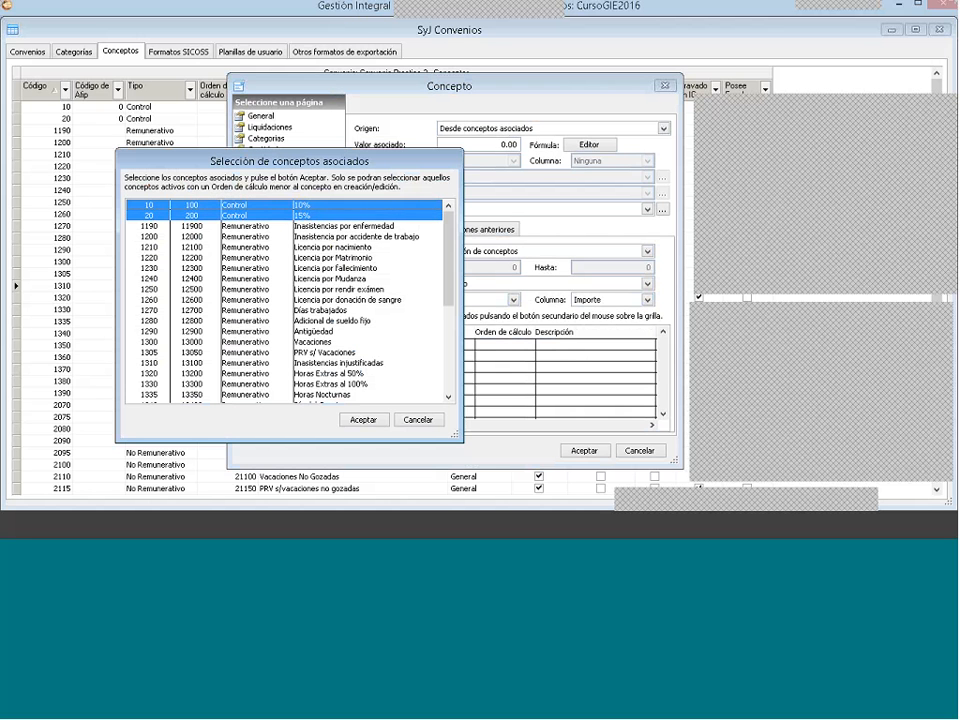
pyautogui.click(368, 419)
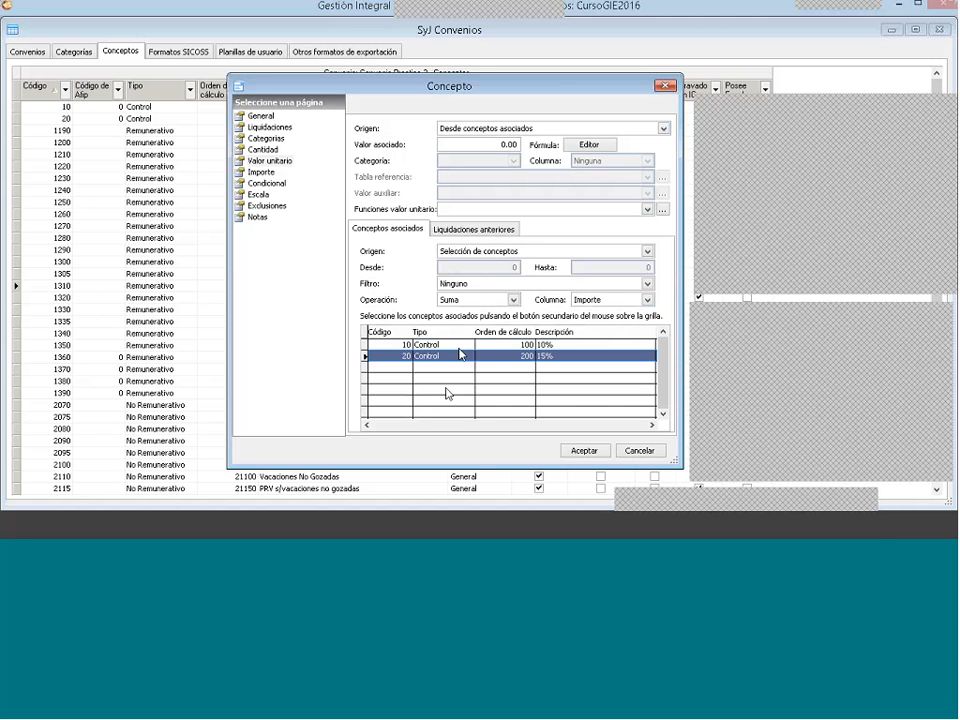
# Step: Check the Suma No Remunerativa clause in the Word document against the associated concepts in Gestión Integral
pyautogui.hotkey('alt', 'Tab')
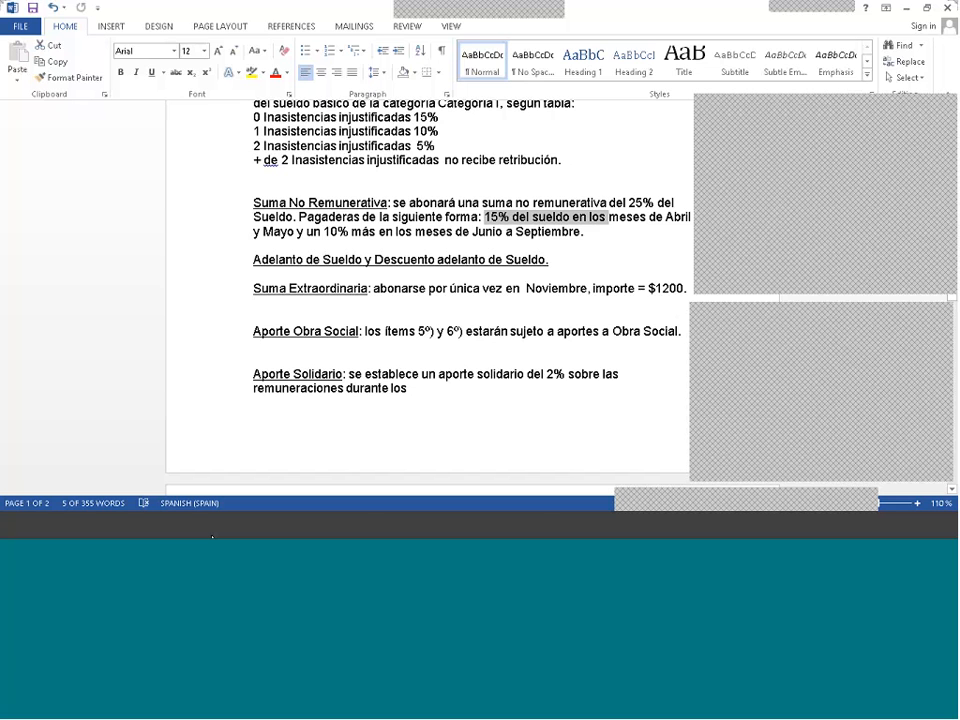
pyautogui.hotkey('alt', 'Tab')
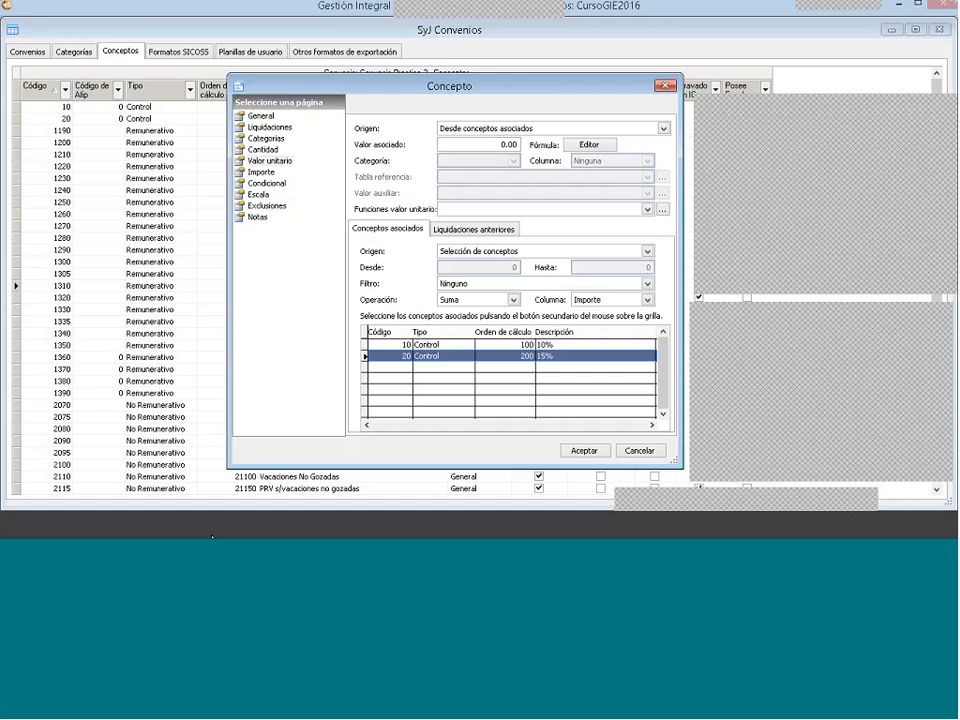
pyautogui.click(451, 345)
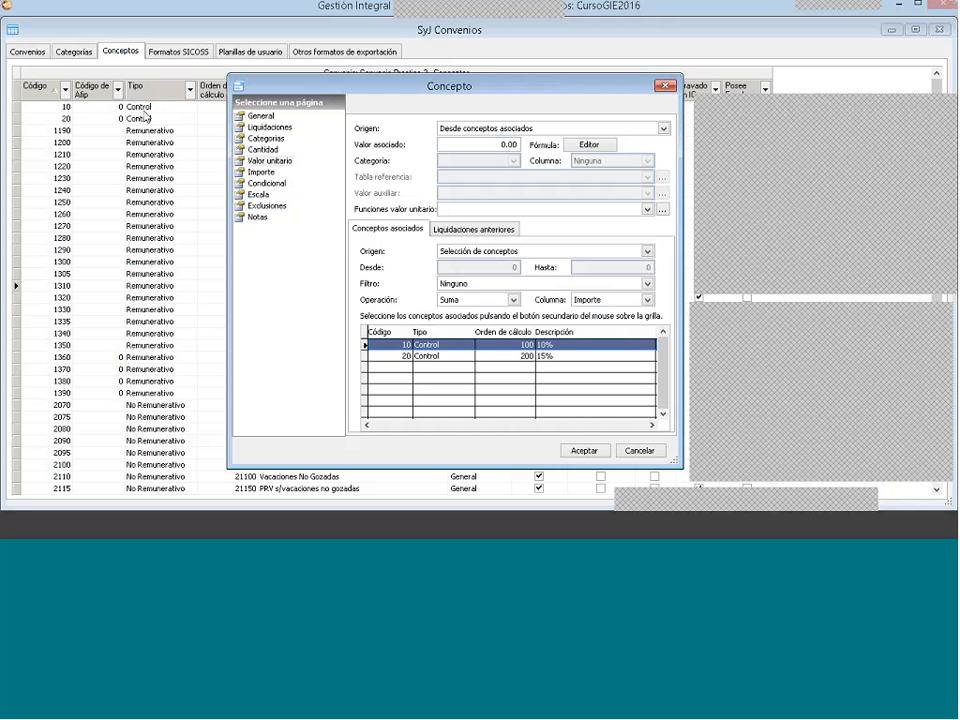
# Step: Set the amount's origin to Operación with Cantidad * Valor Unitario, and save the concept
pyautogui.click(260, 173)
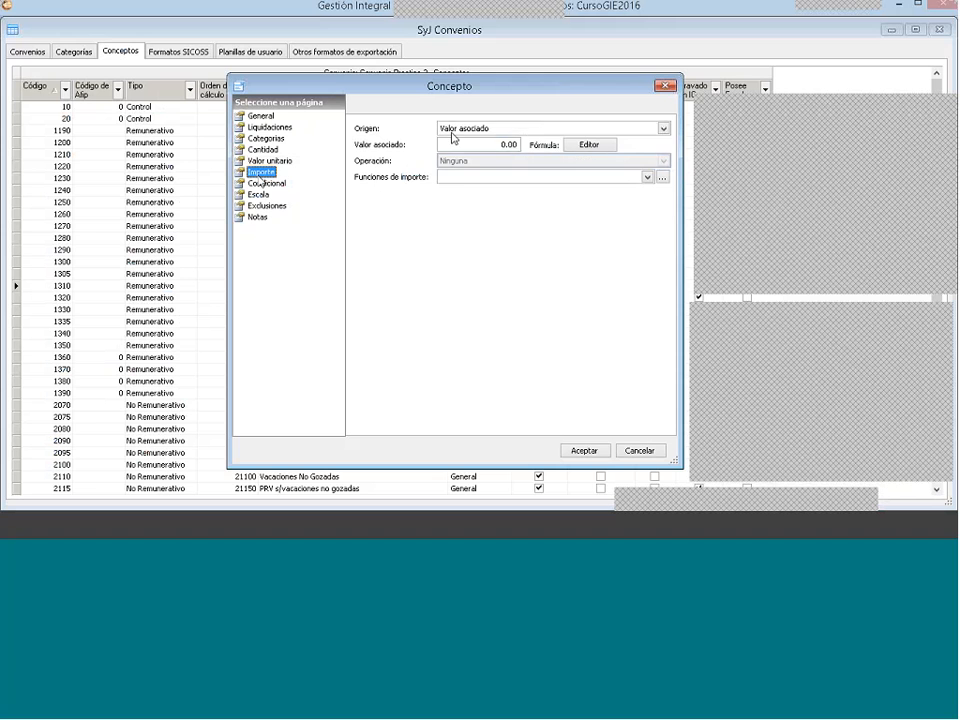
pyautogui.click(452, 128)
pyautogui.click(452, 157)
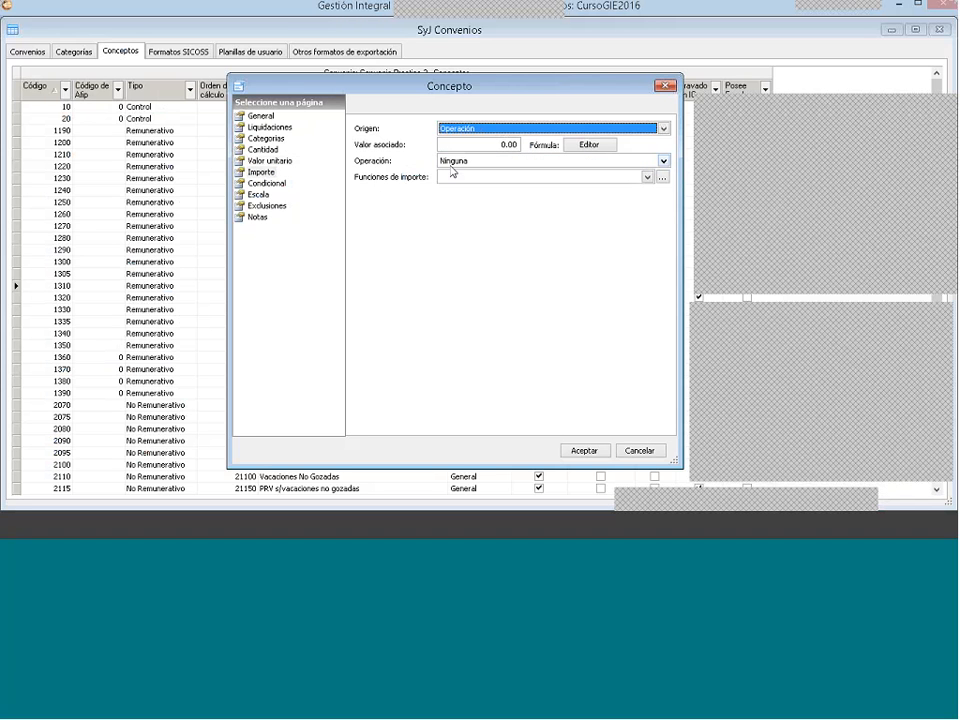
pyautogui.click(451, 161)
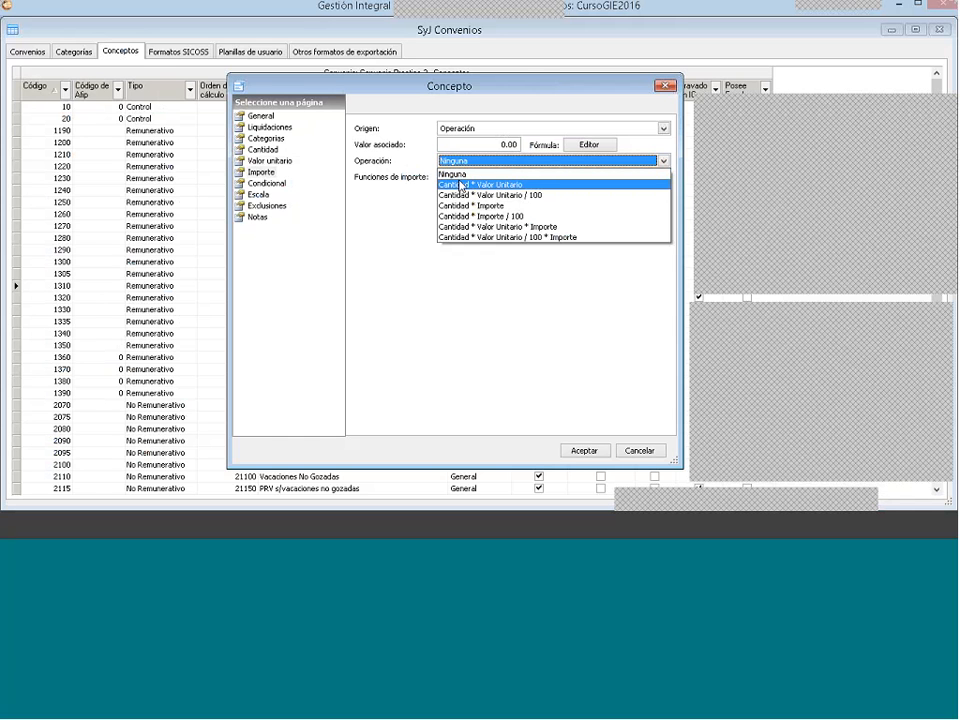
pyautogui.click(461, 186)
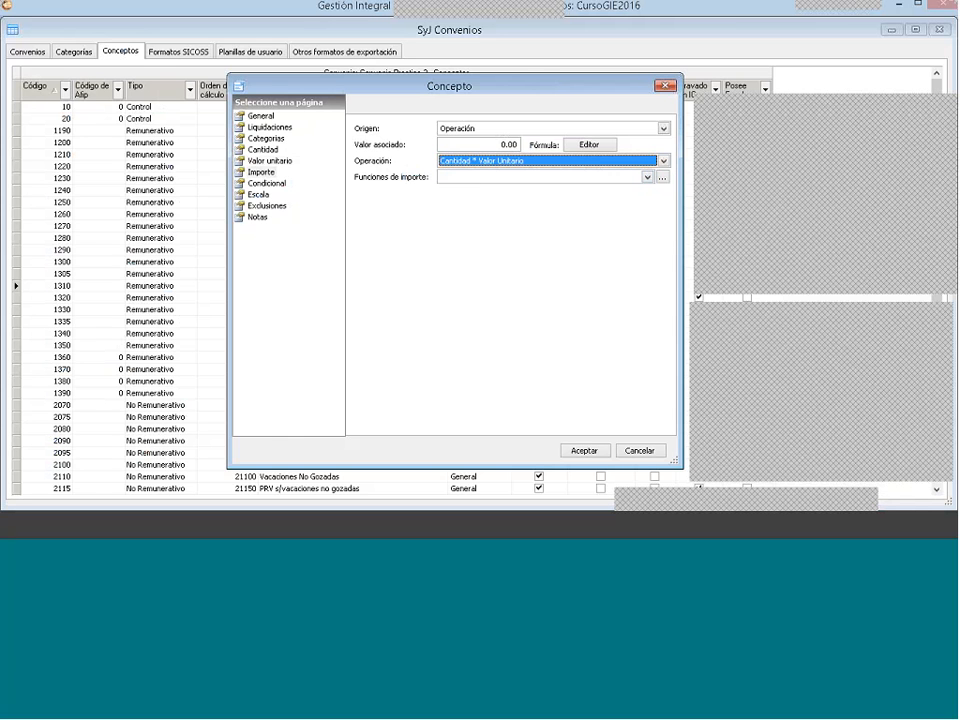
pyautogui.click(583, 450)
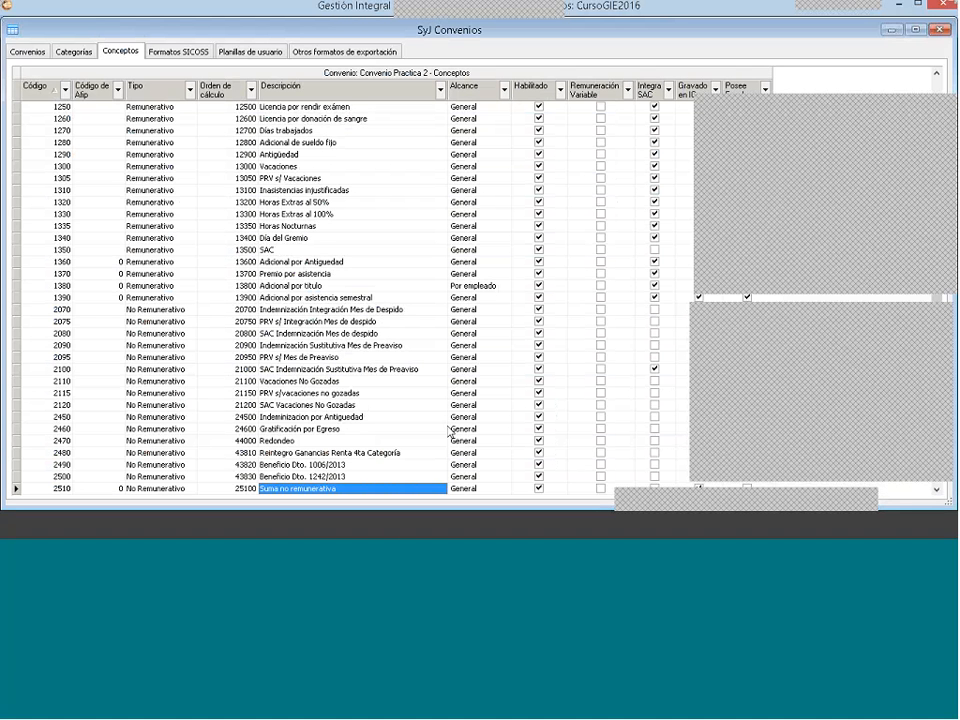
# Step: Switch to the Word document and examine the Adelanto de Sueldo y Descuento adelanto de Sueldo item
pyautogui.rightClick(141, 489)
pyautogui.click(220, 458)
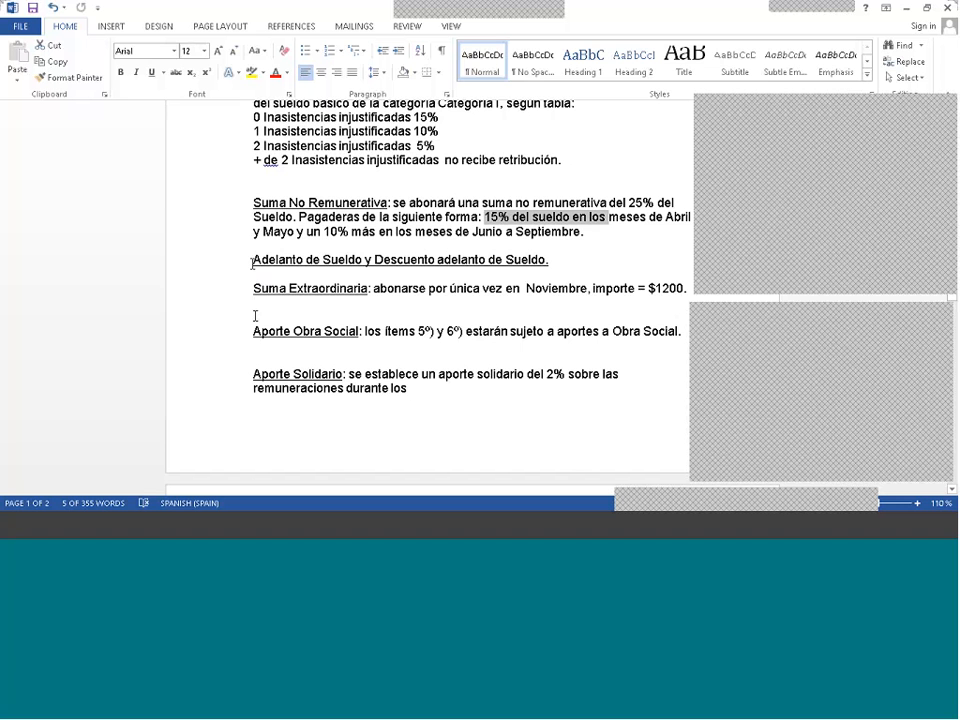
pyautogui.moveTo(253, 260); pyautogui.dragTo(564, 264)
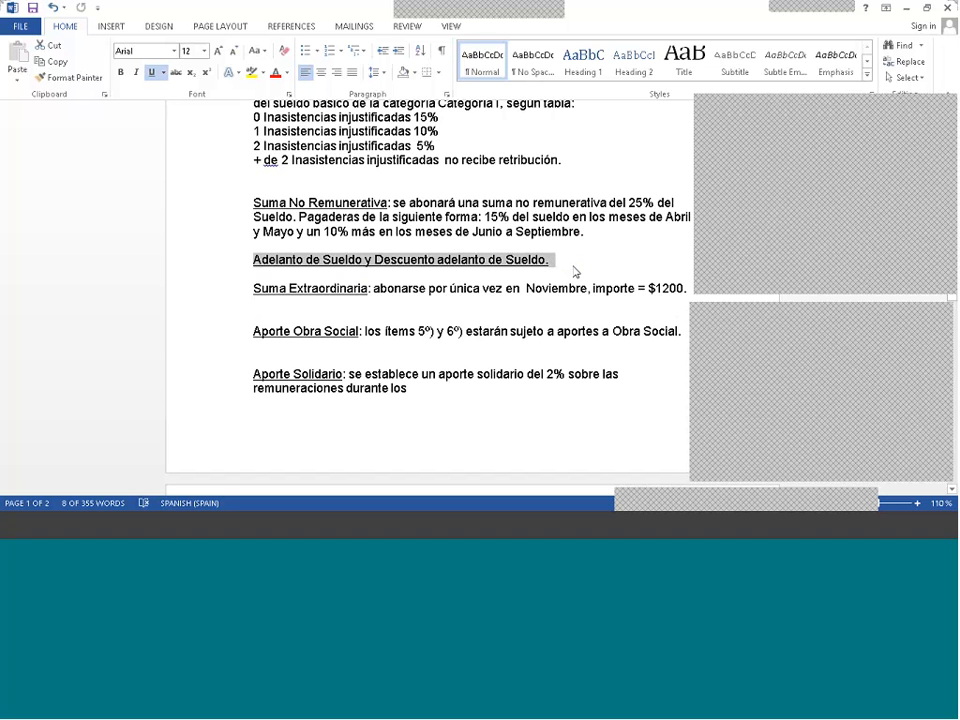
pyautogui.click(570, 267)
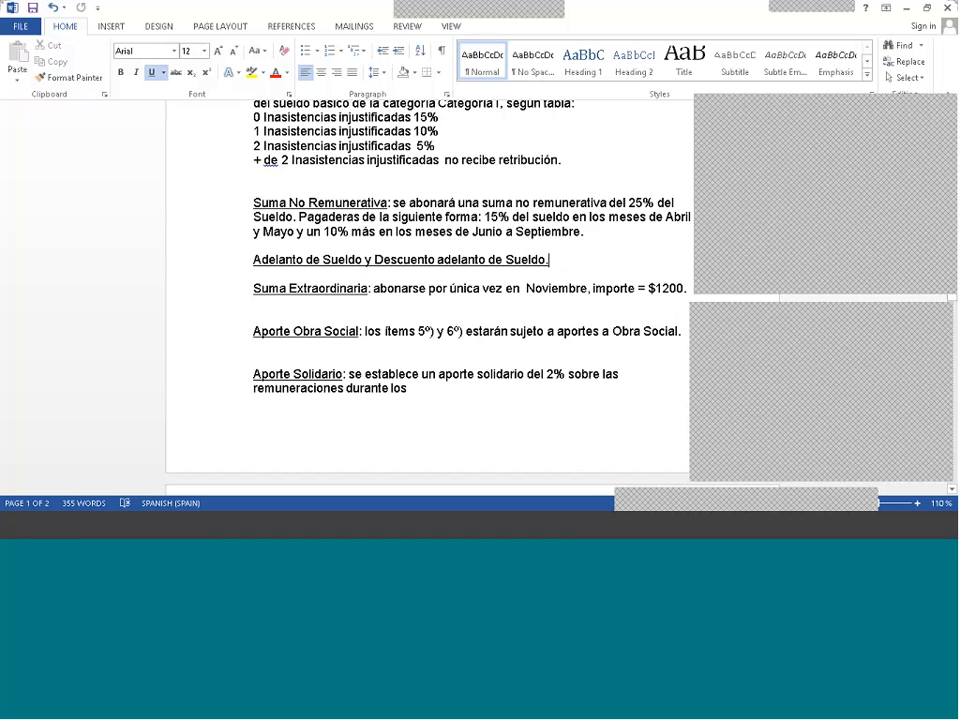
# Step: Switch to Gestión Integral and start a new concept with the description Adelanto de sueldo, selecting the Haberes normales liquidación for it
pyautogui.hotkey('alt', 'Tab')
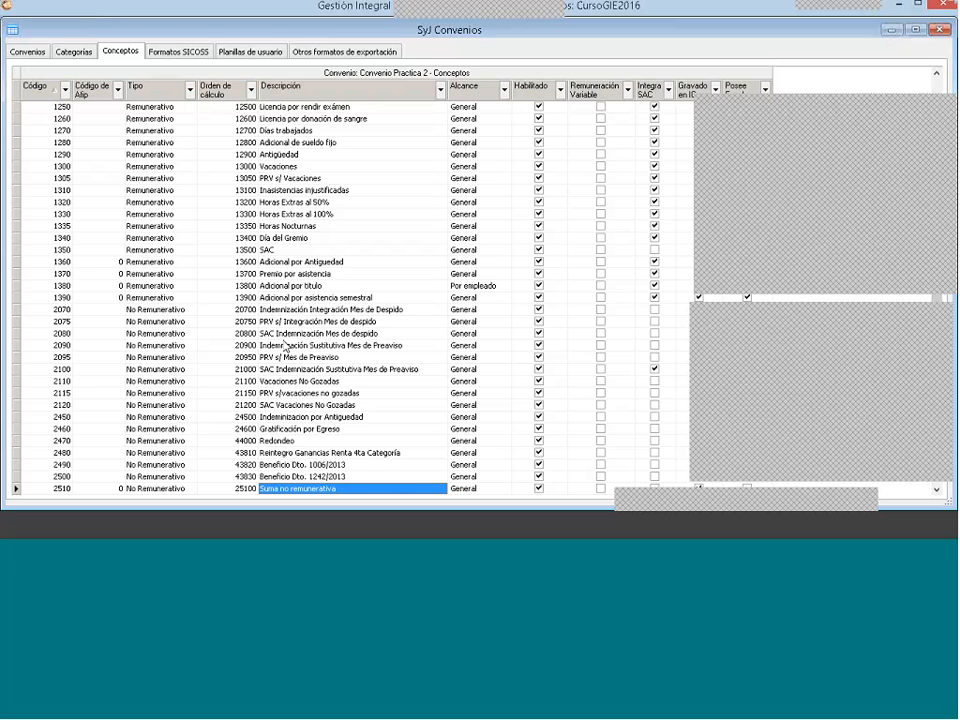
pyautogui.rightClick(279, 254)
pyautogui.click(302, 251)
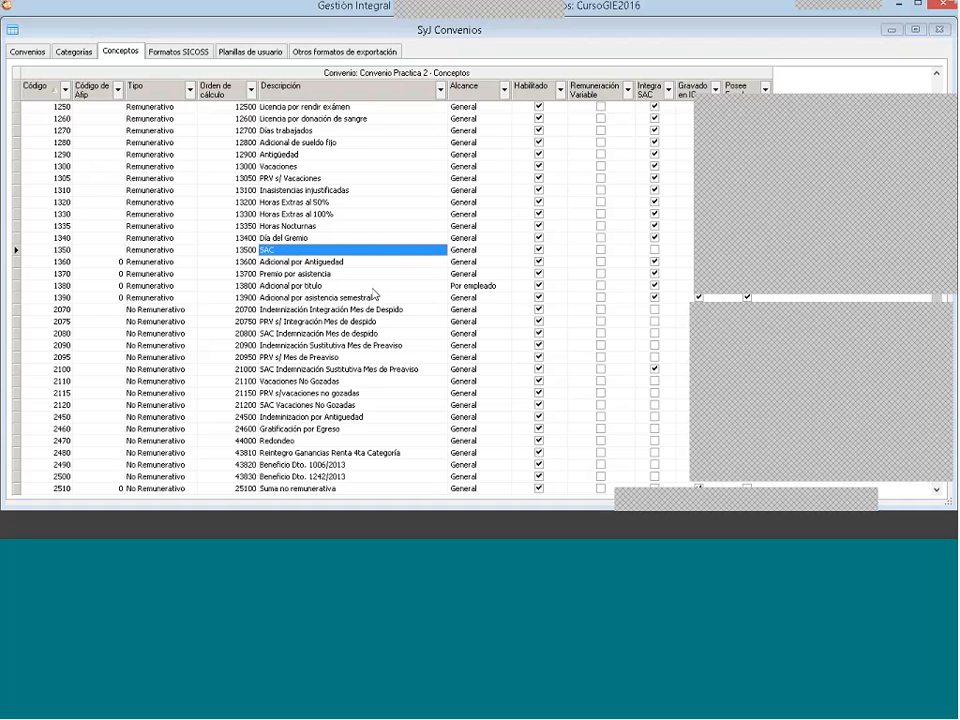
pyautogui.click(270, 127)
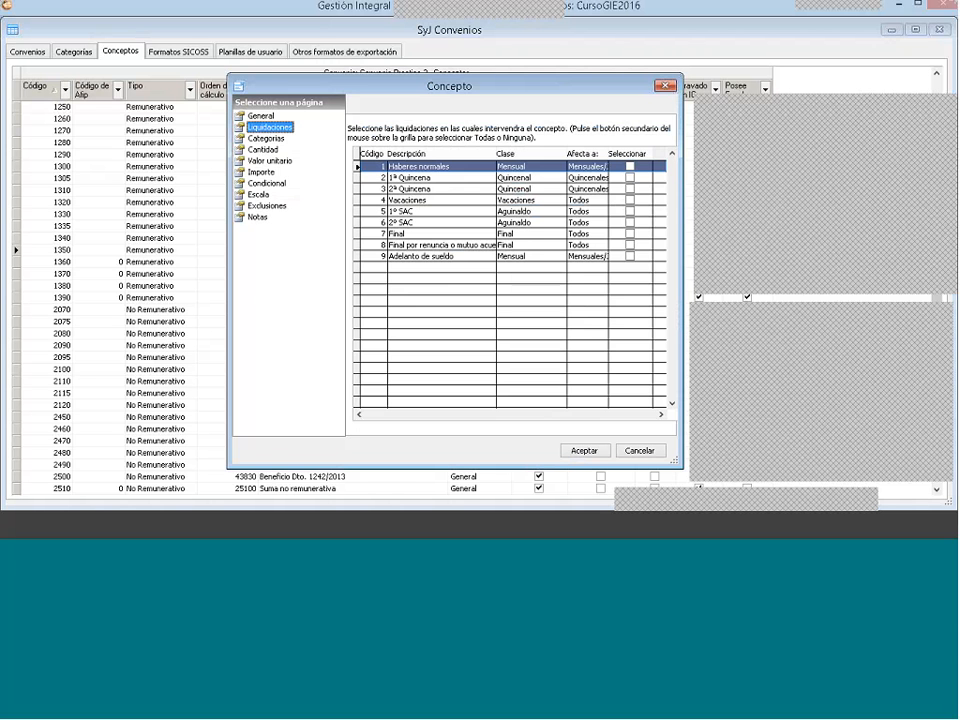
pyautogui.click(629, 167)
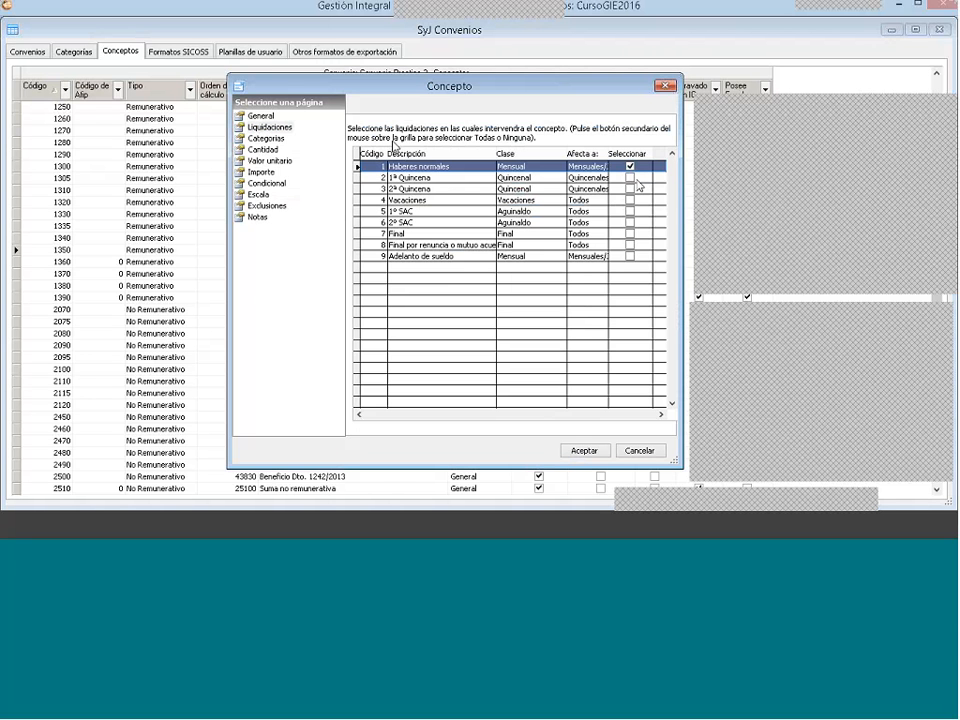
pyautogui.click(261, 116)
pyautogui.click(493, 181)
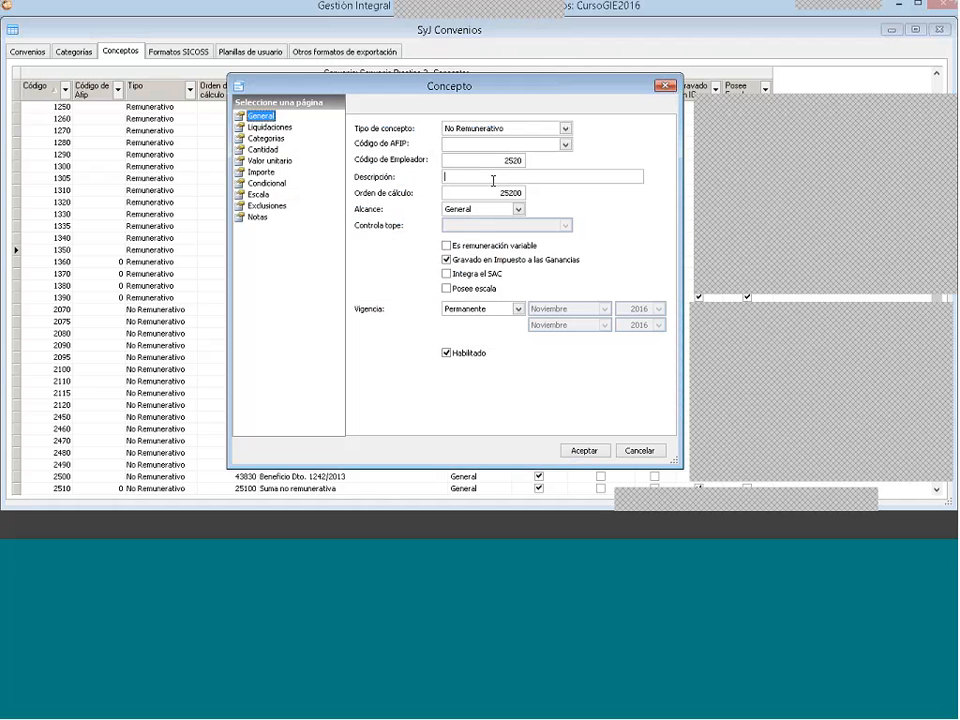
pyautogui.write('Adelanto de su')
pyautogui.press('BackSpace')
pyautogui.write('ueldo')
# Step: Include the concept in the Final and Final por renuncia liquidaciones
pyautogui.click(275, 127)
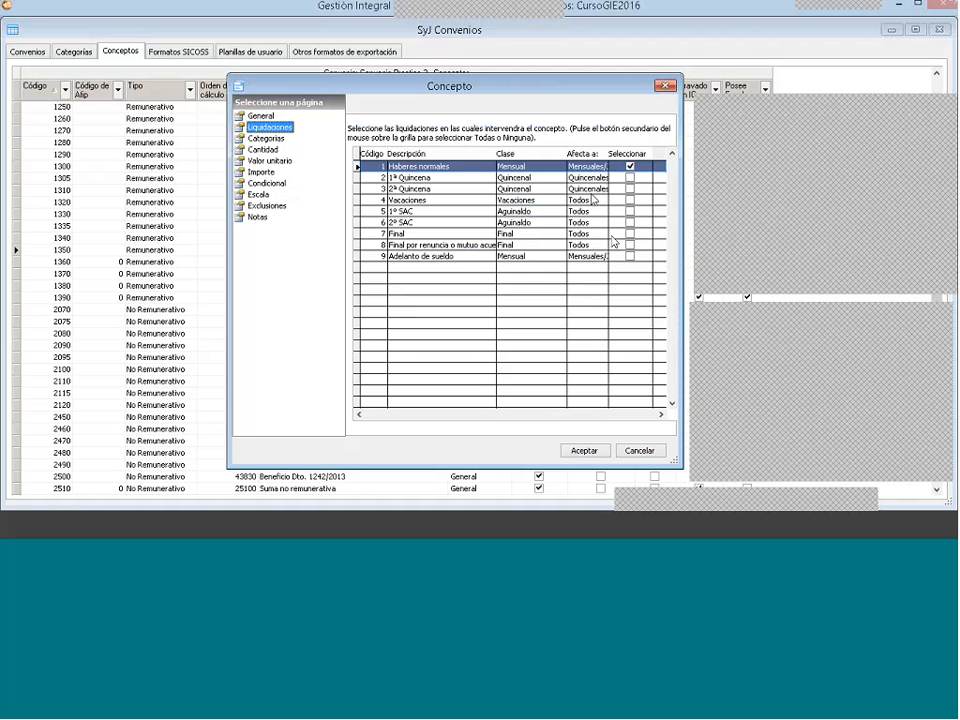
pyautogui.click(630, 233)
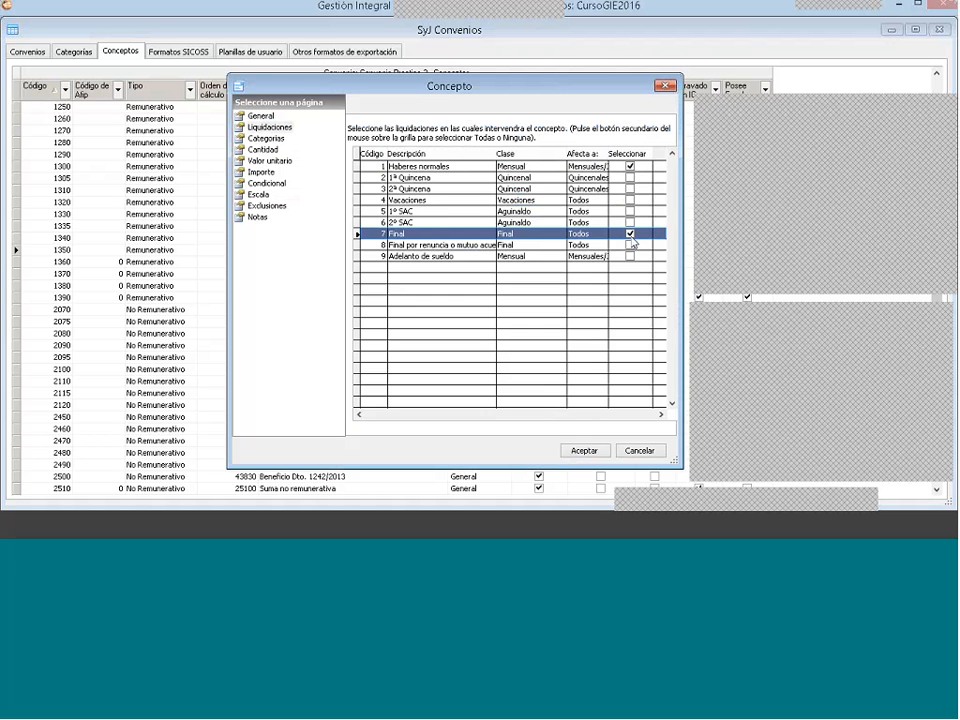
pyautogui.click(630, 245)
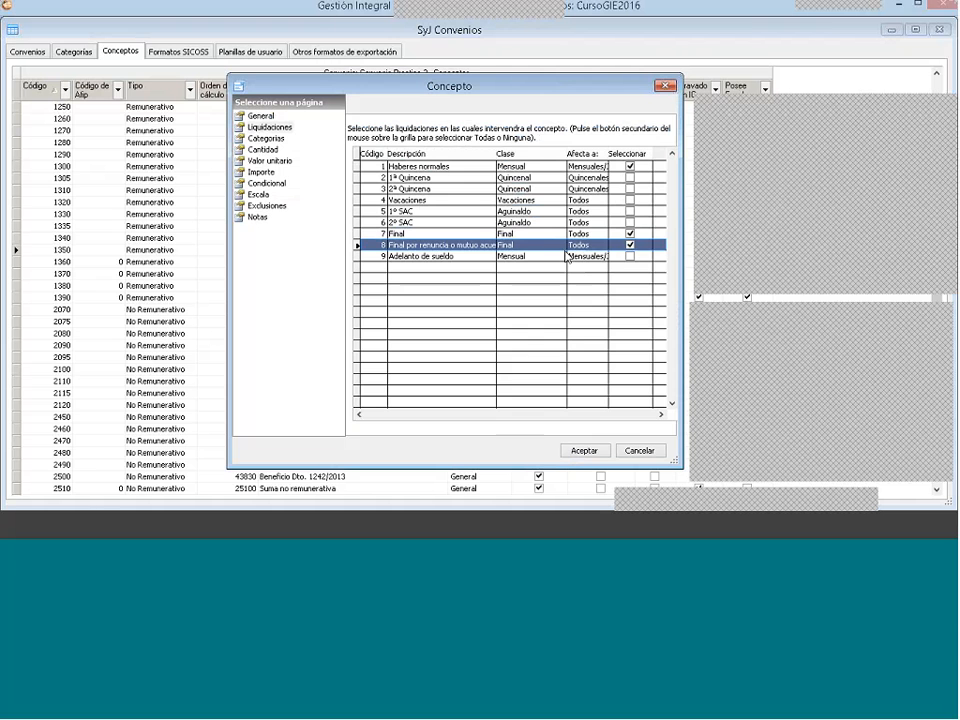
# Step: Set the concept's quantity to come from Valor asociado with a value of 1
pyautogui.click(262, 138)
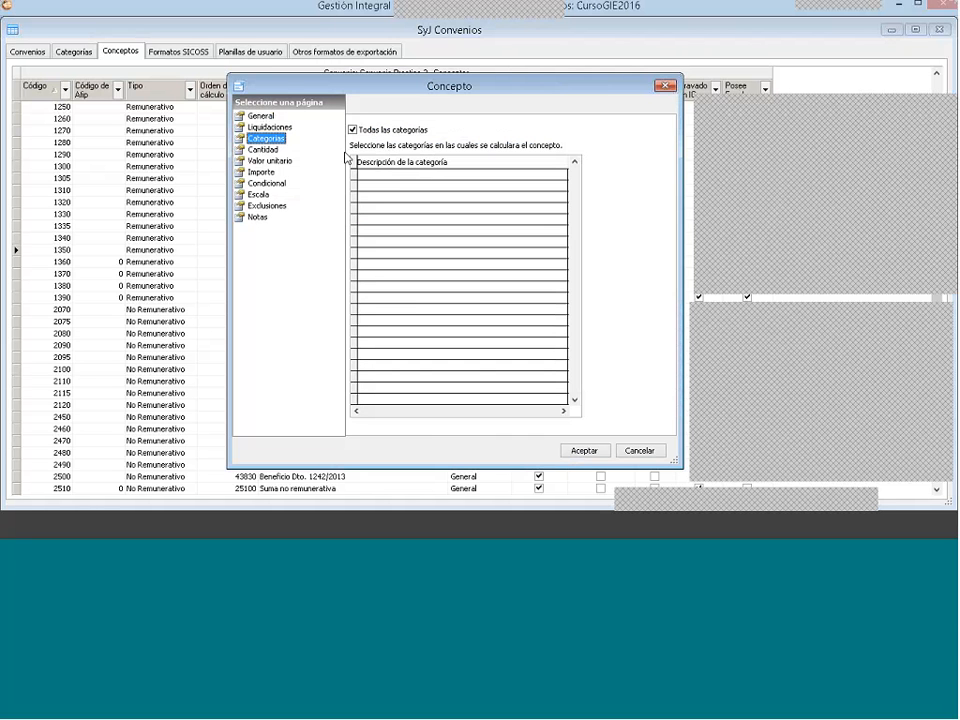
pyautogui.click(266, 149)
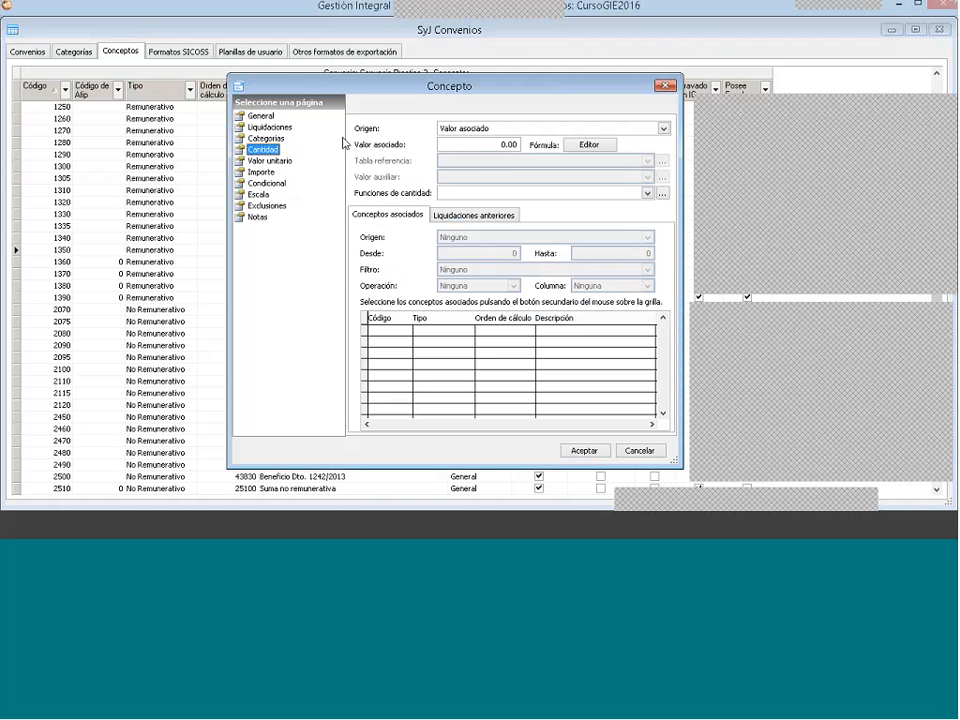
pyautogui.click(446, 129)
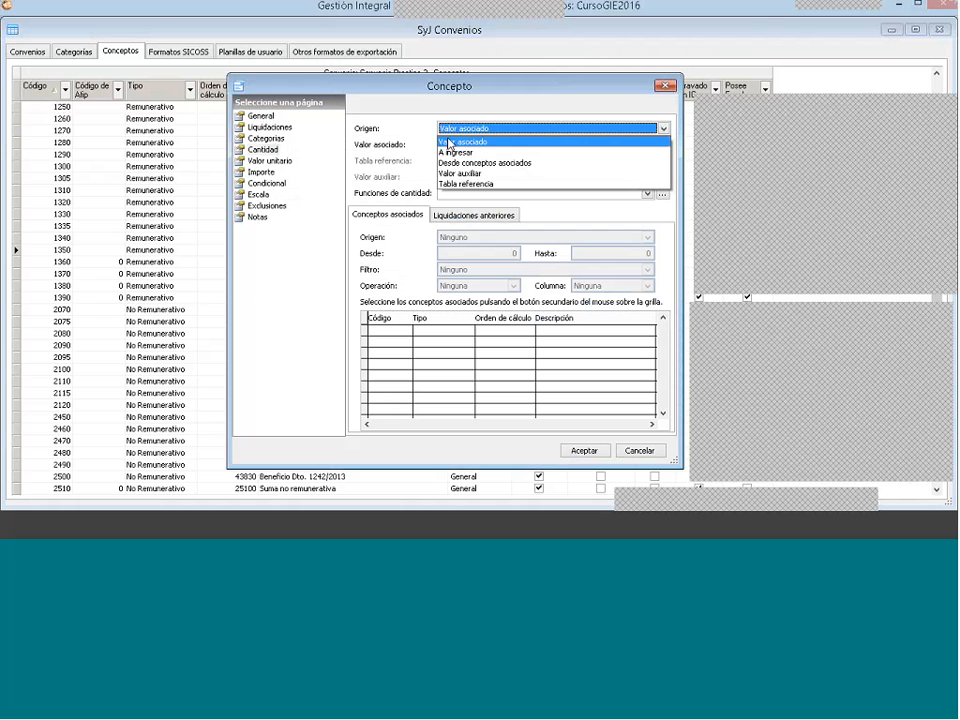
pyautogui.click(450, 142)
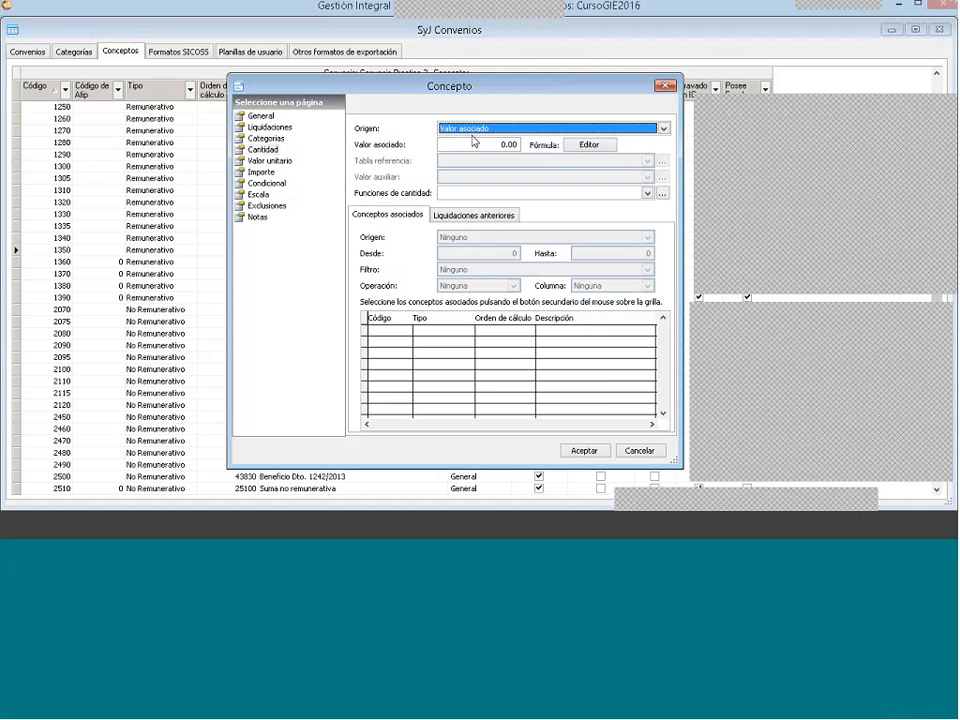
pyautogui.click(501, 144)
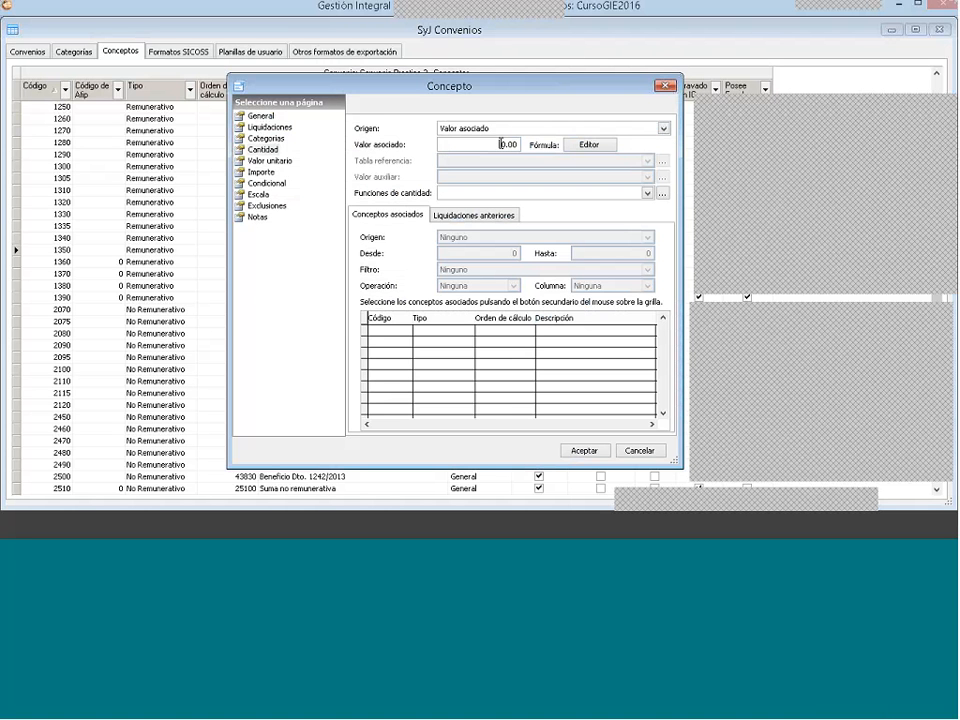
pyautogui.write('1')
# Step: Set the origin of the concept's unit value to A ingresar
pyautogui.click(270, 160)
pyautogui.click(499, 128)
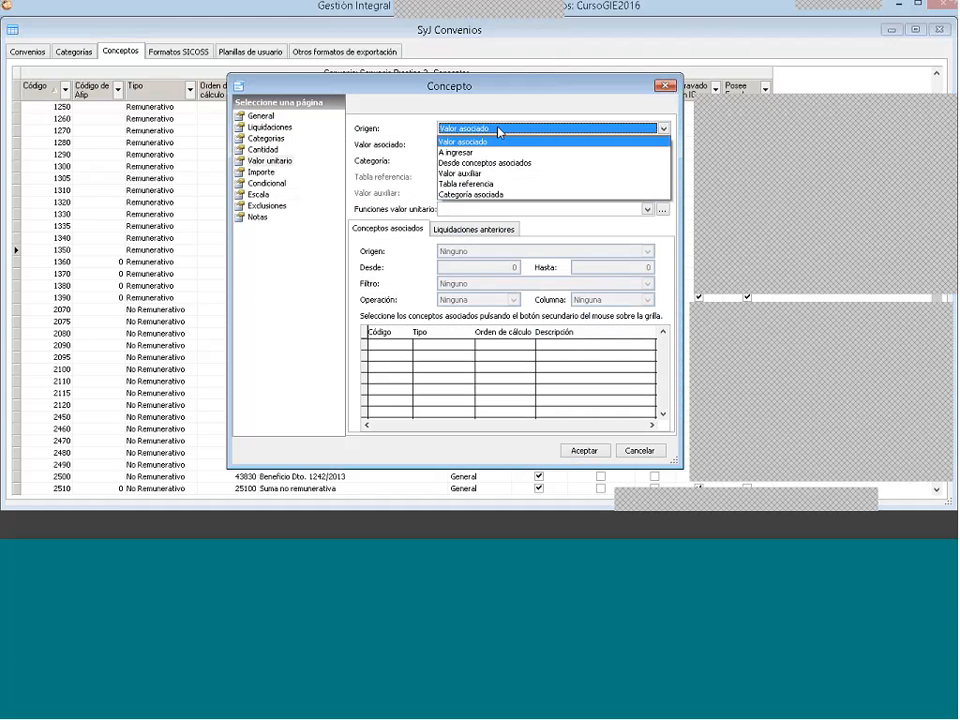
pyautogui.click(486, 153)
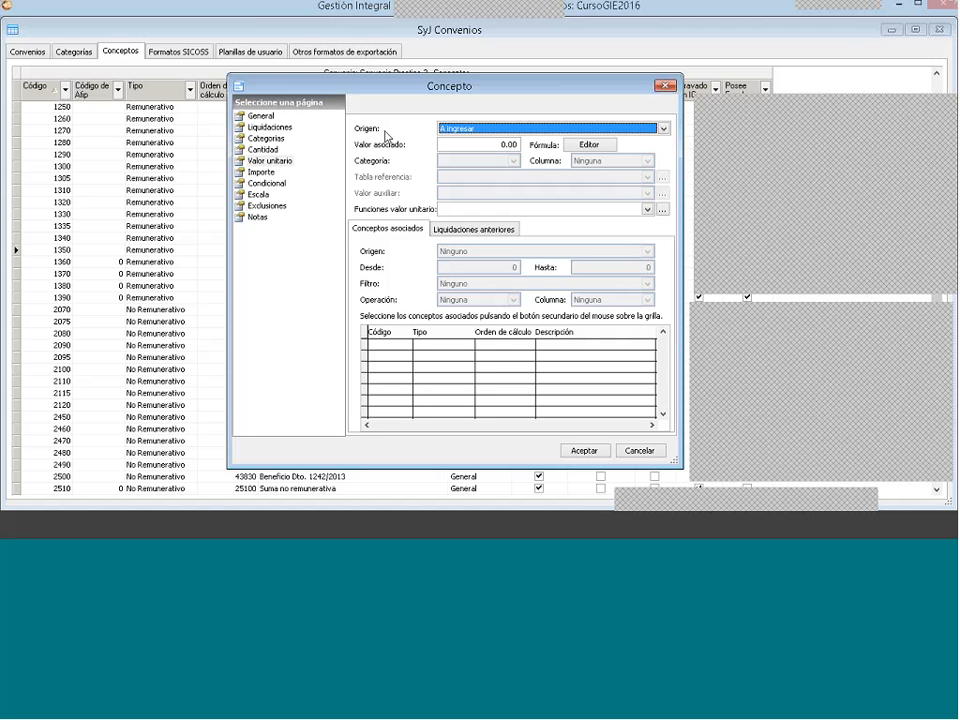
# Step: Restrict the concept to the Adelanto de sueldo liquidación, deselecting Haberes normales and both final ones
pyautogui.click(268, 139)
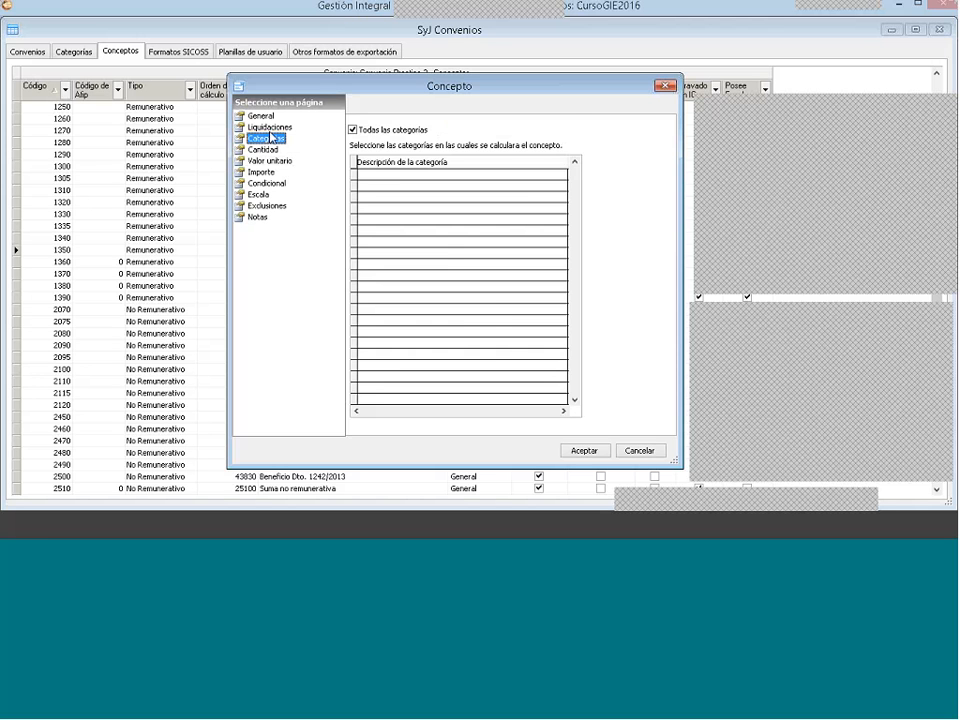
pyautogui.click(270, 129)
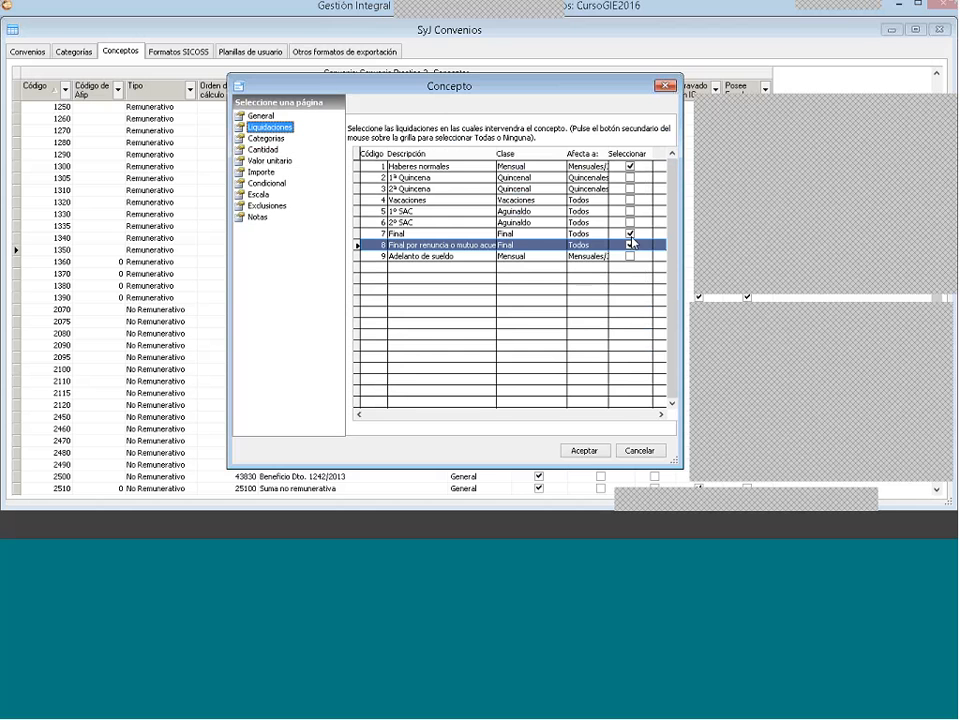
pyautogui.click(630, 233)
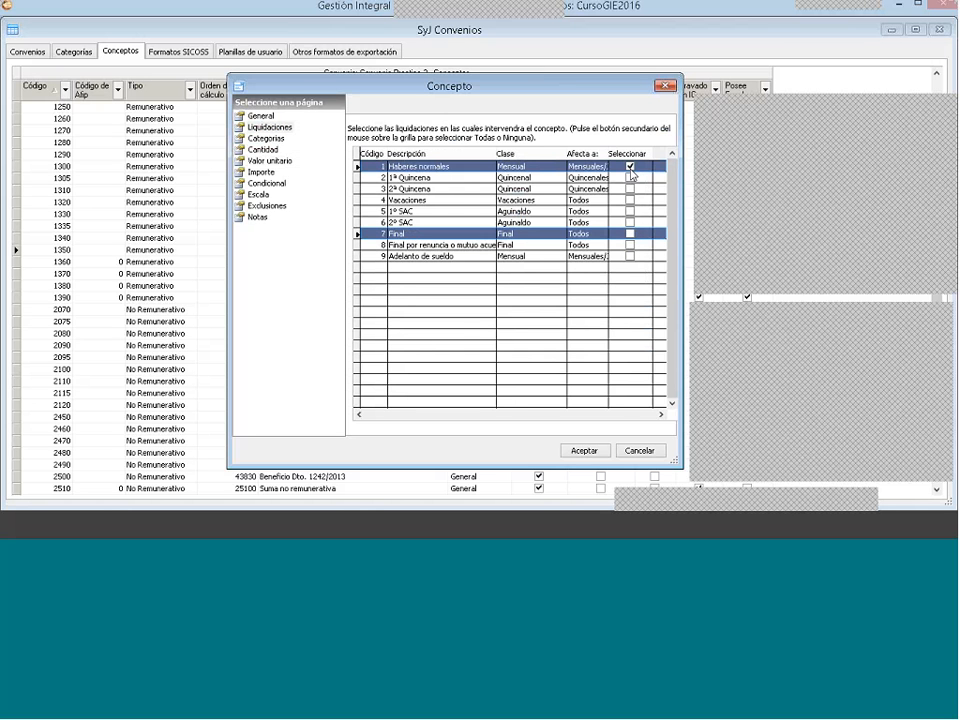
pyautogui.click(630, 167)
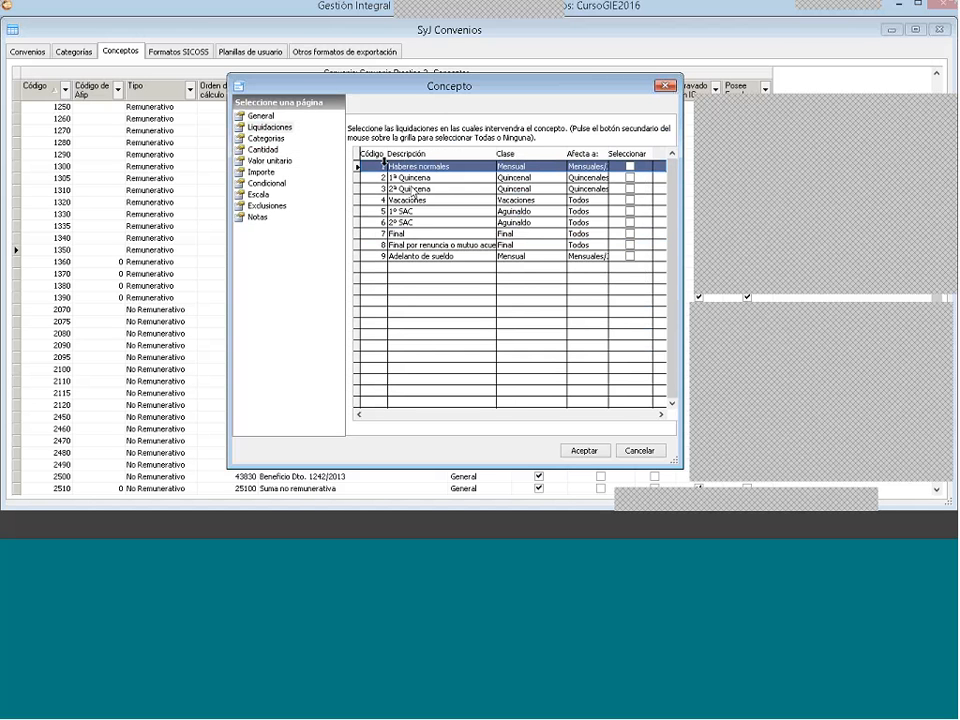
pyautogui.click(630, 256)
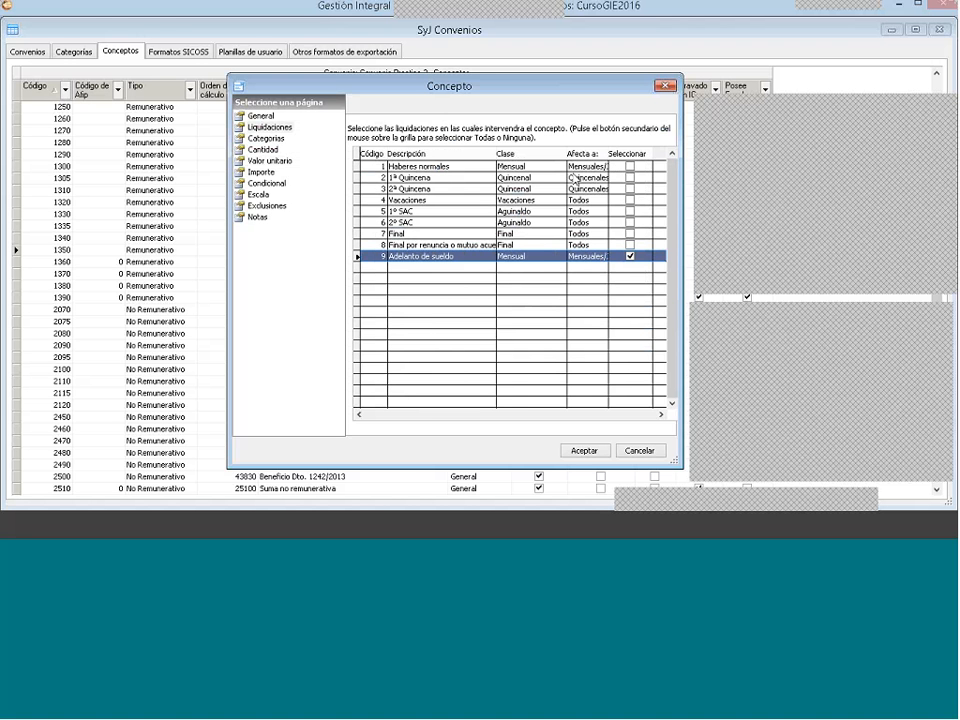
# Step: Review the quantity and unit value, set the amount's origin to Operación with Cantidad * Valor Unitario, and save the concept
pyautogui.click(269, 129)
pyautogui.click(268, 139)
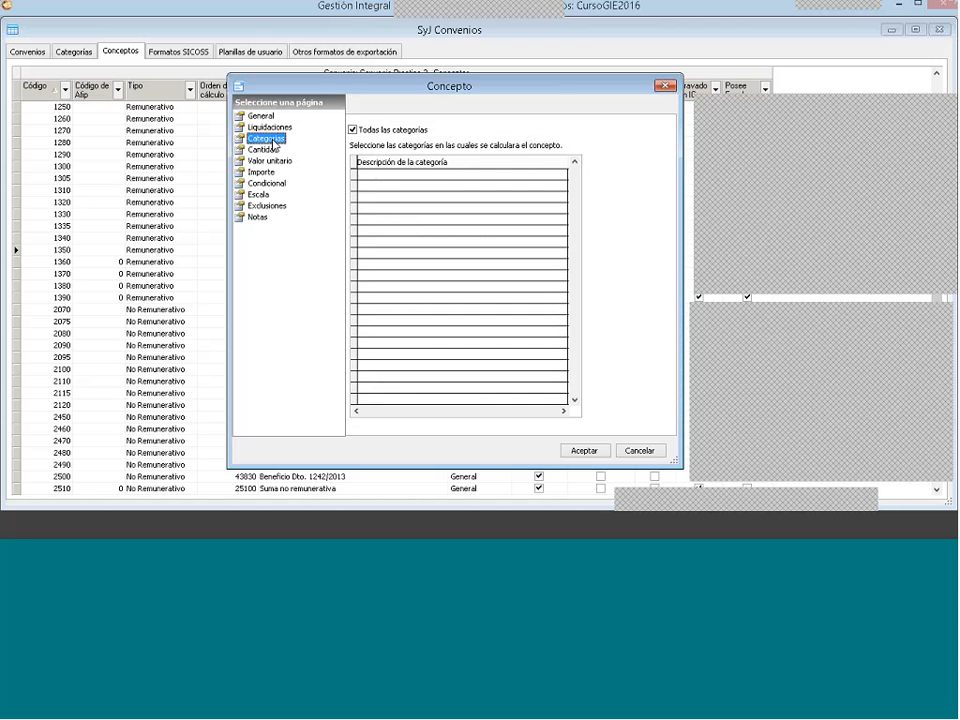
pyautogui.click(268, 149)
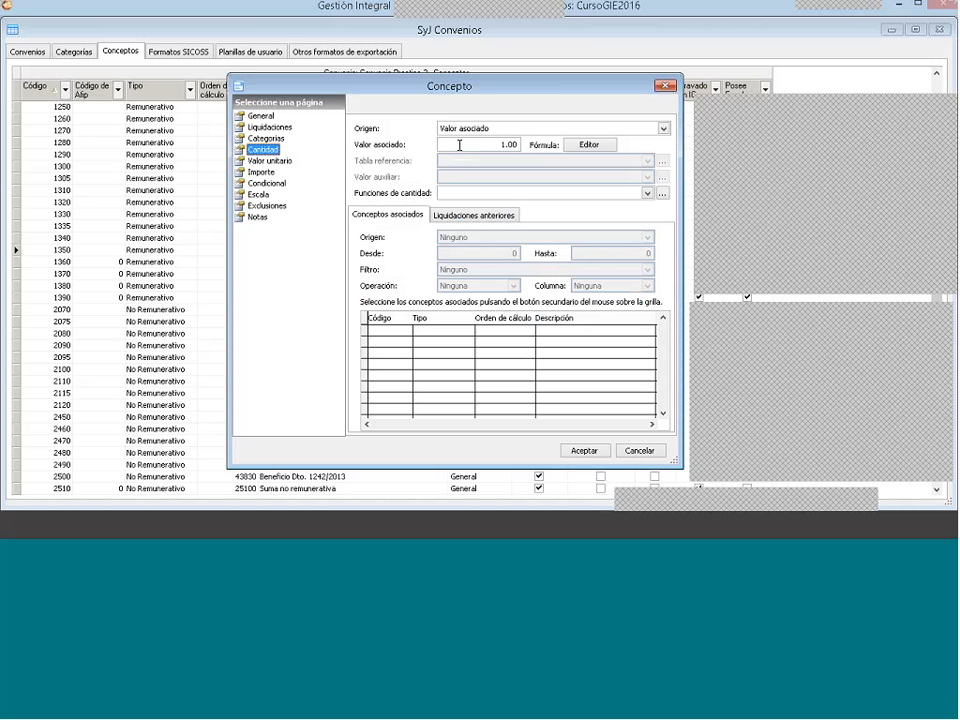
pyautogui.click(275, 162)
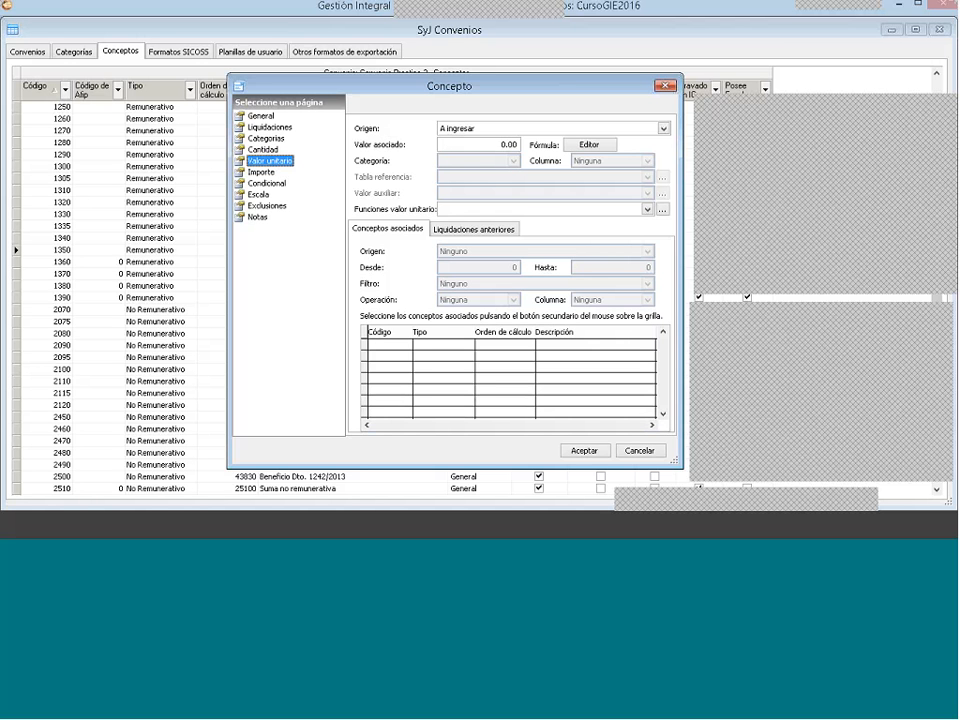
pyautogui.press('Down')
pyautogui.click(476, 129)
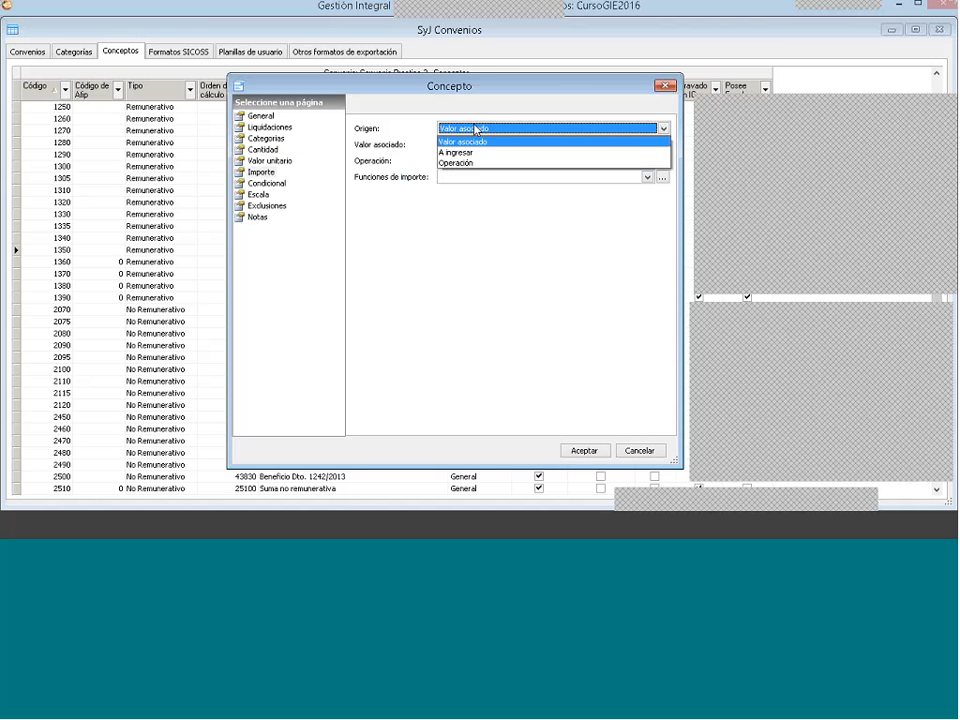
pyautogui.click(456, 162)
pyautogui.click(469, 162)
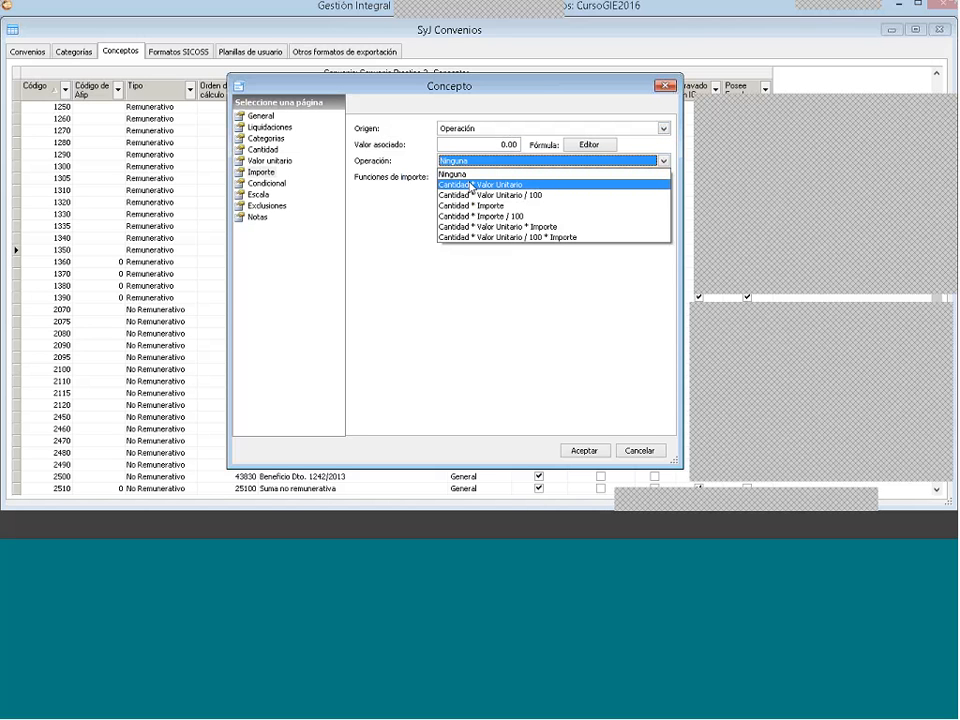
pyautogui.click(472, 185)
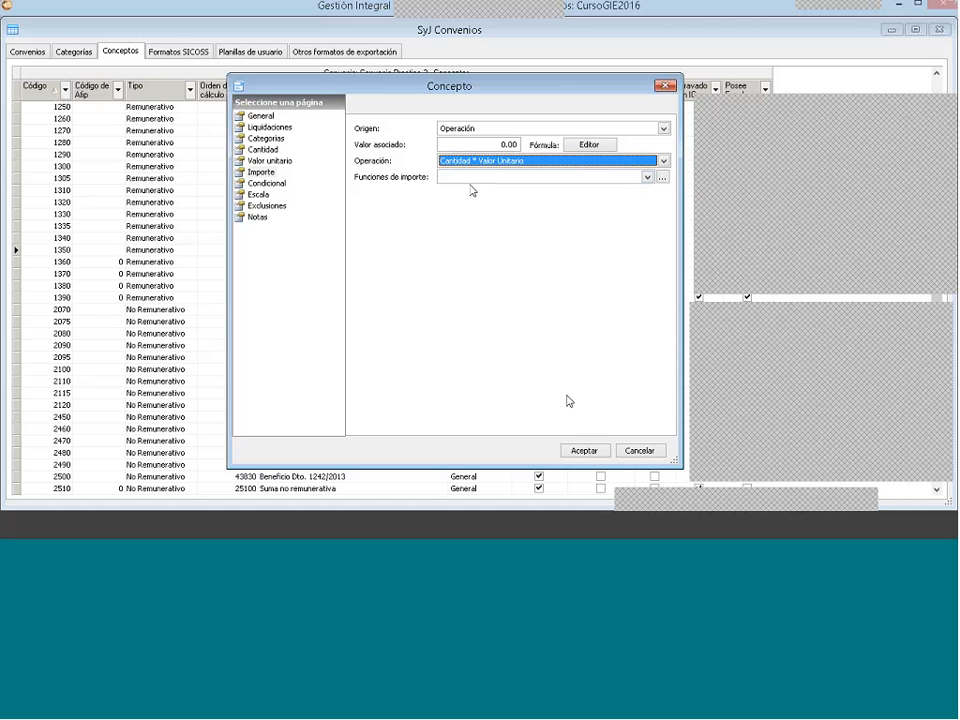
pyautogui.click(578, 448)
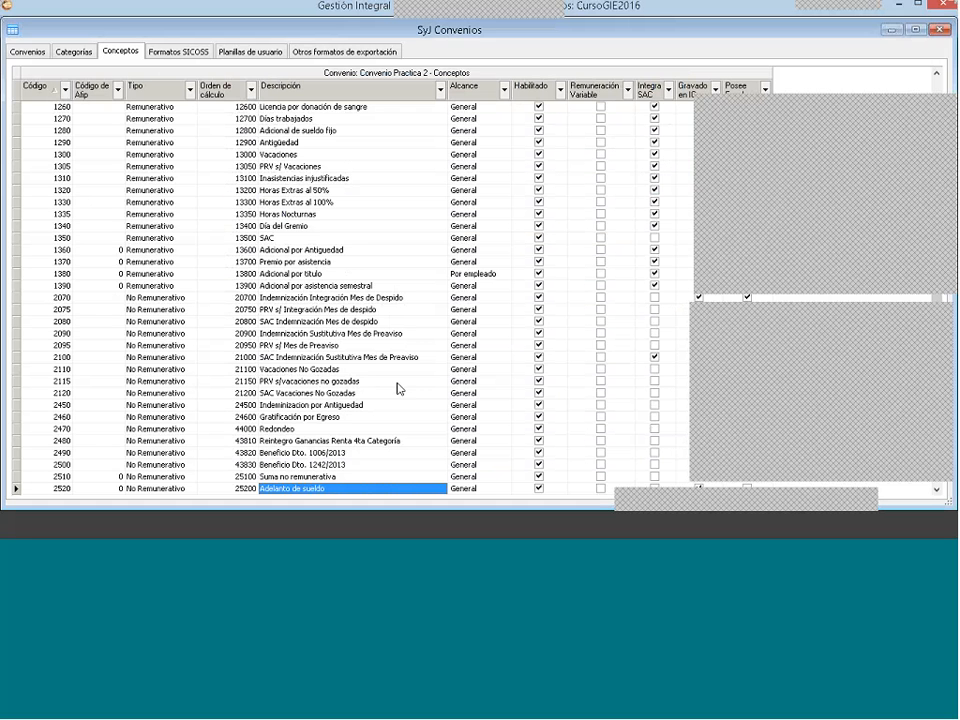
# Step: Modify the Adelanto de sueldo concept to type Remunerativo, make it count toward the SAC, and save it
pyautogui.rightClick(317, 489)
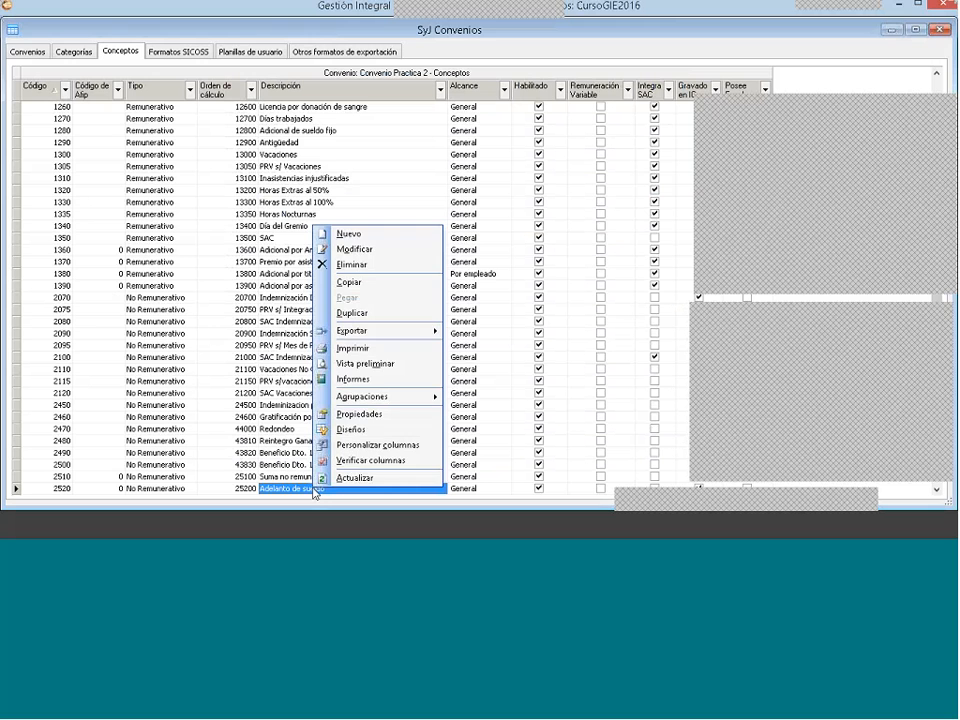
pyautogui.click(403, 253)
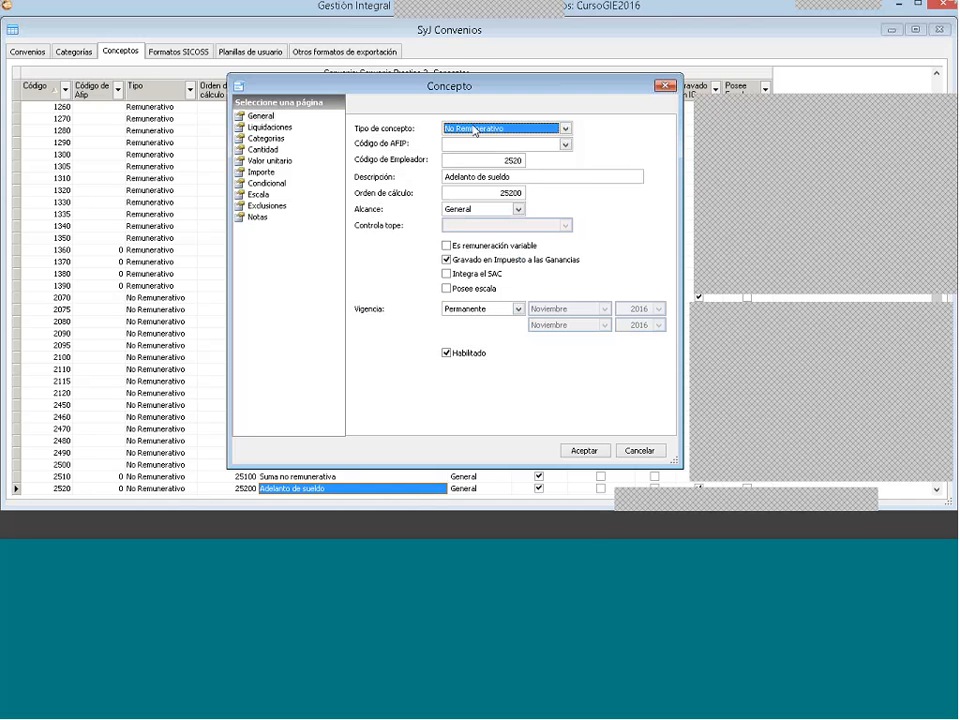
pyautogui.click(476, 129)
pyautogui.click(478, 151)
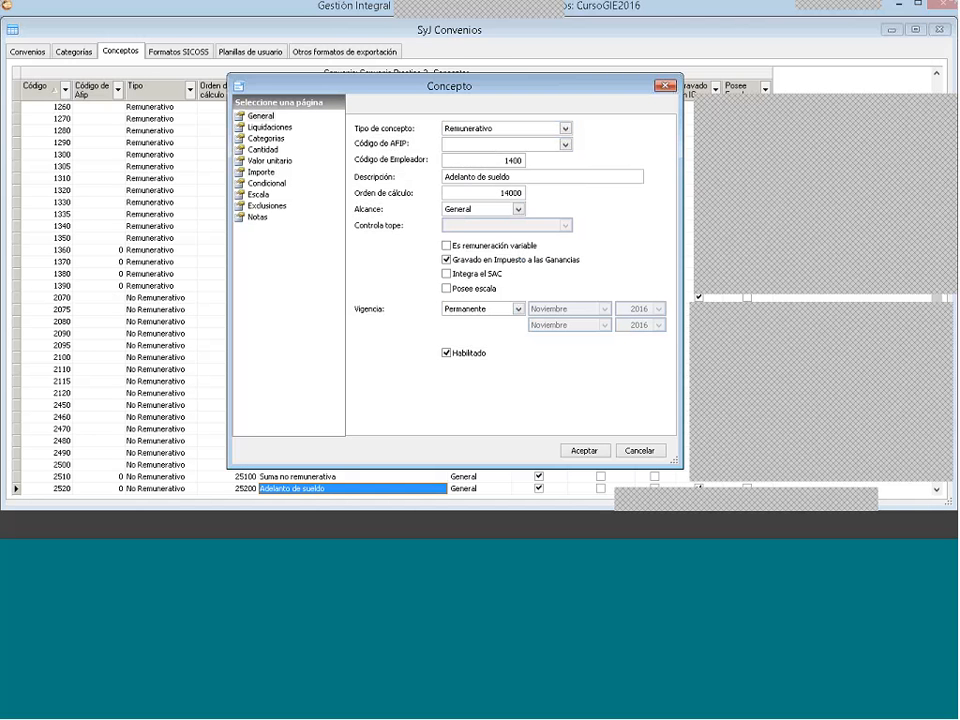
pyautogui.click(446, 273)
pyautogui.click(584, 450)
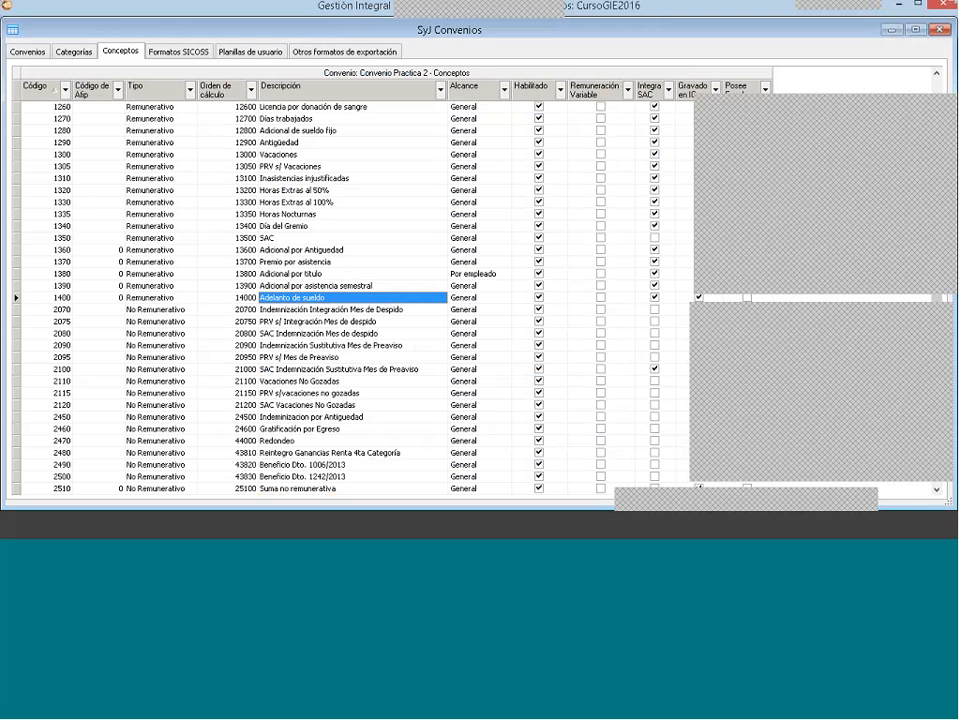
# Step: Start a new Remunerativo concept with the description Descuento adelanto de sueldos
pyautogui.rightClick(341, 230)
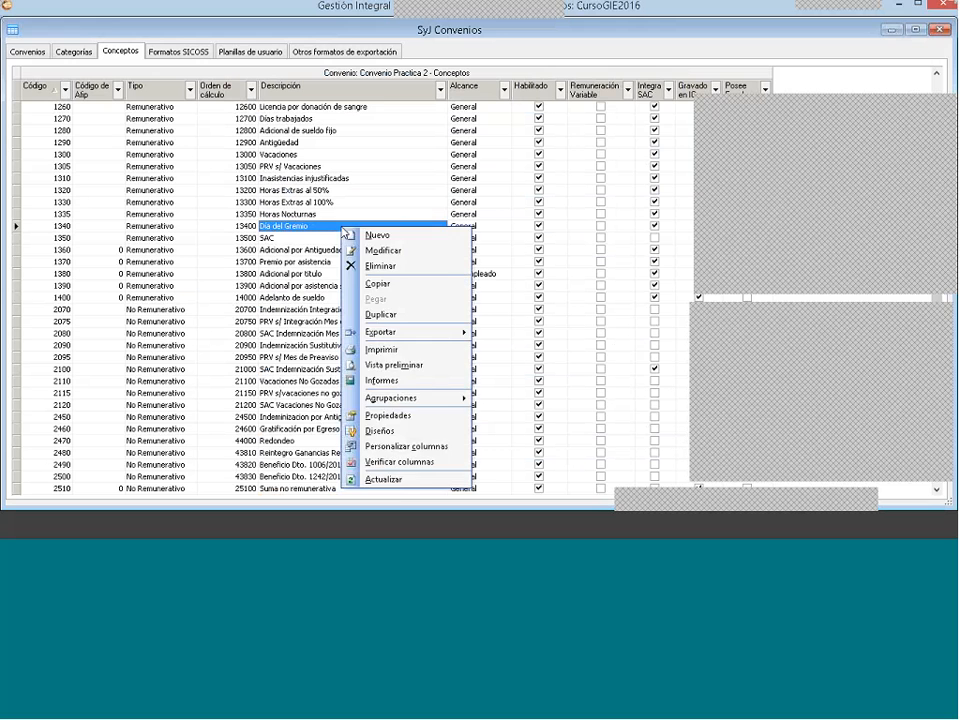
pyautogui.click(352, 234)
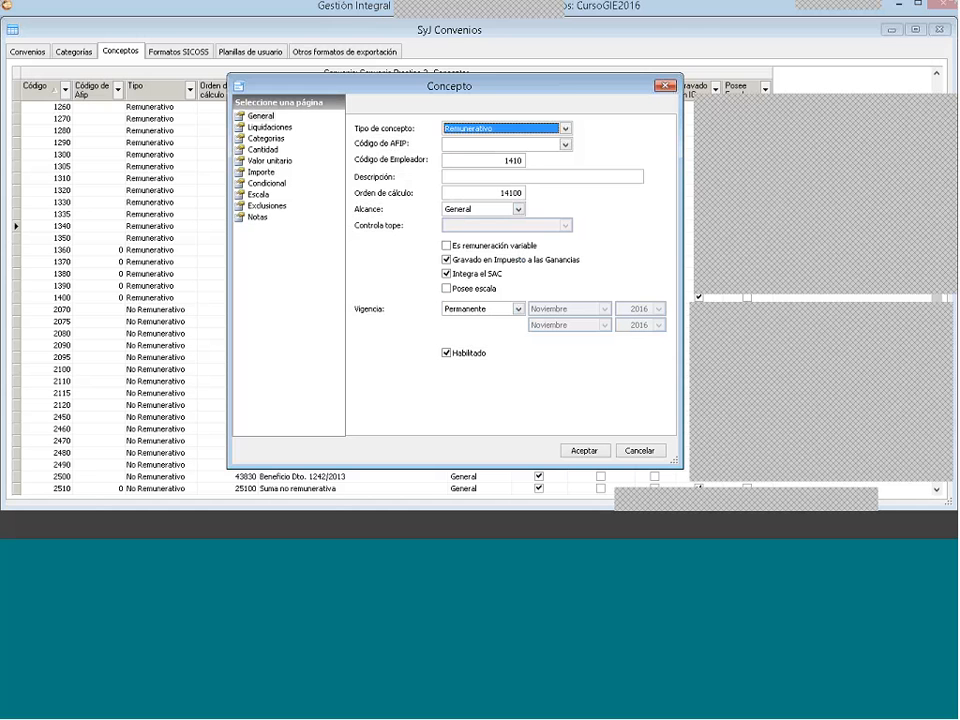
pyautogui.click(465, 173)
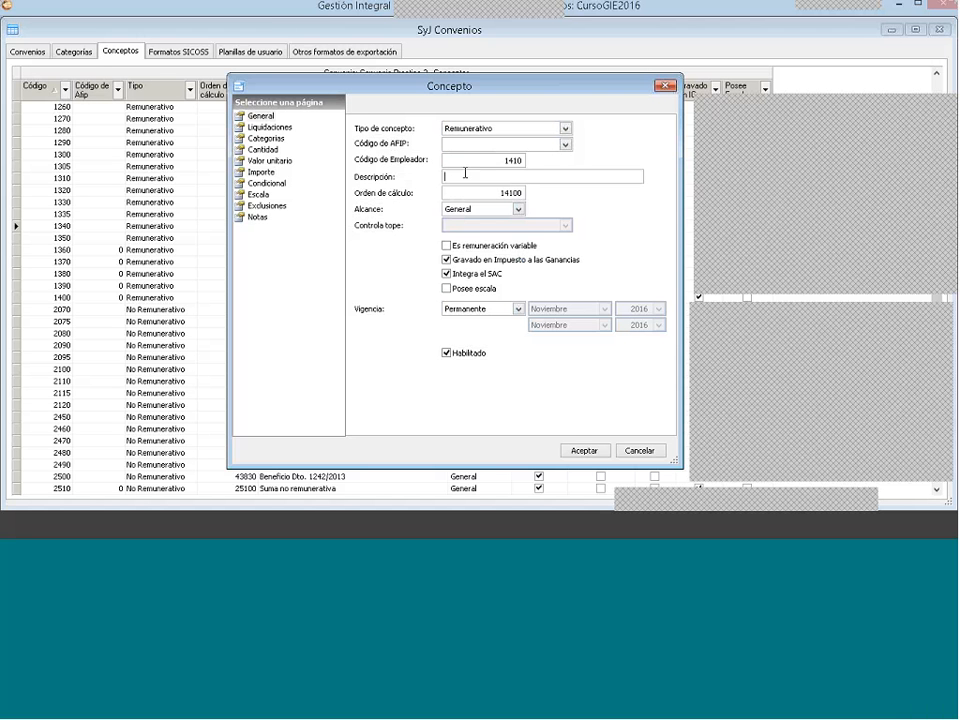
pyautogui.write('Descuento adelanto de sueldos')
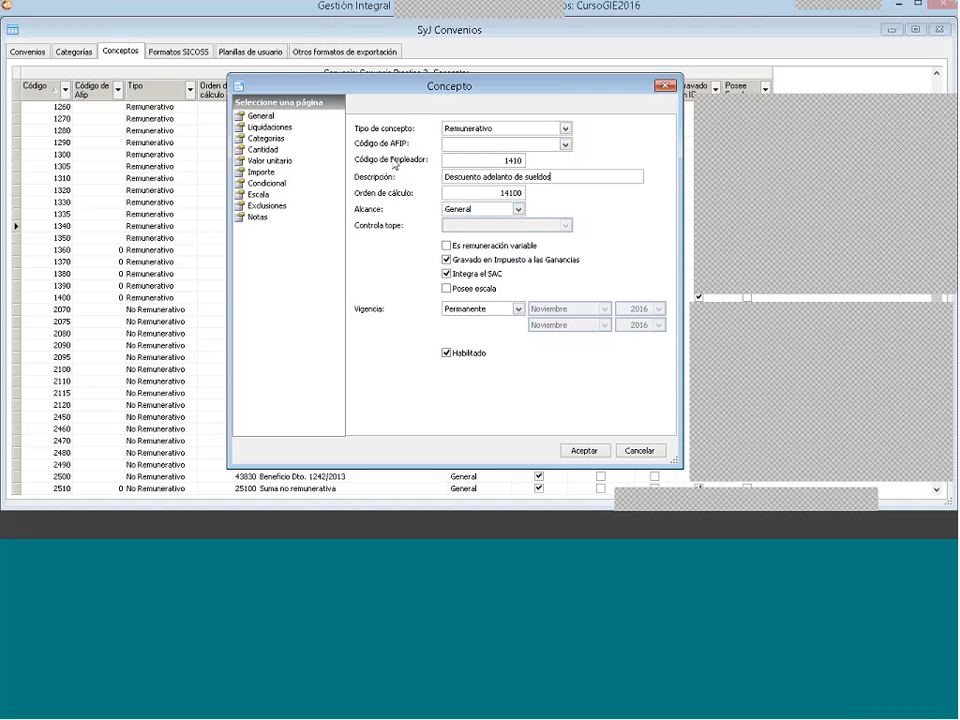
# Step: Apply the concept to the liquidaciones Haberes normales, Final and Final por renuncia o mutuo acuerdo
pyautogui.click(269, 127)
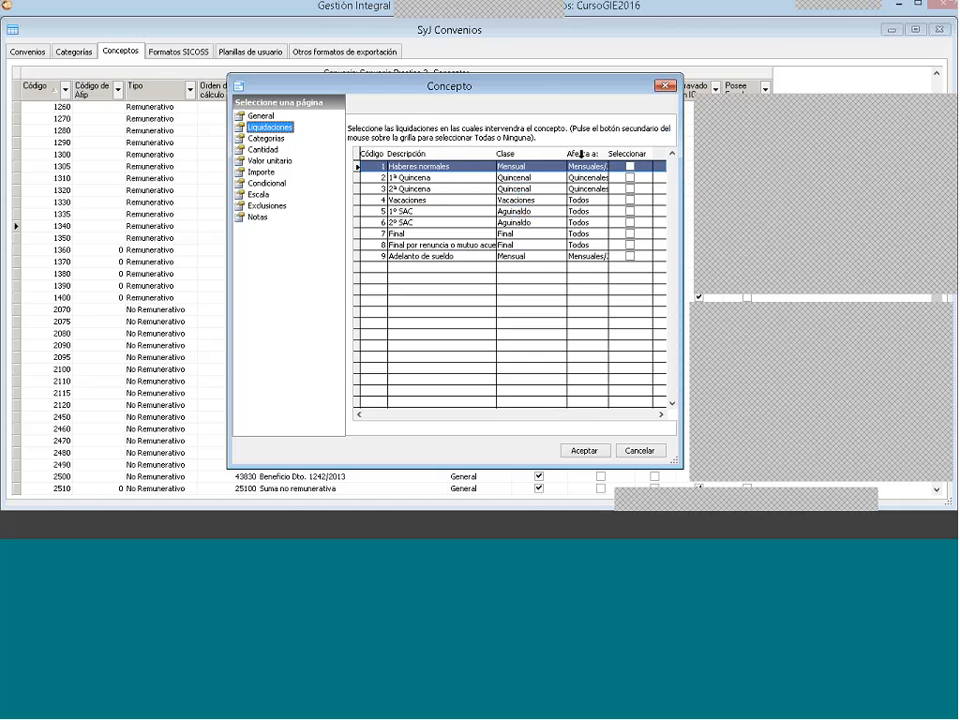
pyautogui.click(630, 167)
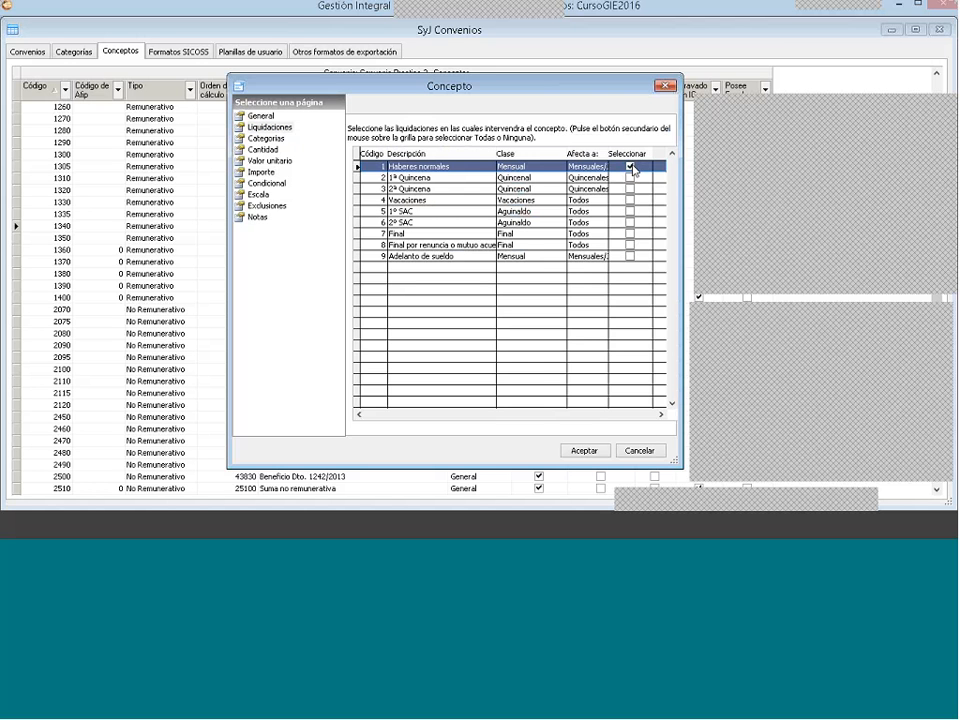
pyautogui.click(630, 233)
pyautogui.click(630, 245)
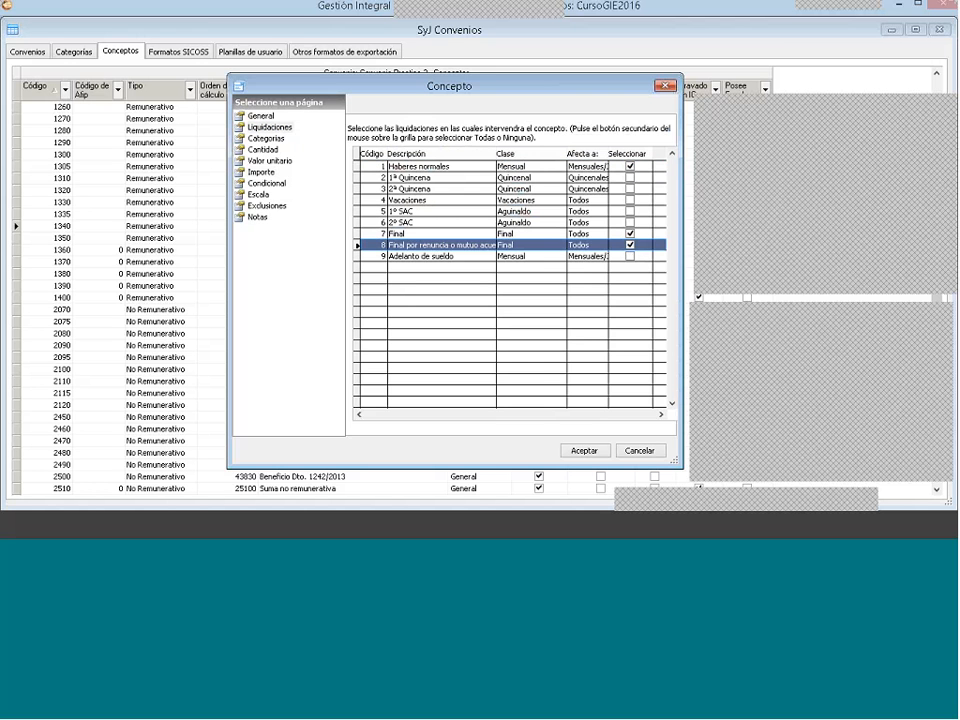
# Step: Set the concept's quantity to an associated value of 1
pyautogui.click(267, 138)
pyautogui.click(264, 149)
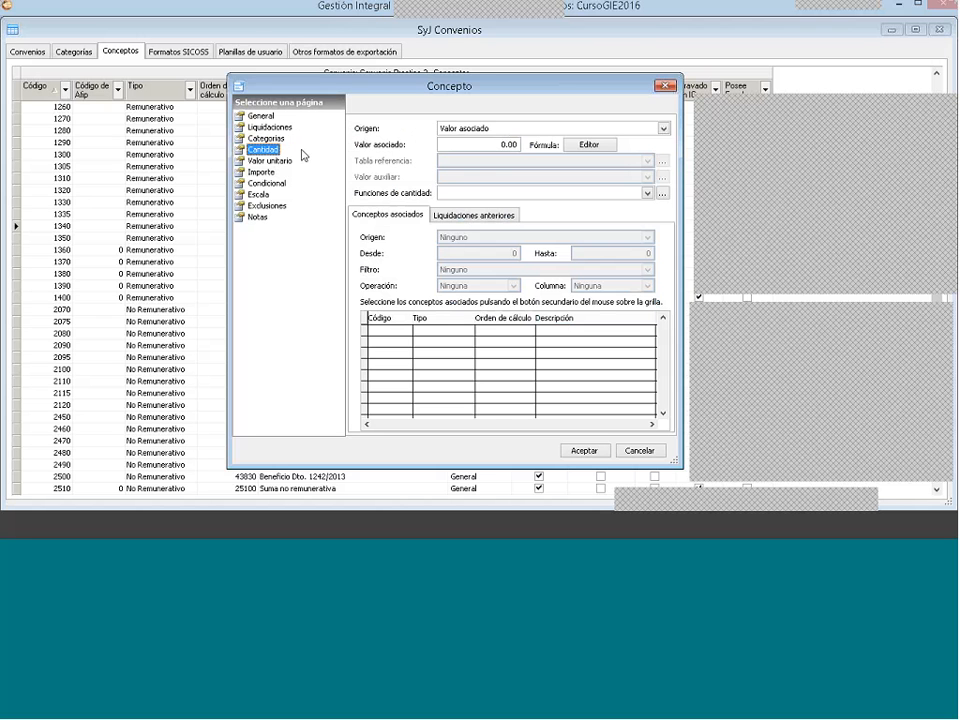
pyautogui.click(451, 135)
pyautogui.click(453, 139)
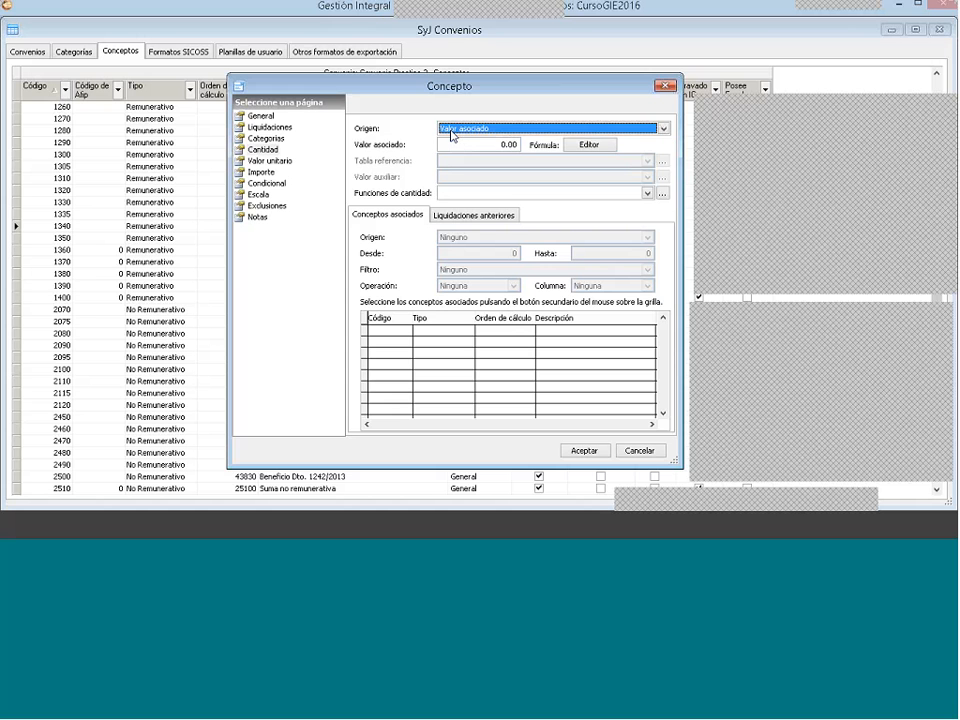
pyautogui.click(502, 144)
pyautogui.write('1')
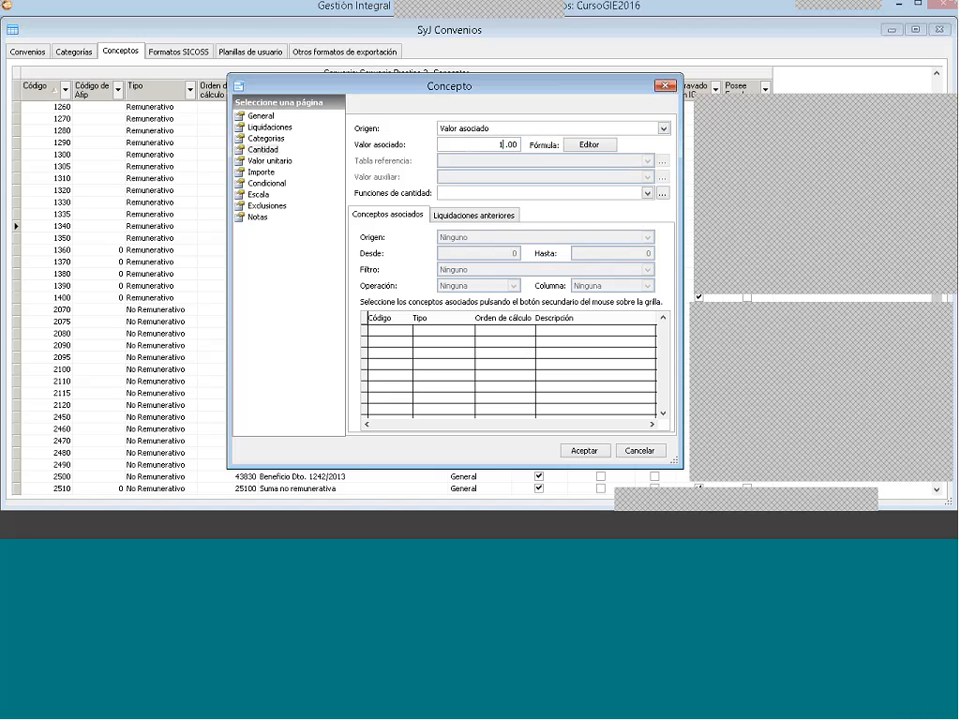
# Step: Set the unit value's origin to Desde conceptos asociados, using Selección de conceptos with operation Suma on the Importe column
pyautogui.click(280, 162)
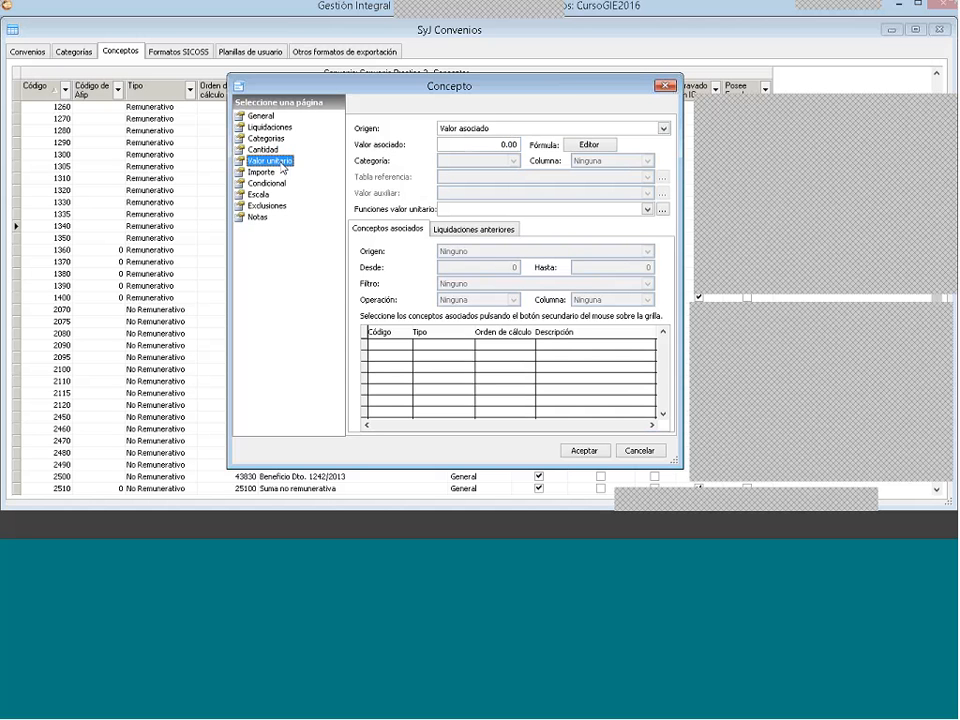
pyautogui.click(492, 128)
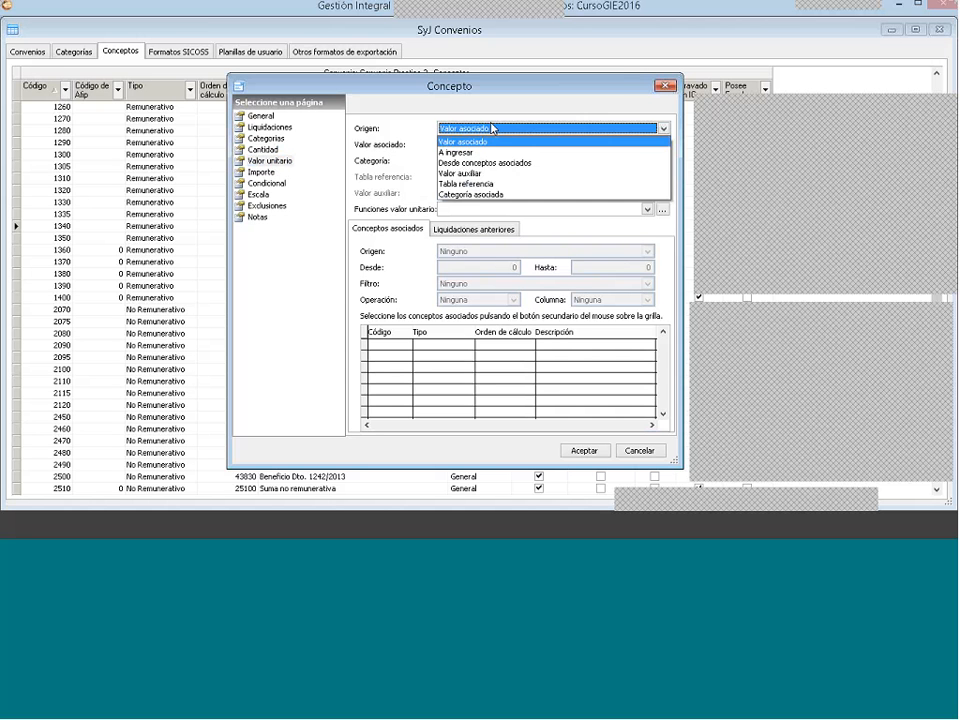
pyautogui.click(488, 162)
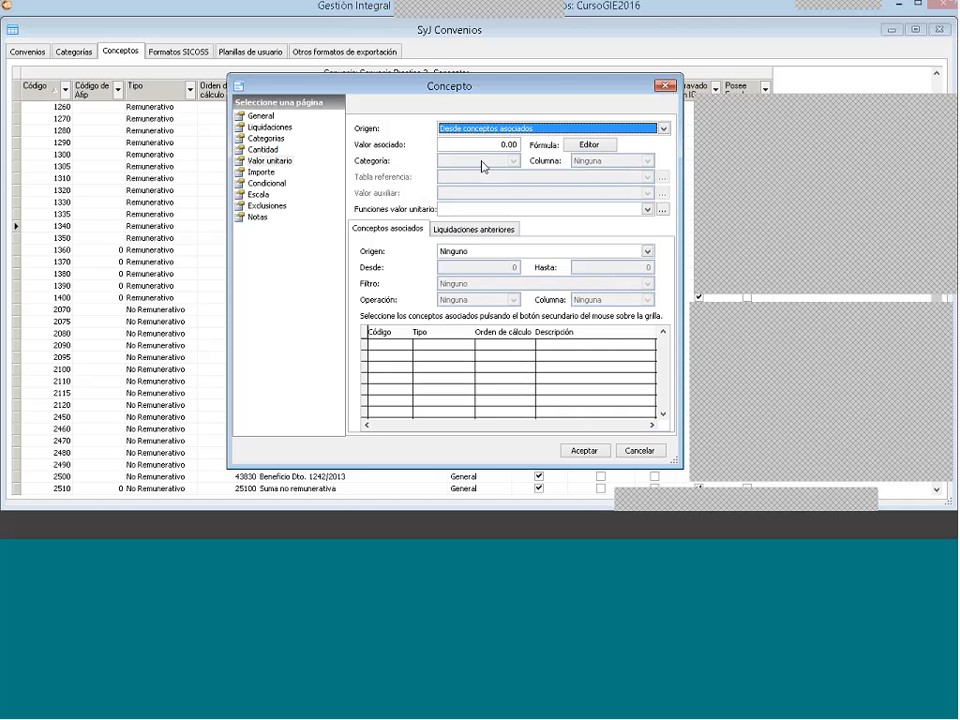
pyautogui.click(455, 252)
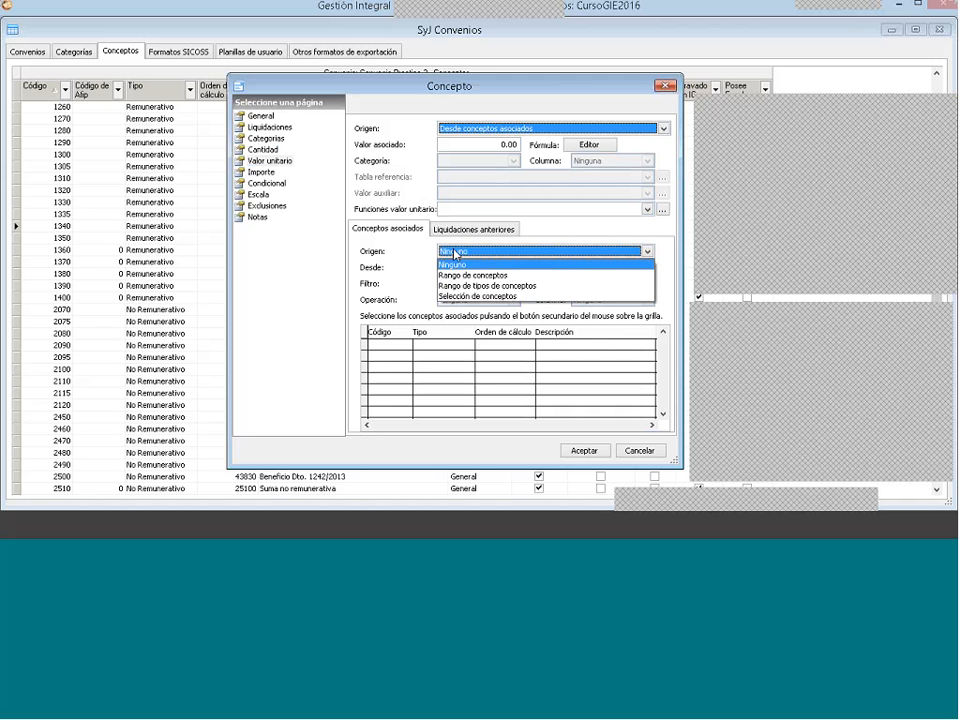
pyautogui.click(470, 286)
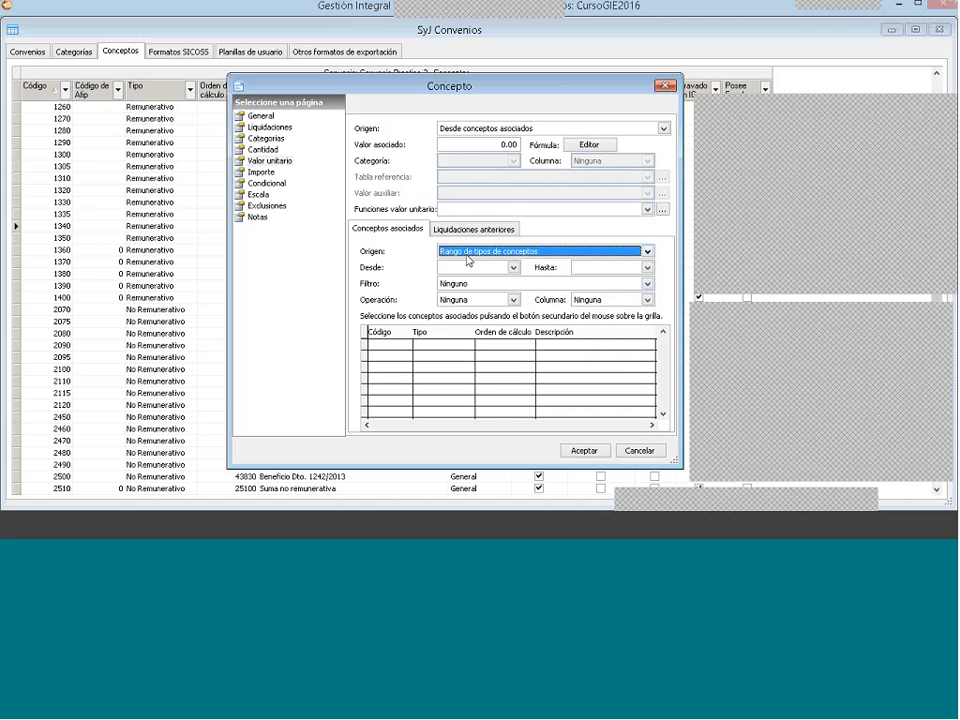
pyautogui.click(468, 252)
pyautogui.click(480, 296)
pyautogui.click(505, 299)
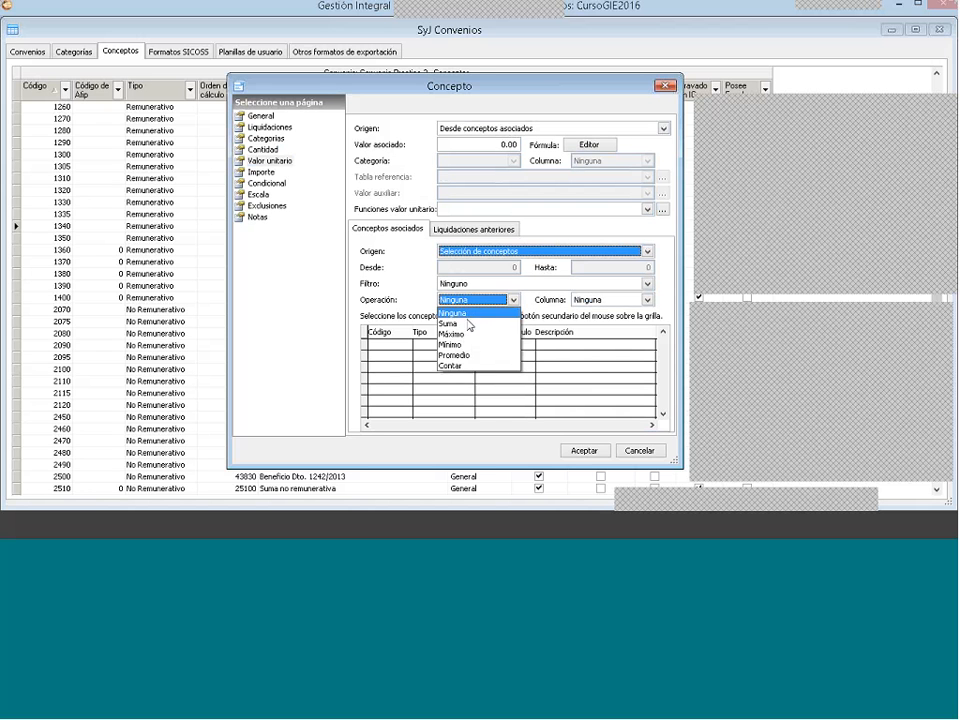
pyautogui.click(460, 323)
pyautogui.click(600, 300)
pyautogui.click(586, 344)
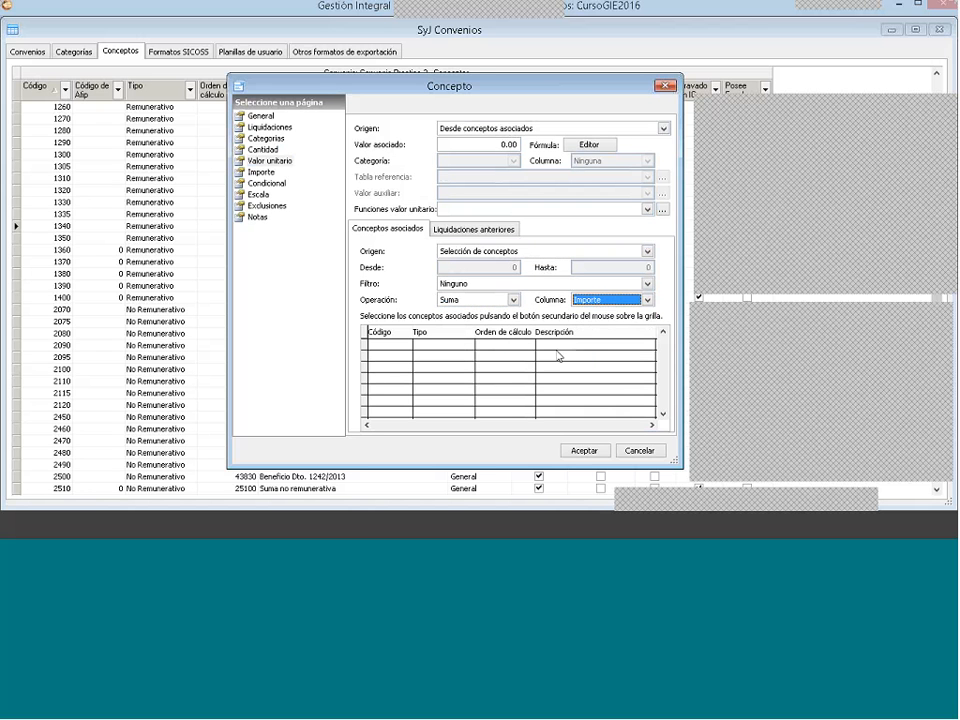
# Step: Add Adelanto de sueldo as the associated concept for the unit value
pyautogui.rightClick(542, 356)
pyautogui.click(560, 364)
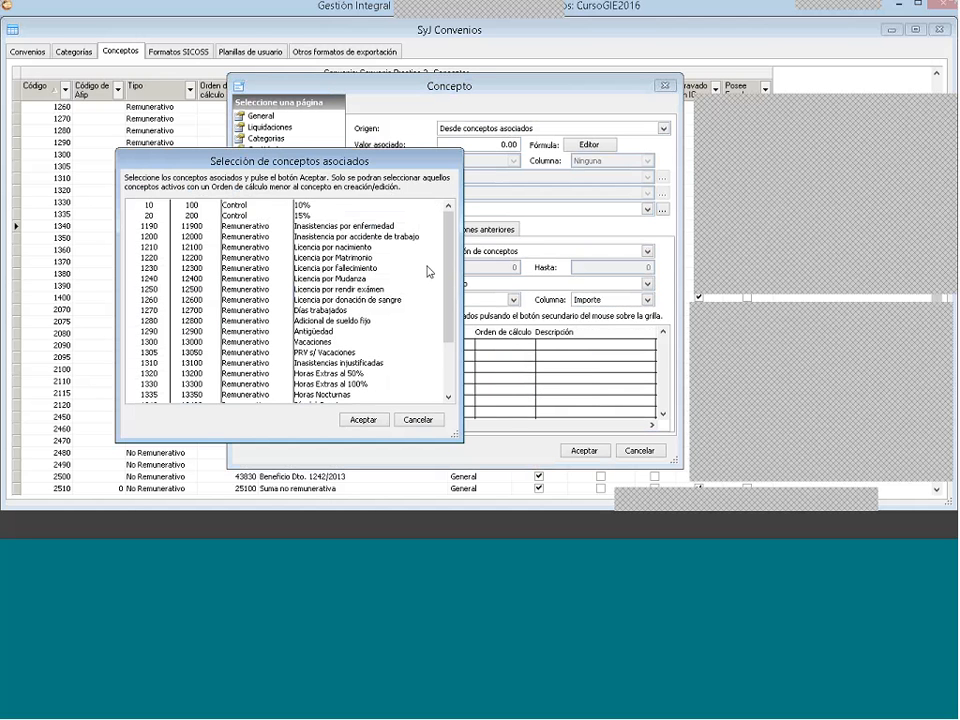
pyautogui.moveTo(448, 276); pyautogui.dragTo(444, 349)
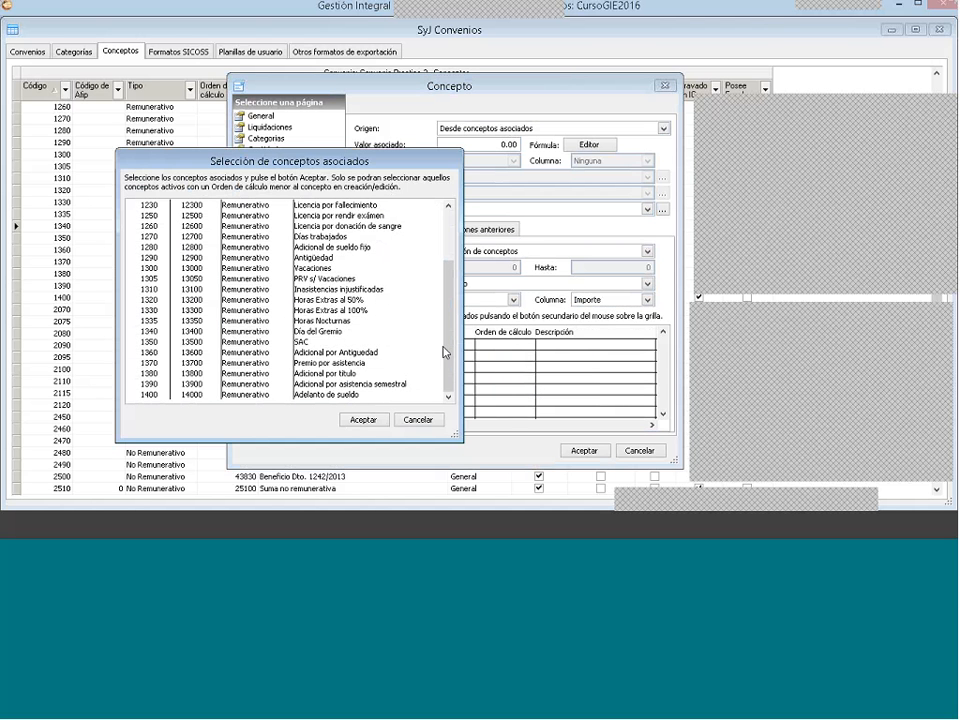
pyautogui.click(396, 394)
pyautogui.click(364, 419)
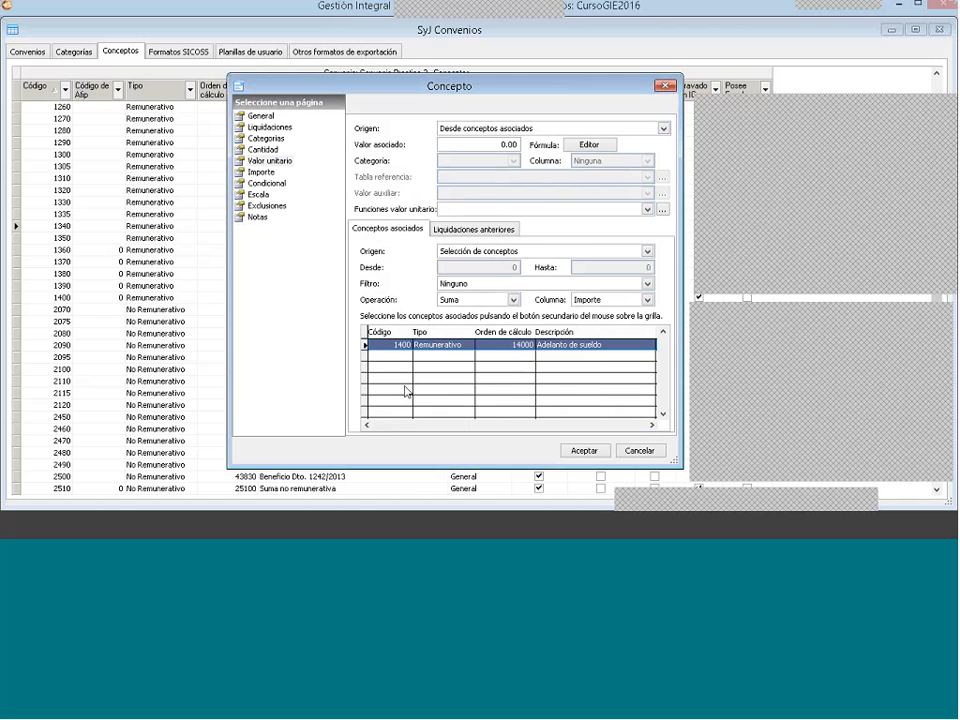
# Step: Make the unit value operate with previous liquidaciones, with scope Relativo, quantity 1 and the Mensual class selected
pyautogui.click(446, 230)
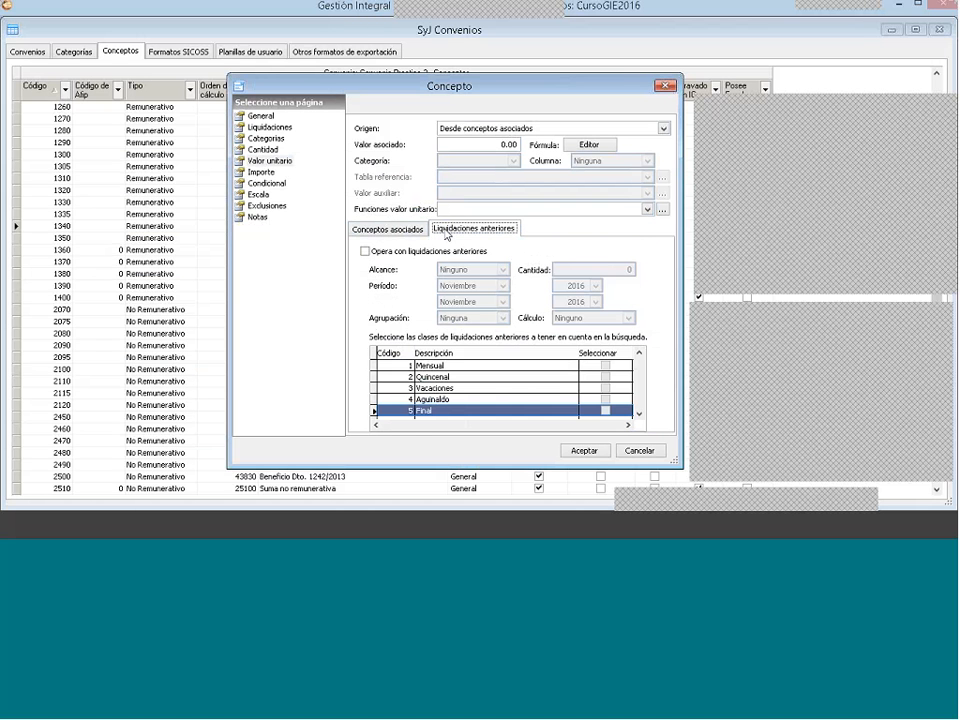
pyautogui.click(380, 257)
pyautogui.click(468, 269)
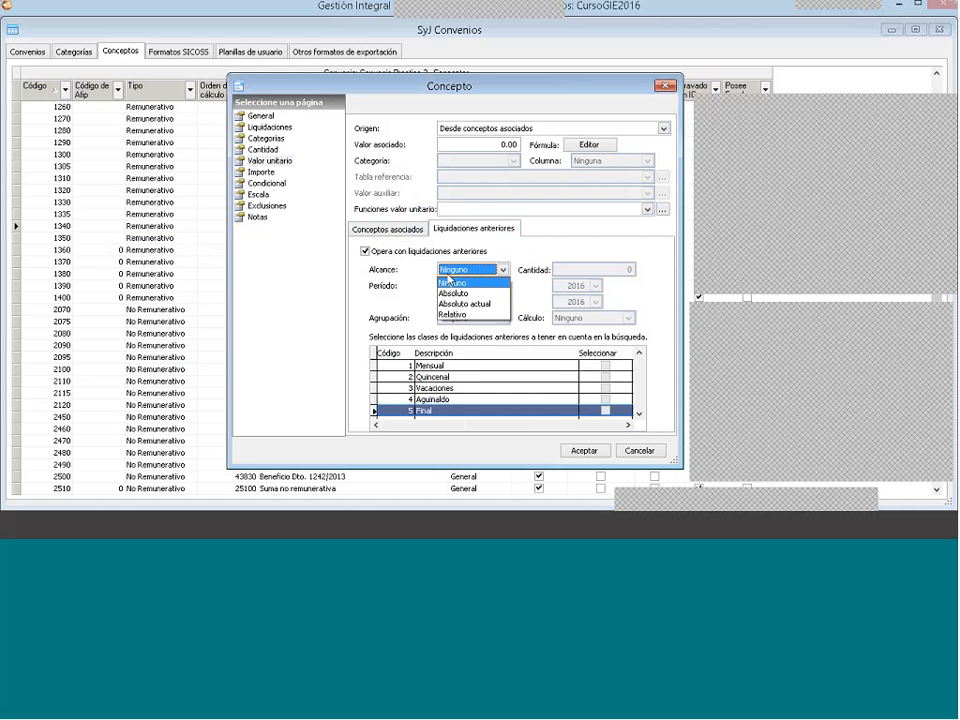
pyautogui.click(449, 315)
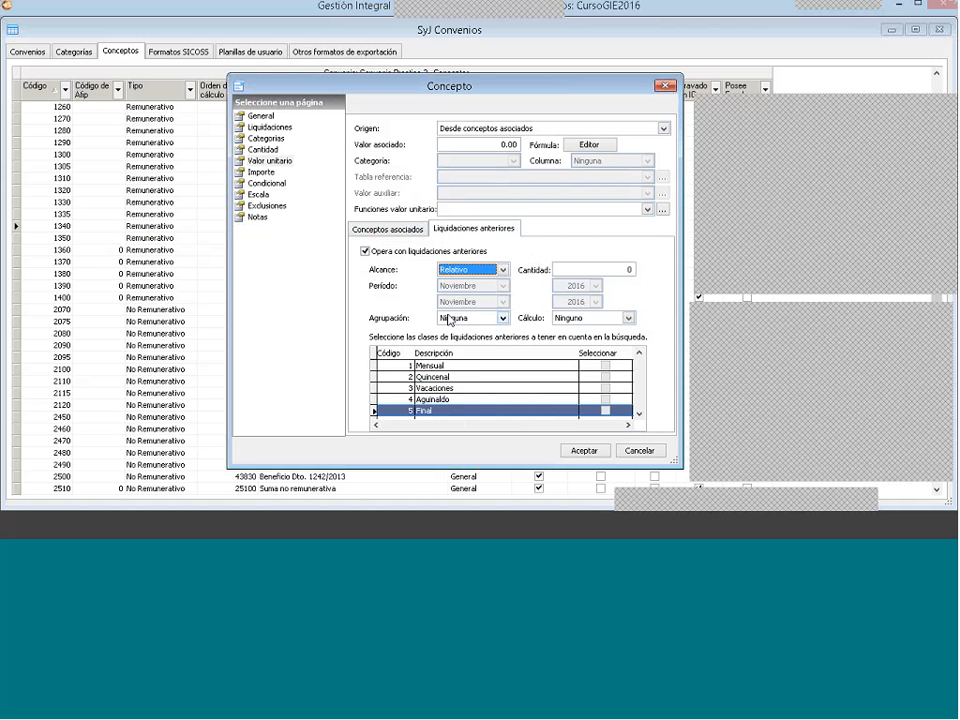
pyautogui.click(630, 269)
pyautogui.write('1')
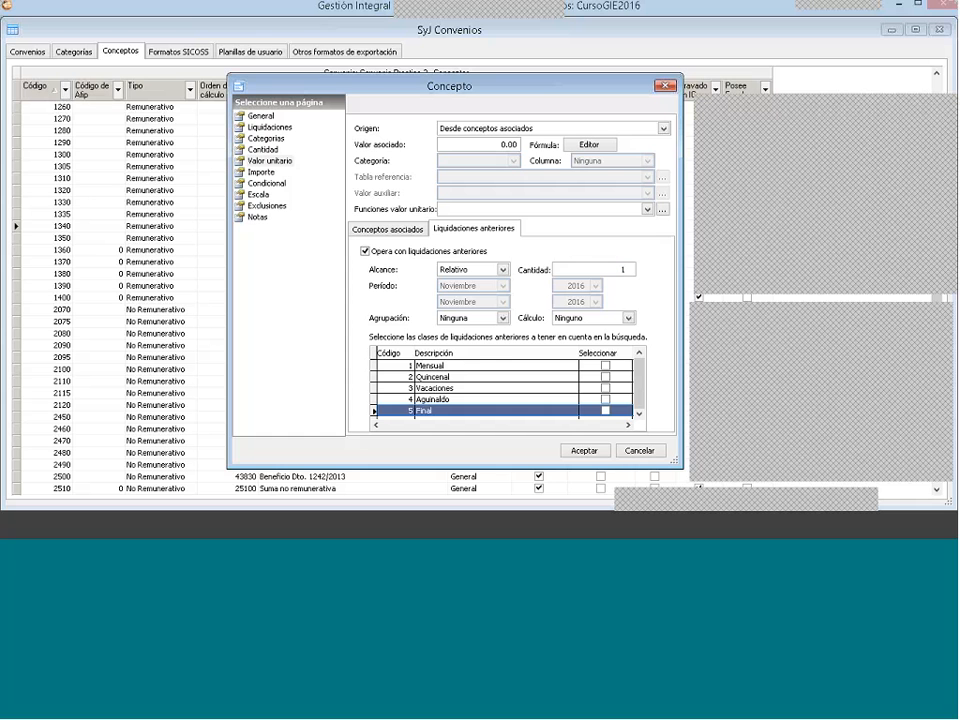
pyautogui.click(605, 366)
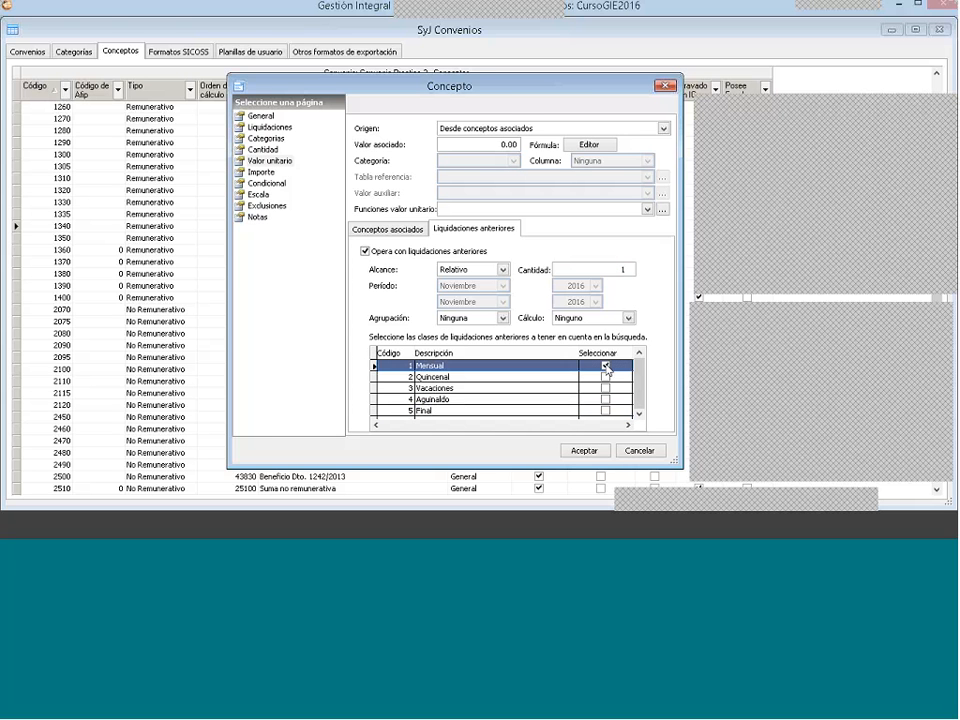
pyautogui.scroll(-2, 560, 396)
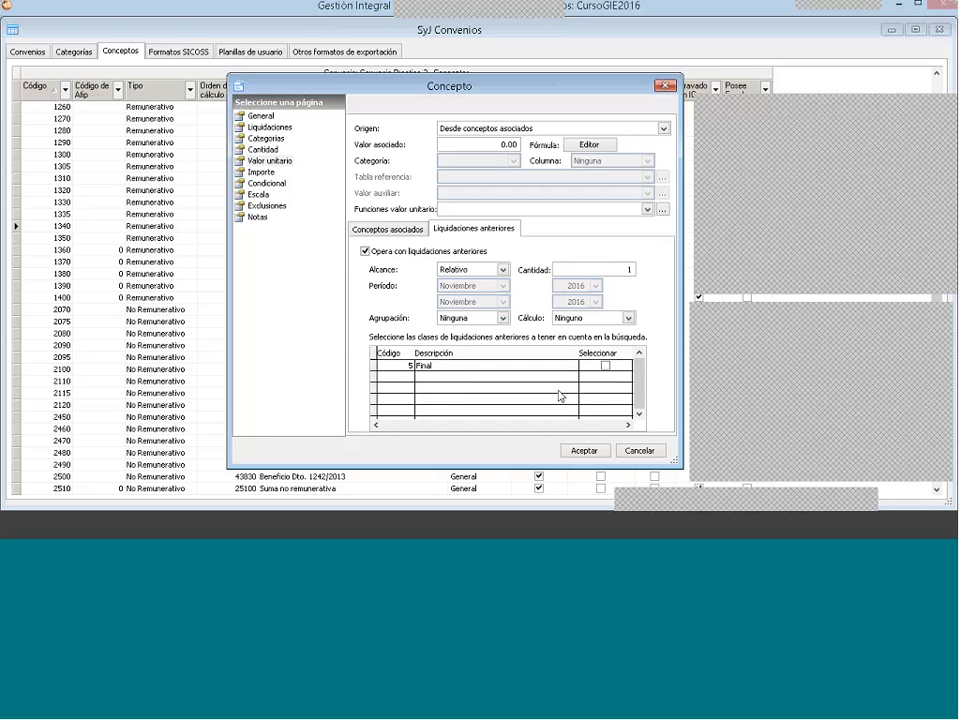
pyautogui.scroll(2, 560, 396)
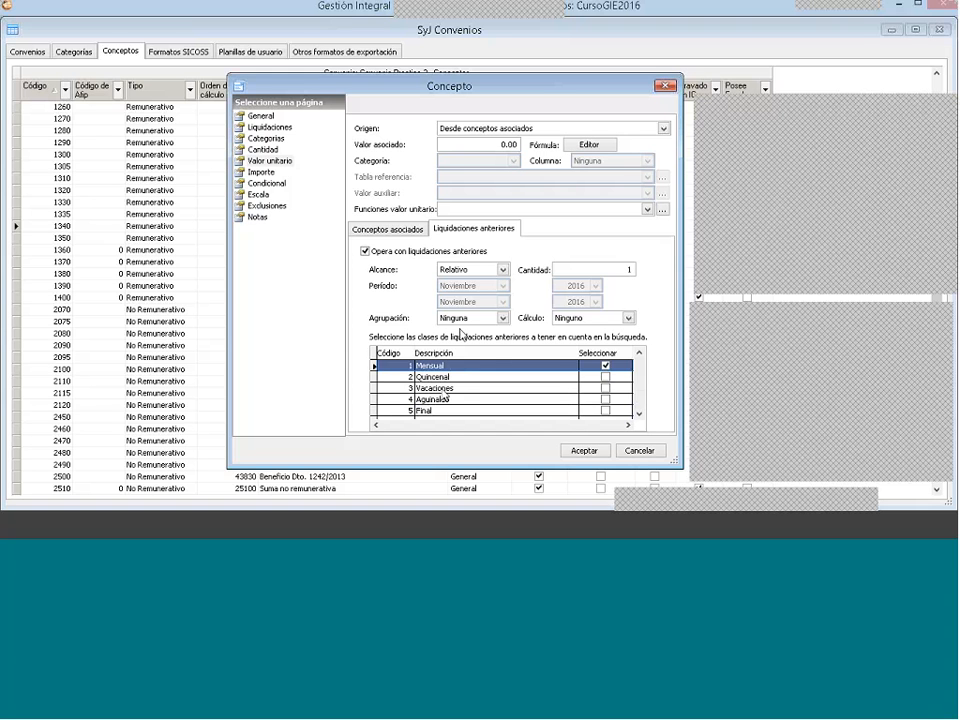
pyautogui.click(390, 229)
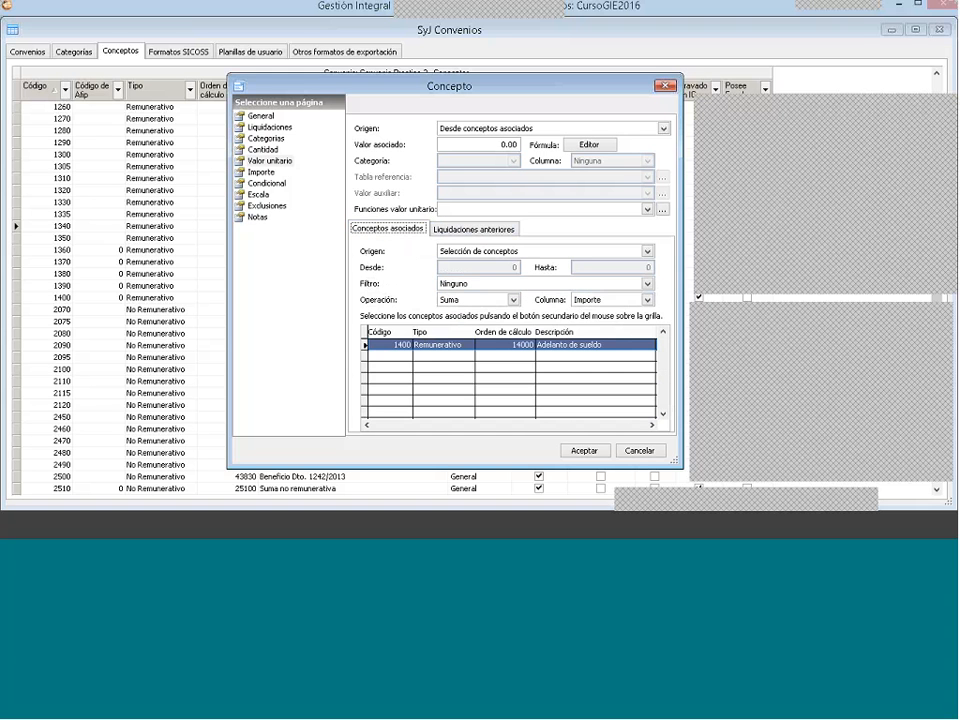
# Step: Set the amount's origin to Operación and its operation to Cantidad * Valor Unitario
pyautogui.click(268, 173)
pyautogui.click(459, 129)
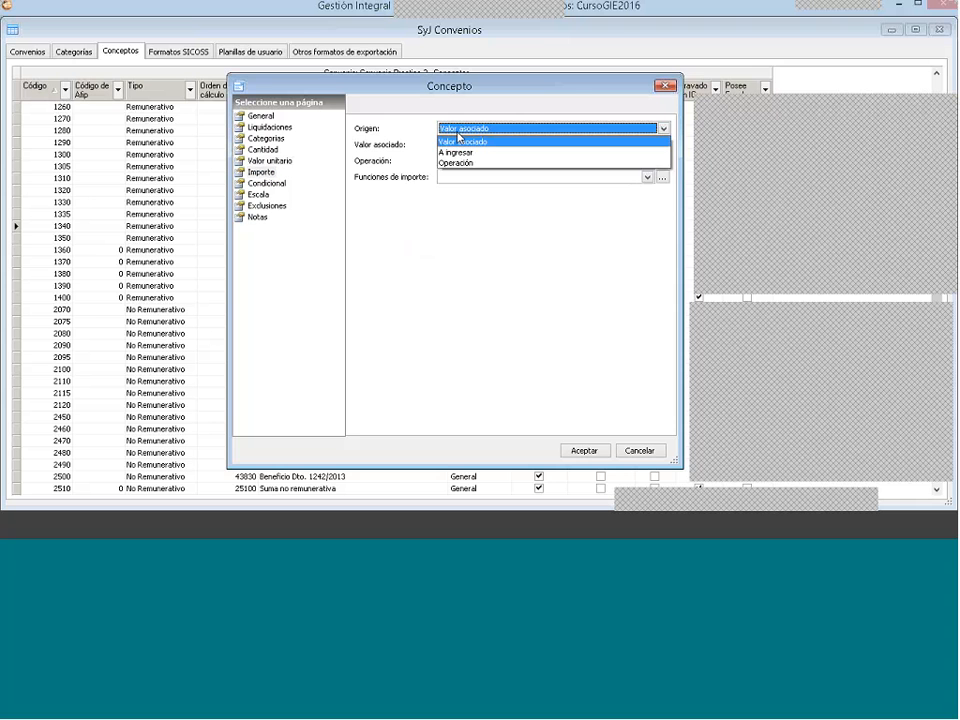
pyautogui.click(456, 162)
pyautogui.click(466, 161)
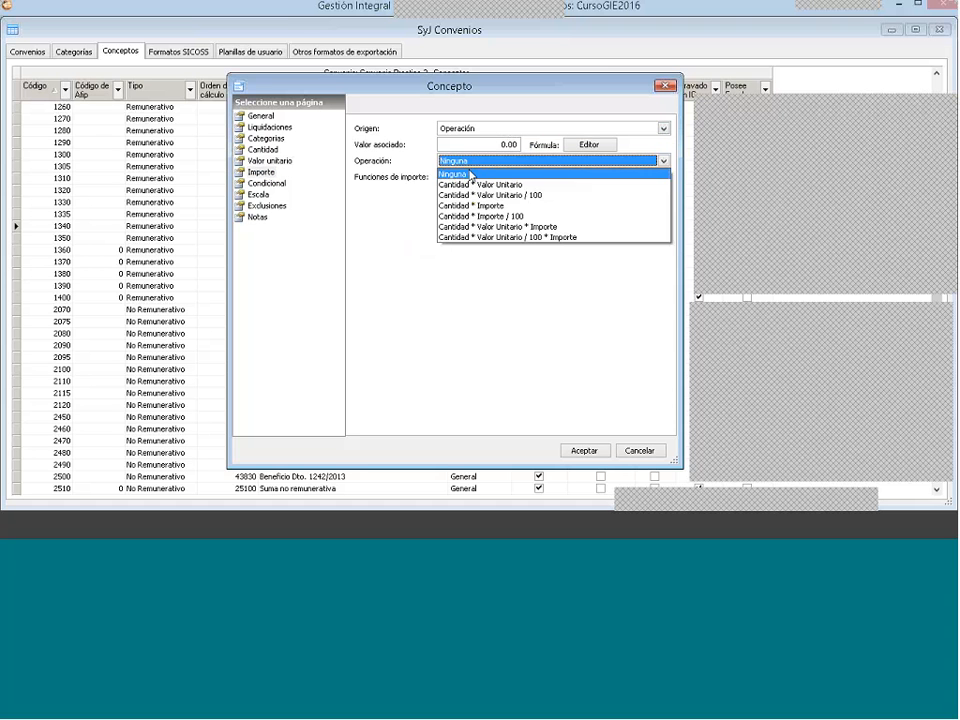
pyautogui.click(470, 185)
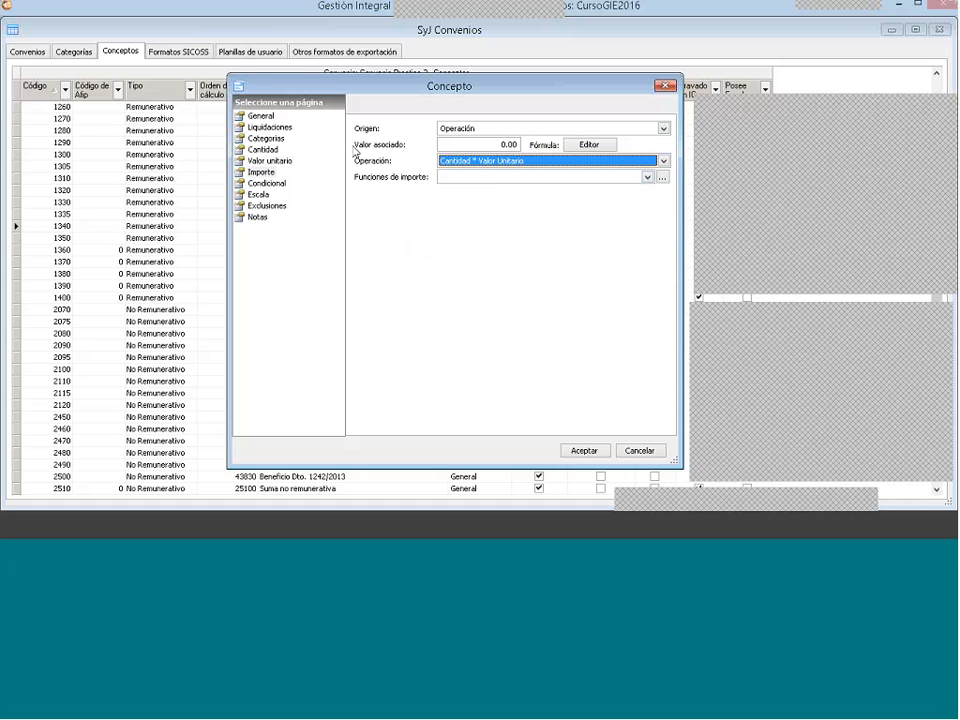
pyautogui.click(256, 117)
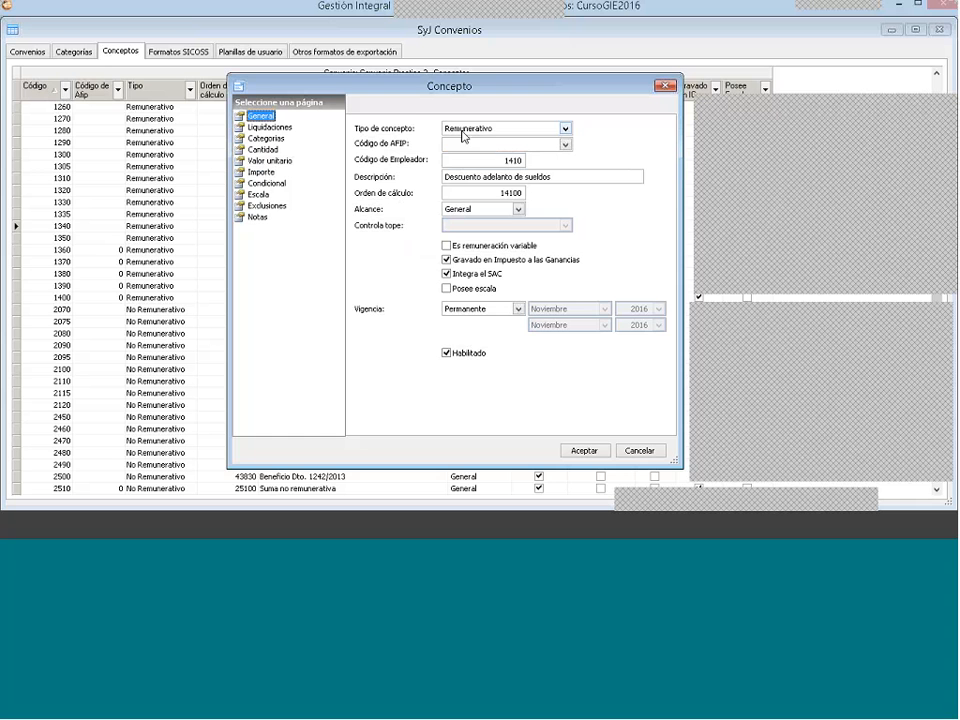
pyautogui.click(463, 130)
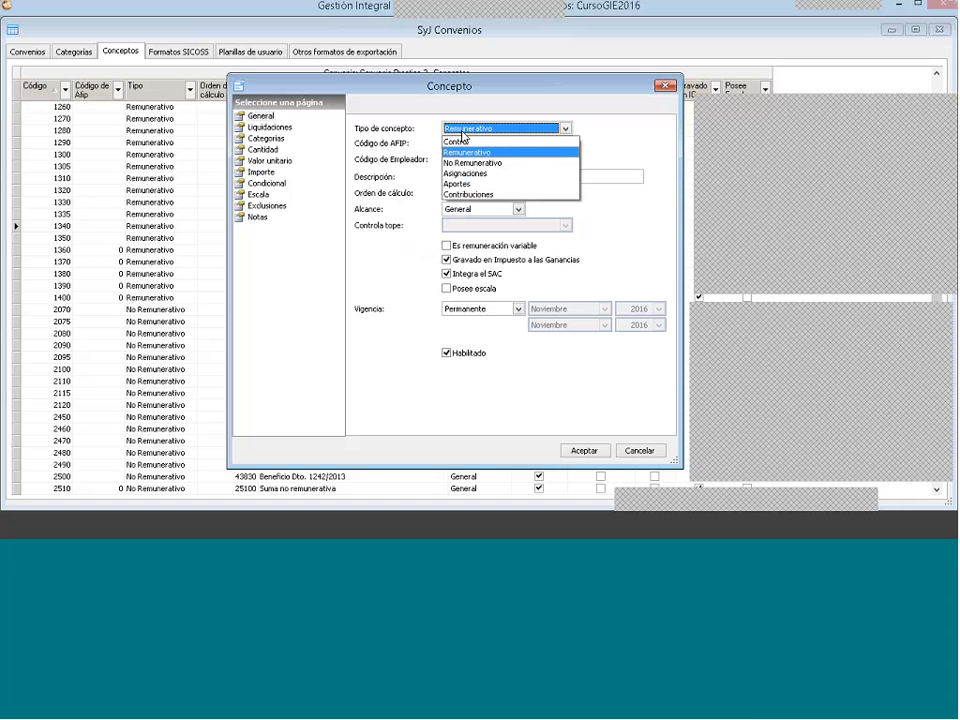
pyautogui.click(465, 183)
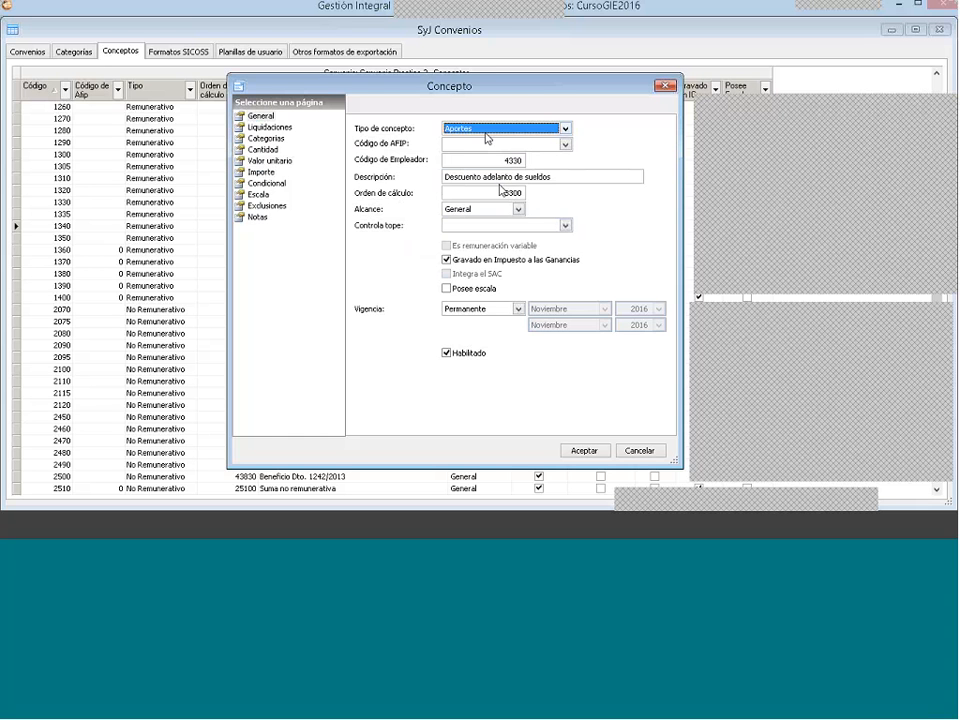
pyautogui.click(487, 130)
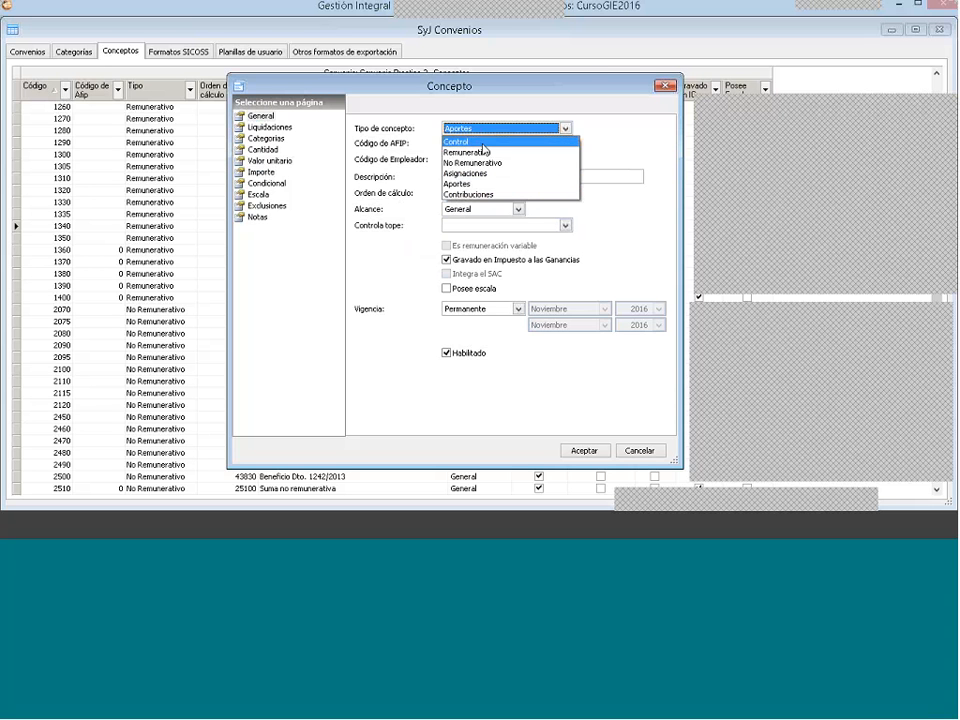
pyautogui.click(488, 152)
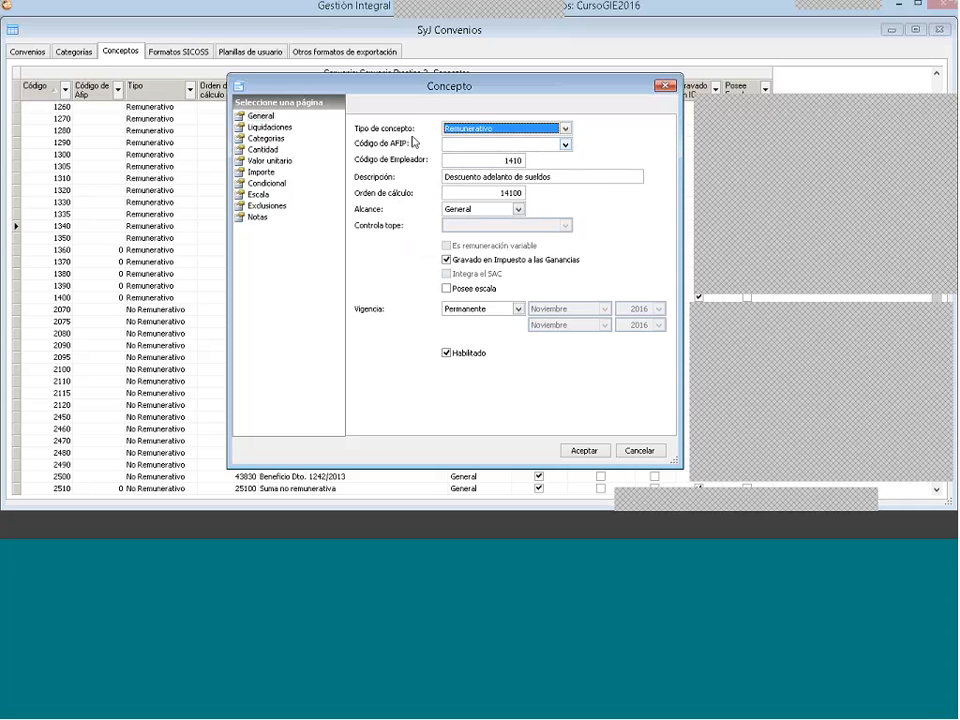
# Step: Set the amount's associated value to -1 and its operation to Cantidad * Valor Unitario * Importe
pyautogui.click(261, 172)
pyautogui.click(496, 144)
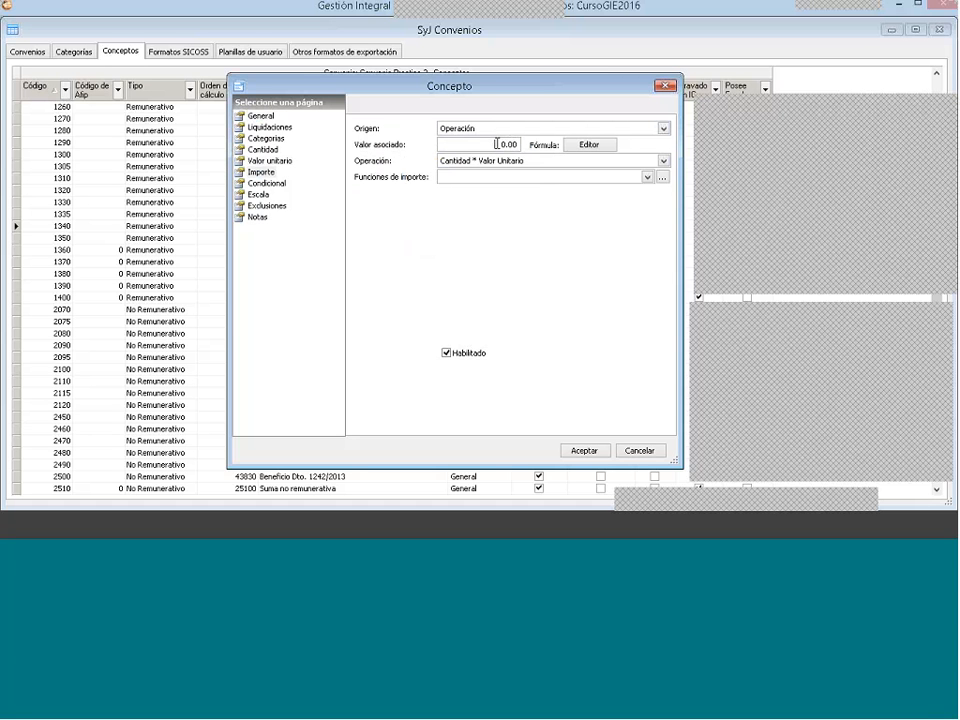
pyautogui.write('-1')
pyautogui.click(530, 161)
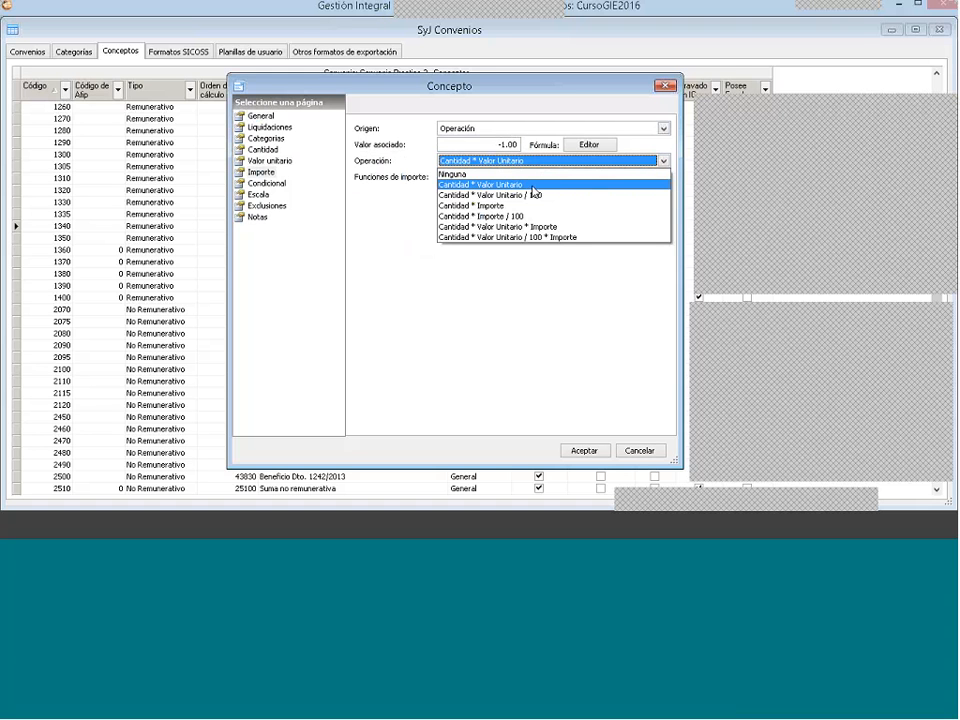
pyautogui.click(533, 227)
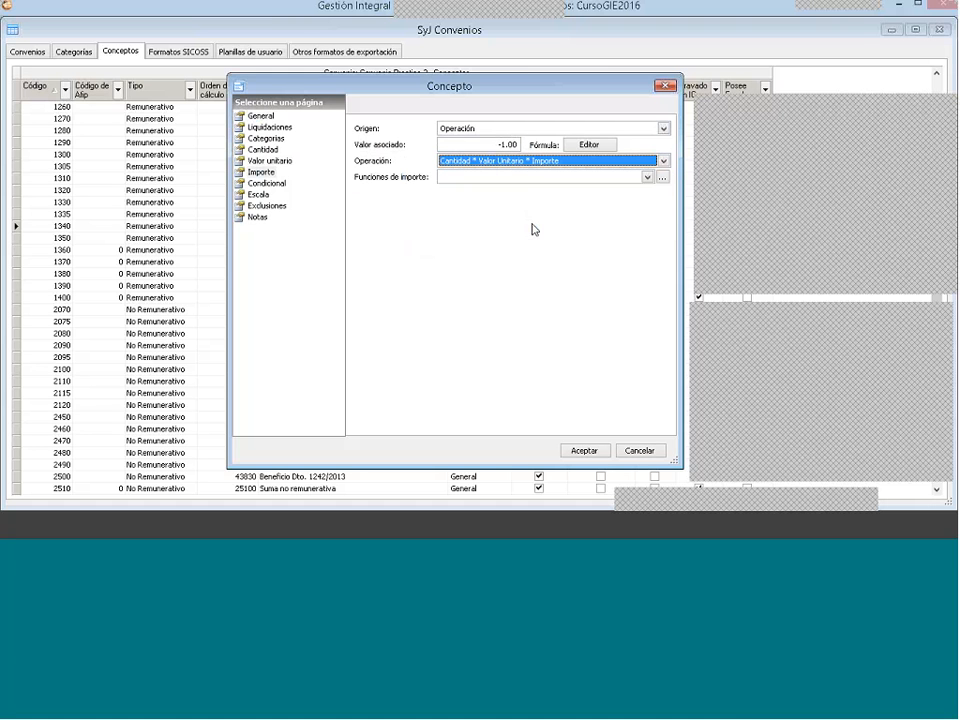
# Step: Set the amount's associated value to 0 and its operation to Cantidad * Valor Unitario
pyautogui.click(501, 145)
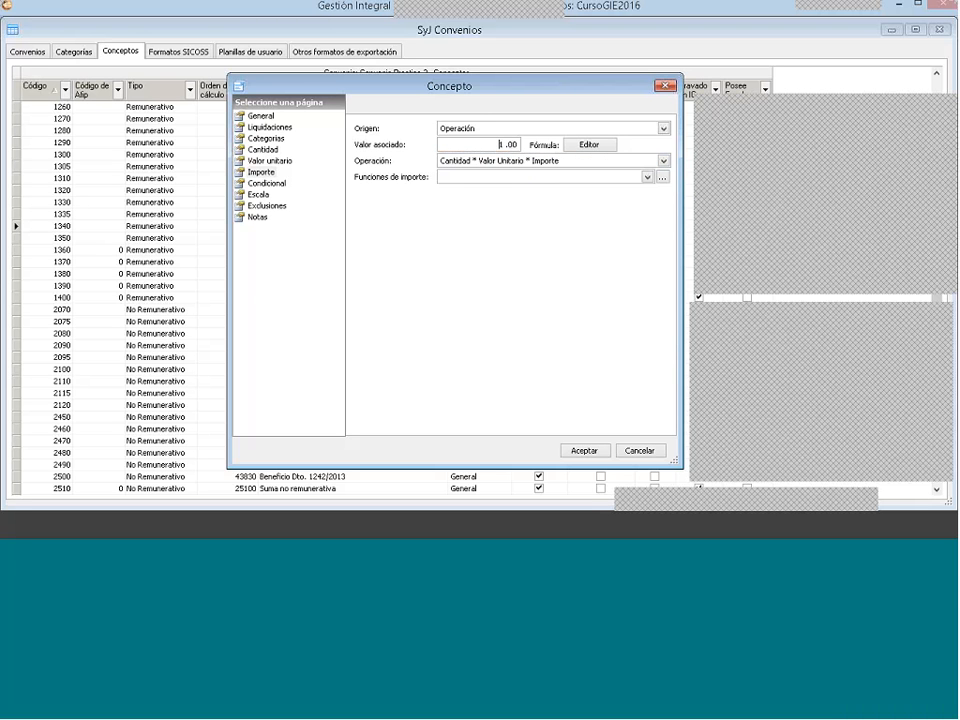
pyautogui.press('BackSpace')
pyautogui.write('0')
pyautogui.click(513, 170)
pyautogui.click(513, 184)
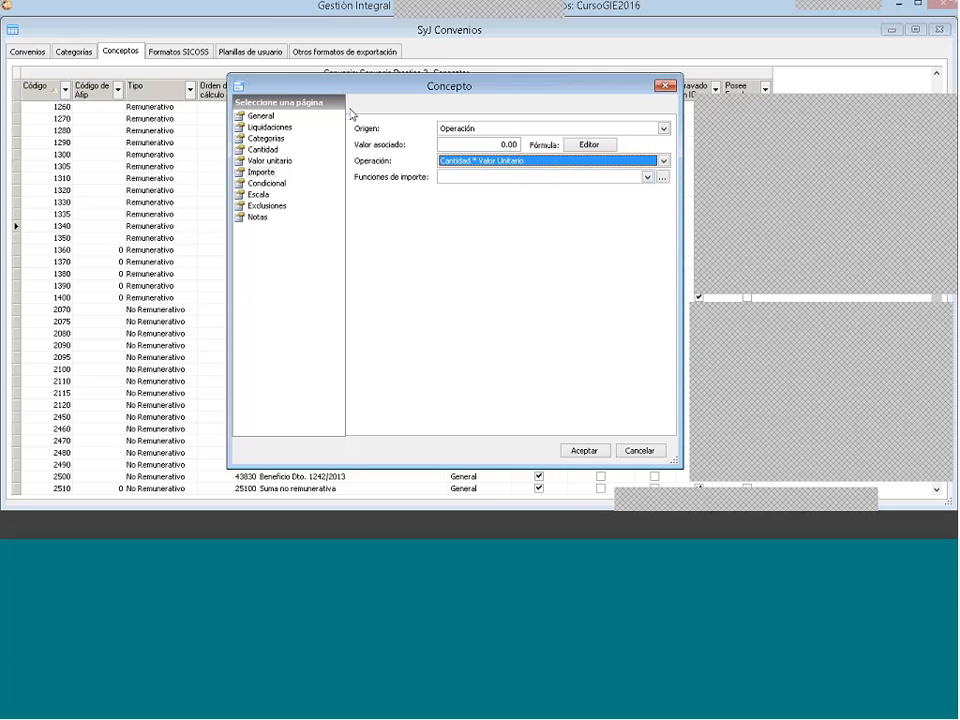
# Step: Change the concept type of Descuento adelanto de sueldos to Aportes and save the concept
pyautogui.click(288, 117)
pyautogui.click(515, 128)
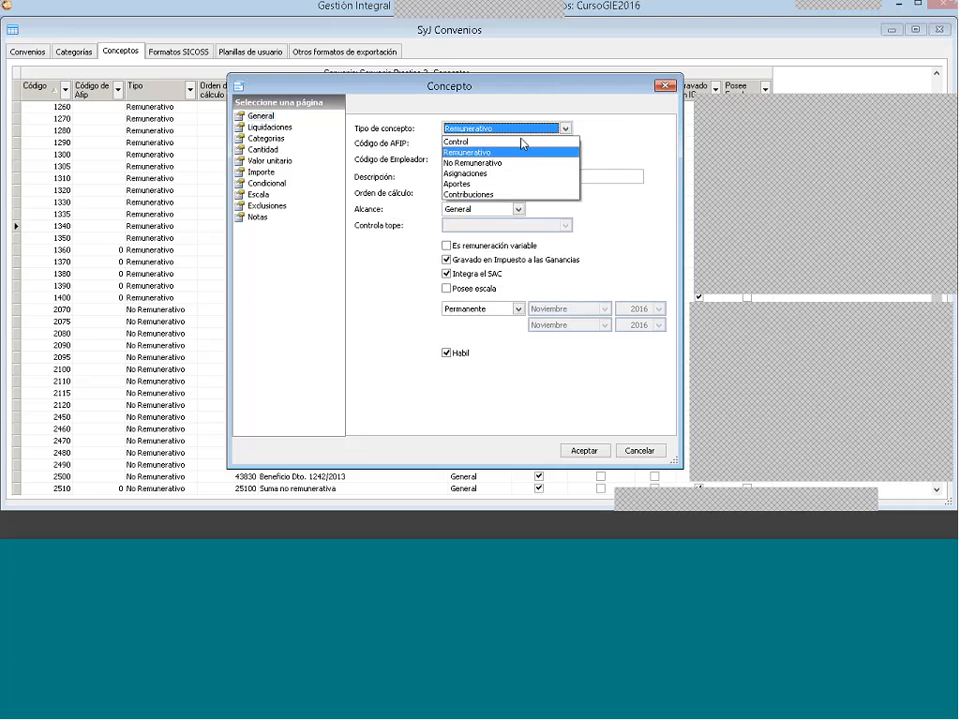
pyautogui.click(517, 184)
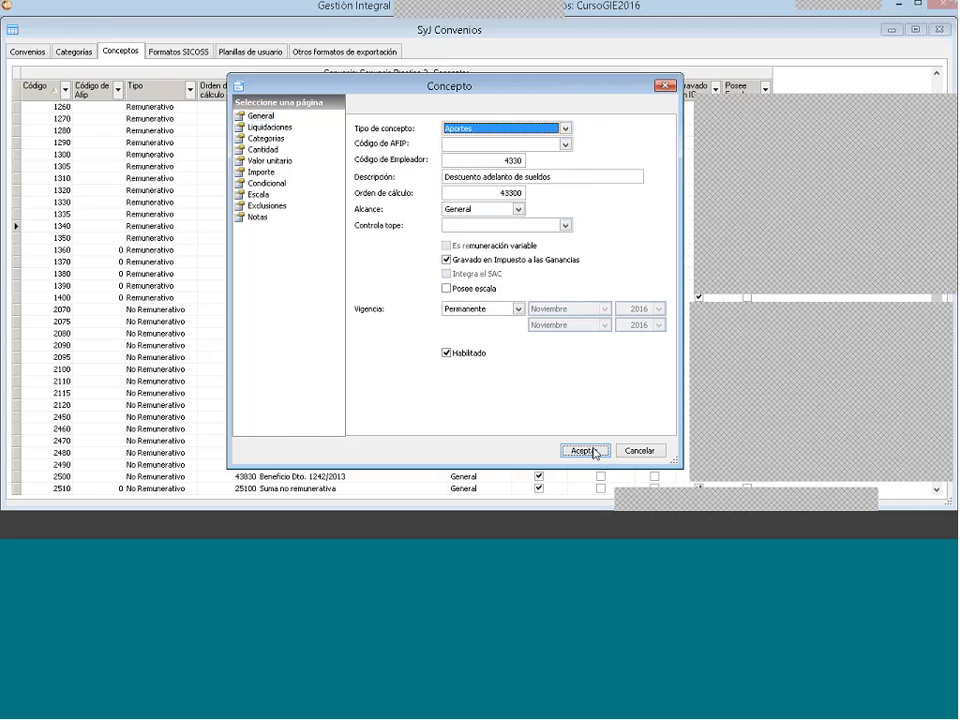
pyautogui.click(586, 451)
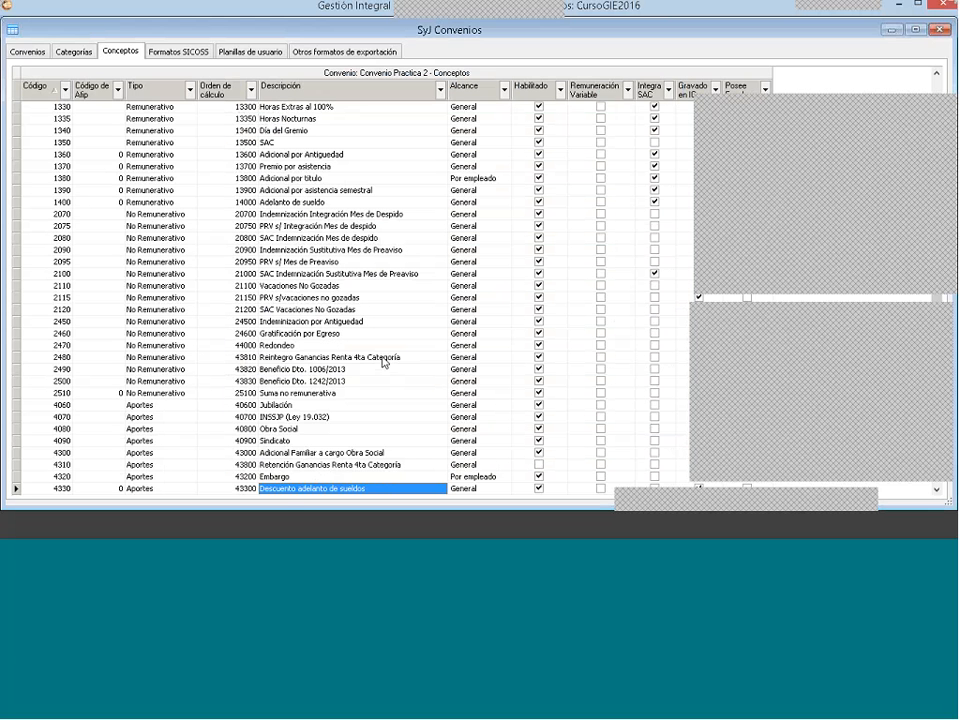
# Step: Read the Suma No Remunerativa payment terms in the Word document and return to the concepts list
pyautogui.scroll(-2, 384, 360)
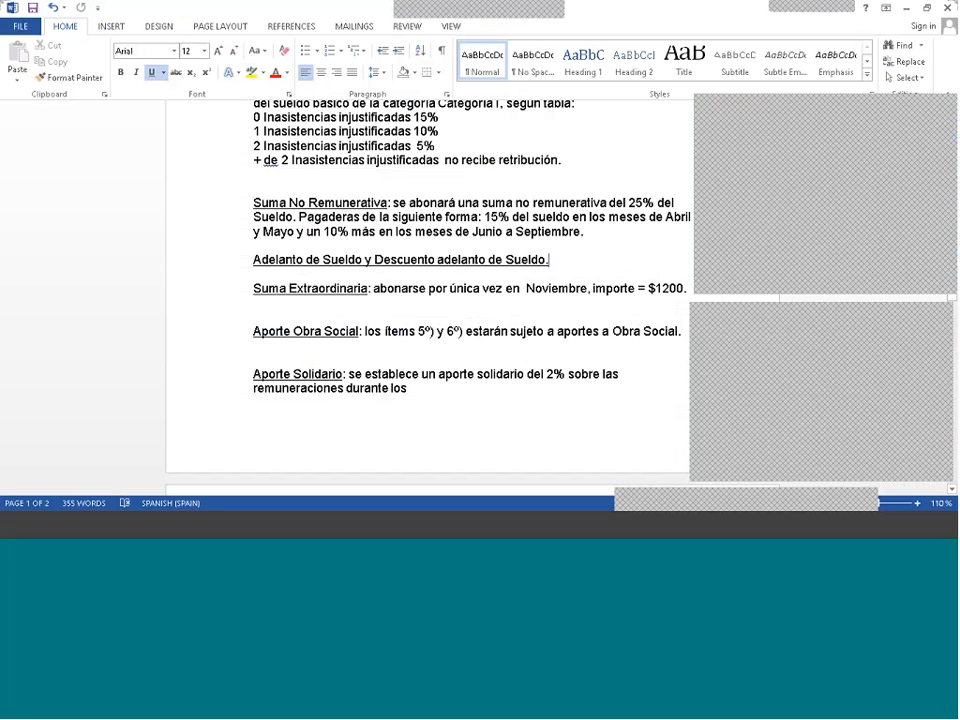
pyautogui.scroll(3, 423, 337)
pyautogui.scroll(-1, 423, 337)
pyautogui.hotkey('alt', 'Tab')
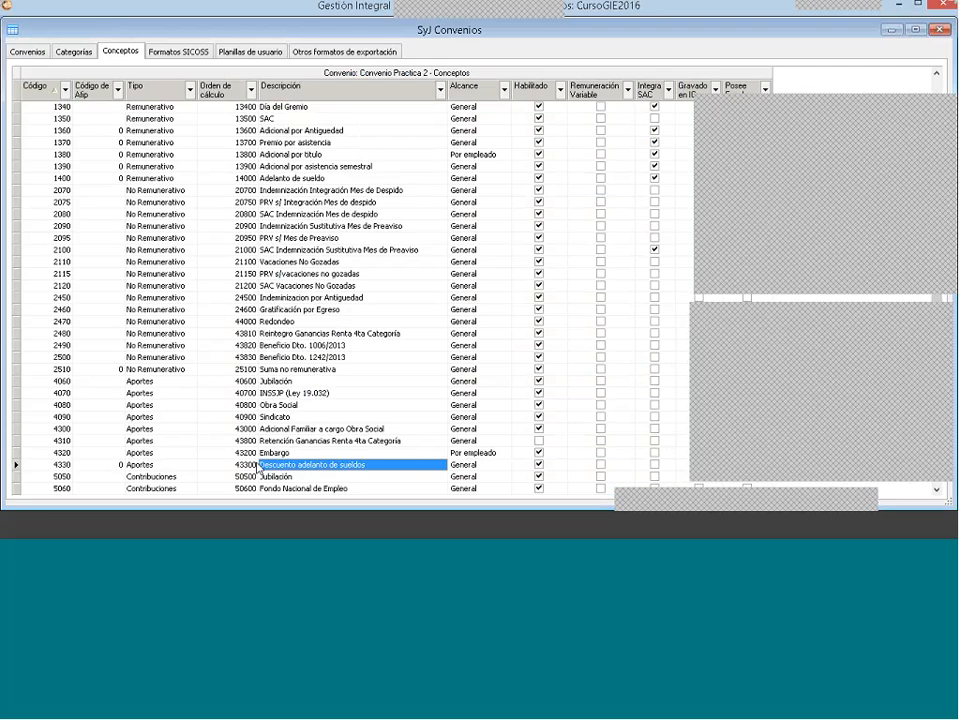
# Step: Examine the validity period of the 10% control concept
pyautogui.scroll(2, 443, 311)
pyautogui.scroll(5, 443, 311)
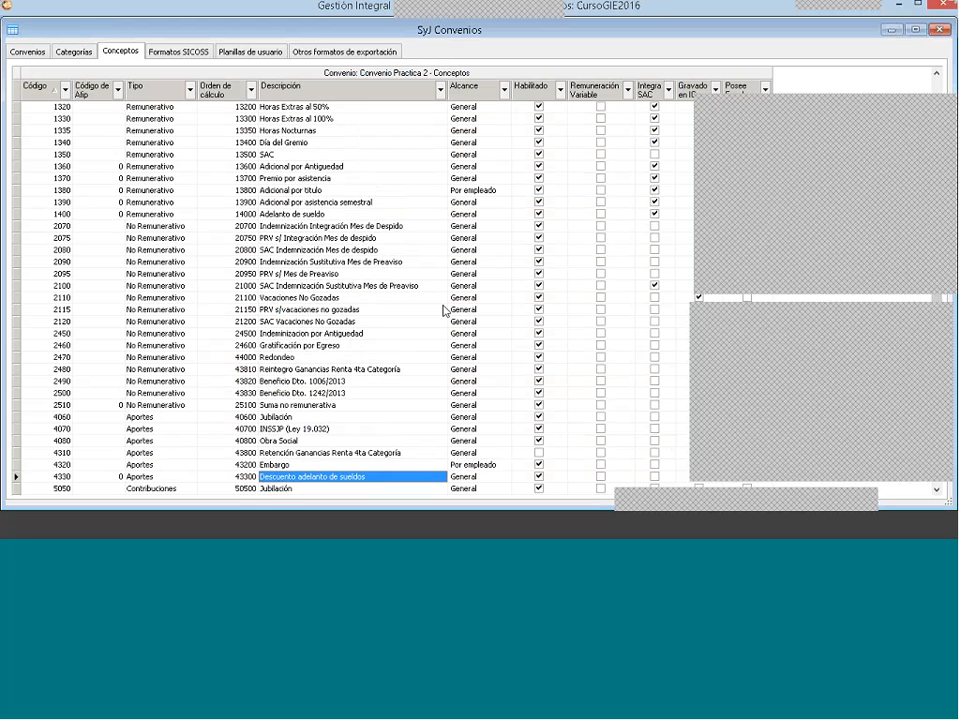
pyautogui.scroll(5, 443, 311)
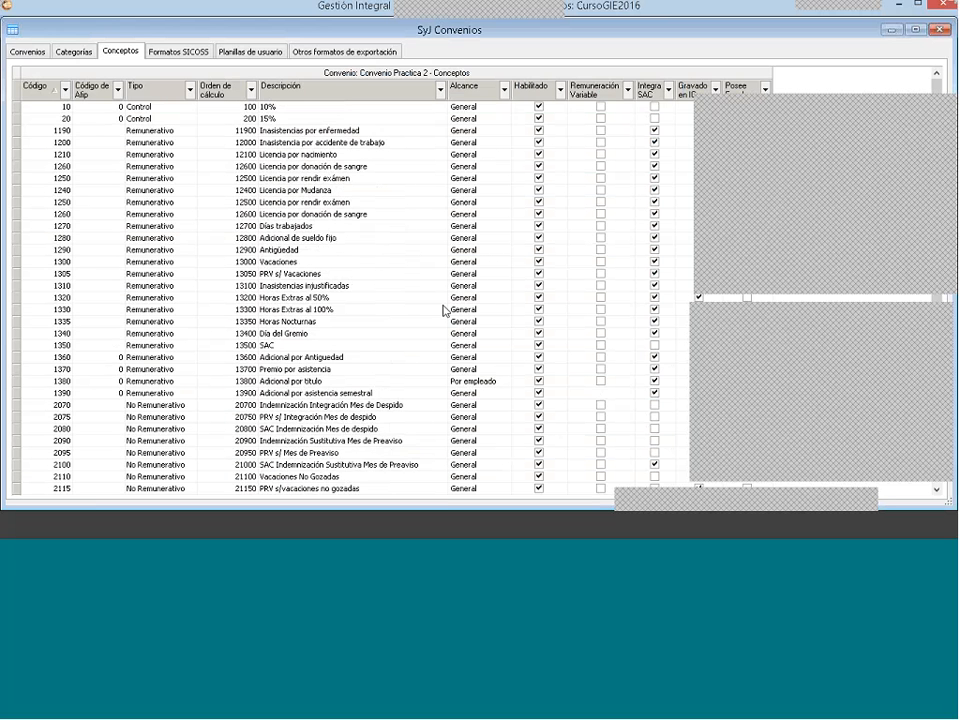
pyautogui.doubleClick(306, 106)
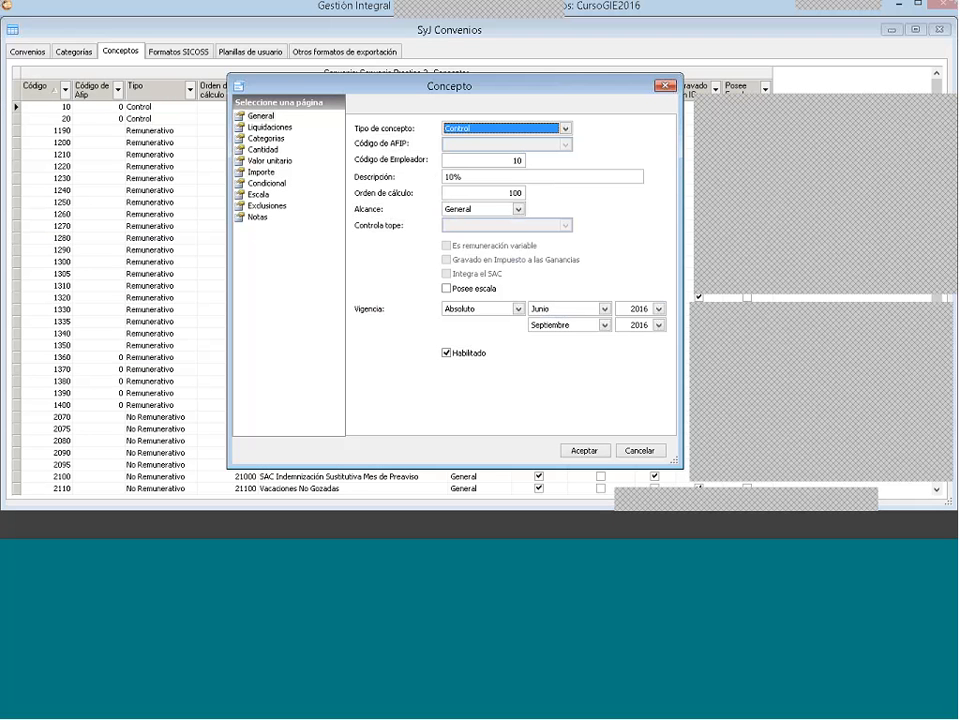
pyautogui.click(662, 87)
# Step: Try setting the validity start month of the 15% control concept to Septiembre, then discard the change
pyautogui.doubleClick(333, 119)
pyautogui.click(598, 311)
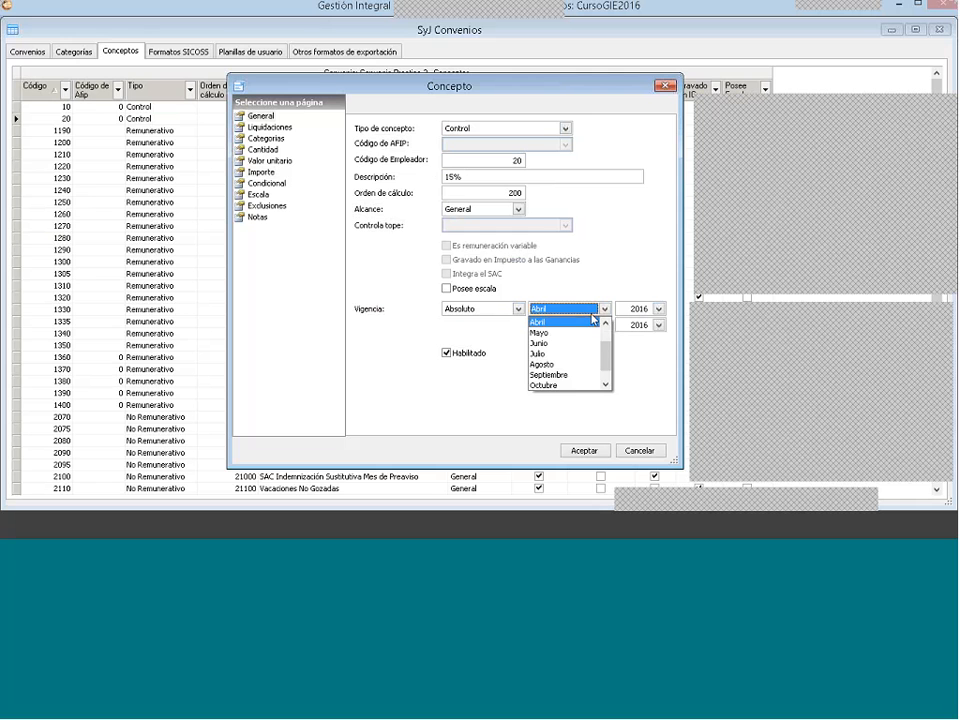
pyautogui.click(574, 374)
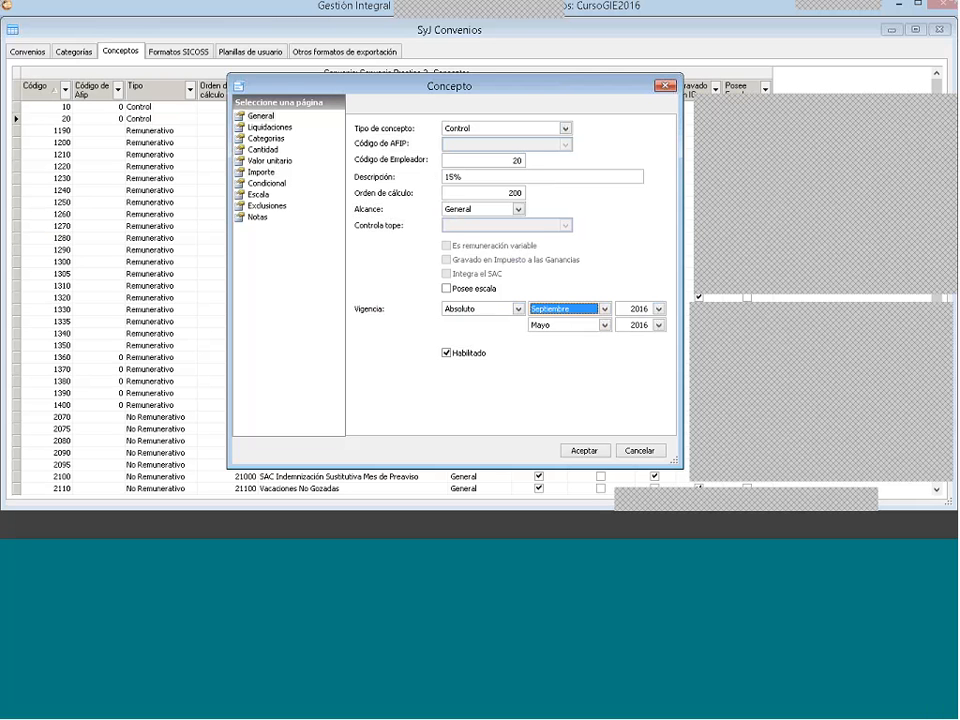
pyautogui.click(665, 86)
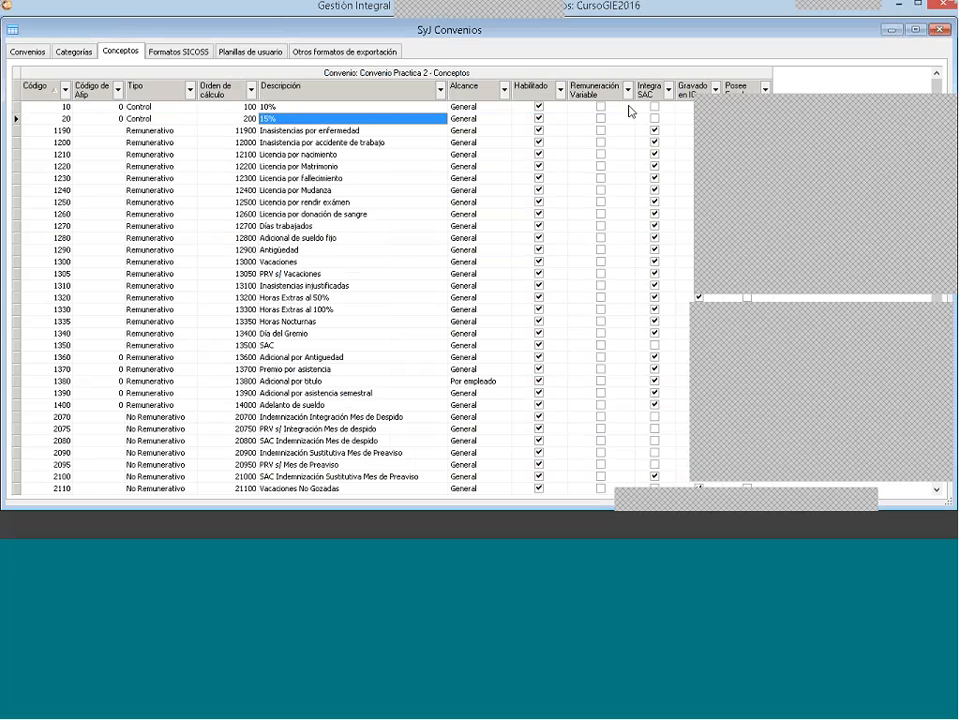
# Step: Recheck the 10% control concept's validity period and read the Suma Extraordinaria terms in the Word document
pyautogui.doubleClick(320, 108)
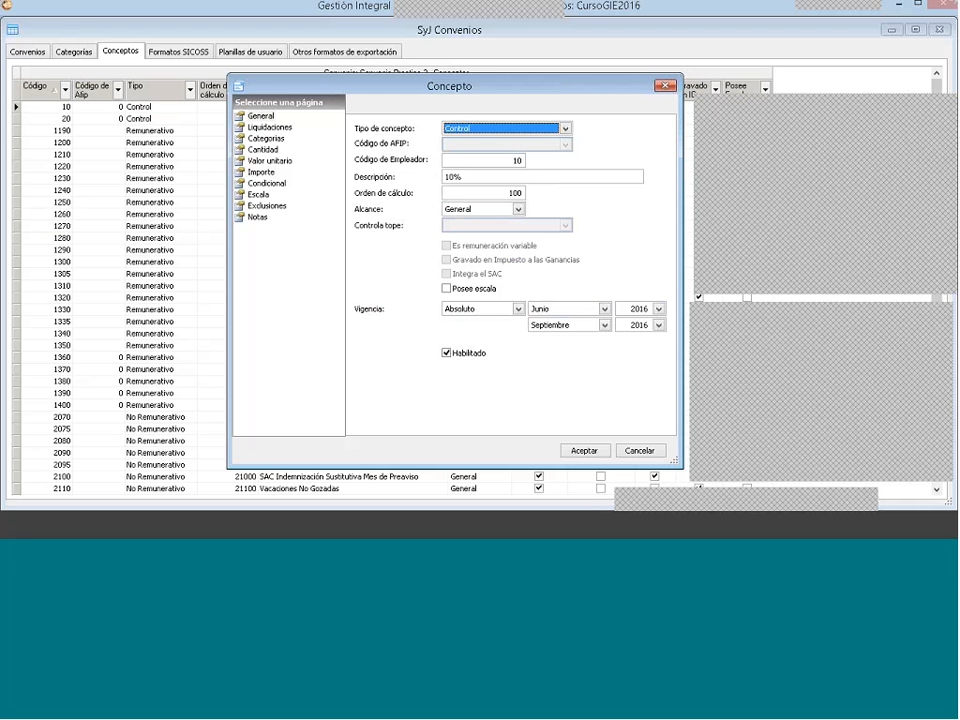
pyautogui.click(589, 451)
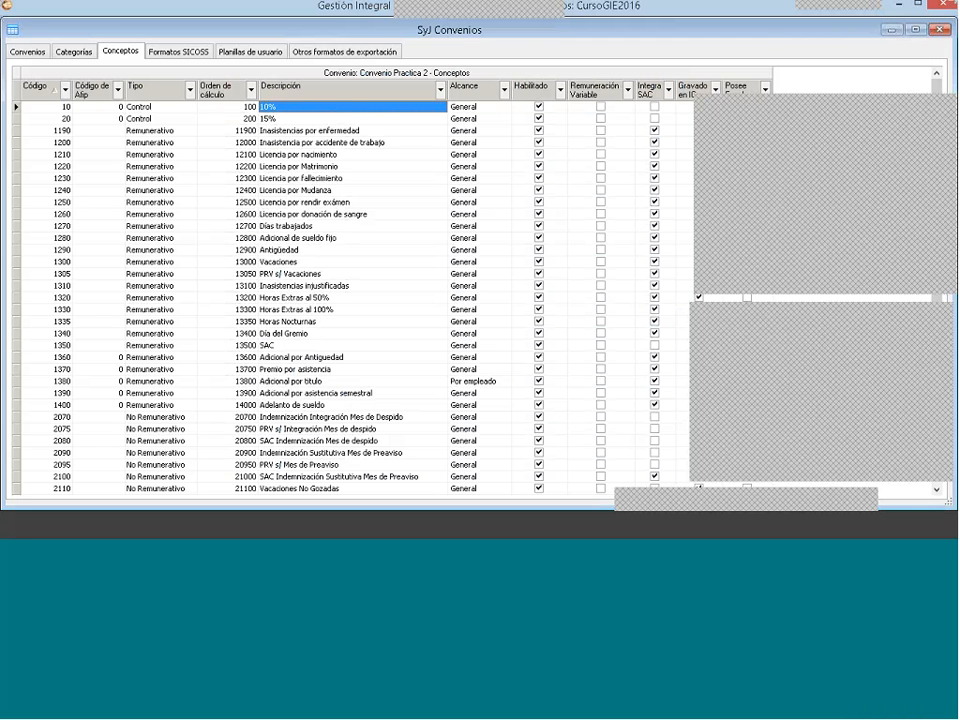
pyautogui.click(241, 524)
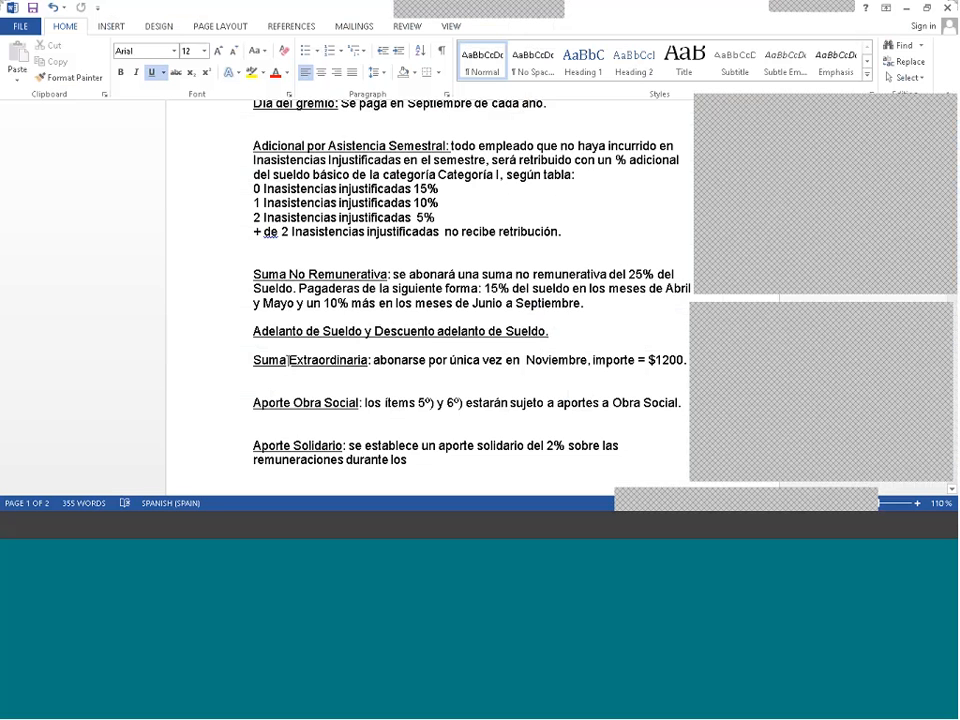
pyautogui.scroll(-2, 287, 360)
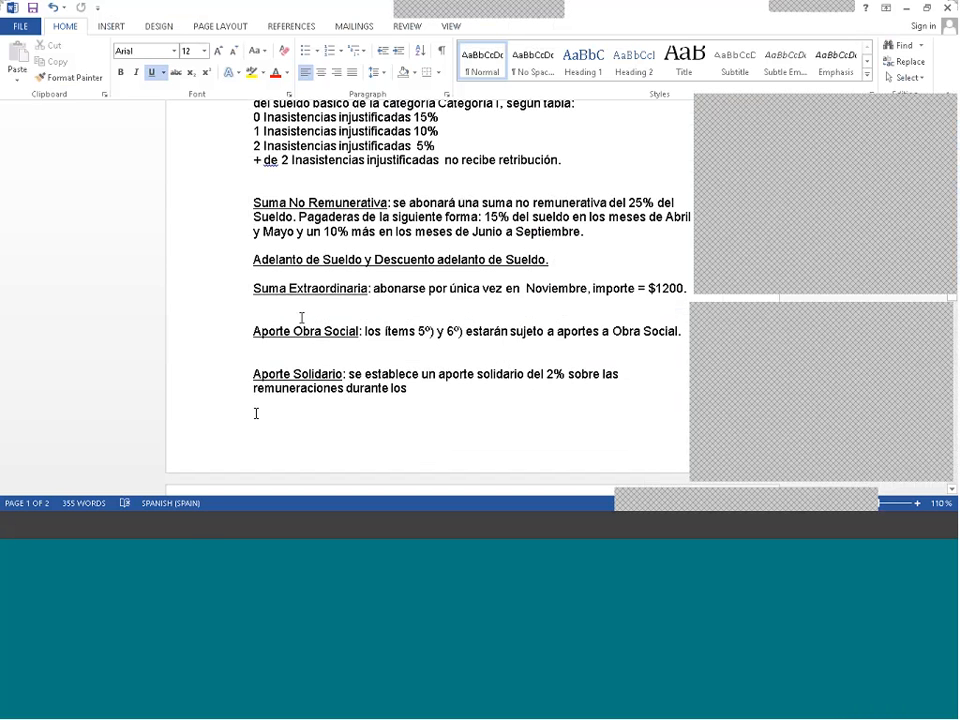
# Step: Return to the payroll program's concepts list and create a No Remunerativo concept with the description Suma extraordinaria
pyautogui.click(192, 531)
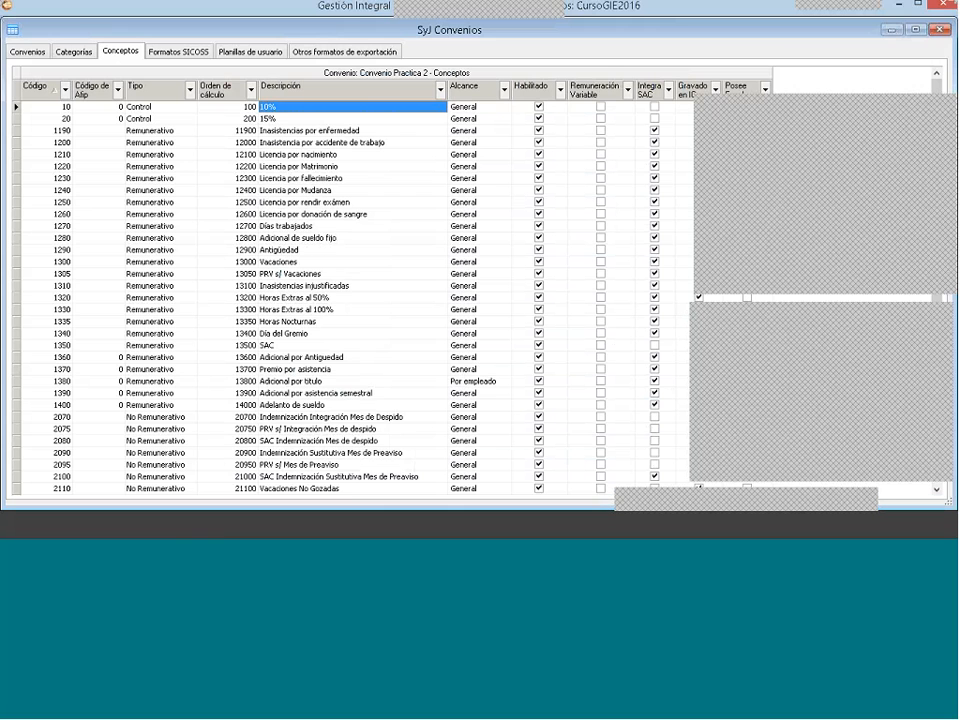
pyautogui.click(325, 238)
pyautogui.rightClick(325, 240)
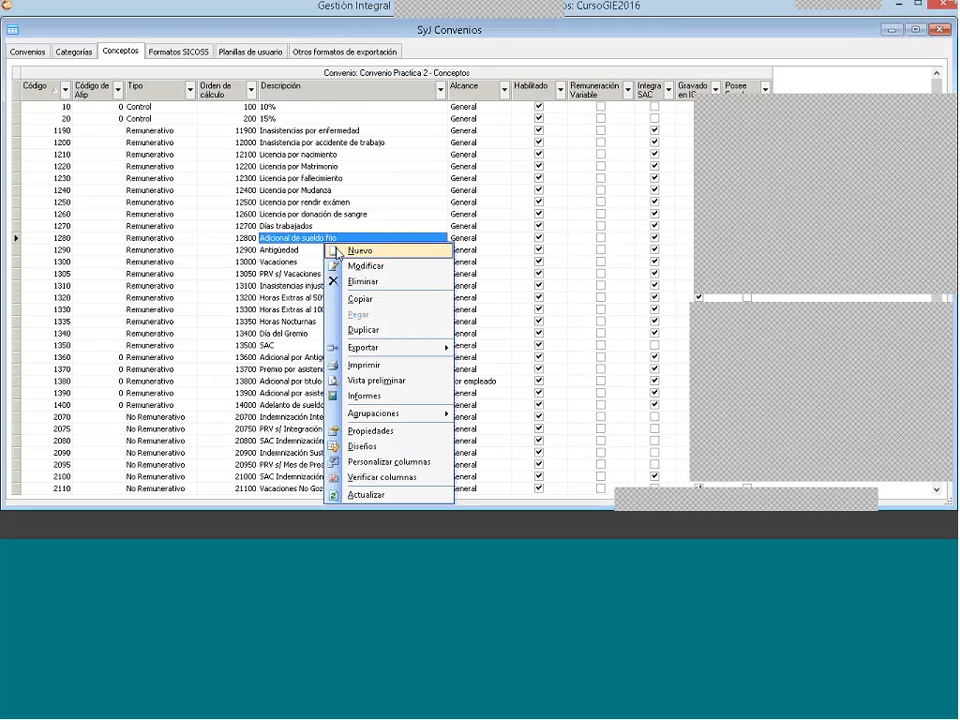
pyautogui.click(338, 252)
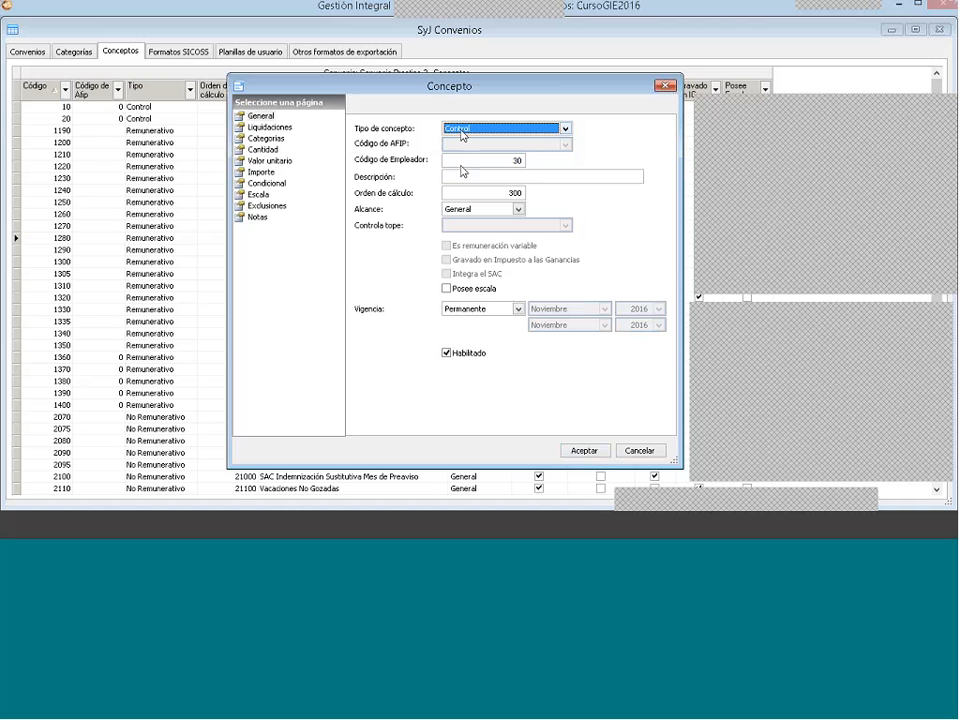
pyautogui.click(462, 129)
pyautogui.click(461, 162)
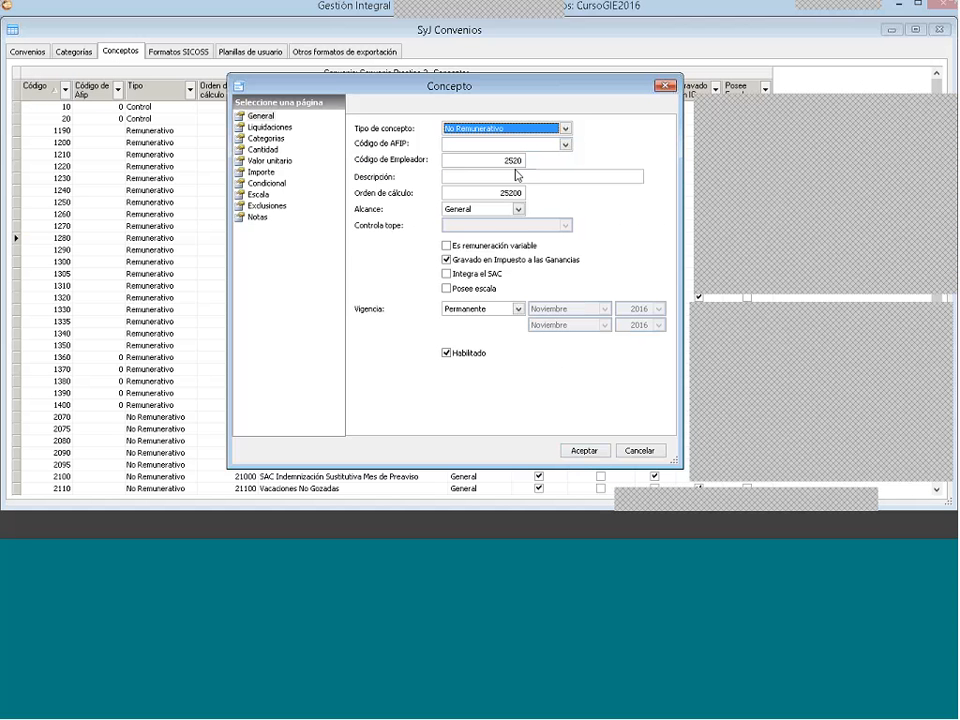
pyautogui.click(517, 176)
pyautogui.write('Sum')
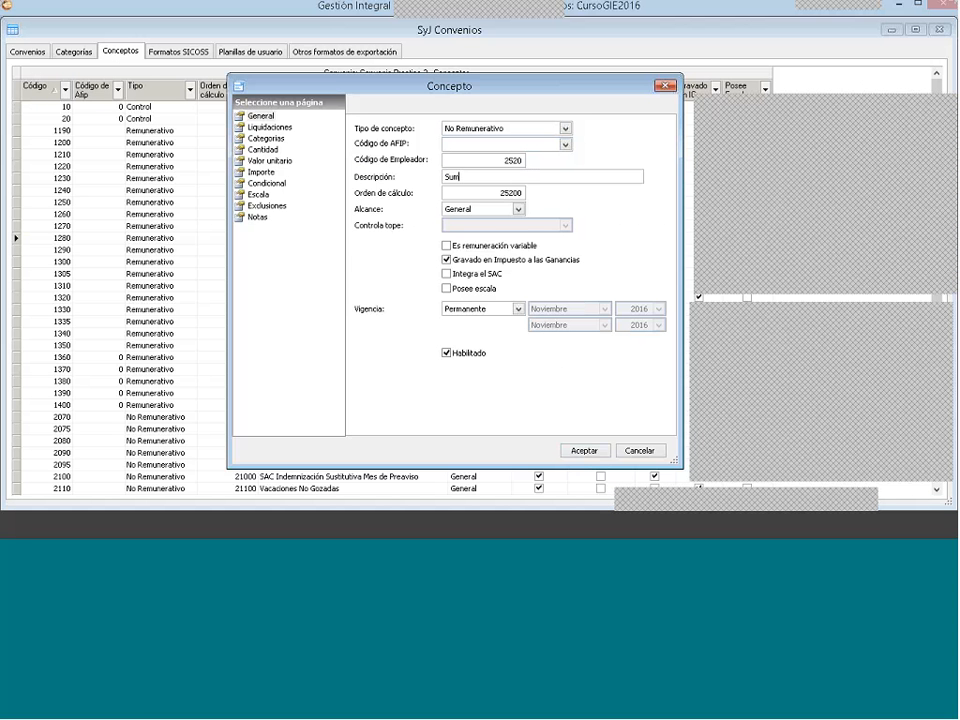
pyautogui.write('a extraordinaria')
# Step: Check the payment month in the Word document and set the concept's validity to Absoluto for Noviembre 2016
pyautogui.hotkey('alt', 'Tab')
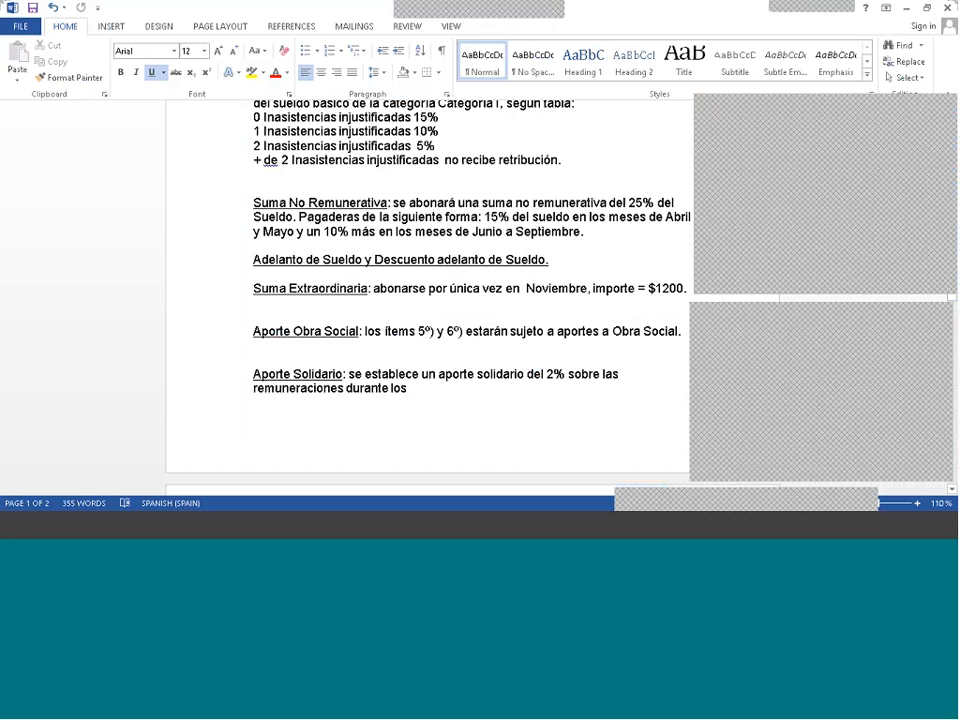
pyautogui.hotkey('alt', 'Tab')
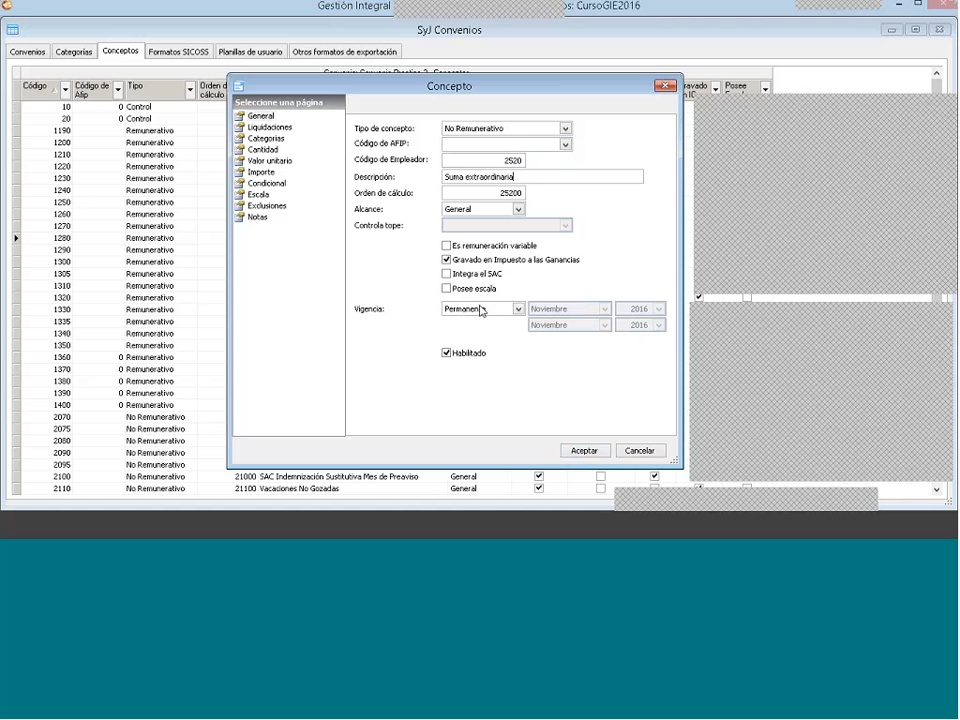
pyautogui.click(480, 310)
pyautogui.click(470, 330)
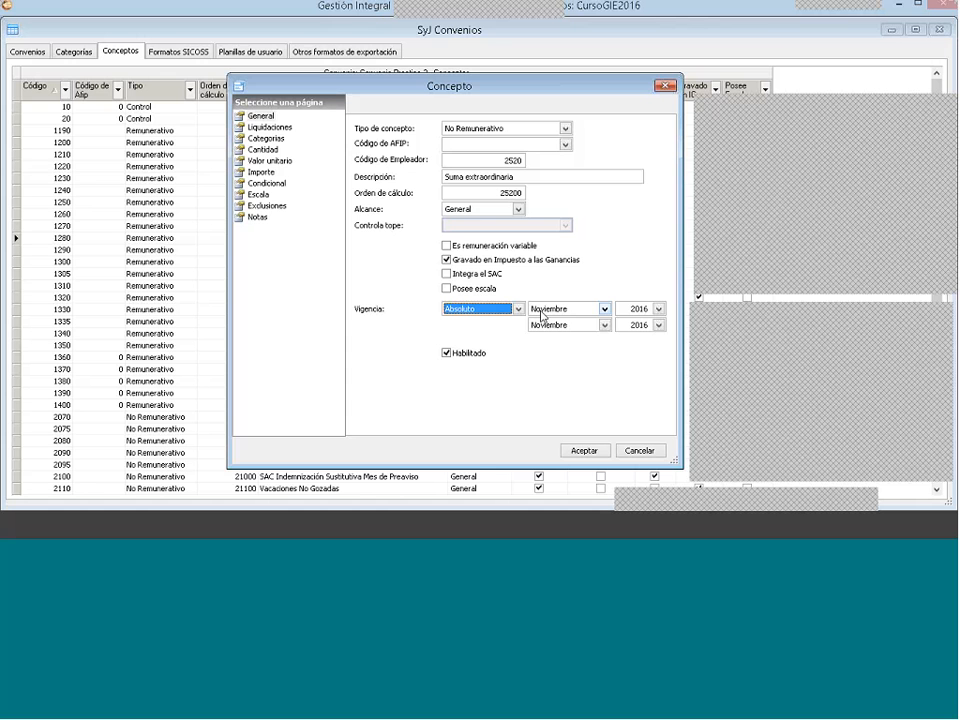
# Step: Try the Absoluto actual validity option and restore Absoluto
pyautogui.click(467, 314)
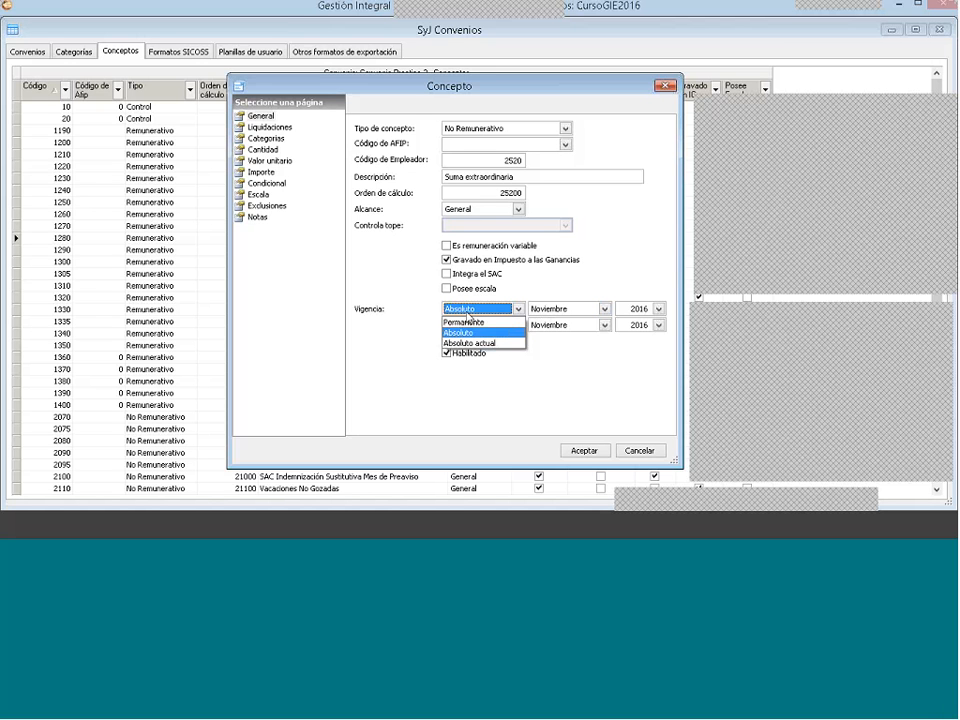
pyautogui.click(476, 342)
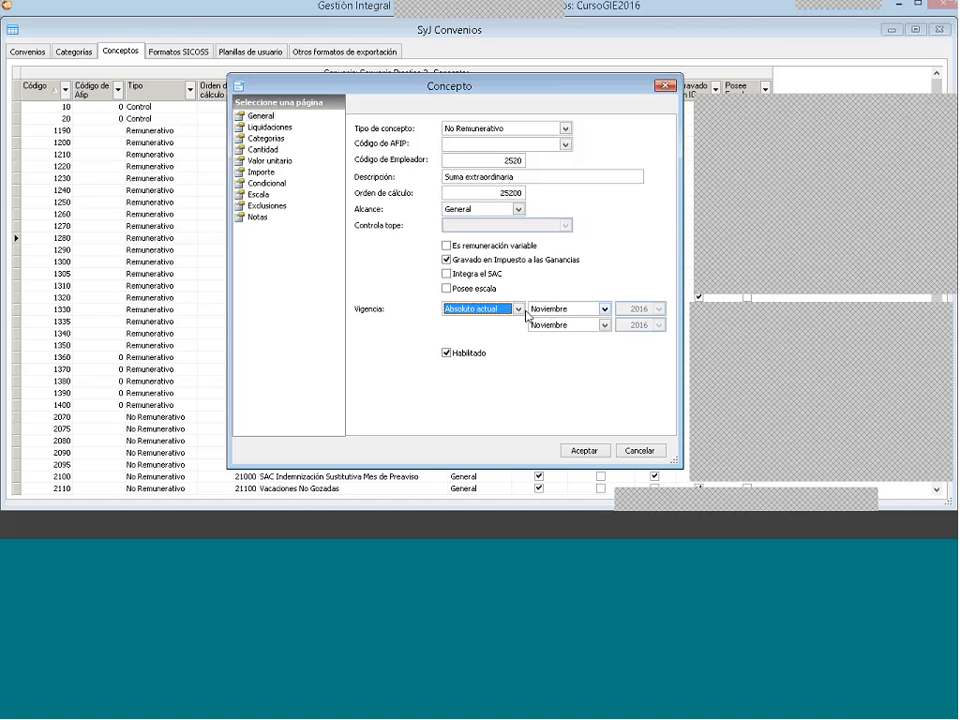
pyautogui.click(478, 310)
pyautogui.click(513, 331)
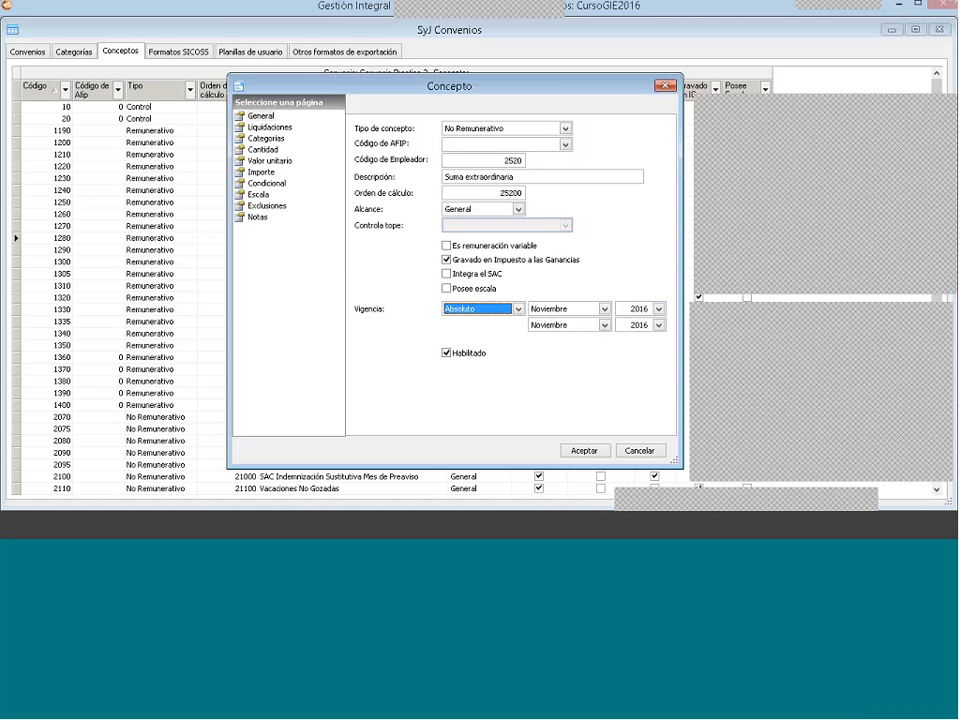
# Step: Select all liquidaciones for the Suma extraordinaria concept
pyautogui.click(264, 130)
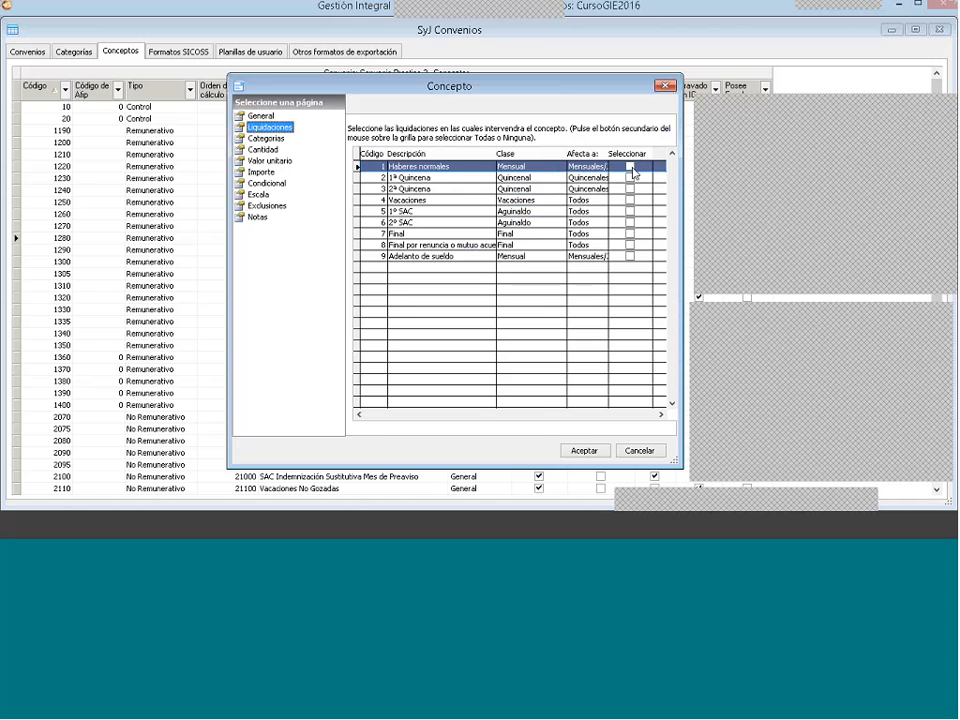
pyautogui.click(630, 233)
pyautogui.click(630, 166)
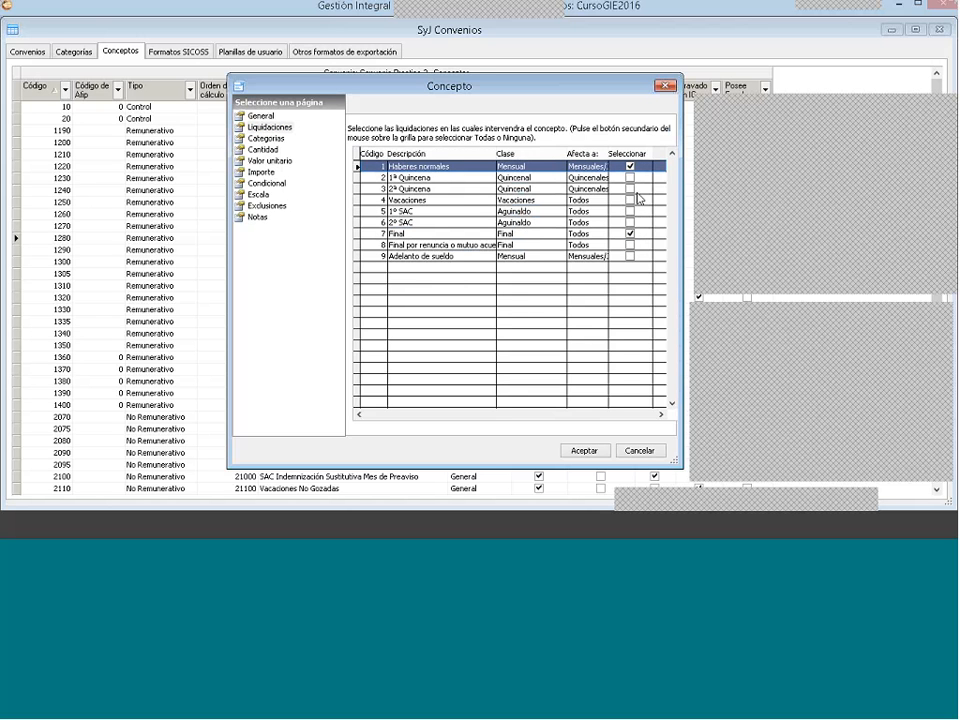
pyautogui.rightClick(474, 306)
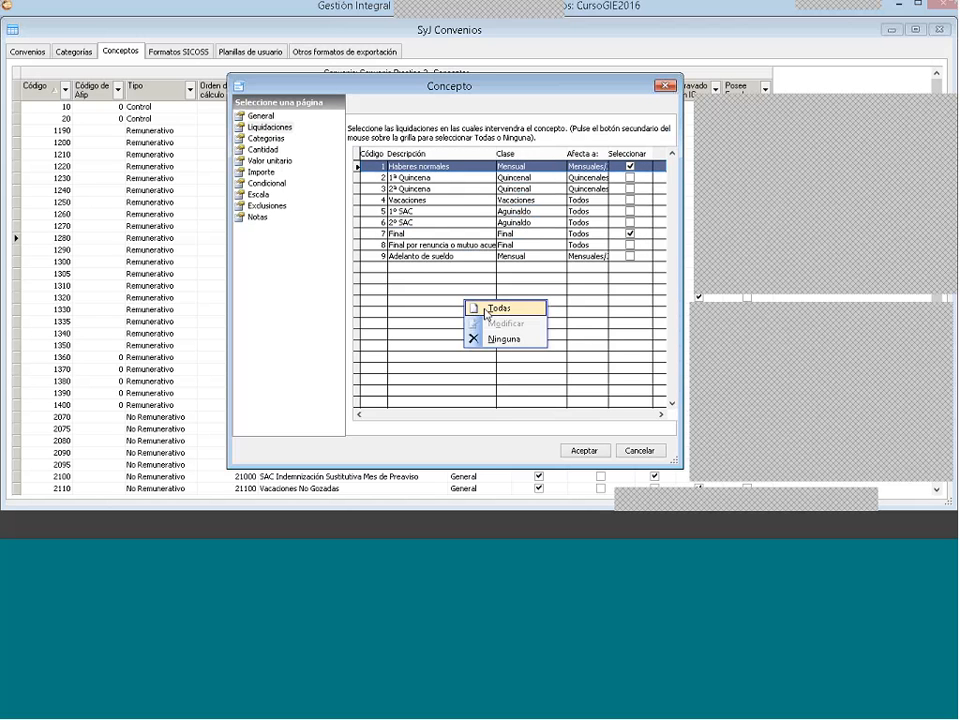
pyautogui.click(478, 309)
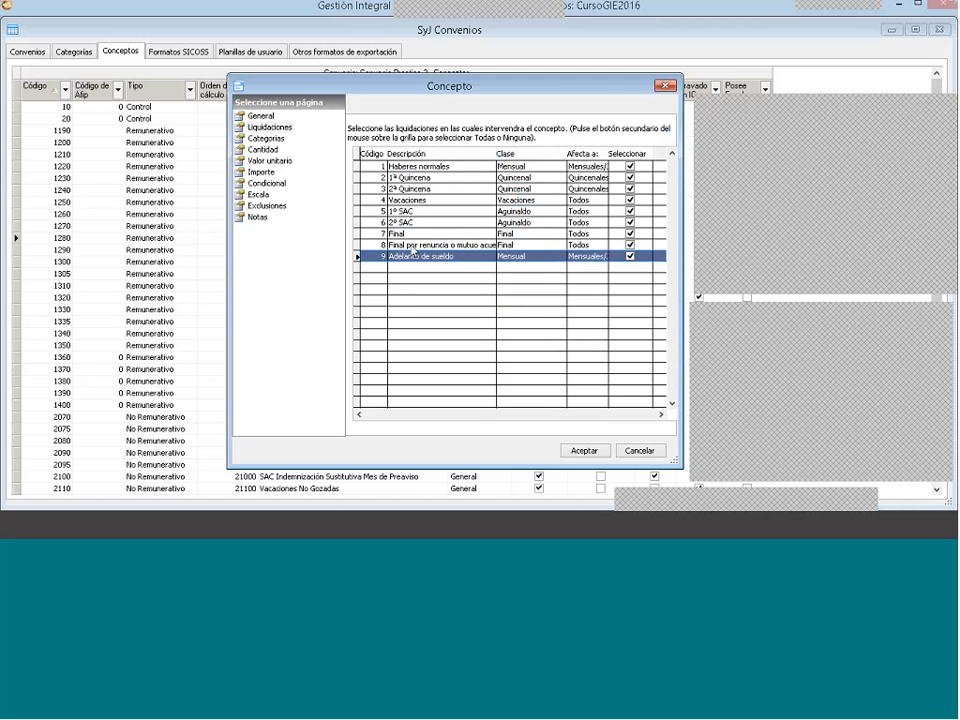
# Step: Set the Suma extraordinaria concept's quantity value to 1, check the amount in the Word document, and set the unit value to 1200
pyautogui.click(268, 150)
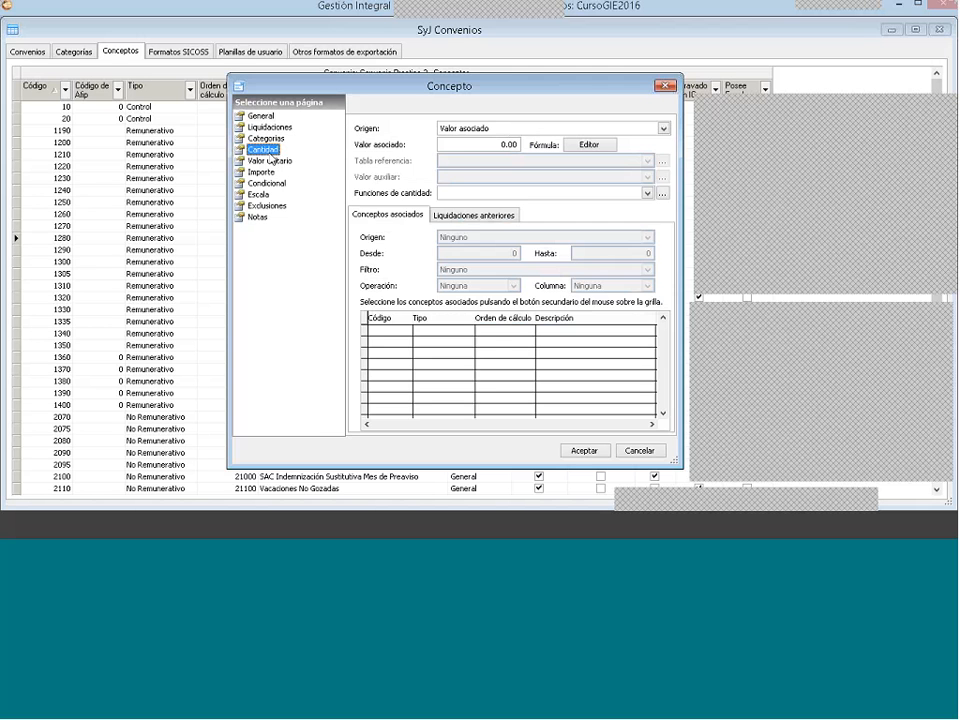
pyautogui.click(498, 144)
pyautogui.click(270, 161)
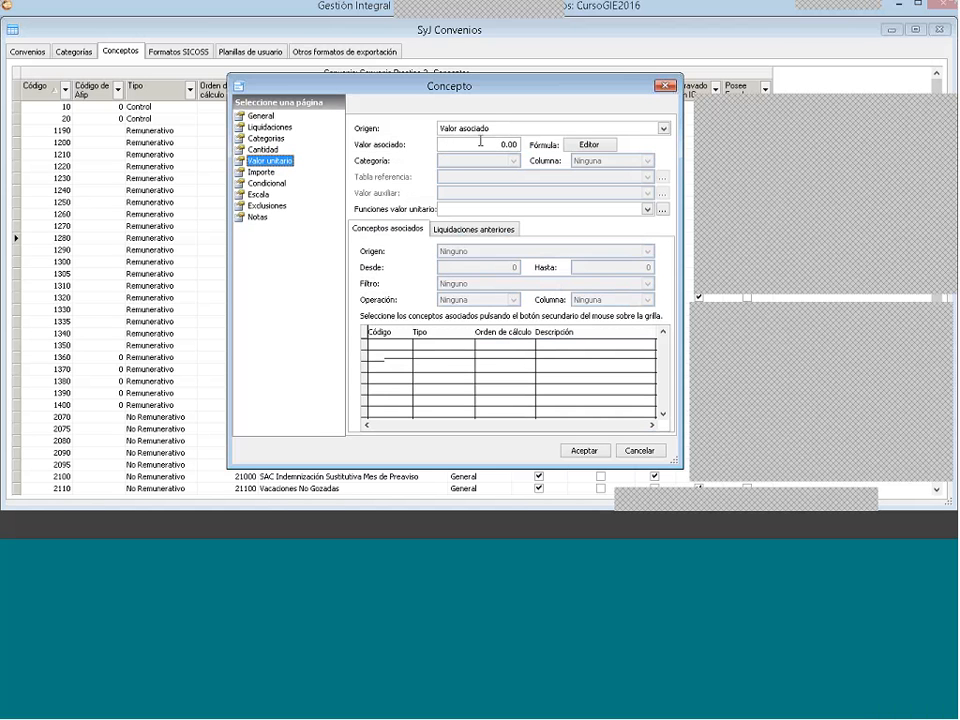
pyautogui.hotkey('alt', 'Tab')
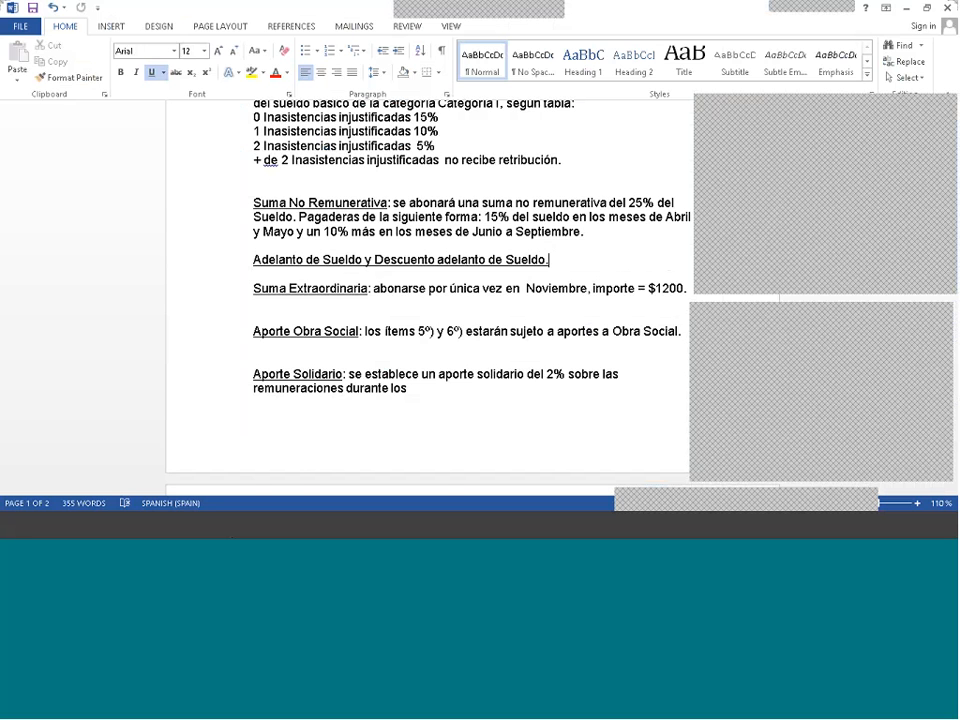
pyautogui.hotkey('alt', 'Tab')
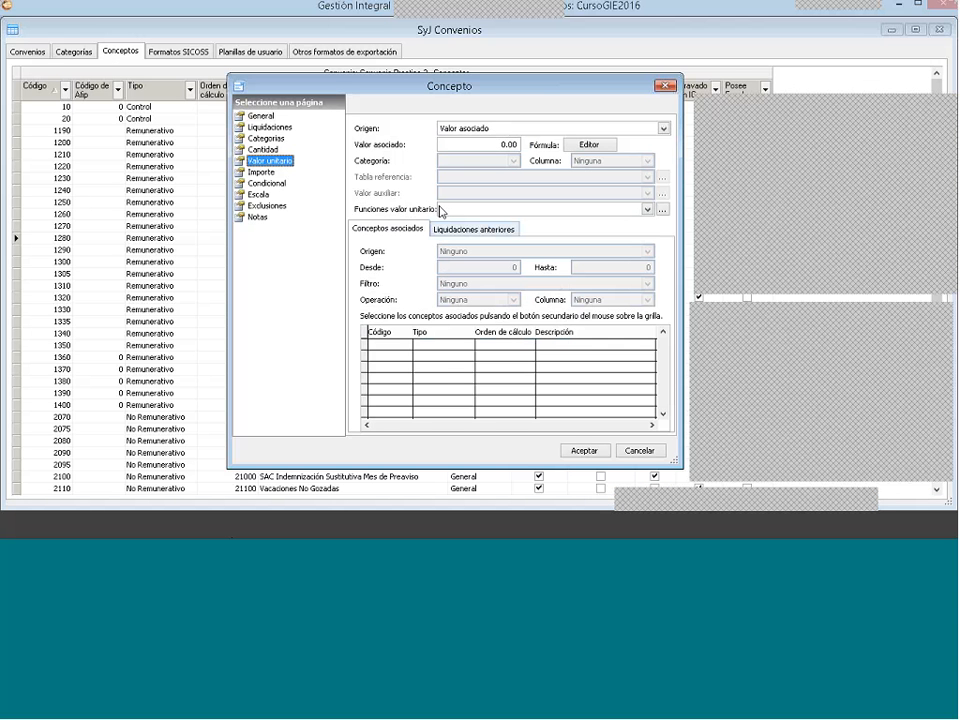
pyautogui.click(489, 144)
pyautogui.write('1200')
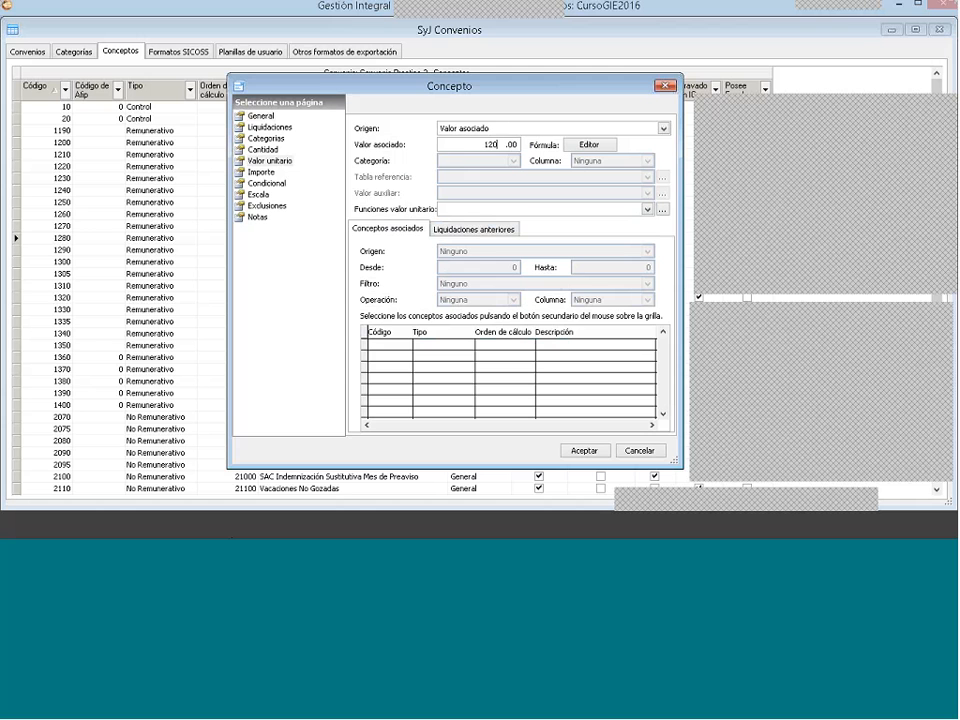
# Step: Set the amount's origin to Operación with Cantidad * Valor Unitario, recheck the quantity, and save the Suma extraordinaria concept
pyautogui.click(261, 172)
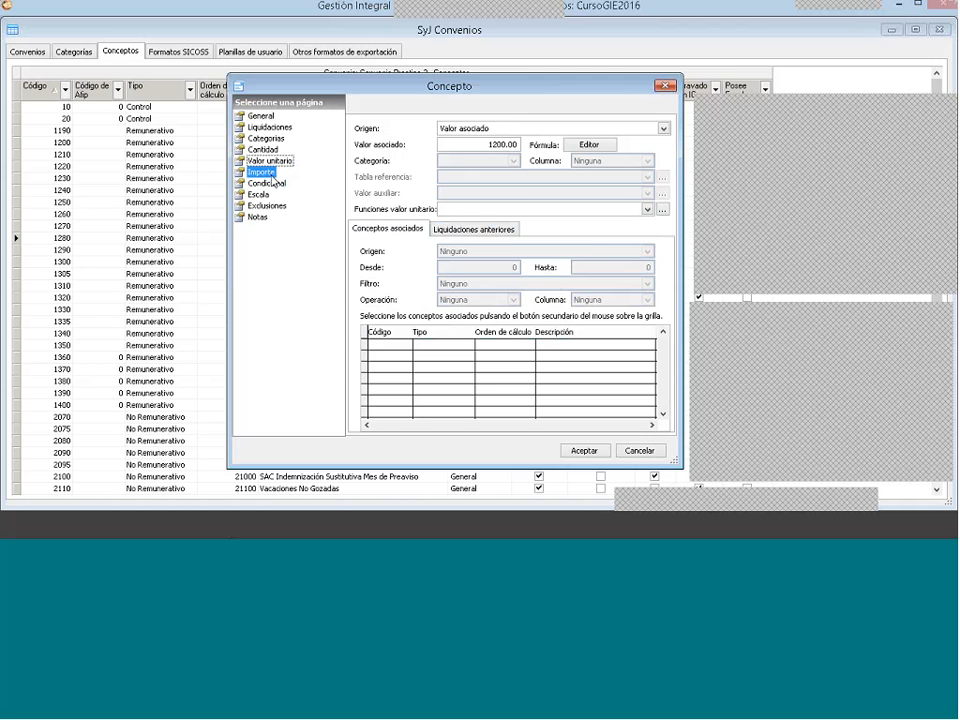
pyautogui.click(480, 130)
pyautogui.click(484, 163)
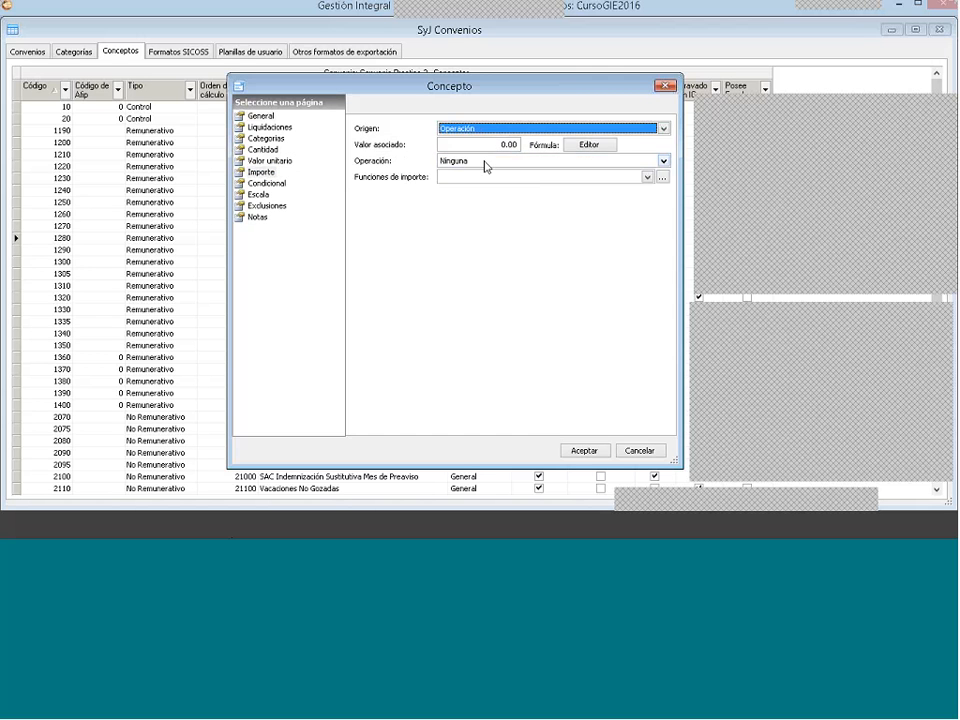
pyautogui.click(484, 161)
pyautogui.click(486, 184)
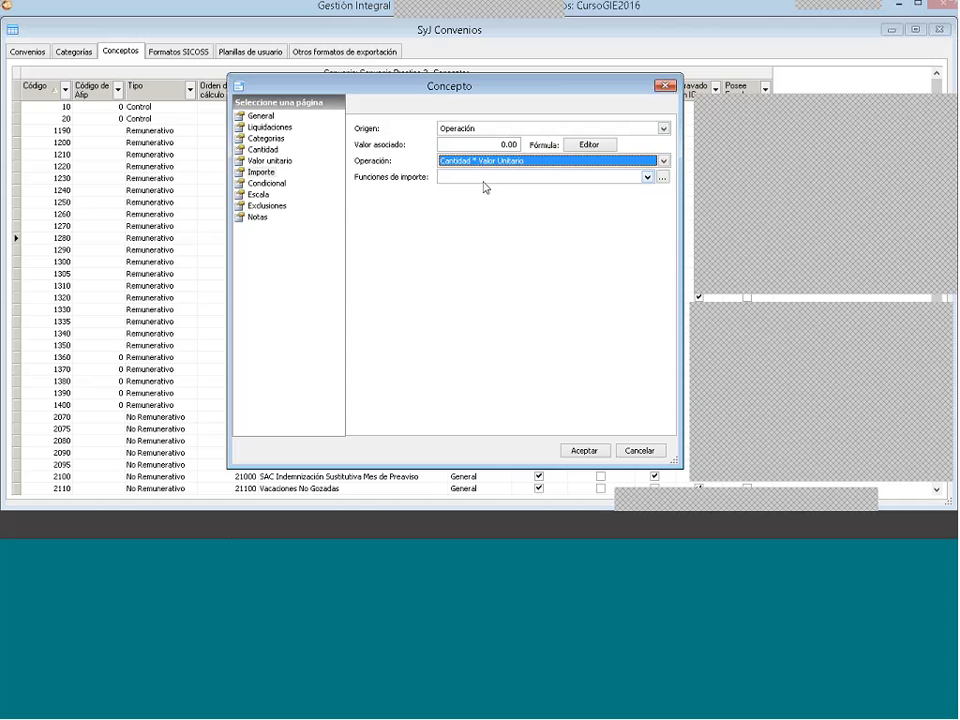
pyautogui.click(267, 161)
pyautogui.click(264, 149)
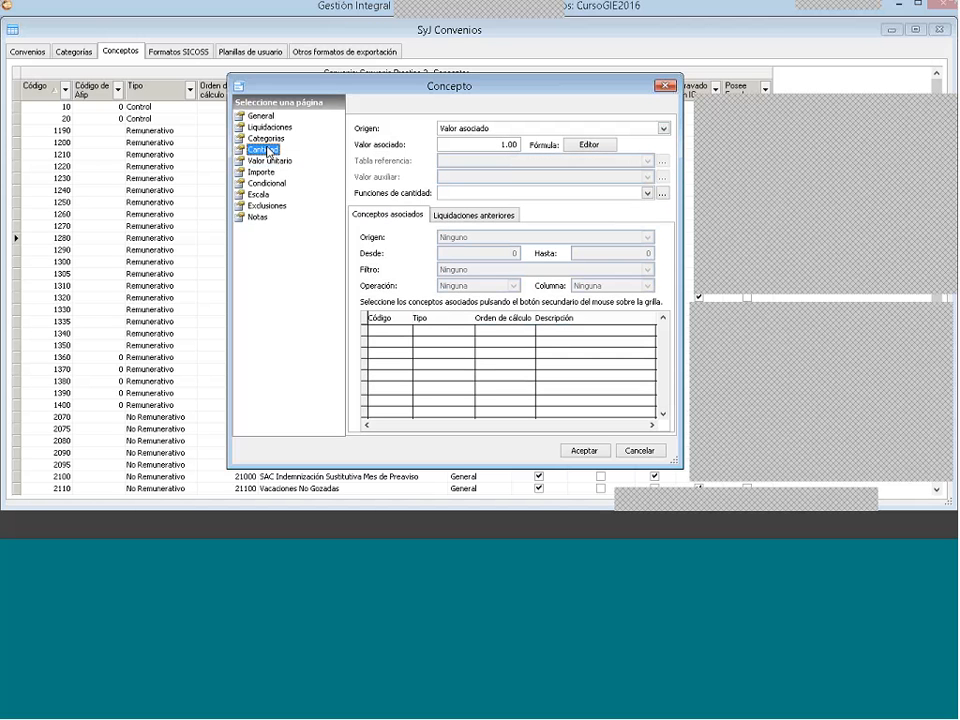
pyautogui.click(580, 450)
# Step: Check the Aporte Obra Social rule in the Word document and open the unit value settings of the Obra Social aporte concept for modification
pyautogui.hotkey('alt', 'Tab')
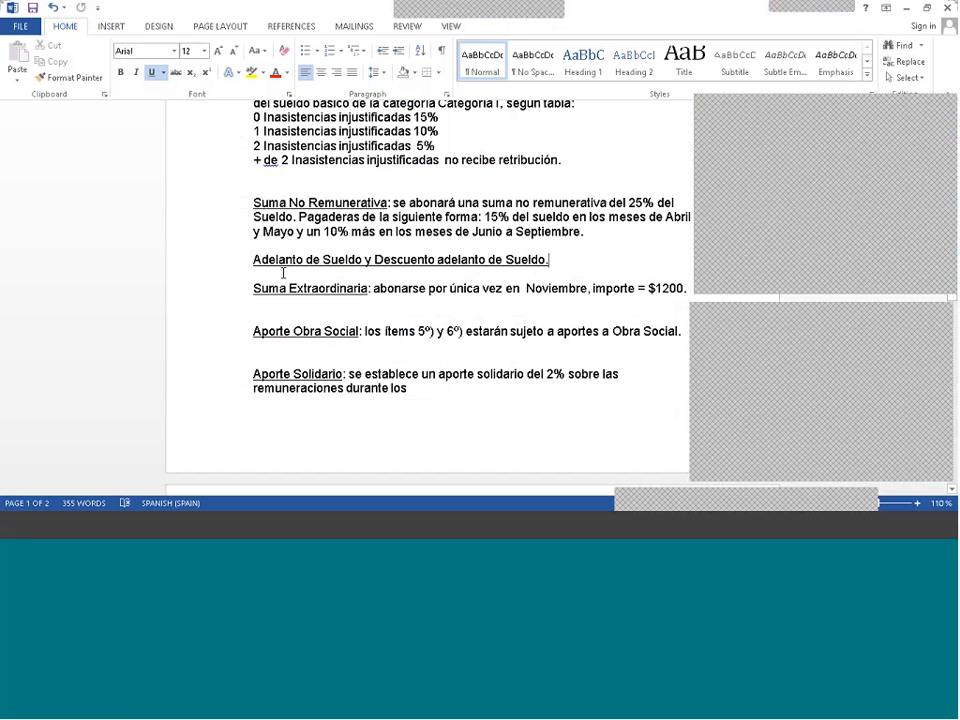
pyautogui.scroll(-1, 283, 272)
pyautogui.scroll(-3, 283, 272)
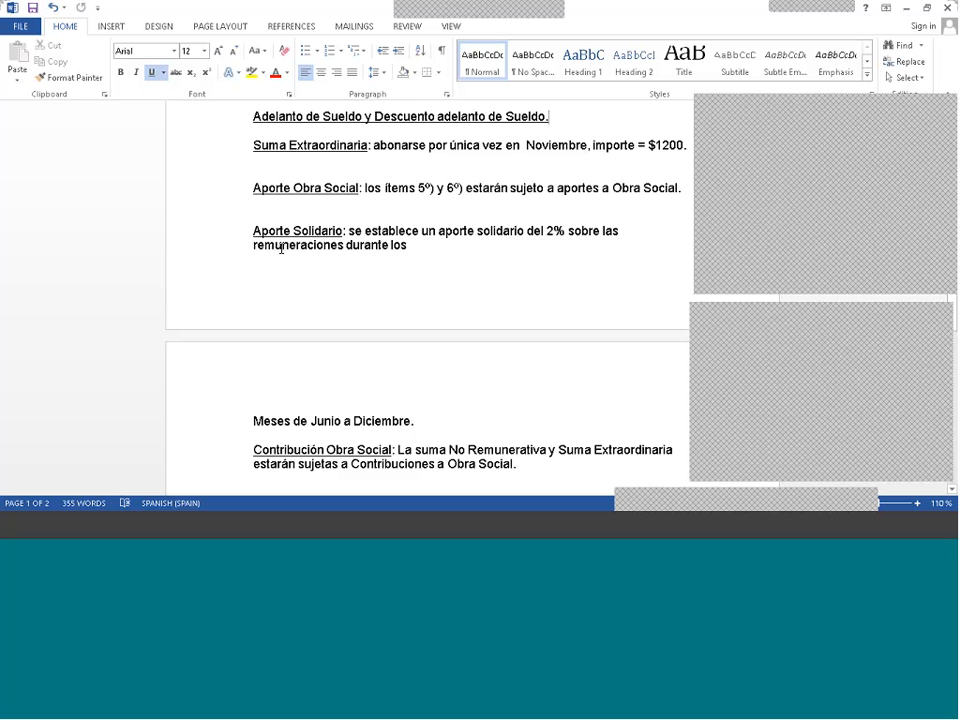
pyautogui.scroll(1, 281, 248)
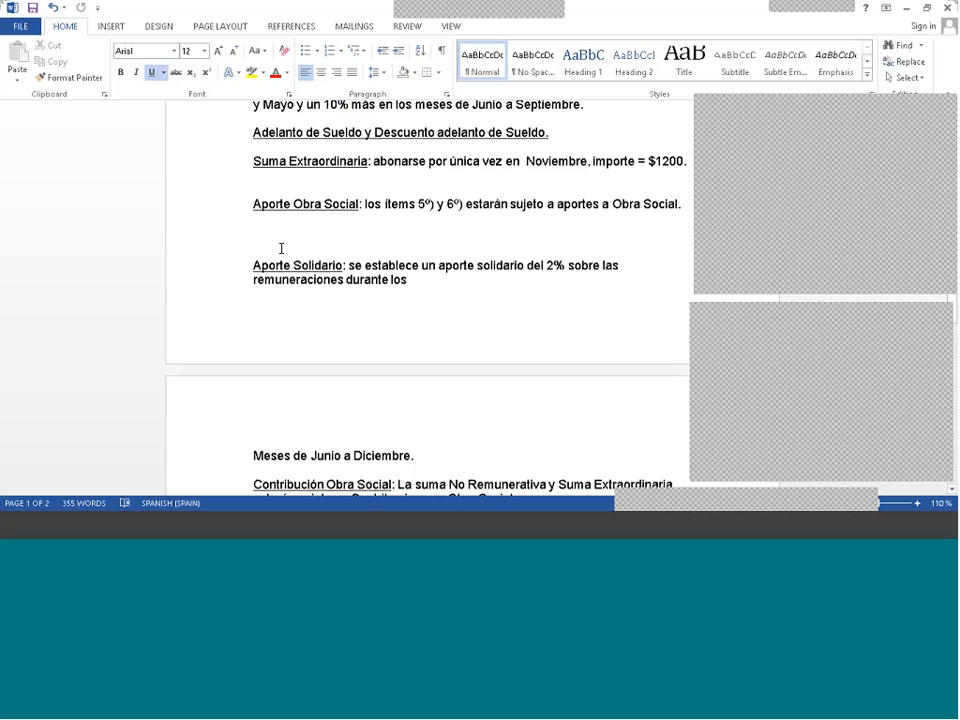
pyautogui.scroll(1, 281, 248)
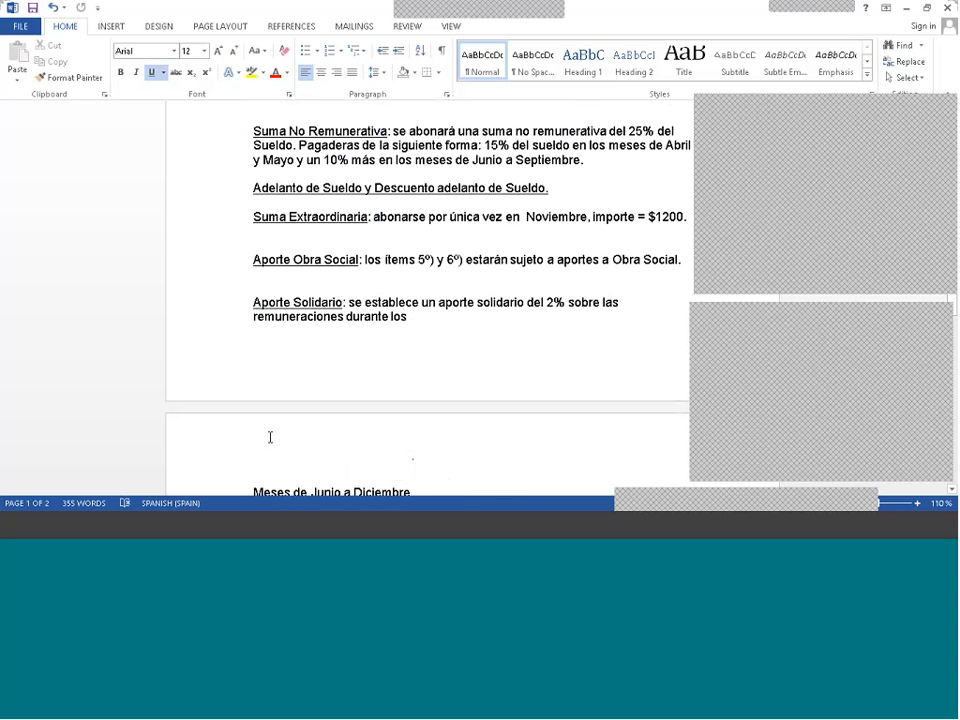
pyautogui.hotkey('alt', 'Tab')
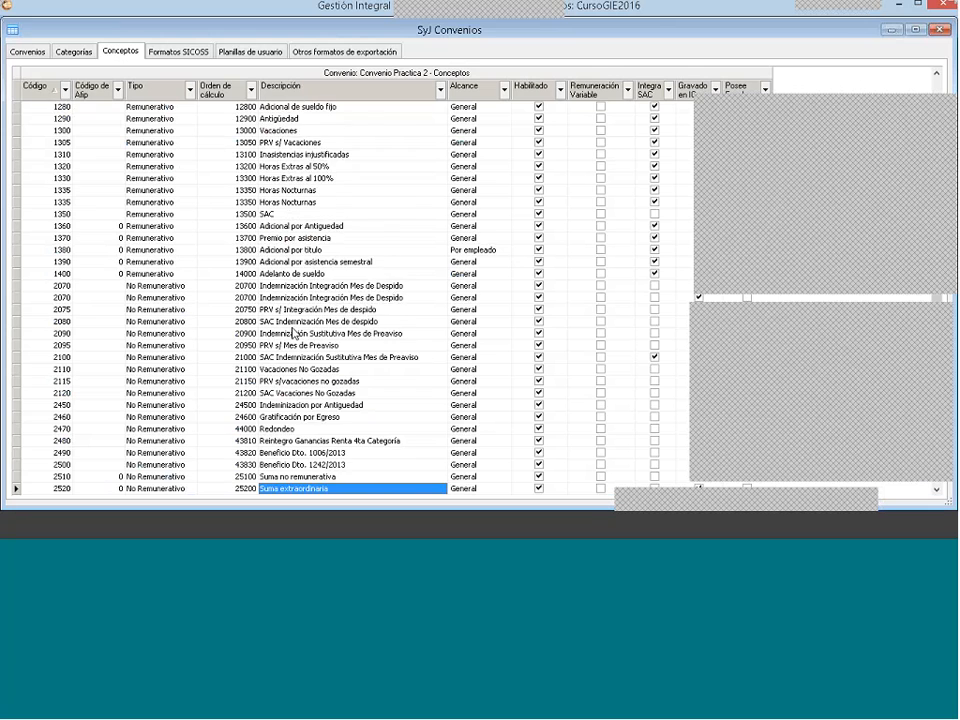
pyautogui.scroll(-3, 294, 332)
pyautogui.scroll(-1, 321, 356)
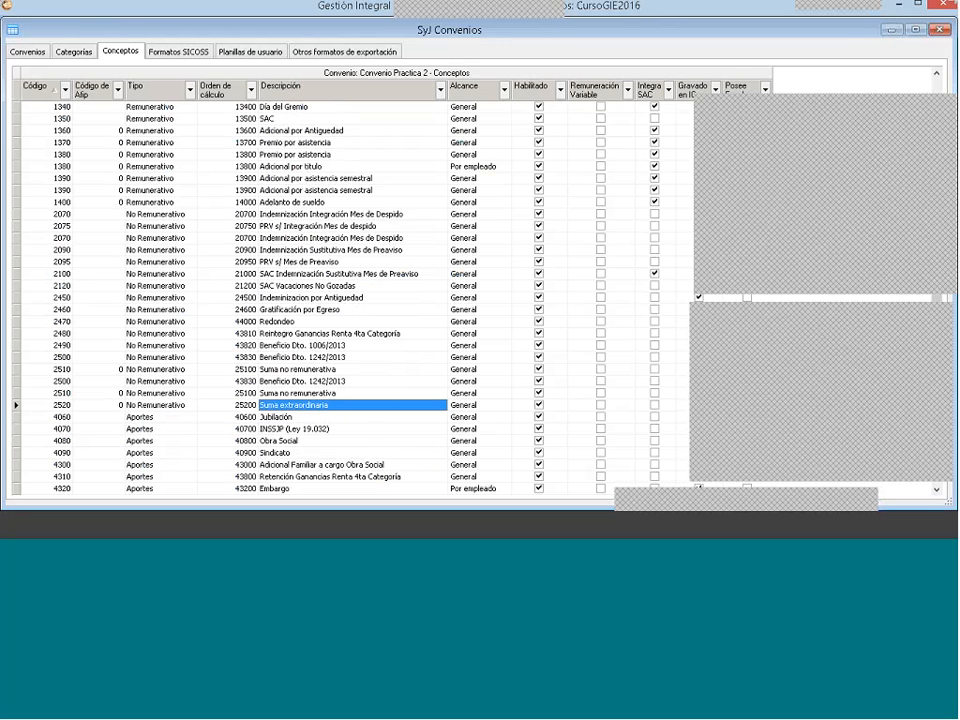
pyautogui.rightClick(284, 418)
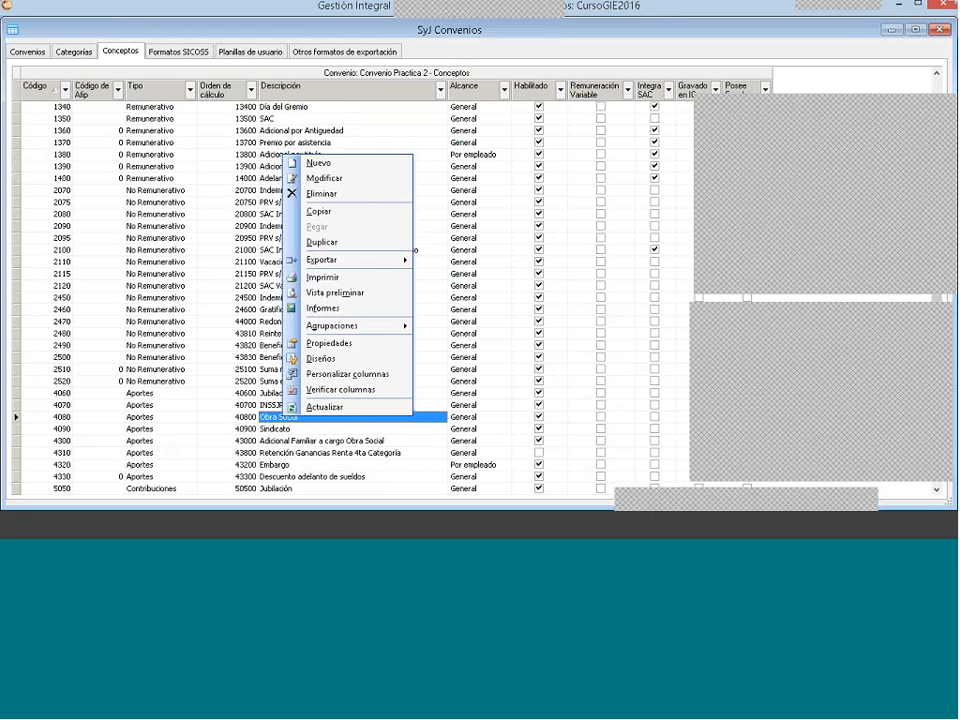
pyautogui.click(343, 180)
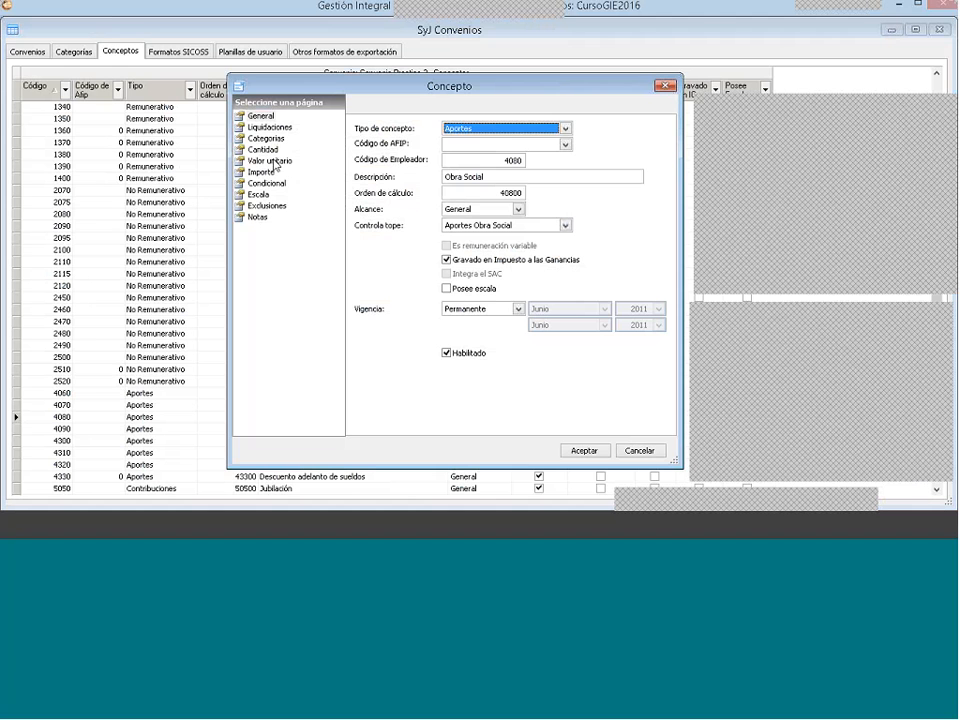
pyautogui.click(275, 163)
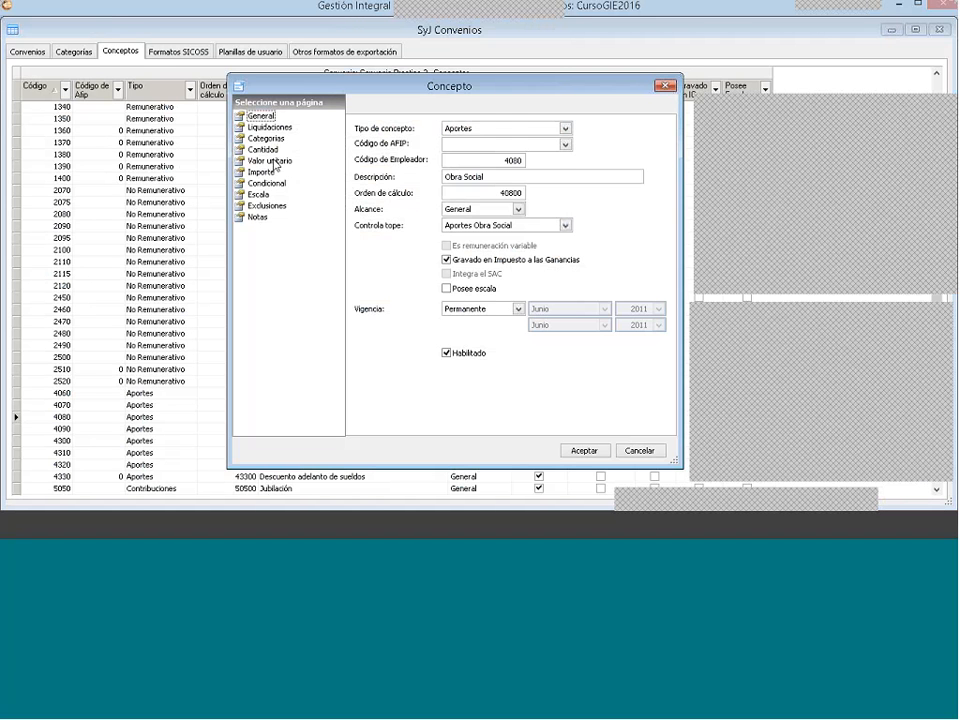
pyautogui.click(275, 163)
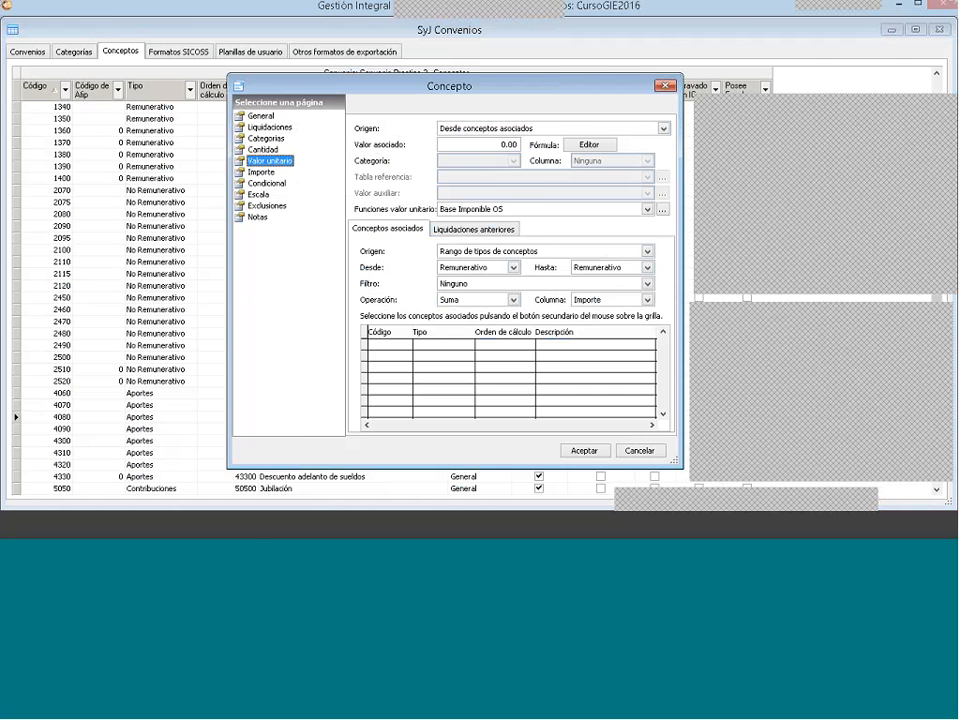
# Step: Recheck the document and concepts list, try ending the Obra Social concept type range at No Remunerativo, and restore Remunerativo
pyautogui.click(246, 526)
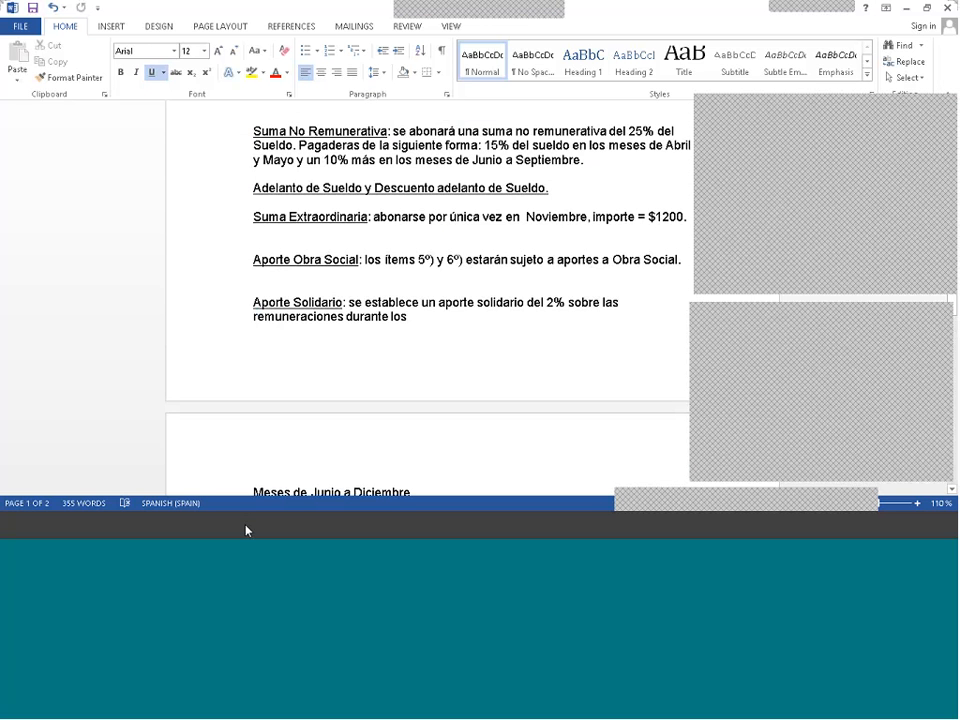
pyautogui.click(246, 527)
pyautogui.moveTo(626, 89); pyautogui.dragTo(754, 219)
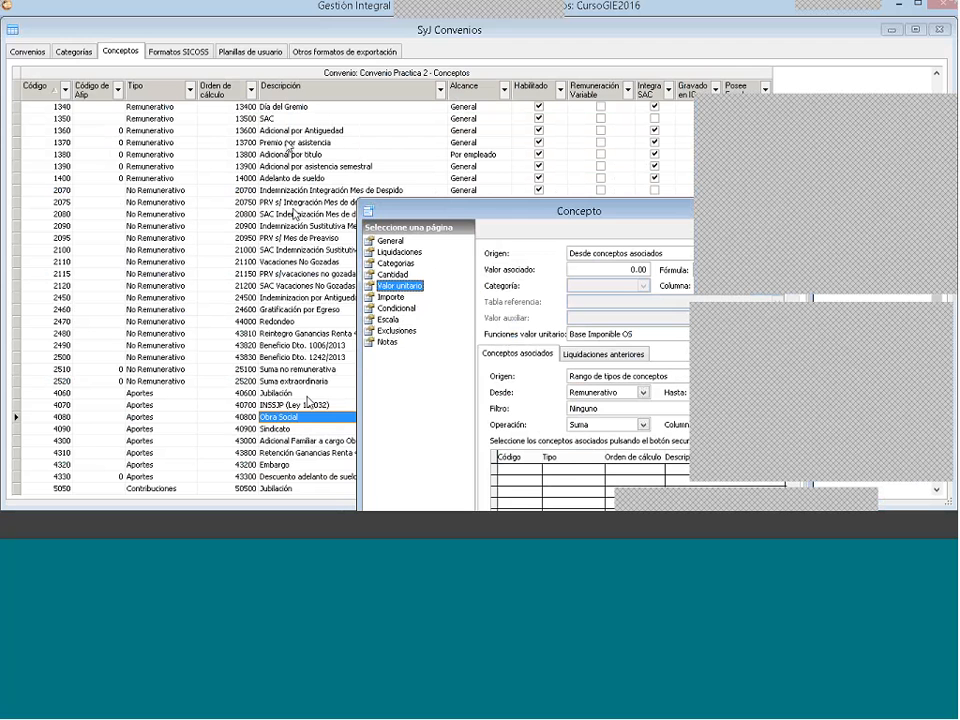
pyautogui.moveTo(446, 211); pyautogui.dragTo(344, 182)
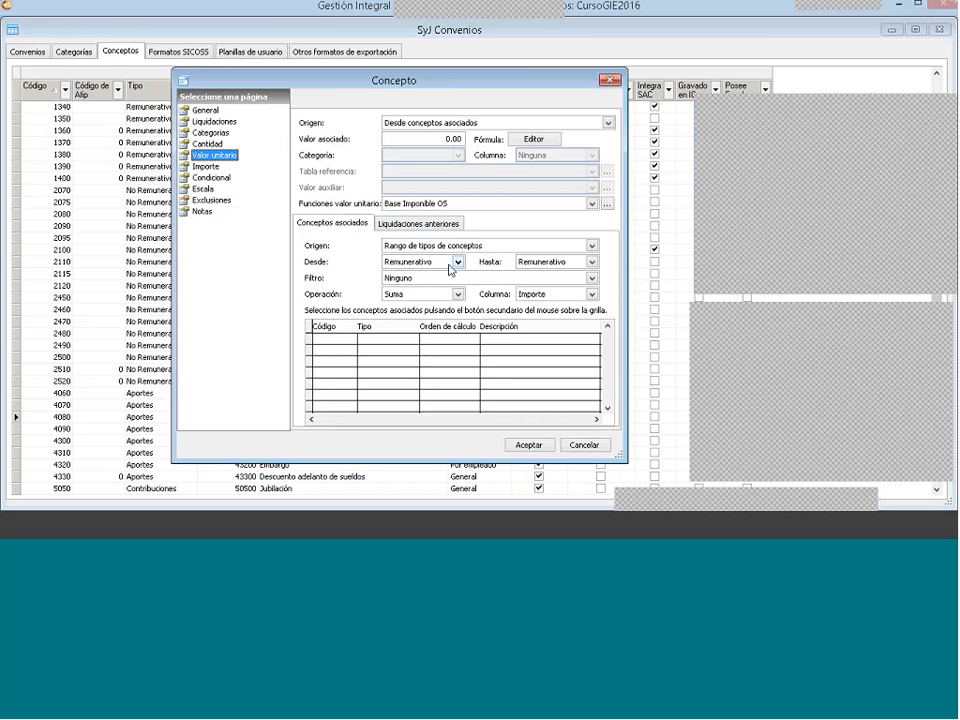
pyautogui.click(541, 263)
pyautogui.click(558, 297)
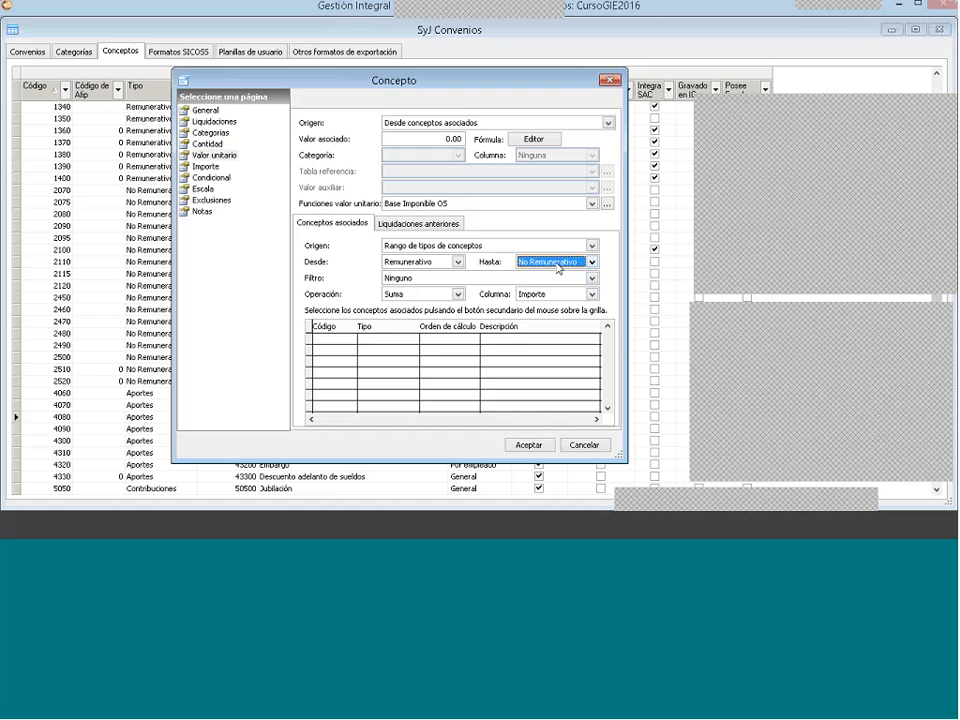
pyautogui.click(558, 264)
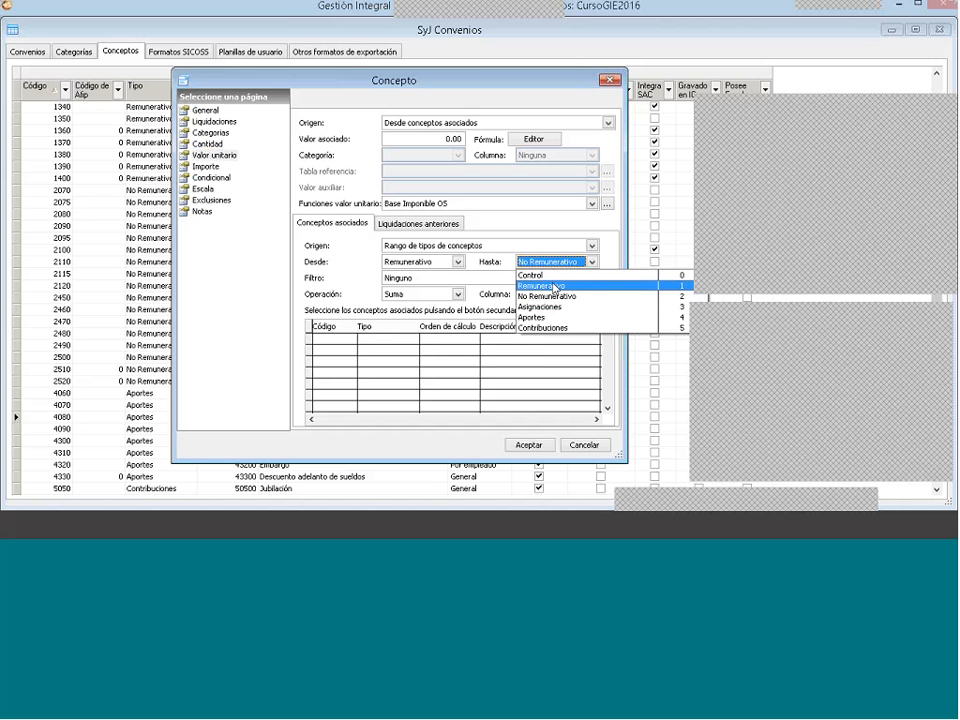
pyautogui.click(554, 286)
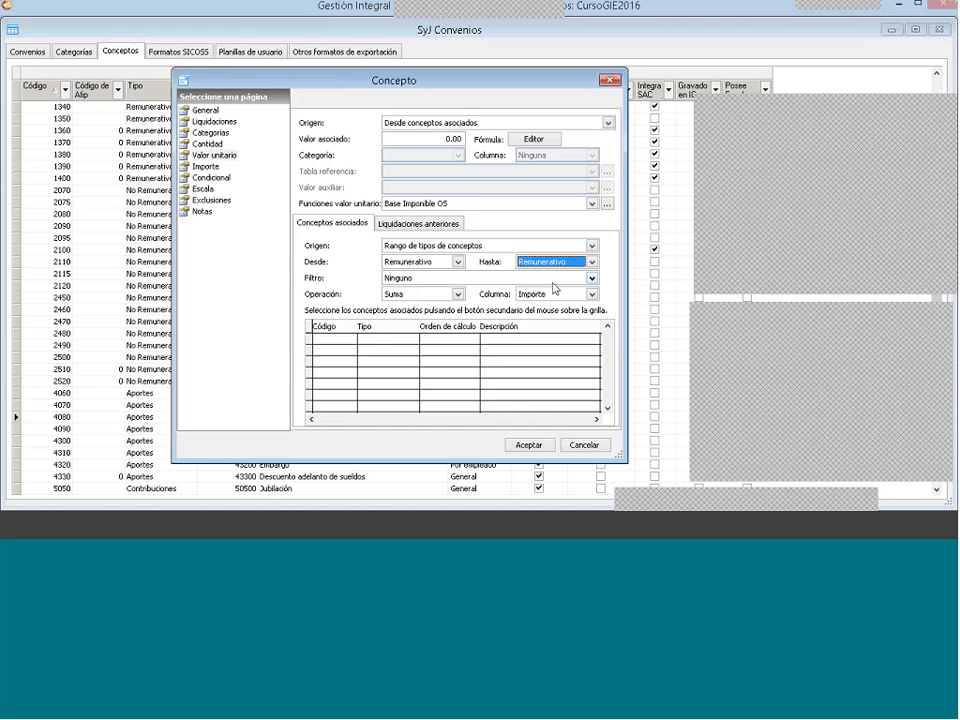
# Step: Set the origin of Obra Social's associated concepts to Selección de conceptos and open the selection of associated concepts
pyautogui.click(475, 250)
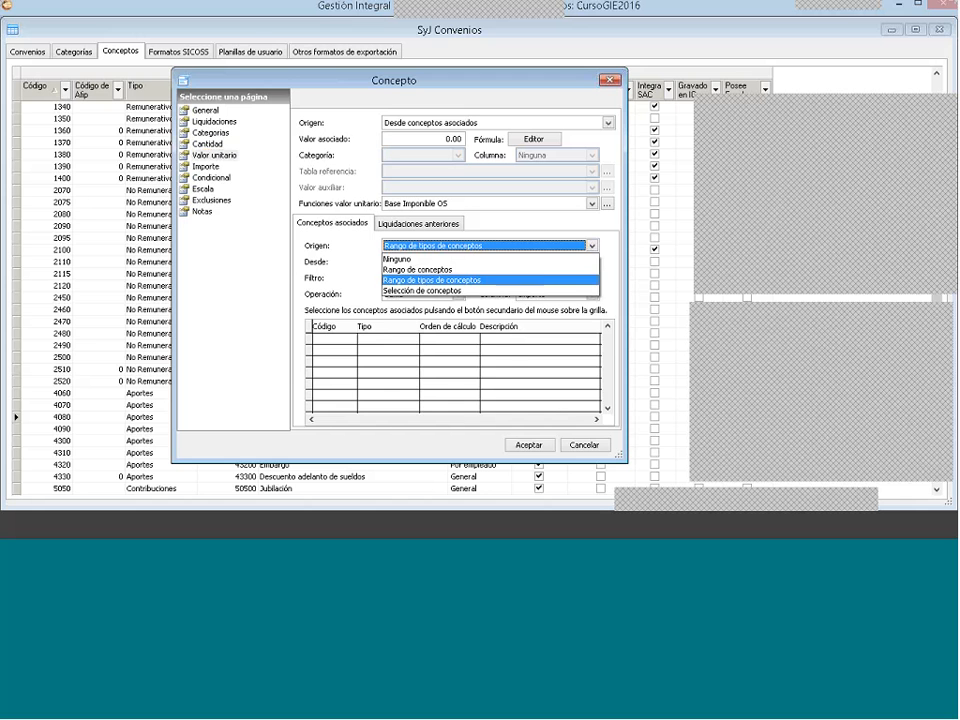
pyautogui.click(445, 291)
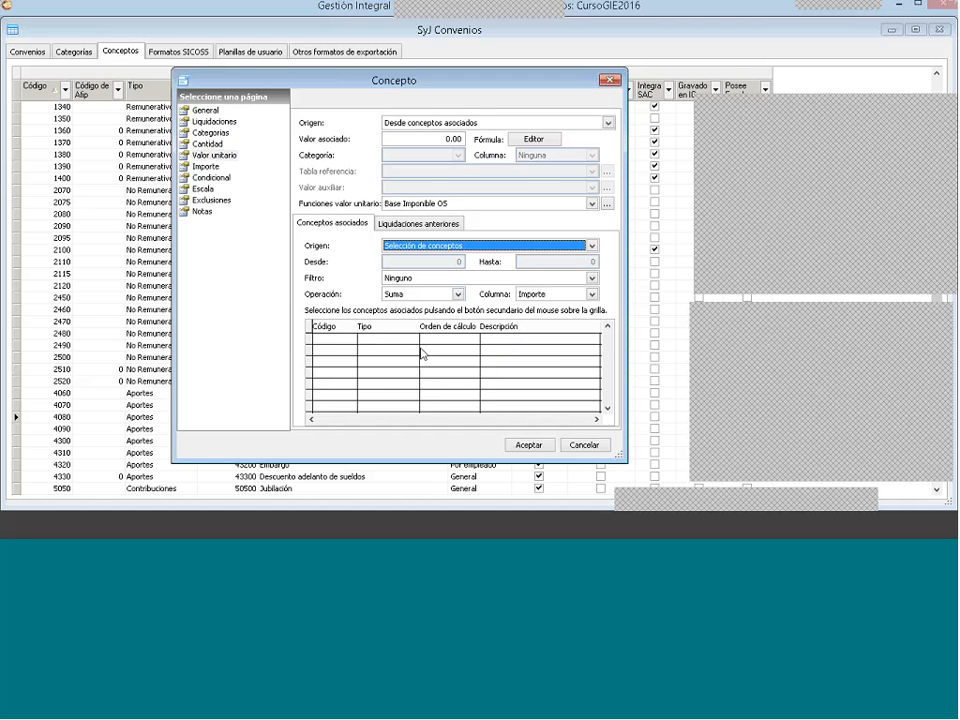
pyautogui.rightClick(422, 345)
pyautogui.click(450, 356)
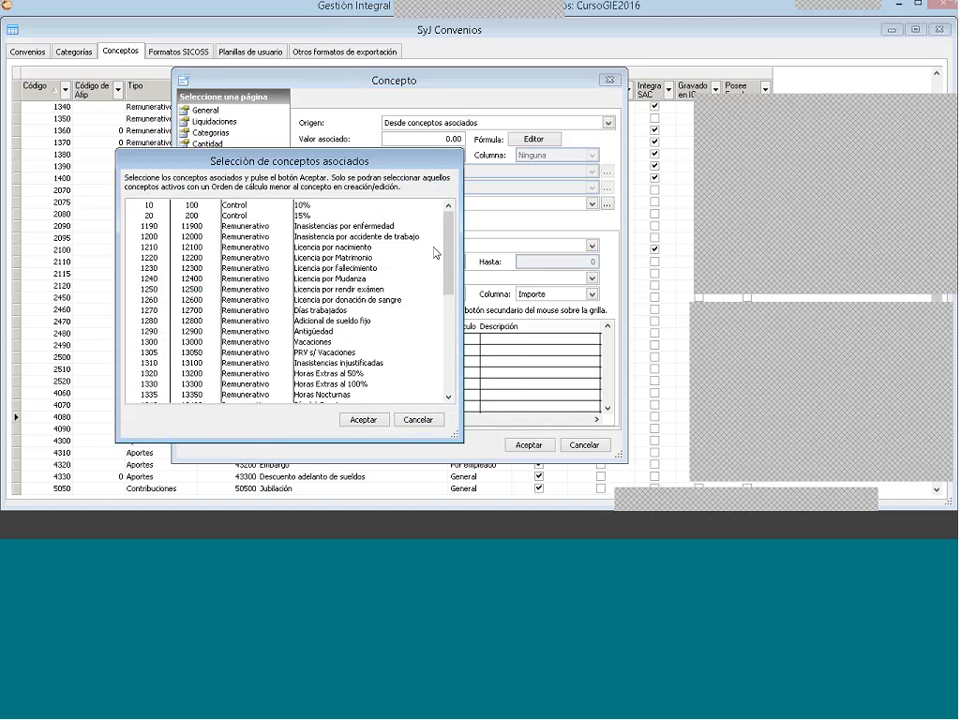
# Step: Select all Remunerativo concepts from Inasistencias por enfermedad (1190) through Adicional por asistencia semestral (1390)
pyautogui.click(381, 226)
pyautogui.keyDown('ctrl'); pyautogui.click(380, 239); pyautogui.keyUp('ctrl')
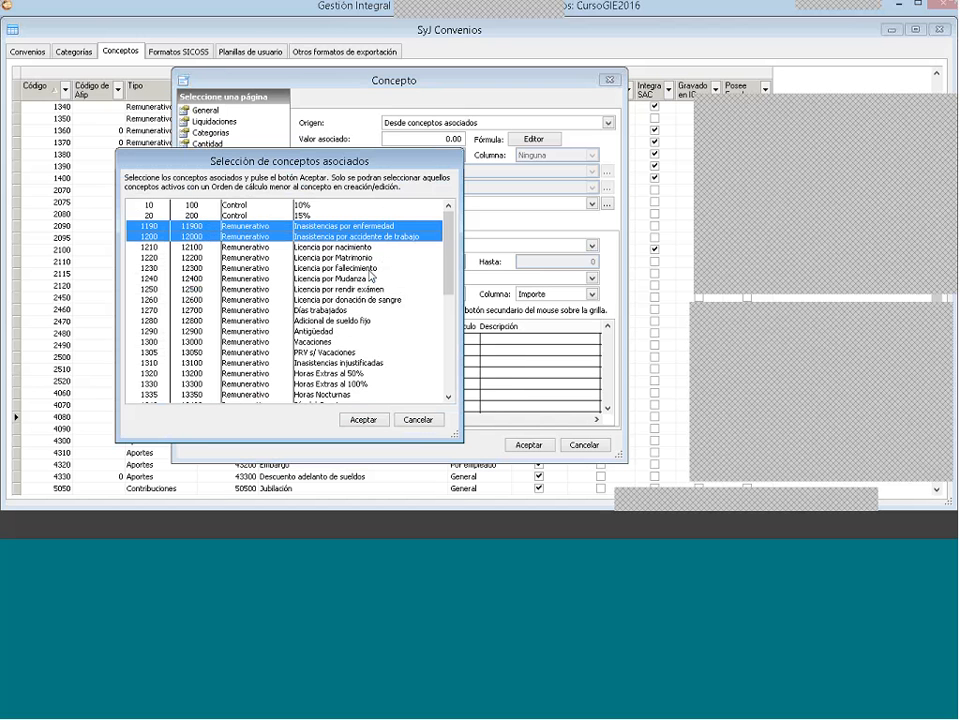
pyautogui.scroll(-1, 370, 277)
pyautogui.scroll(-5, 377, 301)
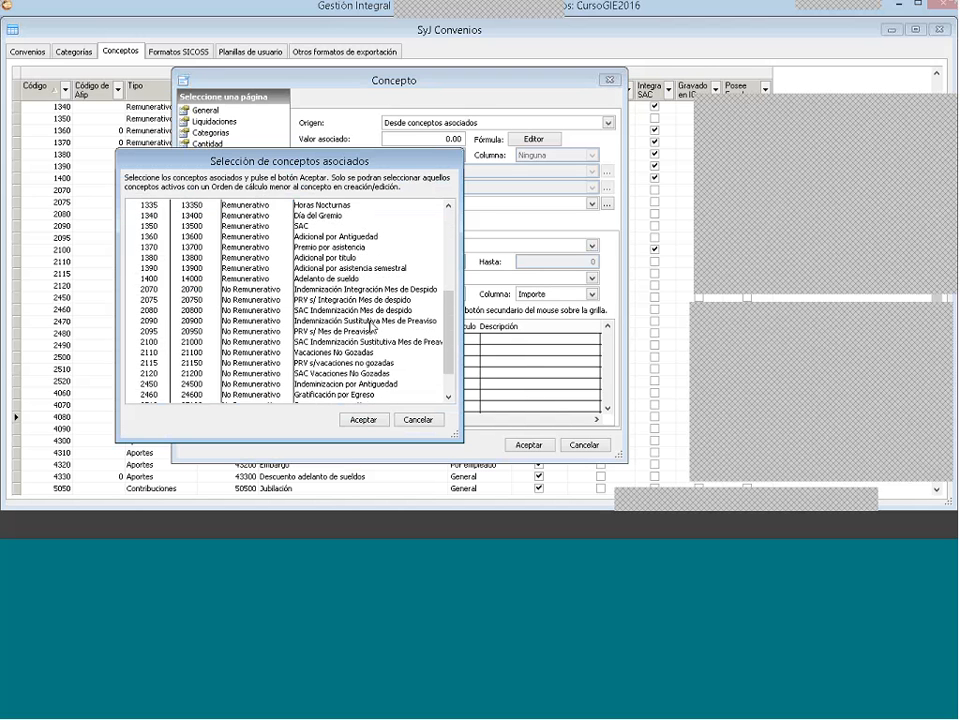
pyautogui.moveTo(363, 268); pyautogui.dragTo(372, 227)
pyautogui.scroll(1, 375, 253)
pyautogui.scroll(1, 373, 248)
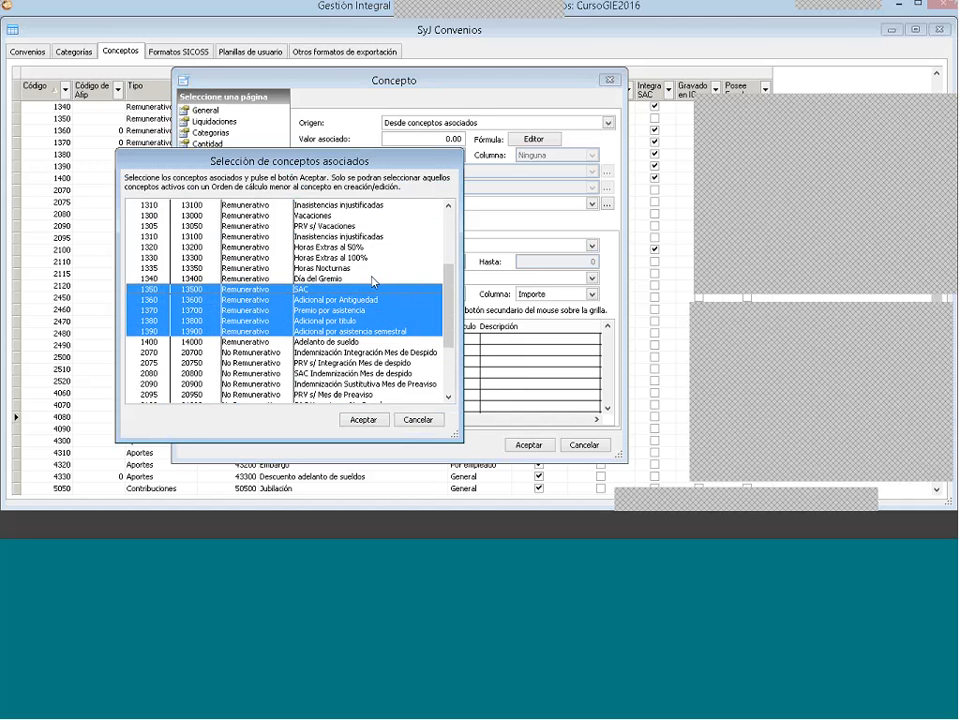
pyautogui.moveTo(373, 277); pyautogui.dragTo(364, 226)
pyautogui.scroll(2, 364, 226)
pyautogui.scroll(2, 365, 240)
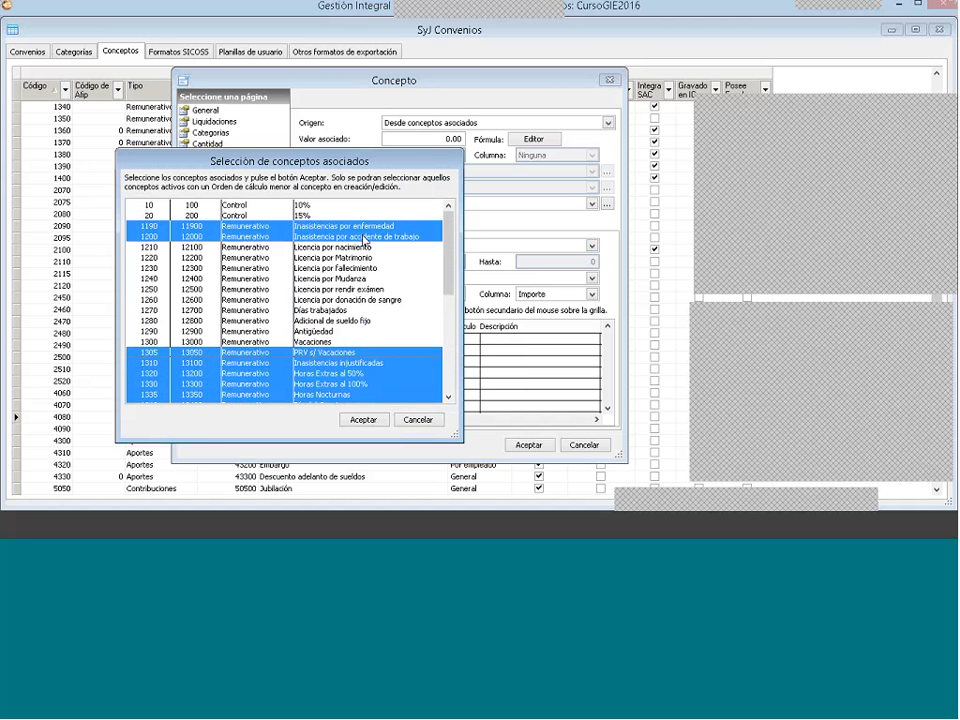
pyautogui.moveTo(364, 352); pyautogui.dragTo(358, 254)
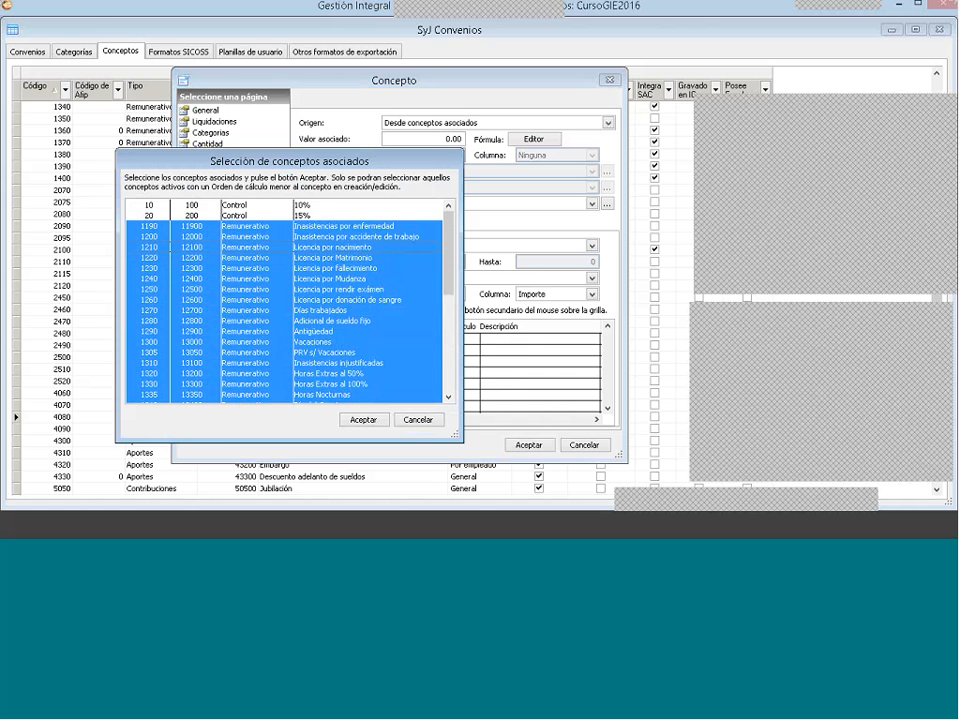
# Step: Add Suma no remunerativa and Suma extraordinaria to the selection and accept the associated concepts
pyautogui.scroll(-6, 449, 369)
pyautogui.scroll(-2, 449, 369)
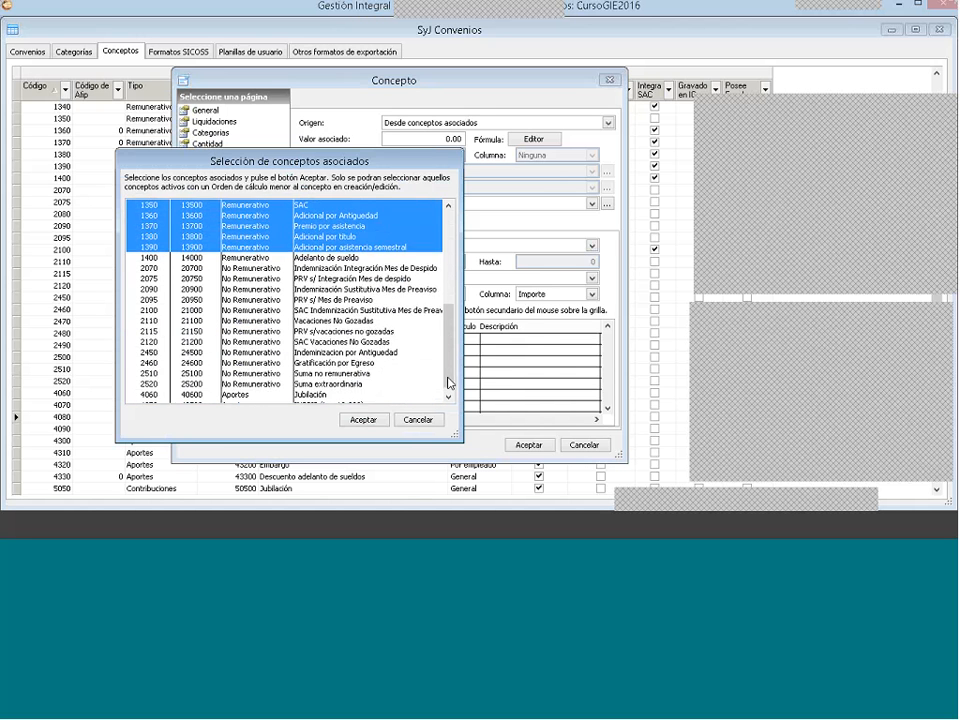
pyautogui.moveTo(360, 363); pyautogui.dragTo(360, 374)
pyautogui.click(363, 418)
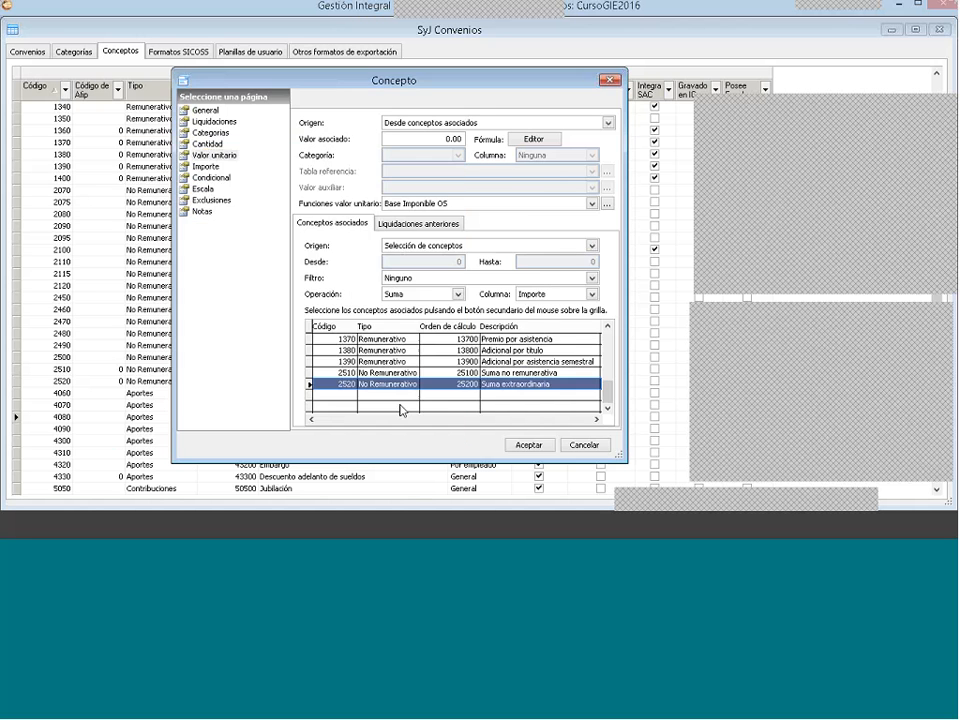
# Step: Review the list of associated concepts for the Obra Social aporte and save the concept
pyautogui.scroll(4, 549, 377)
pyautogui.scroll(2, 549, 377)
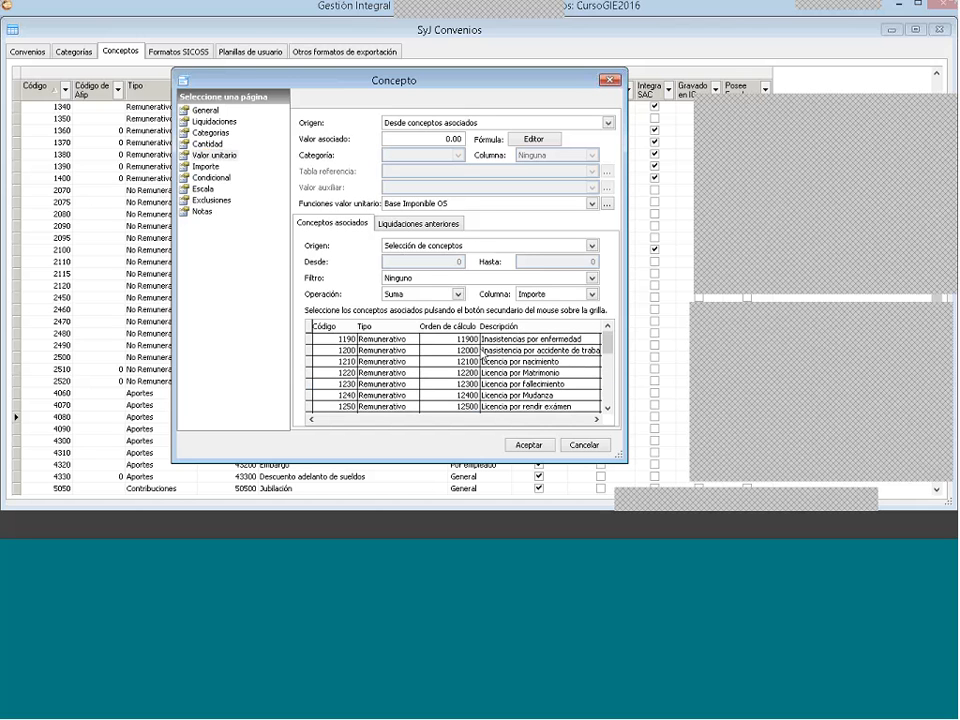
pyautogui.click(524, 445)
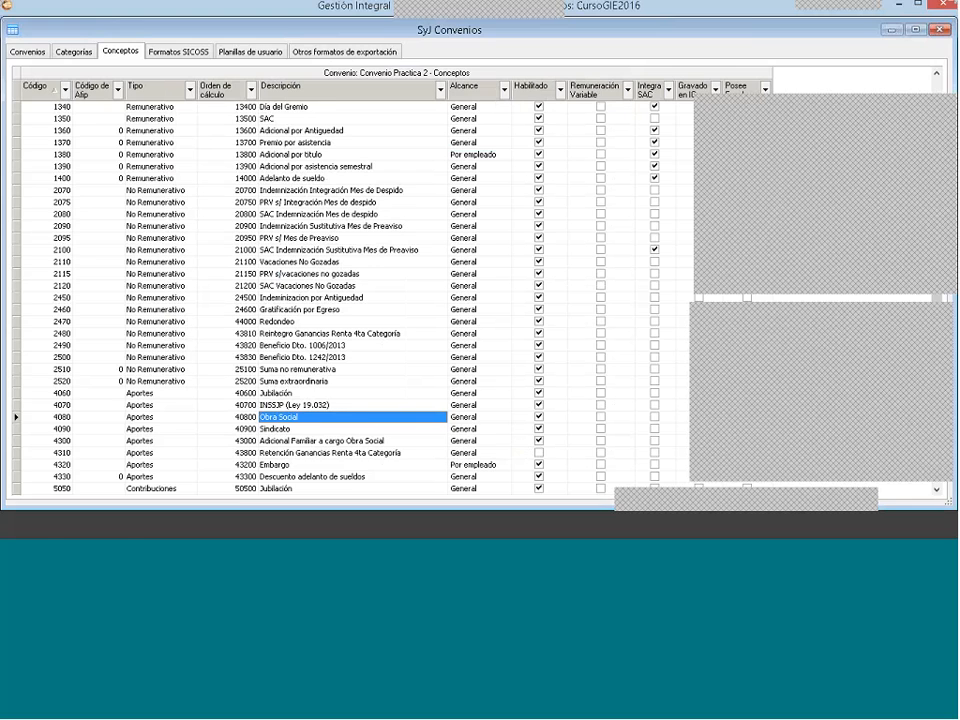
# Step: Read the Aporte Solidario item in the Word document and examine the unit value and quantity settings of the Sindicato concept
pyautogui.hotkey('alt', 'Tab')
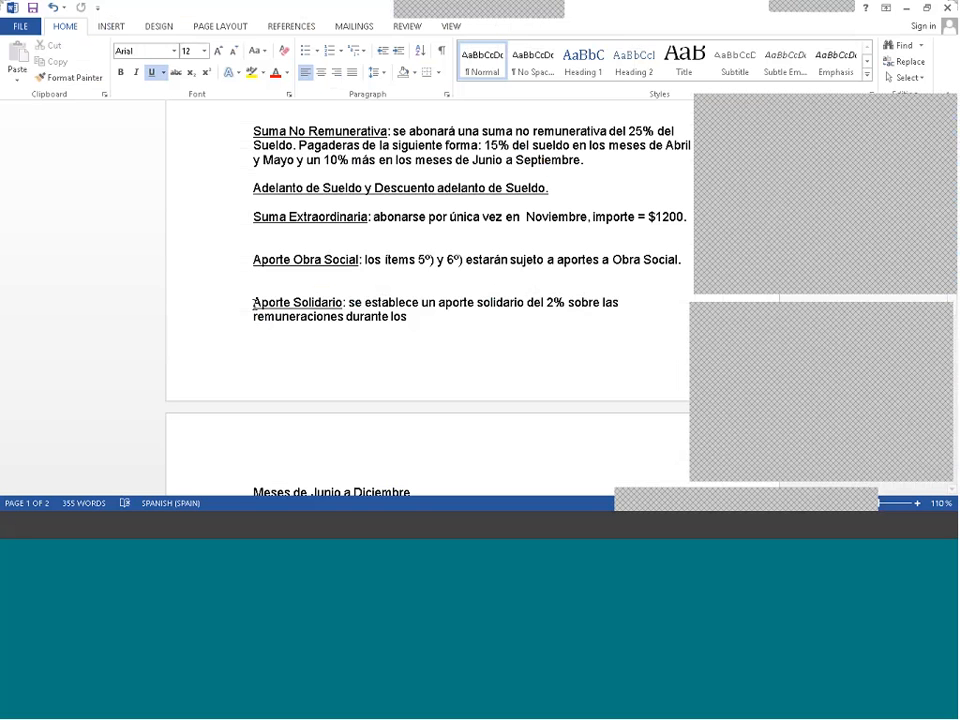
pyautogui.scroll(-1, 253, 305)
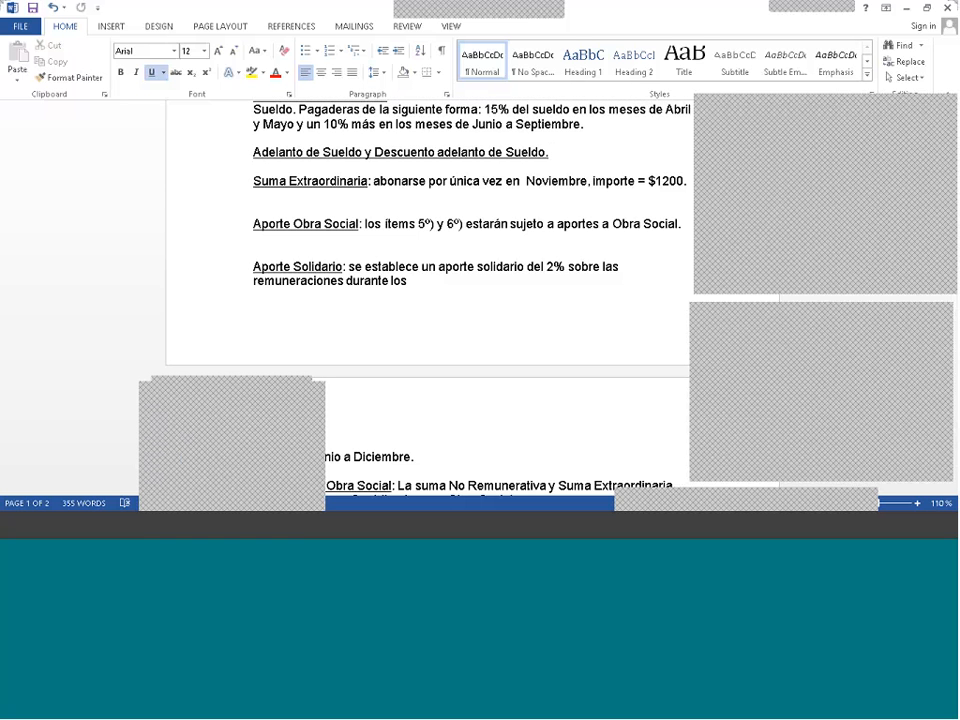
pyautogui.click(304, 440)
pyautogui.click(295, 432)
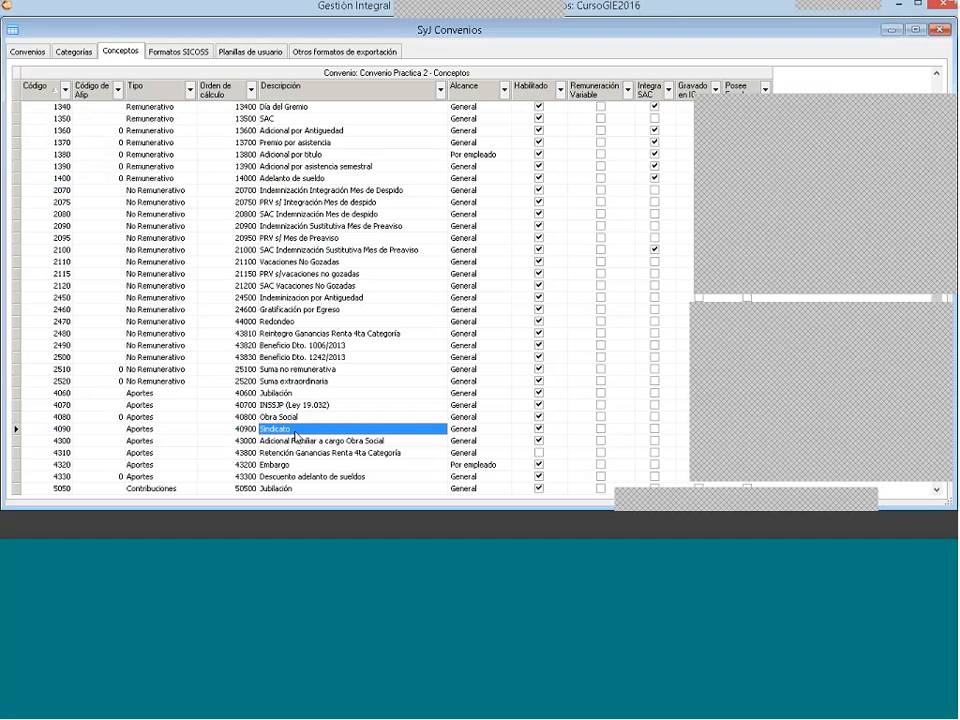
pyautogui.doubleClick(296, 433)
pyautogui.click(214, 155)
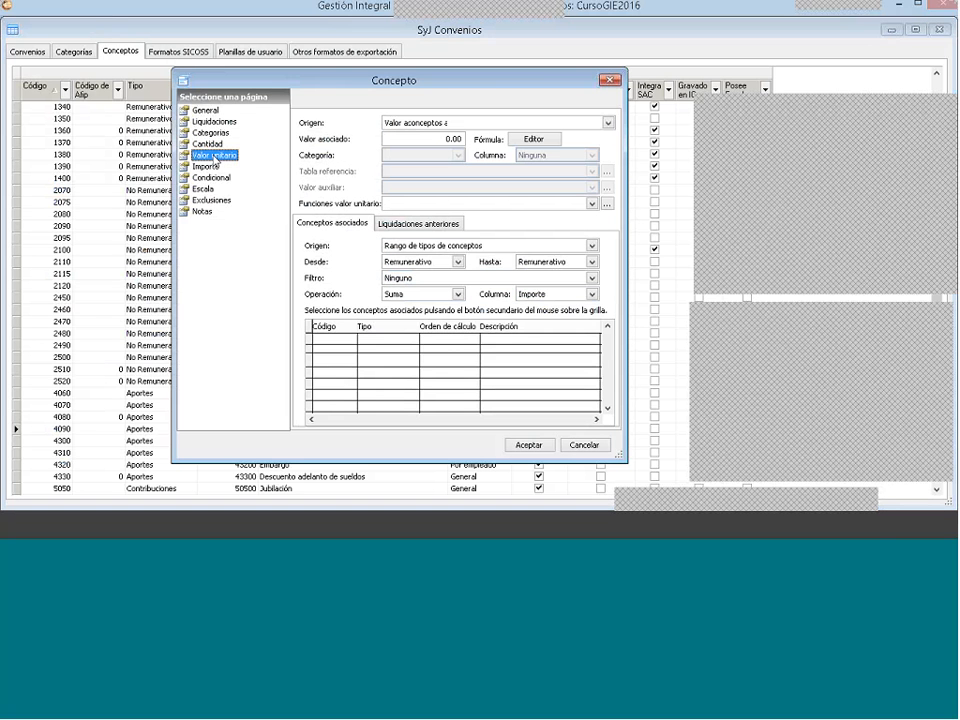
pyautogui.click(213, 147)
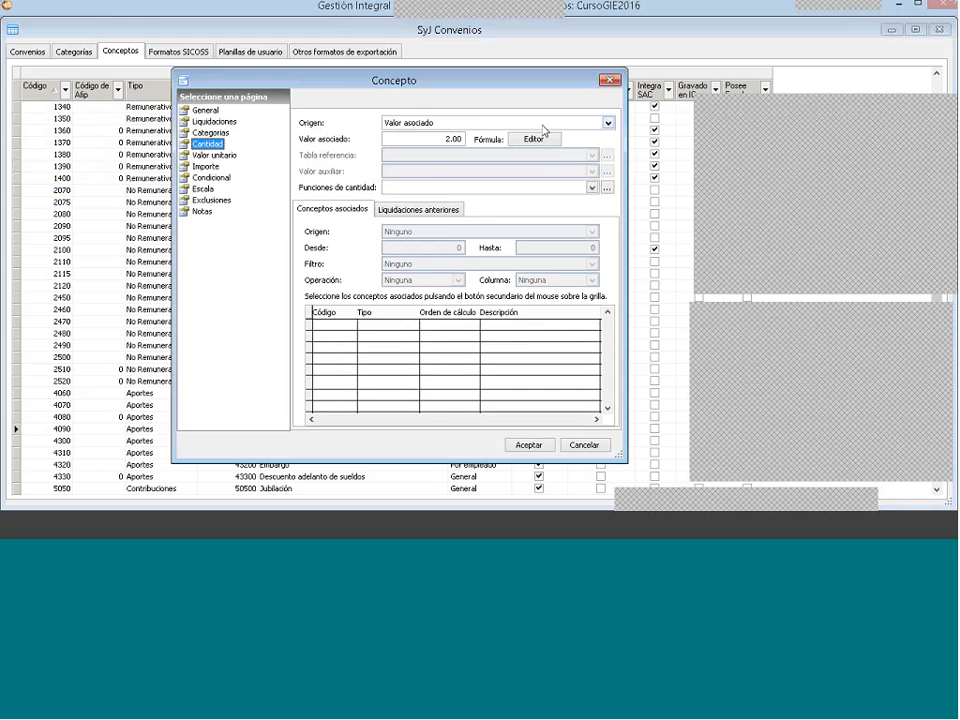
pyautogui.press('Escape')
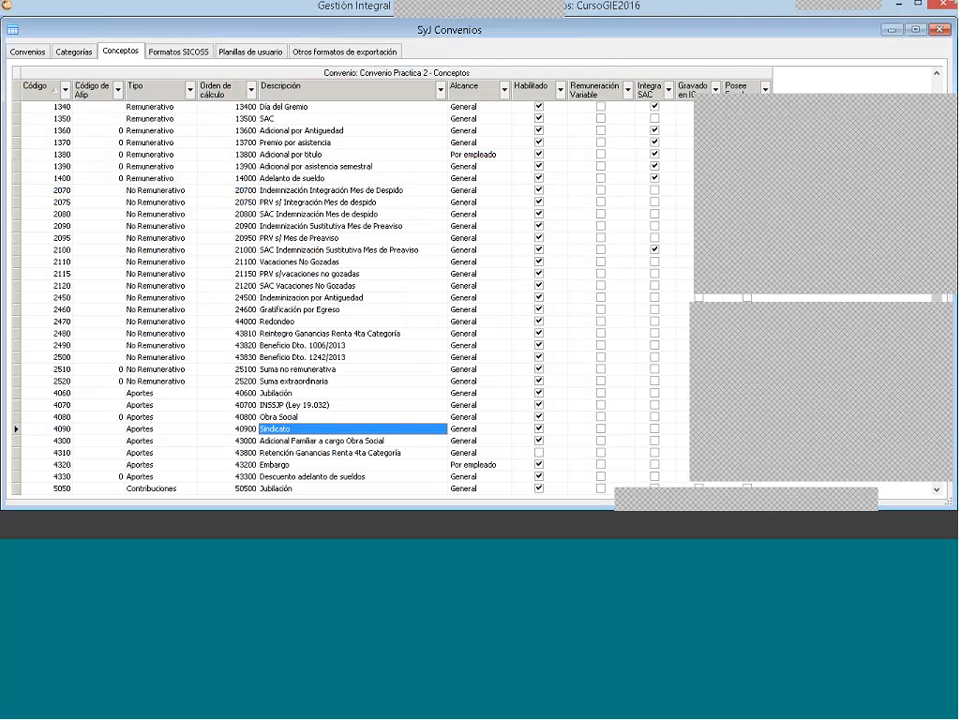
# Step: Duplicate the Sindicato concept and change the copy's description to Aporte solidario
pyautogui.rightClick(283, 436)
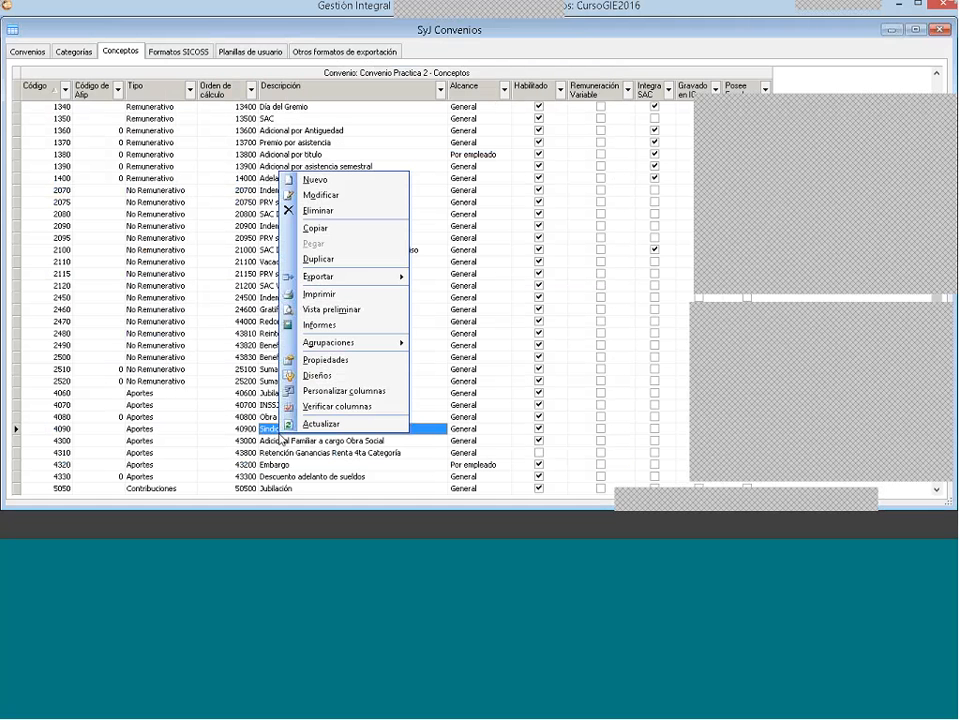
pyautogui.click(340, 259)
pyautogui.rightClick(288, 487)
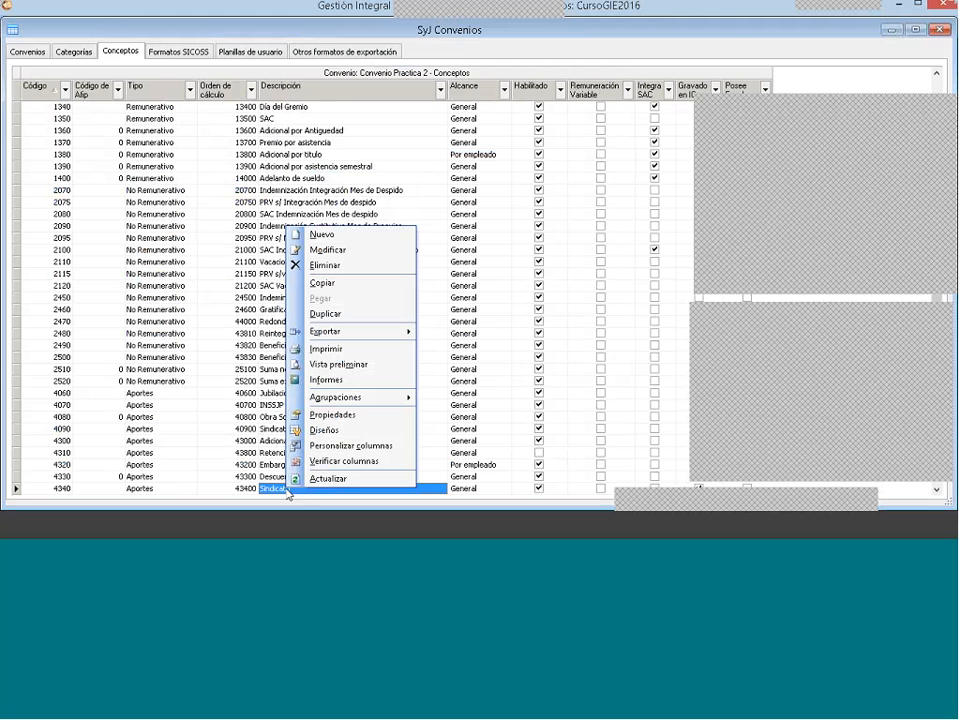
pyautogui.click(333, 252)
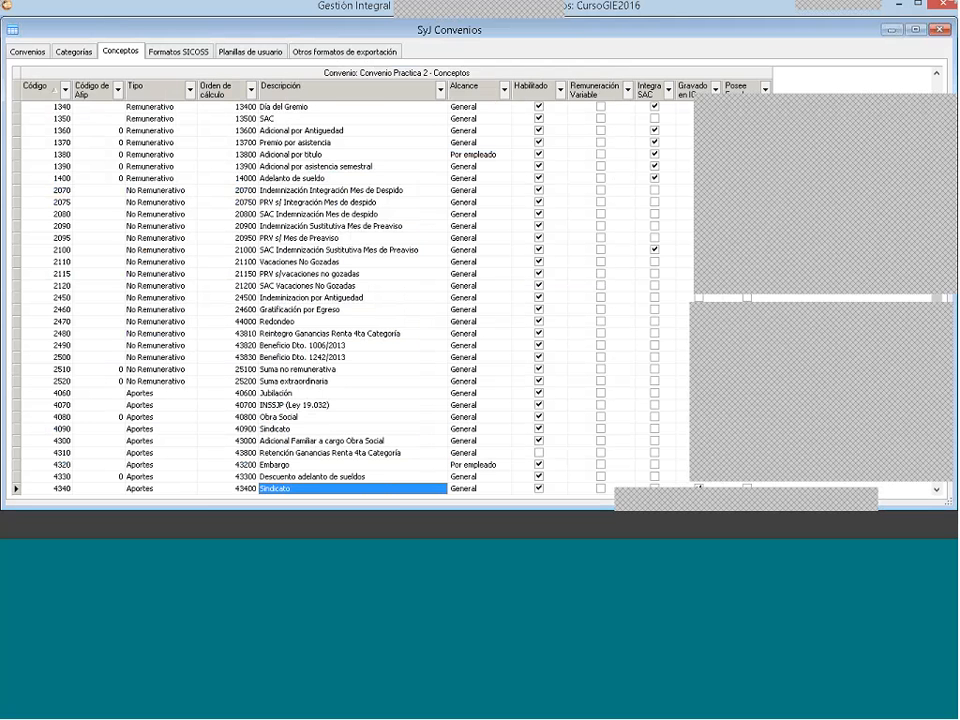
pyautogui.moveTo(444, 171); pyautogui.dragTo(388, 172)
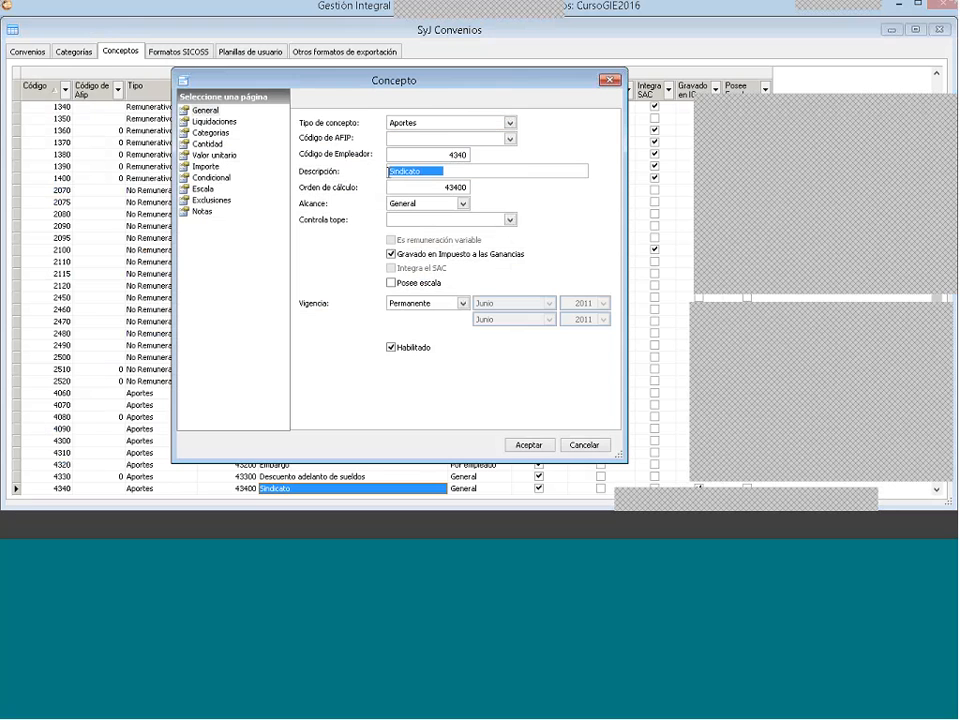
pyautogui.write('Aporte solidario')
# Step: Set the validity of Aporte solidario to Absoluto, from Junio to Diciembre
pyautogui.hotkey('alt', 'Tab')
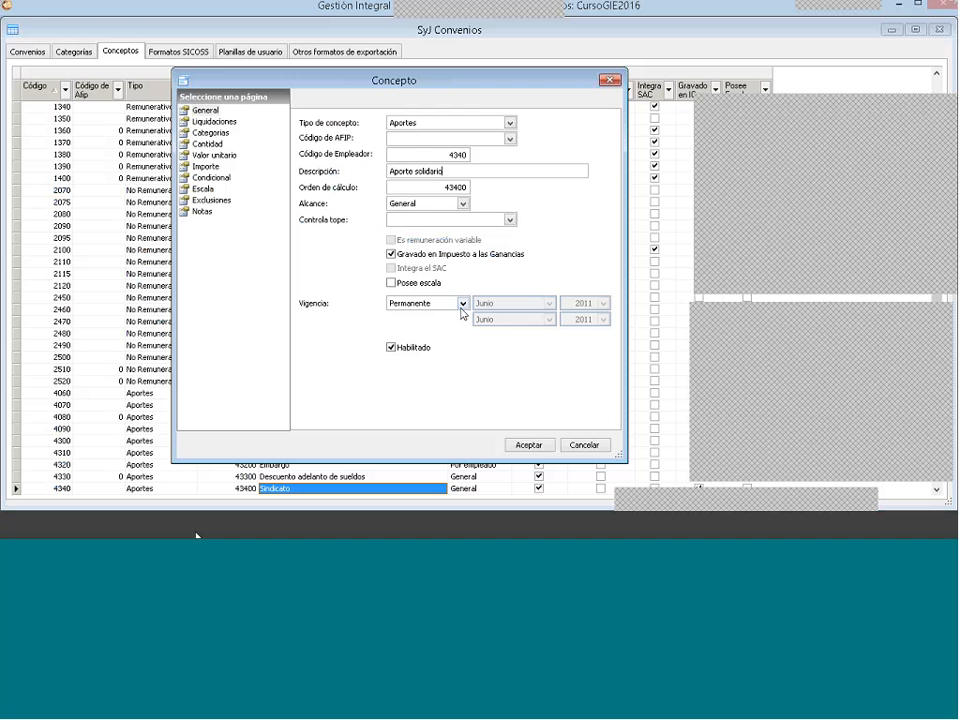
pyautogui.click(458, 303)
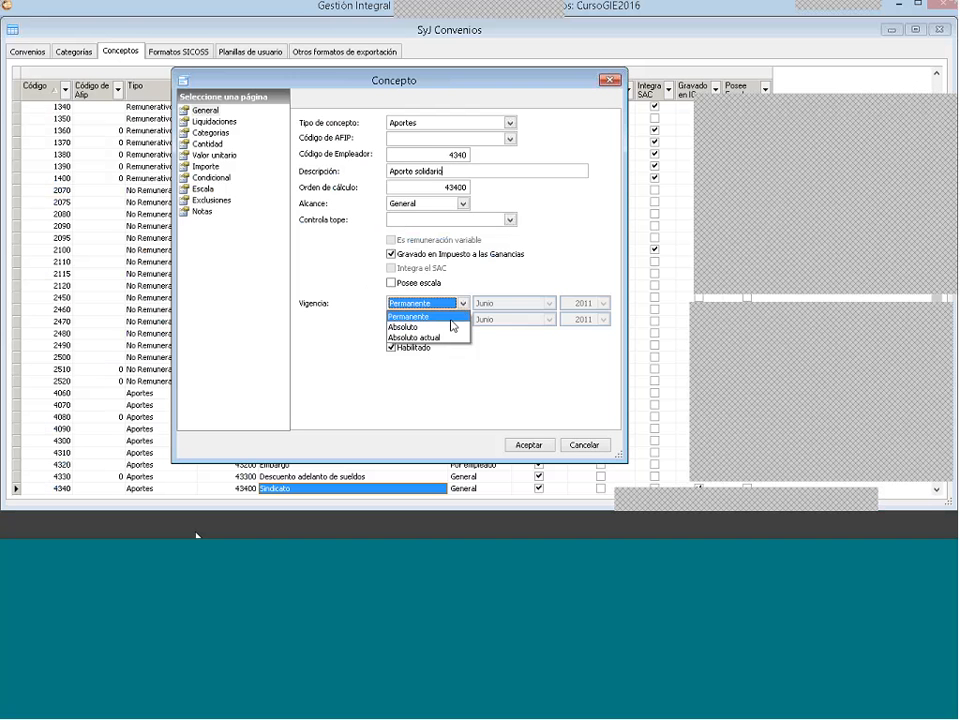
pyautogui.click(453, 327)
pyautogui.click(504, 305)
pyautogui.click(522, 306)
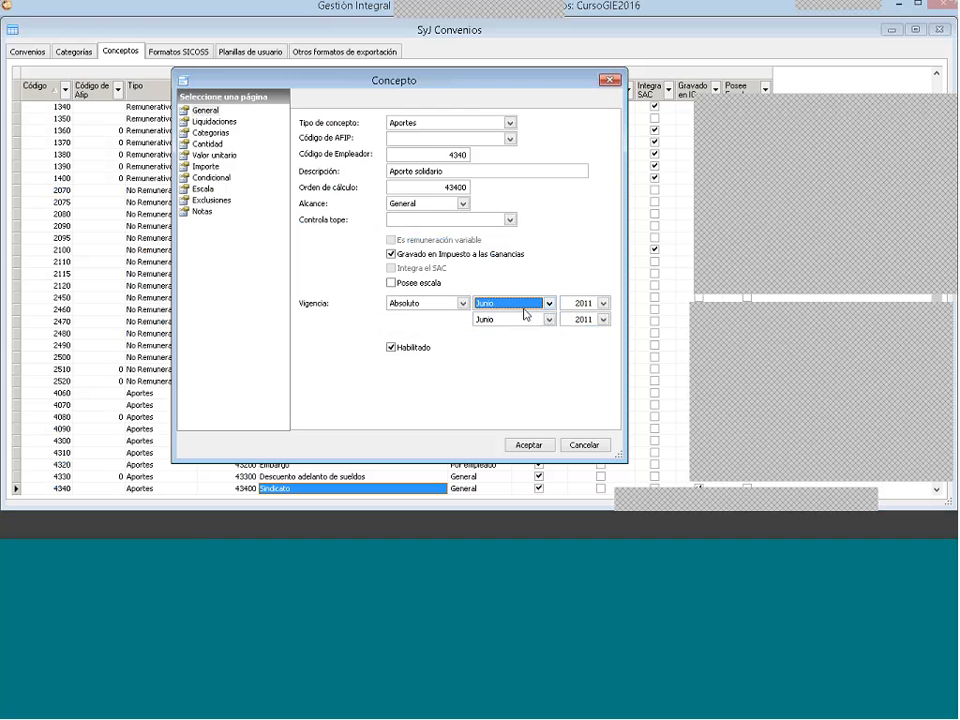
pyautogui.click(519, 320)
pyautogui.click(528, 396)
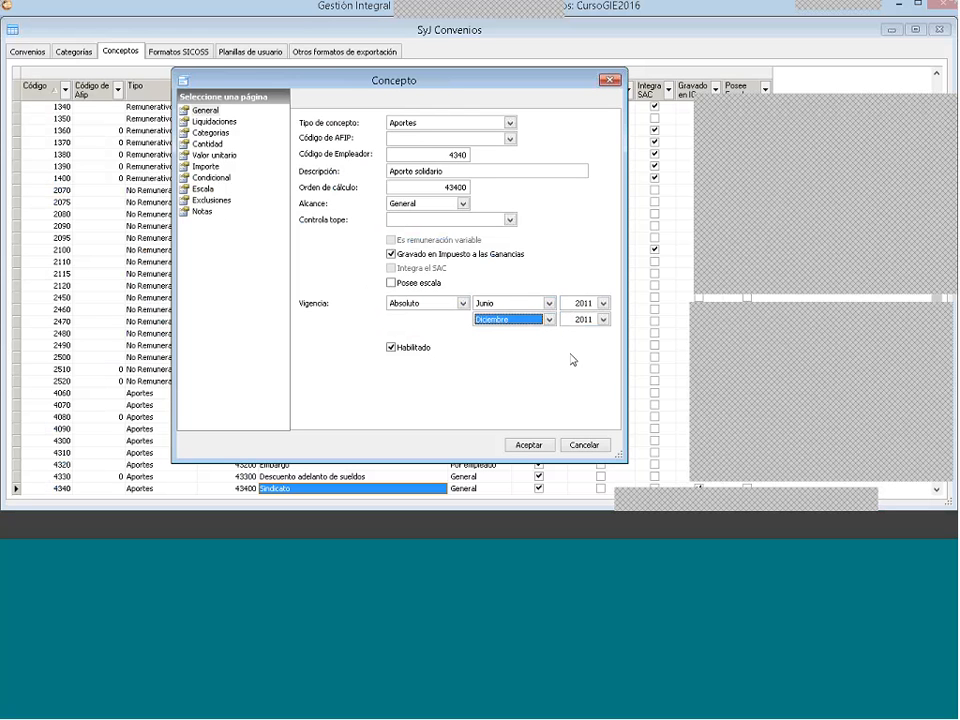
# Step: Set both the start and end year of Aporte solidario's validity to 2016
pyautogui.click(603, 303)
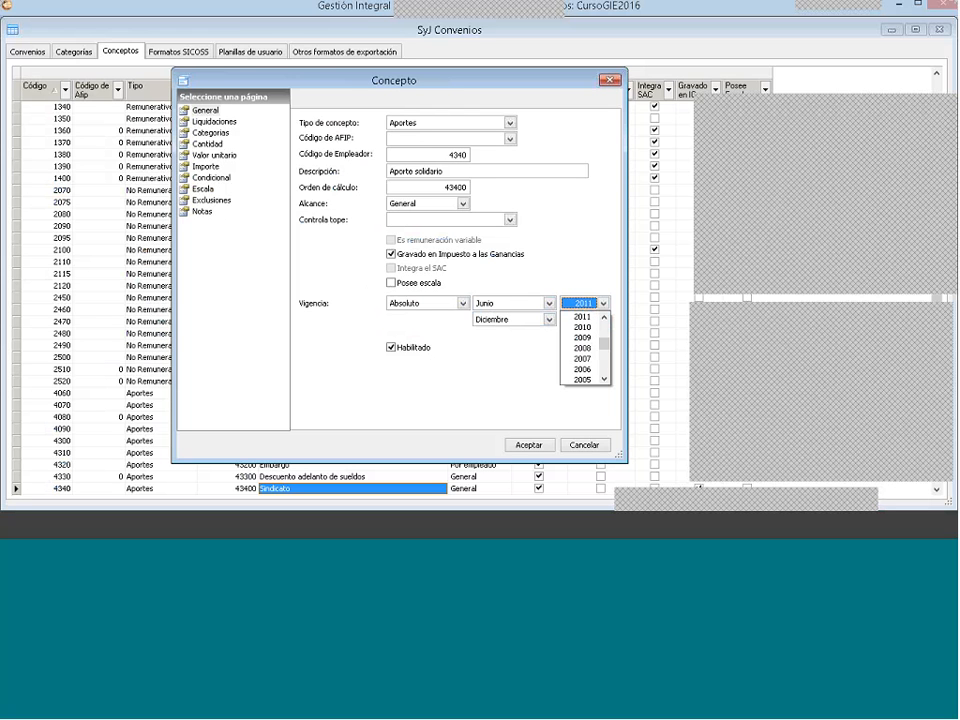
pyautogui.scroll(2, 592, 340)
pyautogui.click(592, 327)
pyautogui.click(603, 319)
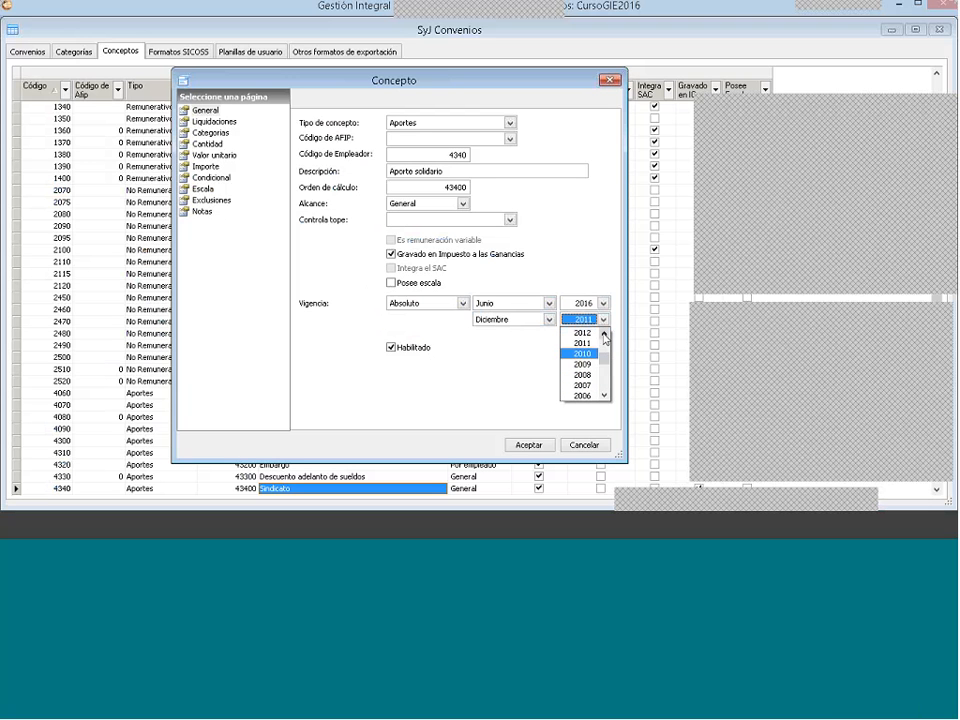
pyautogui.click(604, 335)
pyautogui.click(604, 335)
pyautogui.click(604, 335)
pyautogui.click(604, 335)
pyautogui.click(604, 335)
pyautogui.click(578, 344)
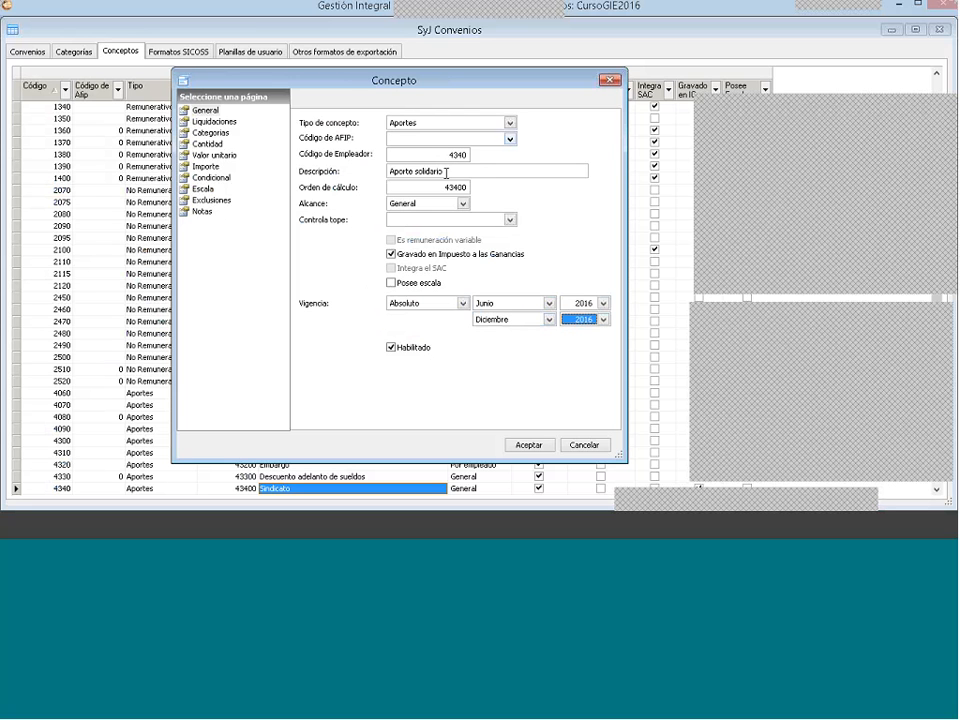
# Step: Check the quantity, unit value and amount settings of Aporte solidario and save the concept
pyautogui.click(214, 121)
pyautogui.click(211, 144)
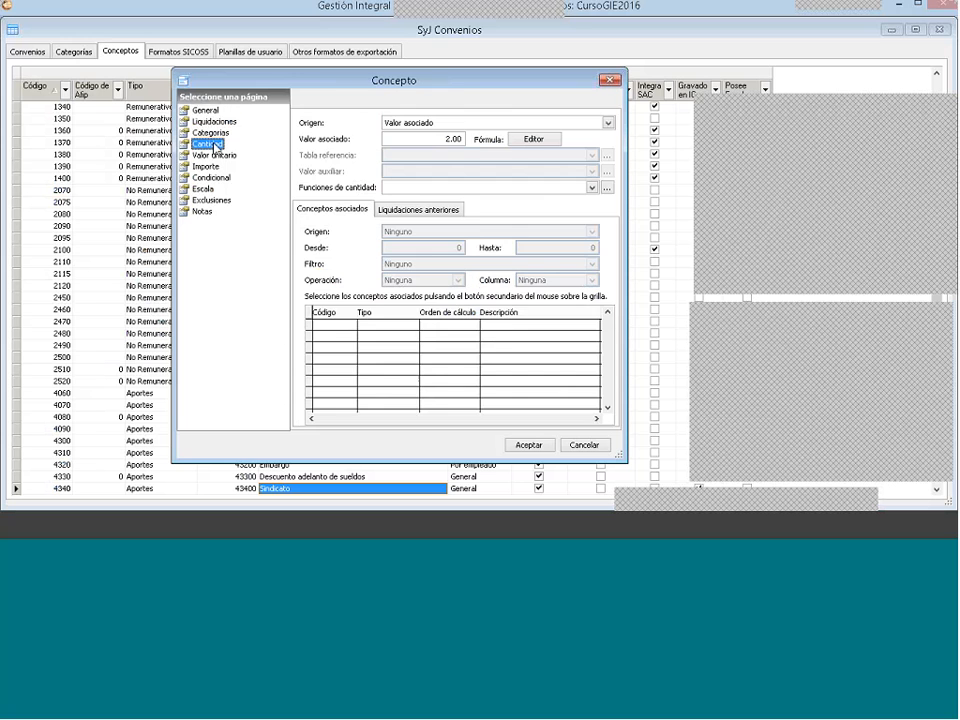
pyautogui.click(222, 155)
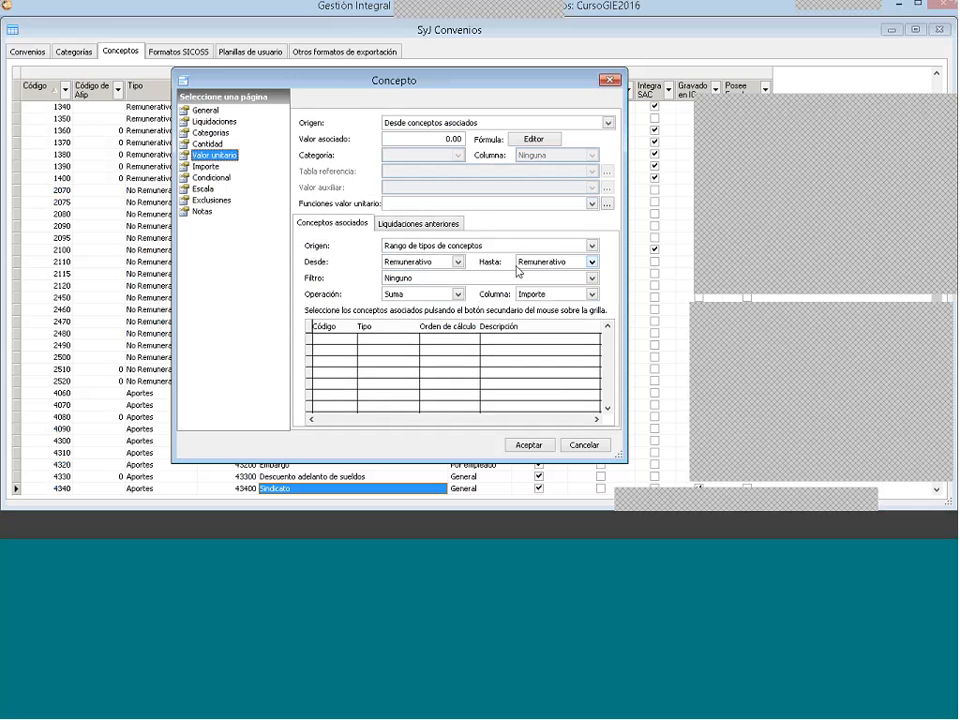
pyautogui.click(210, 166)
pyautogui.click(476, 155)
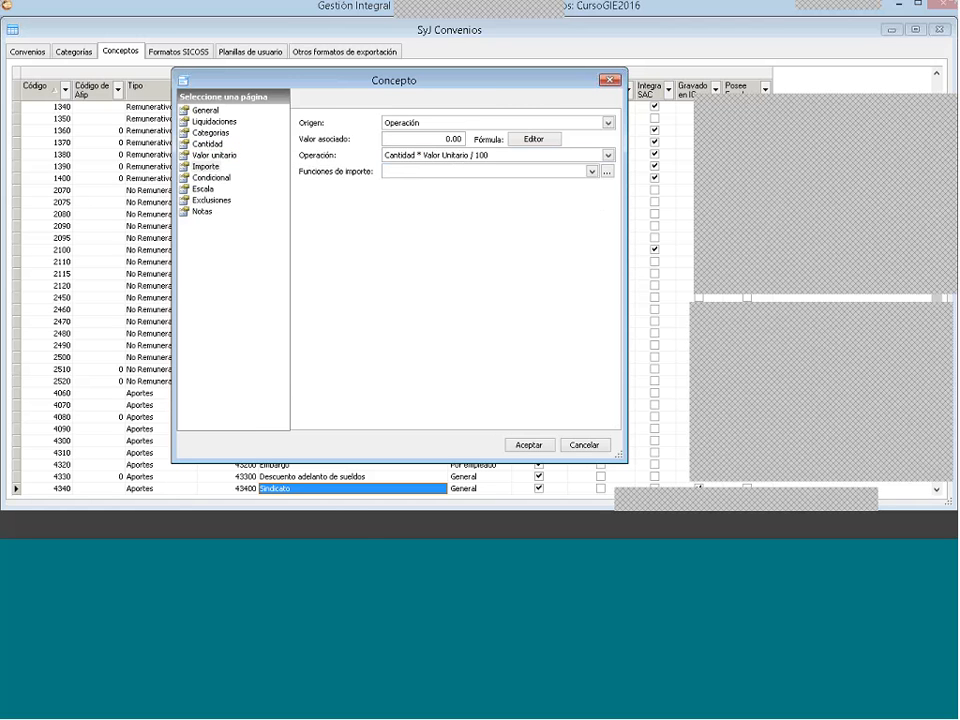
pyautogui.click(532, 445)
# Step: Read the Contribución Obra Social item in the Word document and open the Obra social concept of type Contribuciones (5080)
pyautogui.click(266, 525)
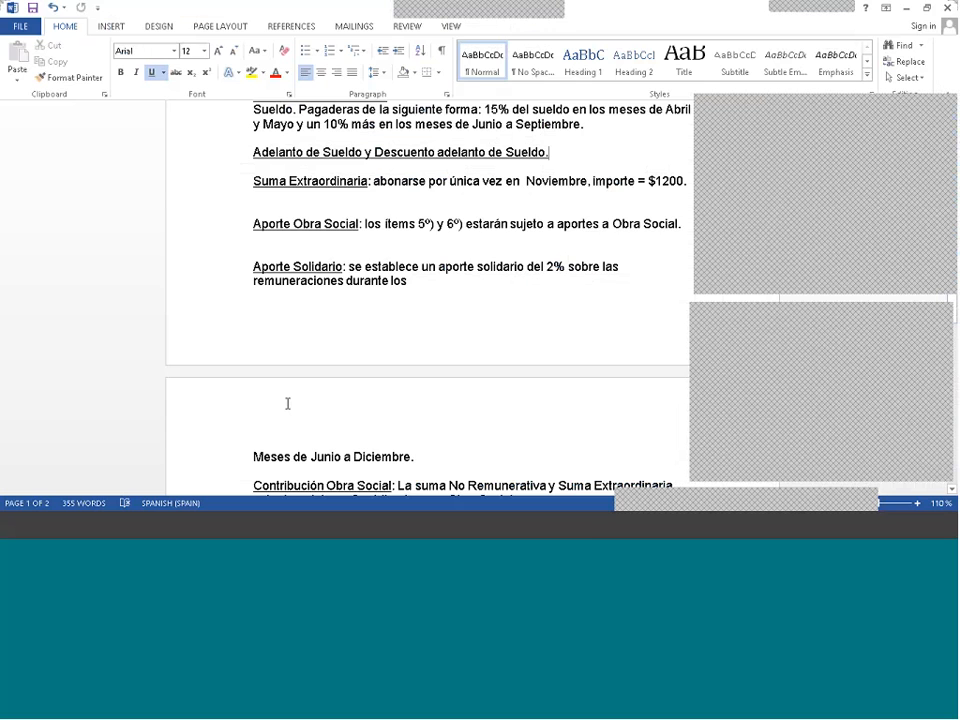
pyautogui.scroll(-5, 304, 397)
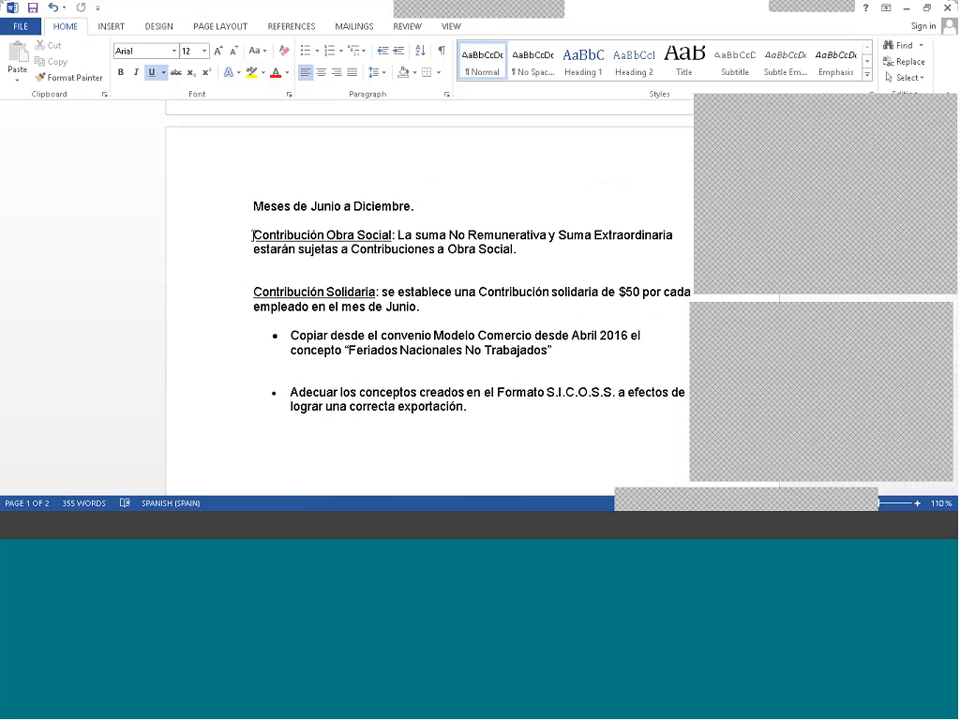
pyautogui.click(239, 530)
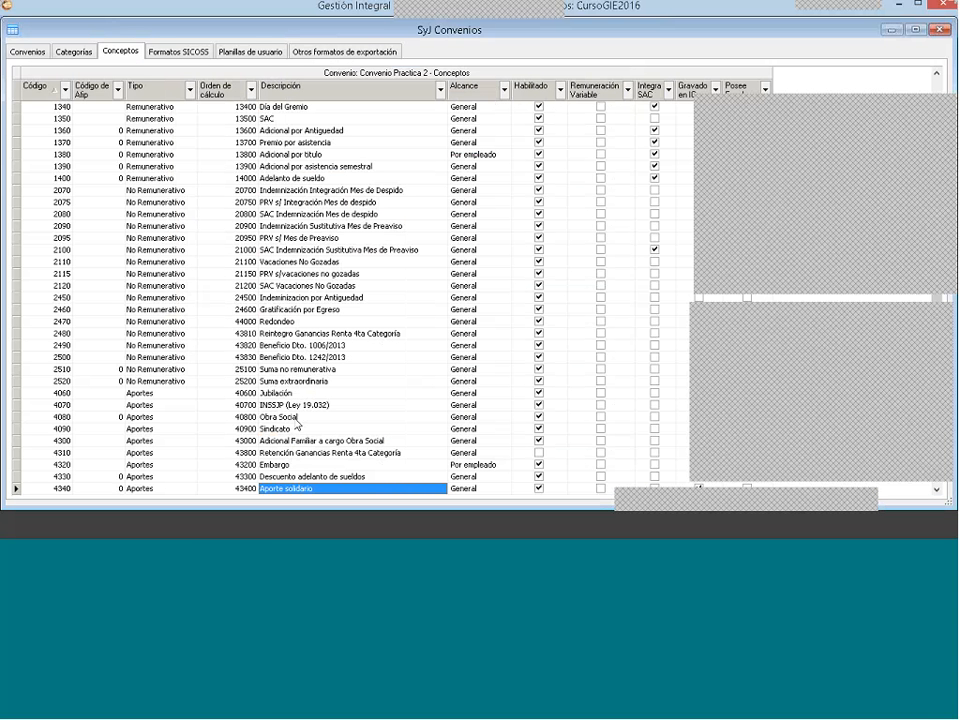
pyautogui.click(296, 419)
pyautogui.scroll(-2, 296, 421)
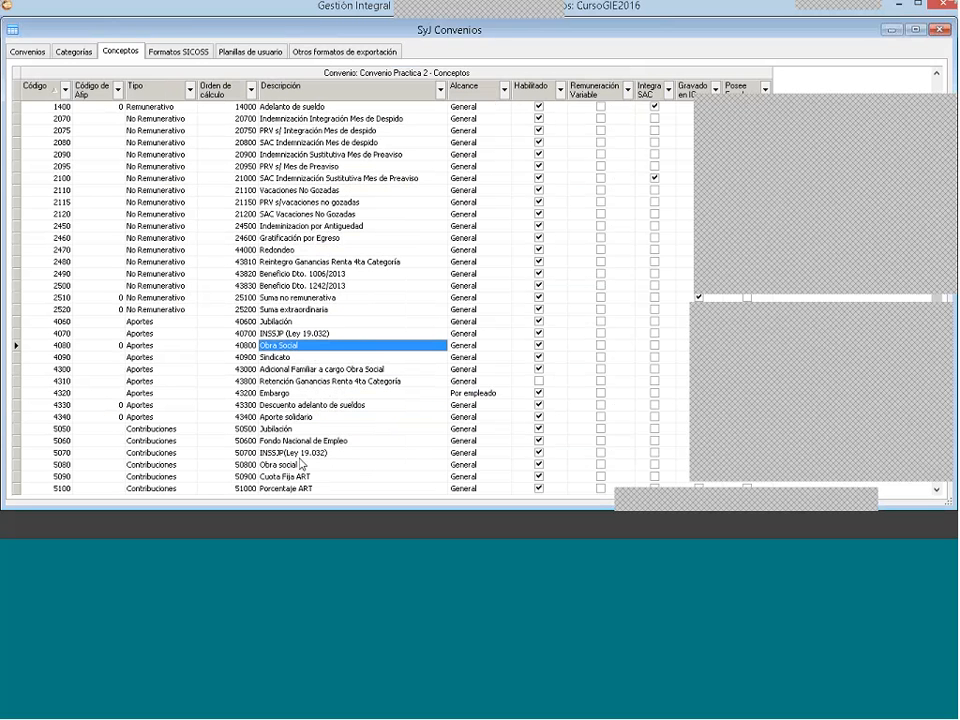
pyautogui.click(304, 463)
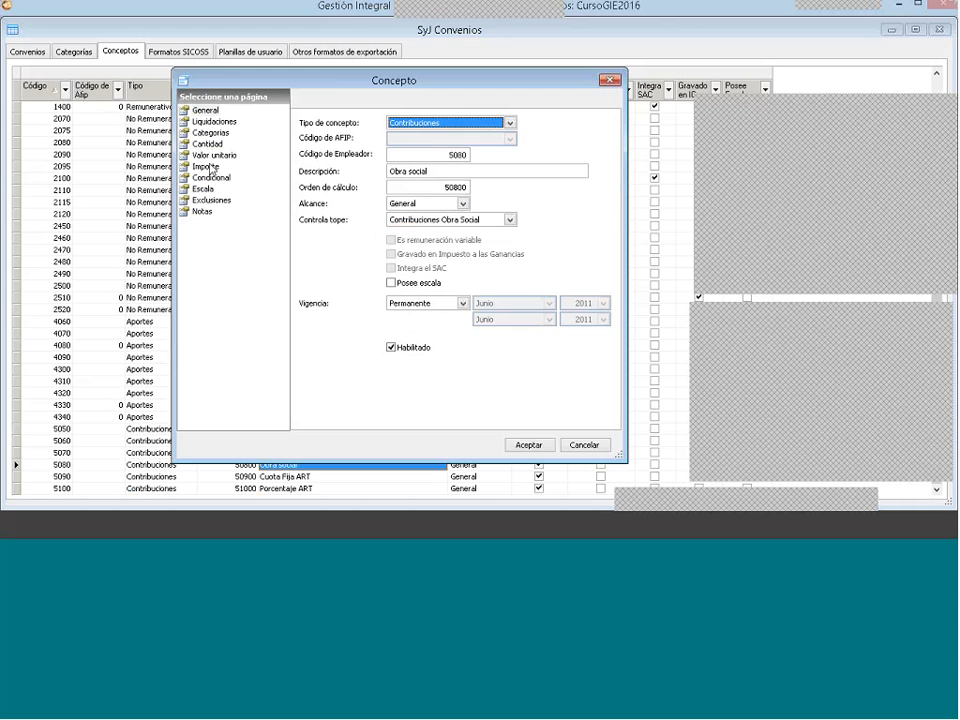
# Step: Set the origin of the unit value's associated concepts to Selección de conceptos and open the selection of associated concepts
pyautogui.click(214, 155)
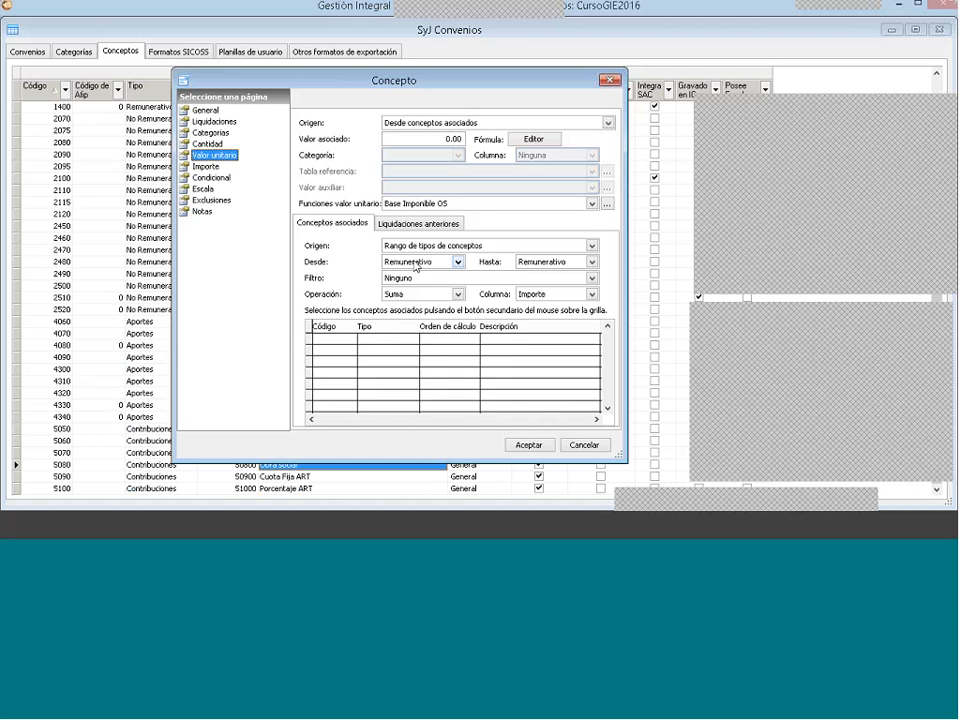
pyautogui.click(414, 252)
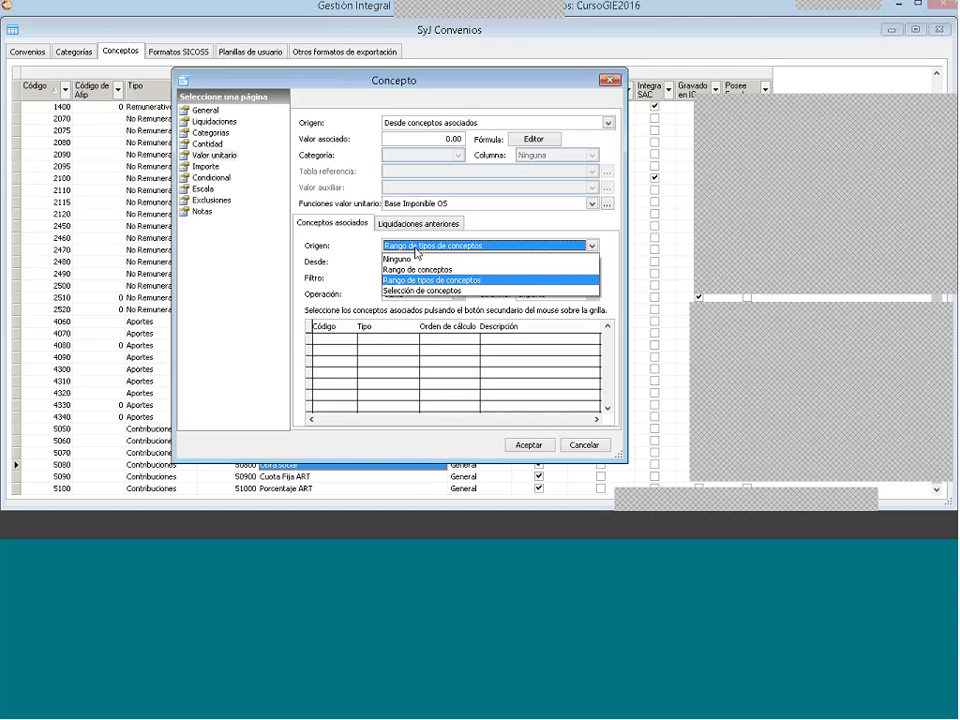
pyautogui.click(420, 290)
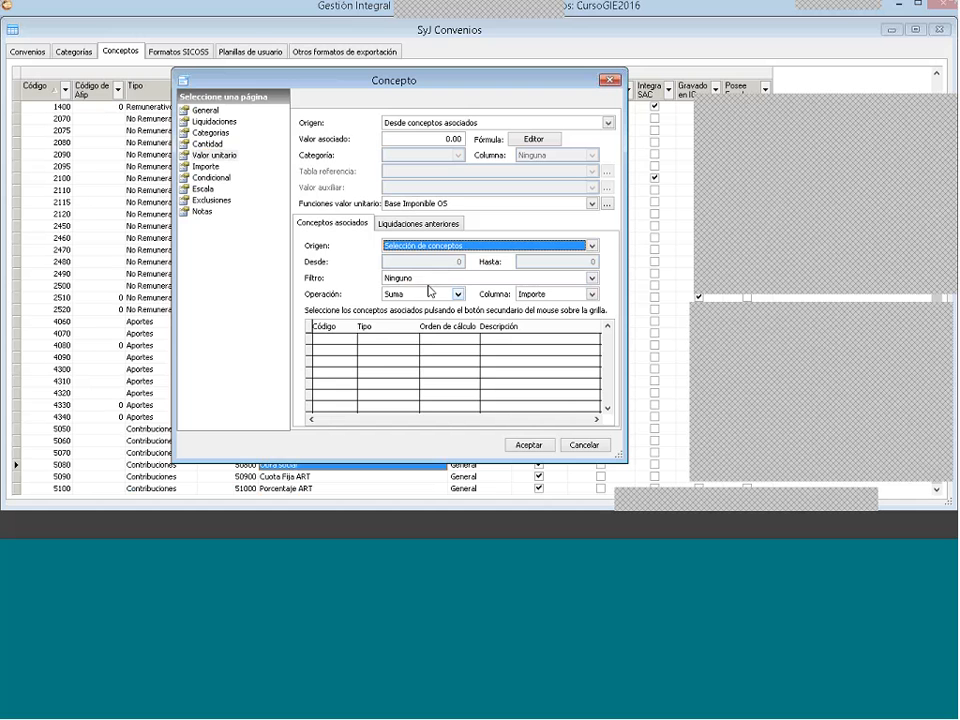
pyautogui.rightClick(382, 358)
pyautogui.click(398, 370)
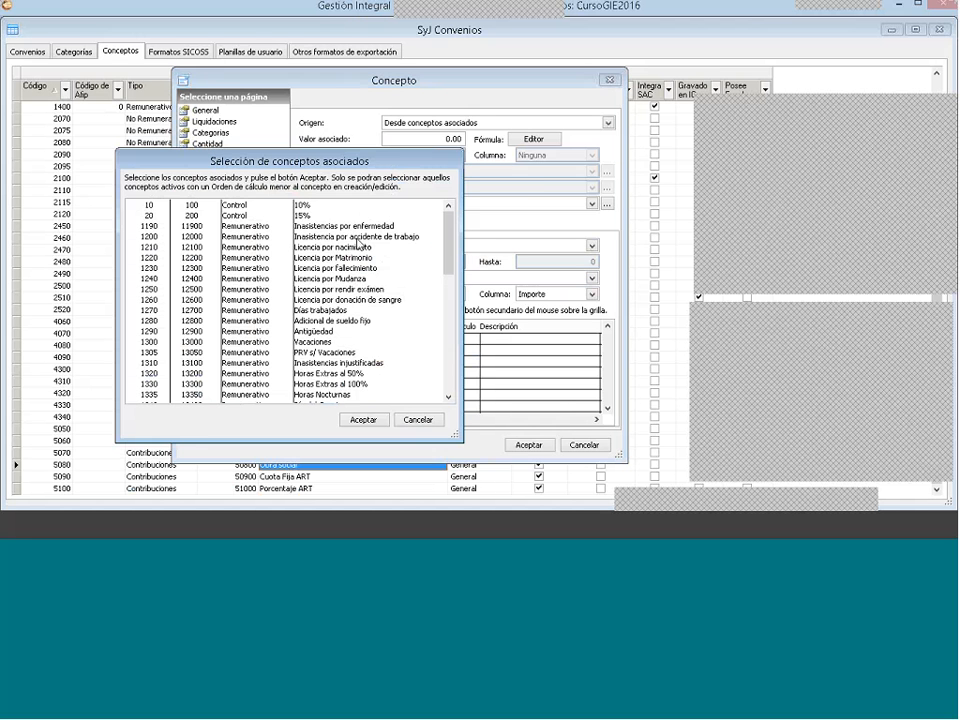
# Step: Select the remunerative concepts from Inasistencias por enfermedad (1190) to Adelanto de sueldo (1400) as associated concepts
pyautogui.moveTo(356, 227); pyautogui.dragTo(352, 266)
pyautogui.scroll(-1, 344, 249)
pyautogui.scroll(1, 403, 235)
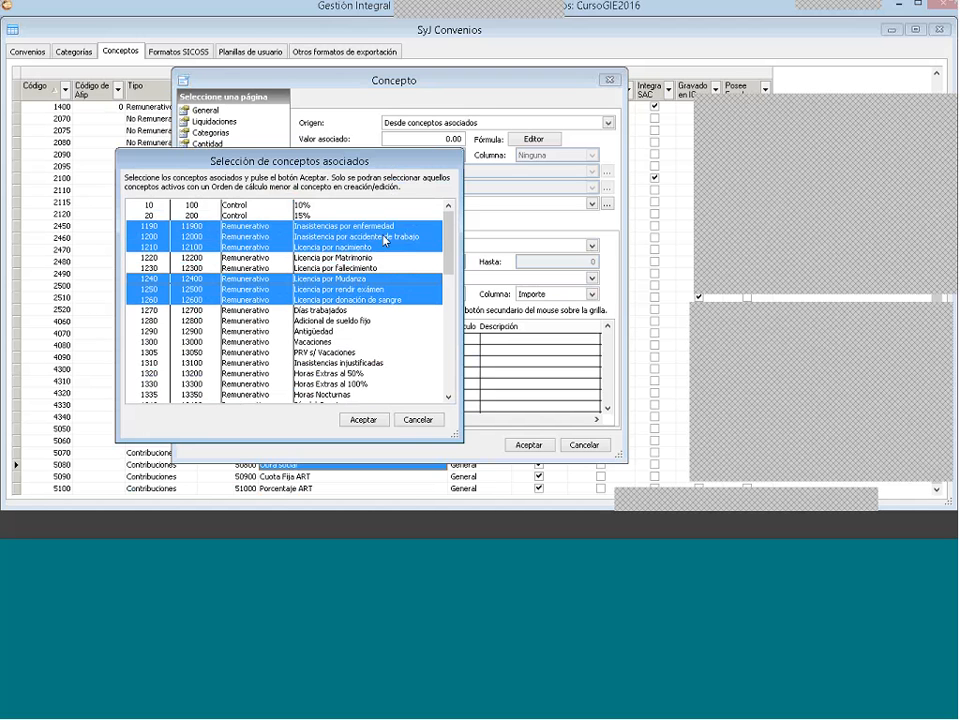
pyautogui.click(360, 227)
pyautogui.moveTo(360, 237); pyautogui.dragTo(359, 300)
pyautogui.scroll(-1, 359, 300)
pyautogui.moveTo(359, 300); pyautogui.dragTo(361, 373)
pyautogui.keyDown('ctrl'); pyautogui.click(338, 279); pyautogui.keyUp('ctrl')
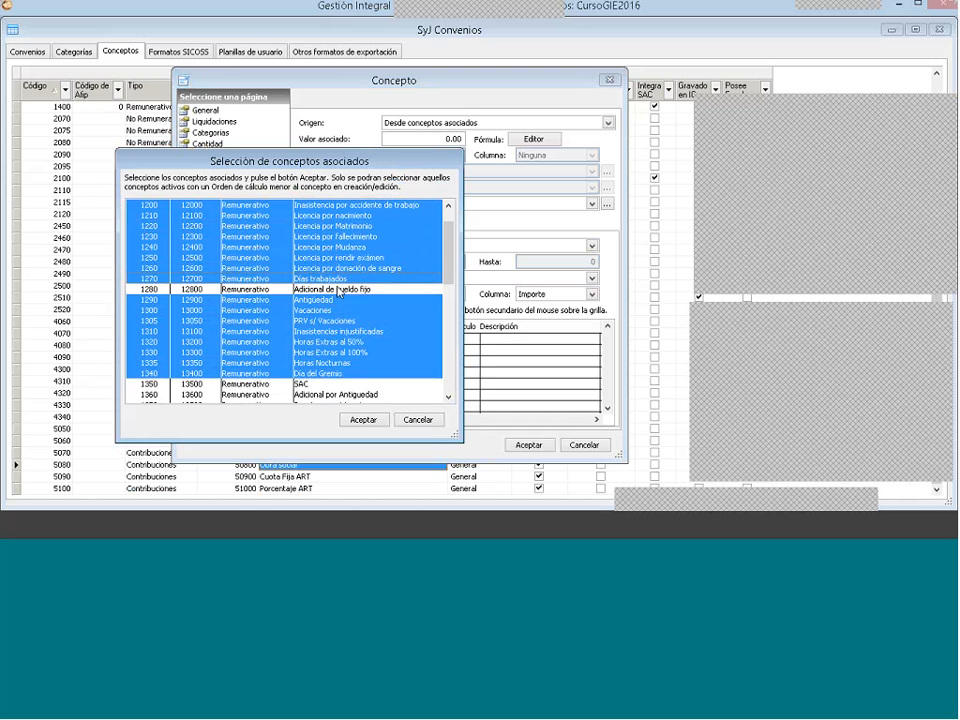
pyautogui.keyDown('ctrl'); pyautogui.click(428, 288); pyautogui.keyUp('ctrl')
pyautogui.moveTo(448, 279); pyautogui.dragTo(450, 319)
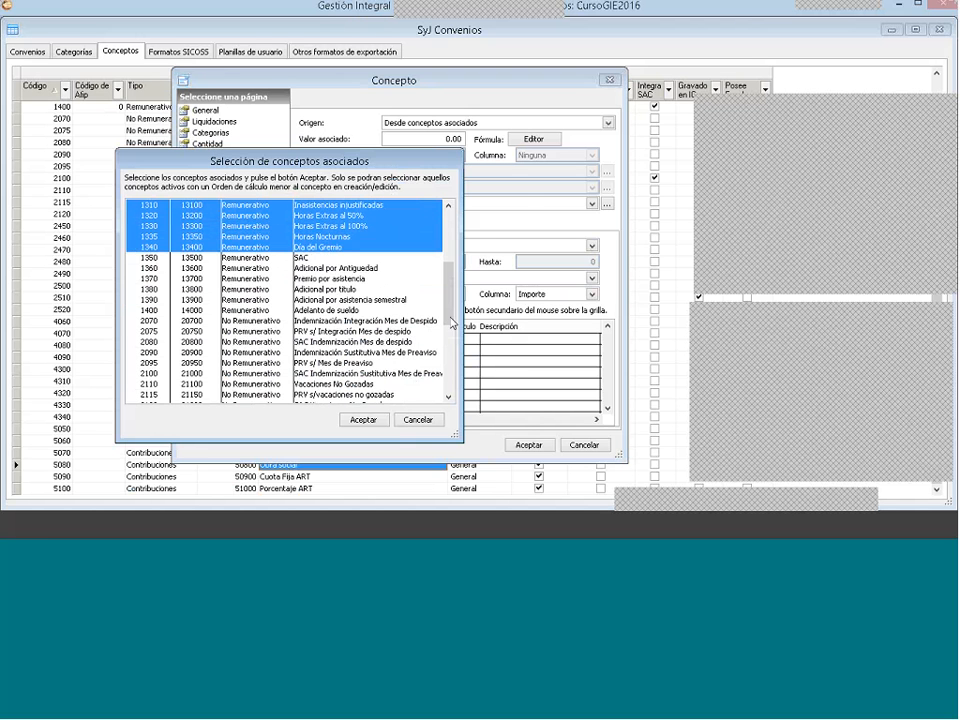
pyautogui.moveTo(351, 260); pyautogui.dragTo(343, 383)
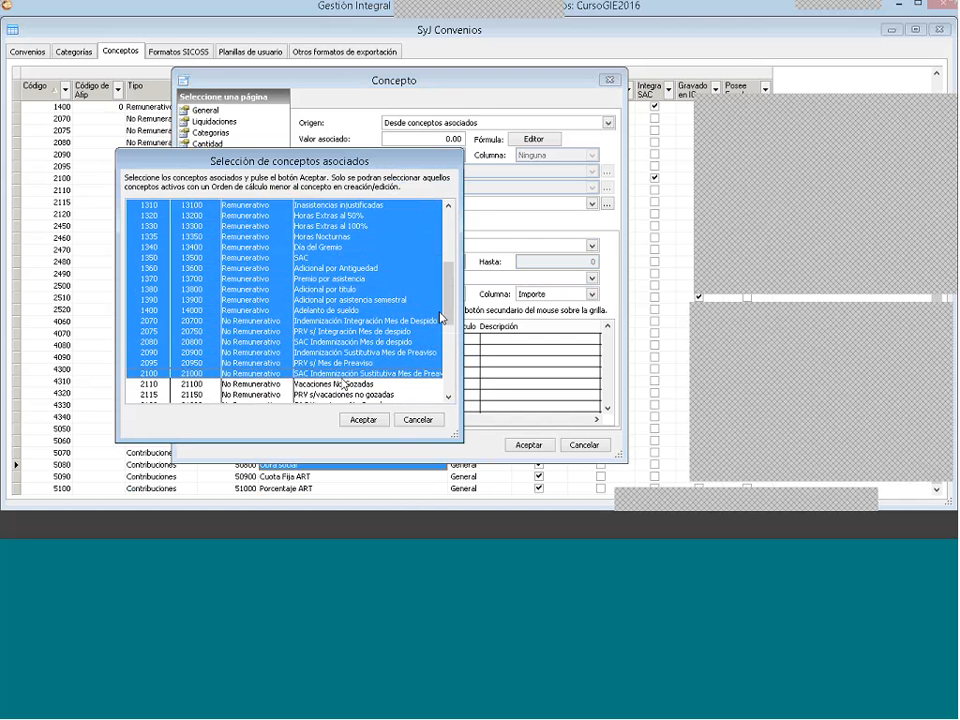
# Step: Deselect the non-remunerative concepts from Indemnización Integración Mes de Despido (2070) to SAC Indemnización Sustitutiva Mes de Preaviso (2100)
pyautogui.scroll(-4, 440, 318)
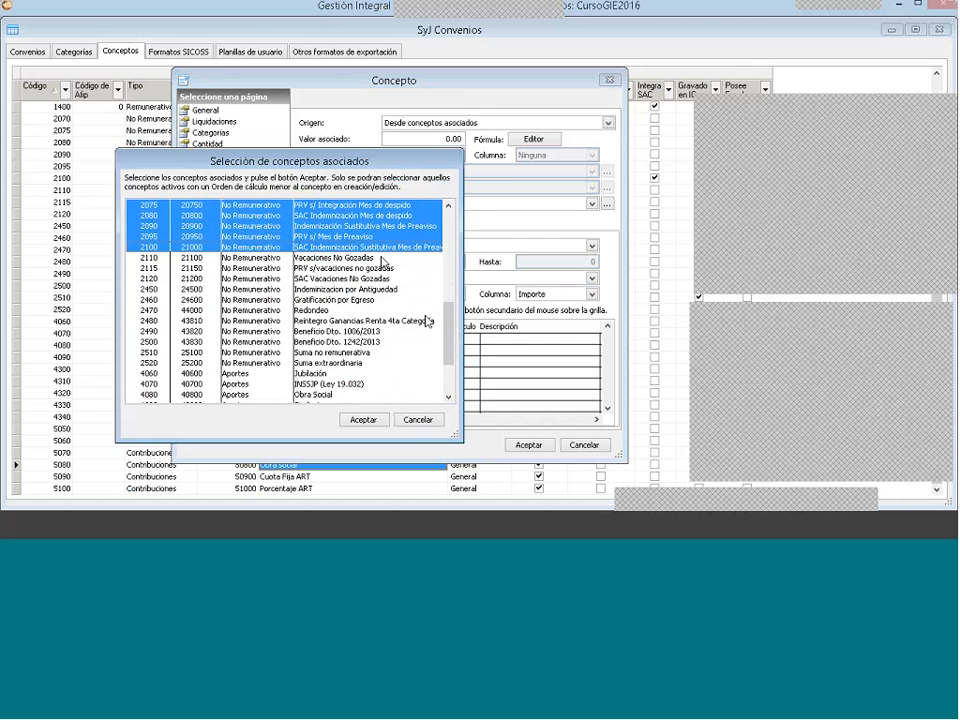
pyautogui.keyDown('ctrl'); pyautogui.click(372, 249); pyautogui.keyUp('ctrl')
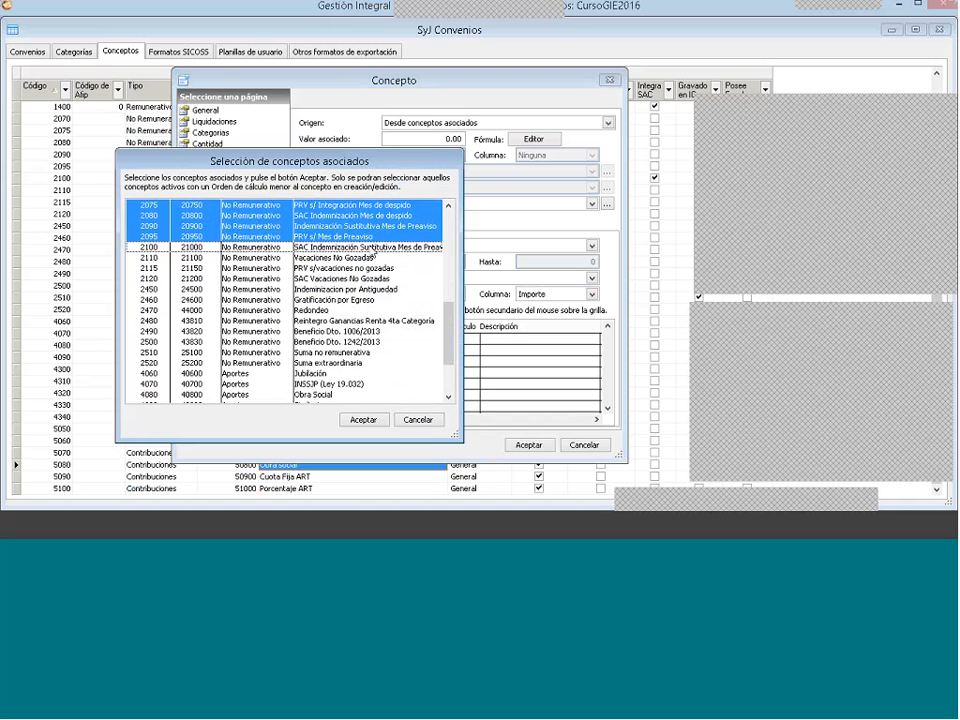
pyautogui.keyDown('ctrl'); pyautogui.click(370, 237); pyautogui.keyUp('ctrl')
pyautogui.keyDown('ctrl'); pyautogui.click(367, 226); pyautogui.keyUp('ctrl')
pyautogui.scroll(1, 366, 224)
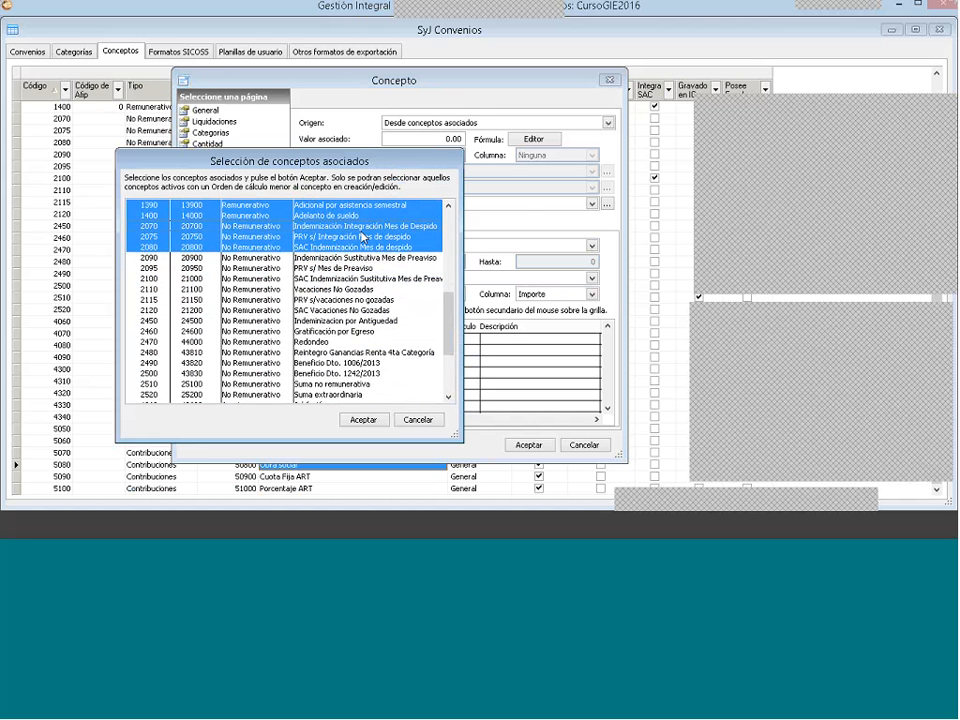
pyautogui.keyDown('ctrl'); pyautogui.click(362, 227); pyautogui.keyUp('ctrl')
pyautogui.keyDown('ctrl'); pyautogui.click(362, 237); pyautogui.keyUp('ctrl')
pyautogui.keyDown('ctrl'); pyautogui.click(363, 247); pyautogui.keyUp('ctrl')
pyautogui.scroll(-1, 346, 305)
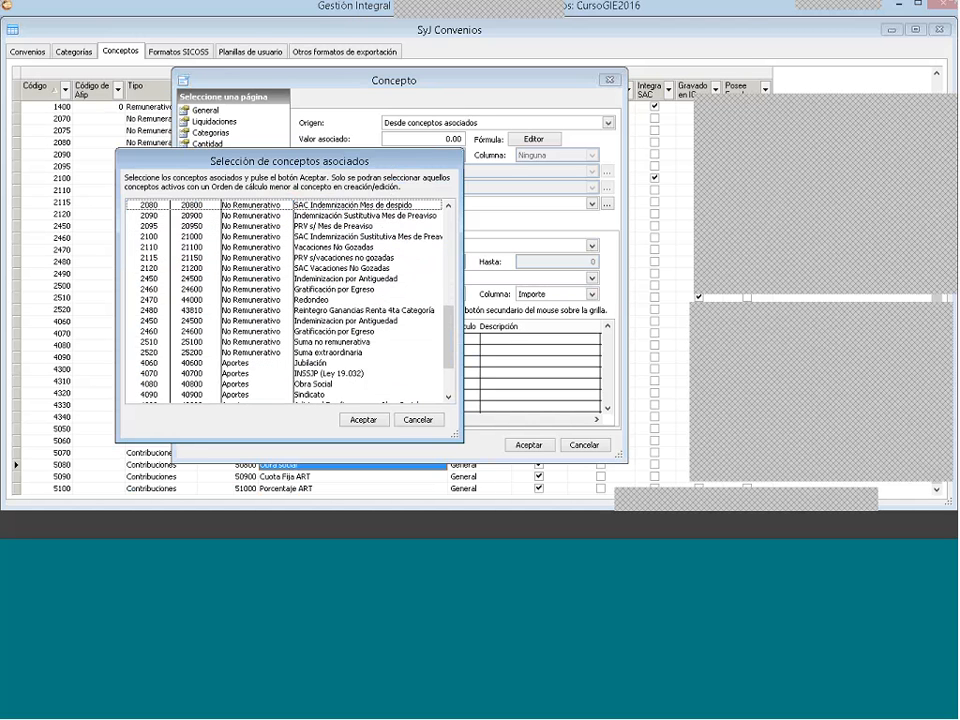
# Step: Add Suma no remunerativa (2510) and Suma extraordinaria (2520) to the associated concepts and save the Obra social concept
pyautogui.click(320, 352)
pyautogui.keyDown('ctrl'); pyautogui.click(320, 342); pyautogui.keyUp('ctrl')
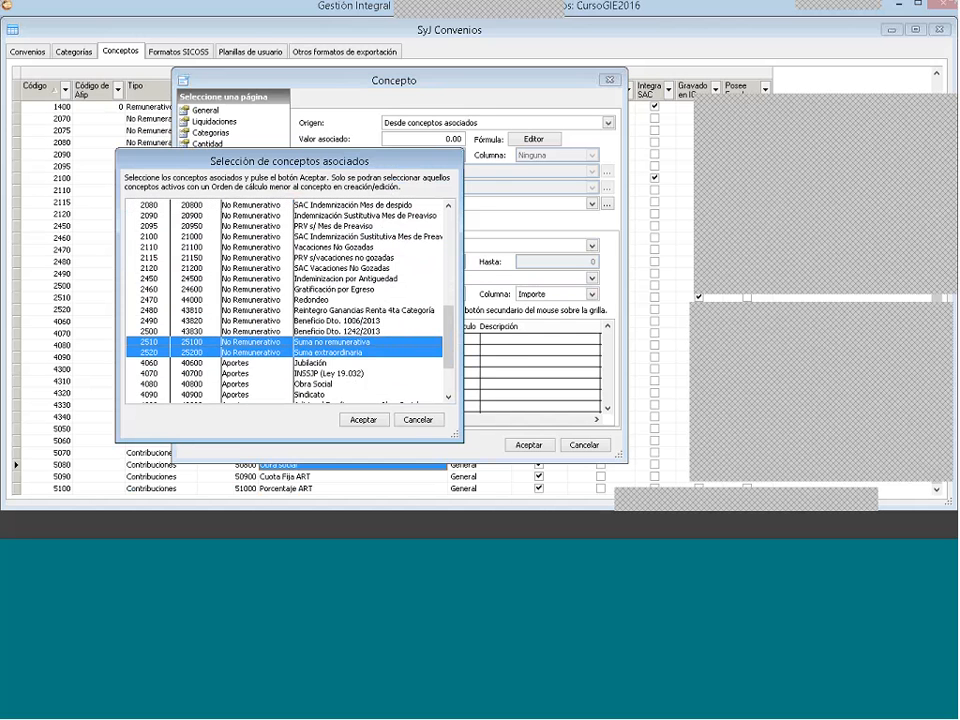
pyautogui.click(360, 420)
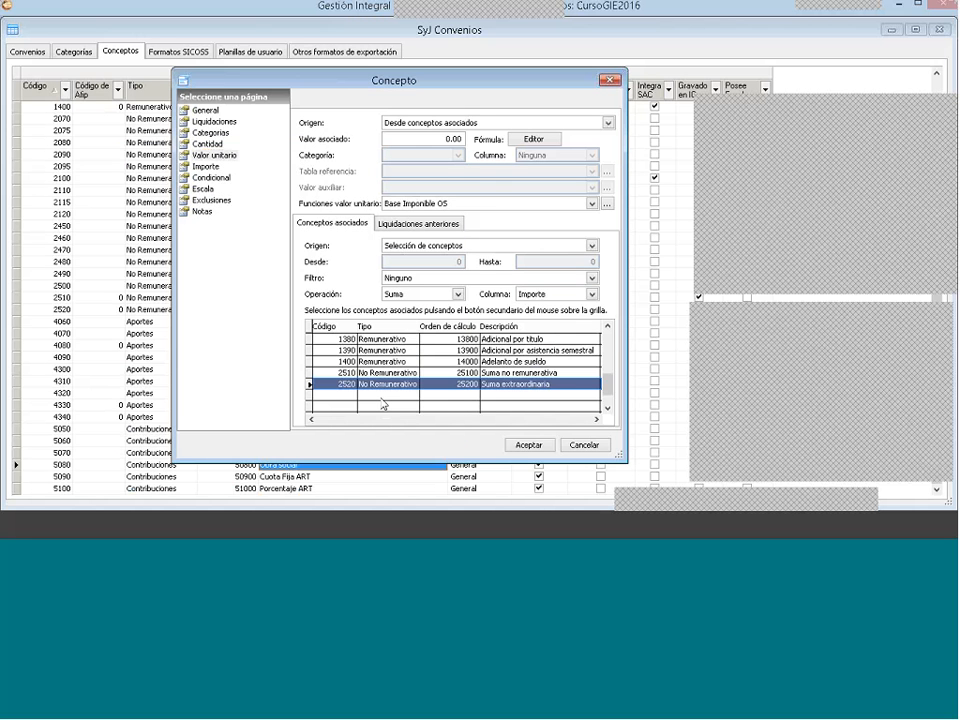
pyautogui.click(522, 445)
# Step: Read the Contribución Solidaria item in the Word document and start a new Contribuciones concept described as Contribucion Solidaria
pyautogui.hotkey('alt', 'Tab')
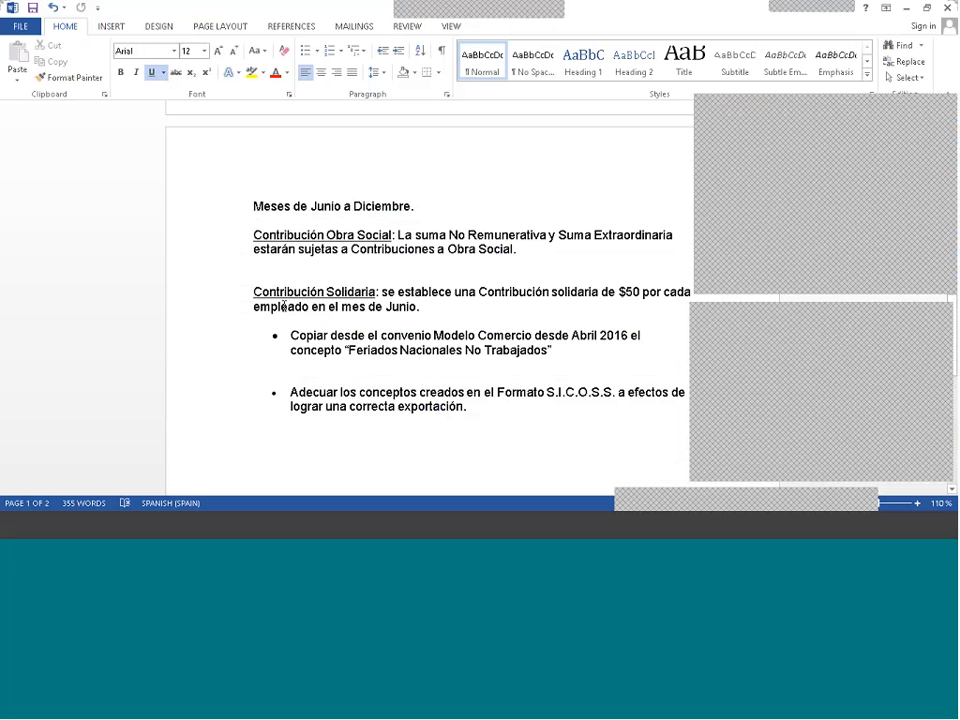
pyautogui.click(232, 538)
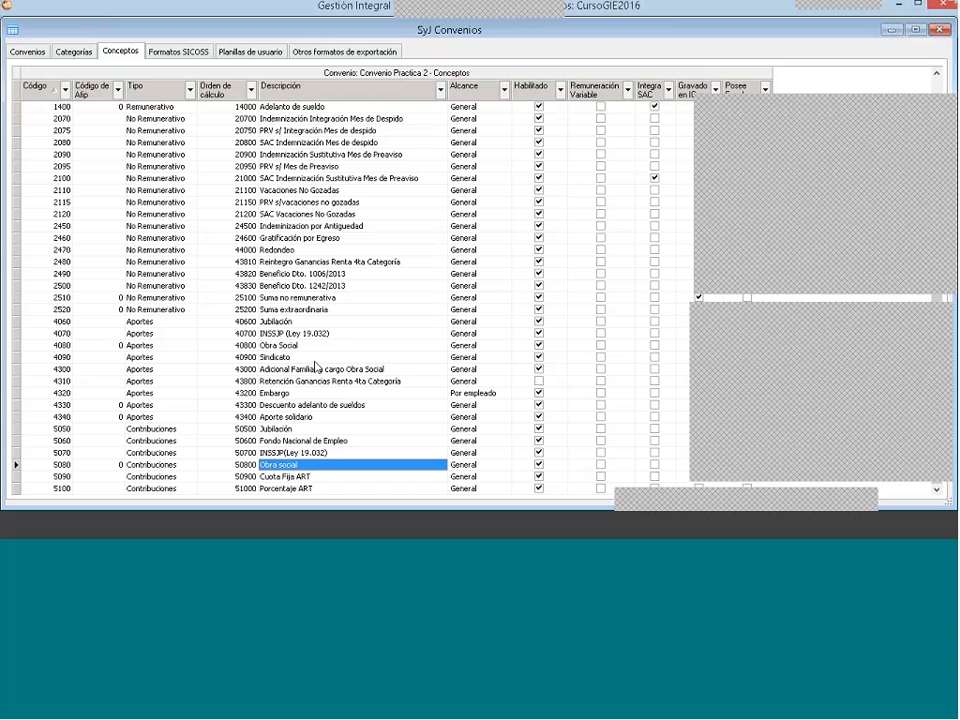
pyautogui.rightClick(315, 394)
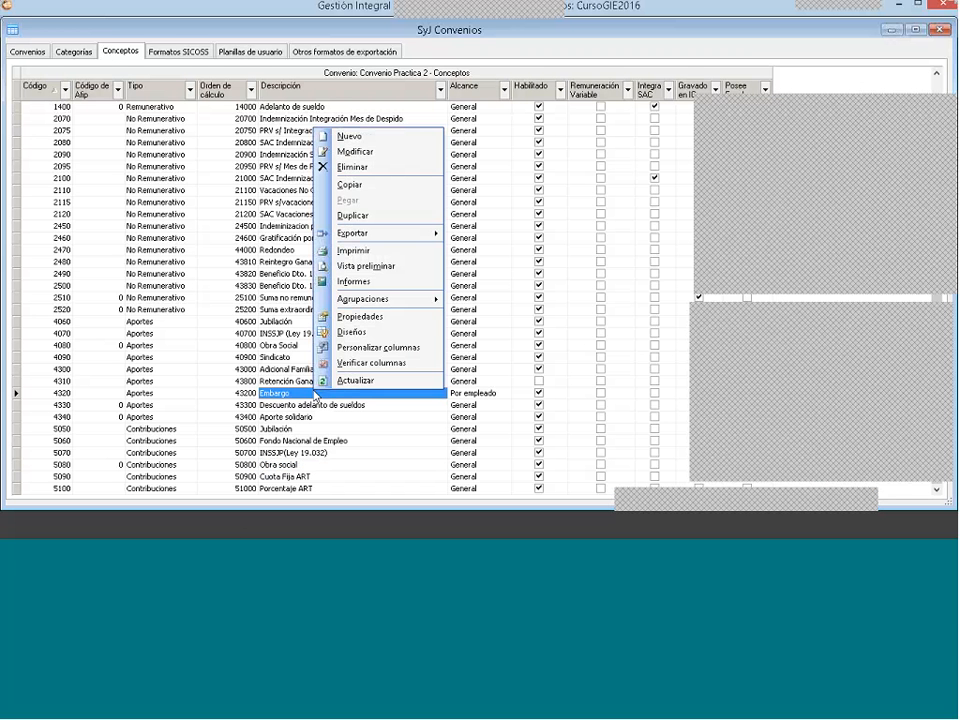
pyautogui.click(350, 136)
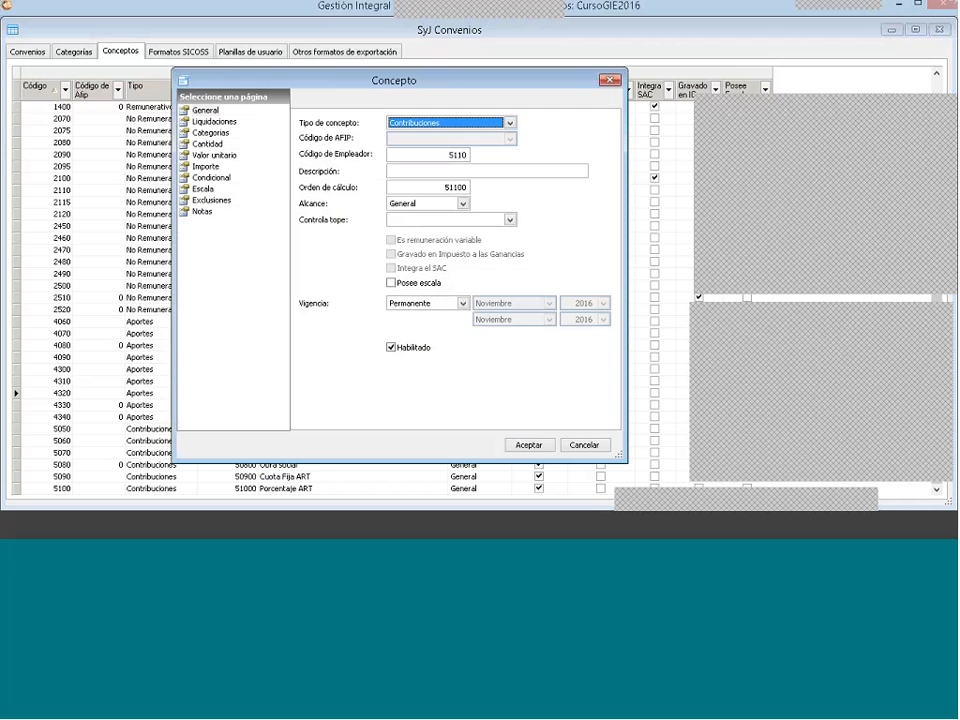
pyautogui.click(429, 171)
pyautogui.write('Cont')
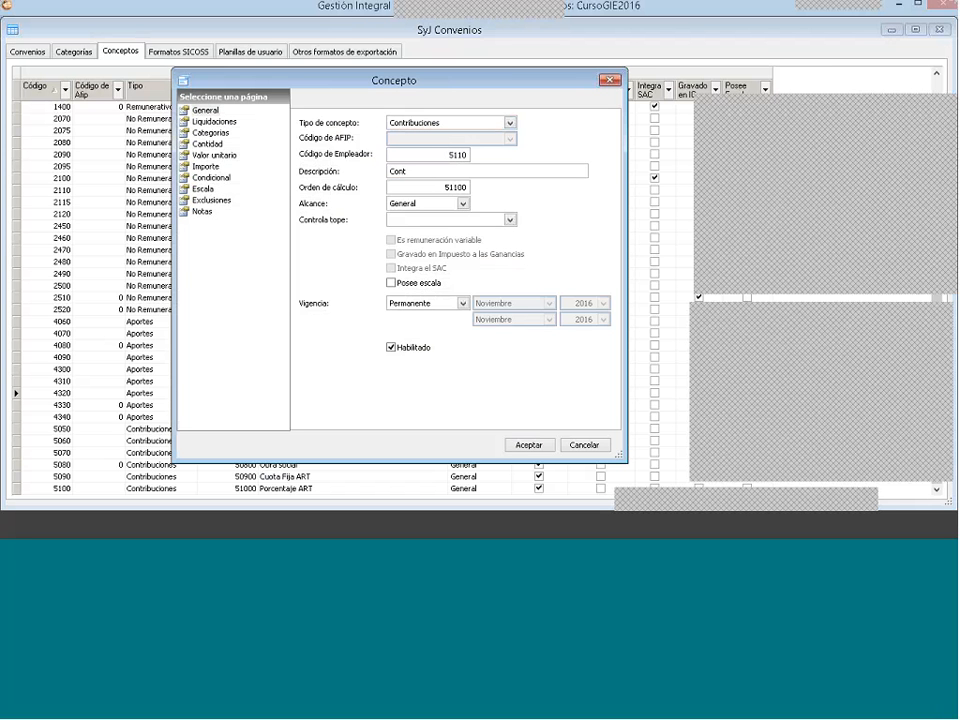
pyautogui.write('ribucion Solidaria')
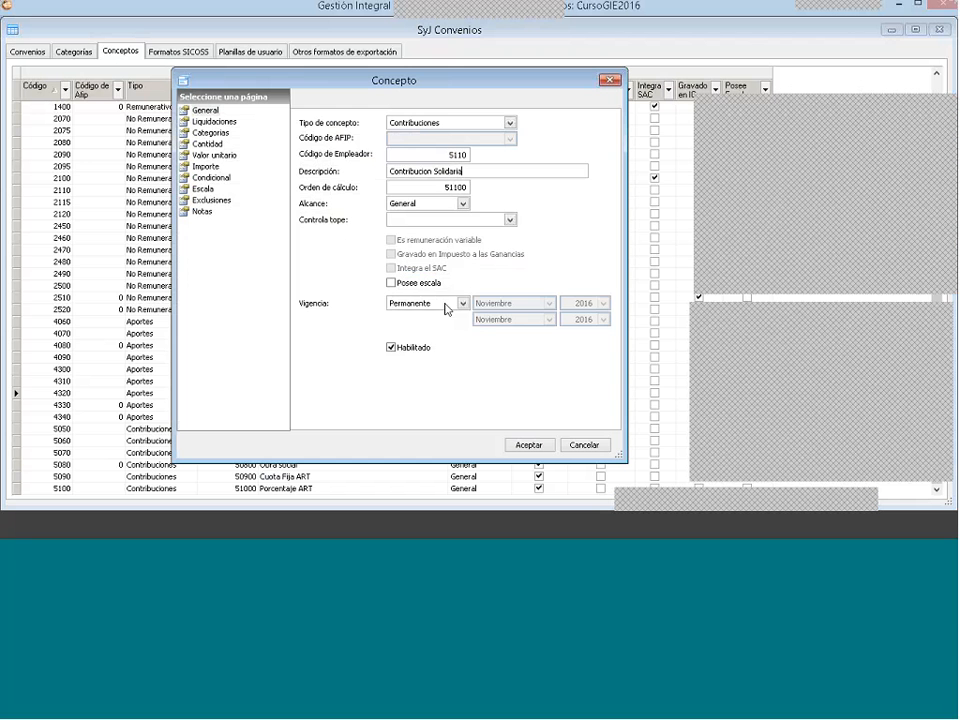
# Step: Set the validity of Contribucion Solidaria to Absoluto with Junio as both the start and end month
pyautogui.click(452, 305)
pyautogui.click(495, 325)
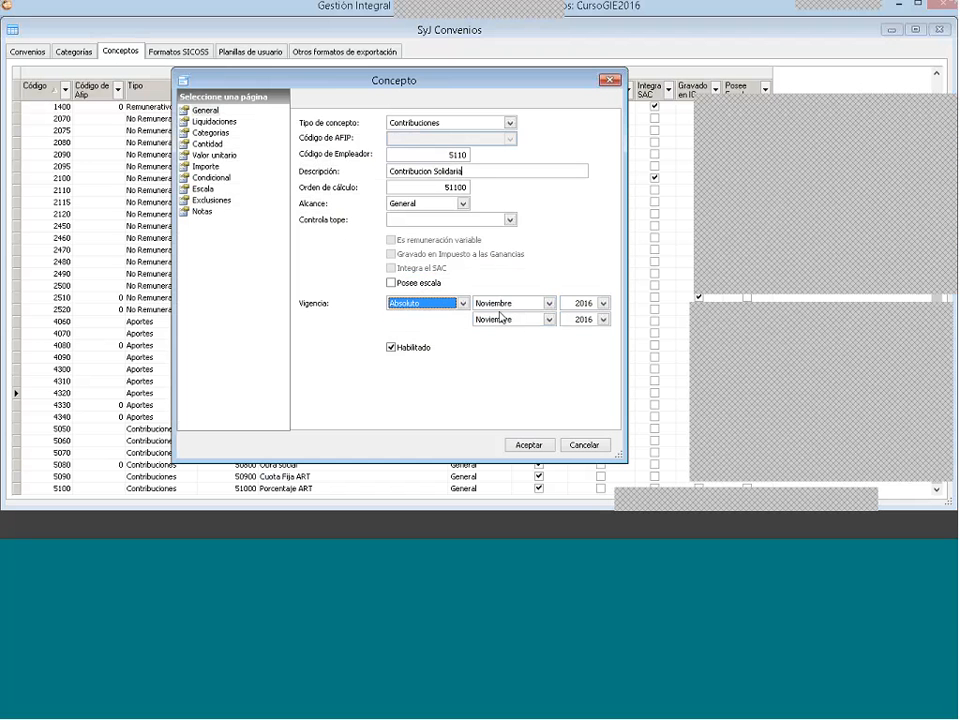
pyautogui.click(510, 303)
pyautogui.click(495, 316)
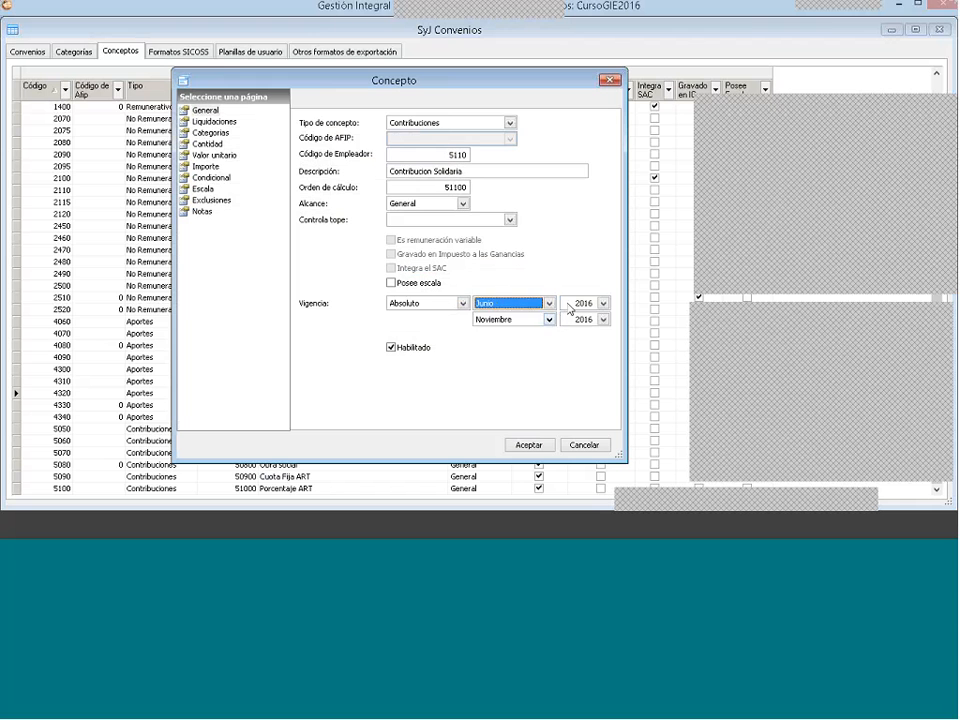
pyautogui.click(525, 320)
pyautogui.click(512, 333)
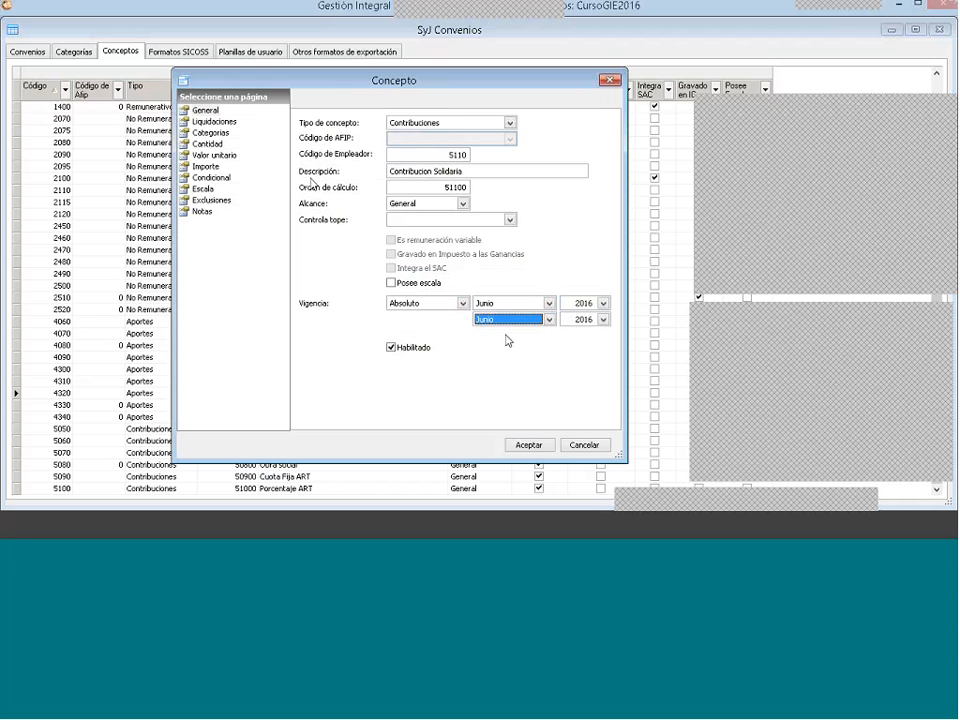
# Step: Choose the liquidations in which Contribucion Solidaria takes part, including Haberes normales, and check its categories
pyautogui.click(215, 121)
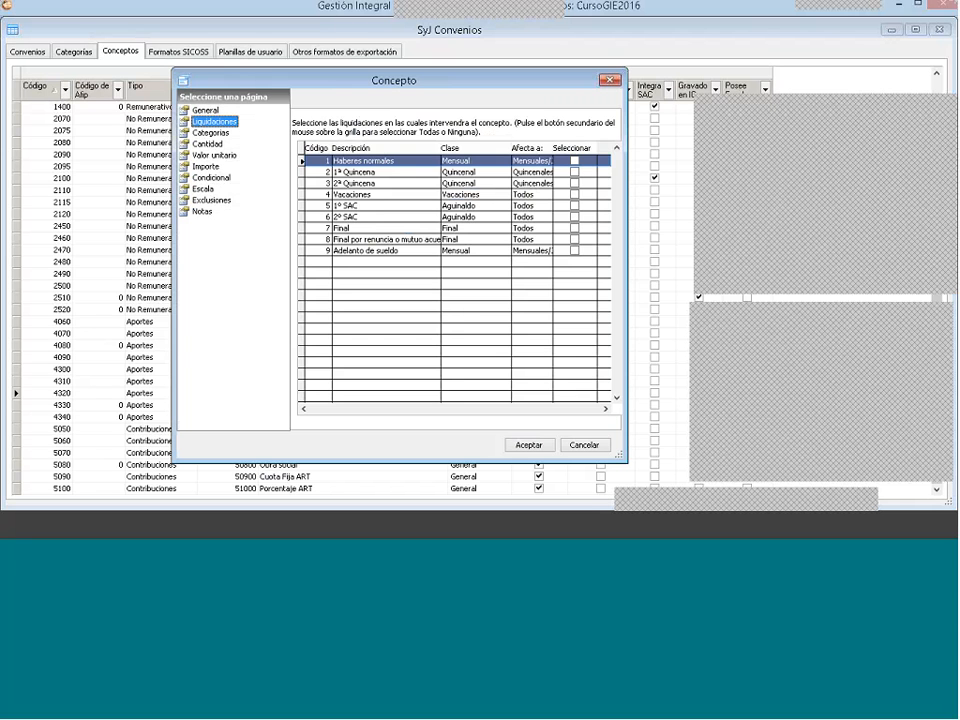
pyautogui.click(575, 161)
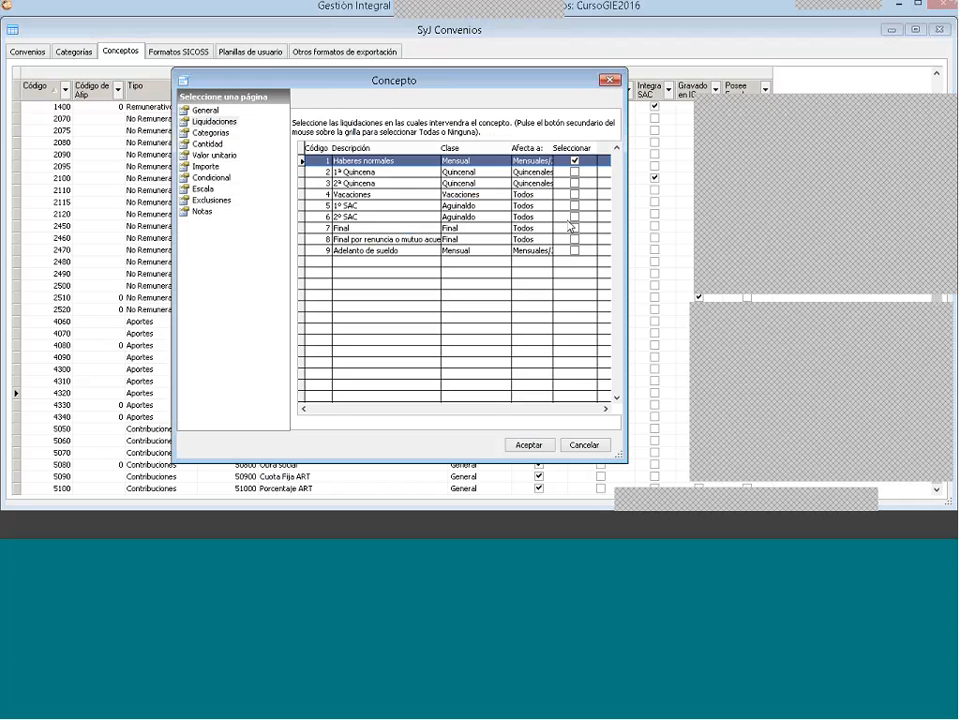
pyautogui.rightClick(521, 300)
pyautogui.click(553, 308)
pyautogui.click(211, 132)
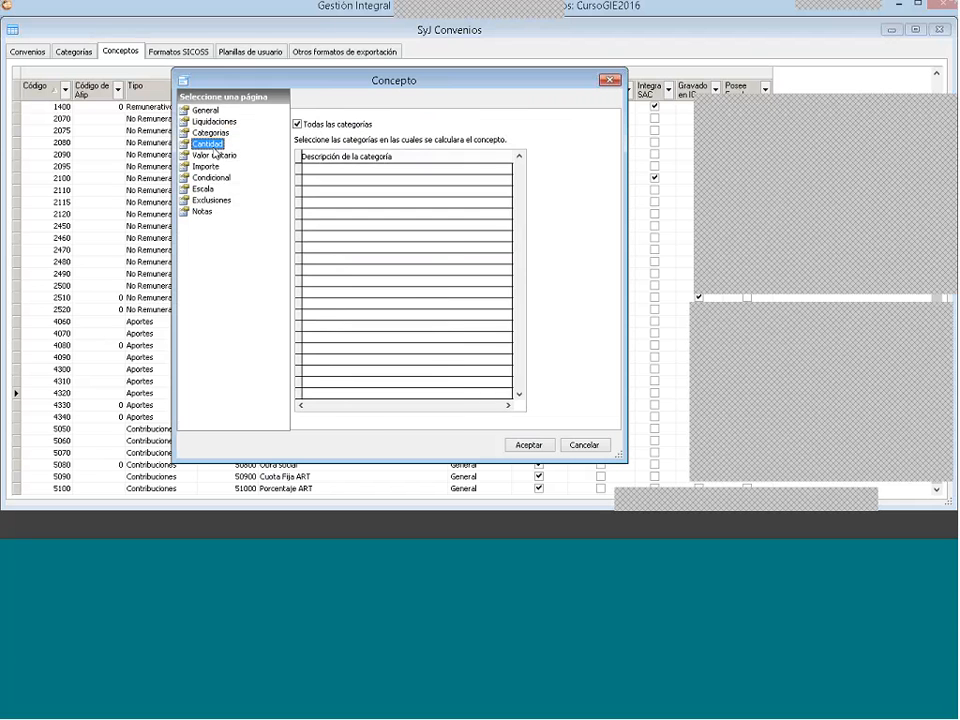
# Step: Review the quantity settings of Contribucion Solidaria and set the associated value of its unit value to 50
pyautogui.click(208, 144)
pyautogui.click(446, 140)
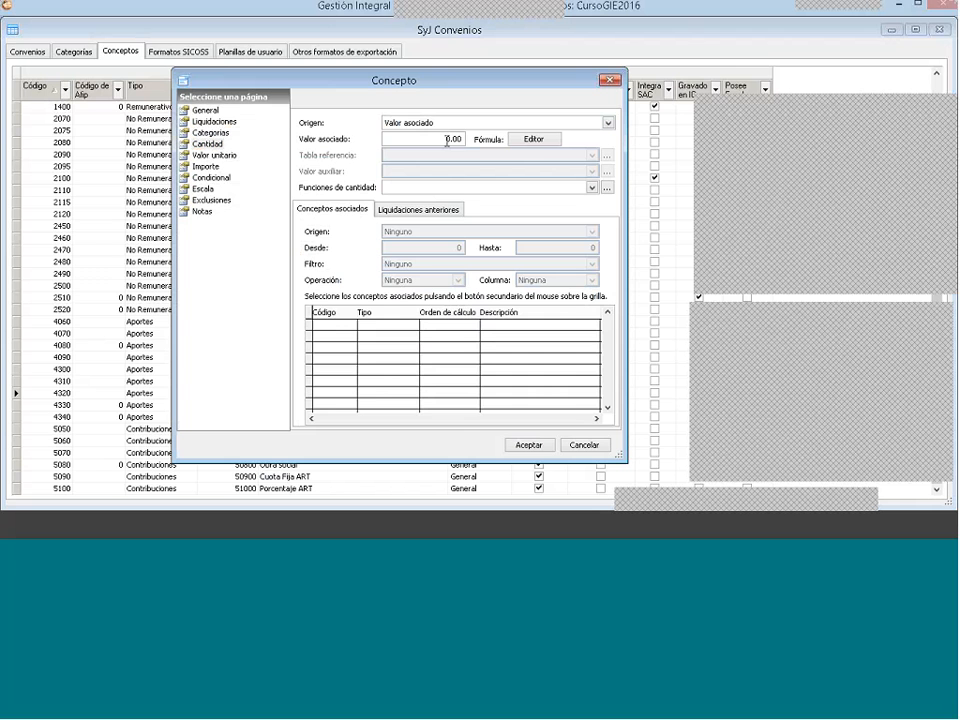
pyautogui.click(216, 156)
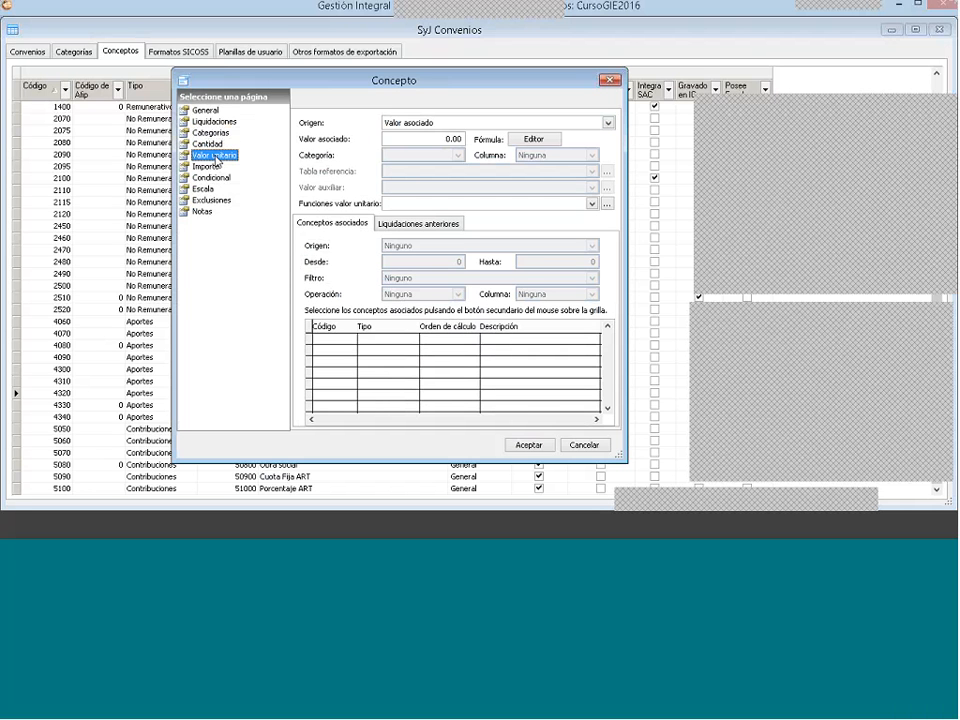
pyautogui.click(452, 139)
pyautogui.write('5')
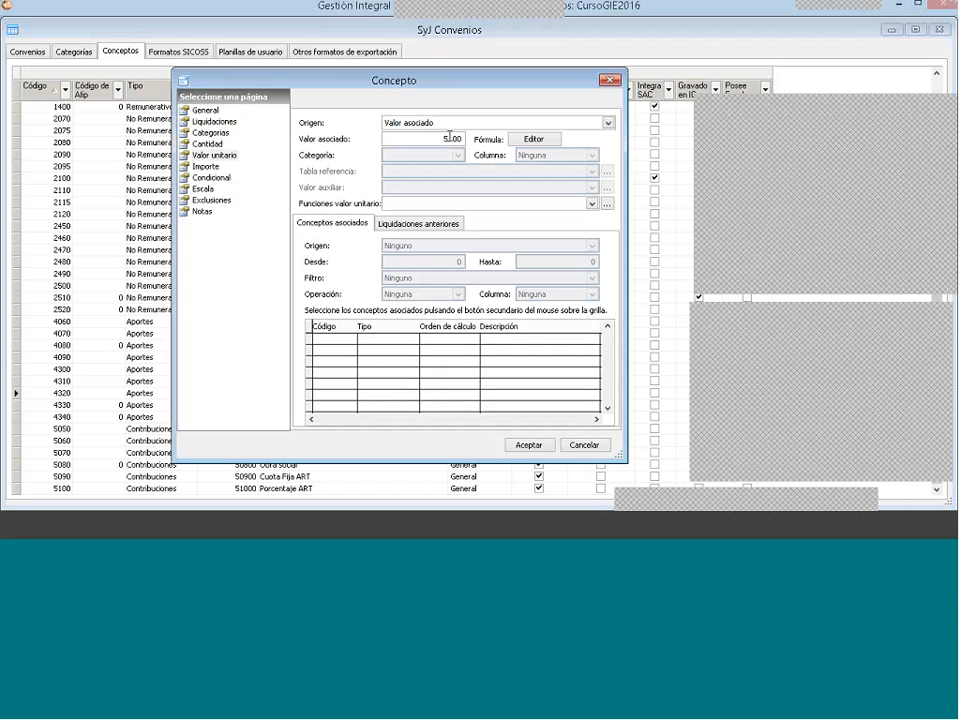
pyautogui.write('0')
# Step: Set the amount's origin to Operación with the operation Cantidad * Valor Unitario and save the Contribucion Solidaria concept
pyautogui.click(220, 166)
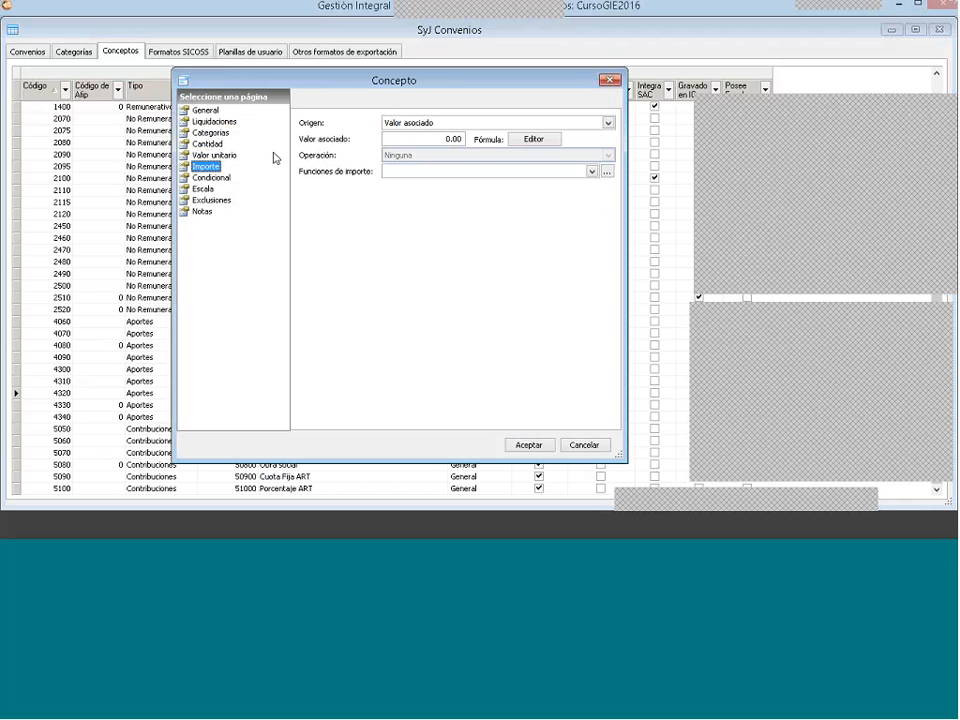
pyautogui.click(400, 122)
pyautogui.click(407, 158)
pyautogui.click(410, 155)
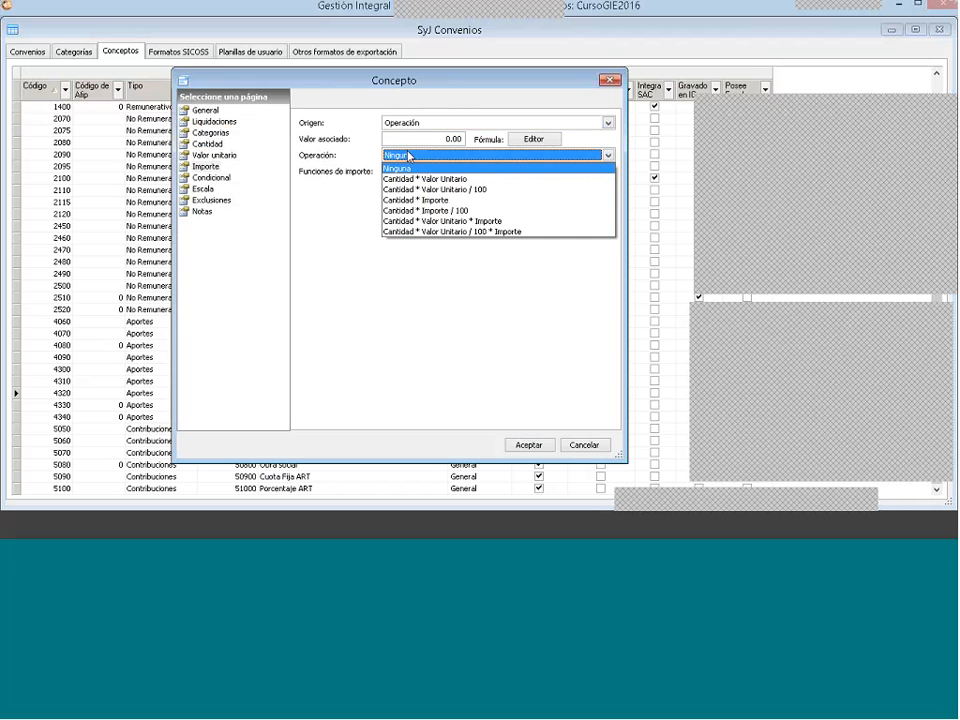
pyautogui.click(412, 180)
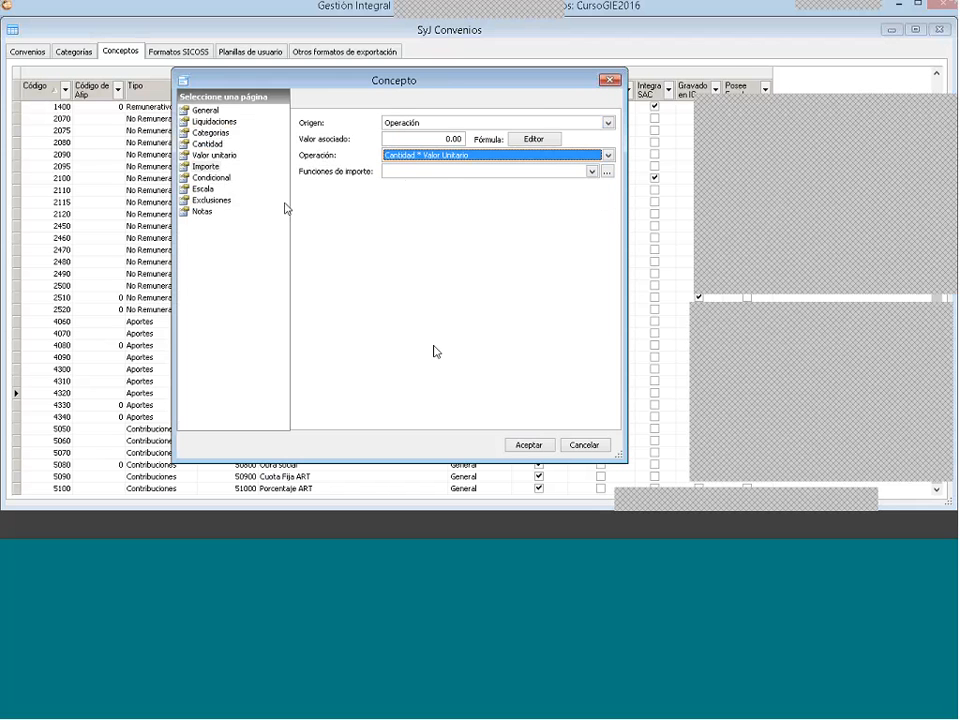
pyautogui.click(529, 444)
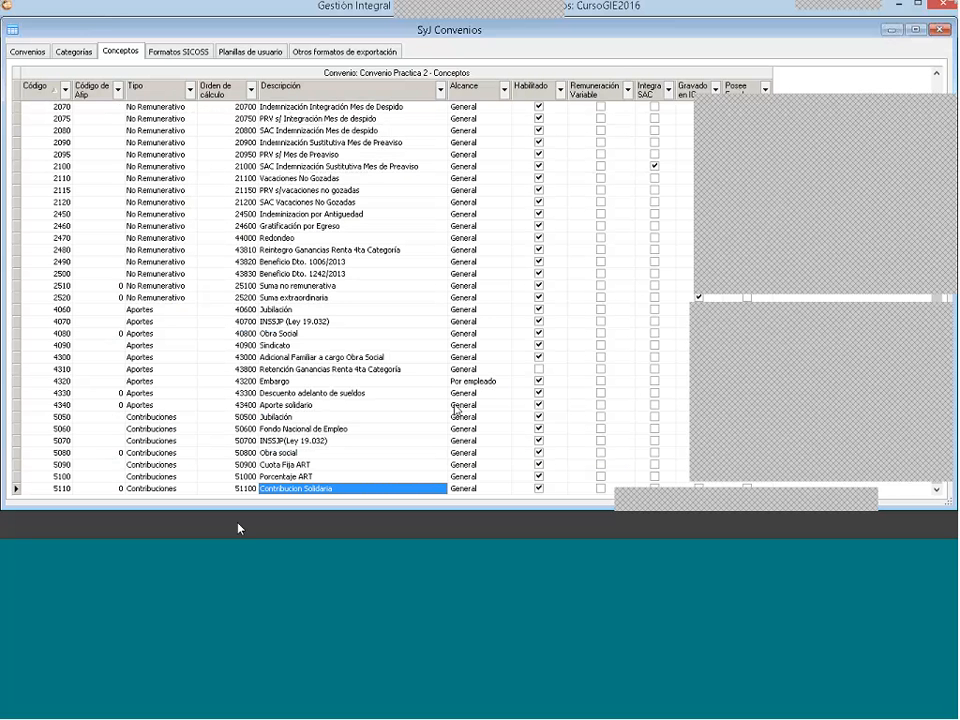
# Step: Read the item about copying Feriados Nacionales No Trabajados in the Word document and open the concepts of Modelo Comercio desde Abril 2016
pyautogui.click(237, 528)
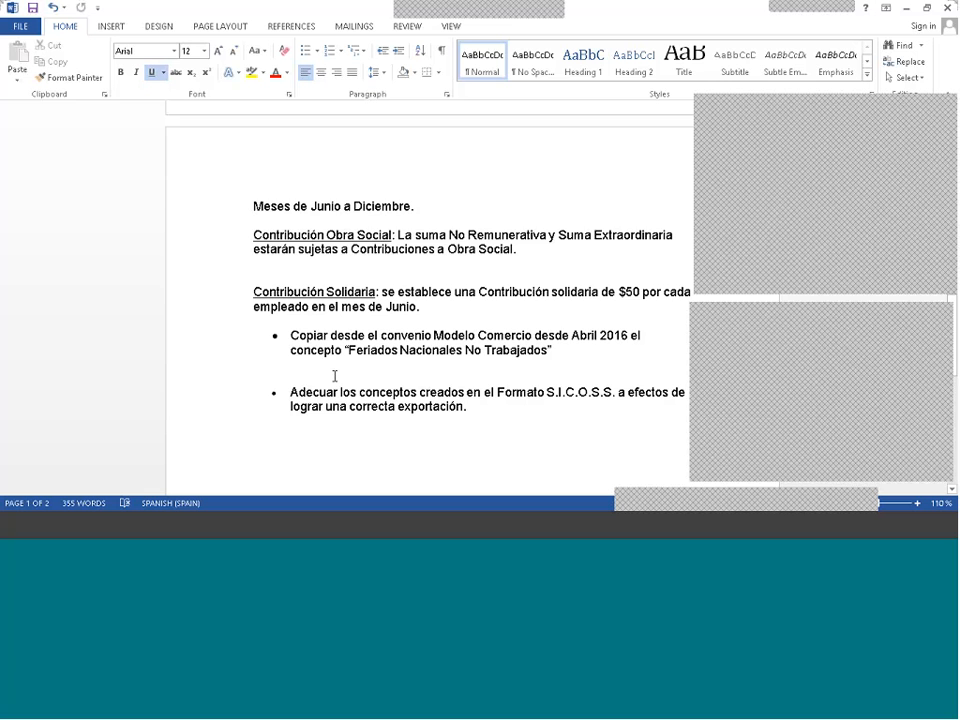
pyautogui.scroll(-1, 336, 375)
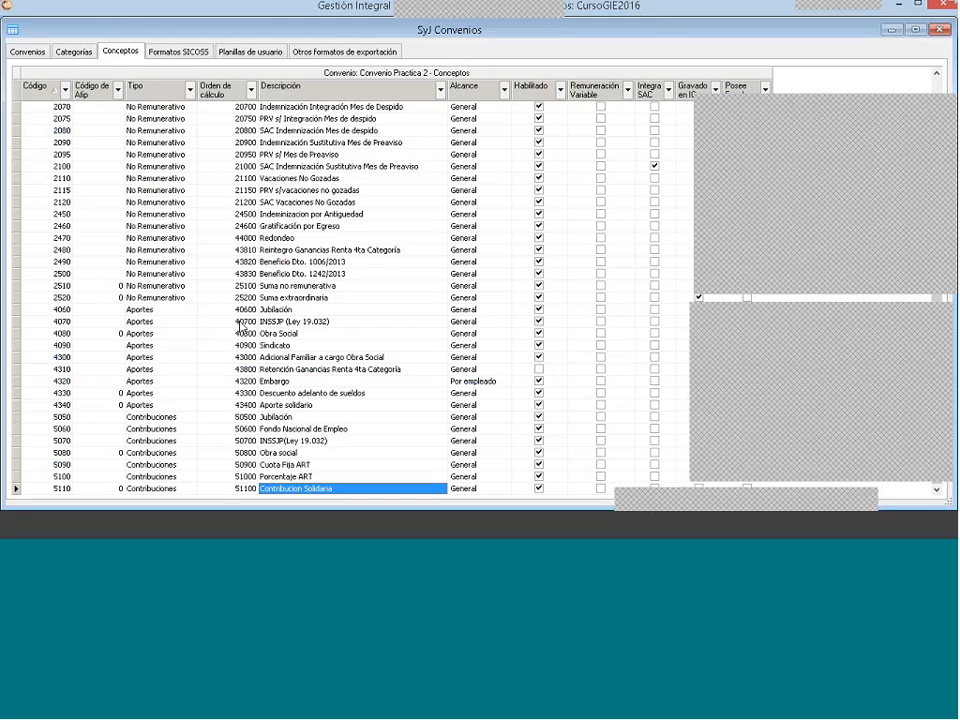
pyautogui.scroll(2, 214, 214)
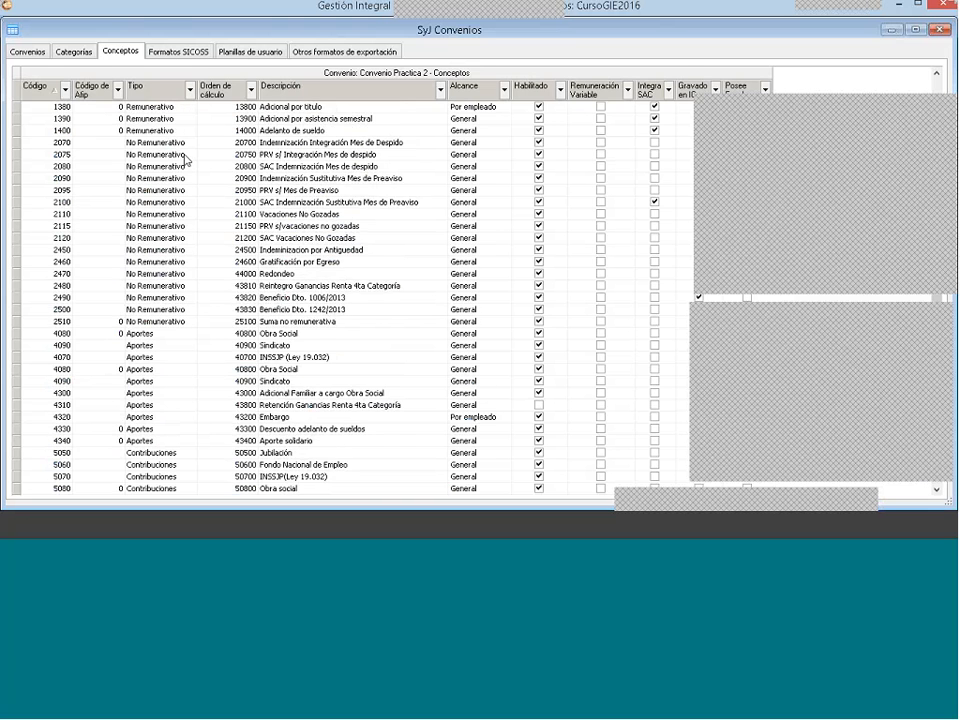
pyautogui.scroll(2, 185, 158)
pyautogui.click(28, 51)
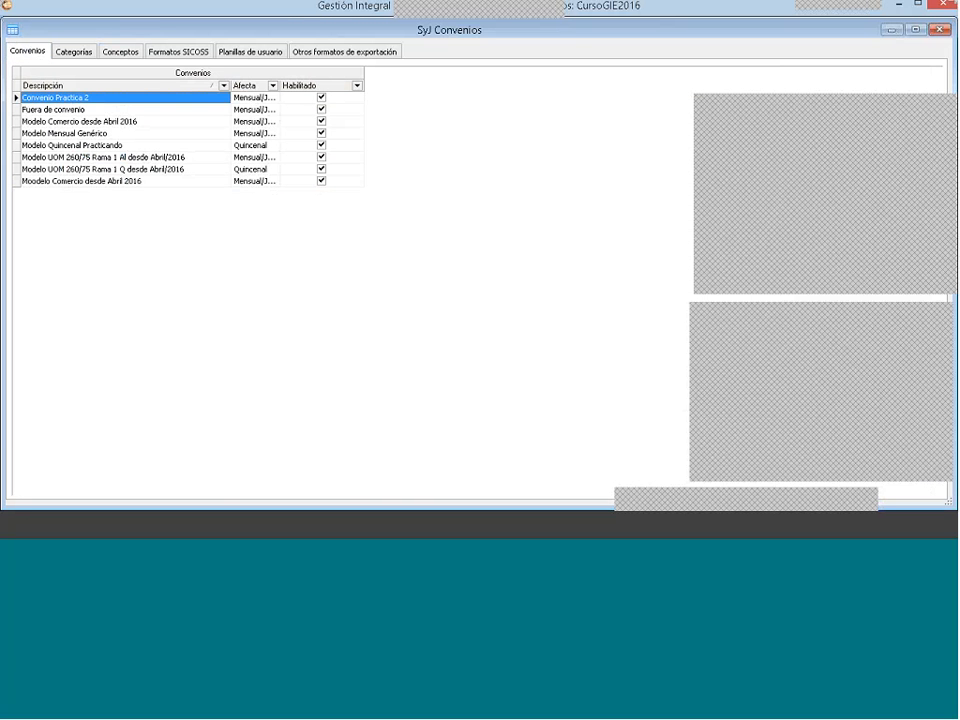
pyautogui.click(106, 122)
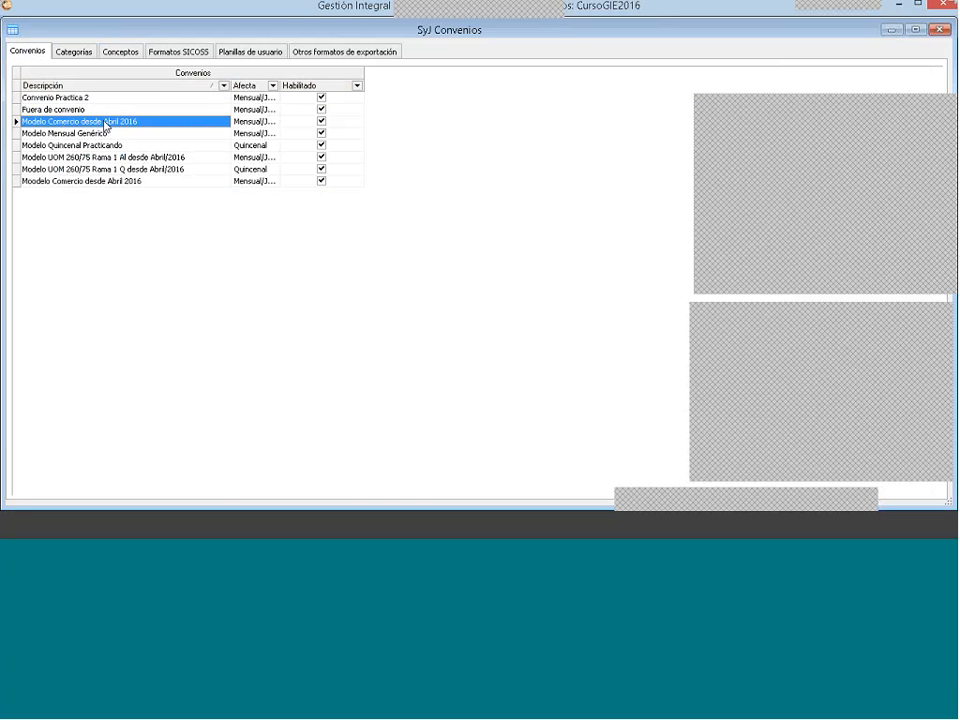
pyautogui.click(117, 56)
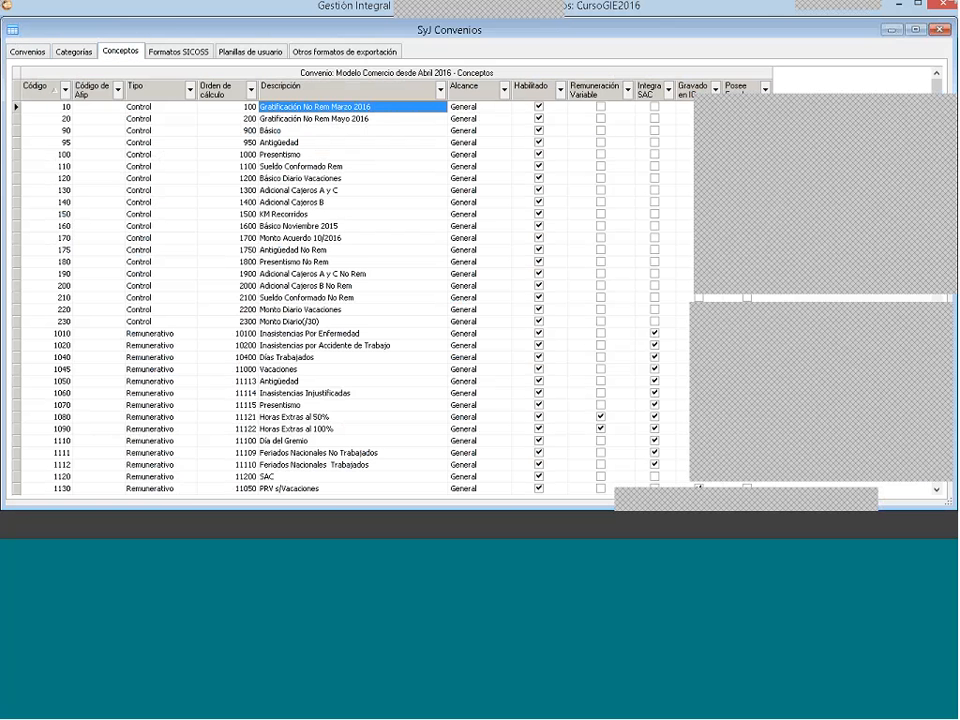
# Step: Copy the Feriados Nacionales No Trabajados concept from Modelo Comercio desde Abril 2016
pyautogui.scroll(-2, 335, 391)
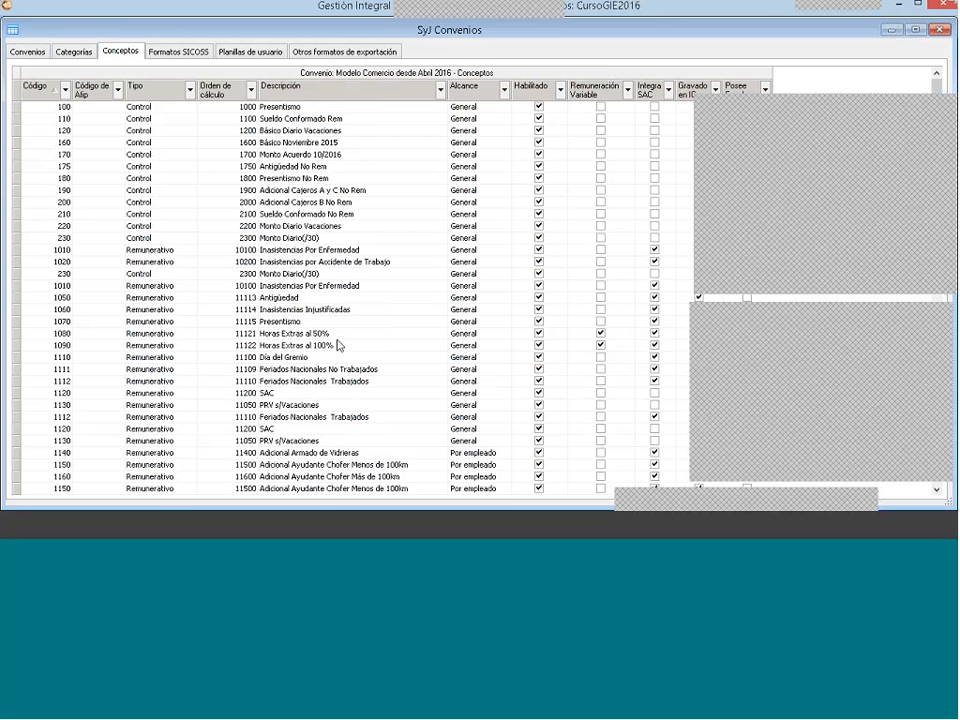
pyautogui.scroll(-2, 330, 350)
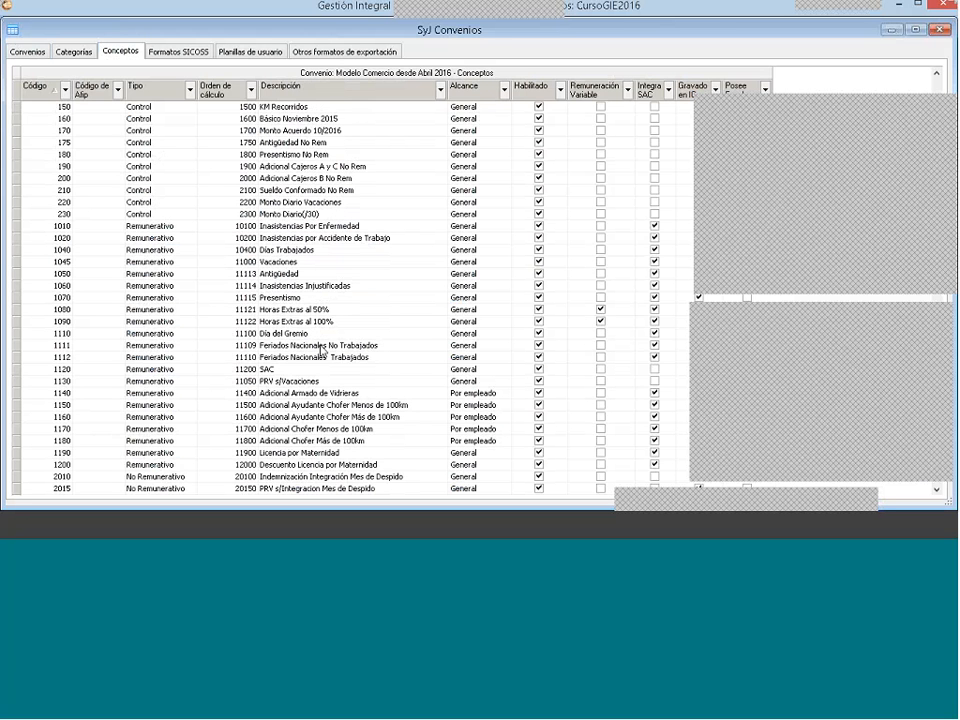
pyautogui.rightClick(322, 349)
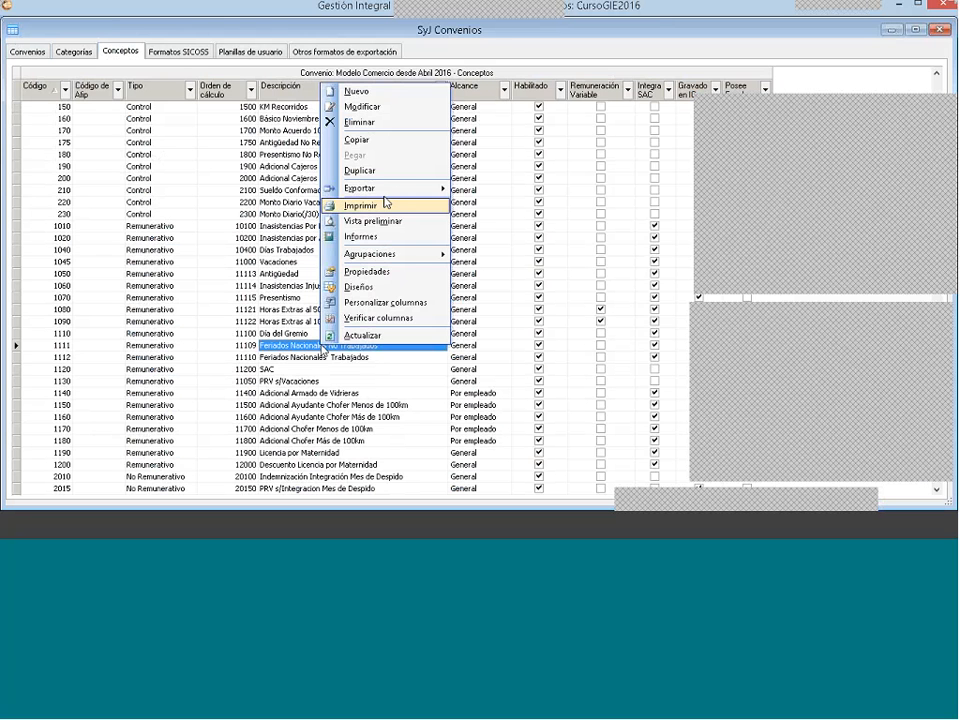
pyautogui.click(372, 141)
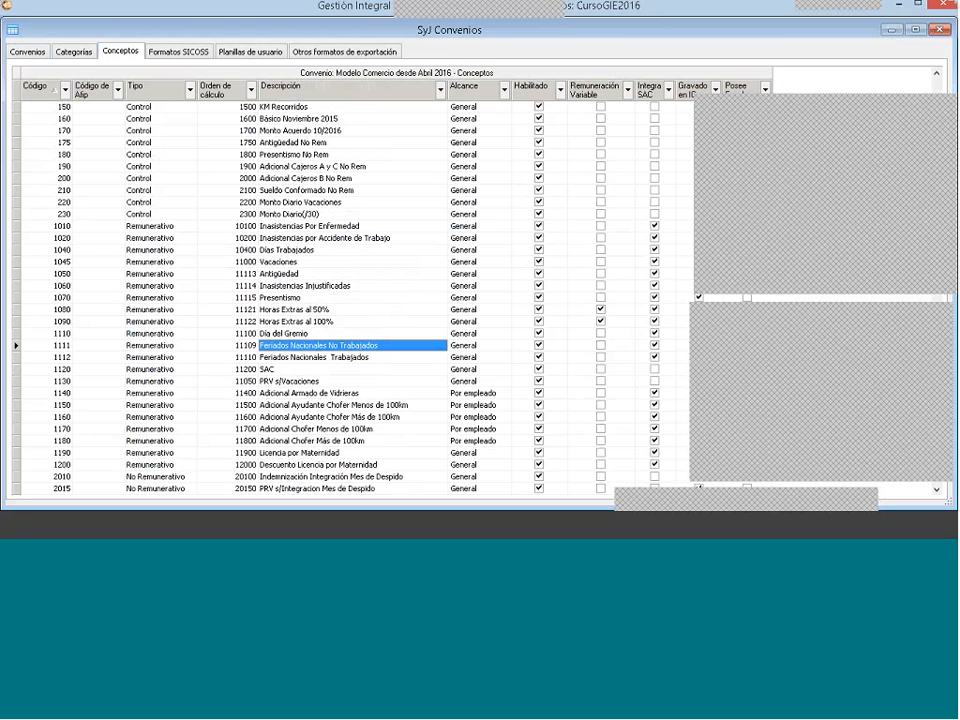
# Step: Paste the copied Feriados Nacionales No Trabajados concept into the concepts of Convenio Practica 2
pyautogui.click(36, 50)
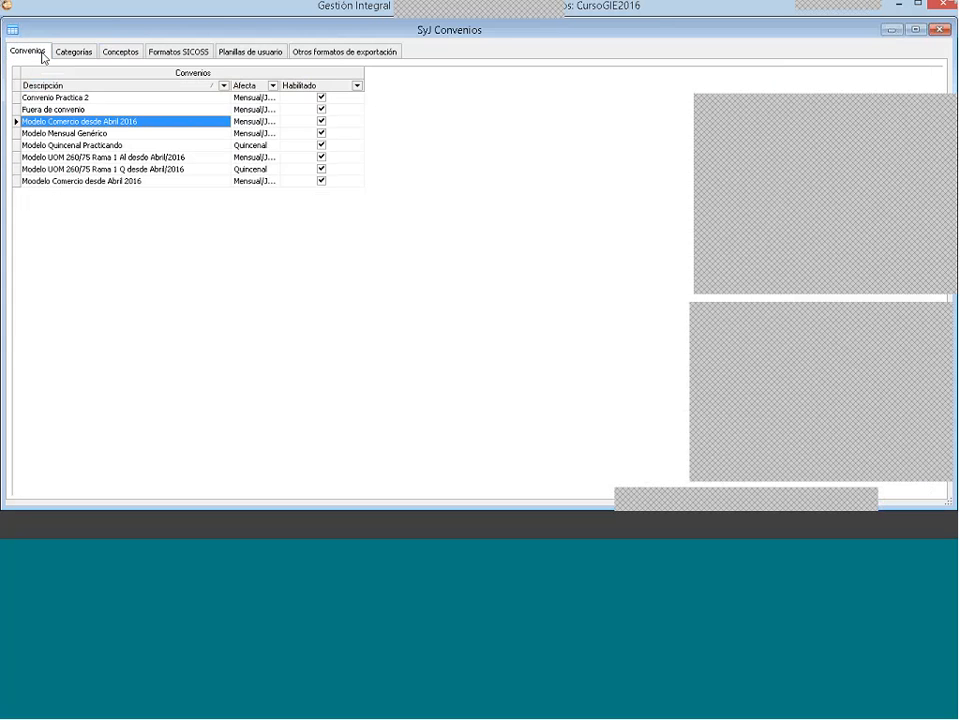
pyautogui.click(92, 98)
pyautogui.click(119, 51)
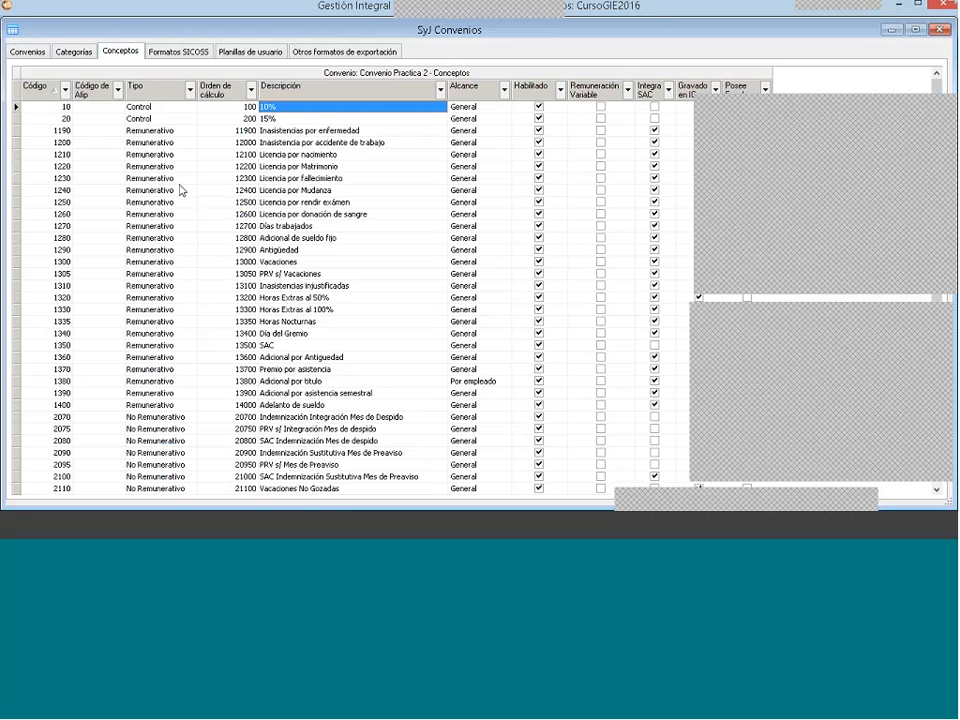
pyautogui.rightClick(263, 261)
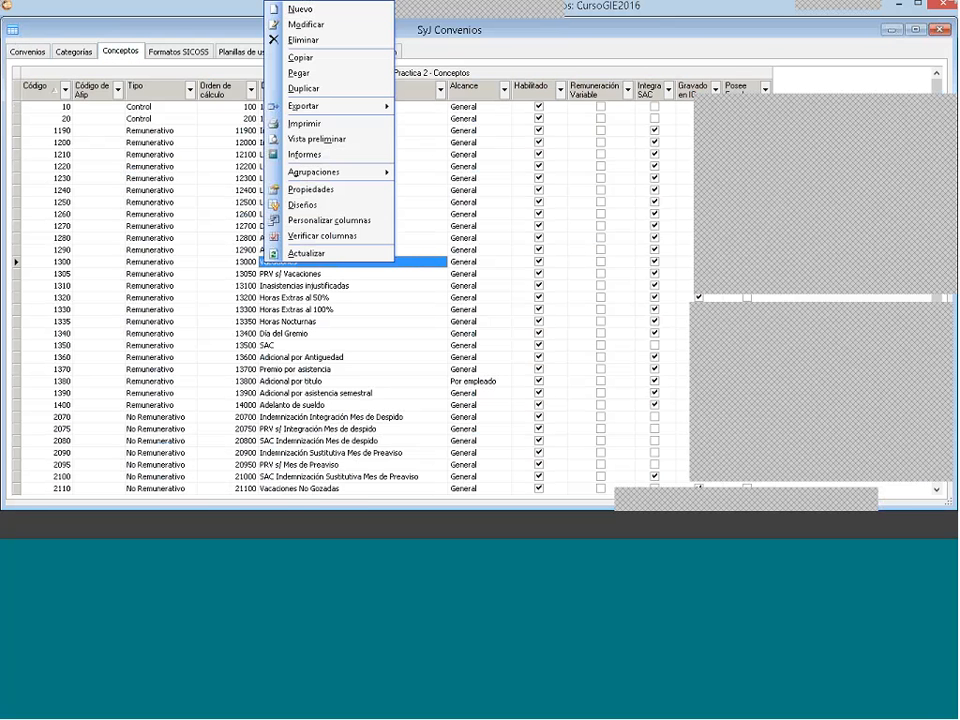
pyautogui.click(300, 73)
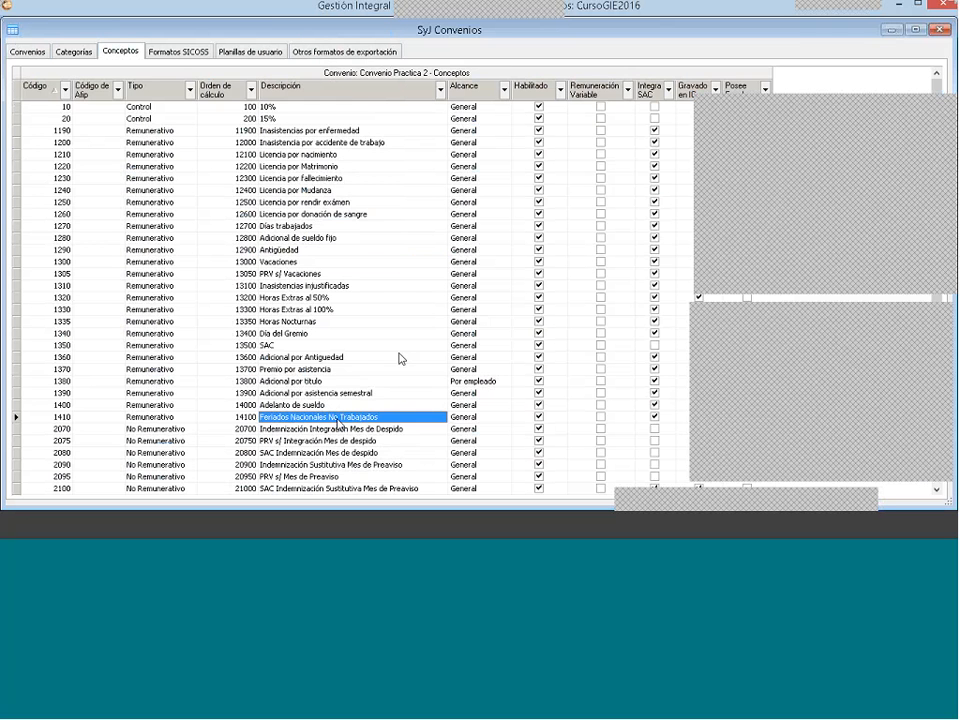
pyautogui.rightClick(338, 424)
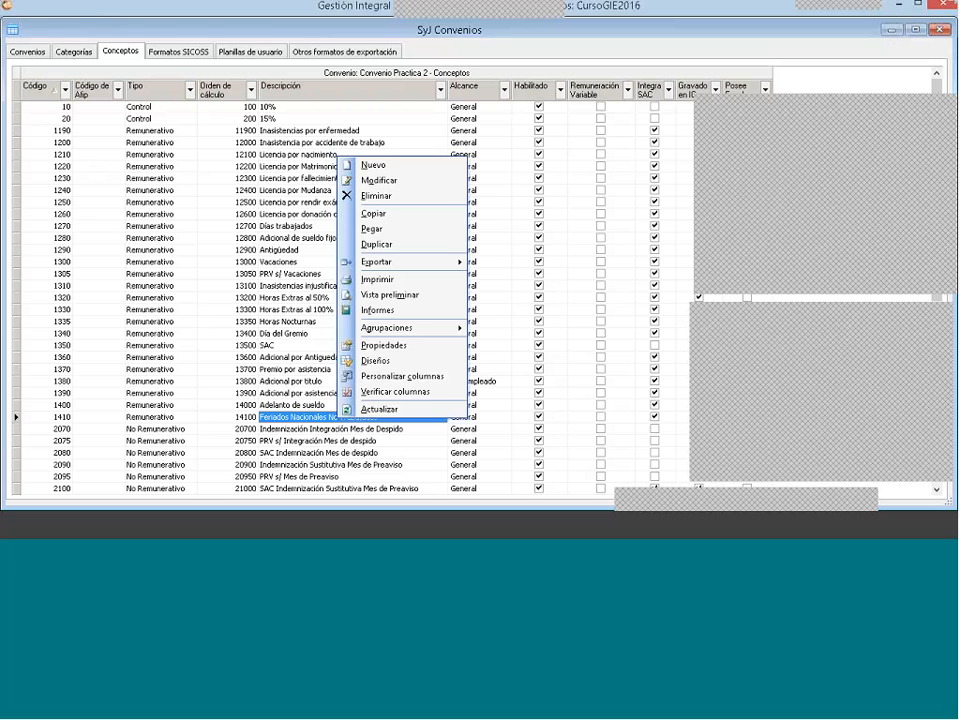
pyautogui.click(291, 384)
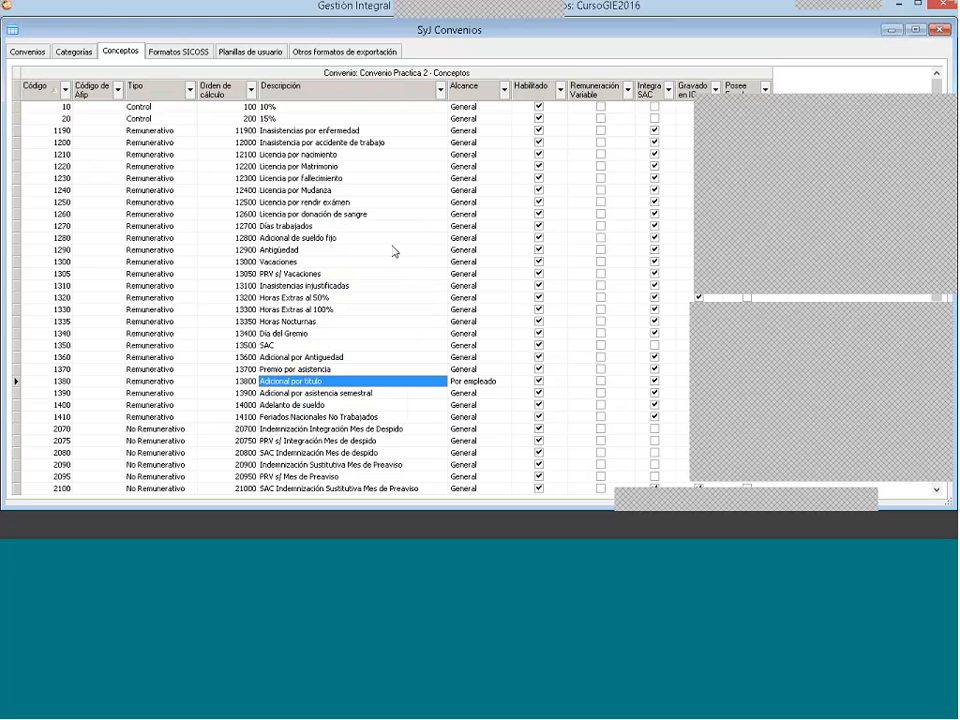
# Step: Review the unit value and quantity settings of the Antigüedad concept and close it without changes
pyautogui.doubleClick(313, 248)
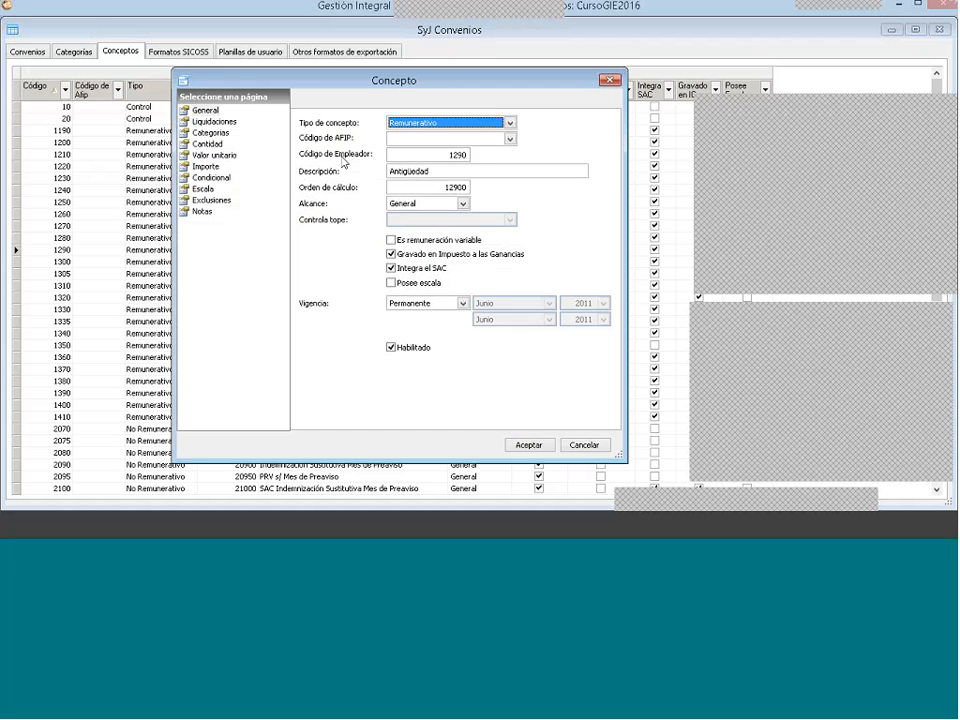
pyautogui.click(215, 158)
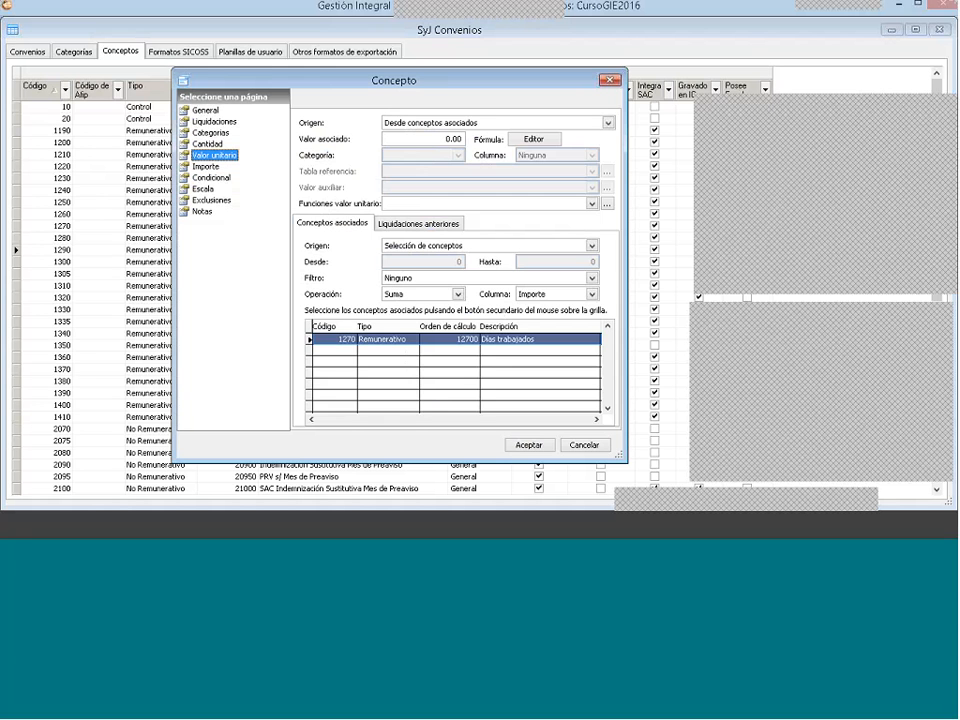
pyautogui.press('Up')
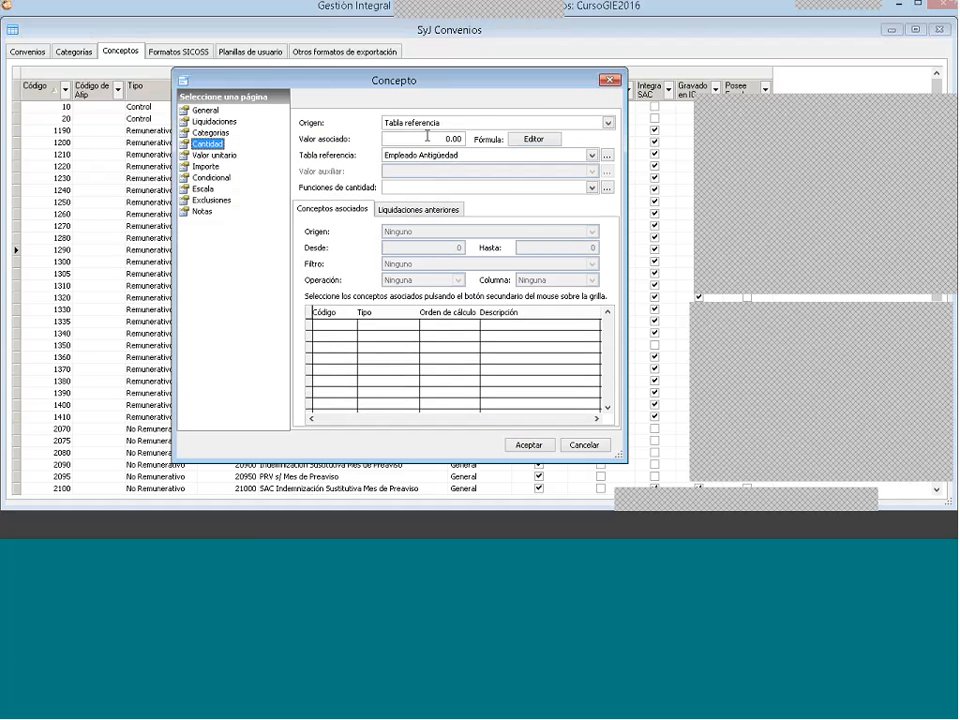
pyautogui.click(584, 445)
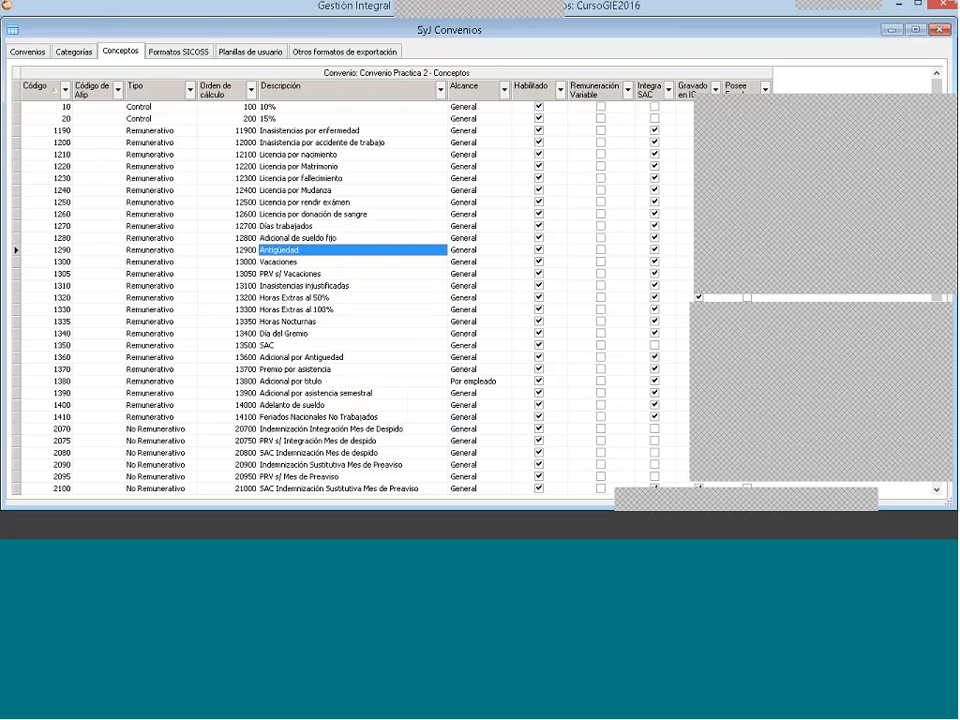
# Step: Read the item about adapting the concepts to the S.I.C.O.S.S. format in the Word document and open the SICOSS formats of Convenio Practica 2
pyautogui.click(300, 522)
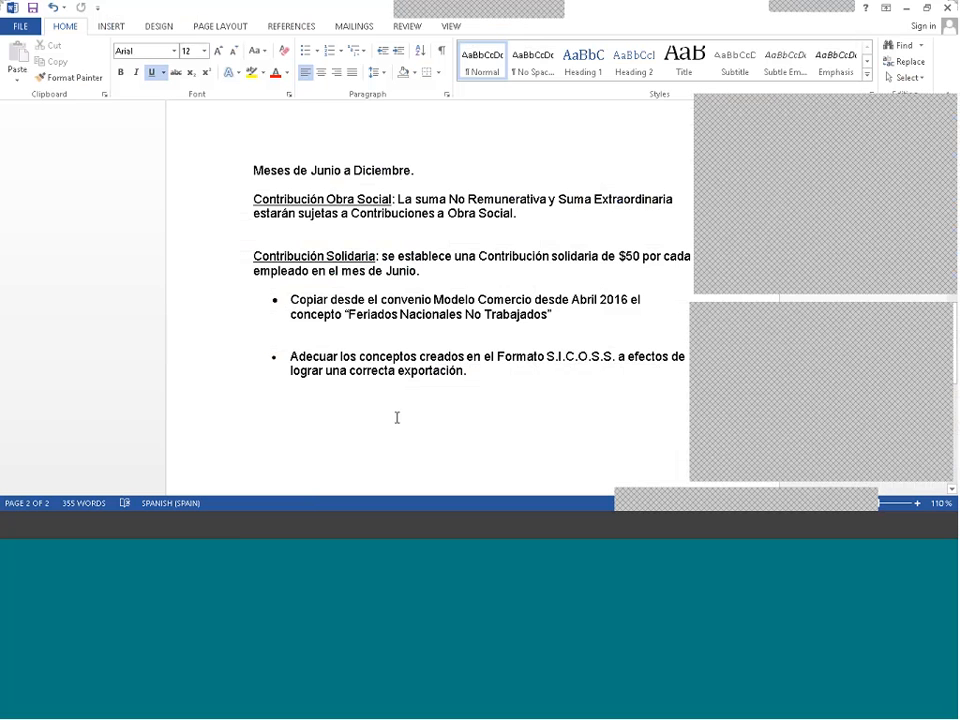
pyautogui.click(239, 523)
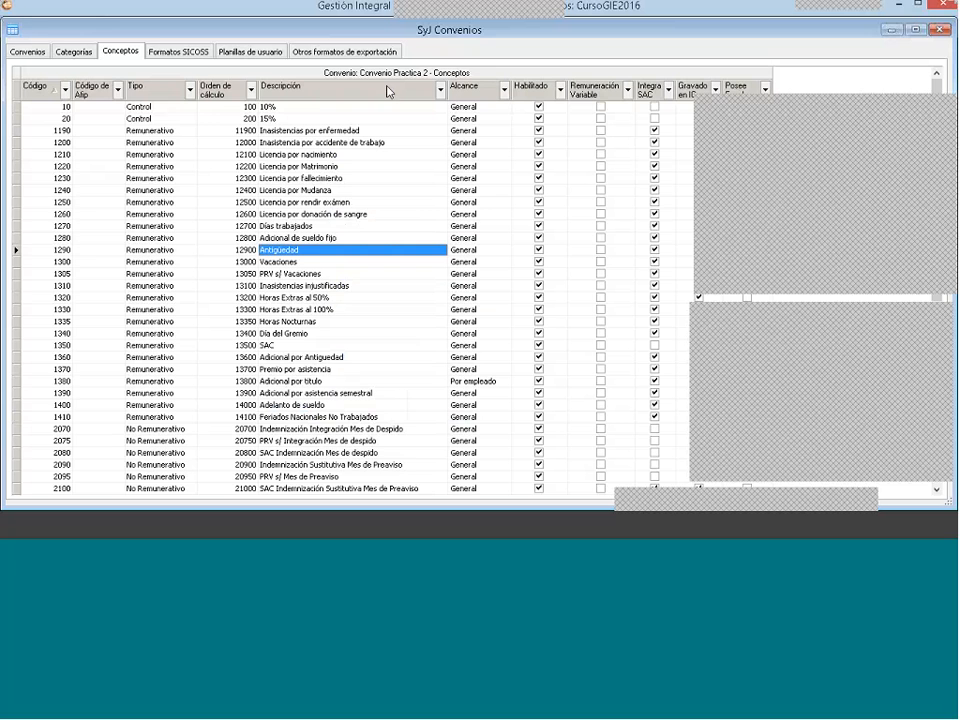
pyautogui.click(22, 49)
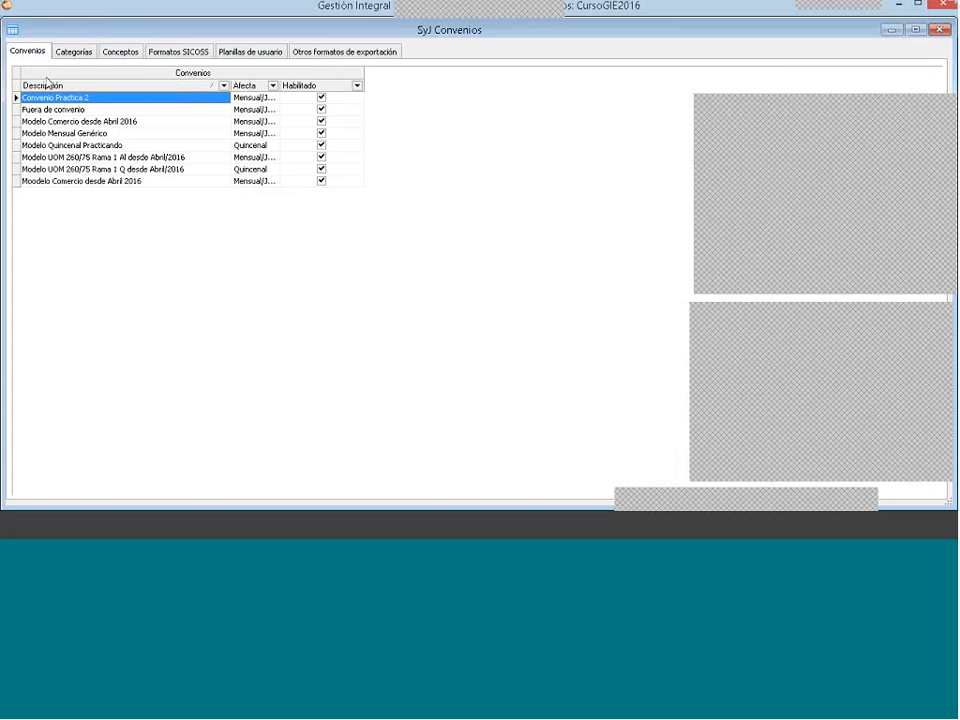
pyautogui.click(166, 54)
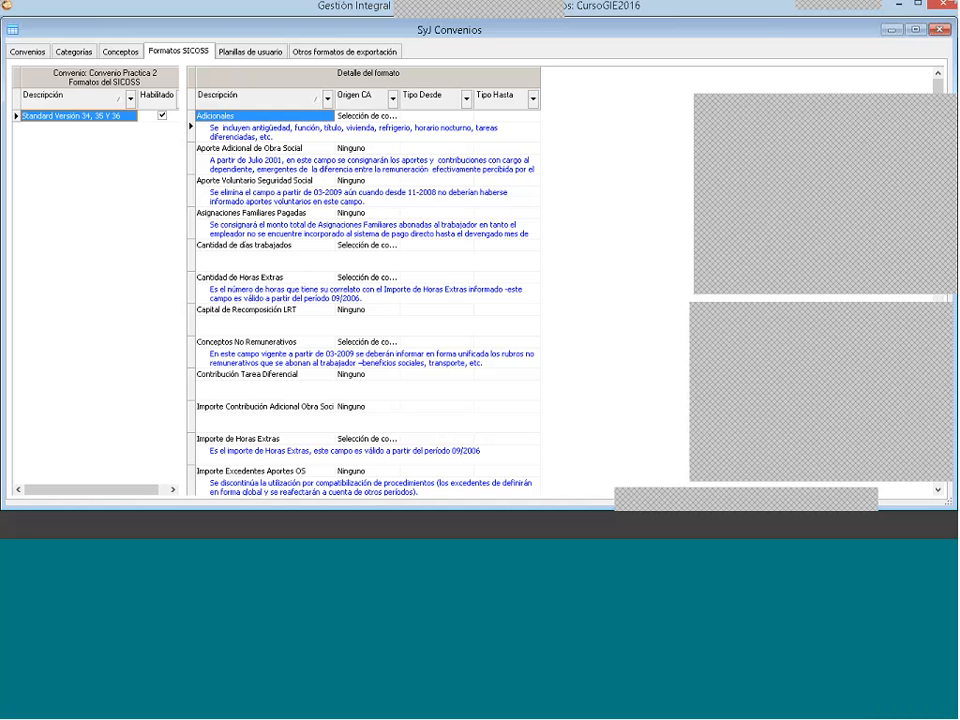
# Step: Edit the Conceptos No Remunerativos detail of the SICOSS format and set its origin to Rango de tipos de conceptos
pyautogui.click(280, 342)
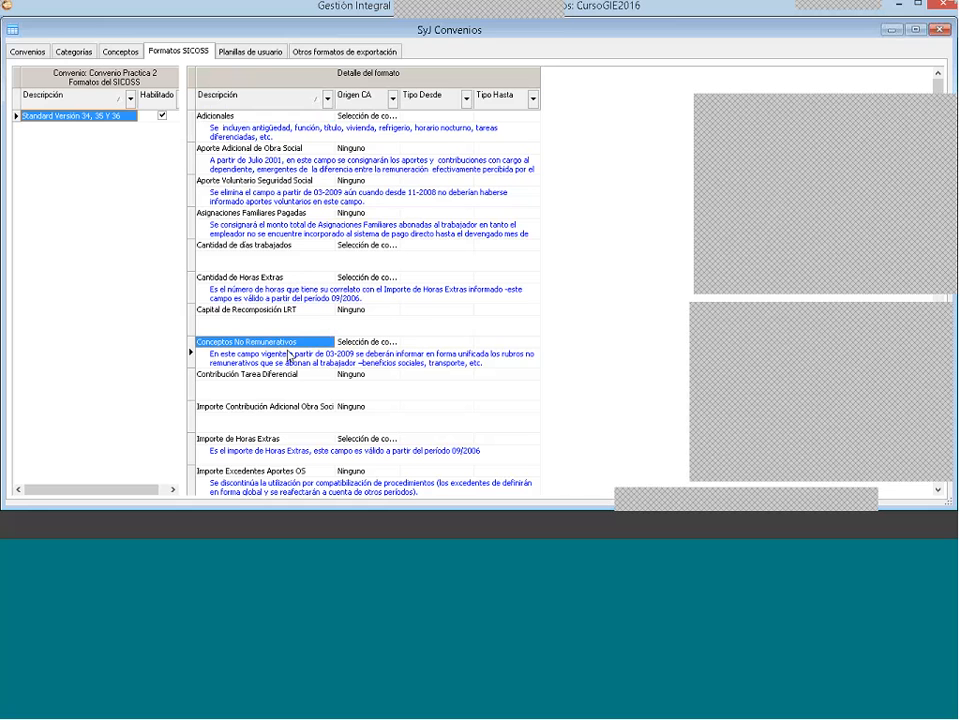
pyautogui.rightClick(300, 341)
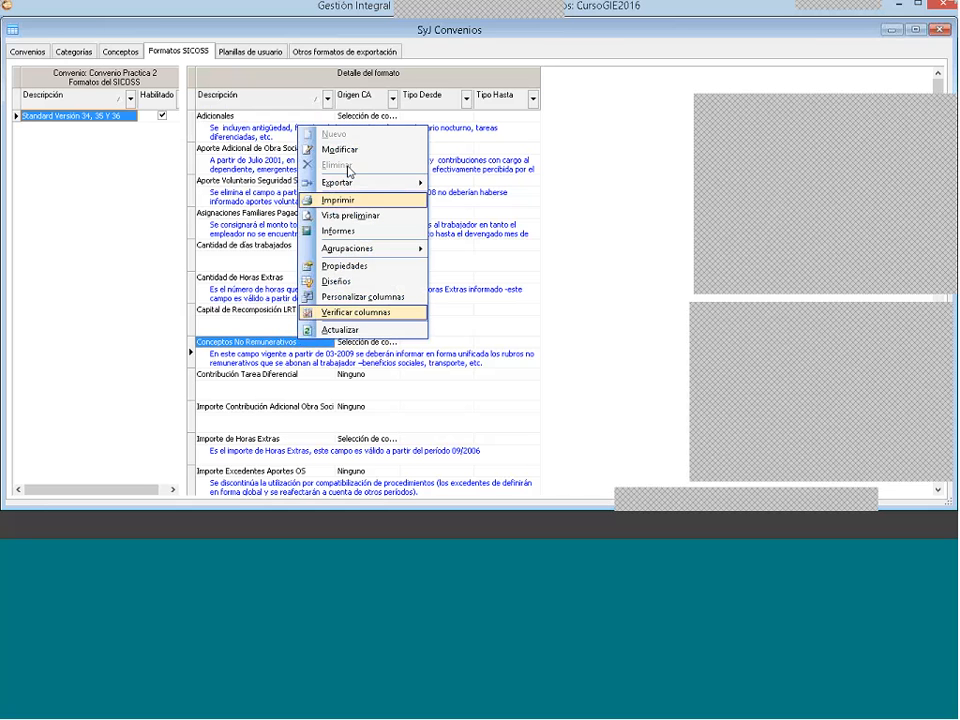
pyautogui.click(345, 150)
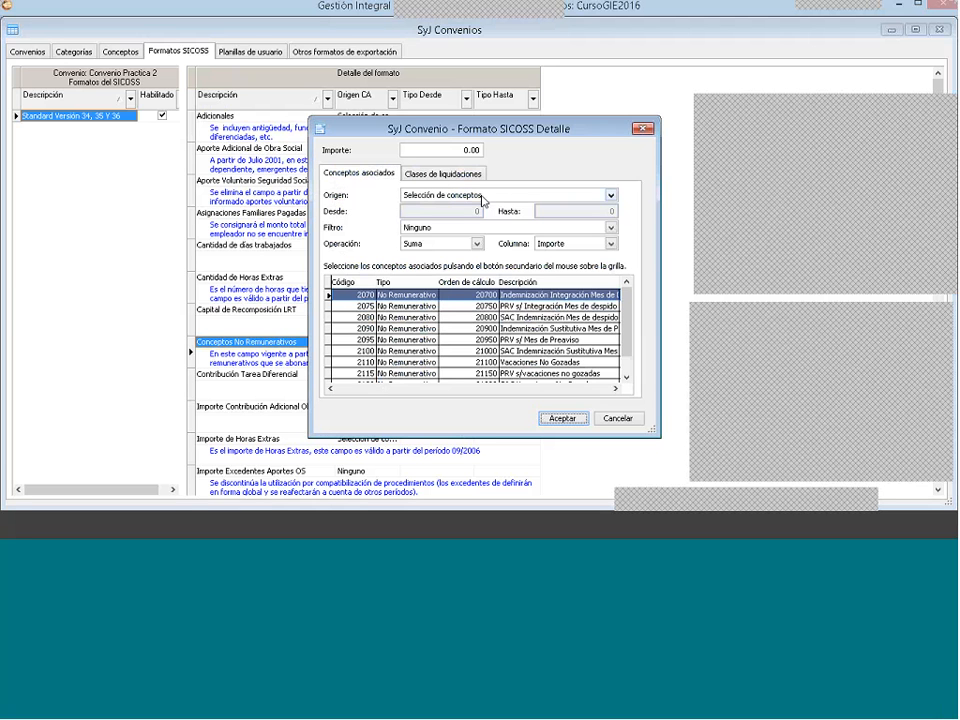
pyautogui.click(482, 200)
pyautogui.click(482, 200)
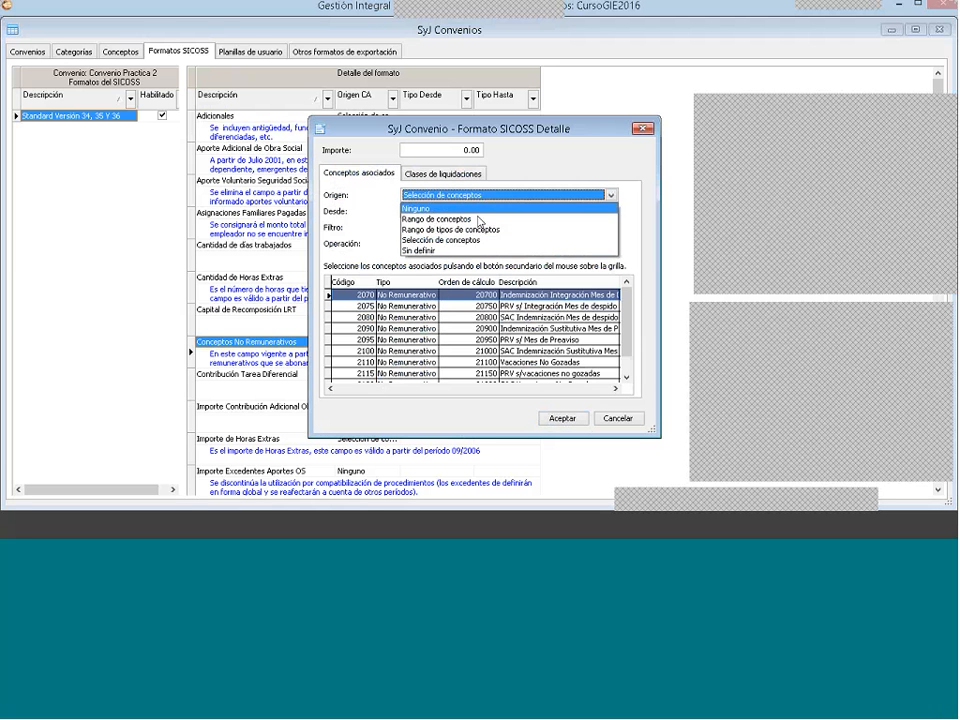
pyautogui.click(469, 230)
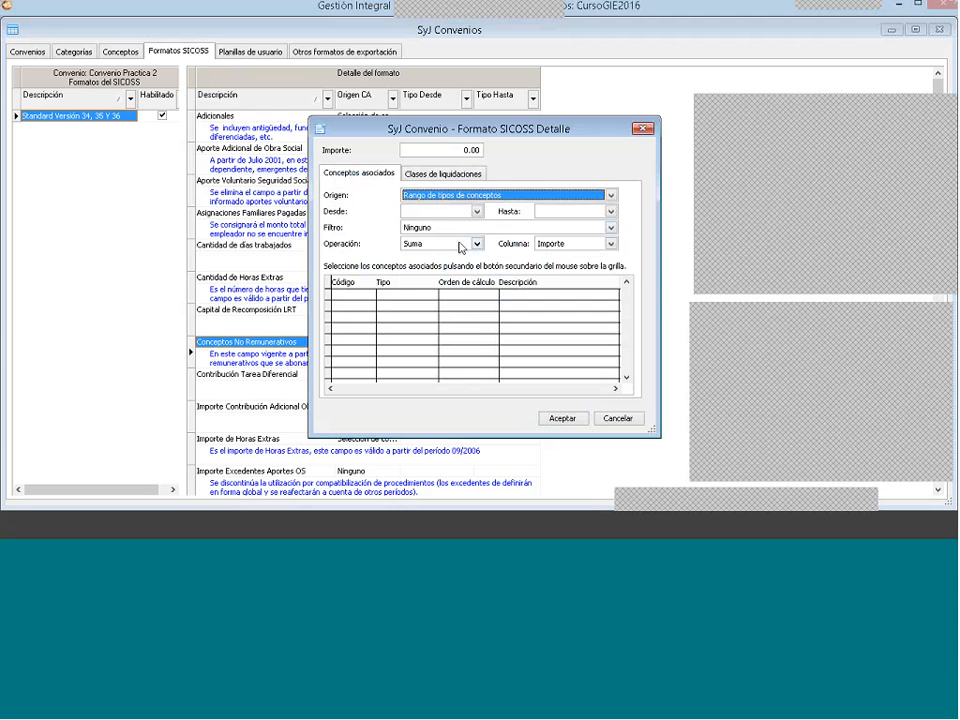
# Step: Set the concept type range from No Remunerativo to No Remunerativo and save the Conceptos No Remunerativos detail
pyautogui.click(459, 244)
pyautogui.click(445, 214)
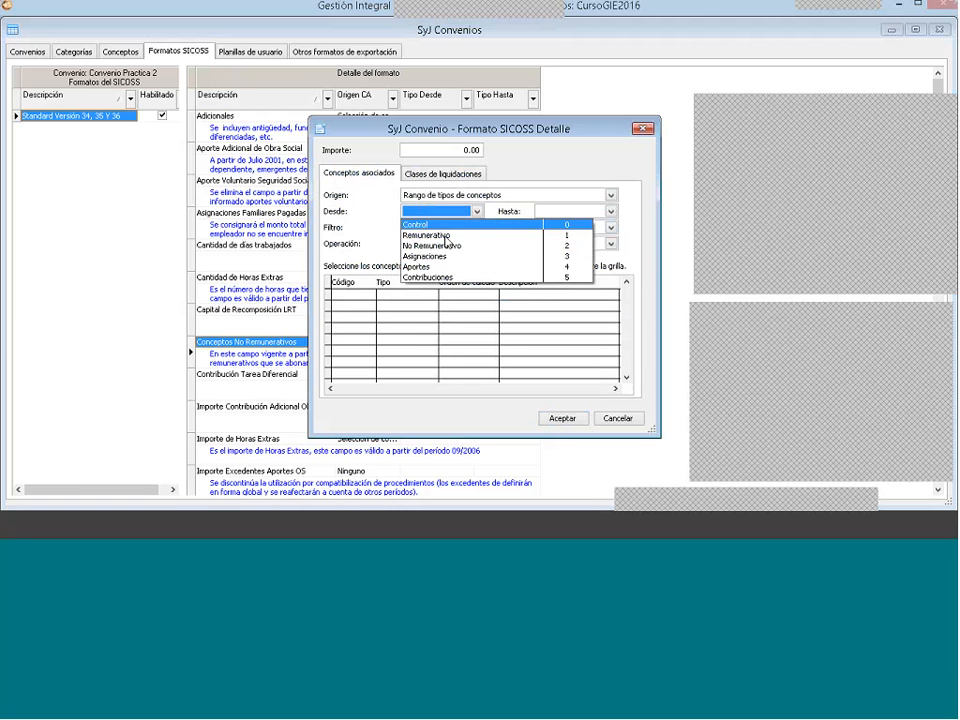
pyautogui.click(445, 245)
pyautogui.click(560, 212)
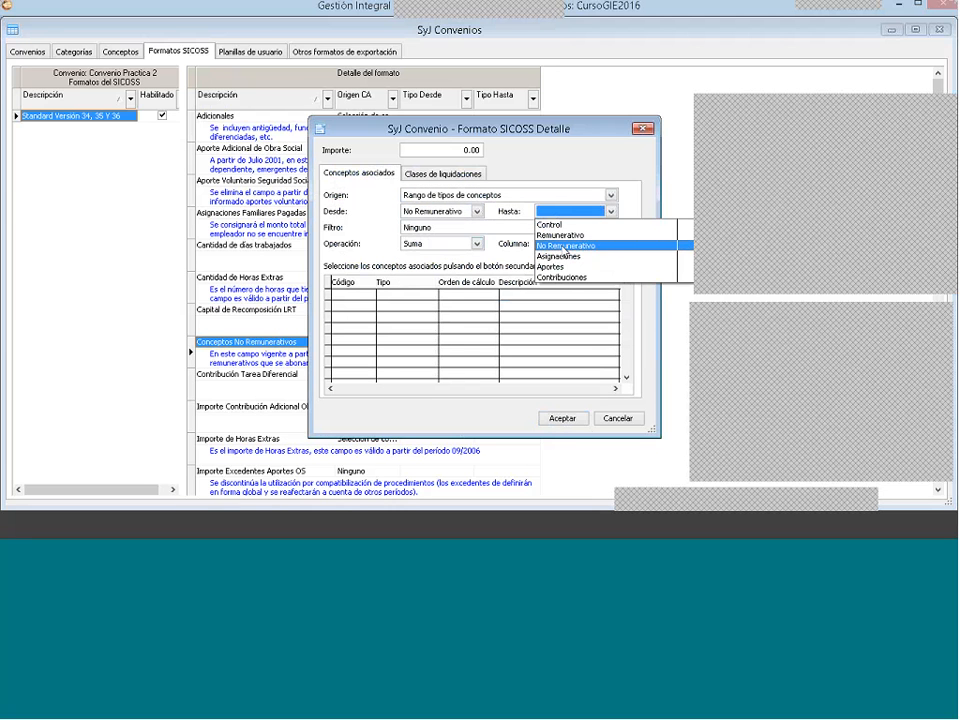
pyautogui.click(566, 246)
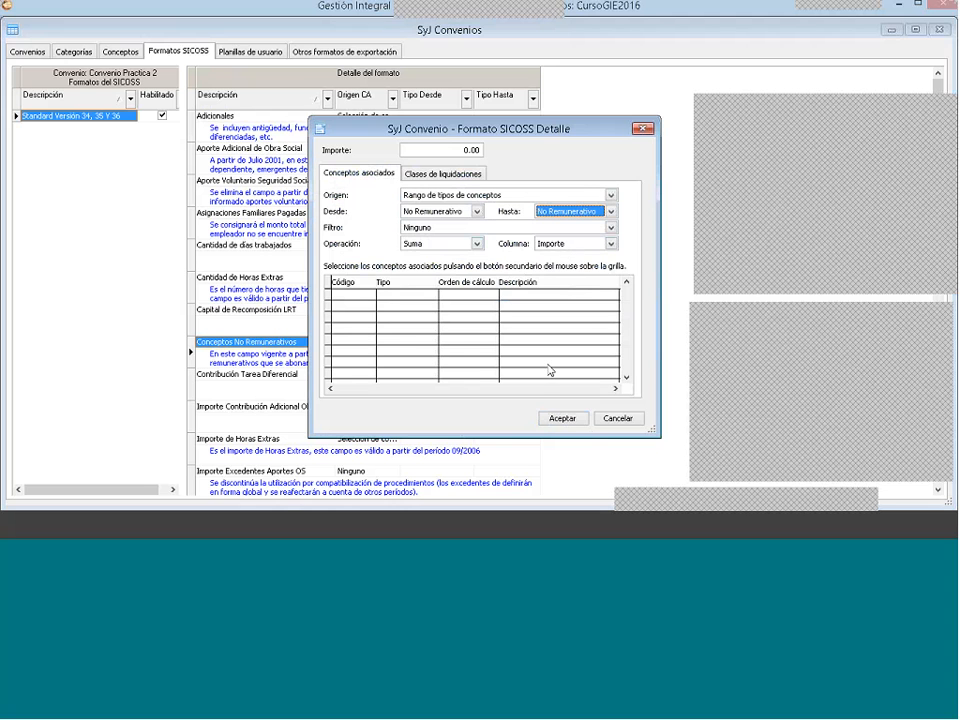
pyautogui.click(568, 418)
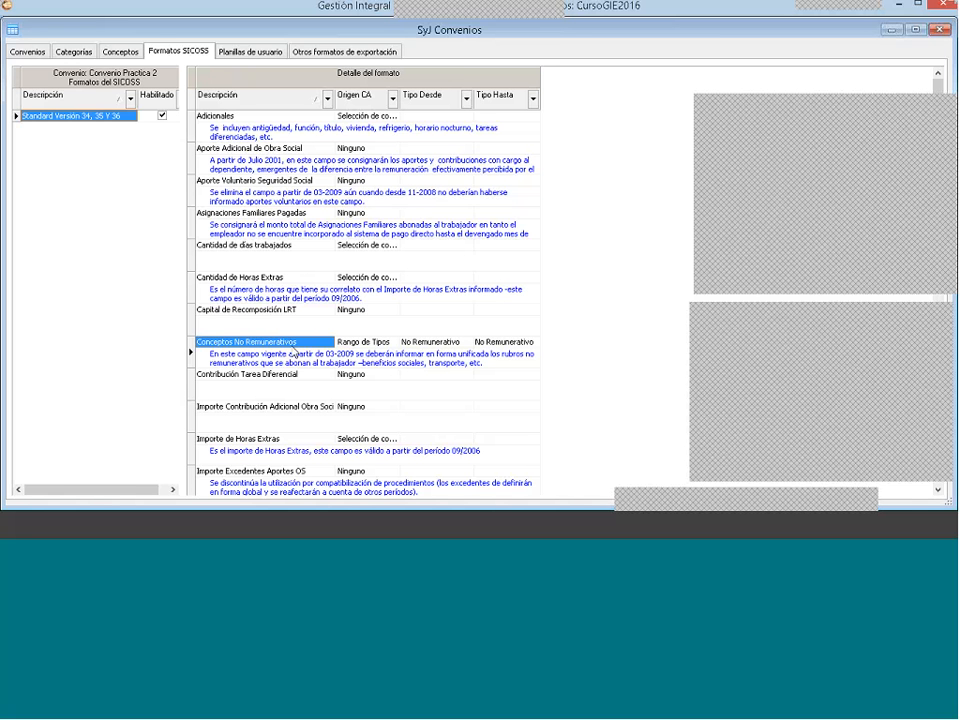
# Step: Add concept 2510 Suma no remunerativa to the associated concepts of the Adicionales SICOSS detail and save it
pyautogui.click(270, 117)
pyautogui.rightClick(270, 119)
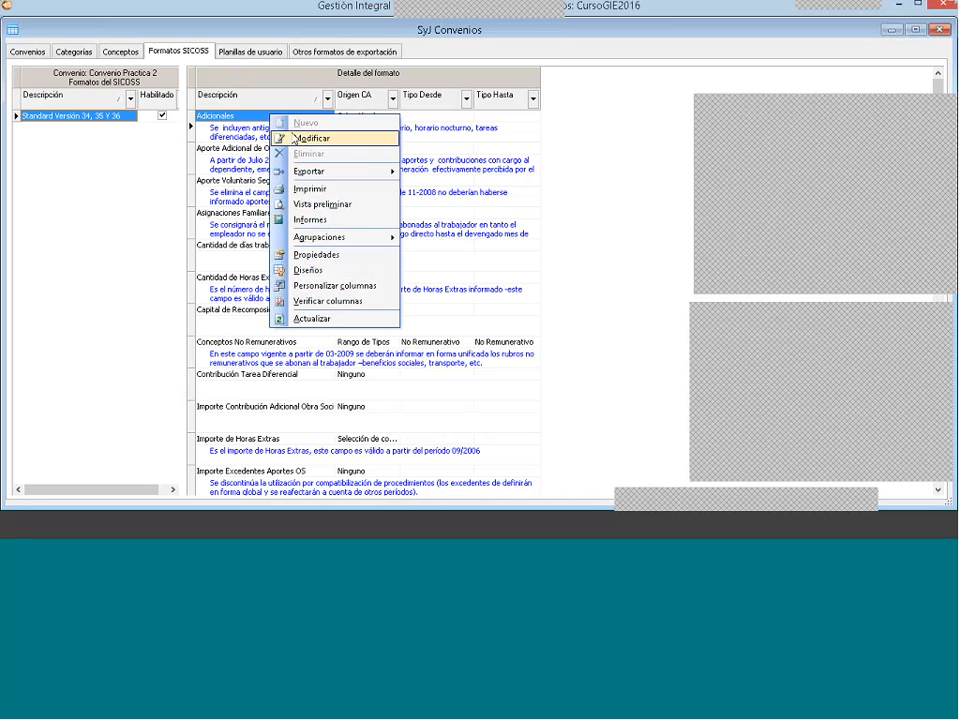
pyautogui.click(333, 138)
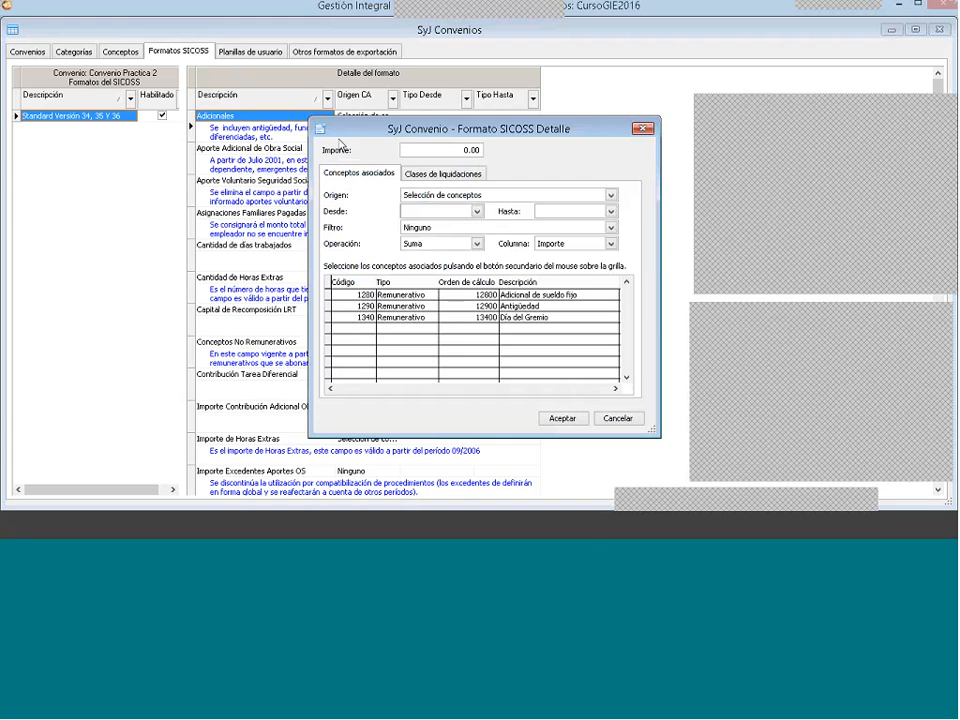
pyautogui.rightClick(399, 360)
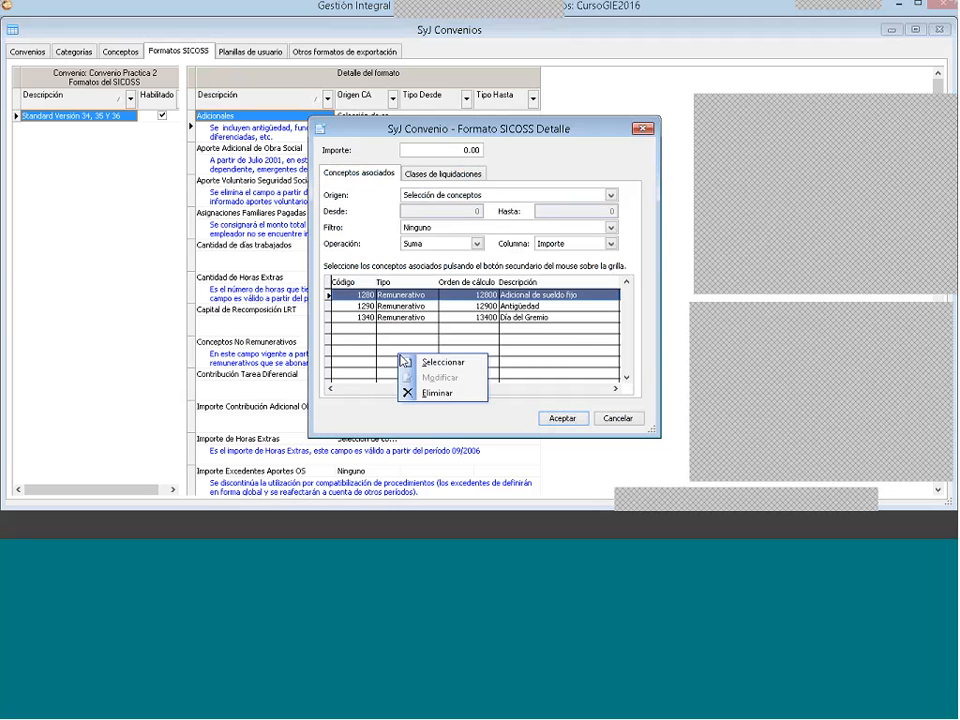
pyautogui.click(412, 366)
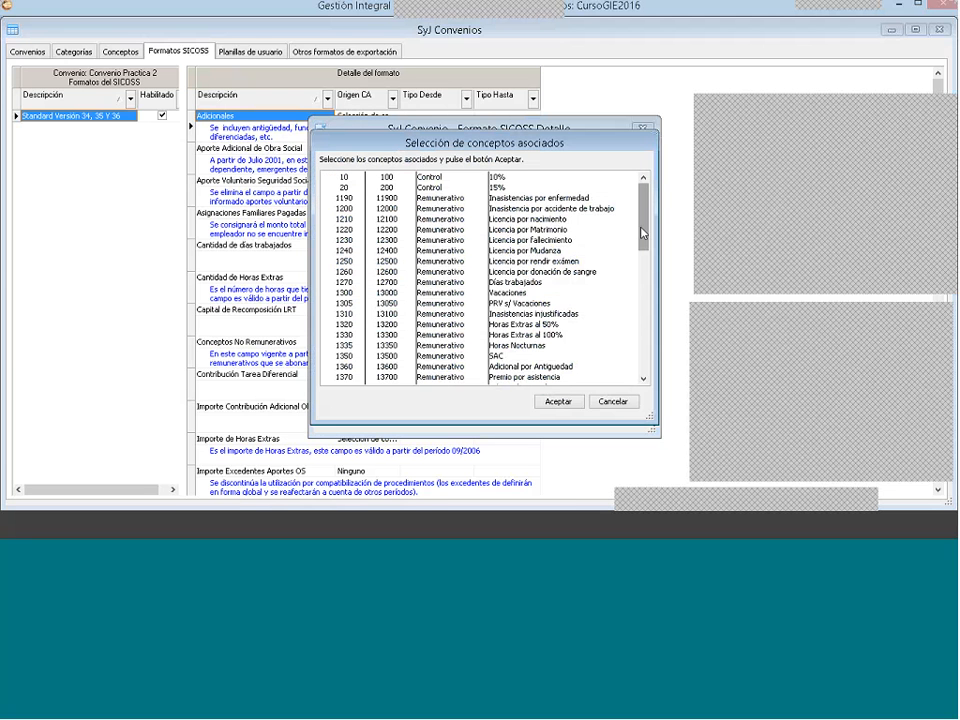
pyautogui.moveTo(644, 240); pyautogui.dragTo(644, 335)
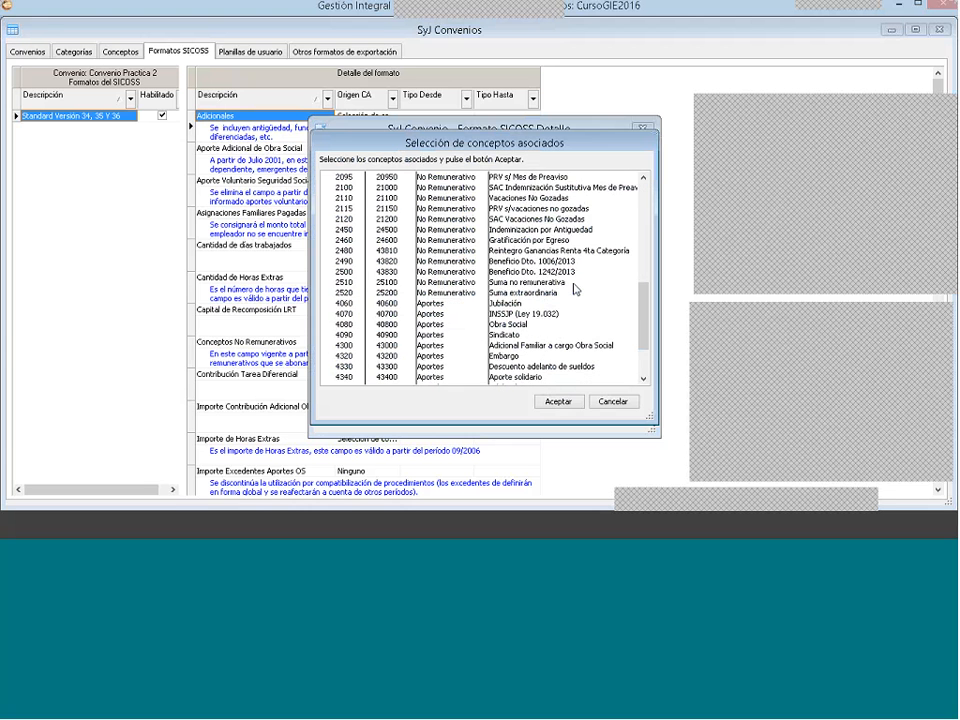
pyautogui.click(570, 283)
pyautogui.click(560, 401)
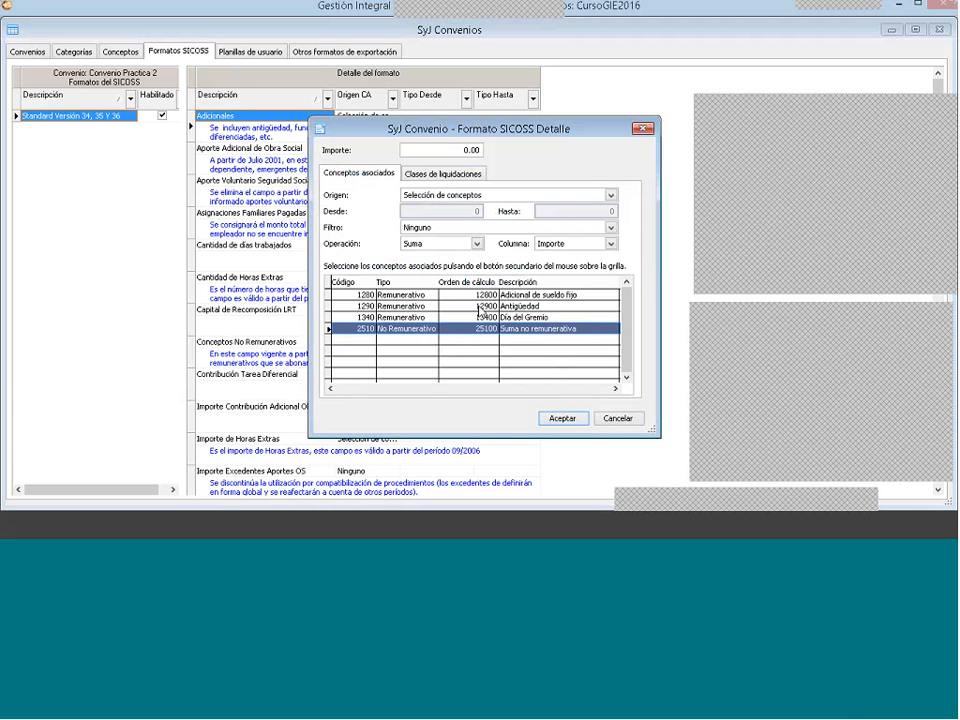
pyautogui.click(567, 419)
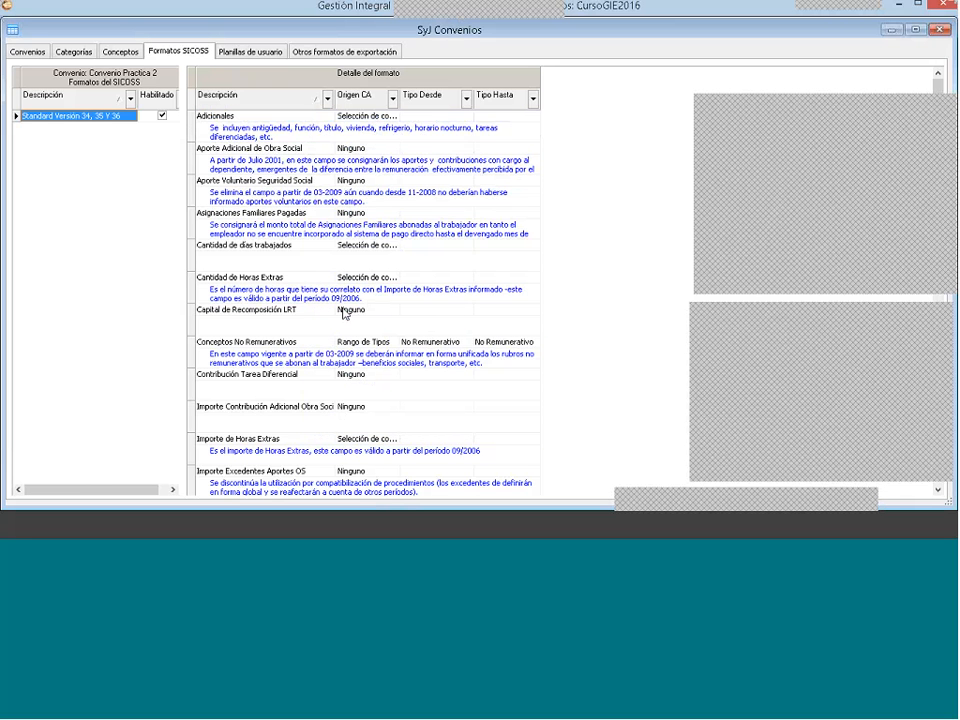
# Step: Edit the Premios detail of the SICOSS format and set its origin to Selección de conceptos
pyautogui.click(308, 311)
pyautogui.write('Premio')
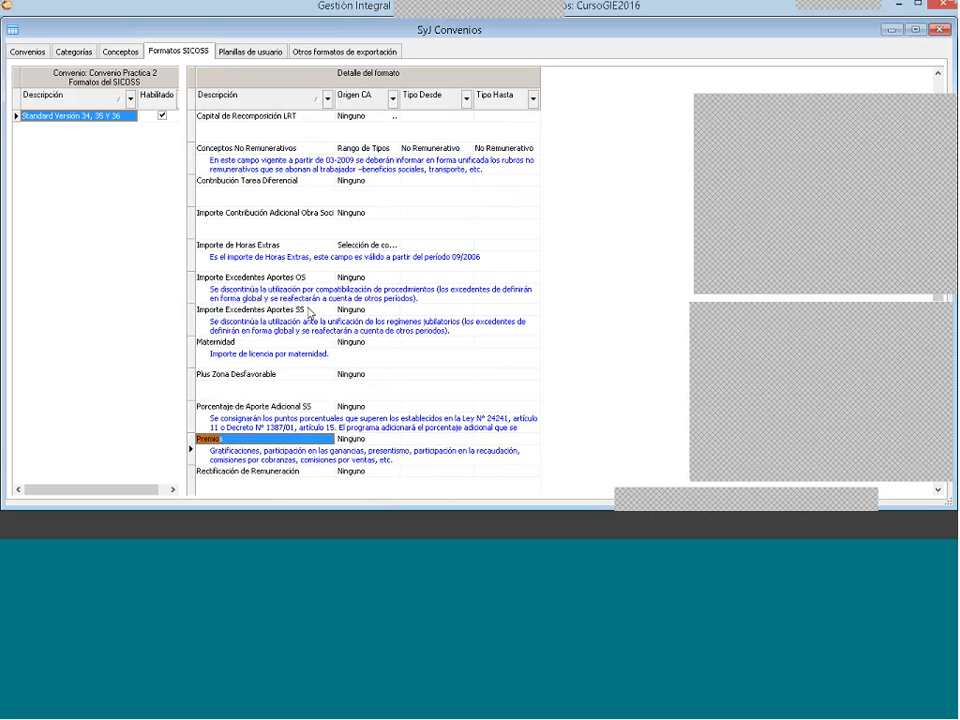
pyautogui.rightClick(288, 223)
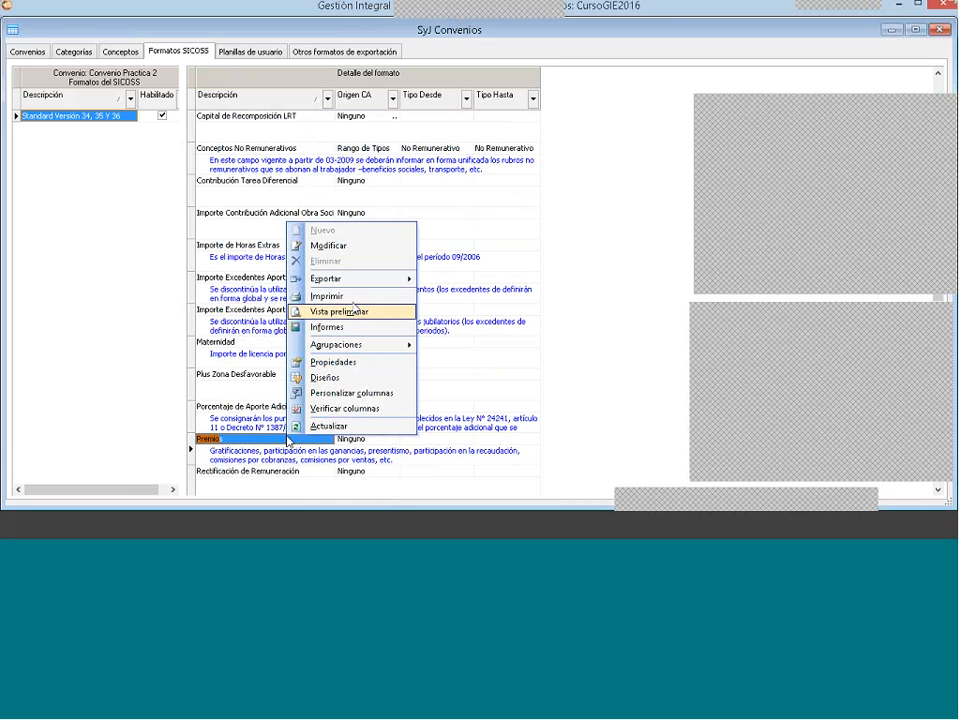
pyautogui.click(352, 255)
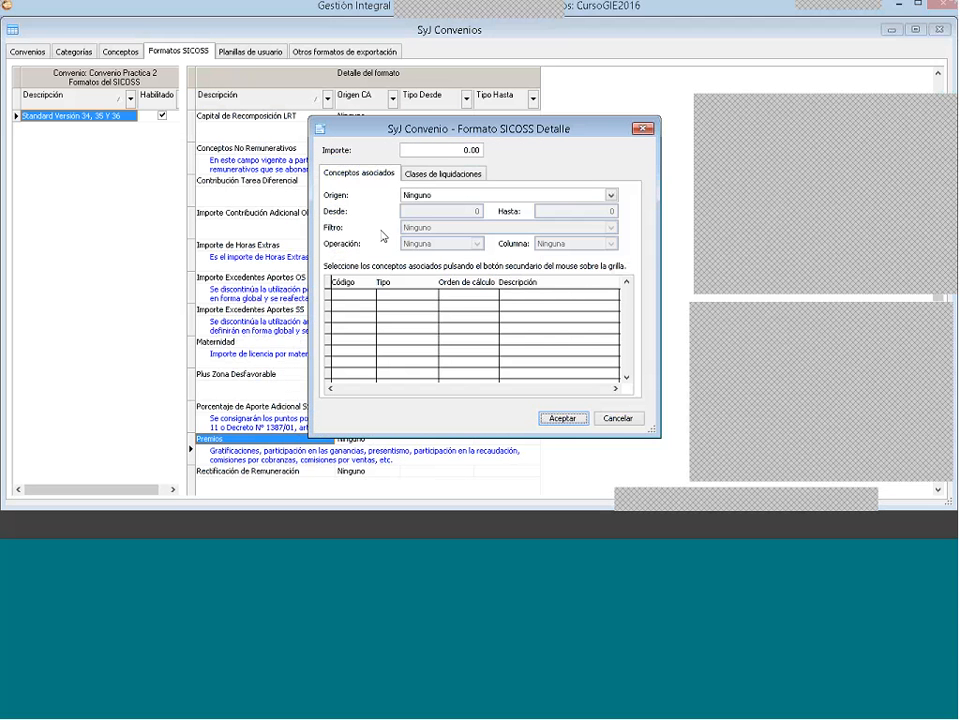
pyautogui.click(437, 198)
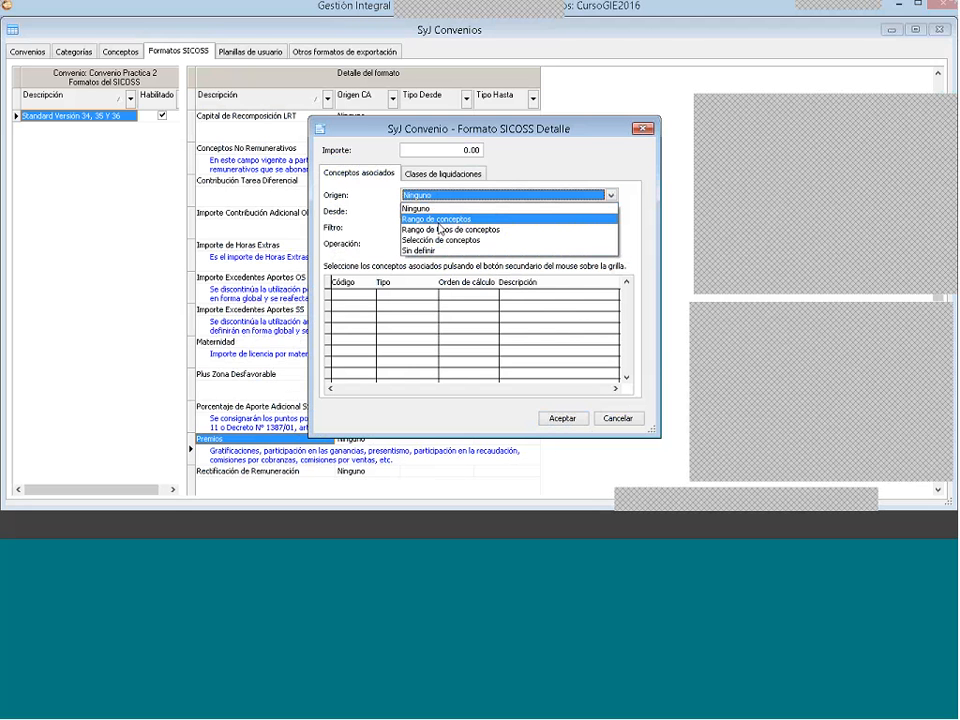
pyautogui.click(440, 240)
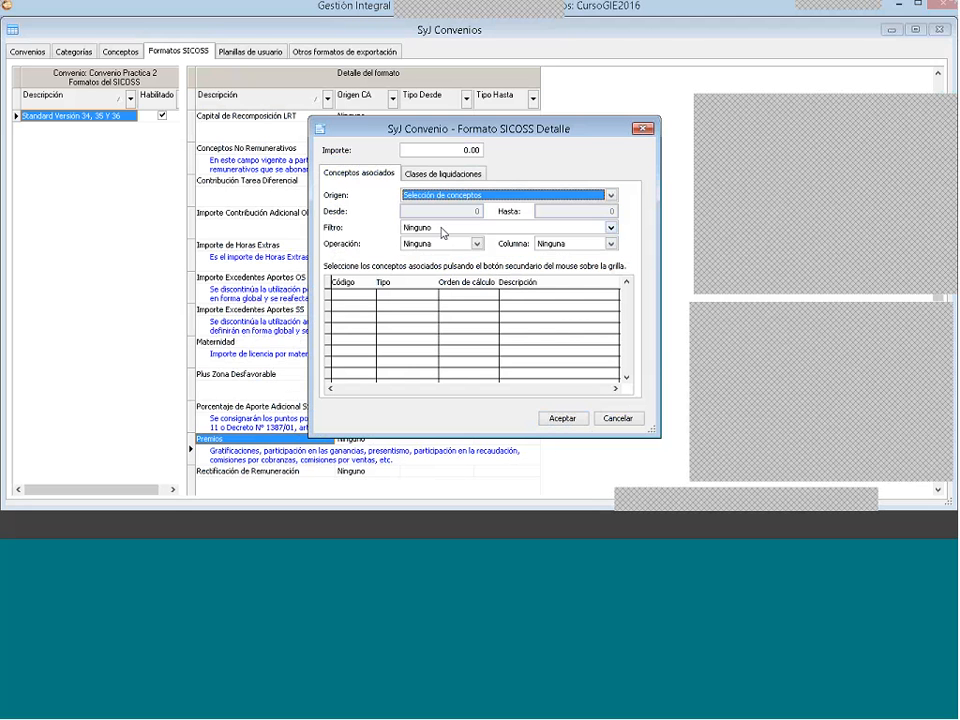
# Step: Set the Premios detail's operation to Suma and its column to Importe
pyautogui.click(441, 244)
pyautogui.click(439, 267)
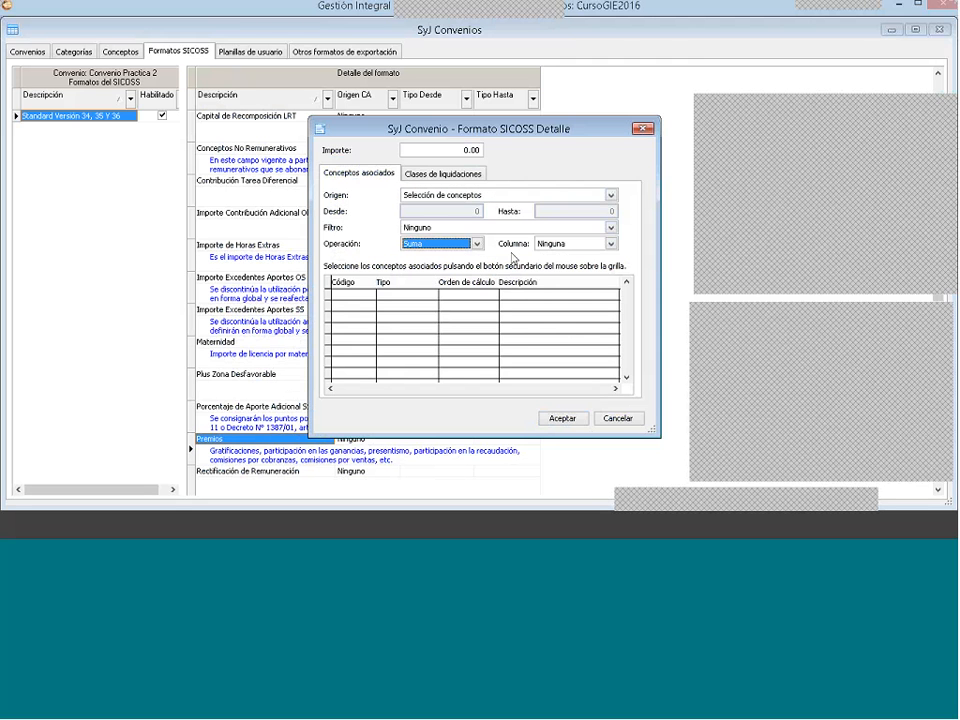
pyautogui.click(539, 246)
pyautogui.click(548, 290)
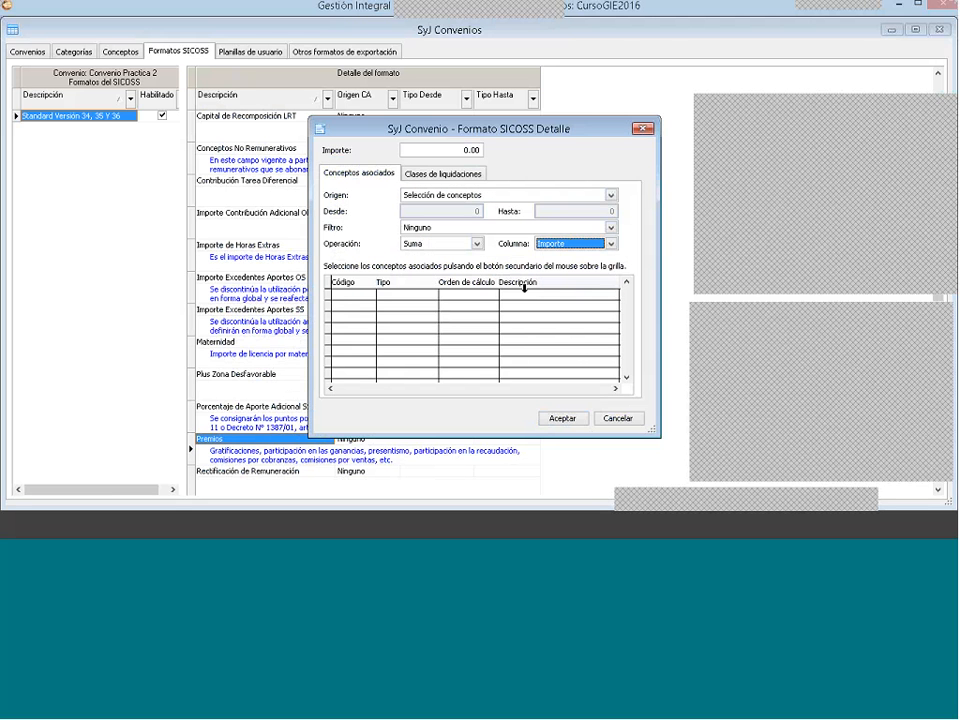
# Step: Add concept 2520 Suma extraordinaria to the associated concepts of the Premios detail and save it
pyautogui.rightClick(410, 318)
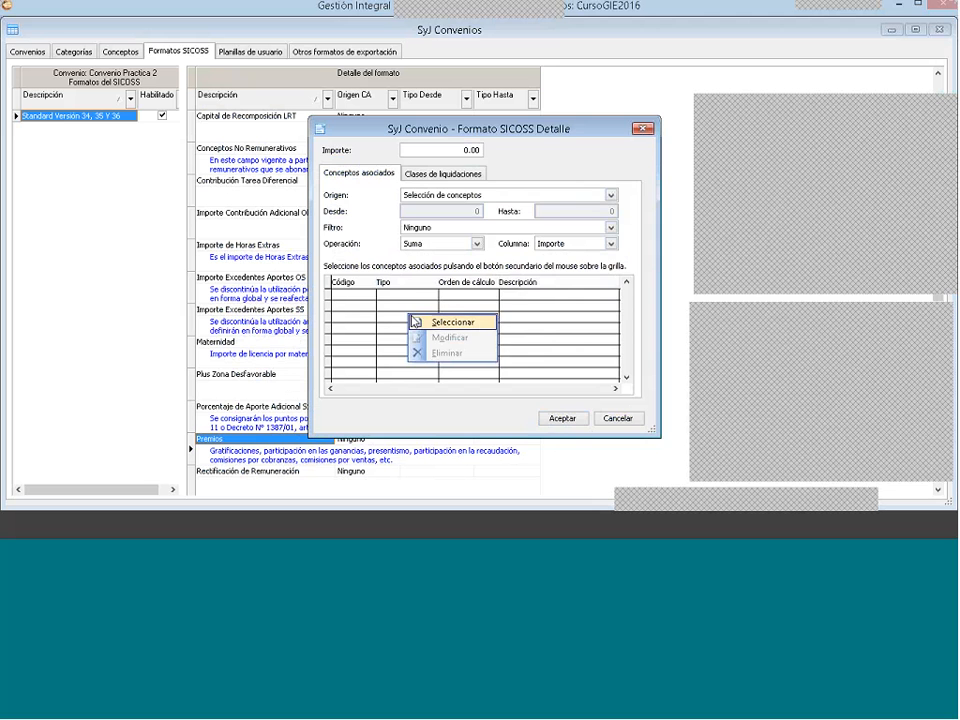
pyautogui.click(415, 320)
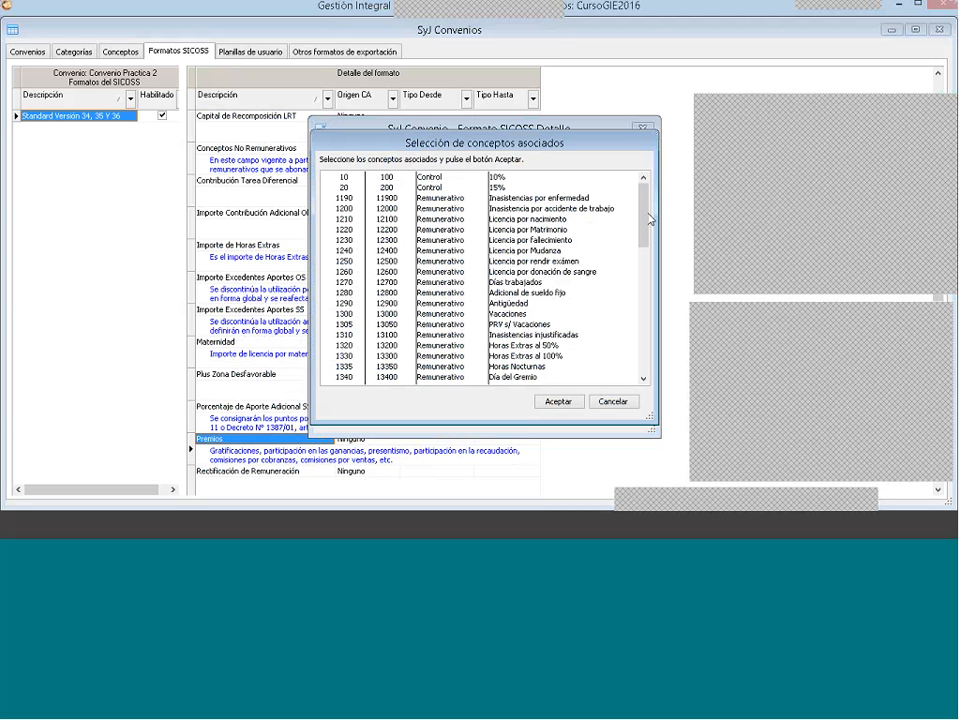
pyautogui.scroll(-1, 648, 257)
pyautogui.scroll(-15, 648, 257)
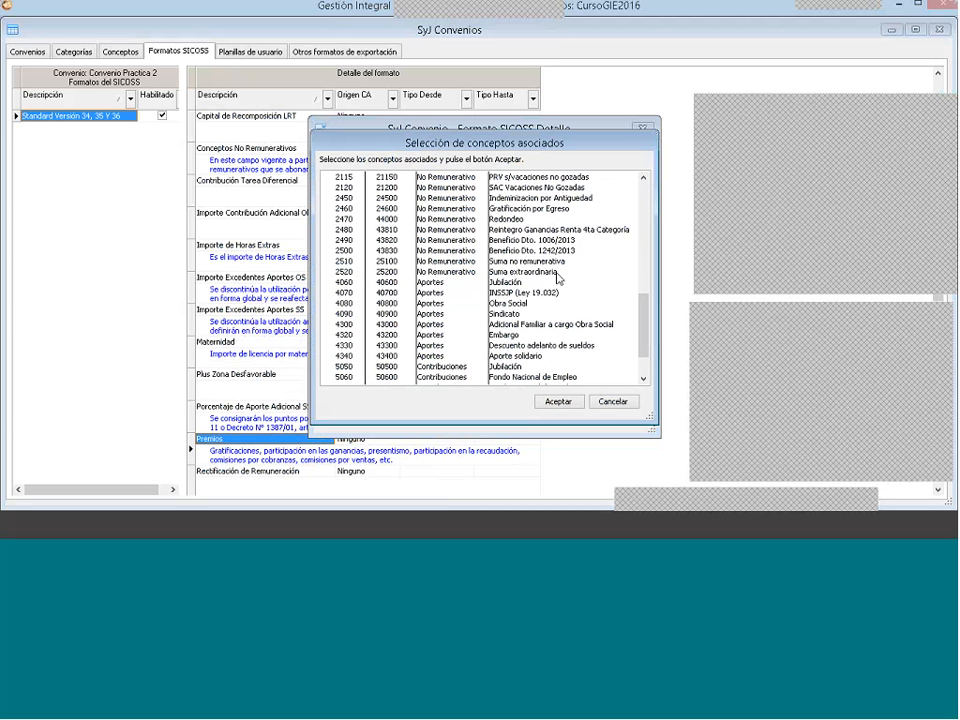
pyautogui.click(557, 271)
pyautogui.click(558, 401)
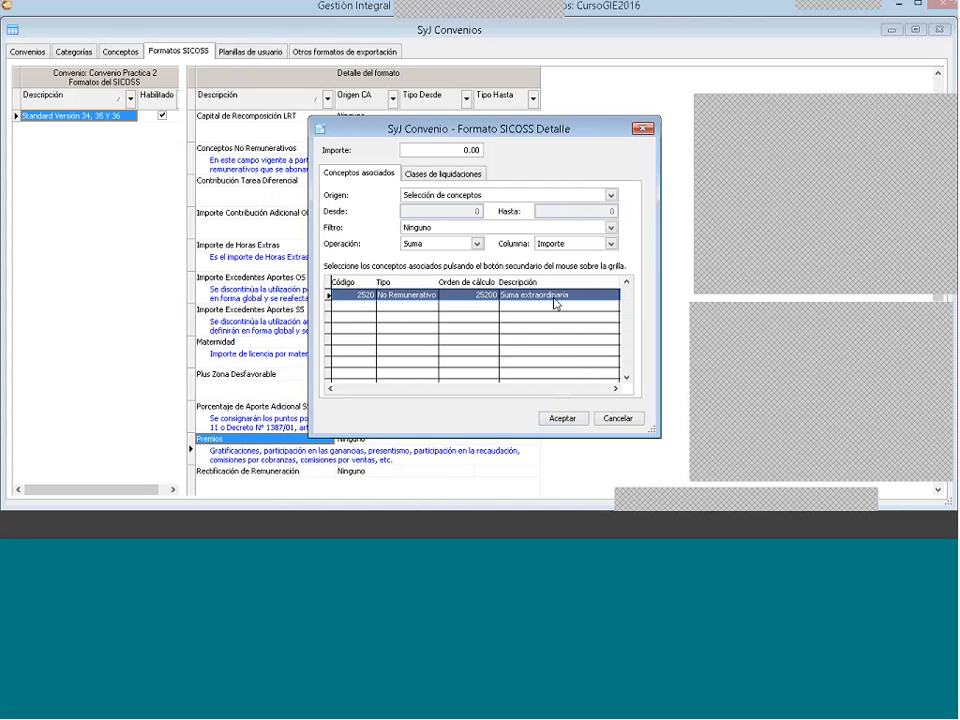
pyautogui.click(562, 418)
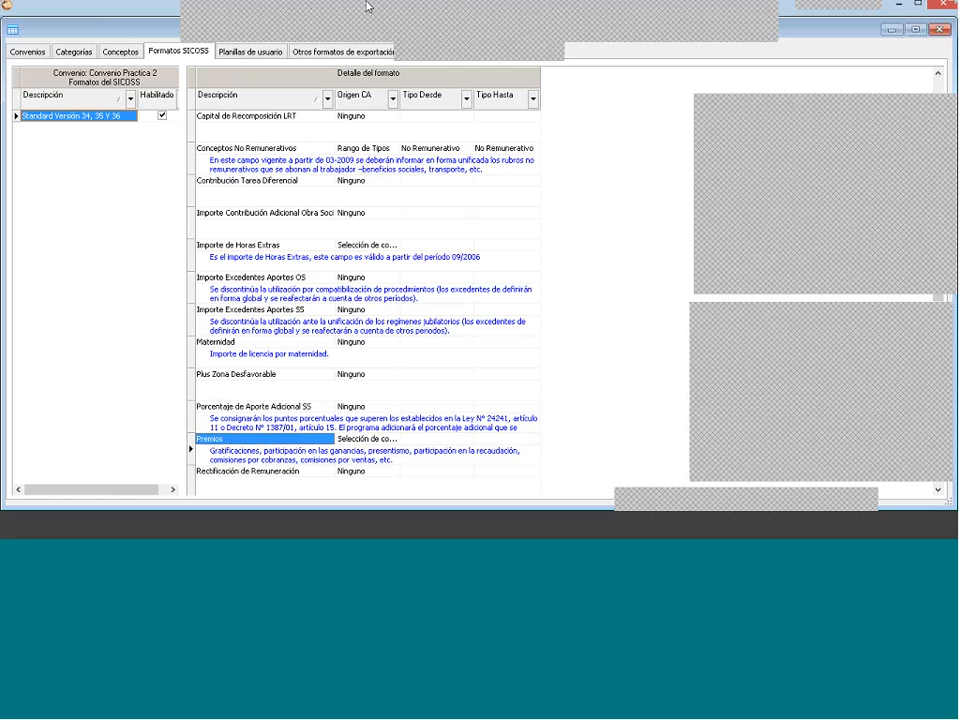
pyautogui.click(266, 24)
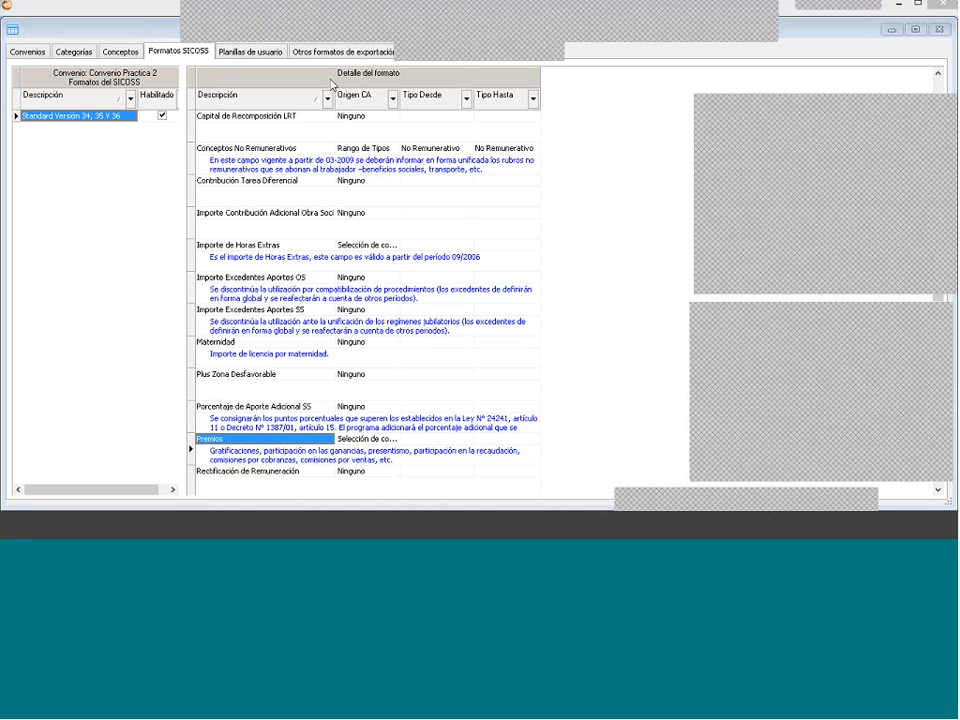